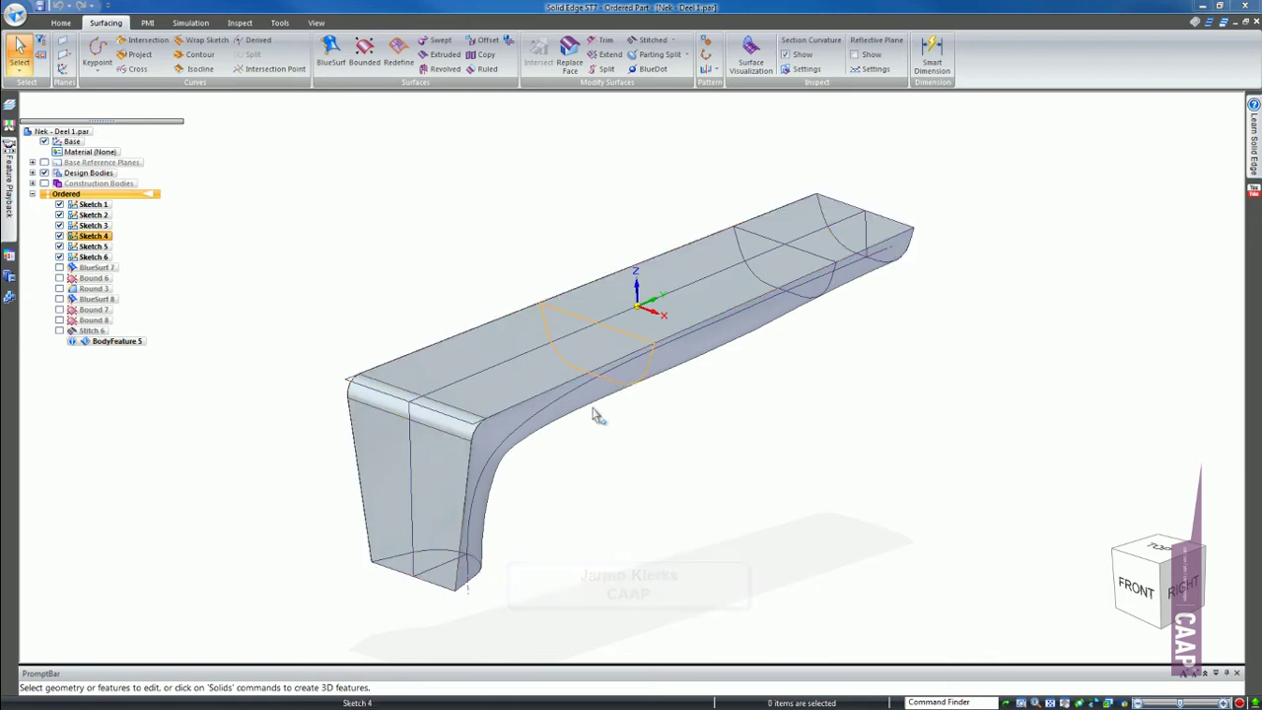
# Step: Orbit the neck model to a flatter view that shows more of its front
pyautogui.moveTo(595, 417)
pyautogui.mouseDown(button='middle')
pyautogui.moveTo(640, 468)
pyautogui.moveTo(605, 484)
pyautogui.moveTo(608, 499)
pyautogui.mouseUp(button='middle')
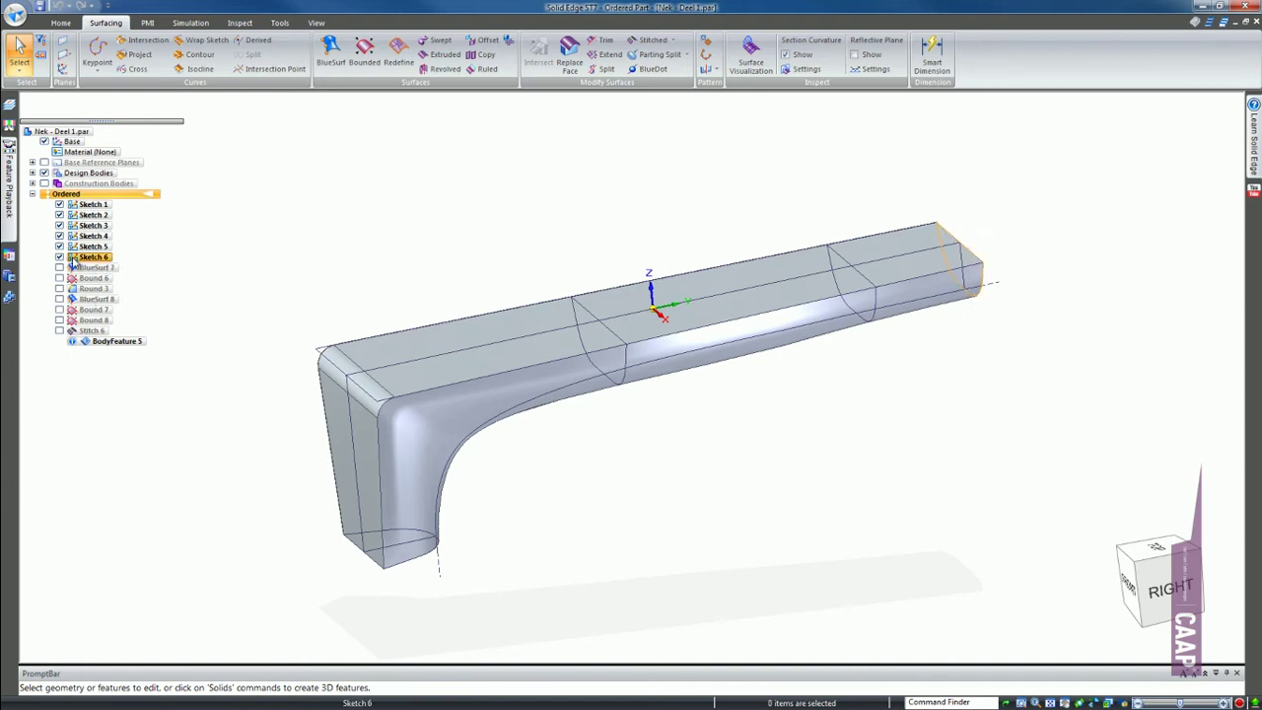
pyautogui.moveTo(345, 266); pyautogui.dragTo(415, 234, button='middle')
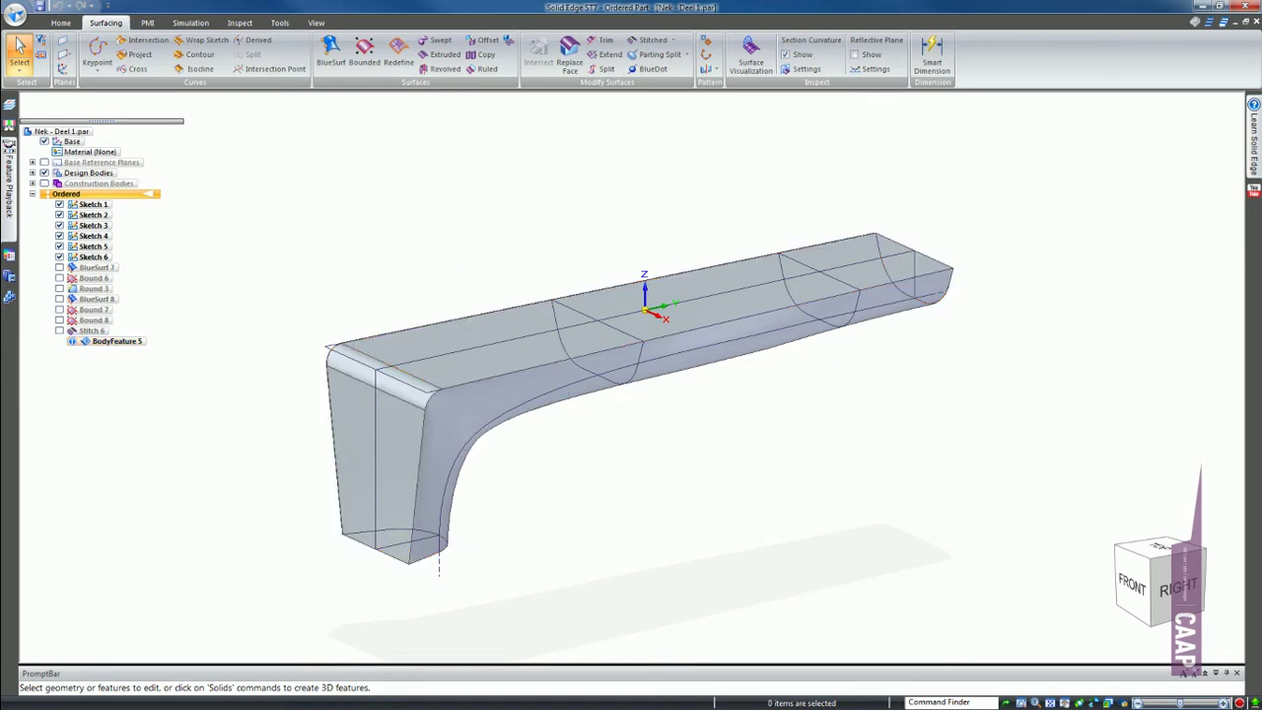
pyautogui.hotkey('alt', 'Tab')
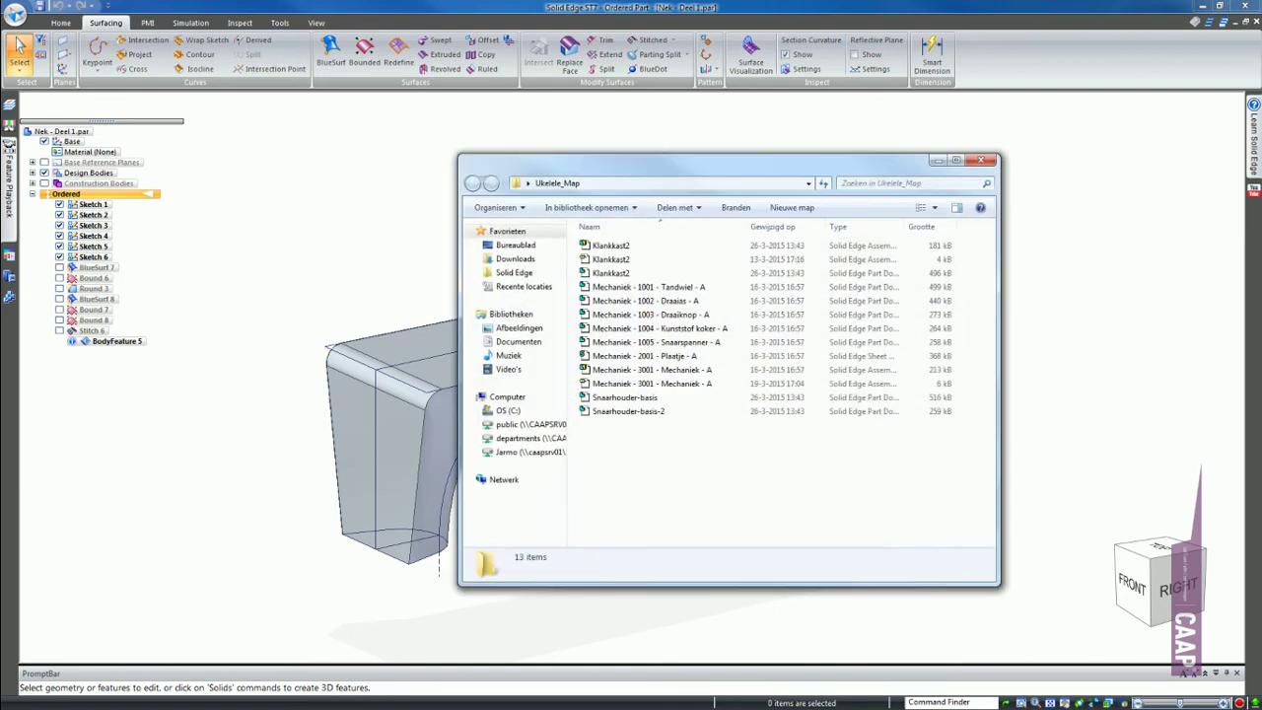
pyautogui.moveTo(775, 157); pyautogui.dragTo(772, 71)
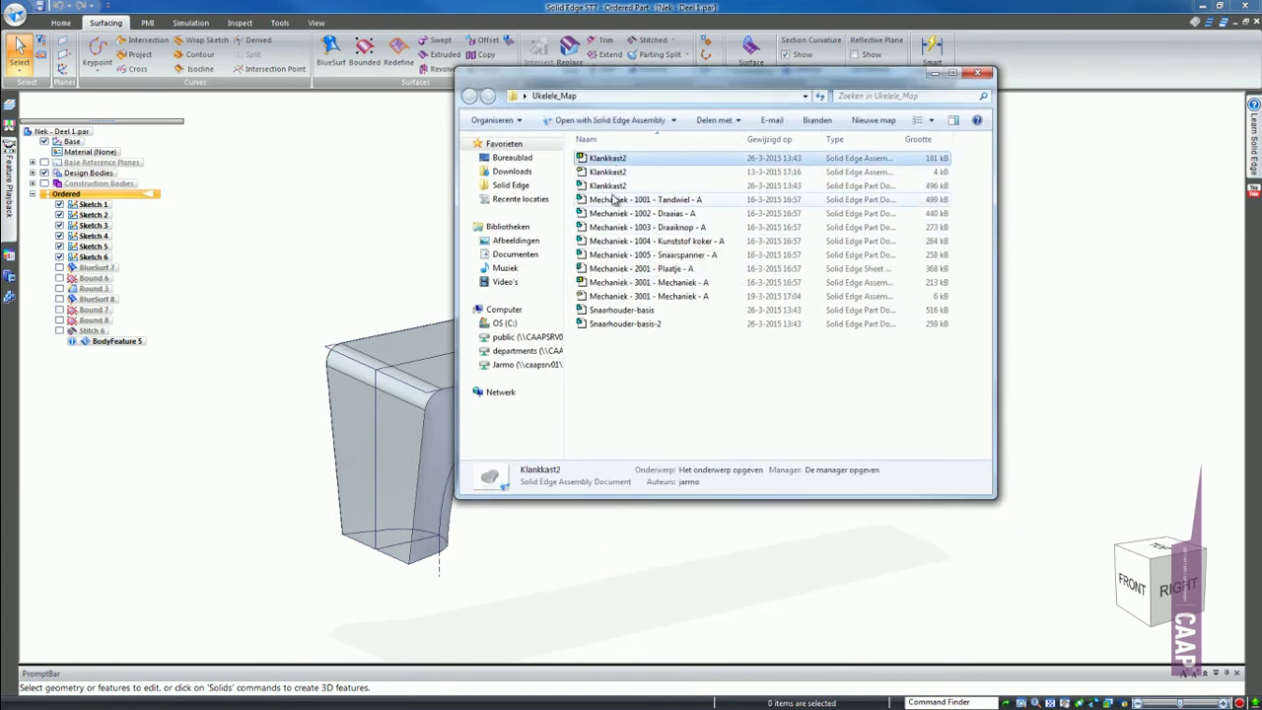
pyautogui.click(636, 199)
pyautogui.click(675, 392)
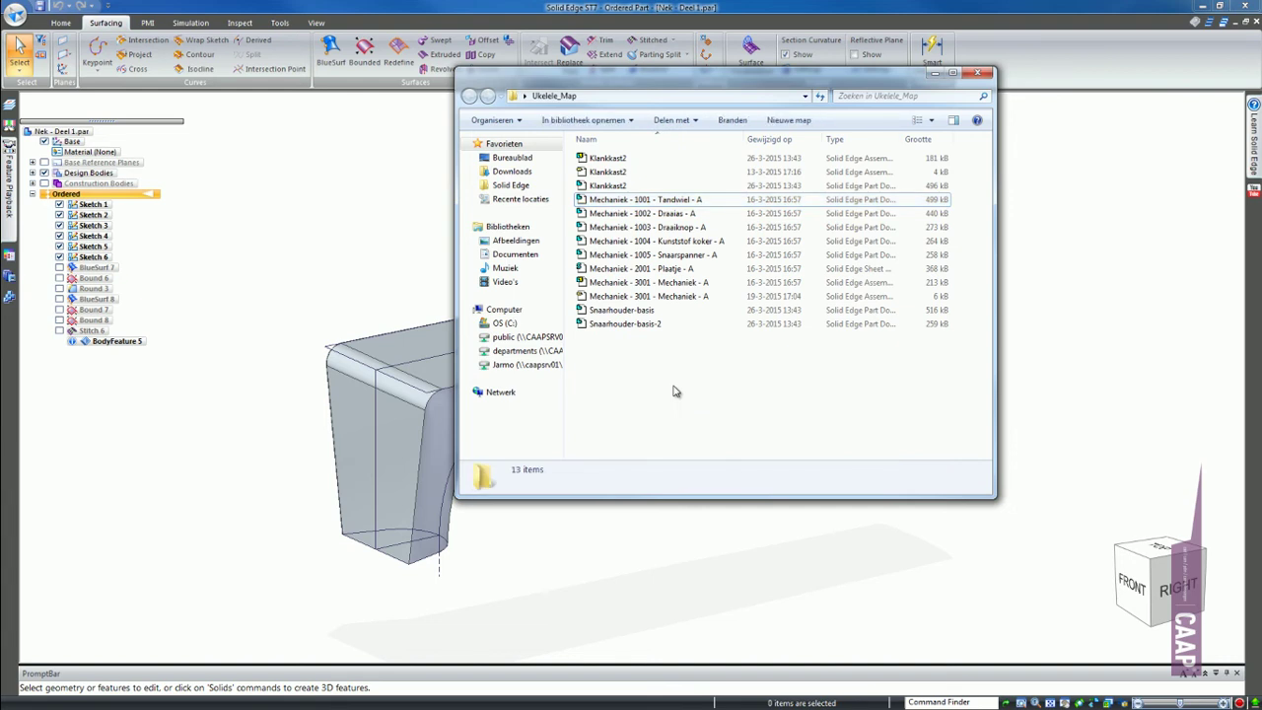
pyautogui.click(627, 311)
pyautogui.click(607, 158)
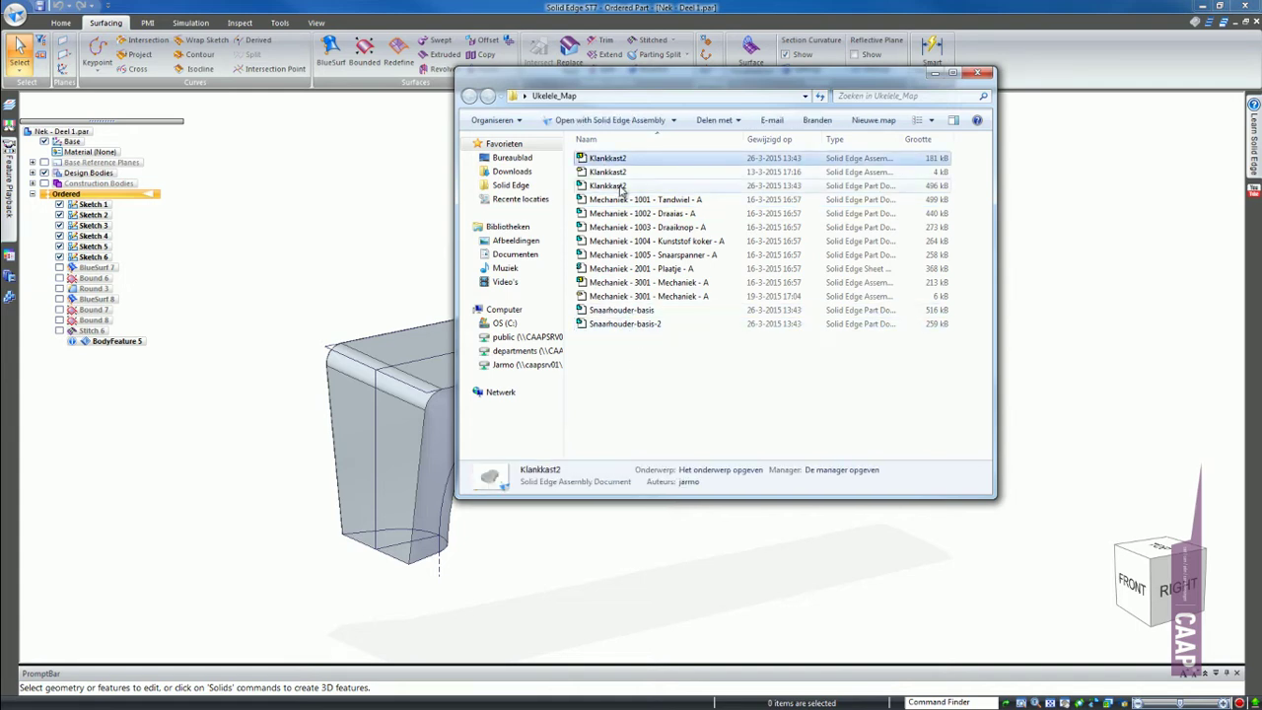
pyautogui.click(607, 185)
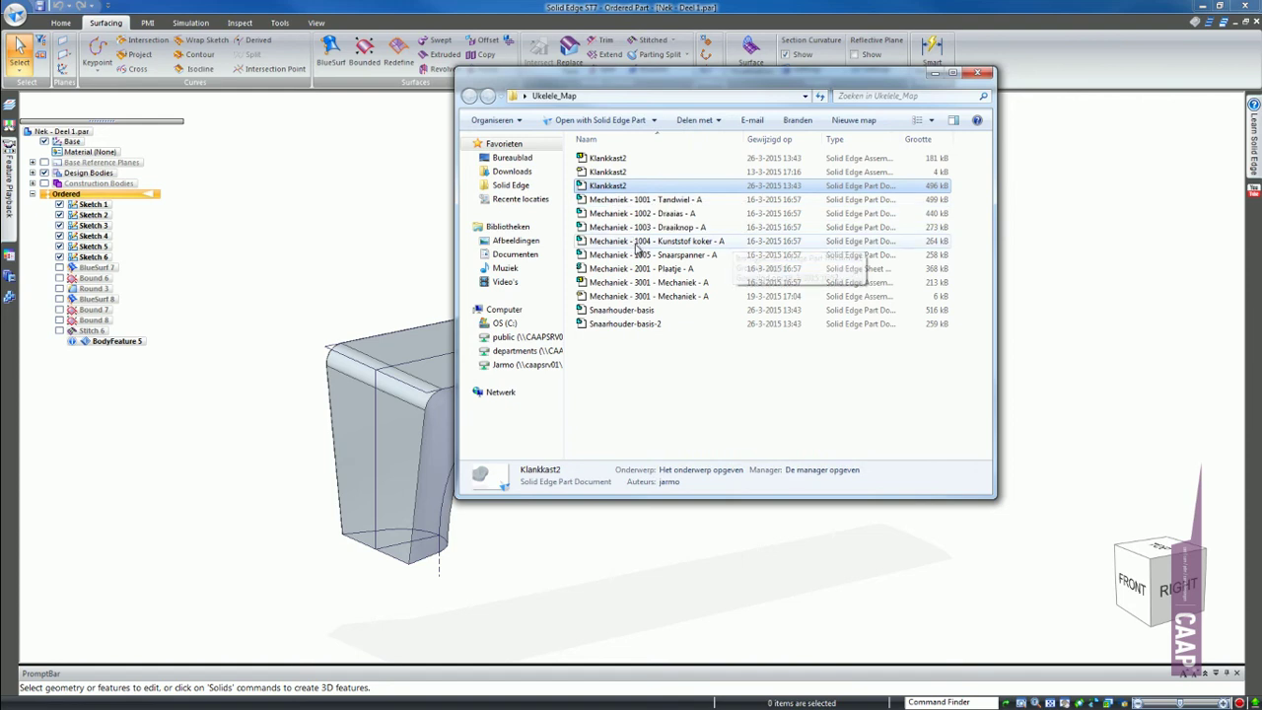
pyautogui.click(635, 200)
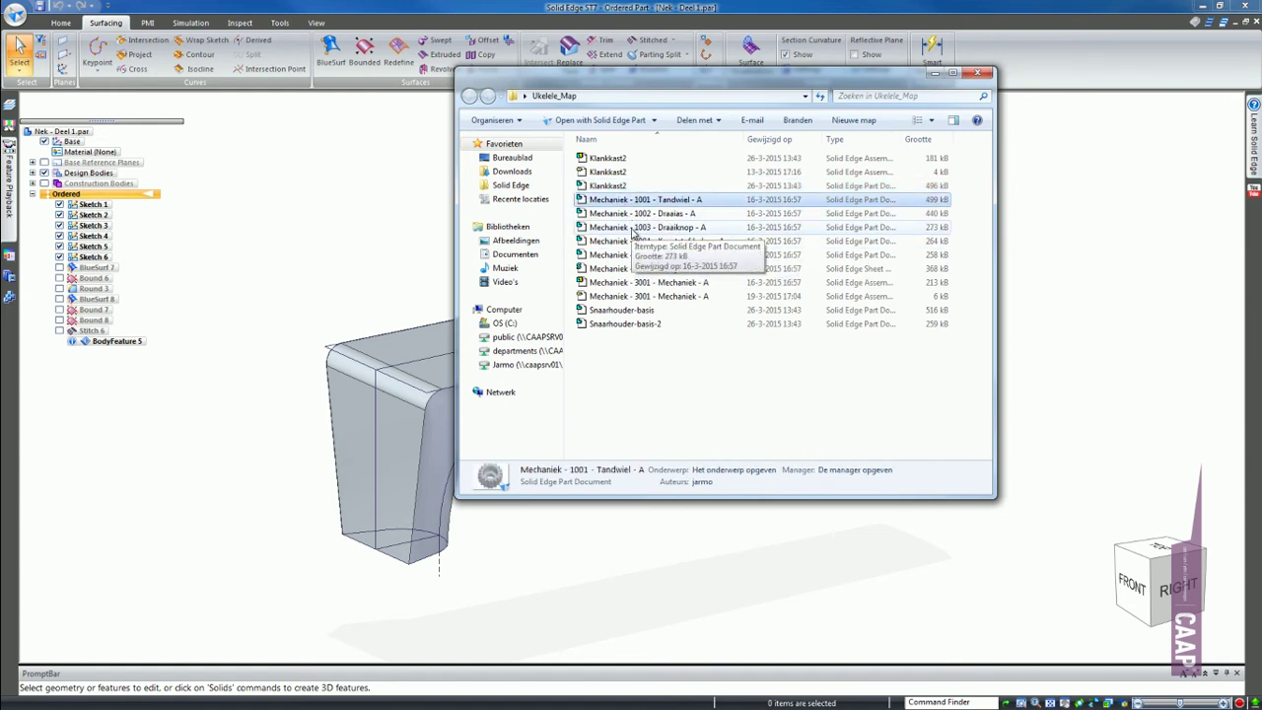
pyautogui.click(632, 228)
pyautogui.press('Down')
pyautogui.press('Down')
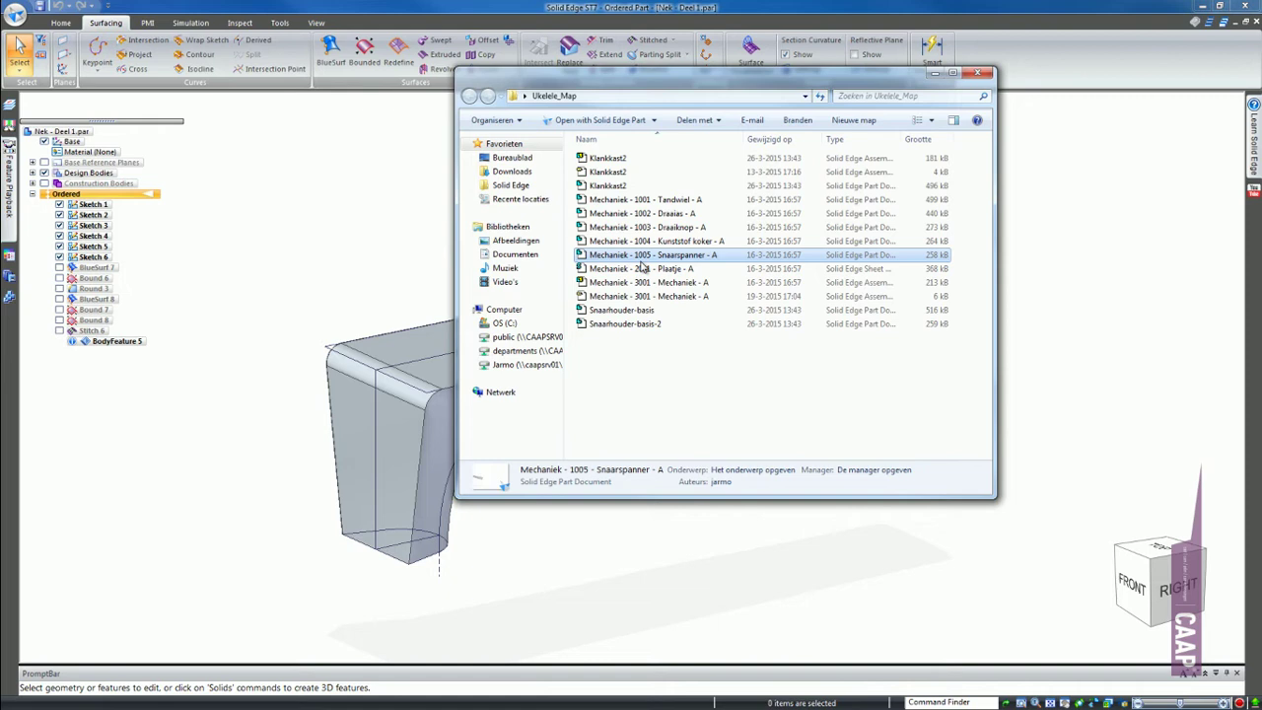
pyautogui.click(664, 405)
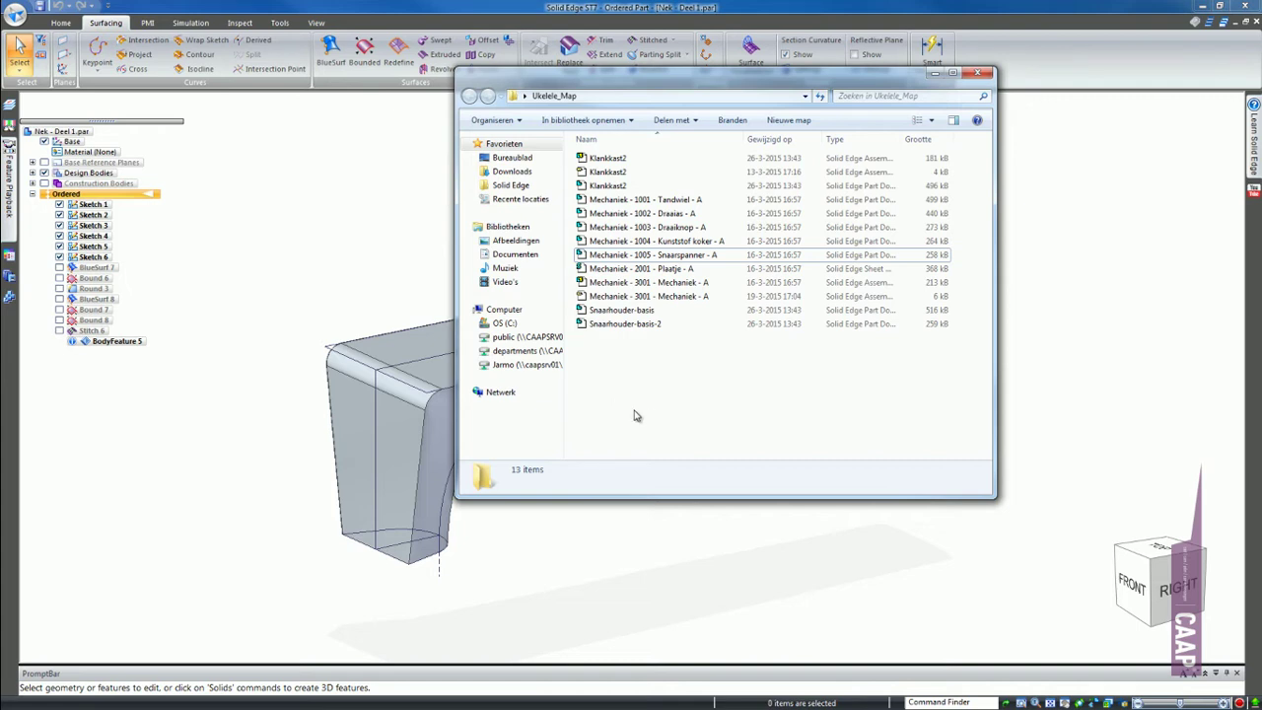
pyautogui.click(635, 203)
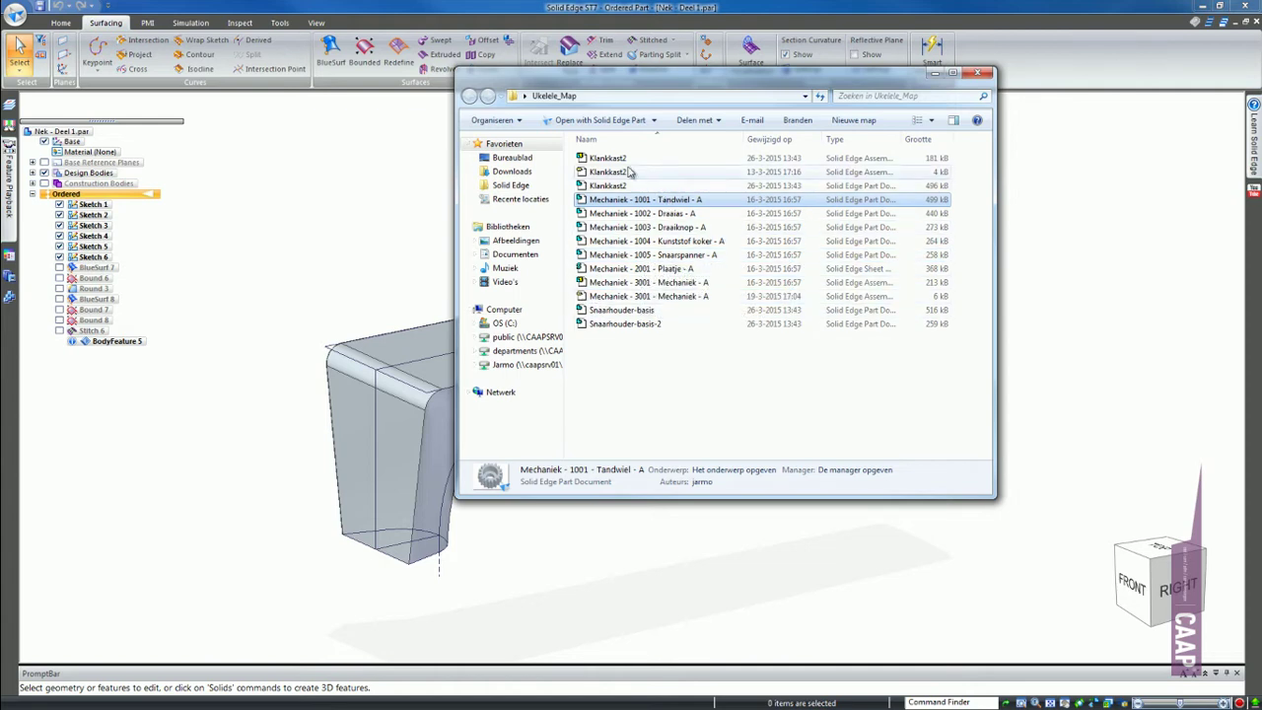
# Step: Load the Klankkast2 assembly from Explorer into Revision Manager
pyautogui.click(614, 159)
pyautogui.rightClick(604, 158)
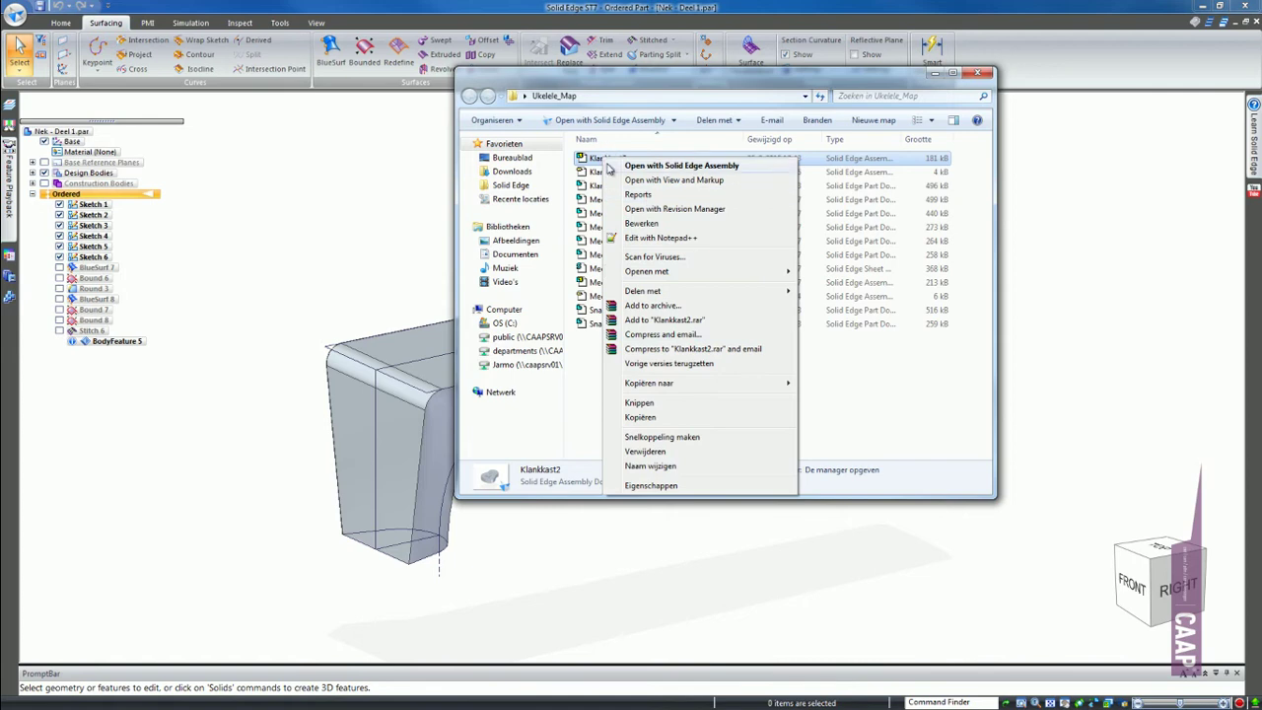
pyautogui.click(706, 212)
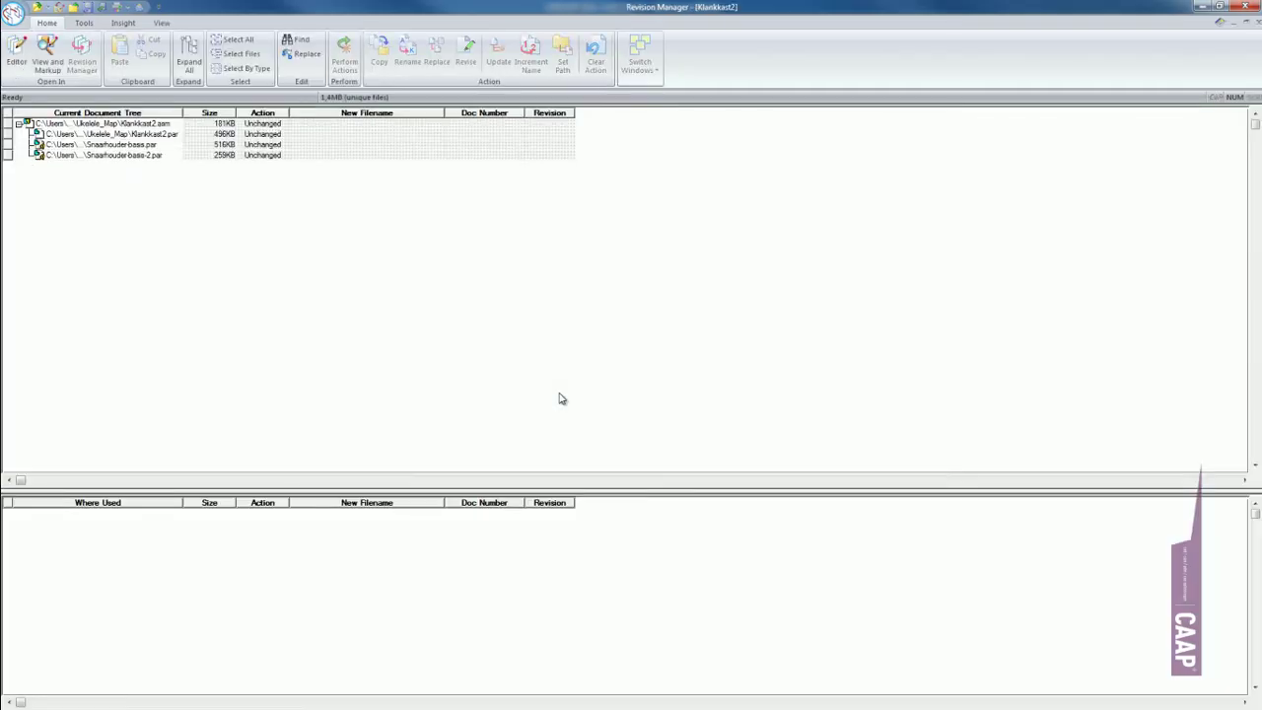
# Step: Step through the Klankkast2.asm, Klankkast2.par and both Snaarhouder-basis part rows in the tree
pyautogui.click(87, 125)
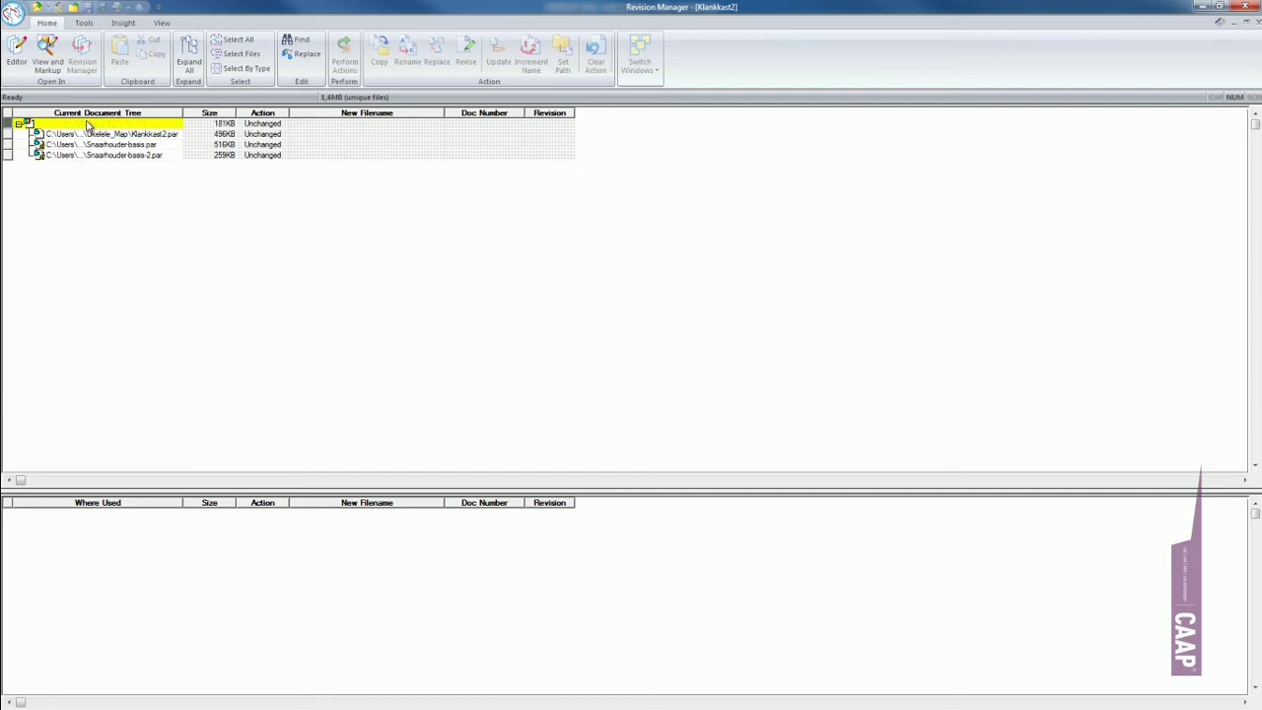
pyautogui.click(87, 134)
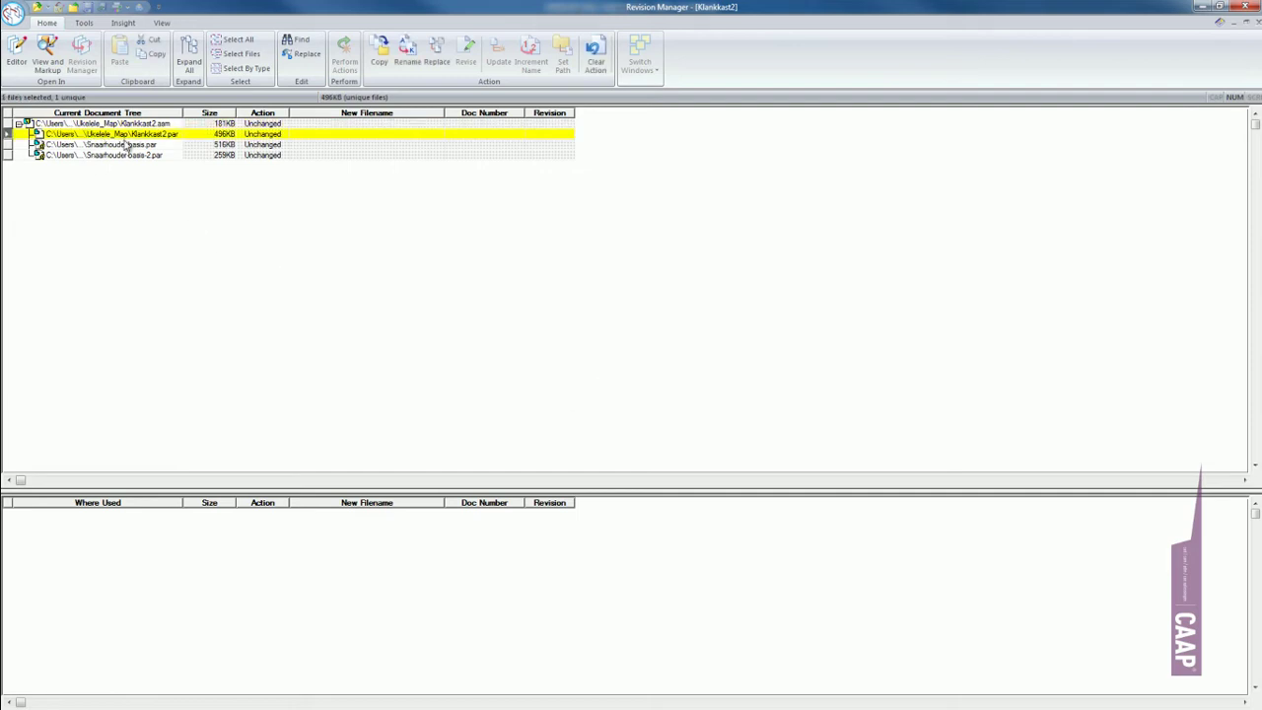
pyautogui.click(121, 145)
pyautogui.click(126, 155)
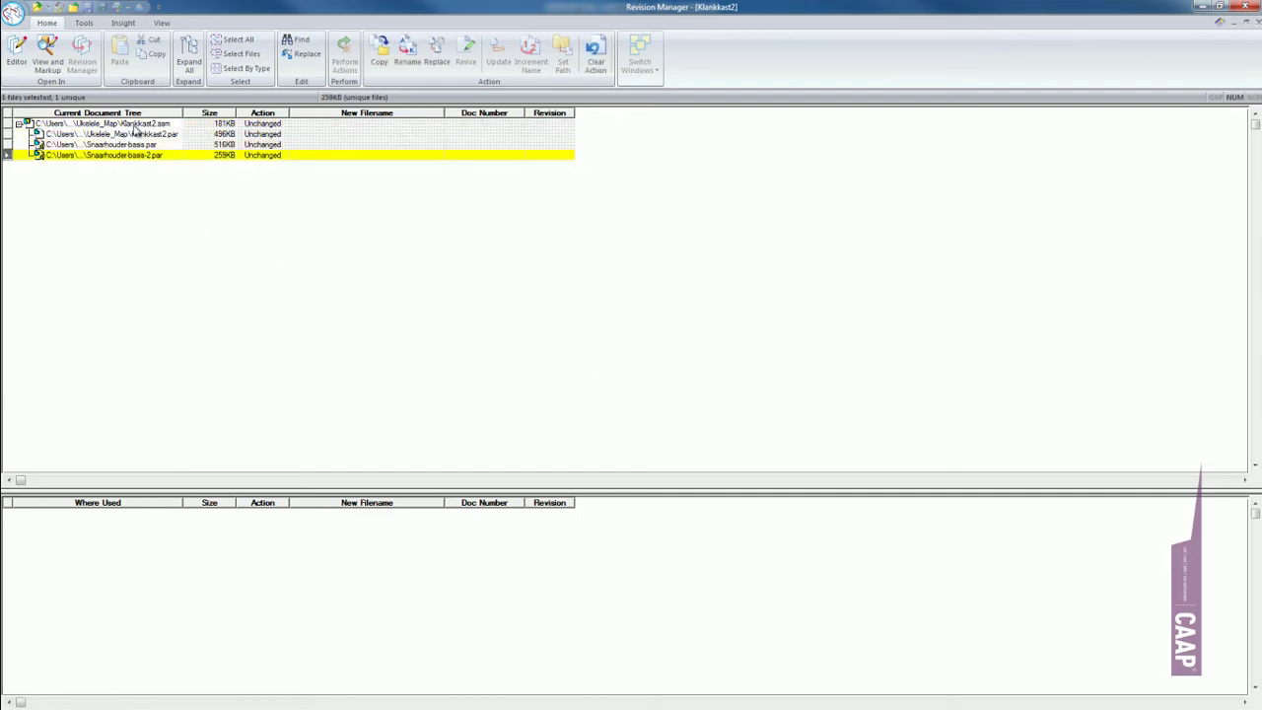
pyautogui.click(67, 146)
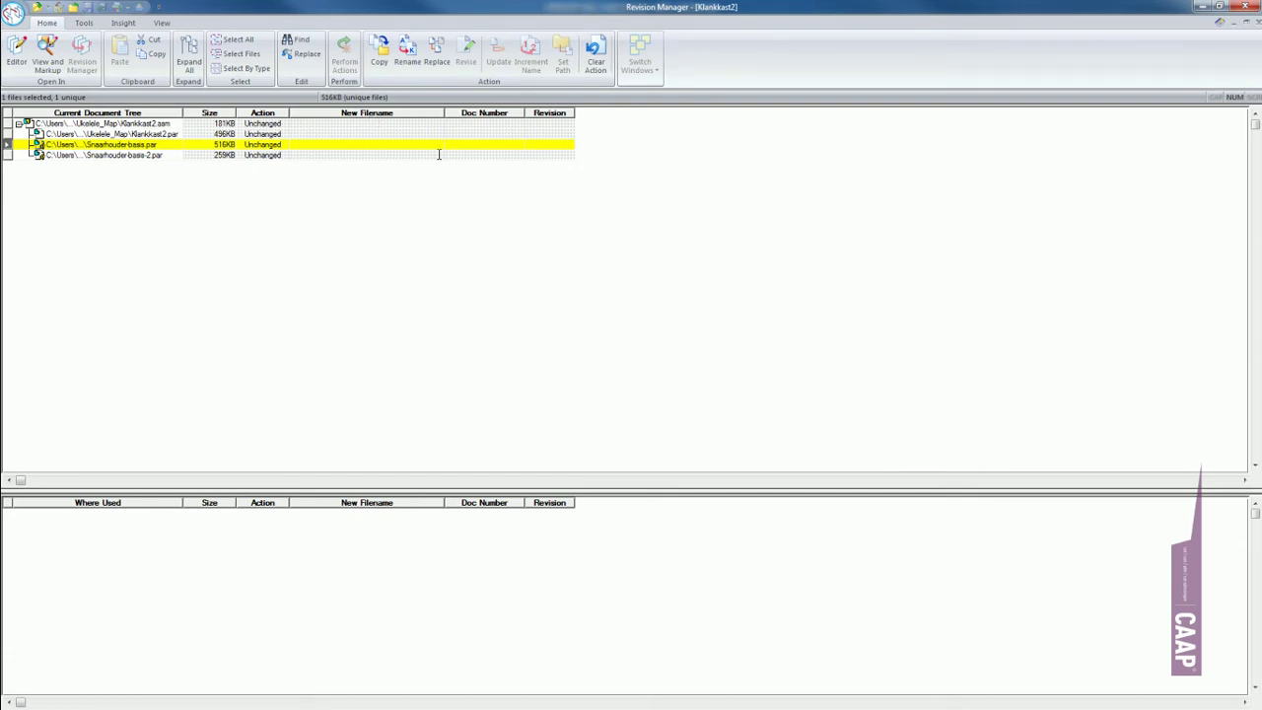
pyautogui.click(290, 202)
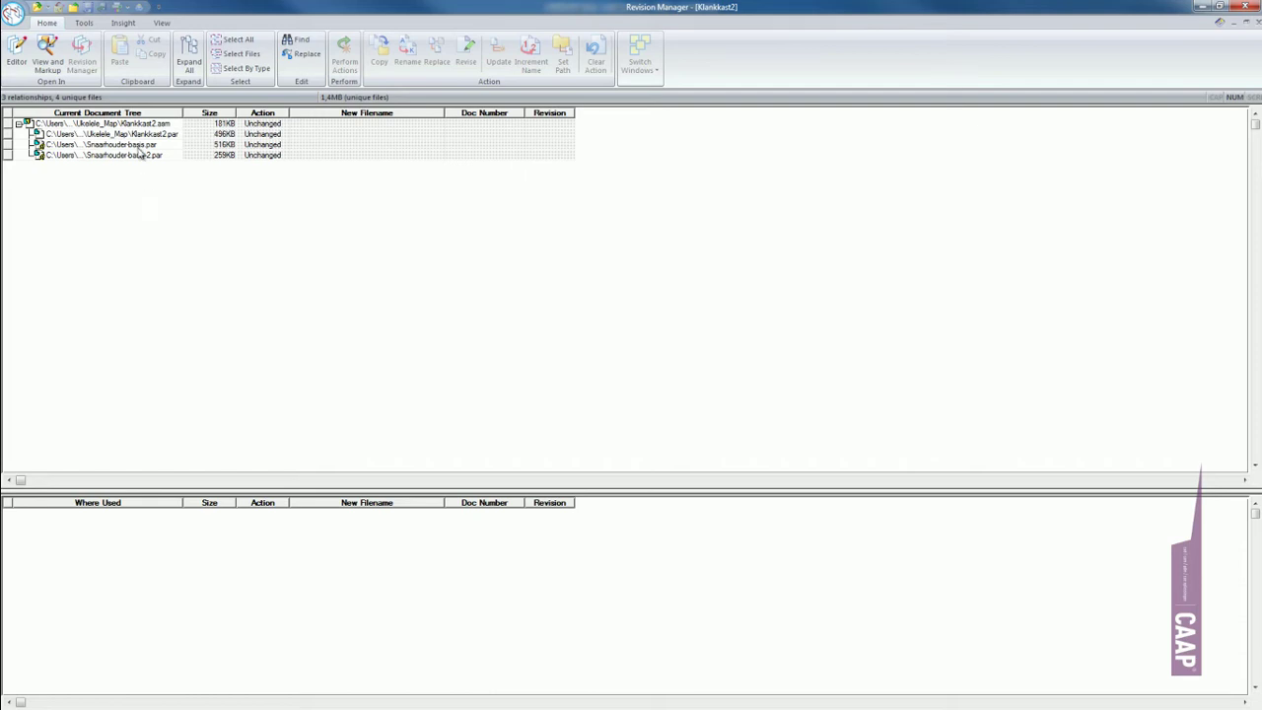
pyautogui.click(136, 126)
pyautogui.press('Down')
pyautogui.press('Down')
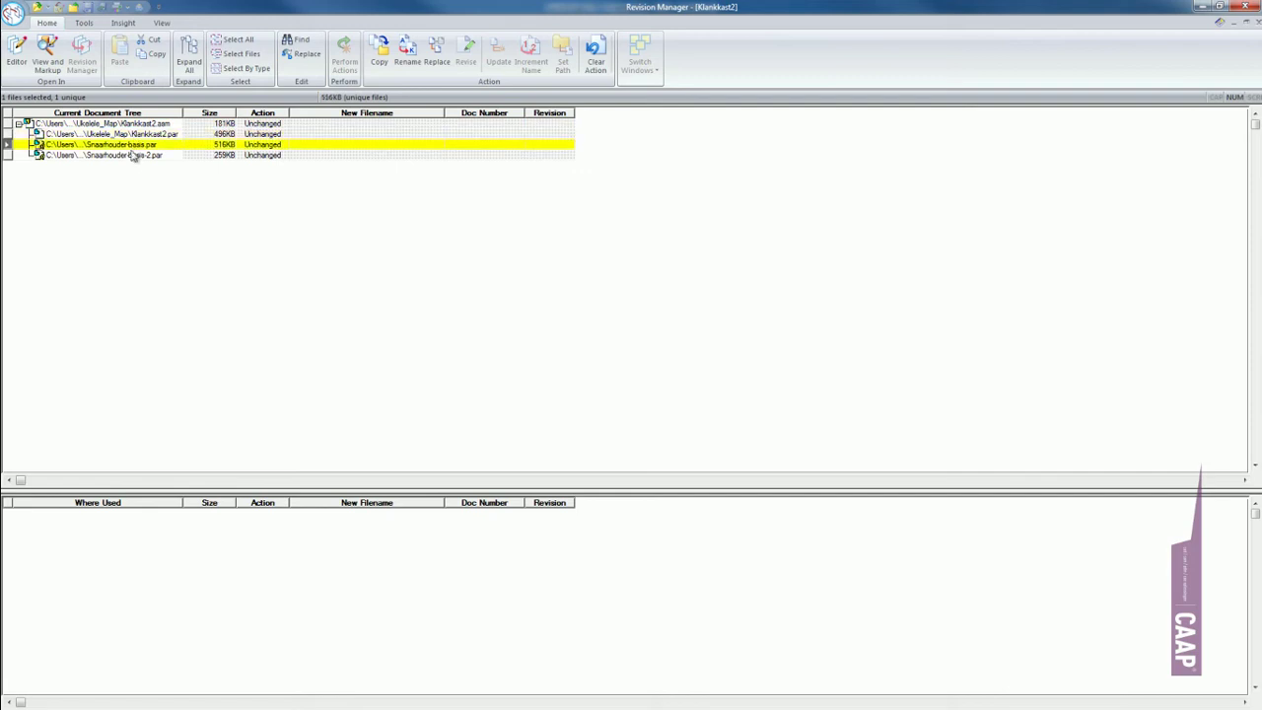
pyautogui.press('Down')
pyautogui.click(122, 124)
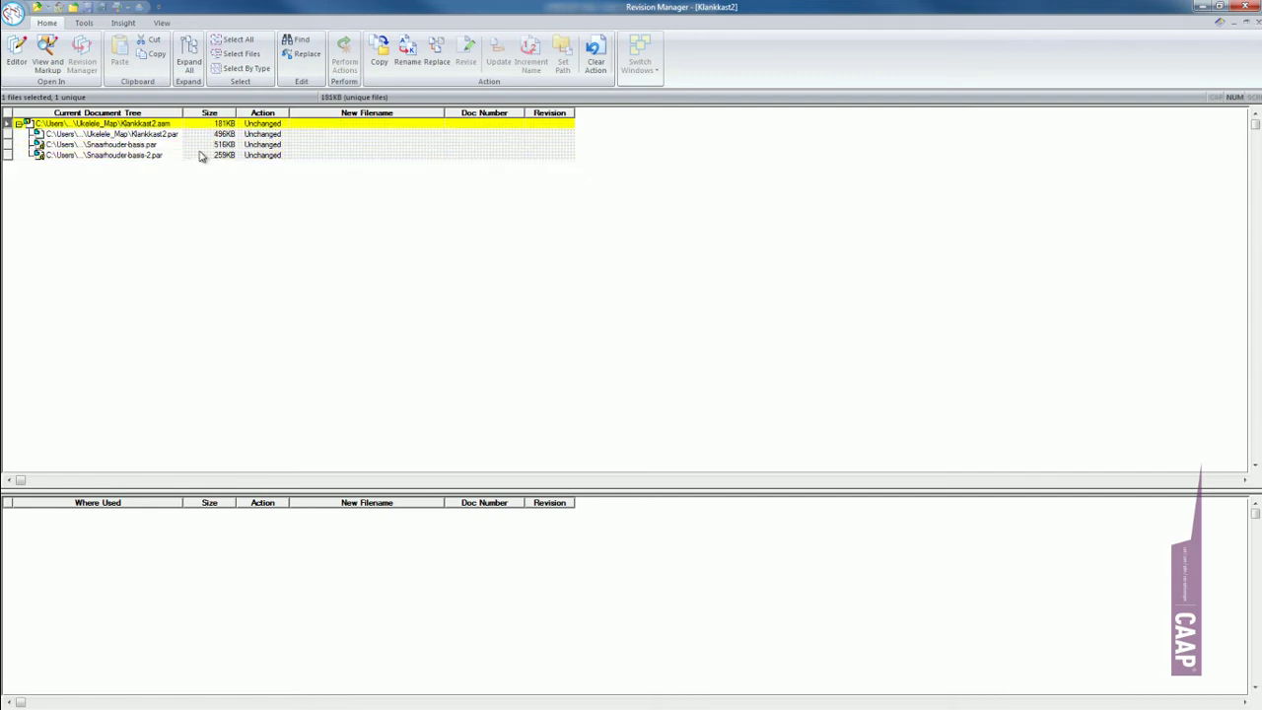
# Step: Expand the tree, set all four Klankkast2 files to Copy, and widen the New Filename column
pyautogui.click(445, 196)
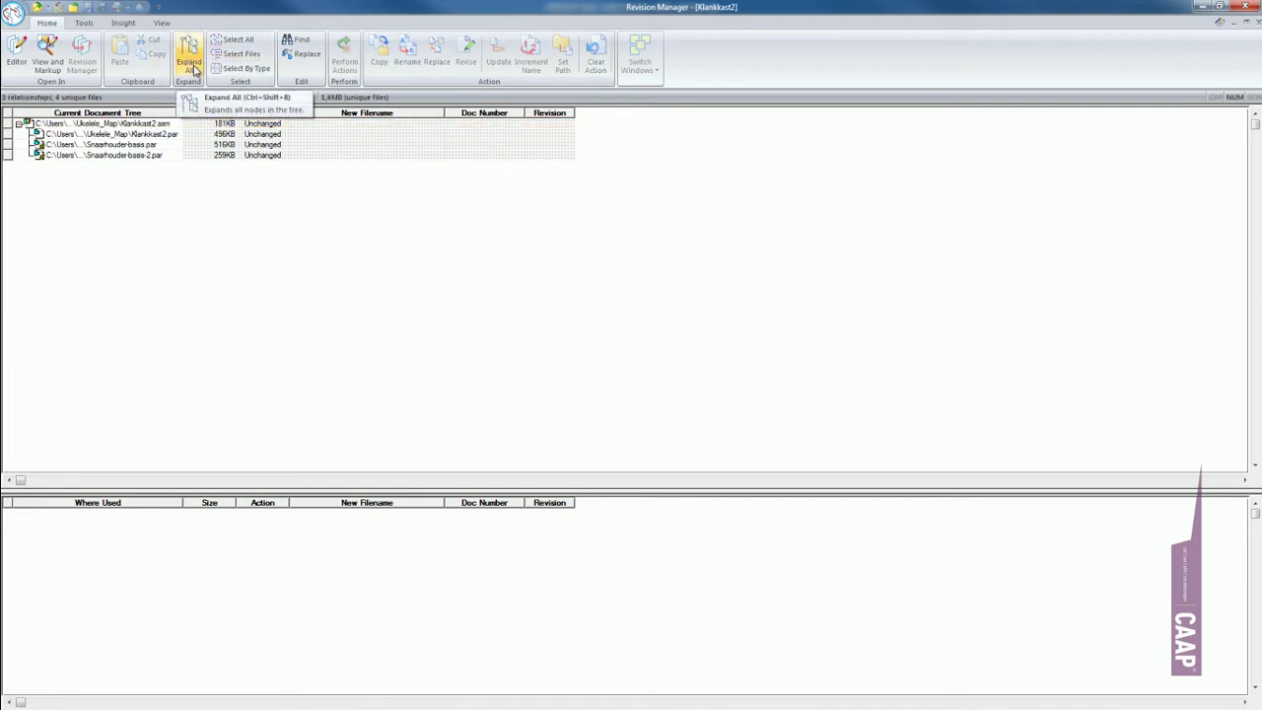
pyautogui.click(196, 71)
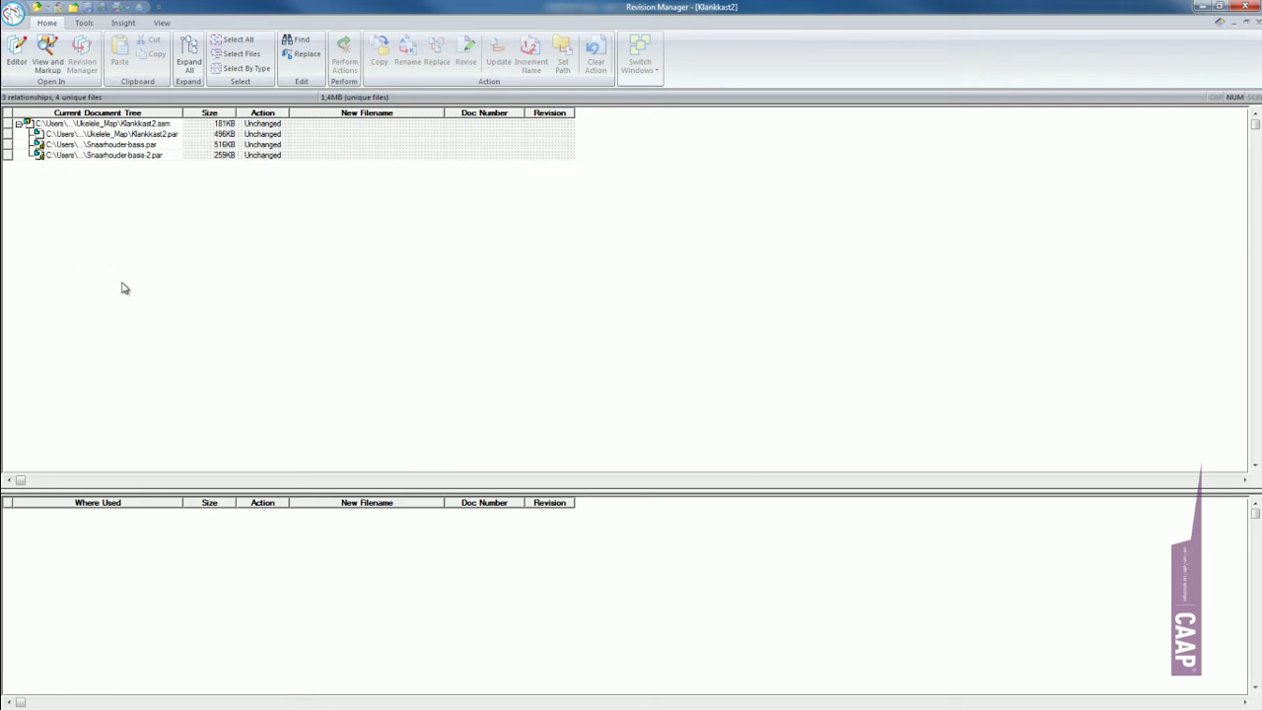
pyautogui.click(235, 45)
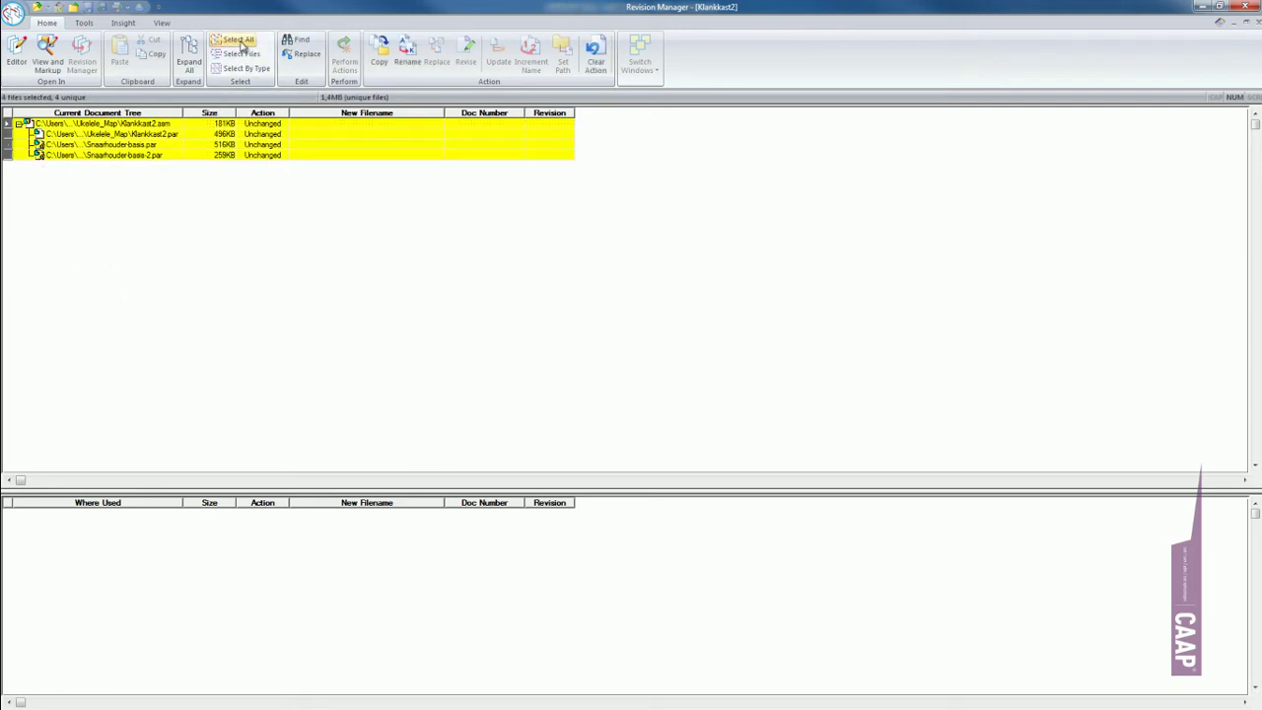
pyautogui.click(379, 52)
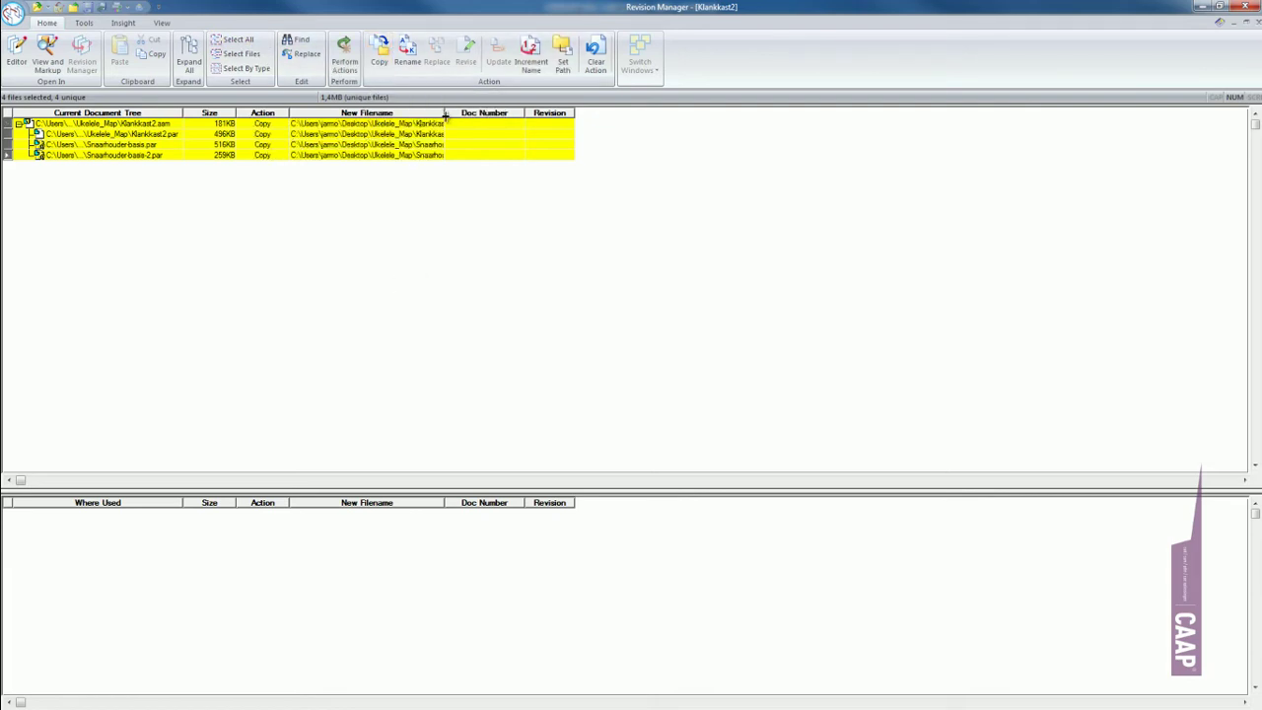
pyautogui.moveTo(445, 115); pyautogui.dragTo(628, 116)
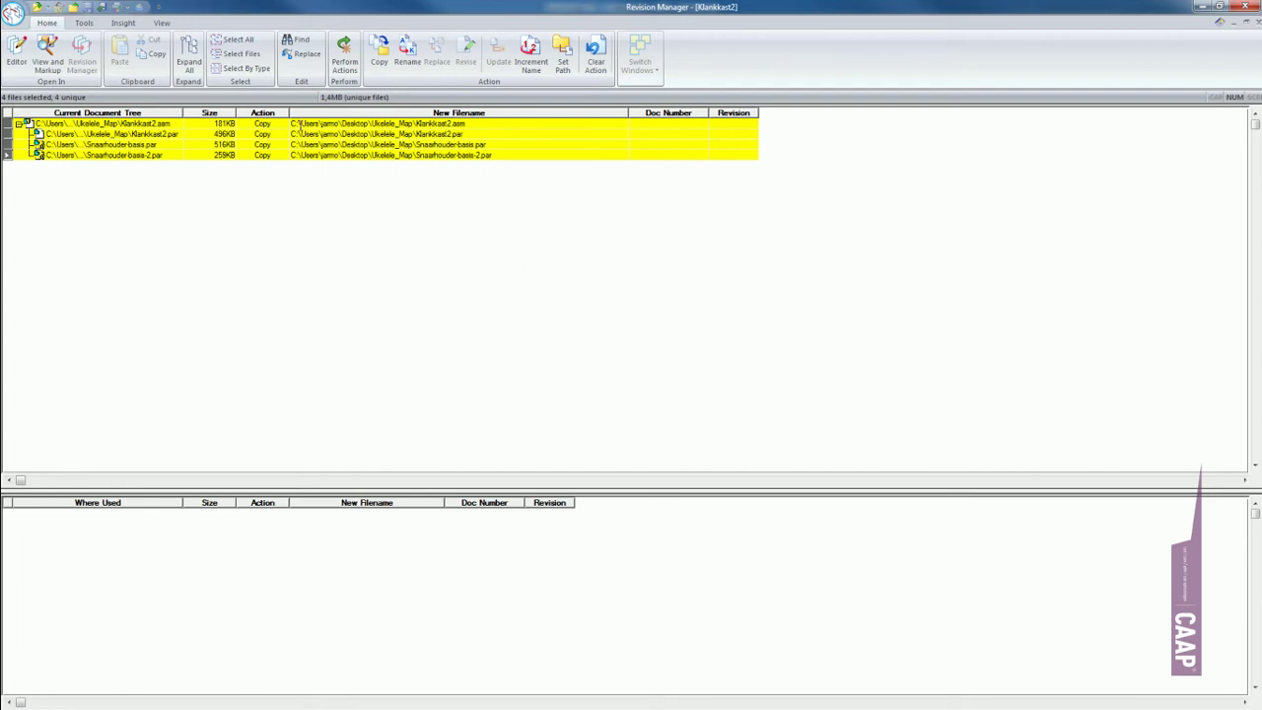
# Step: Widen the path column, set all four files to Rename, and run Perform Actions
pyautogui.moveTo(183, 114); pyautogui.dragTo(240, 114)
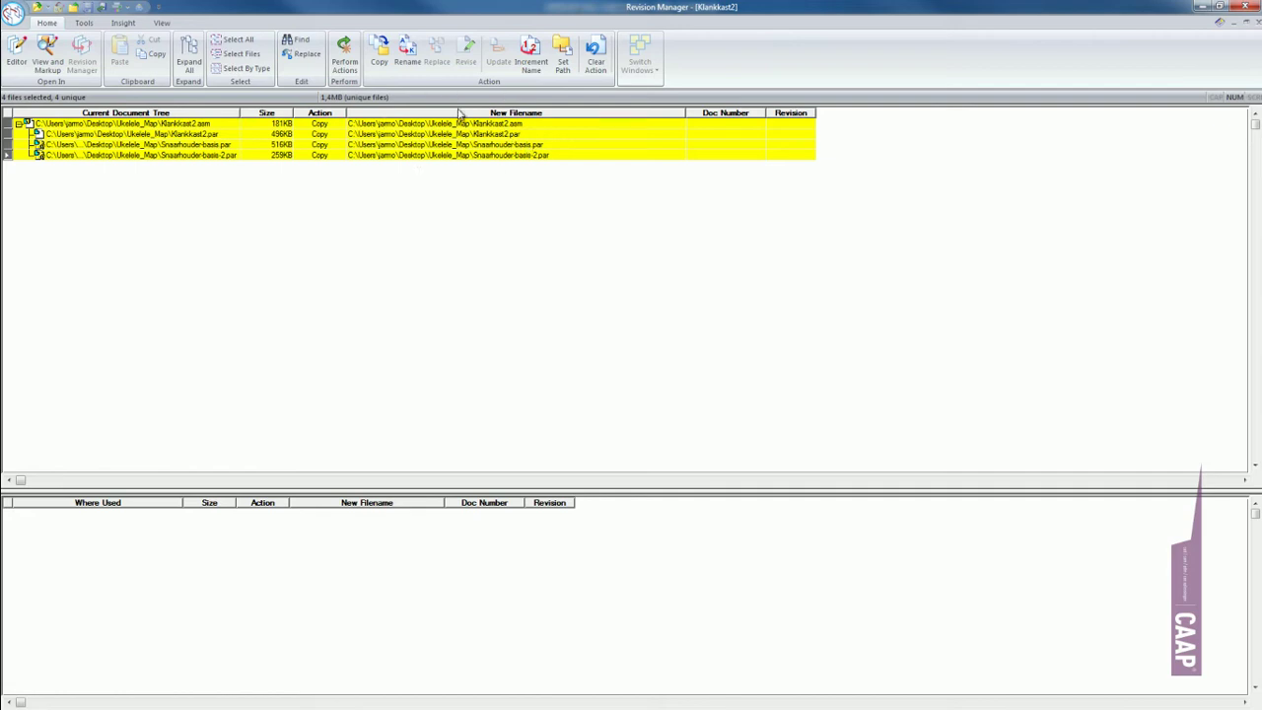
pyautogui.click(103, 124)
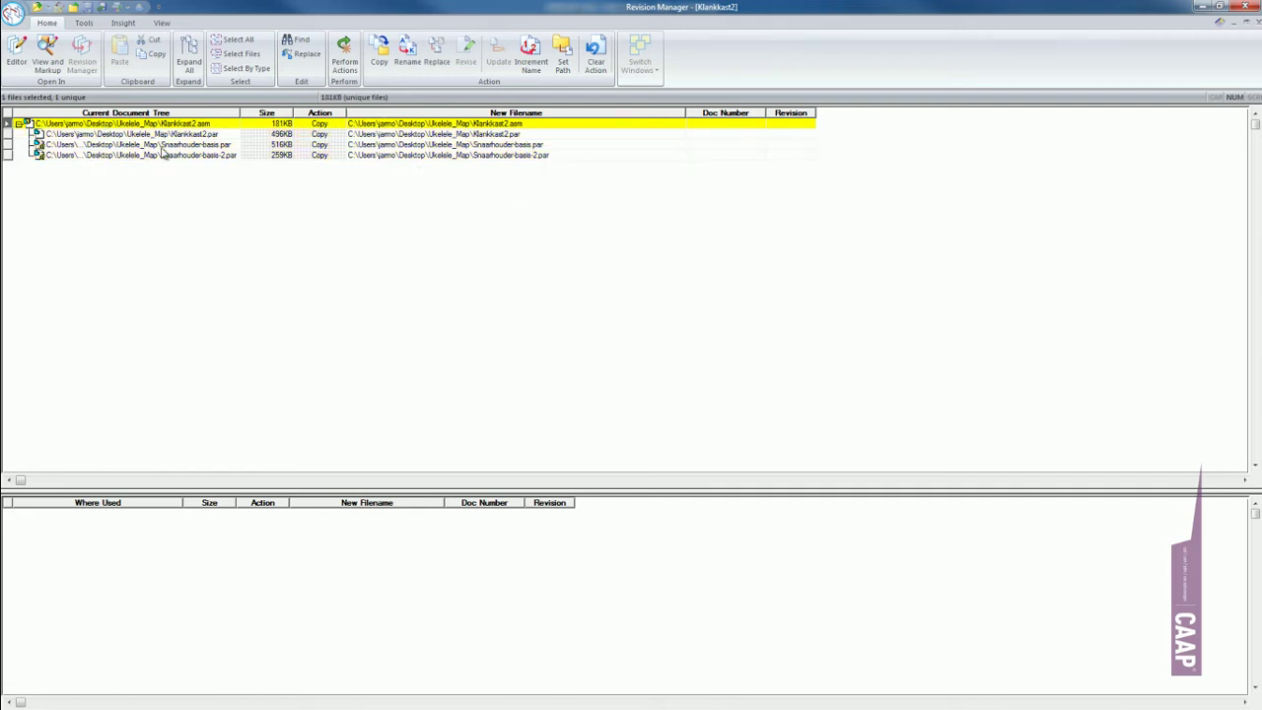
pyautogui.click(235, 39)
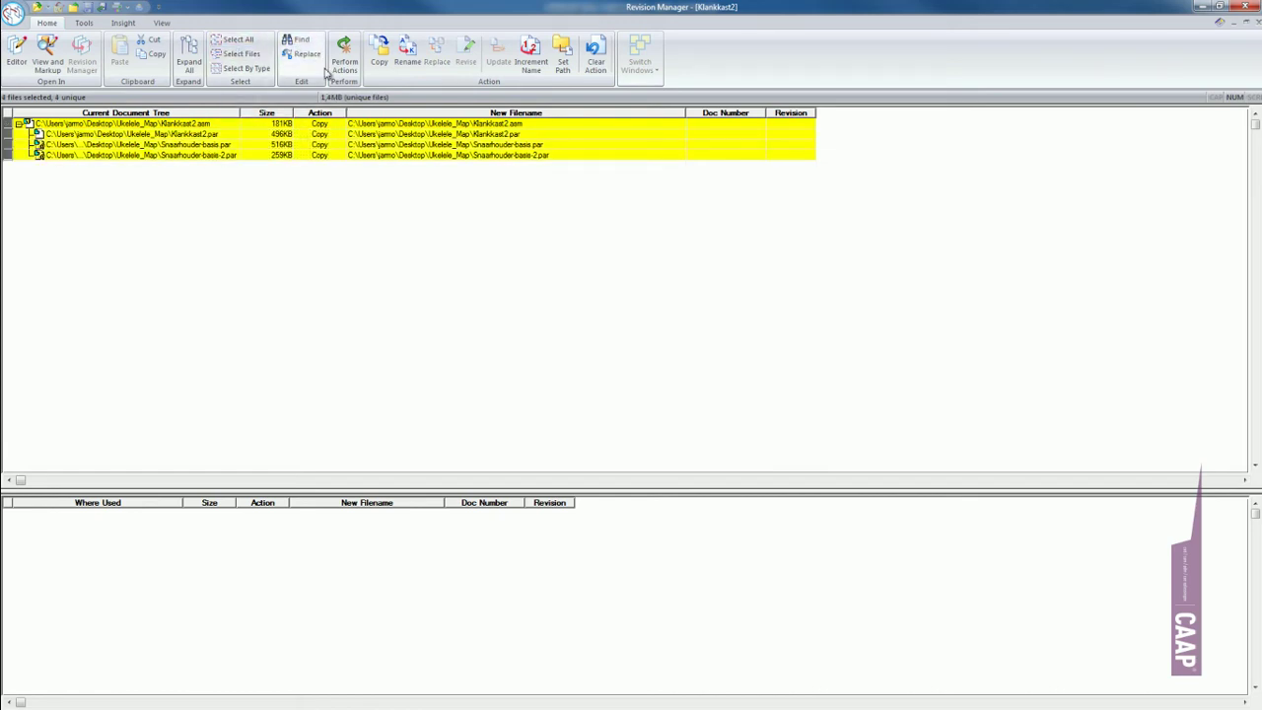
pyautogui.click(408, 54)
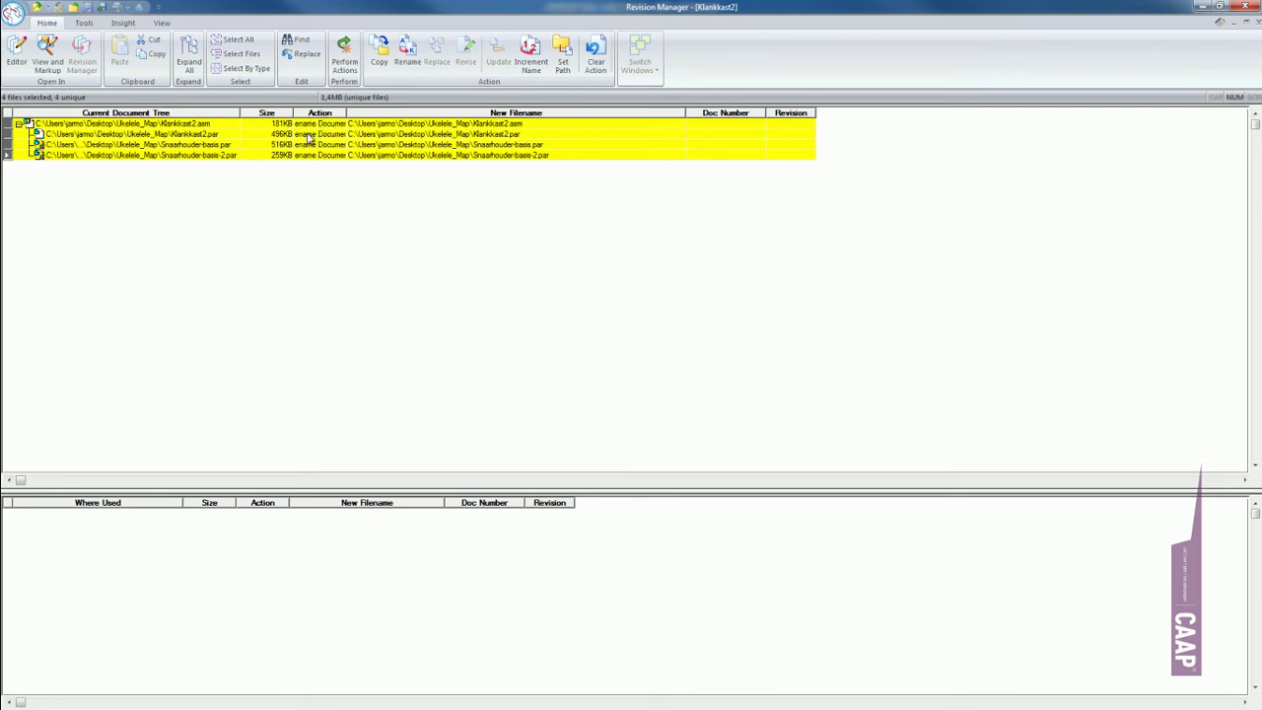
pyautogui.click(347, 61)
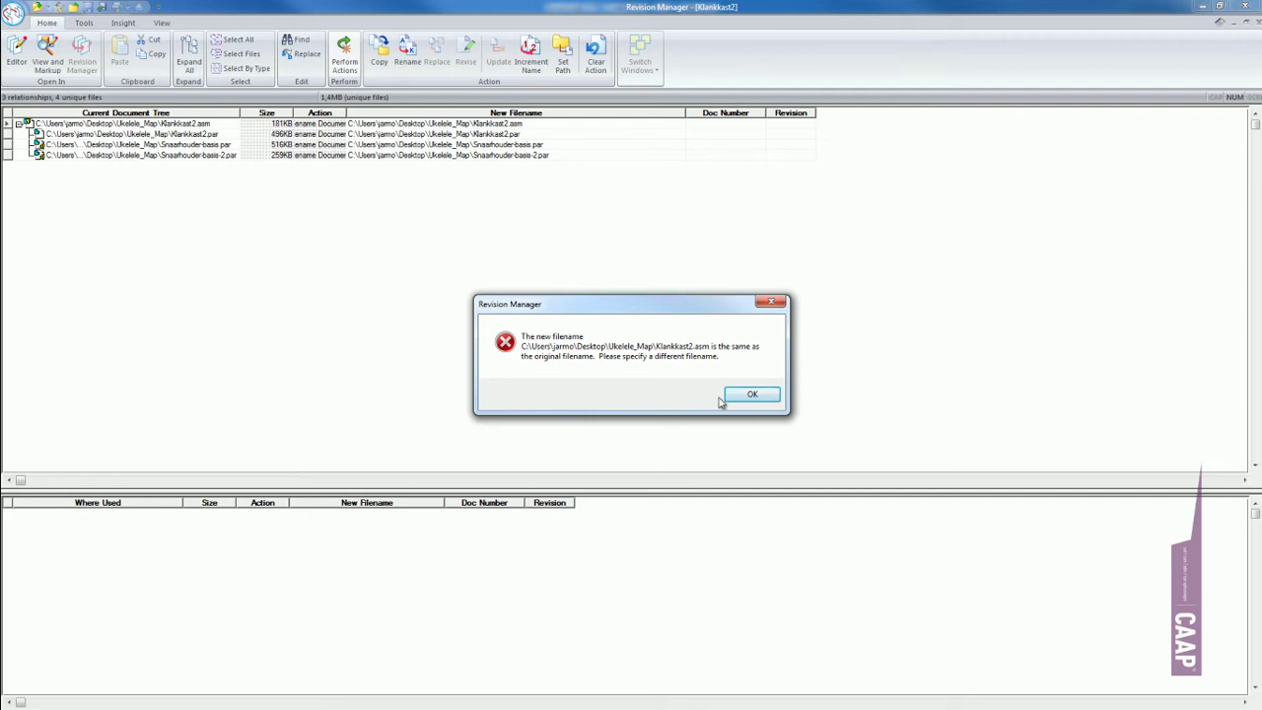
# Step: Dismiss the error and replace Klankkast2 in the assembly's new filename with 'Ukelele - 3001 - Klankkast - A'
pyautogui.click(771, 301)
pyautogui.click(489, 126)
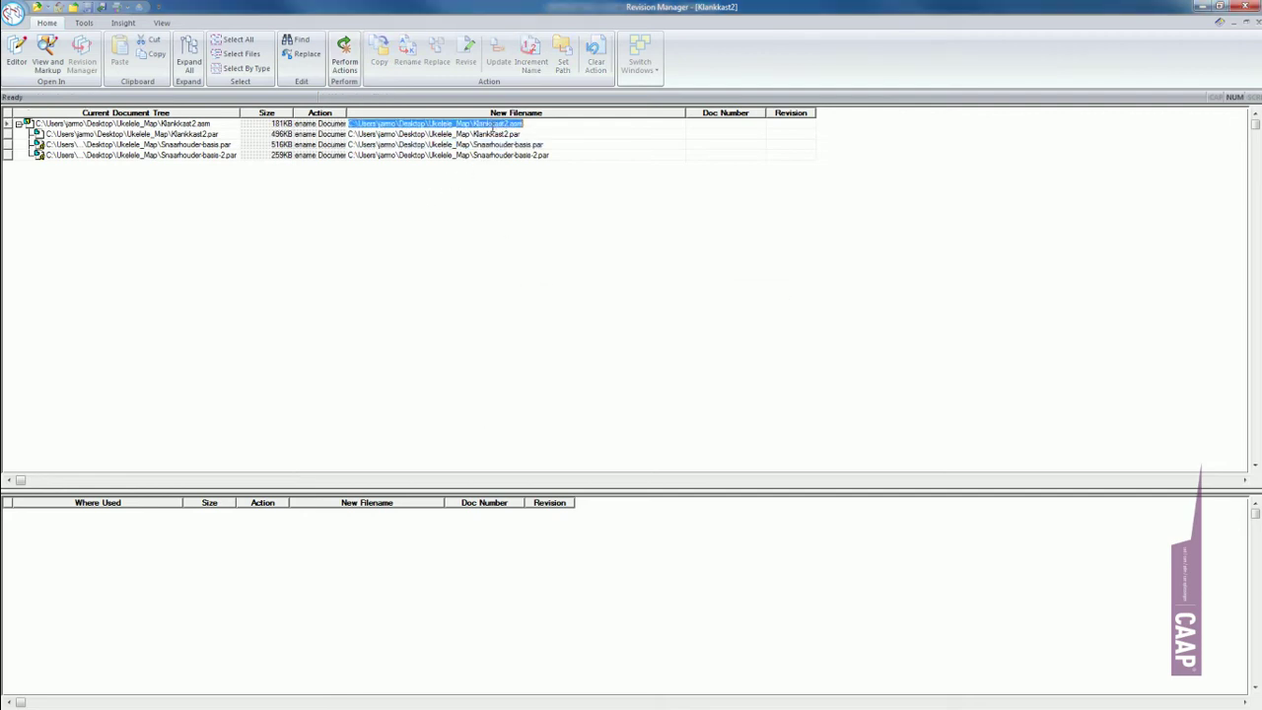
pyautogui.doubleClick(479, 125)
pyautogui.click(493, 127)
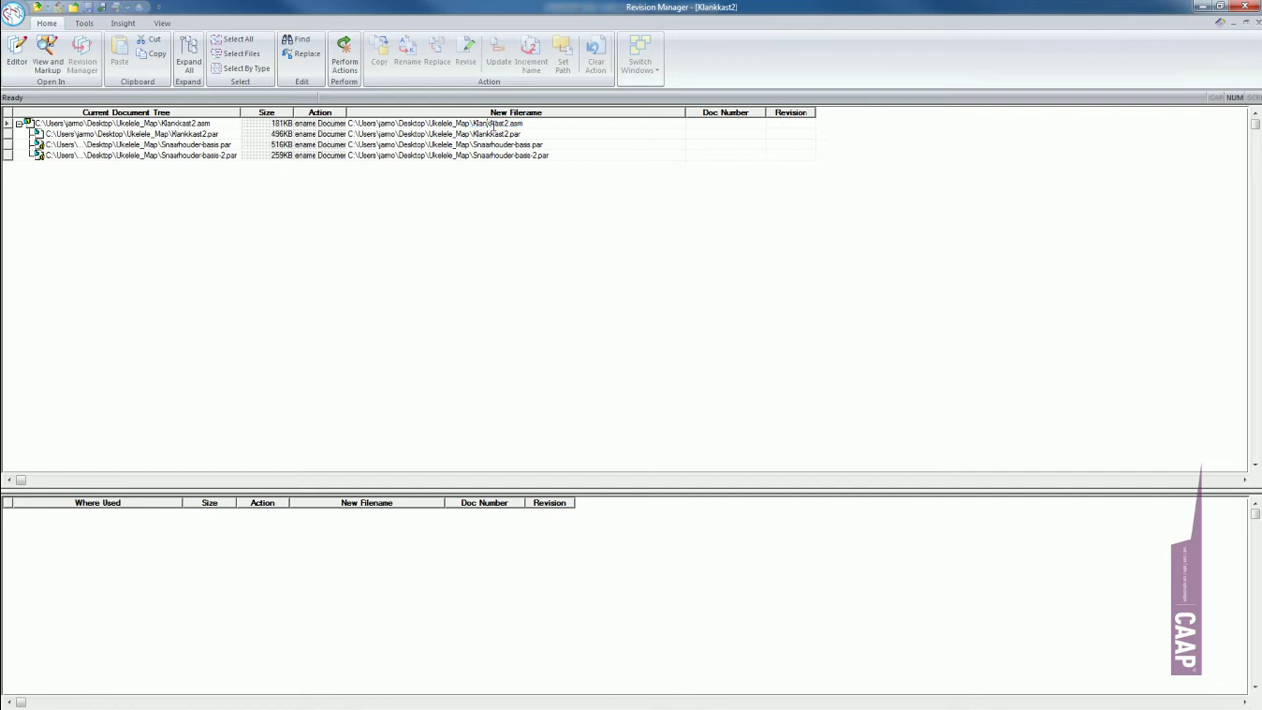
pyautogui.moveTo(506, 124); pyautogui.dragTo(473, 124)
pyautogui.press('BackSpace')
pyautogui.write('K')
pyautogui.press('BackSpace')
pyautogui.write('Ukelele')
pyautogui.write(' - ')
pyautogui.write('3001 -')
pyautogui.write('Klan')
pyautogui.write('kkast')
pyautogui.write(' - ')
pyautogui.write('A')
# Step: Replace Klankkast2 in row 2's new filename with 'Klankkast - 1001 - Lichaam - A'
pyautogui.click(553, 139)
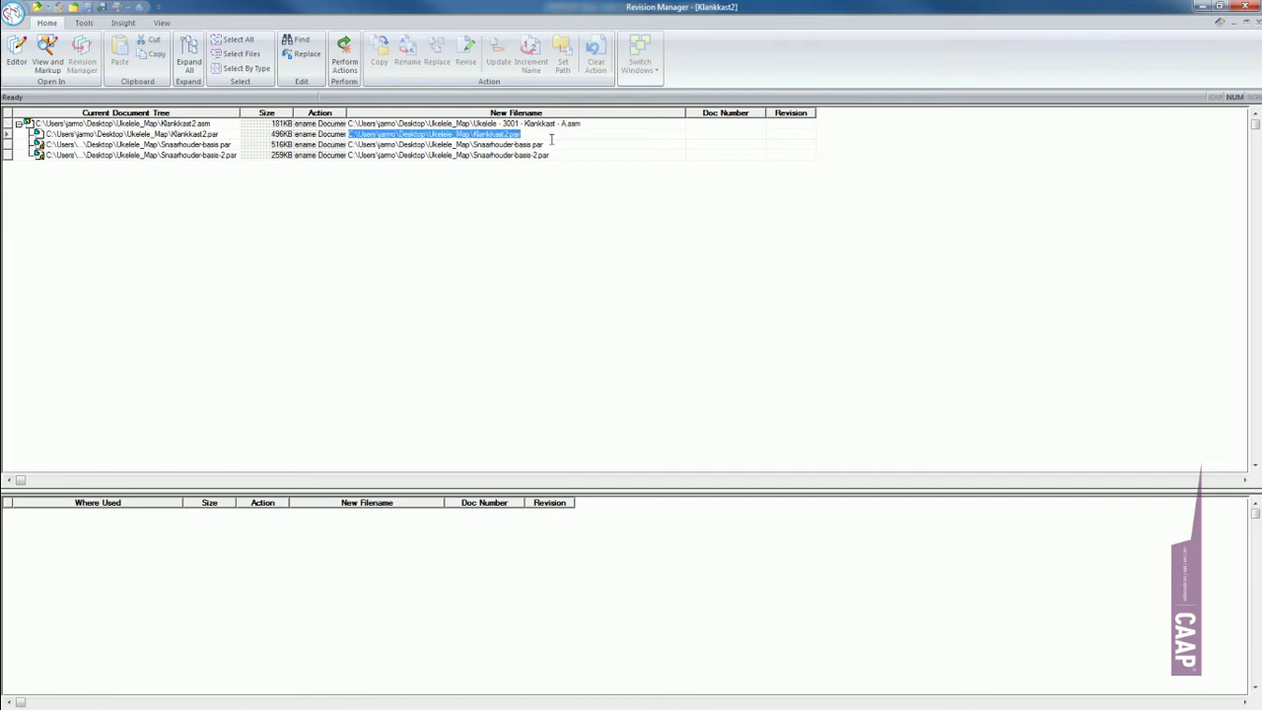
pyautogui.click(483, 133)
pyautogui.doubleClick(482, 133)
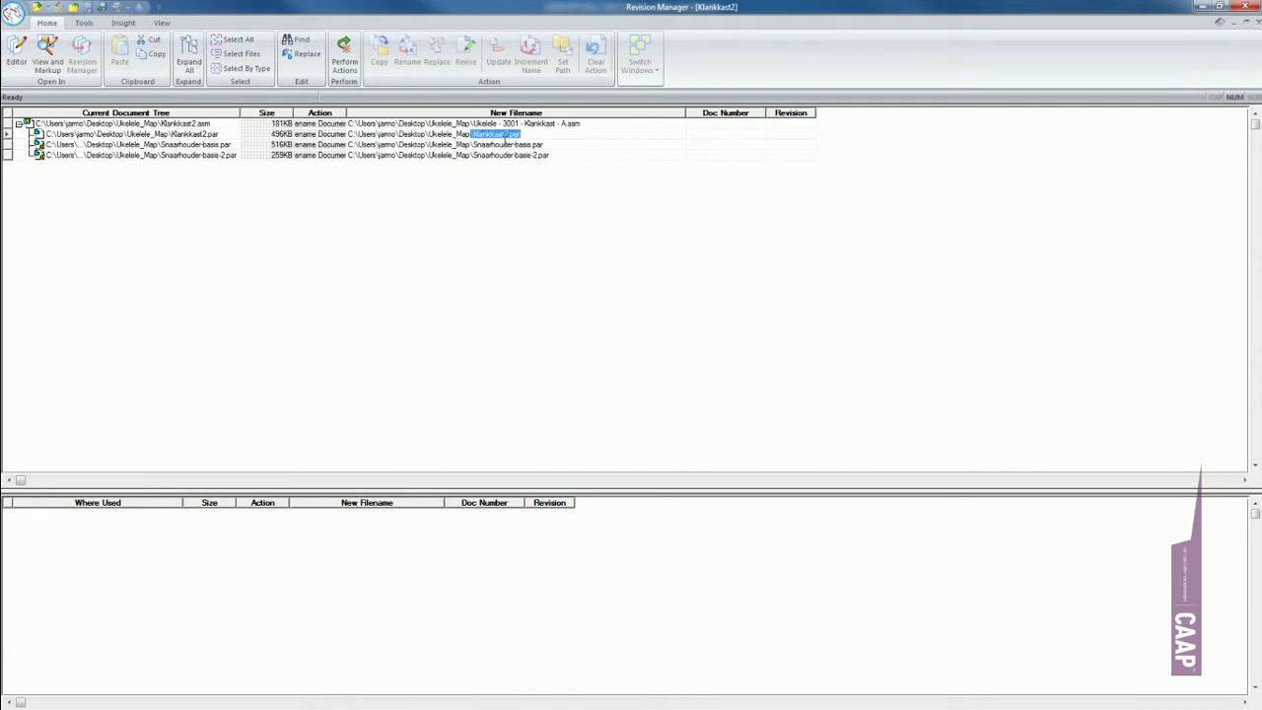
pyautogui.click(482, 133)
pyautogui.moveTo(511, 135); pyautogui.dragTo(473, 135)
pyautogui.write('Klankkas')
pyautogui.write('t - ')
pyautogui.write('1001')
pyautogui.write(' - ')
pyautogui.write('Lichaam')
pyautogui.write(' - A')
# Step: Rename Snaarhouder-basis.par's new filename to 'Klankkast - 1002 - Brug - A'
pyautogui.click(517, 144)
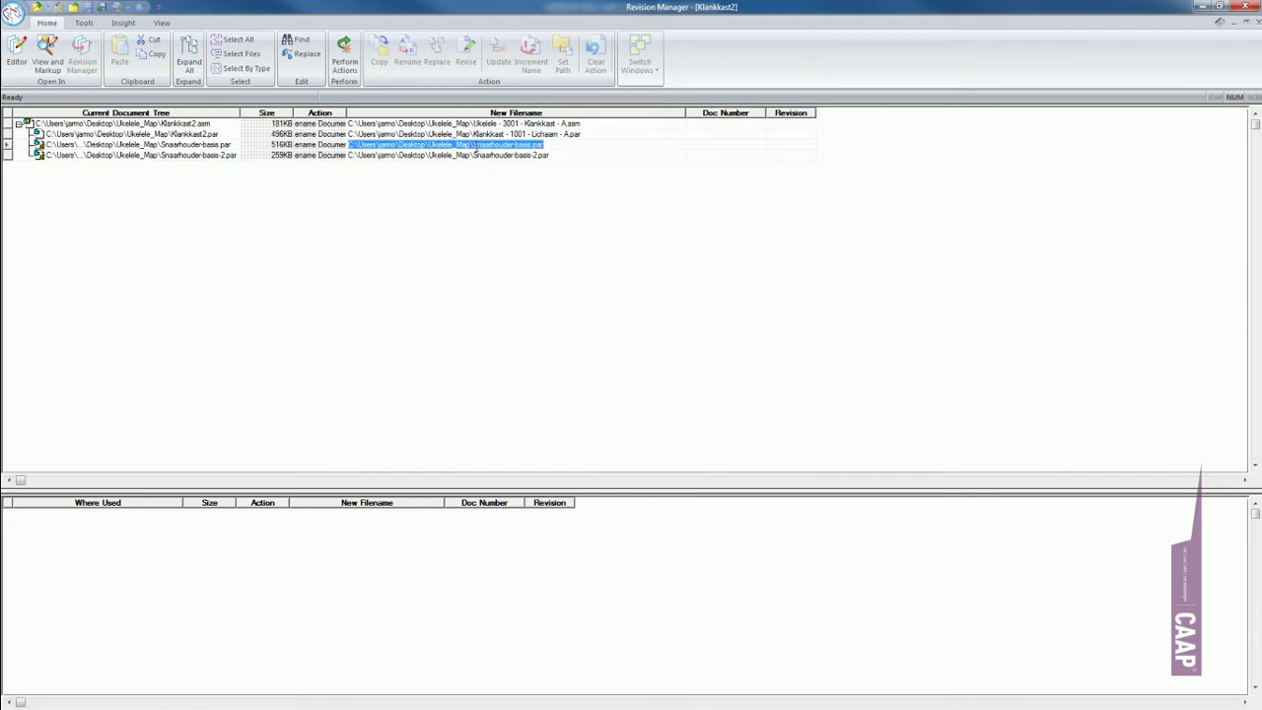
pyautogui.click(474, 145)
pyautogui.moveTo(474, 145); pyautogui.dragTo(533, 145)
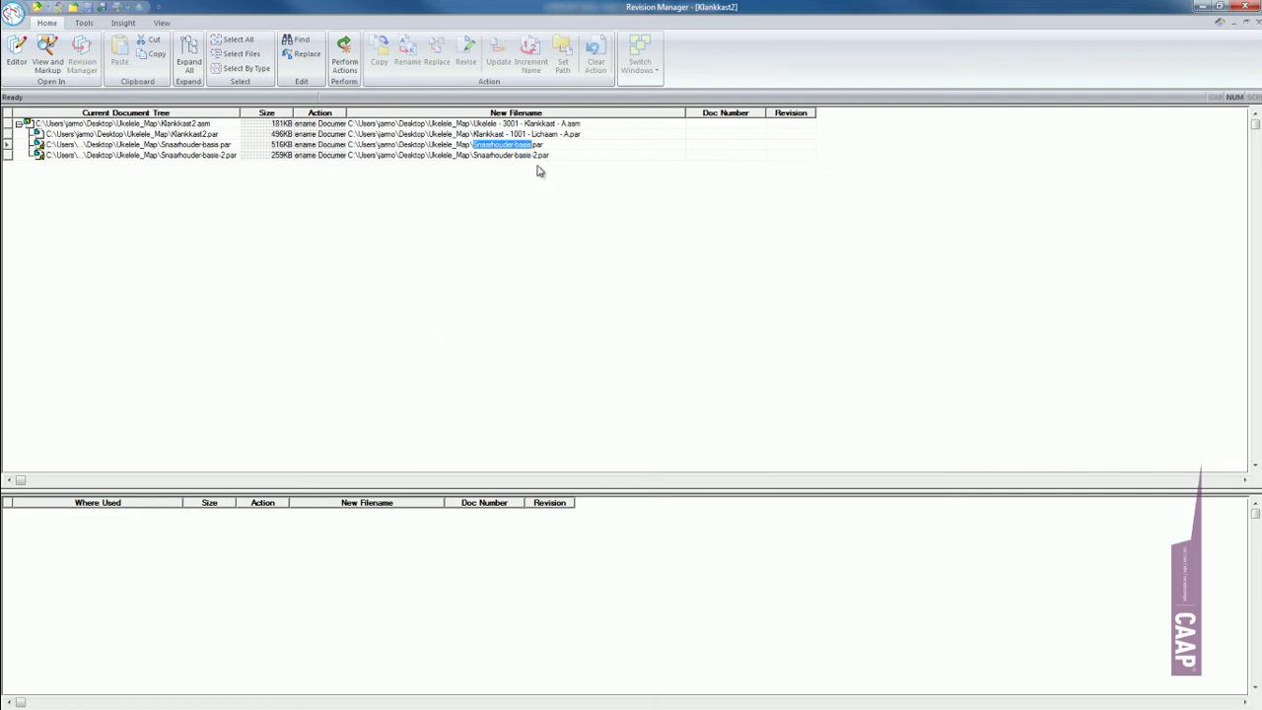
pyautogui.click(508, 146)
pyautogui.moveTo(473, 145); pyautogui.dragTo(533, 146)
pyautogui.write('Klankk')
pyautogui.write('ast')
pyautogui.write(' -')
pyautogui.write(' 1002')
pyautogui.write(' - ')
pyautogui.write('Br')
pyautogui.write('ug - ')
pyautogui.write('A')
# Step: Rename Snaarhouder-basis-2.par's new filename to 'Klankkast - 1003 - Zadel - A', checking existing names in Explorer
pyautogui.click(528, 156)
pyautogui.click(473, 155)
pyautogui.moveTo(473, 156); pyautogui.dragTo(545, 185)
pyautogui.write('Klank')
pyautogui.write('kast - ')
pyautogui.write('1003 -')
pyautogui.hotkey('alt', 'Tab')
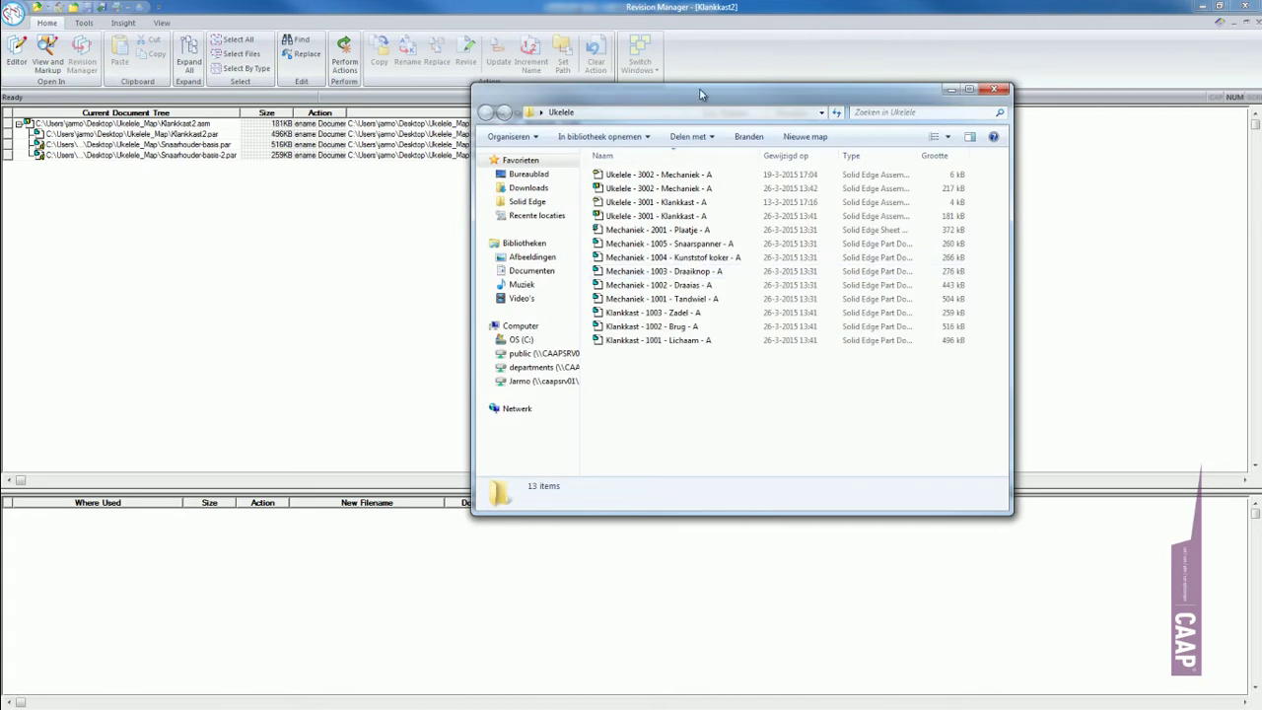
pyautogui.click(994, 89)
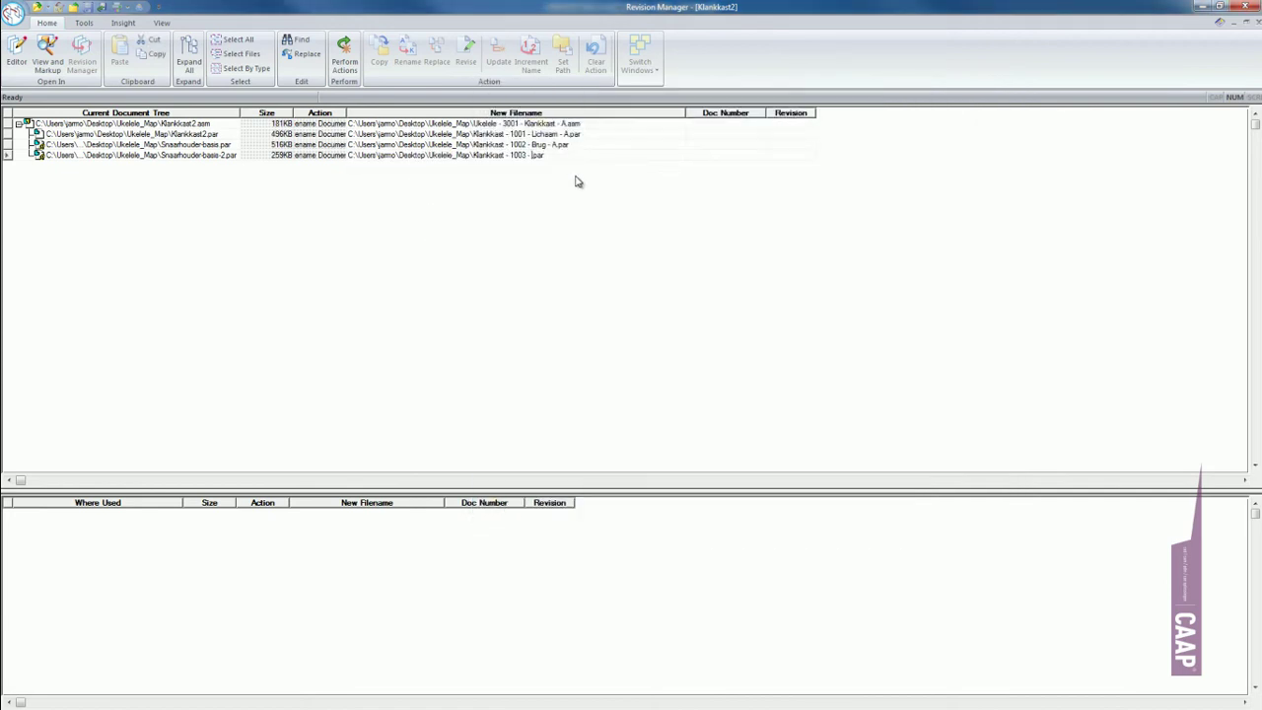
pyautogui.write('Zadel - ')
pyautogui.write('A')
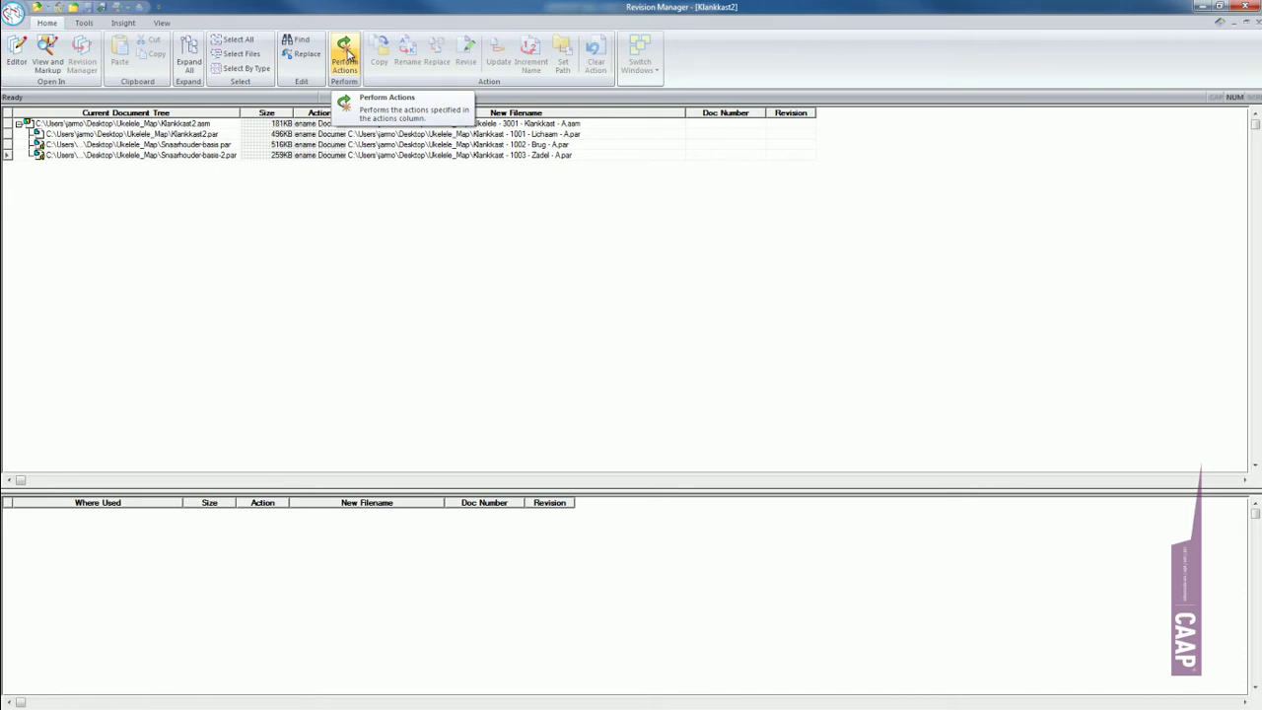
# Step: Apply the renames, enlarge the Ukelele_Map folder window, sort by name, and select the Mechaniek - 3001 assembly
pyautogui.click(347, 54)
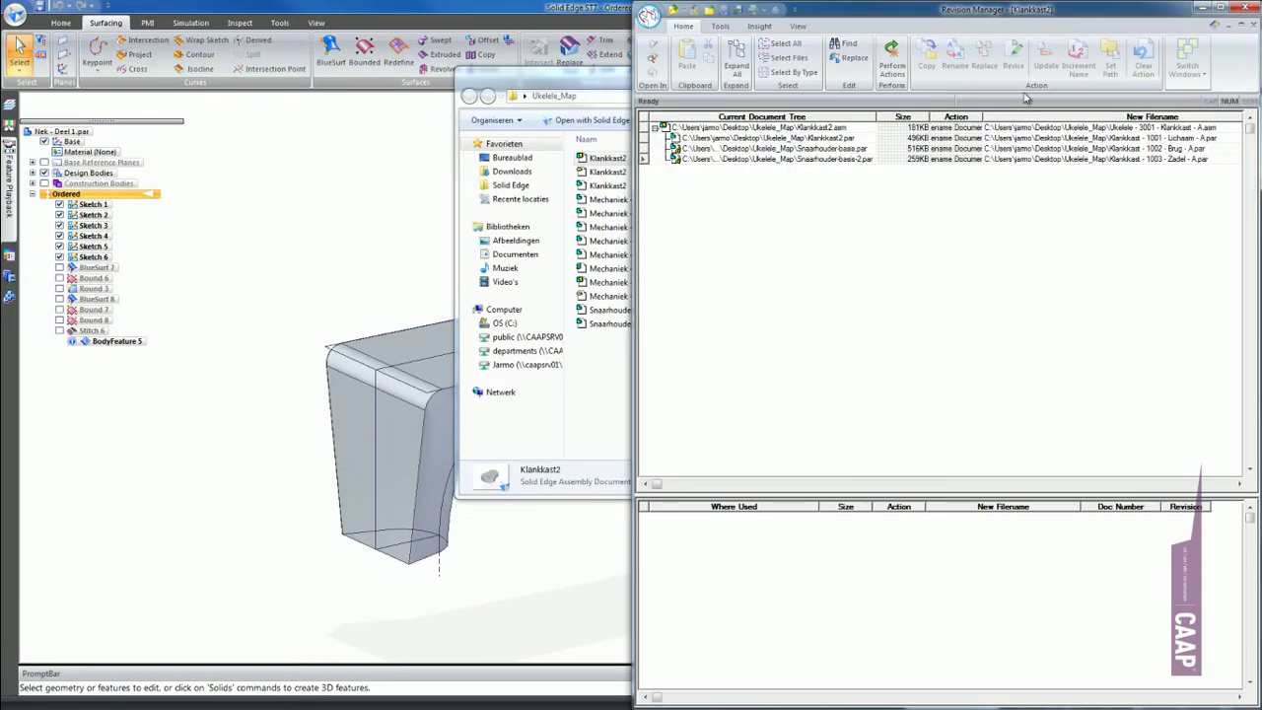
pyautogui.moveTo(596, 77); pyautogui.dragTo(325, 76)
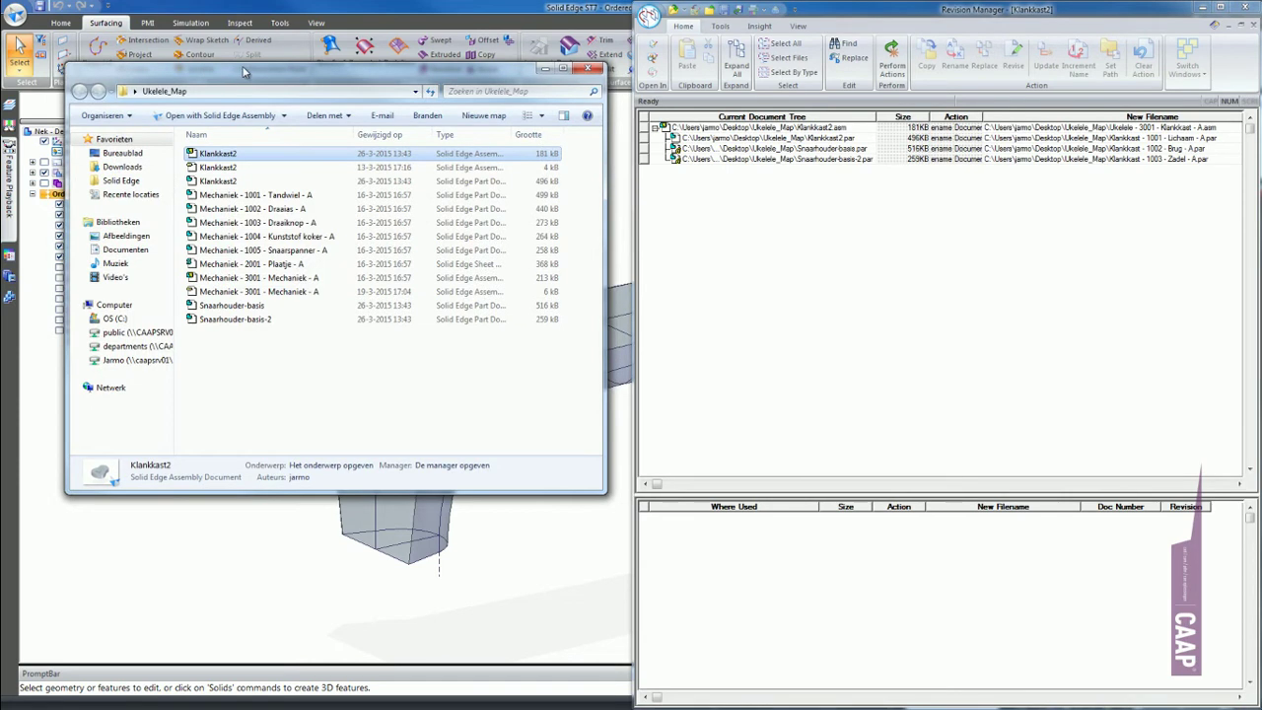
pyautogui.doubleClick(244, 62)
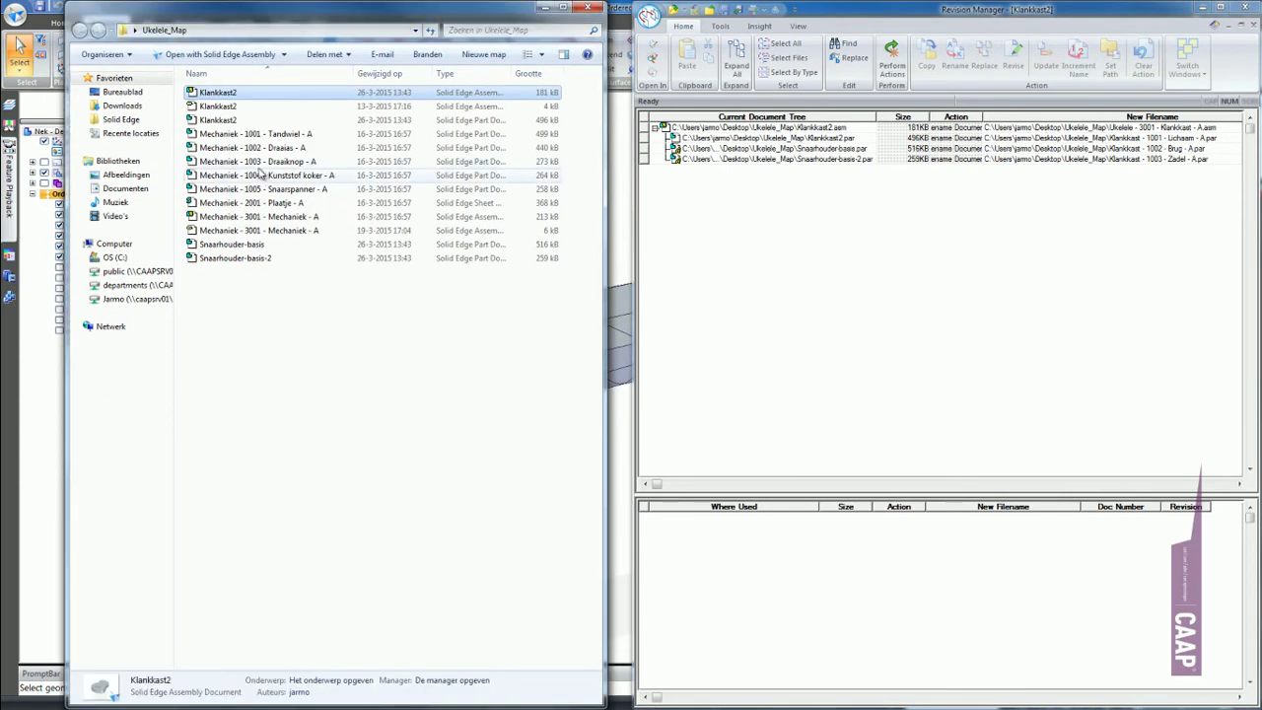
pyautogui.click(897, 64)
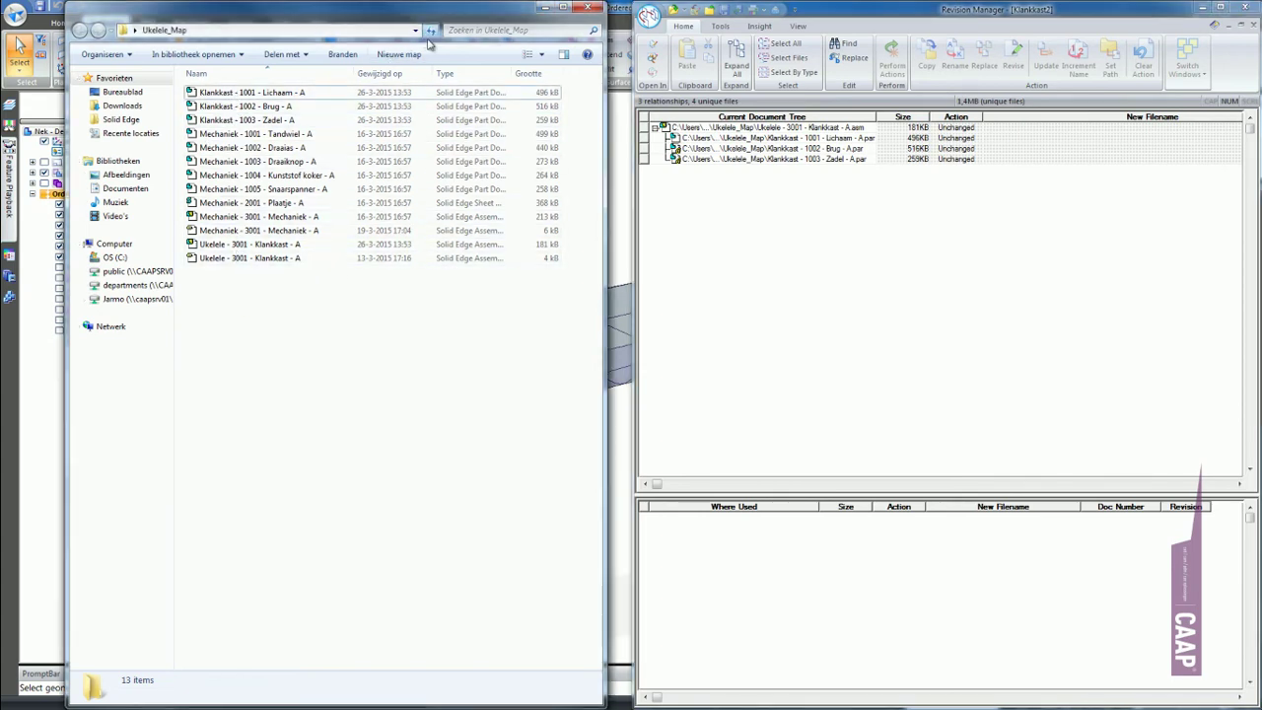
pyautogui.click(271, 75)
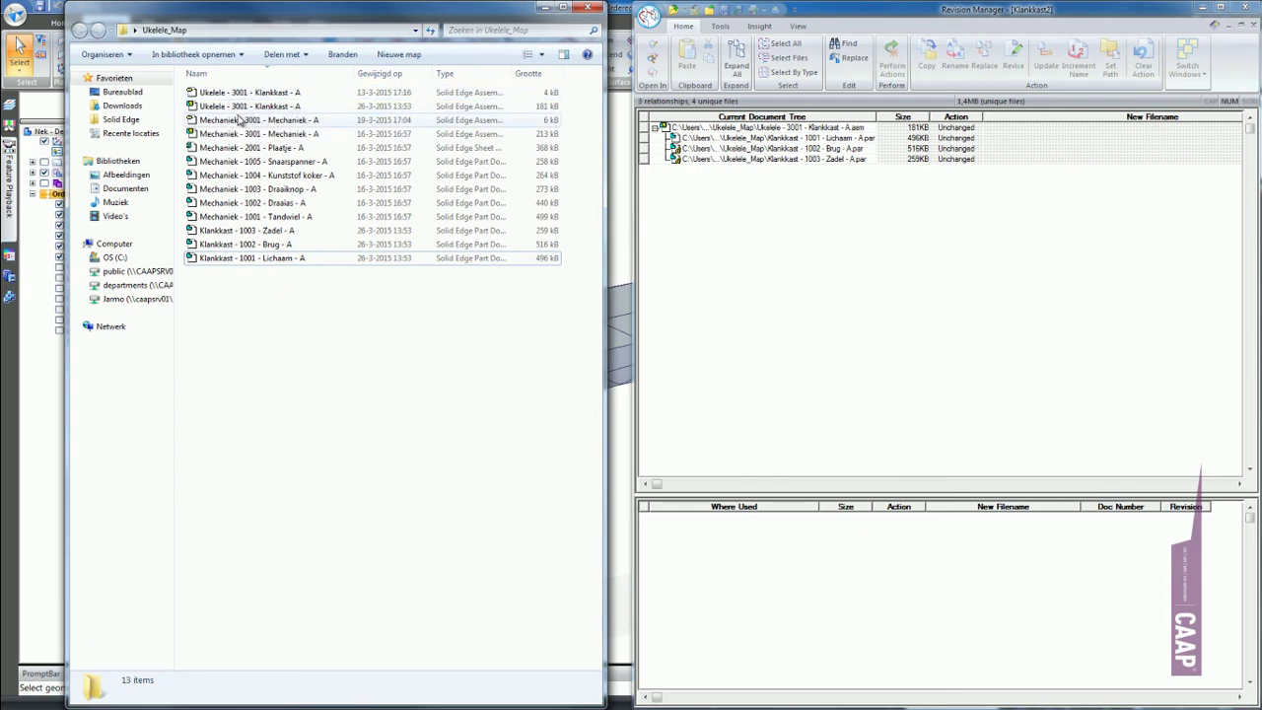
pyautogui.click(235, 122)
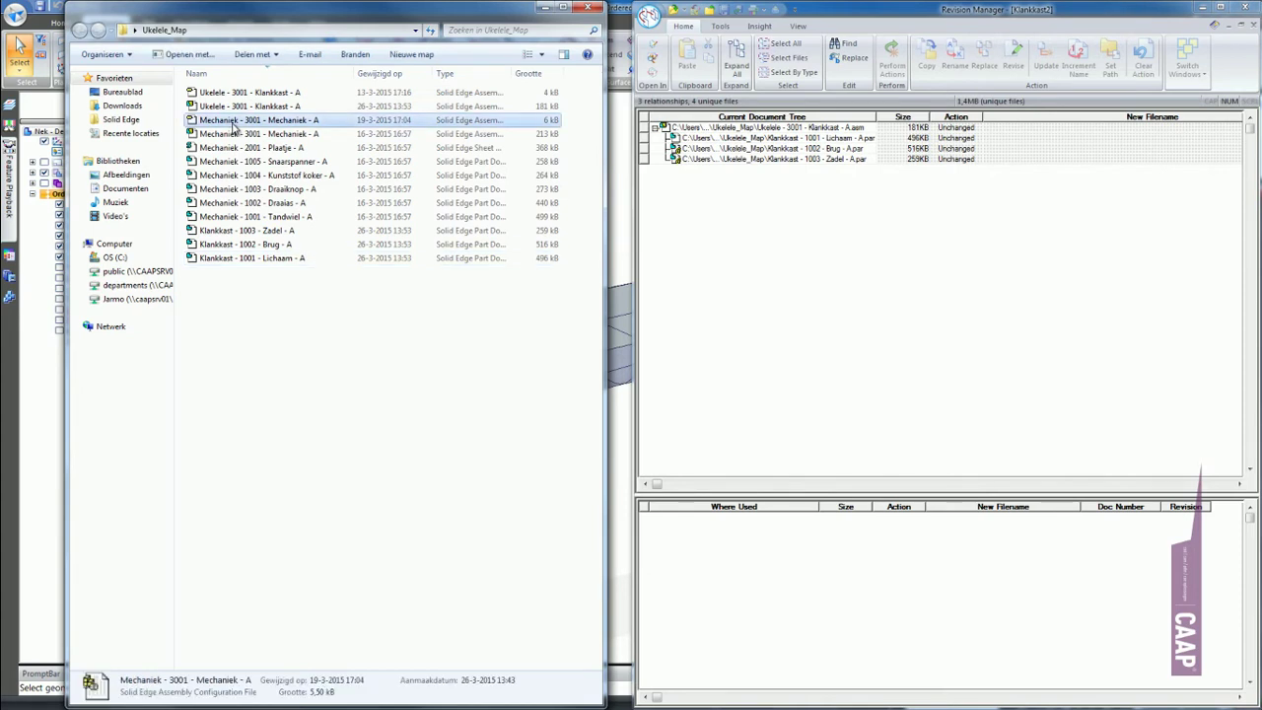
# Step: Load the Mechaniek - 3001 - Mechaniek - A assembly into Revision Manager
pyautogui.click(267, 135)
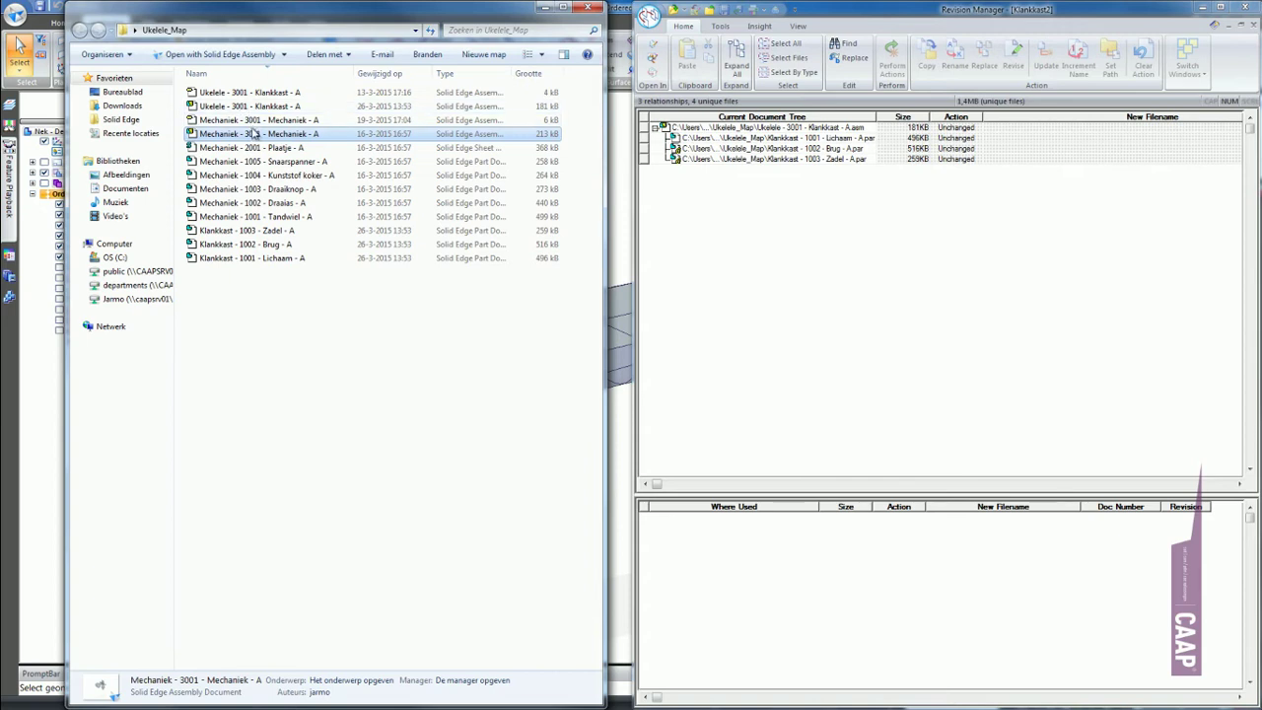
pyautogui.rightClick(254, 135)
pyautogui.click(331, 190)
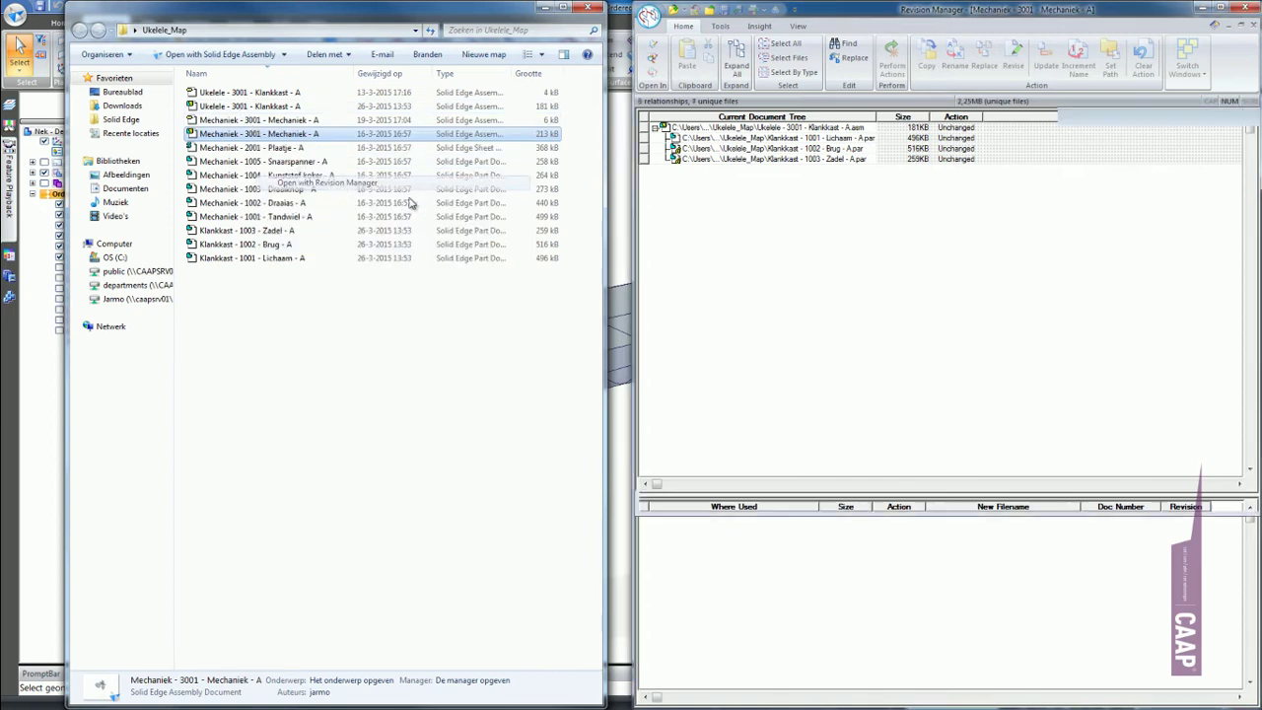
# Step: Rename the top assembly to Ukelele - 3002 - Mechaniek - A and perform the action
pyautogui.click(732, 130)
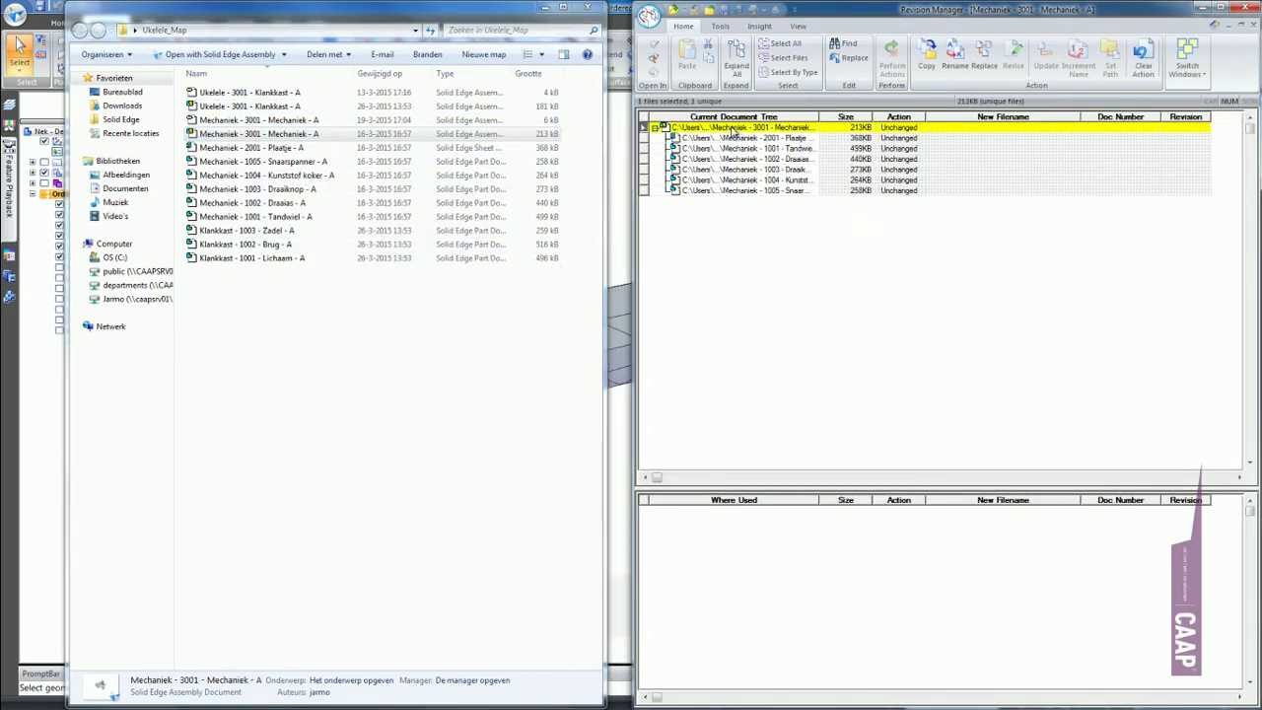
pyautogui.click(955, 55)
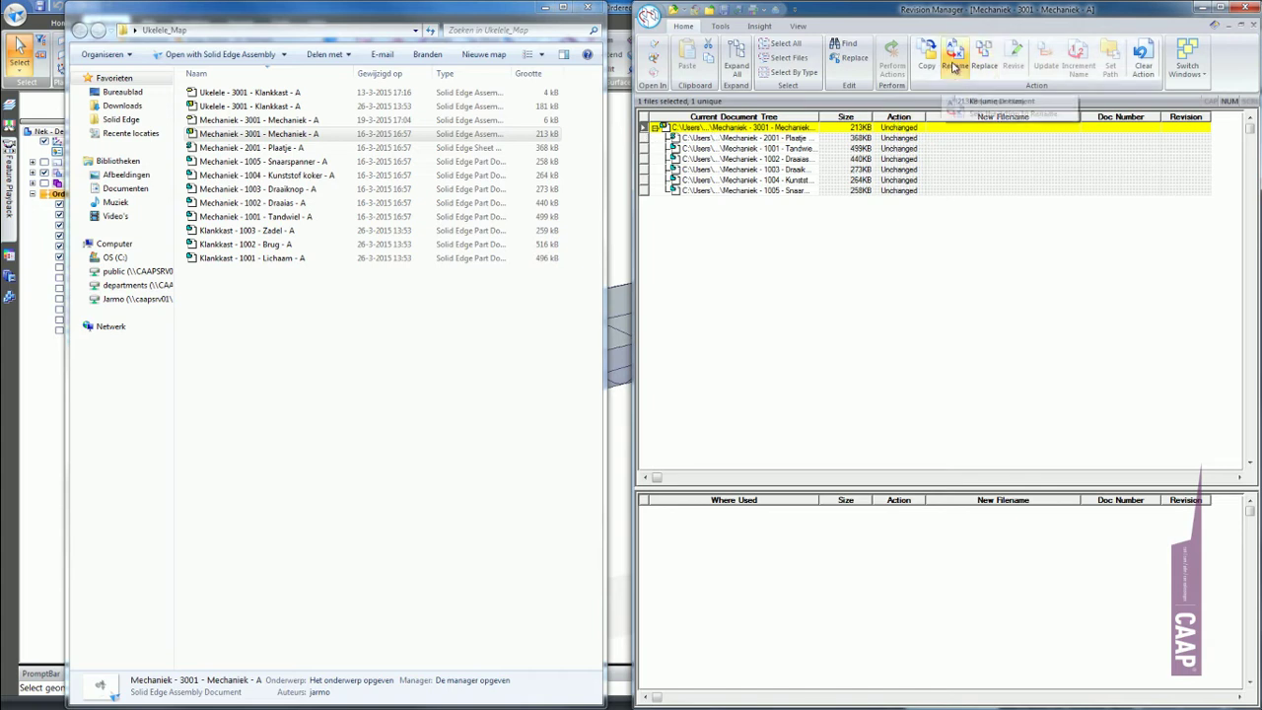
pyautogui.click(1033, 127)
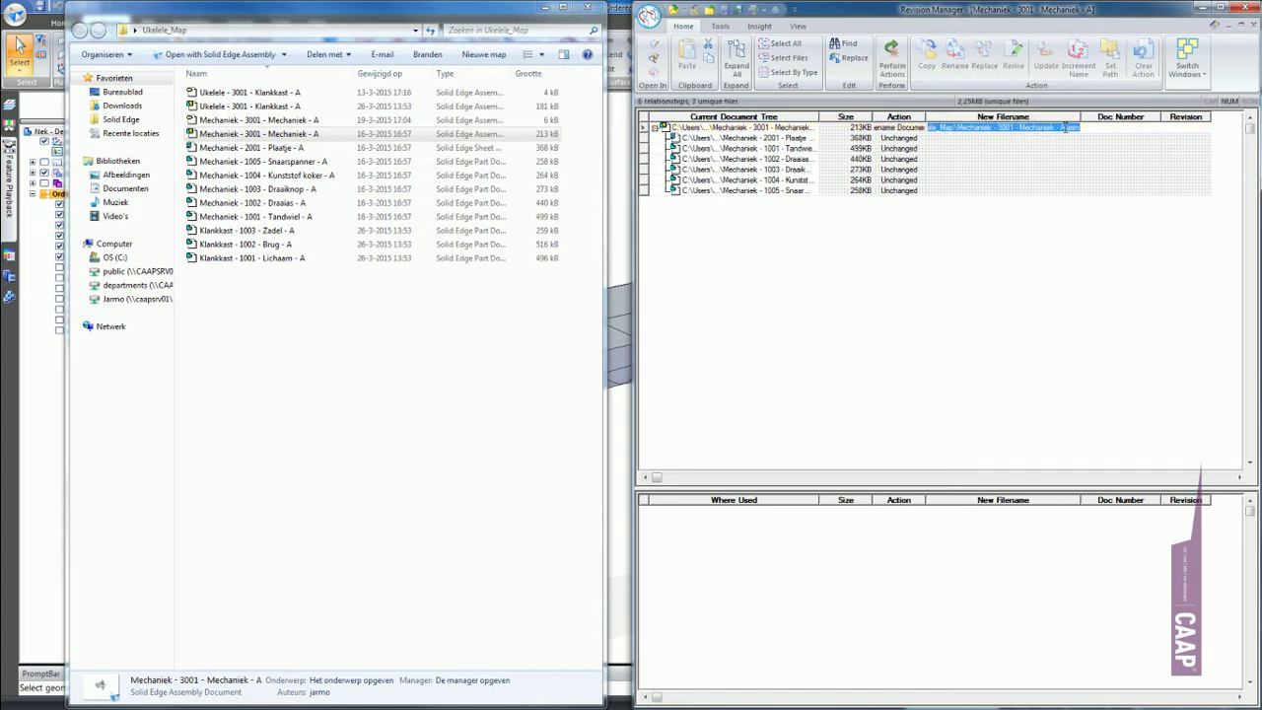
pyautogui.click(1000, 128)
pyautogui.write('2')
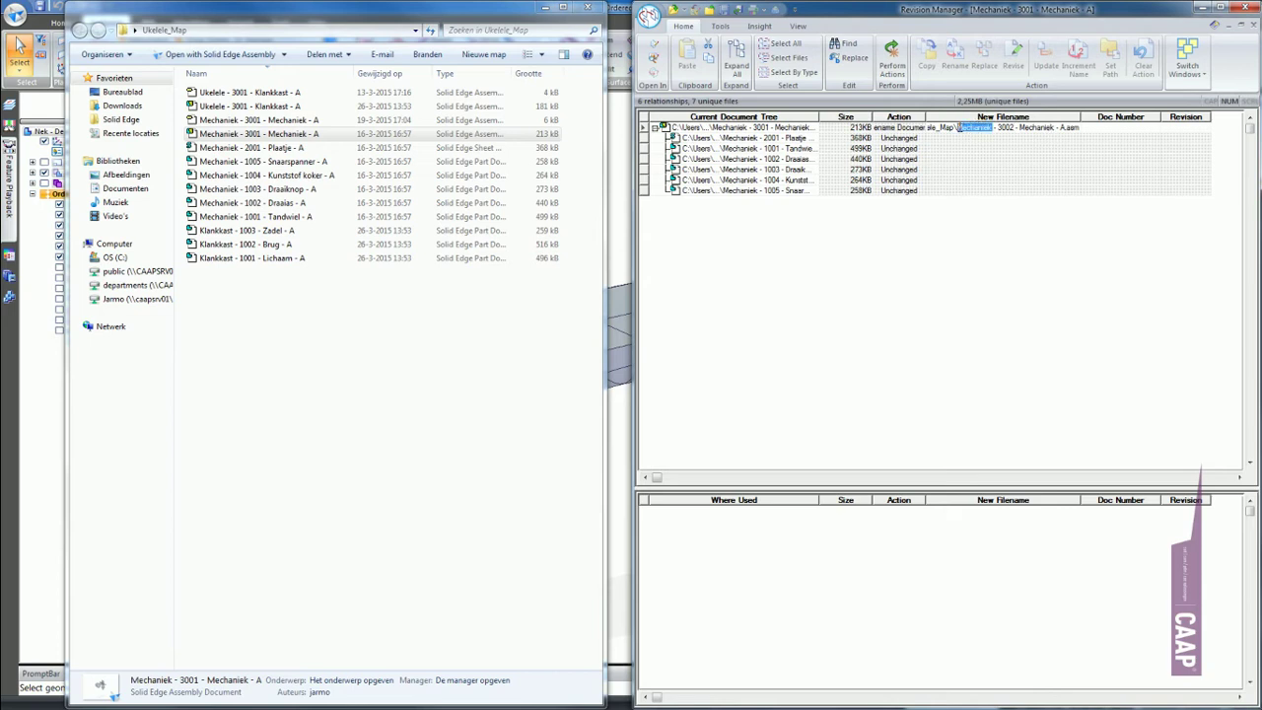
pyautogui.write('Ukelele')
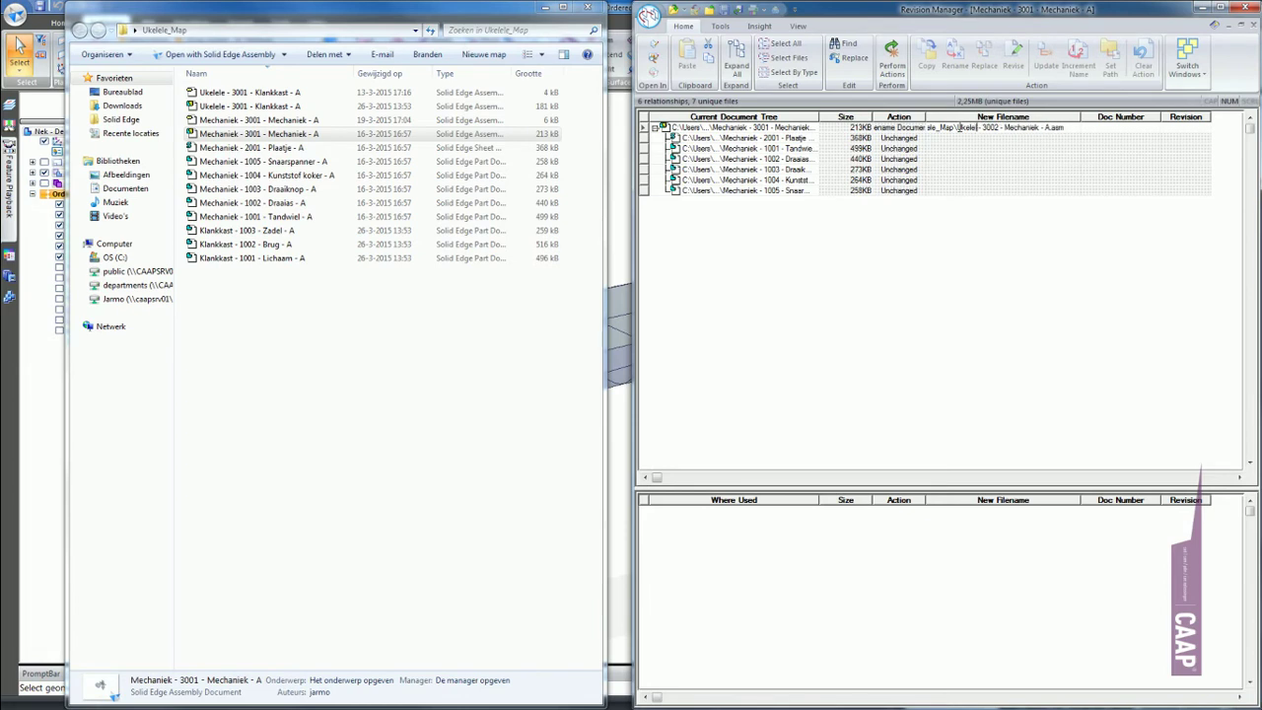
pyautogui.press('Return')
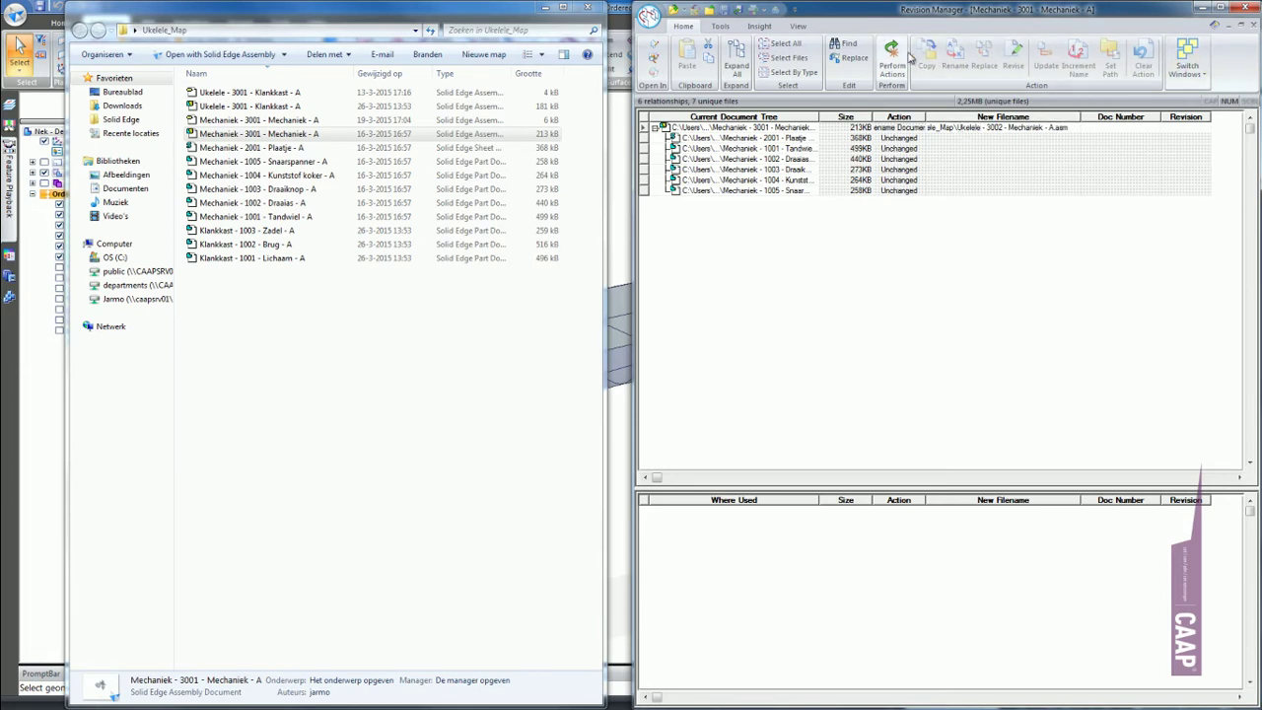
pyautogui.click(892, 61)
# Step: Check the Ukelele - 3002 - Mechaniek and Ukelele - 3001 - Klankkast files, then close the folder window
pyautogui.click(326, 335)
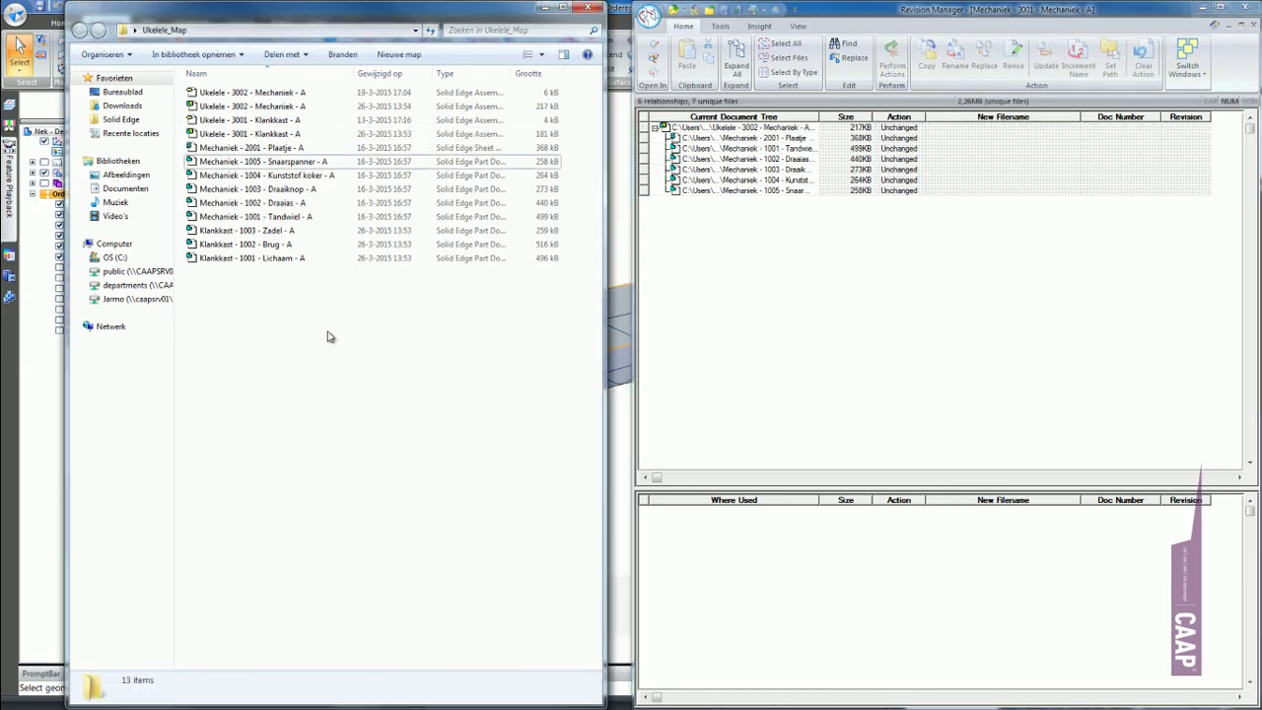
pyautogui.click(229, 96)
pyautogui.click(276, 134)
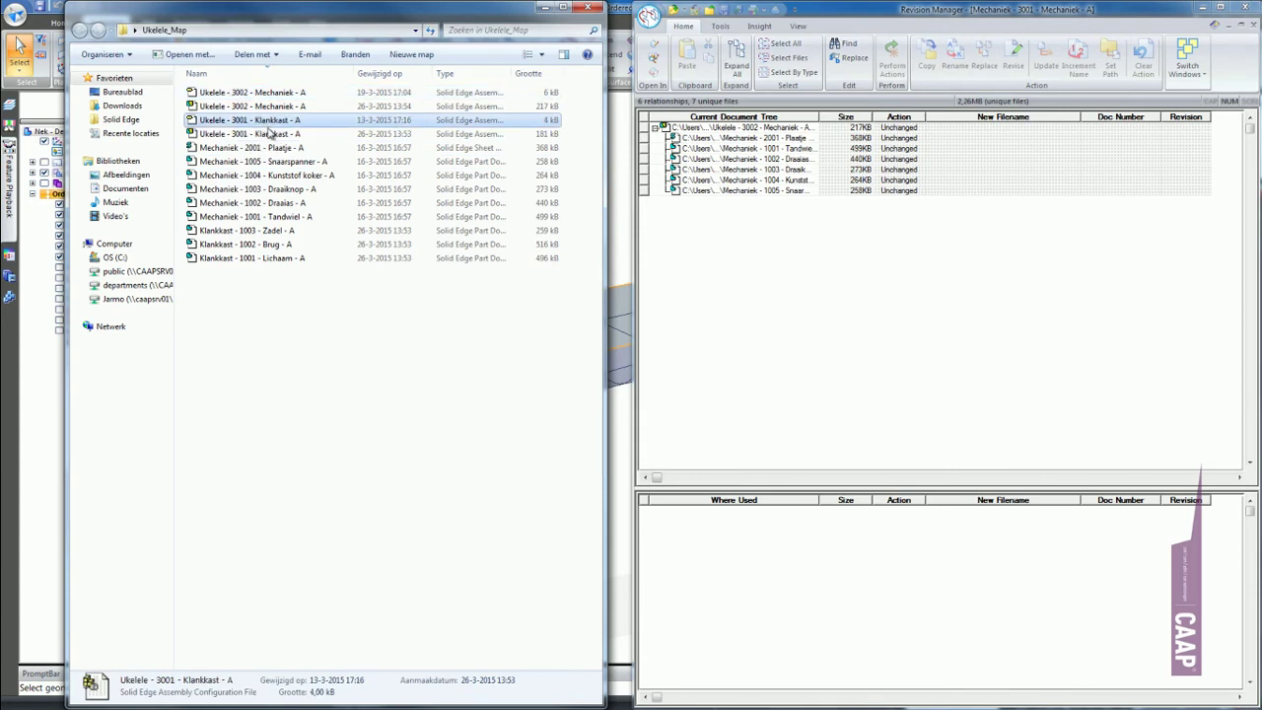
pyautogui.click(194, 347)
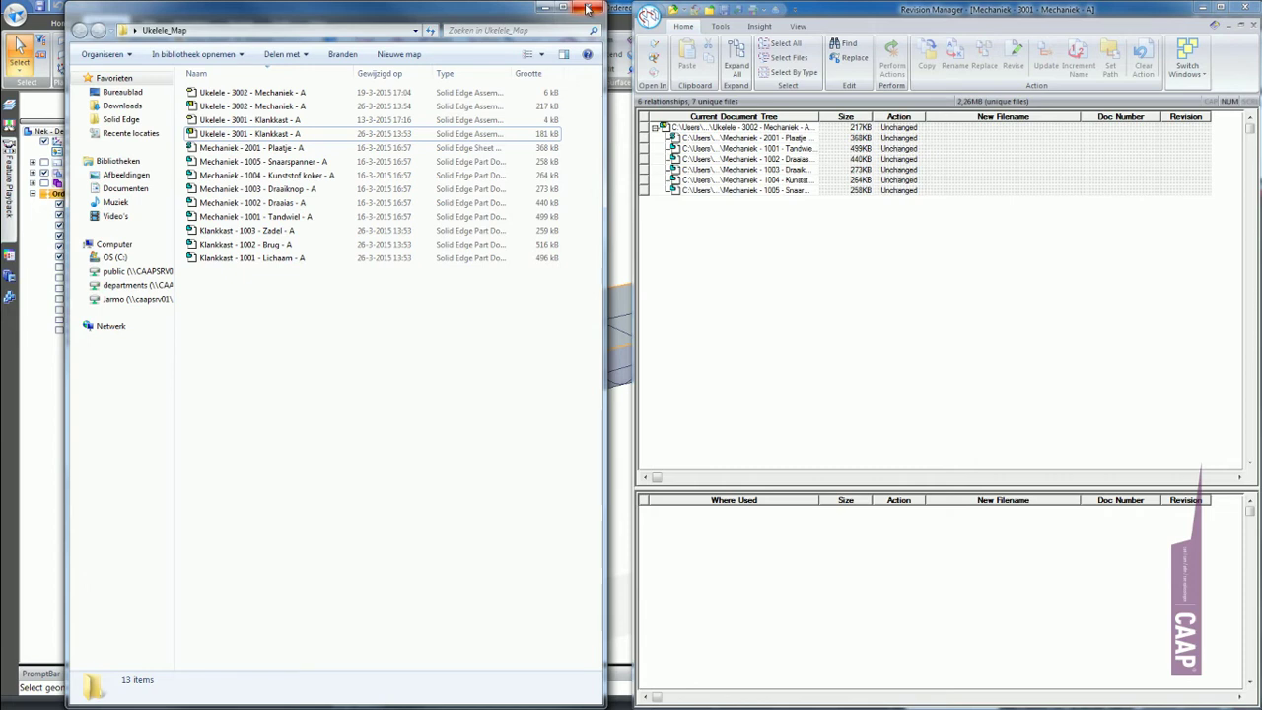
pyautogui.click(588, 10)
# Step: Move the Revision Manager window aside and close it
pyautogui.moveTo(1105, 12); pyautogui.dragTo(865, 14)
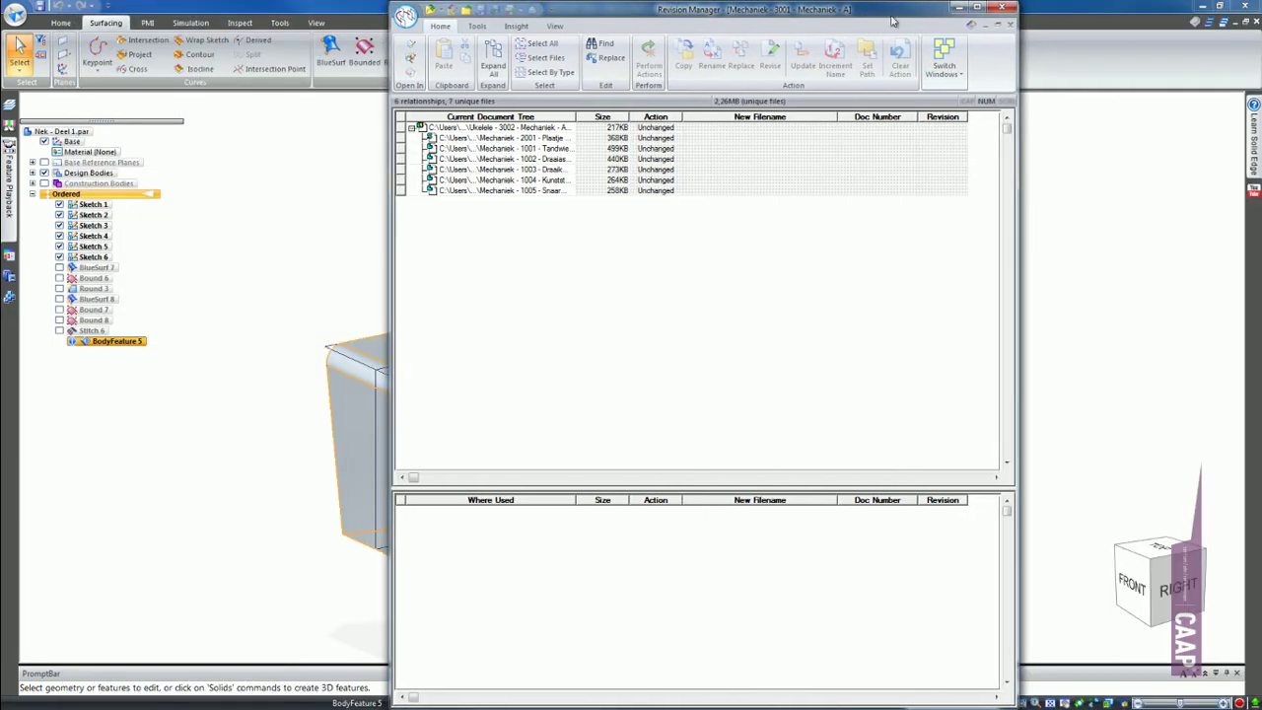
pyautogui.click(997, 10)
pyautogui.click(558, 229)
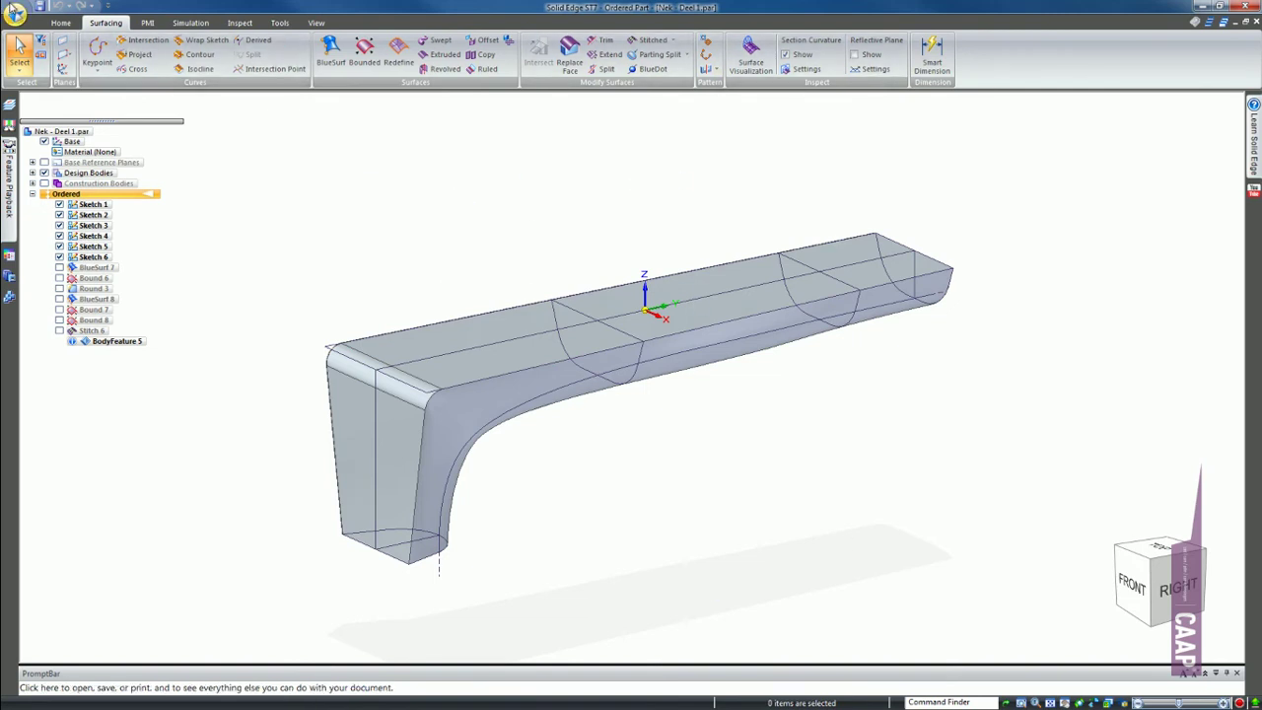
# Step: Show the hidden surface features BlueSurf 7 through Stitch 6 in PathFinder
pyautogui.click(20, 14)
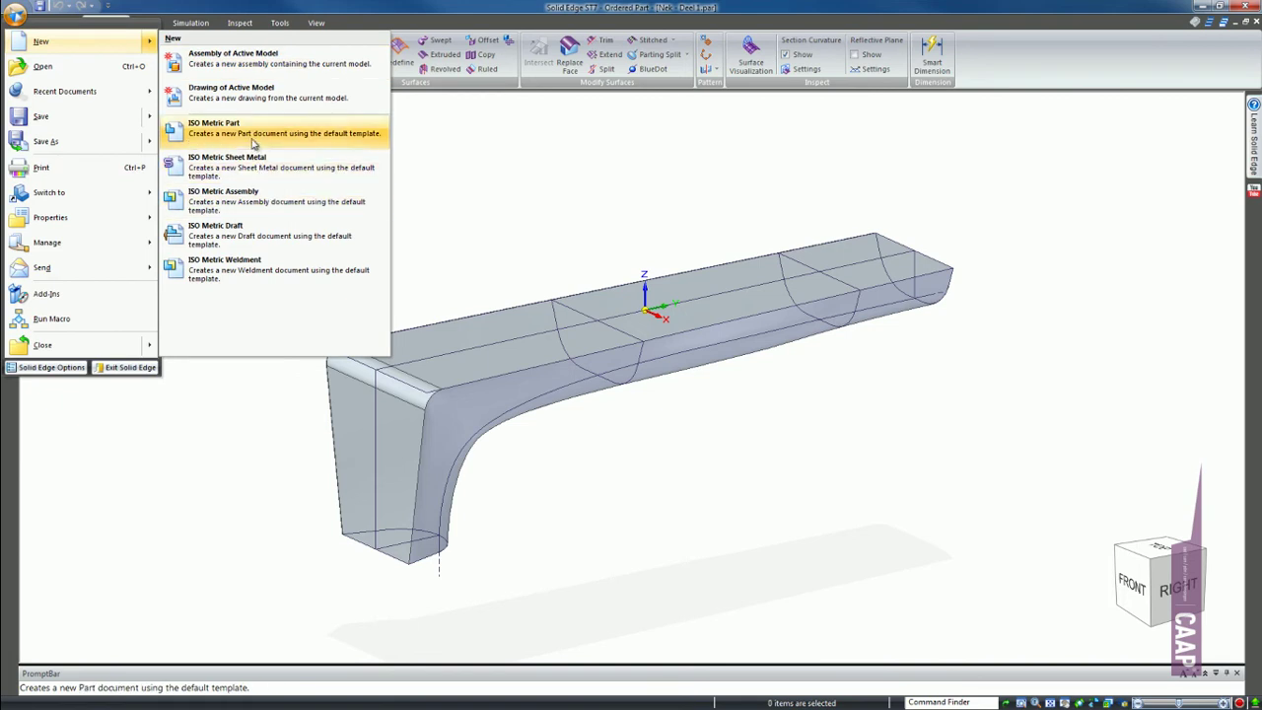
pyautogui.click(217, 204)
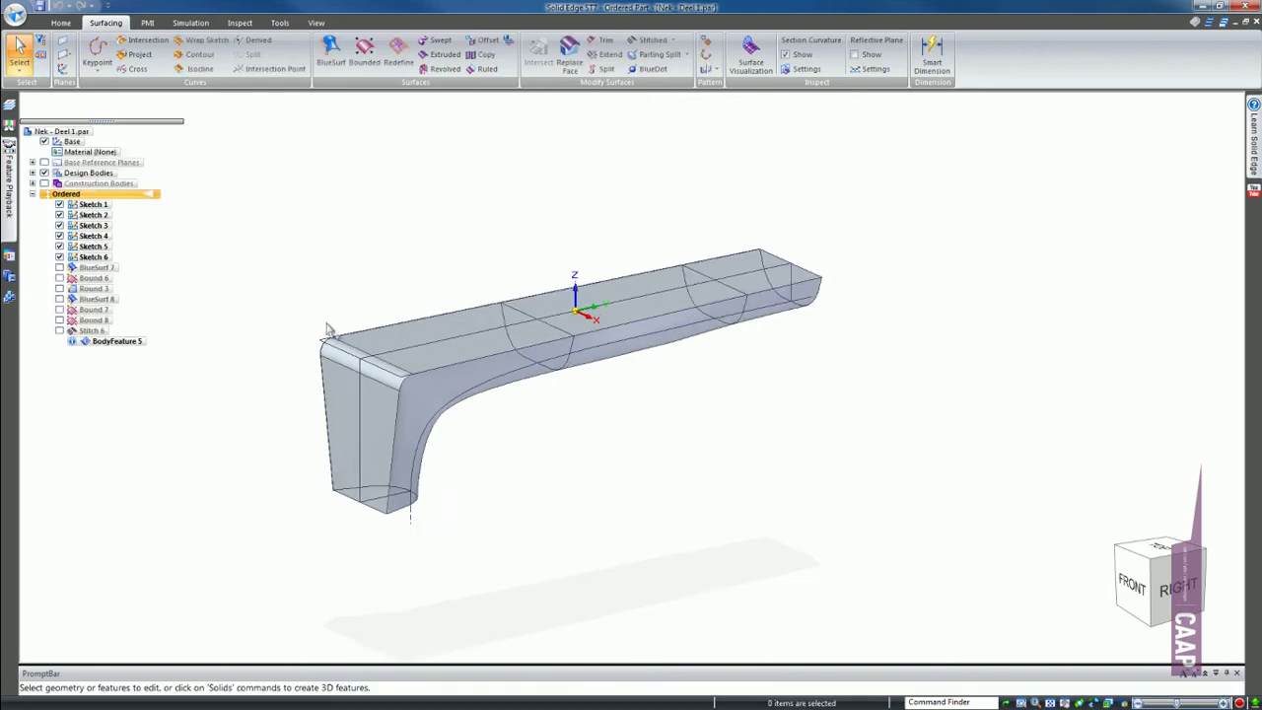
pyautogui.click(441, 415)
pyautogui.click(612, 467)
pyautogui.click(59, 267)
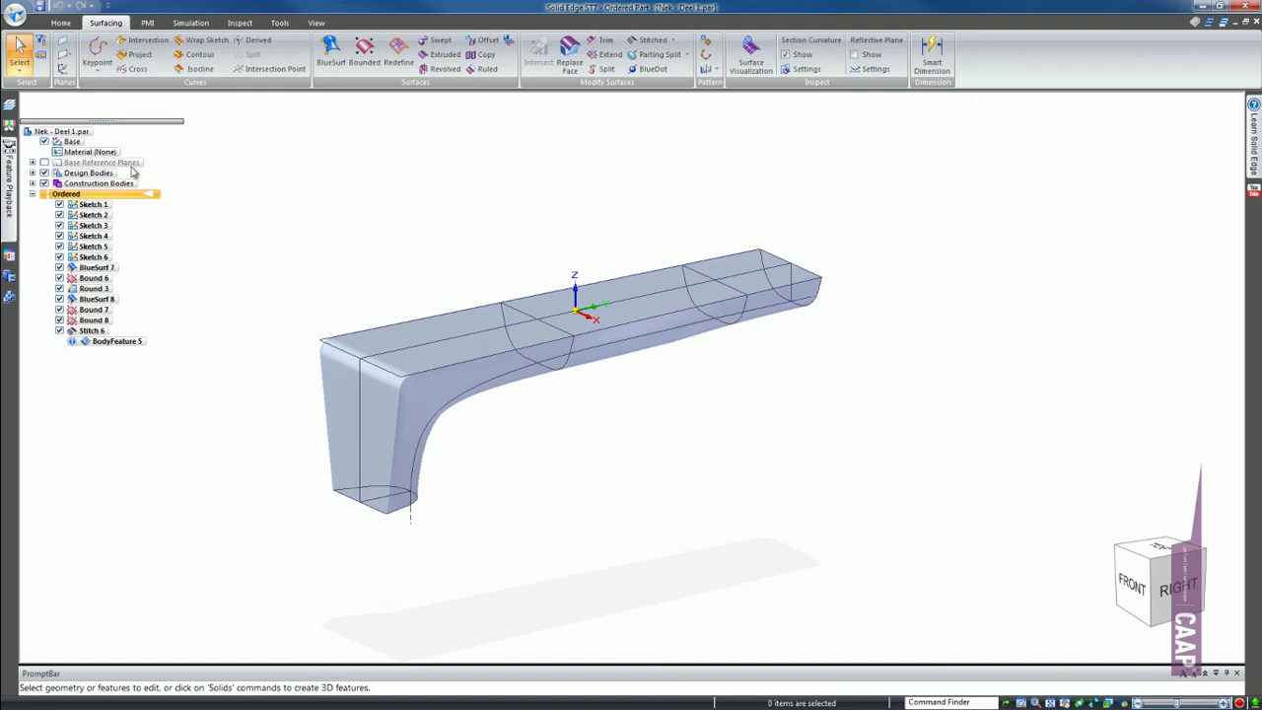
# Step: Hide the design bodies and make construction Solid Body_7 the active body
pyautogui.click(43, 175)
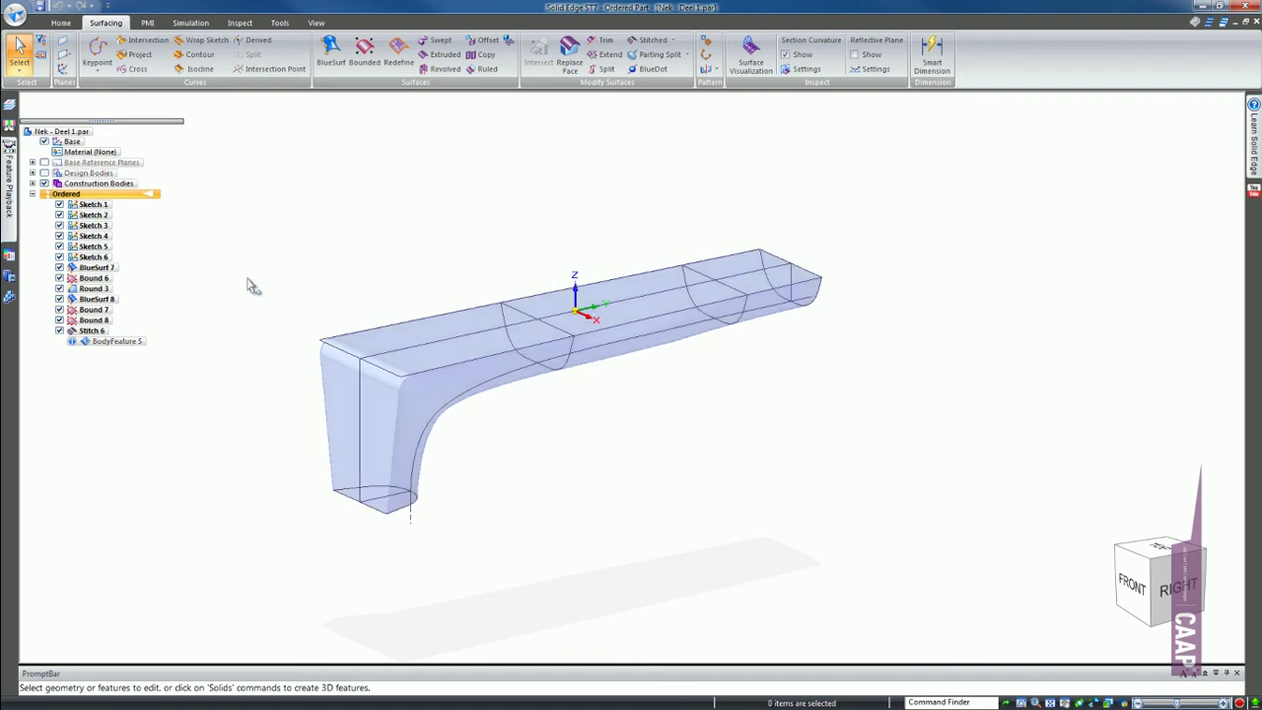
pyautogui.click(32, 183)
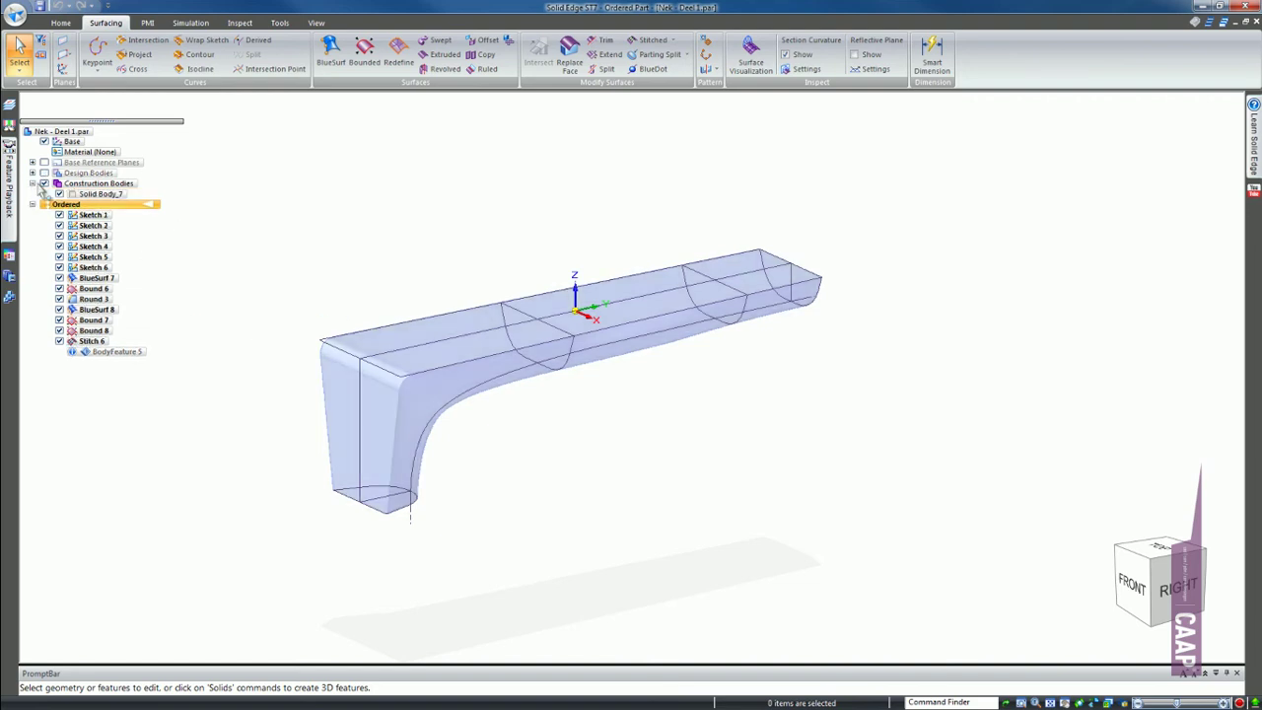
pyautogui.rightClick(99, 194)
pyautogui.click(145, 205)
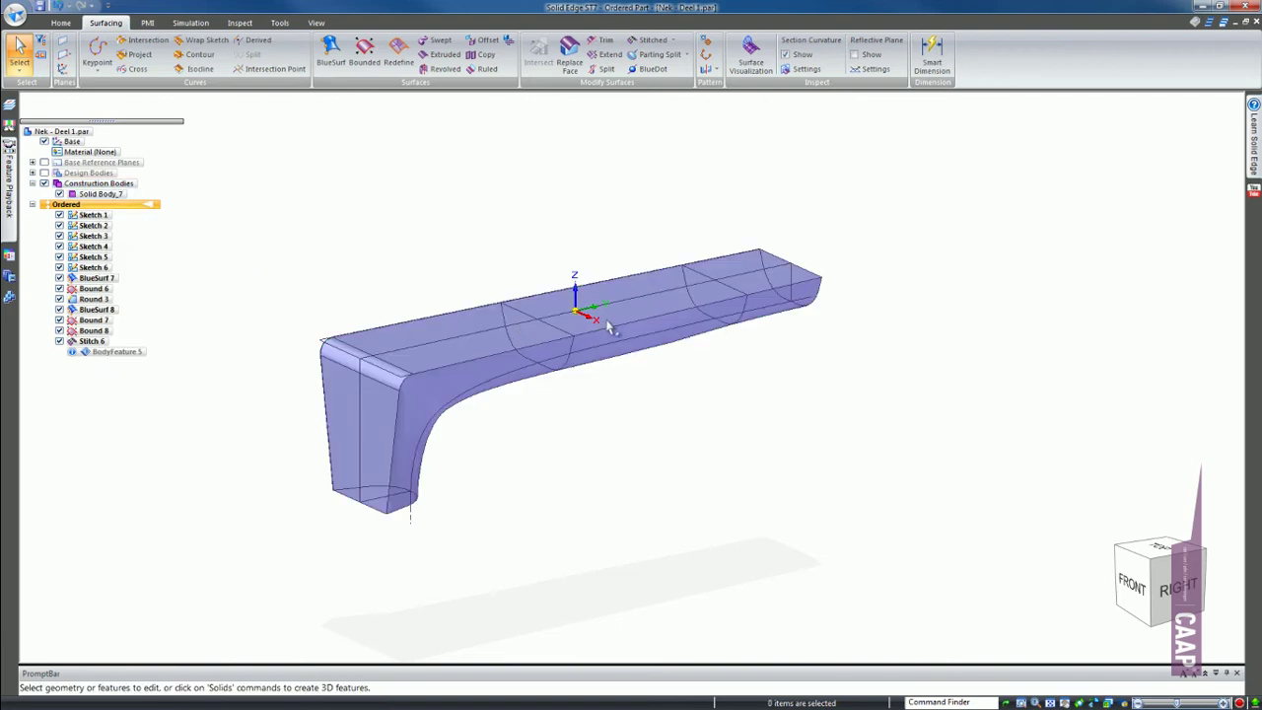
# Step: Orbit and zoom around the neck, selecting the Stitch 6 surface to inspect it
pyautogui.moveTo(608, 328); pyautogui.dragTo(582, 358, button='middle')
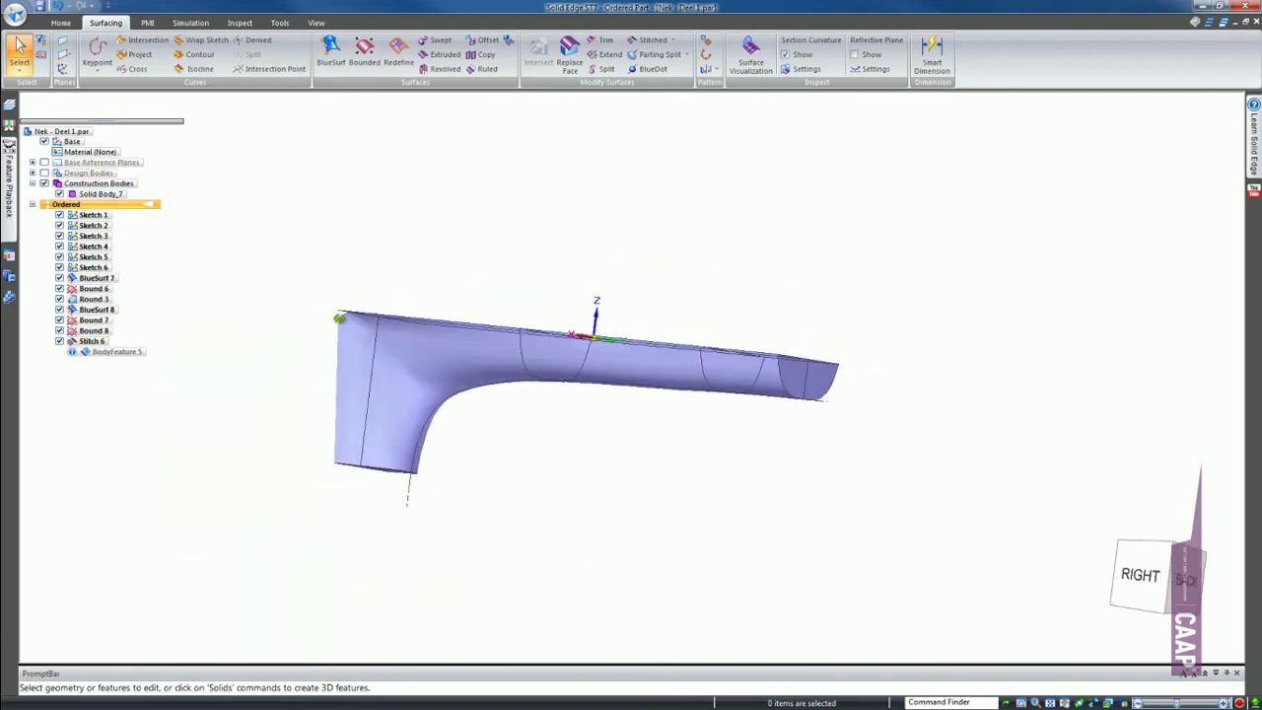
pyautogui.moveTo(339, 319)
pyautogui.mouseDown(button='middle')
pyautogui.moveTo(234, 312)
pyautogui.moveTo(203, 293)
pyautogui.moveTo(341, 302)
pyautogui.moveTo(396, 286)
pyautogui.moveTo(397, 204)
pyautogui.moveTo(395, 414)
pyautogui.mouseUp(button='middle')
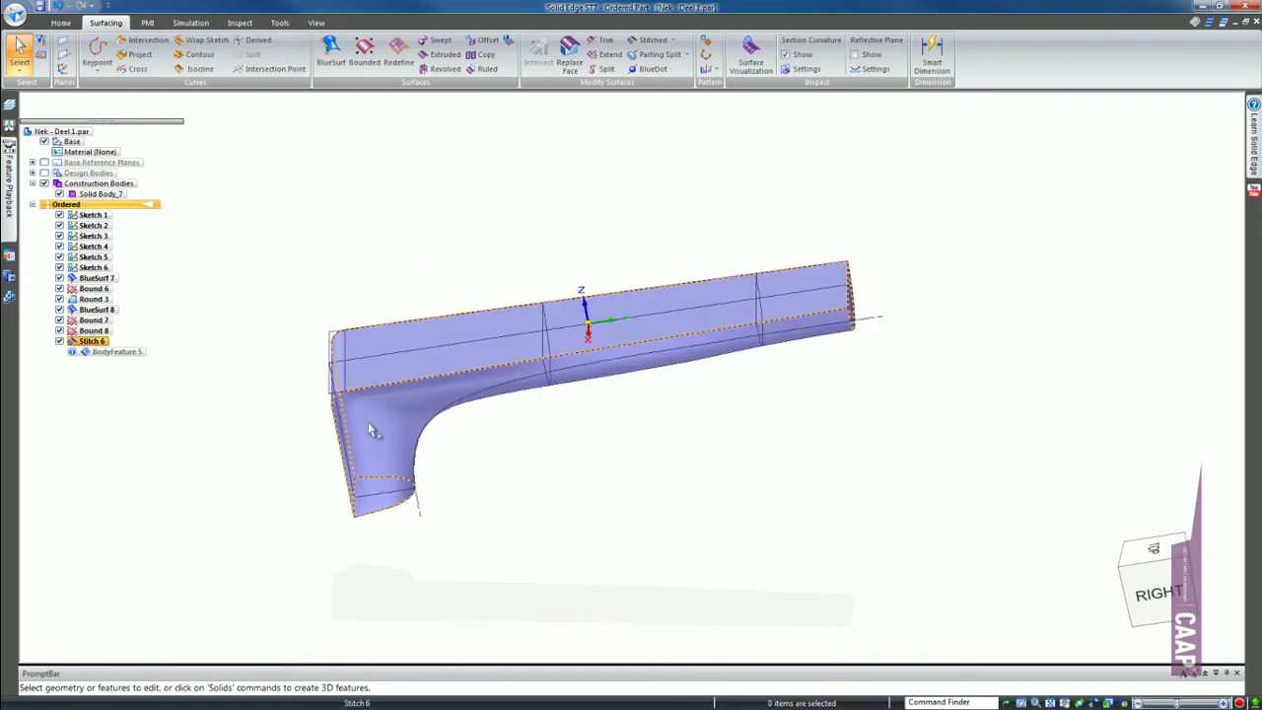
pyautogui.moveTo(832, 302)
pyautogui.mouseDown(button='middle')
pyautogui.moveTo(801, 294)
pyautogui.moveTo(865, 262)
pyautogui.moveTo(752, 361)
pyautogui.moveTo(744, 211)
pyautogui.moveTo(803, 344)
pyautogui.mouseUp(button='middle')
pyautogui.scroll(3, 417, 431)
pyautogui.scroll(3, 451, 496)
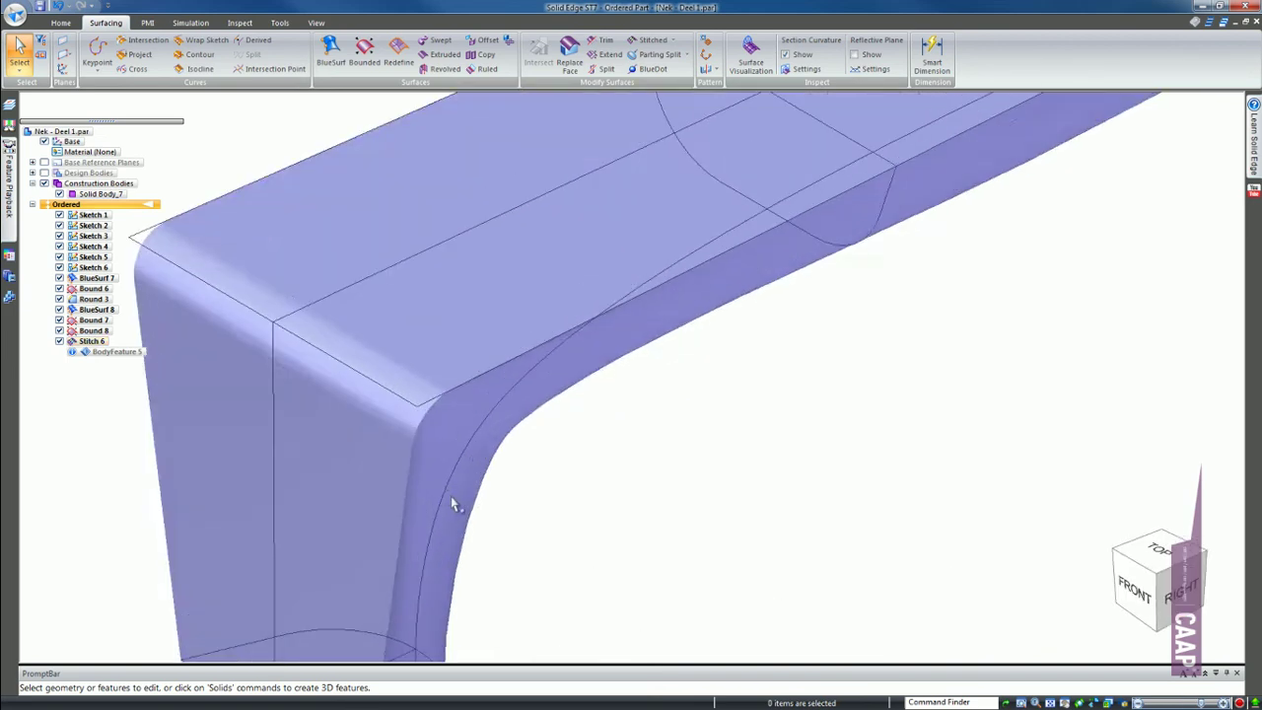
pyautogui.click(466, 431)
pyautogui.scroll(-5, 385, 311)
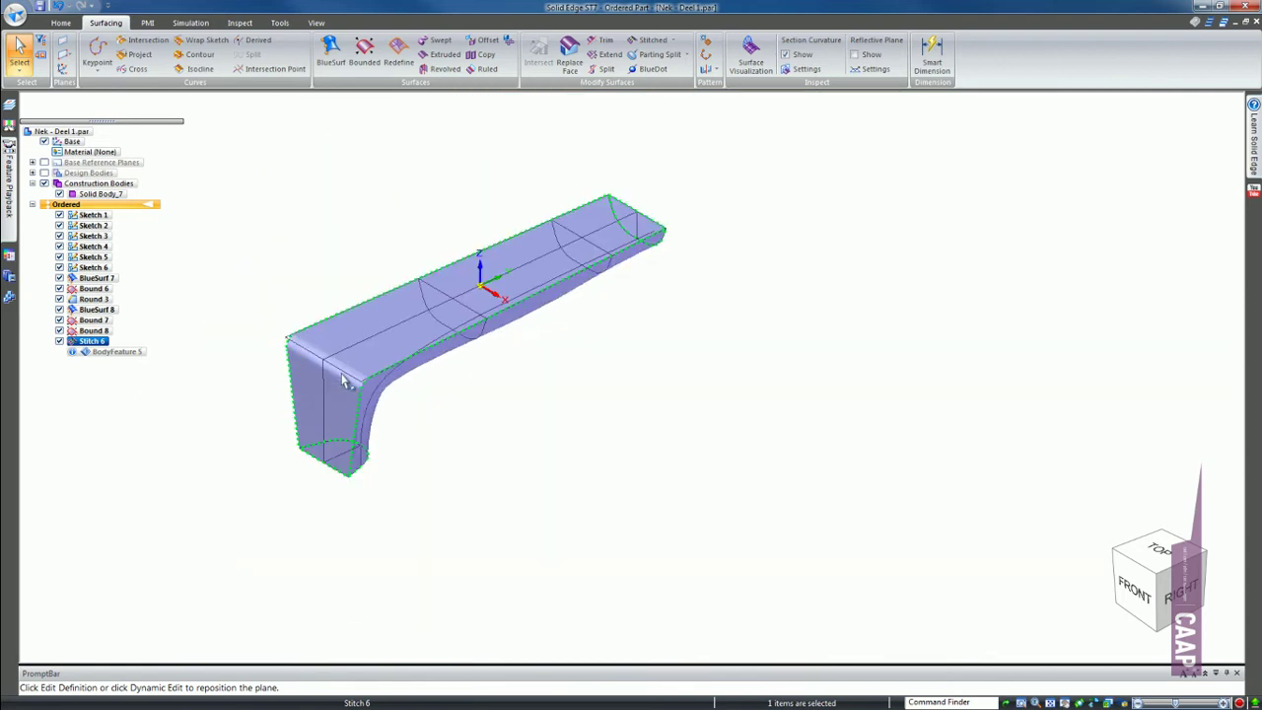
pyautogui.scroll(1, 524, 470)
pyautogui.click(523, 470)
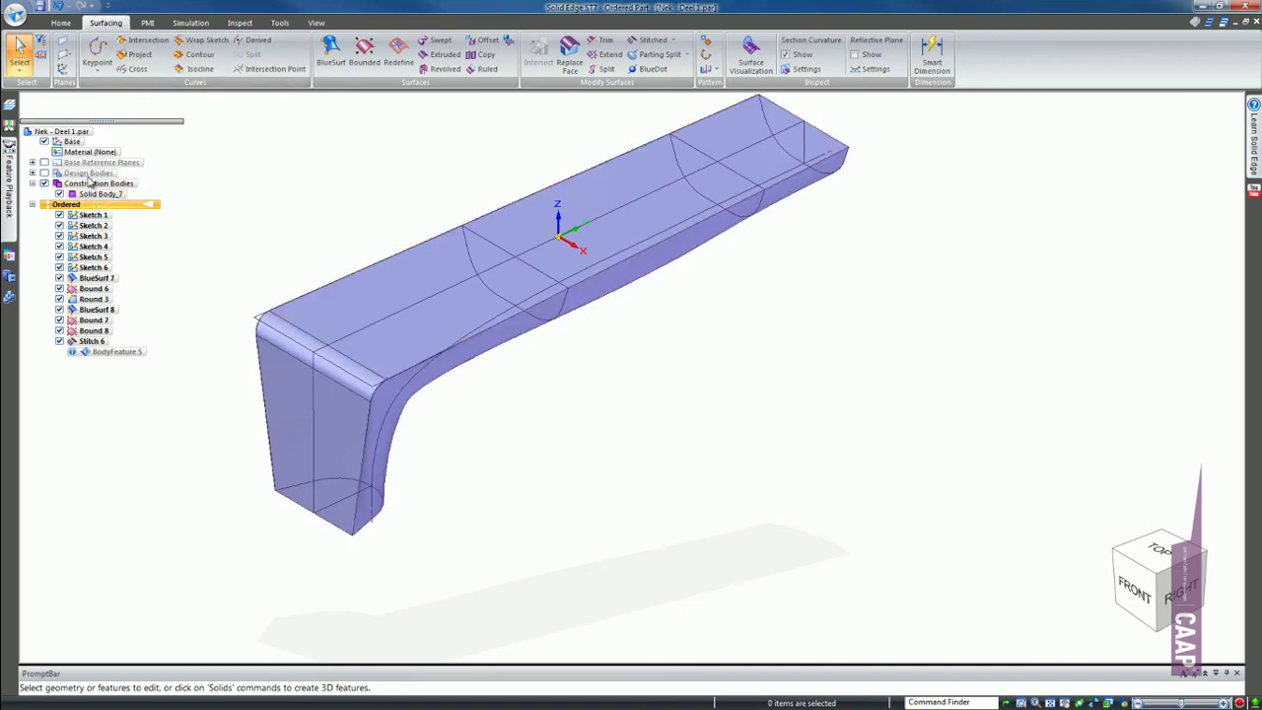
# Step: Hide Solid Body_7 and the construction bodies, showing Design Body_1 as a grey solid
pyautogui.rightClick(104, 174)
pyautogui.click(33, 173)
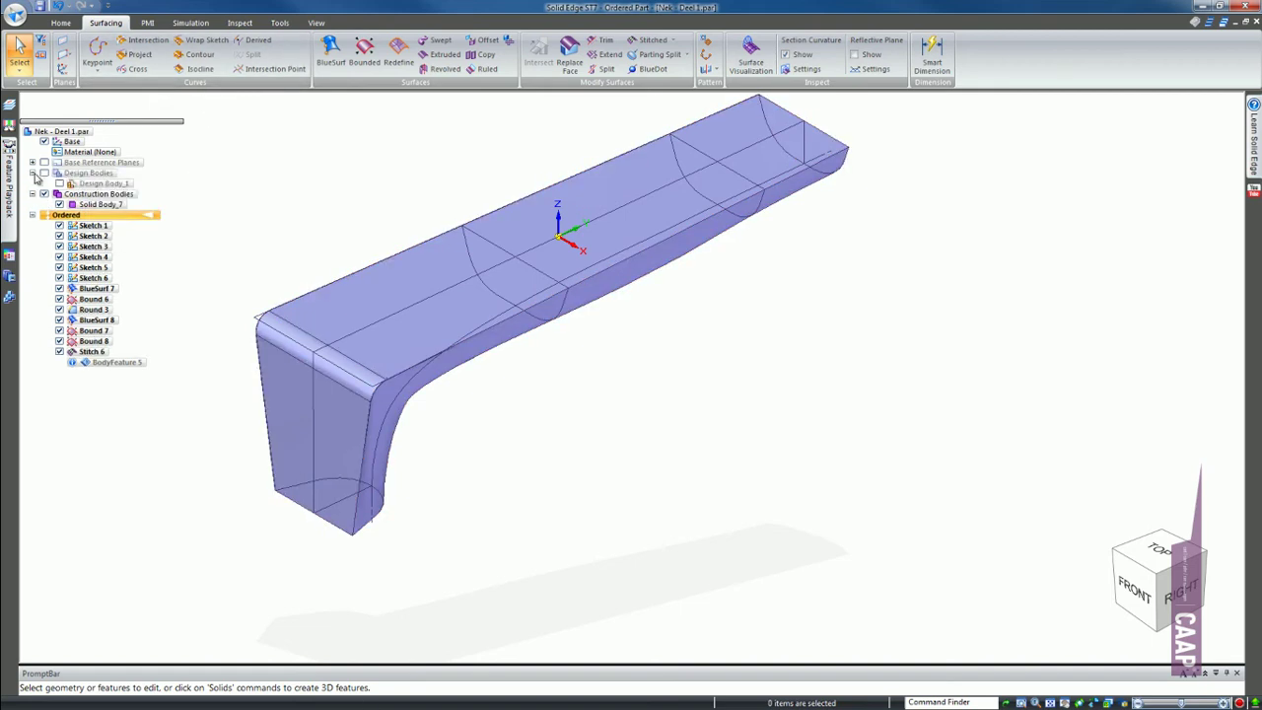
pyautogui.rightClick(99, 183)
pyautogui.click(148, 197)
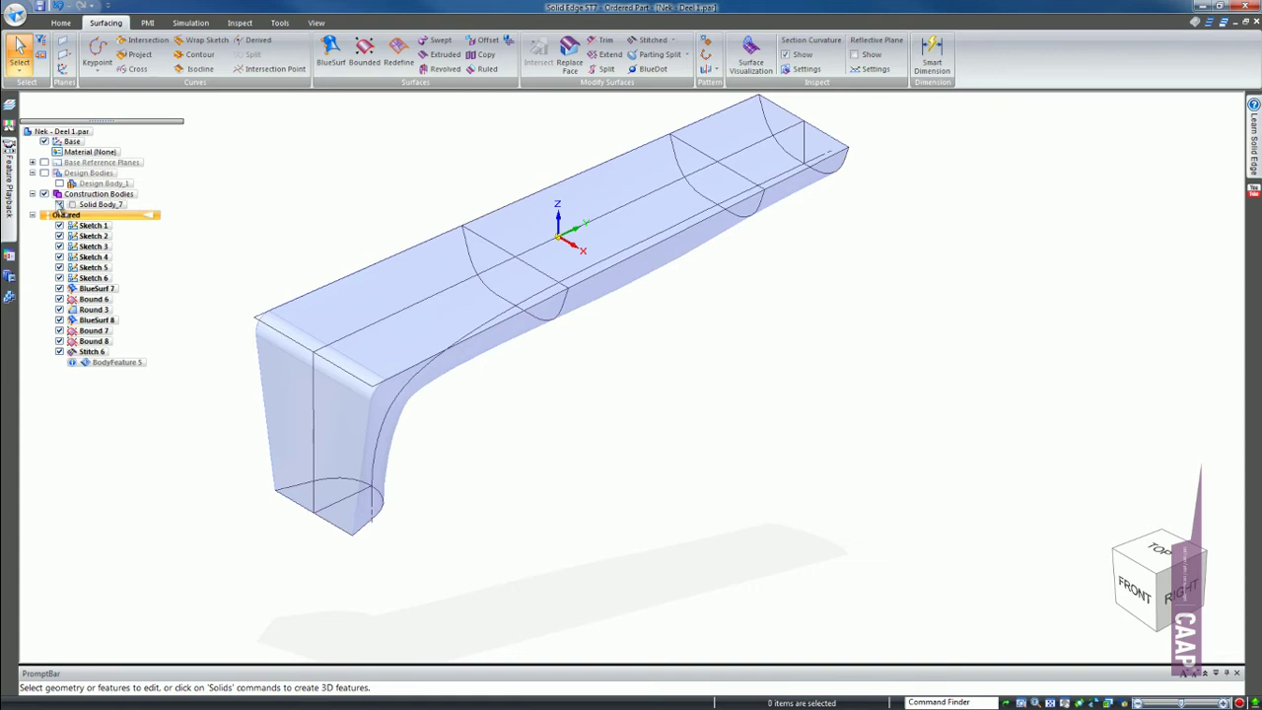
pyautogui.click(44, 193)
pyautogui.click(43, 173)
# Step: Inspect the solid, then hide Design Body_1 so only wireframe remains
pyautogui.moveTo(450, 362); pyautogui.dragTo(419, 332, button='middle')
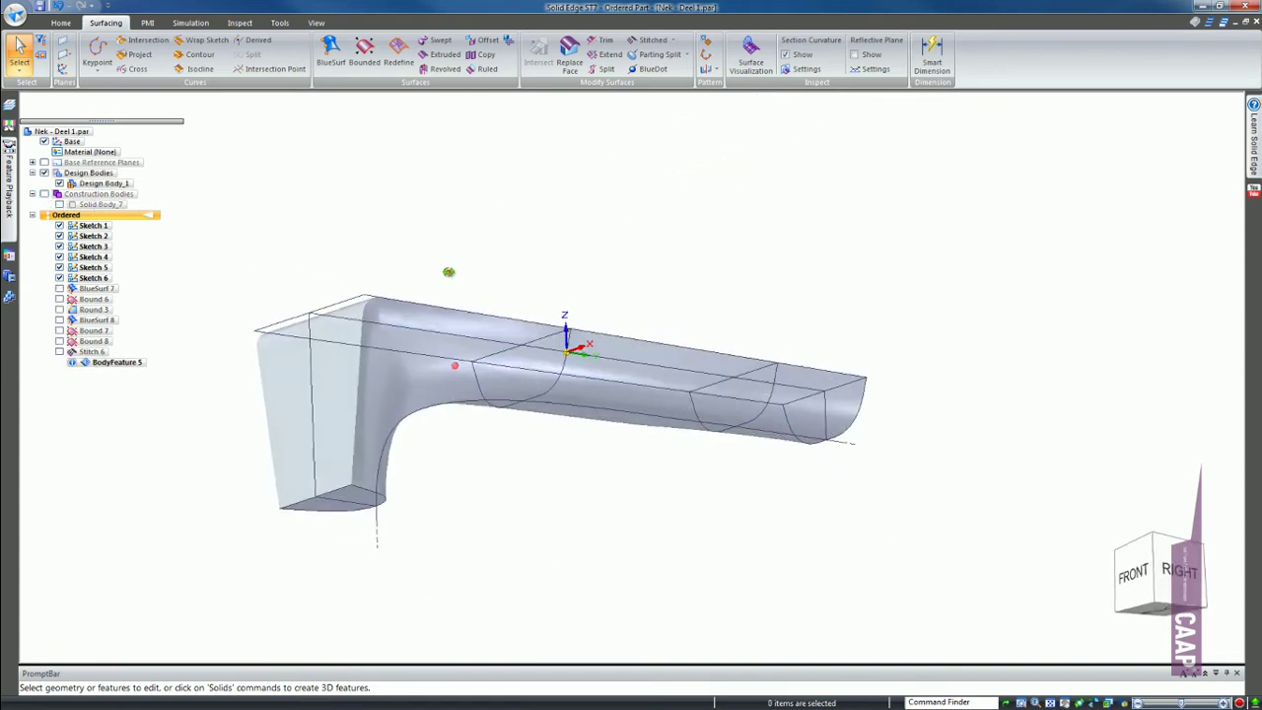
pyautogui.scroll(1, 419, 332)
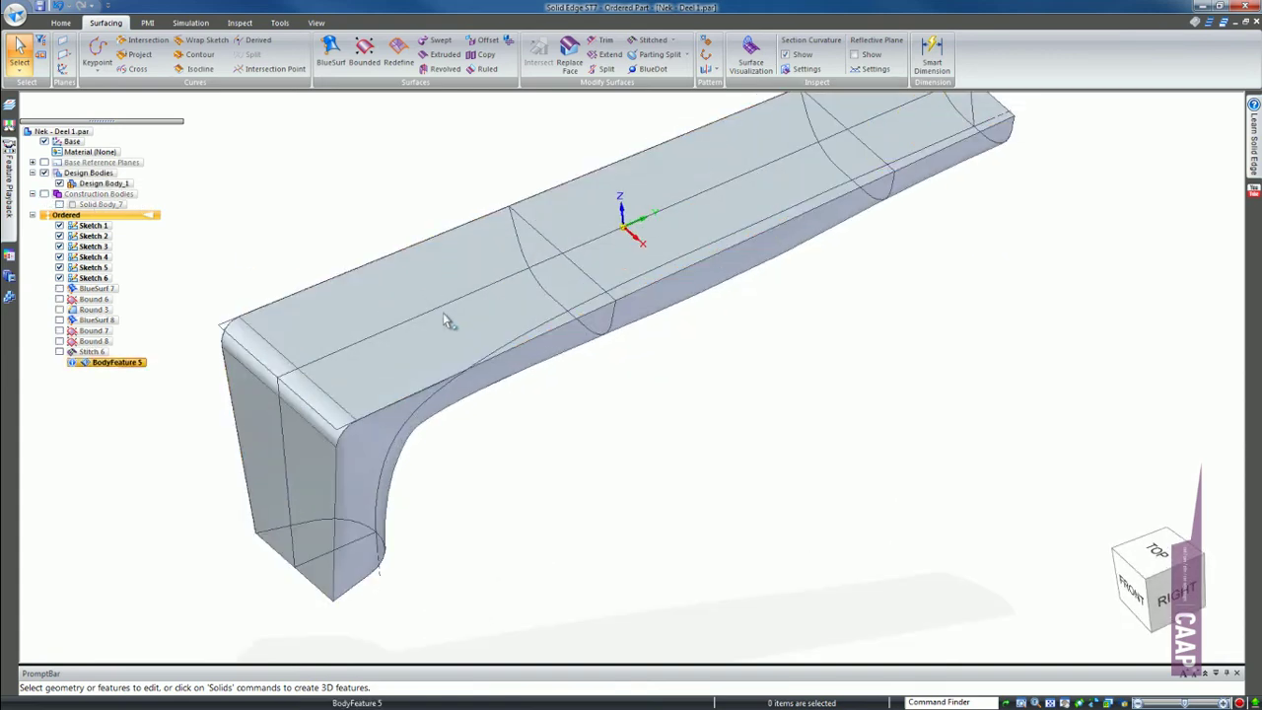
pyautogui.scroll(-2, 614, 563)
pyautogui.scroll(1, 470, 378)
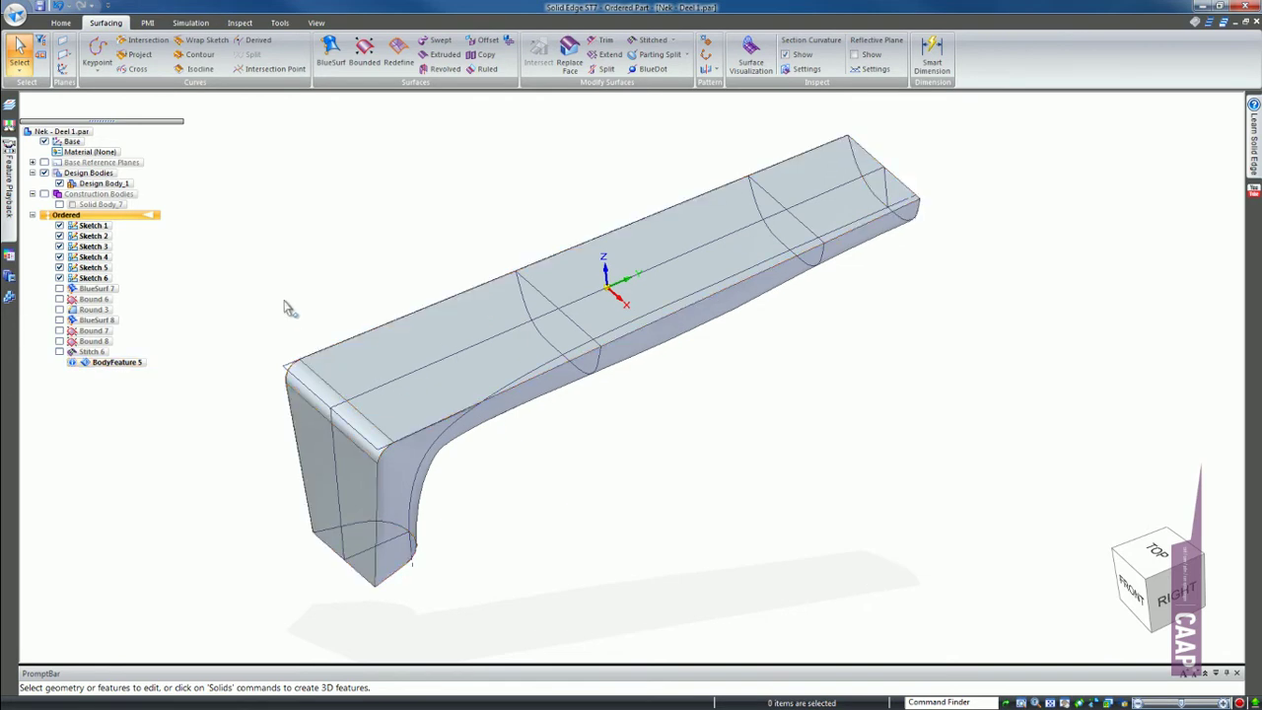
pyautogui.click(59, 183)
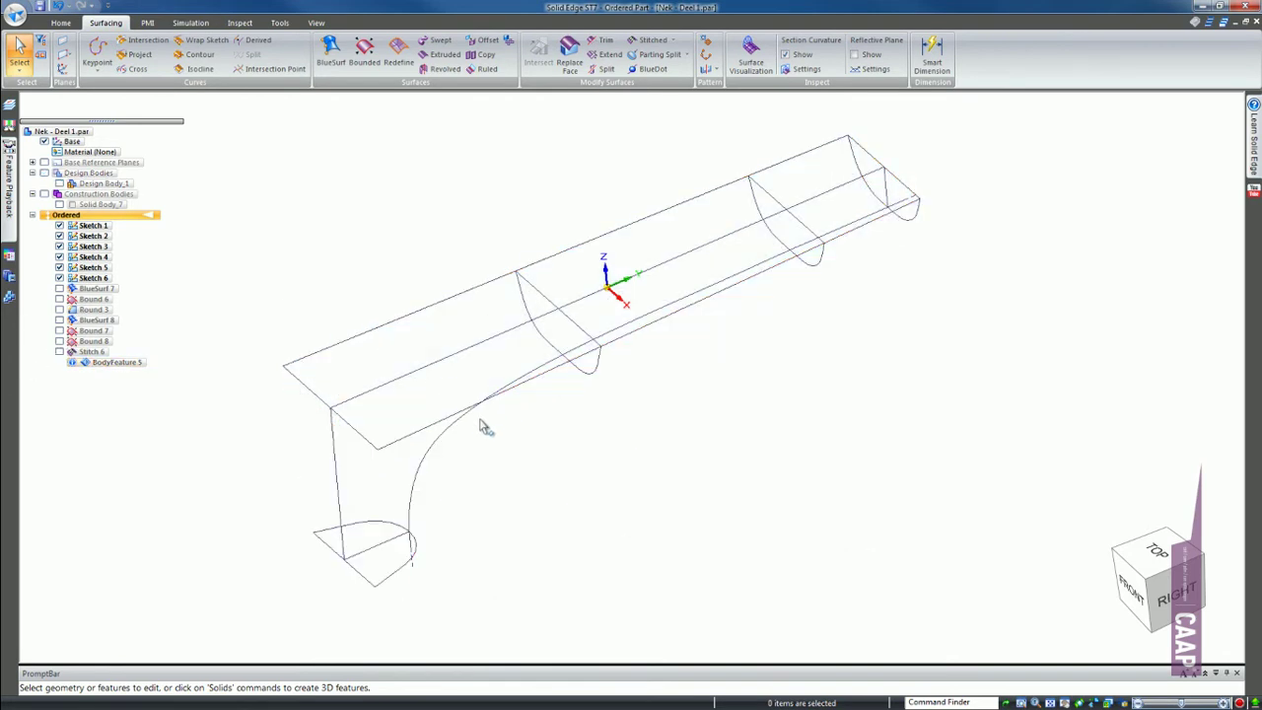
# Step: Show the surface features again and inspect Bound 7 and Stitch 6 edge-on
pyautogui.moveTo(479, 394)
pyautogui.mouseDown(button='middle')
pyautogui.moveTo(591, 366)
pyautogui.moveTo(564, 374)
pyautogui.moveTo(536, 361)
pyautogui.moveTo(500, 393)
pyautogui.mouseUp(button='middle')
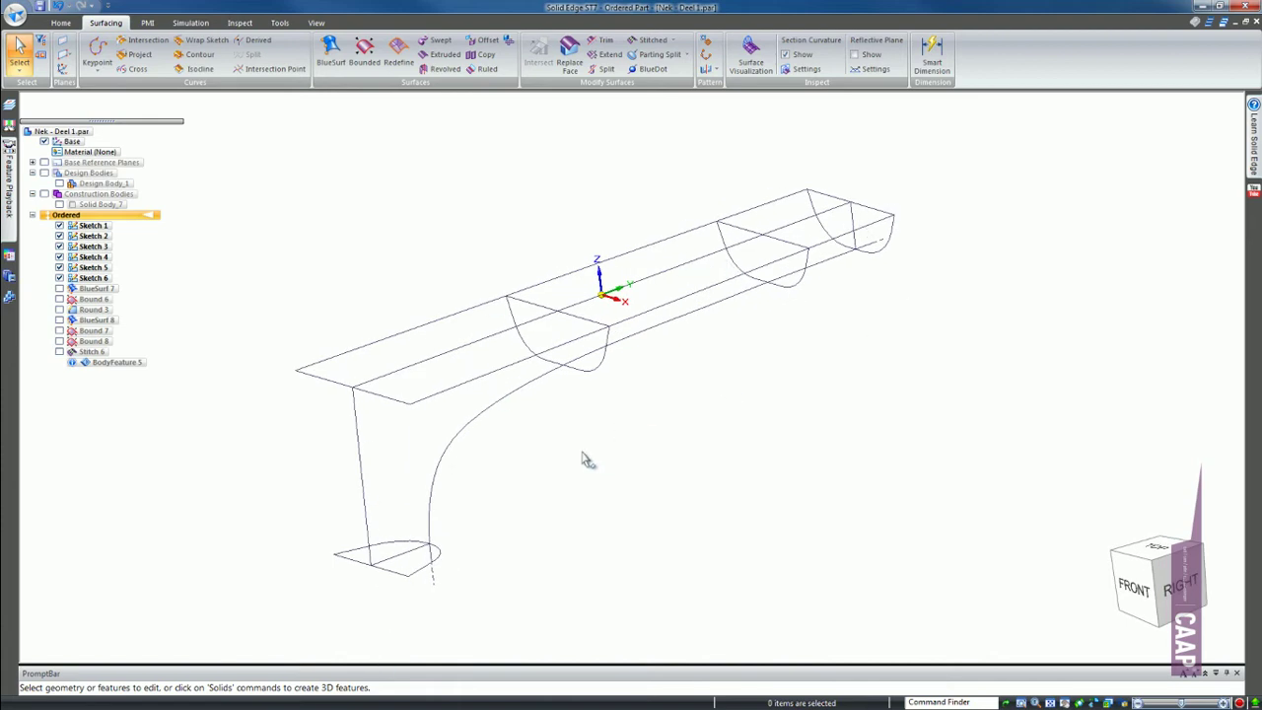
pyautogui.click(59, 289)
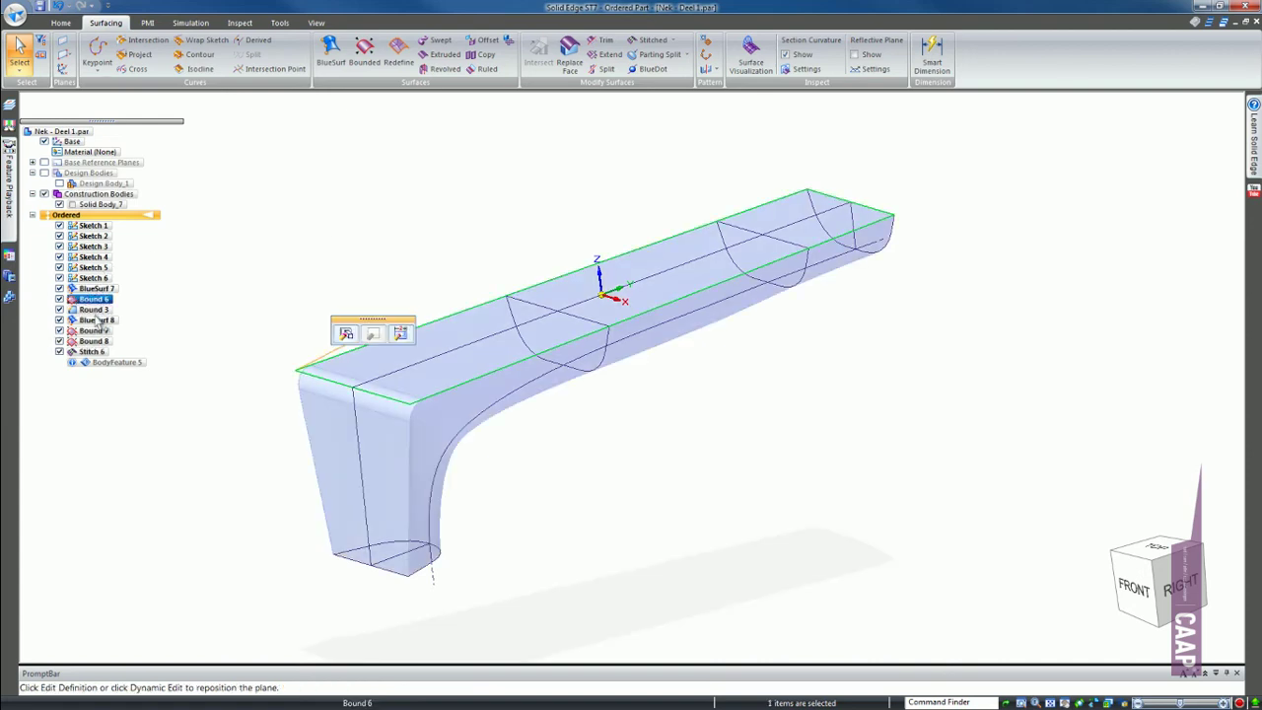
pyautogui.click(94, 330)
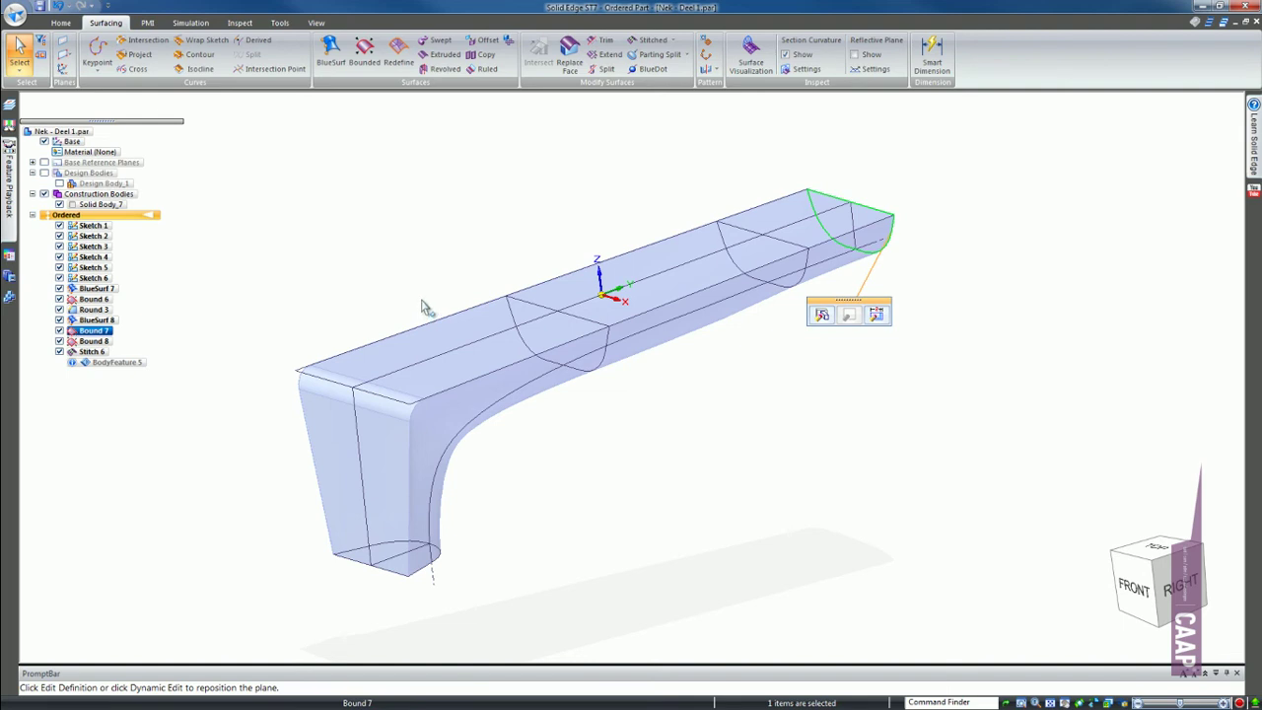
pyautogui.click(363, 409)
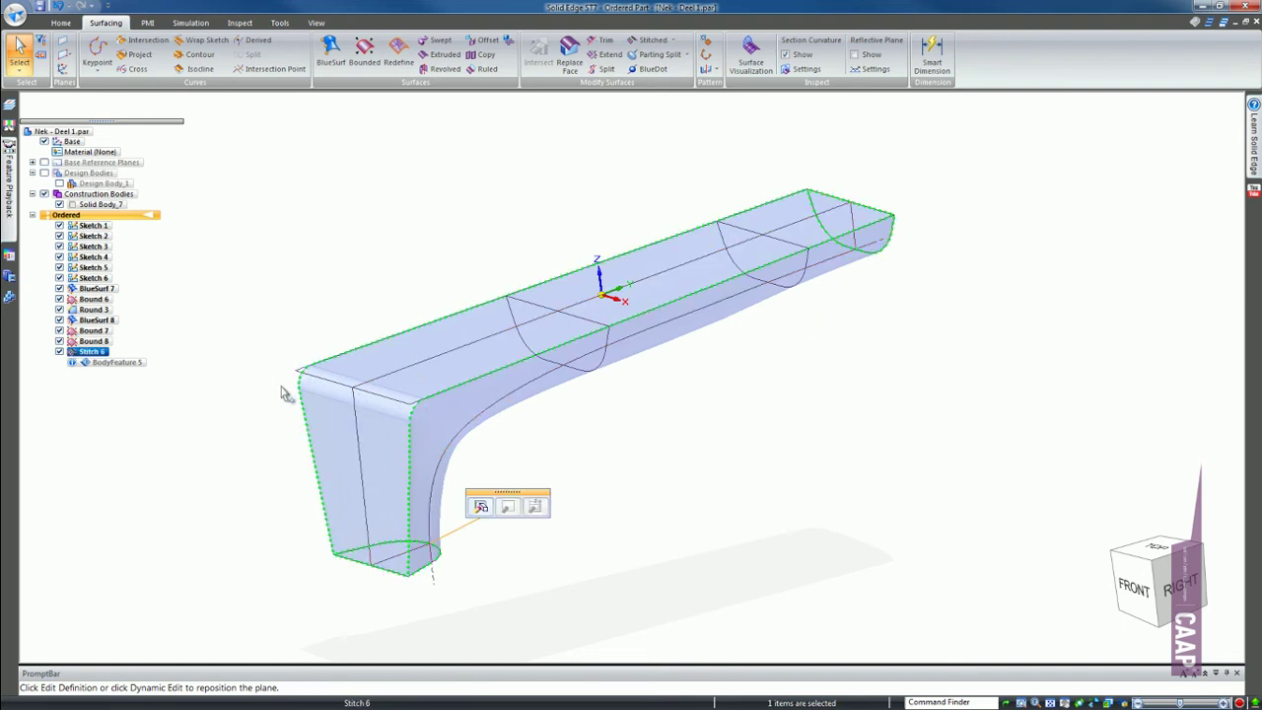
pyautogui.moveTo(403, 439)
pyautogui.mouseDown(button='middle')
pyautogui.moveTo(352, 420)
pyautogui.moveTo(385, 399)
pyautogui.mouseUp(button='middle')
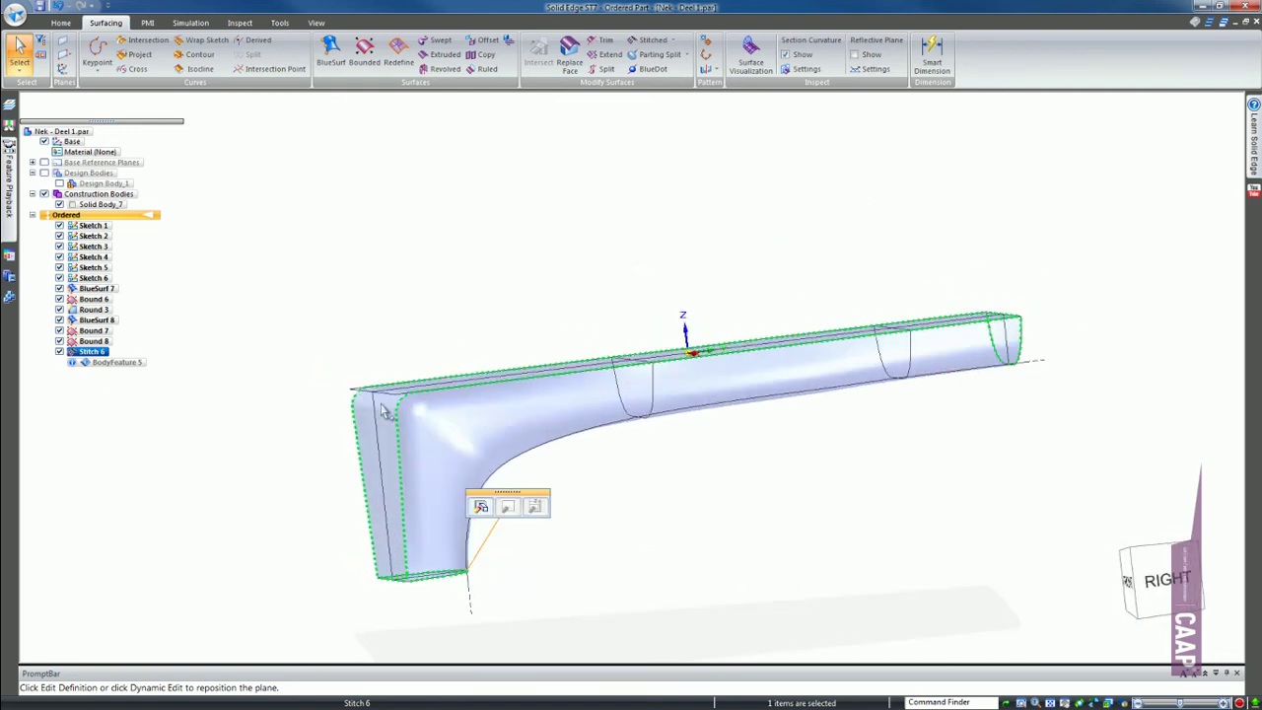
pyautogui.click(309, 366)
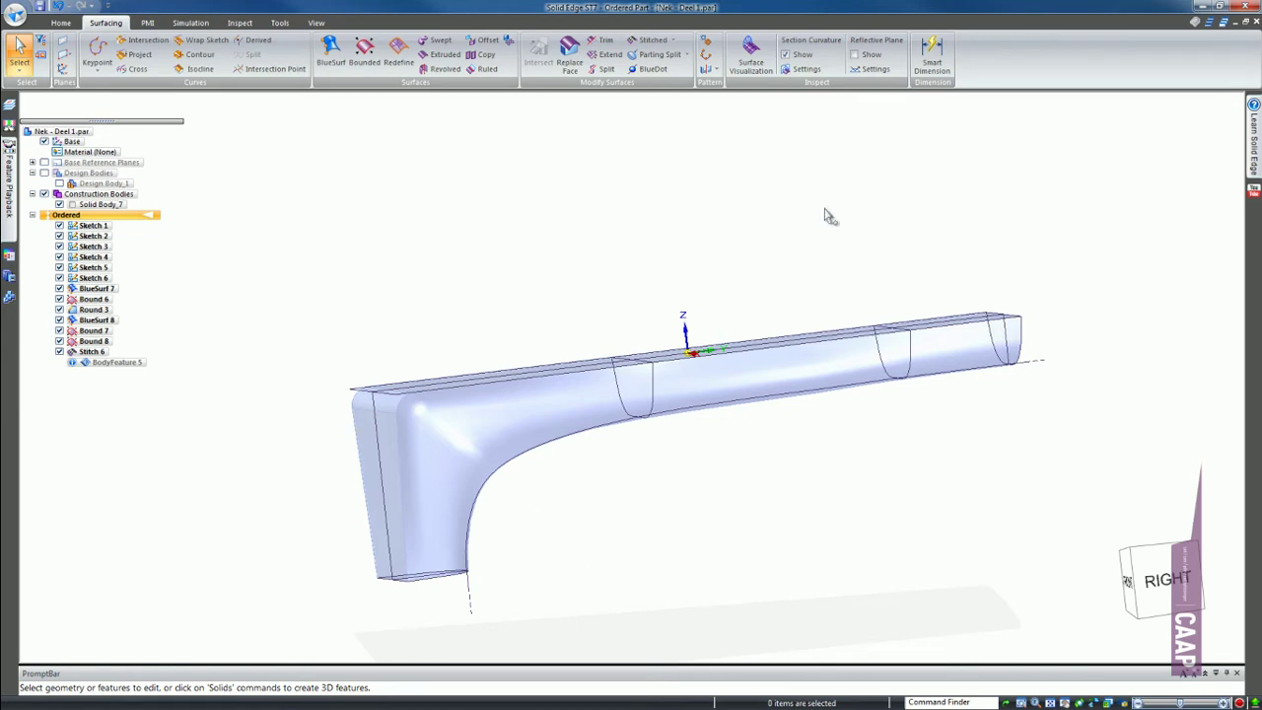
# Step: Create a new part and start a sketch on the Top reference plane
pyautogui.hotkey('ctrl', 'n')
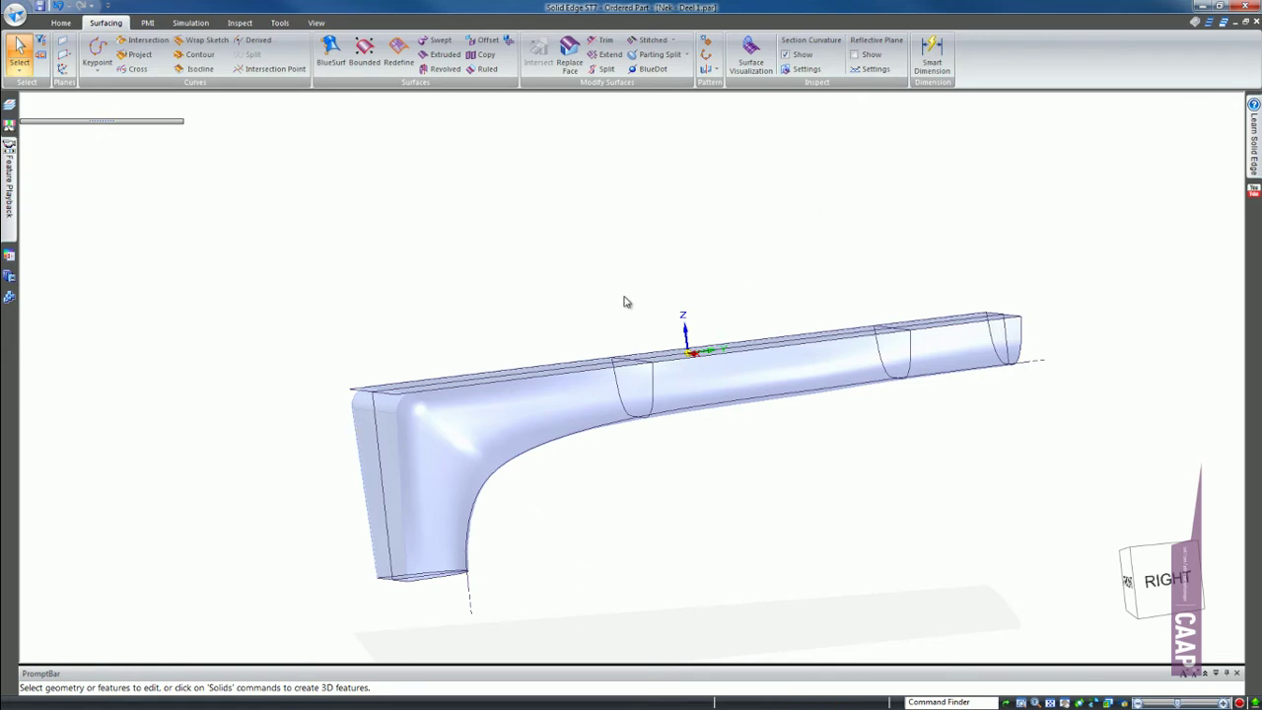
pyautogui.click(61, 22)
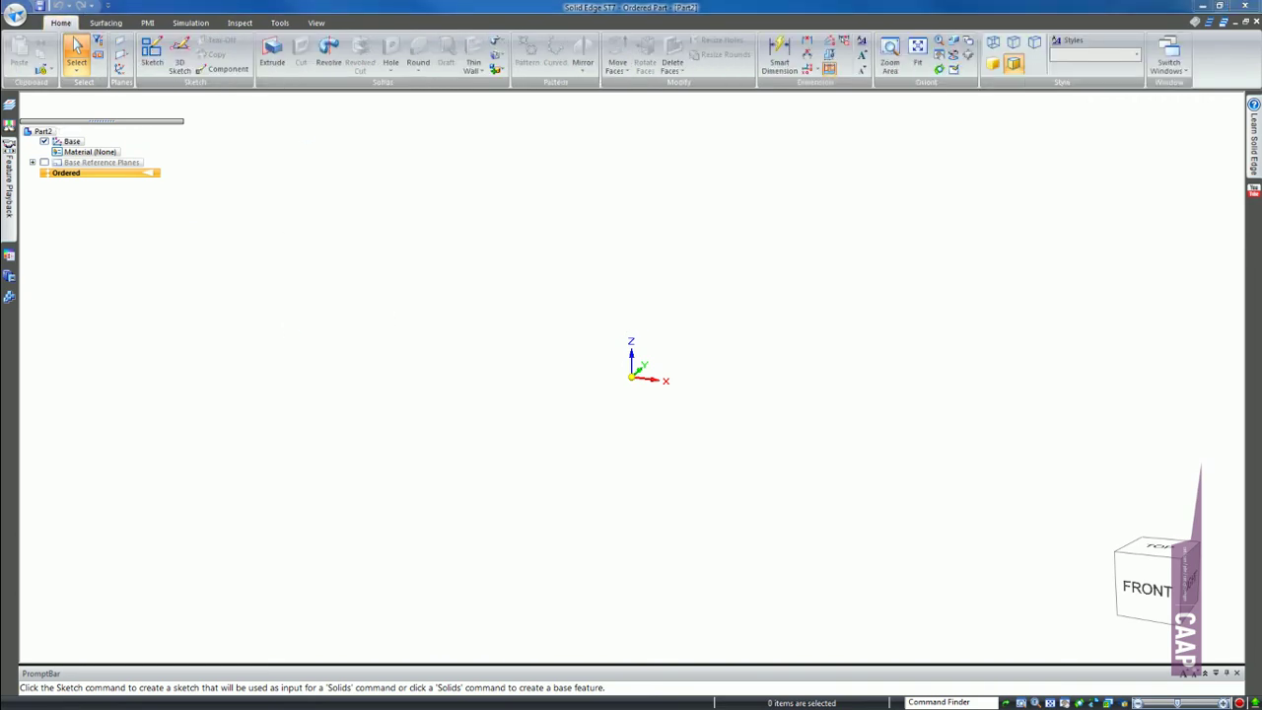
pyautogui.click(151, 54)
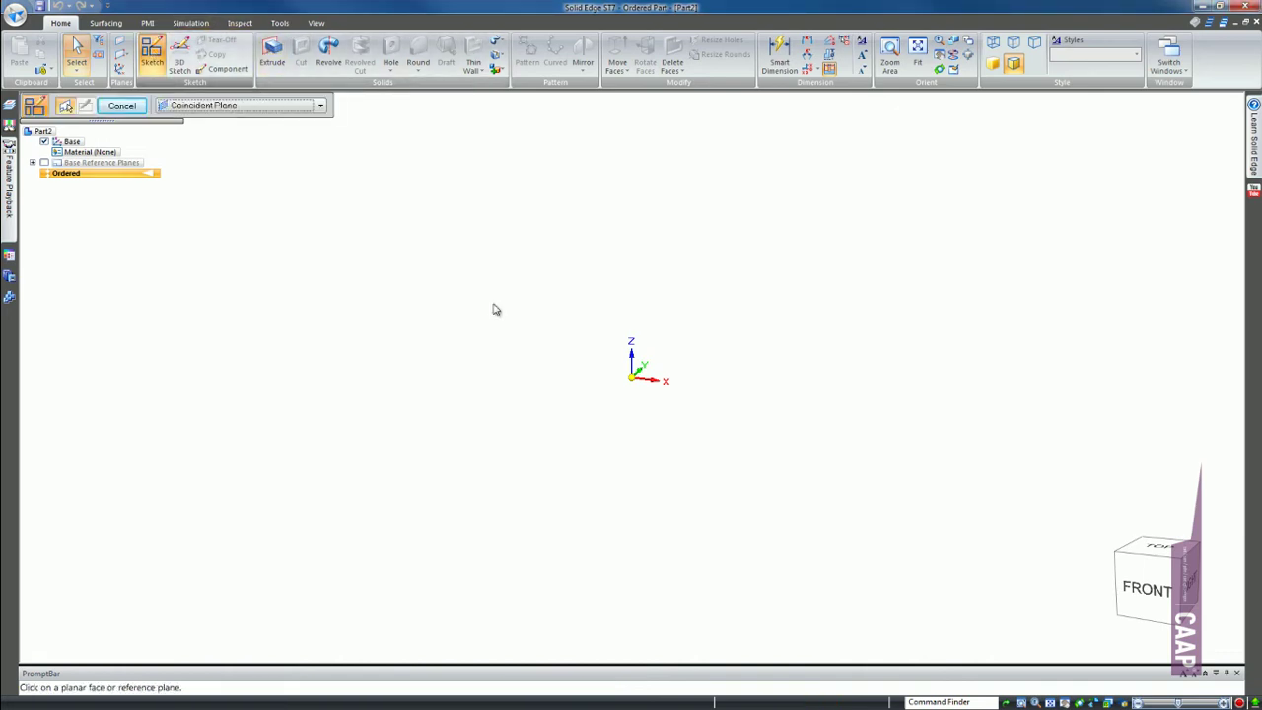
pyautogui.click(656, 387)
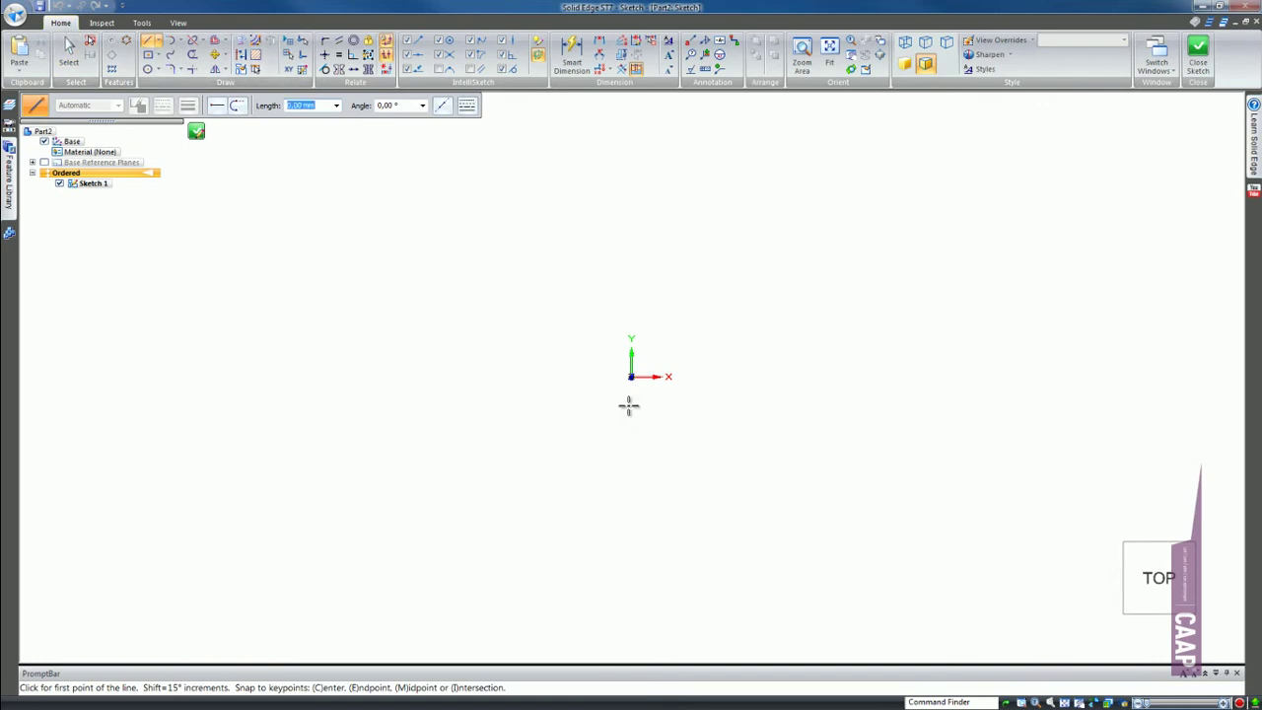
# Step: Draw the closed five-sided neck outline: short top edge, long sides, pointed tip
pyautogui.click(594, 173)
pyautogui.click(663, 174)
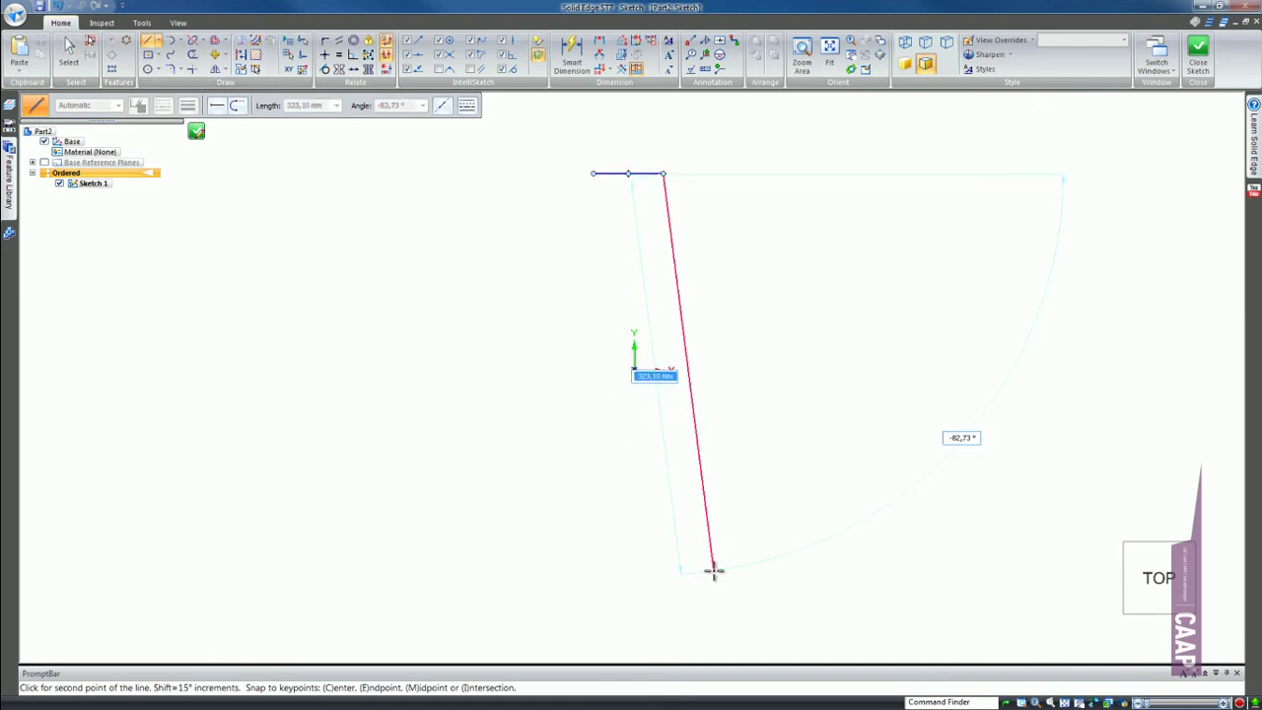
pyautogui.click(691, 449)
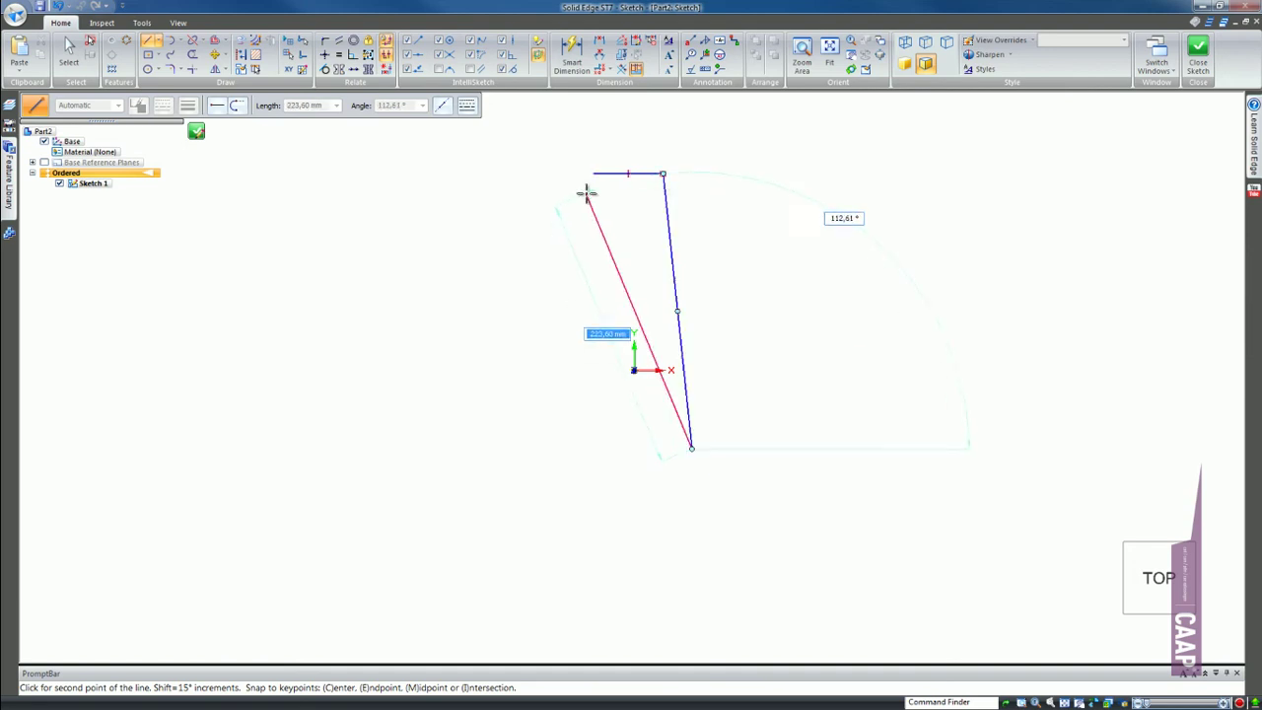
pyautogui.click(629, 499)
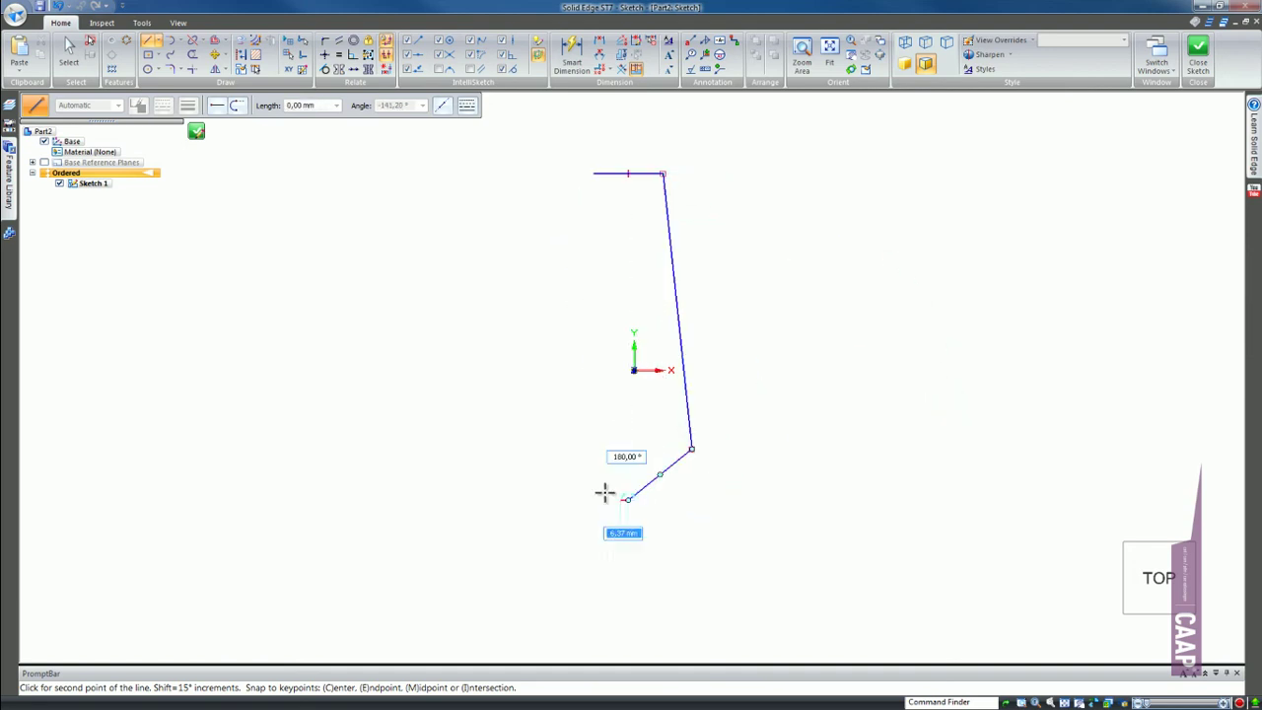
pyautogui.click(562, 449)
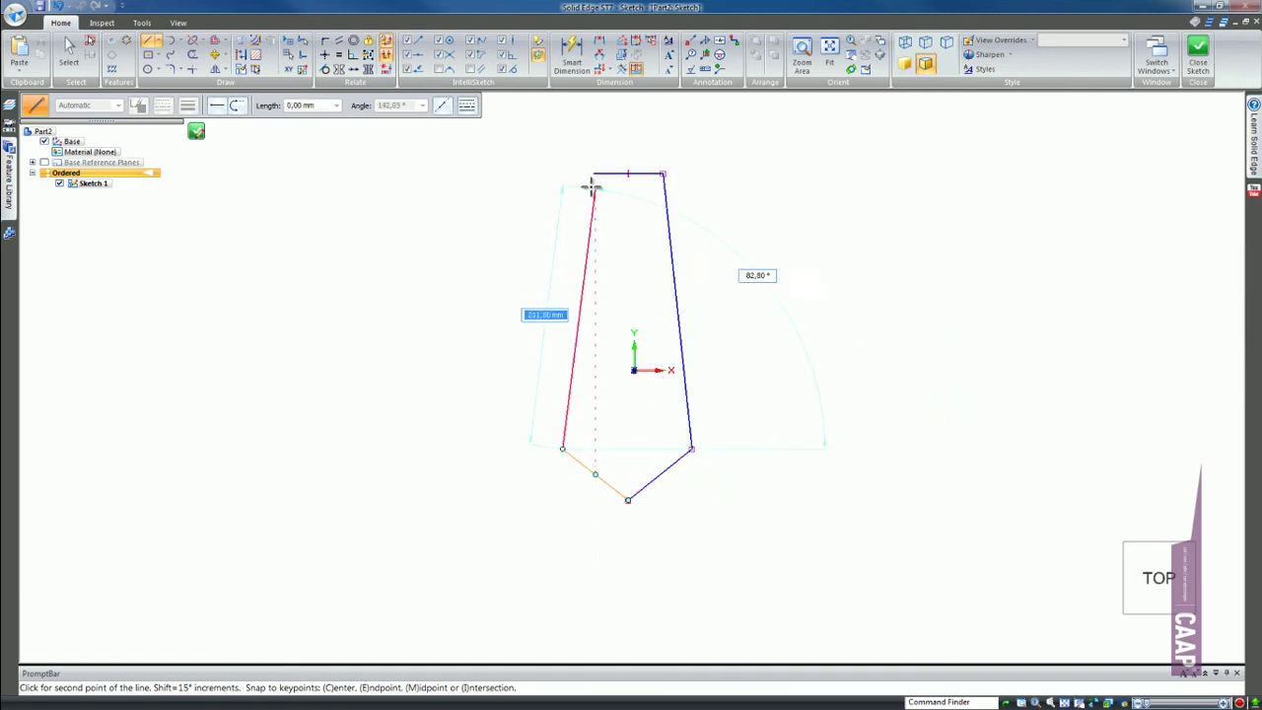
pyautogui.click(593, 174)
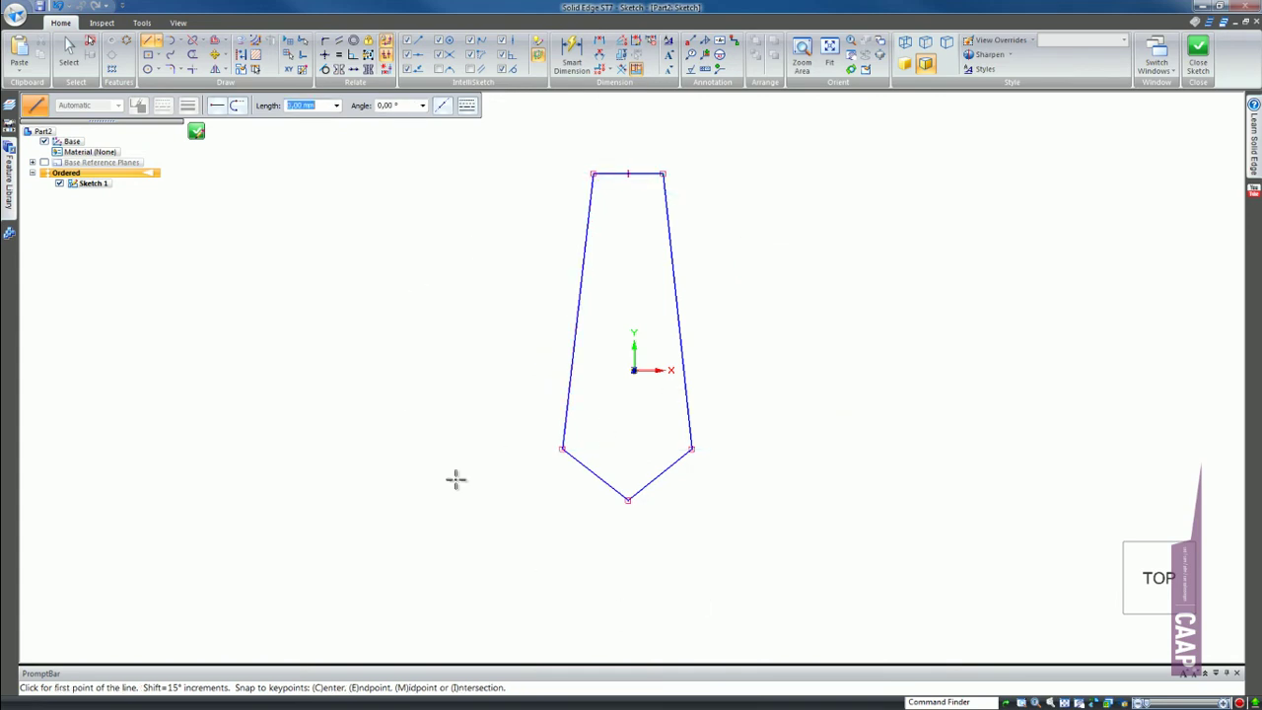
# Step: Make the two long side lines equal and the two bottom slanted lines equal
pyautogui.click(338, 56)
pyautogui.click(585, 247)
pyautogui.click(665, 249)
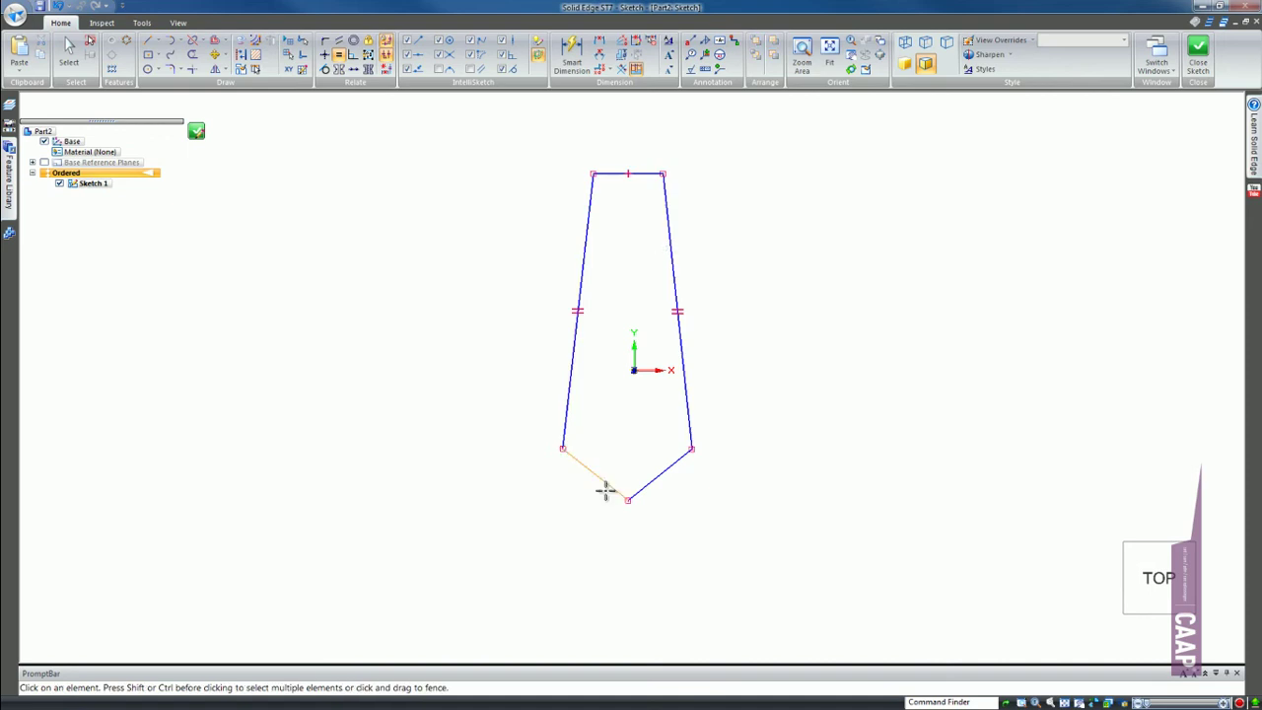
pyautogui.click(594, 473)
pyautogui.click(666, 474)
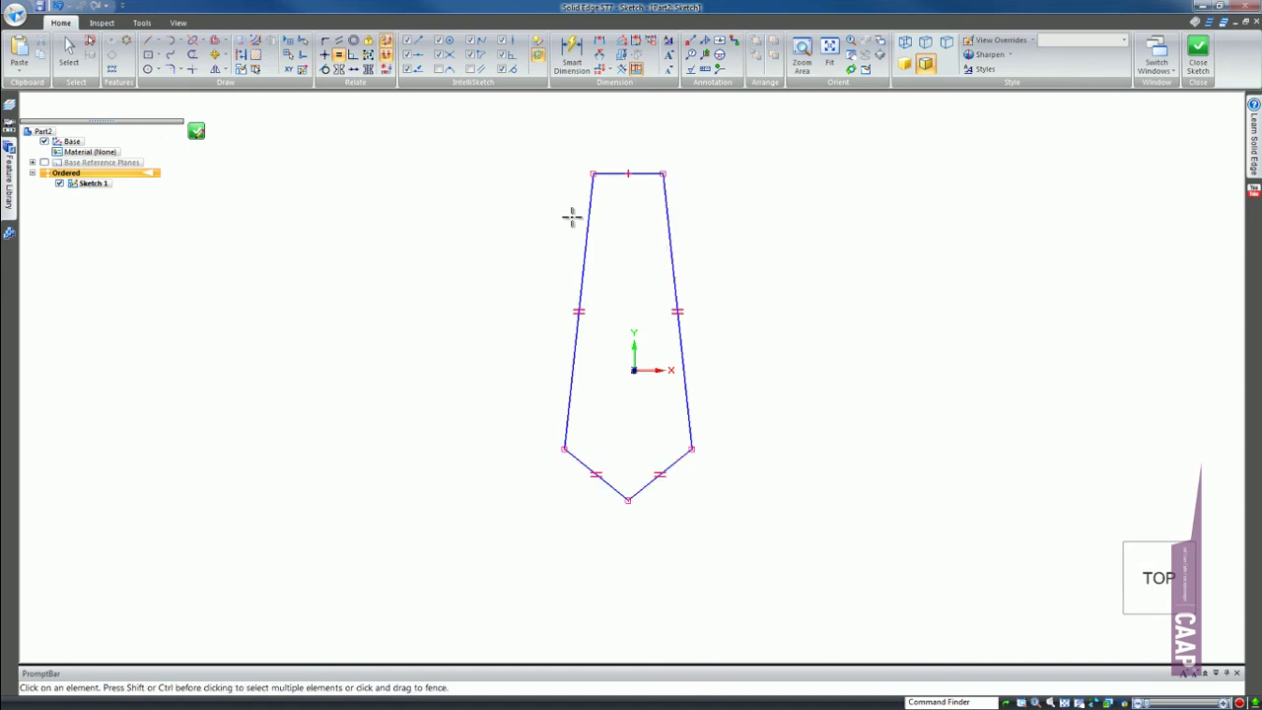
# Step: Align the tip and top-edge midpoint vertically with the origin, and lower the top edge
pyautogui.click(325, 56)
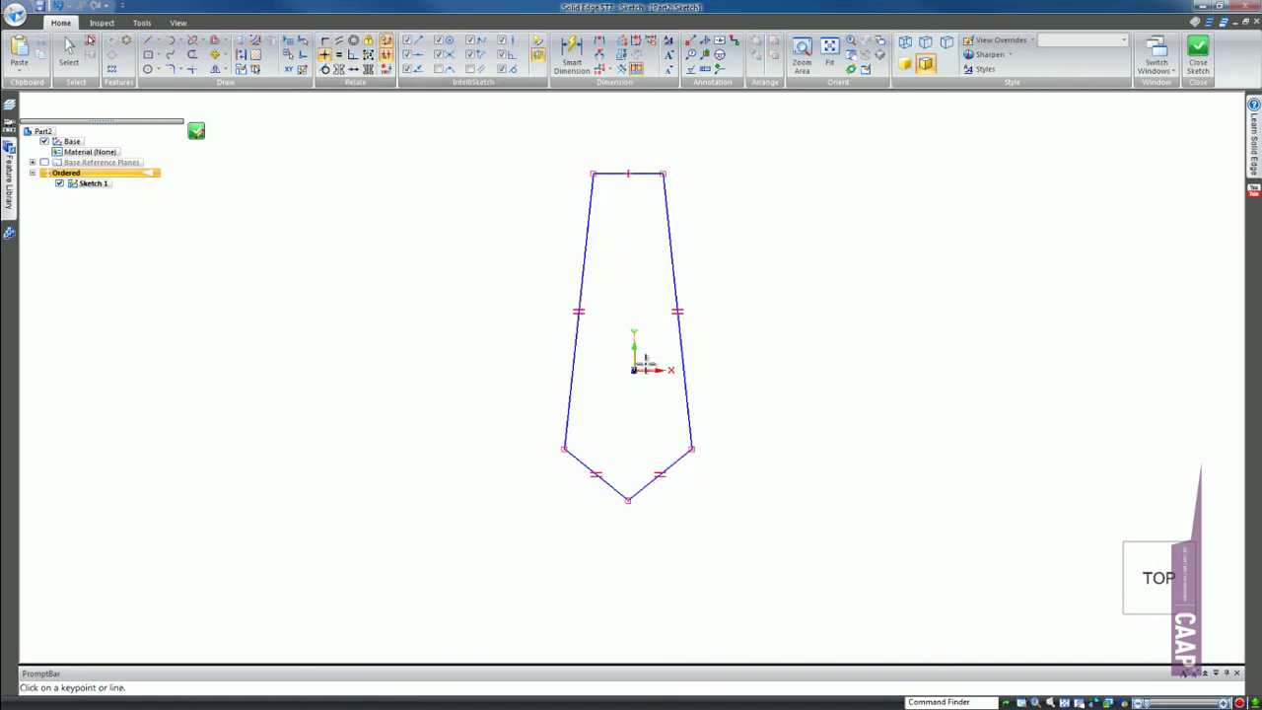
pyautogui.click(629, 500)
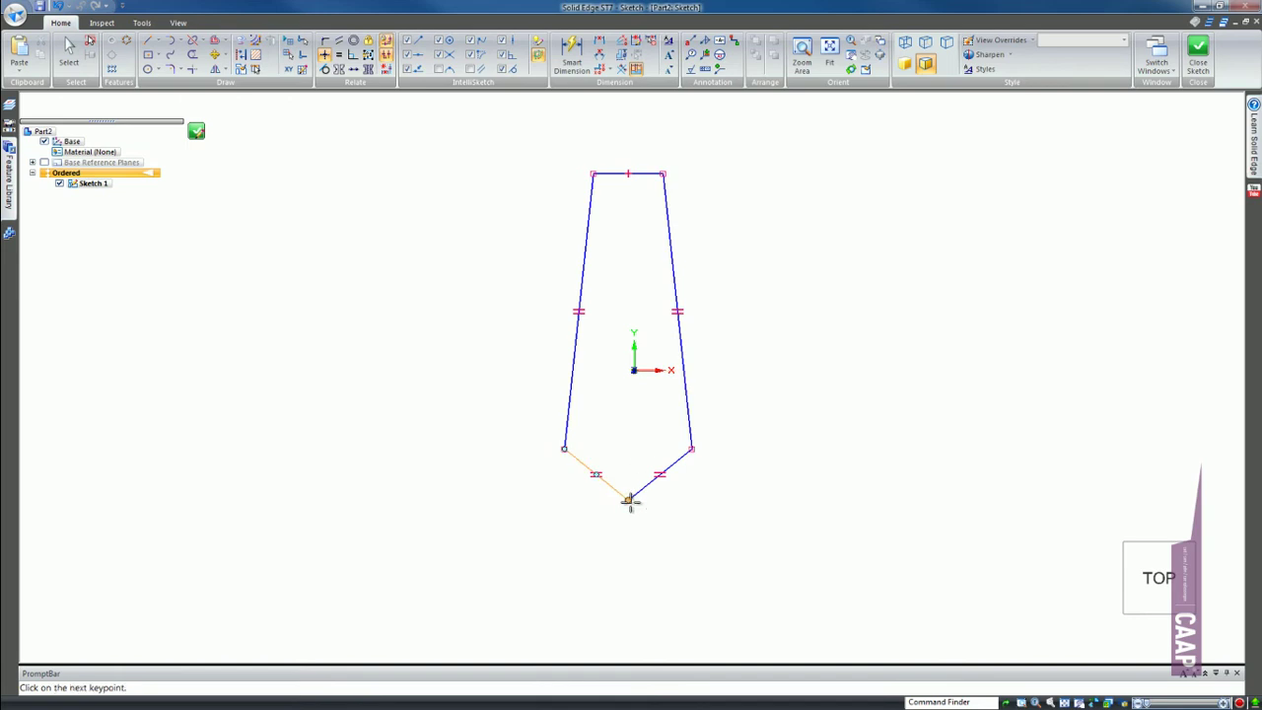
pyautogui.click(634, 370)
pyautogui.click(628, 172)
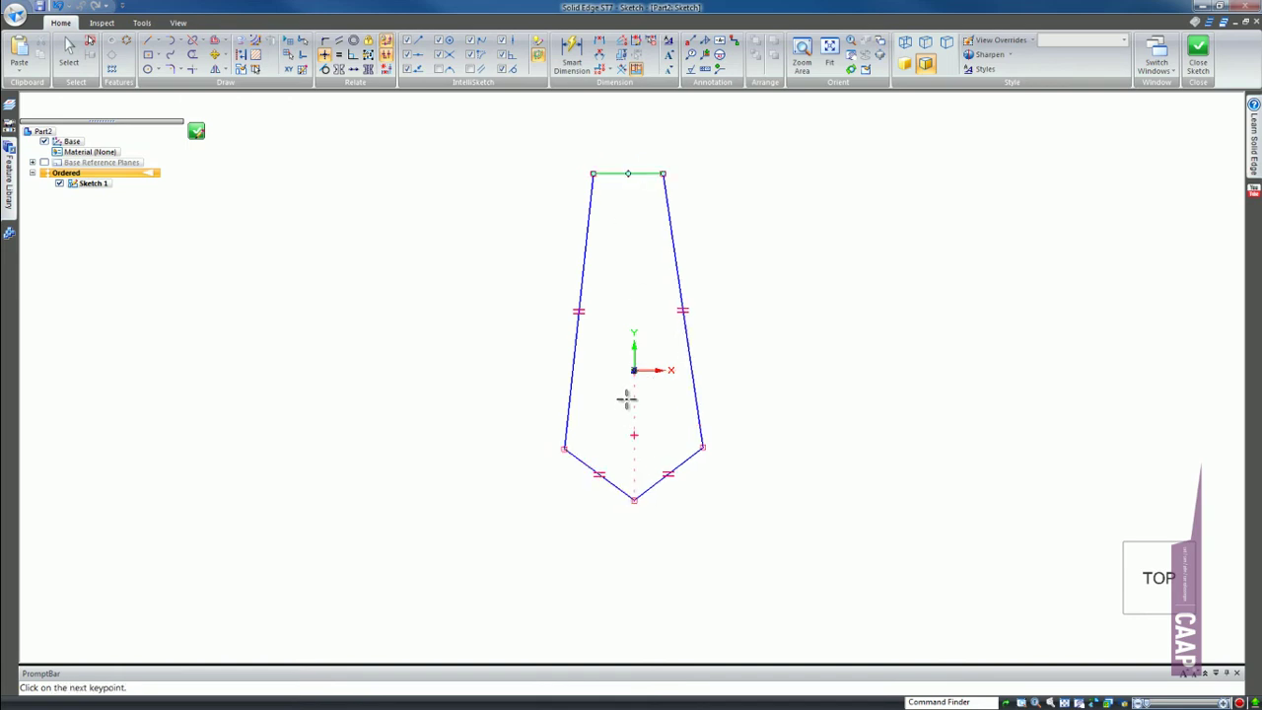
pyautogui.click(634, 370)
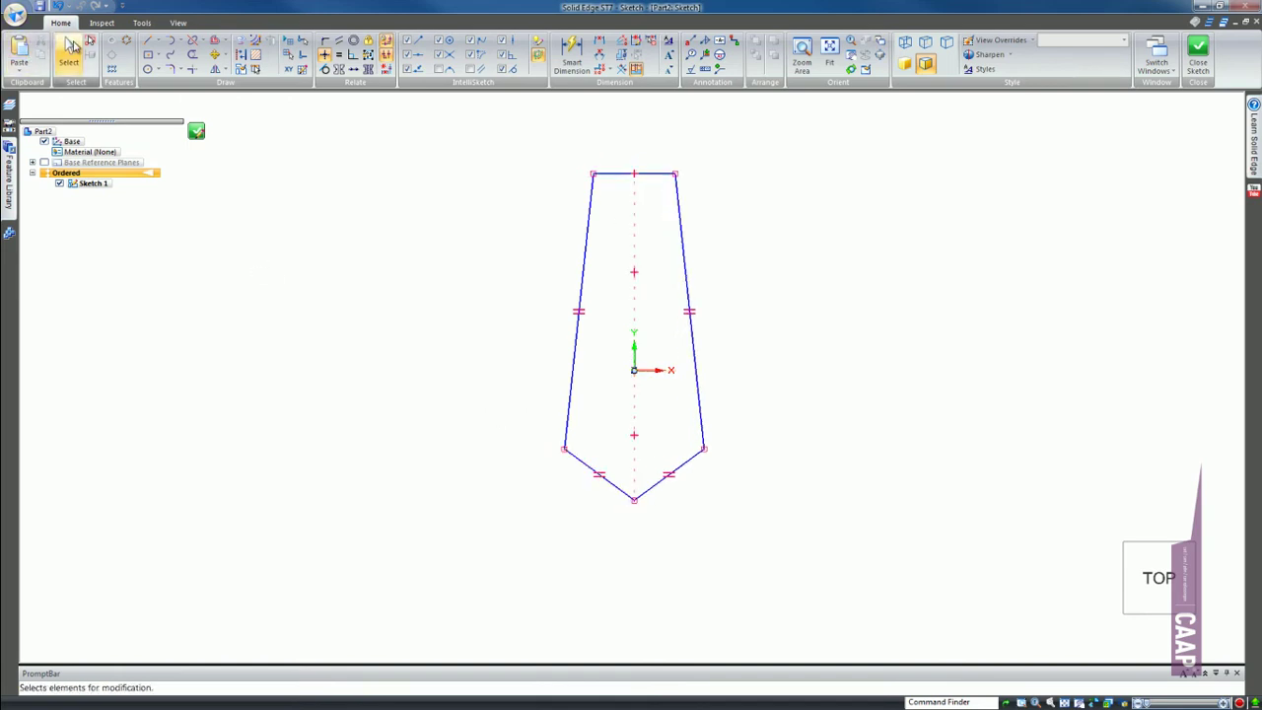
pyautogui.click(68, 54)
pyautogui.moveTo(617, 175); pyautogui.dragTo(606, 229)
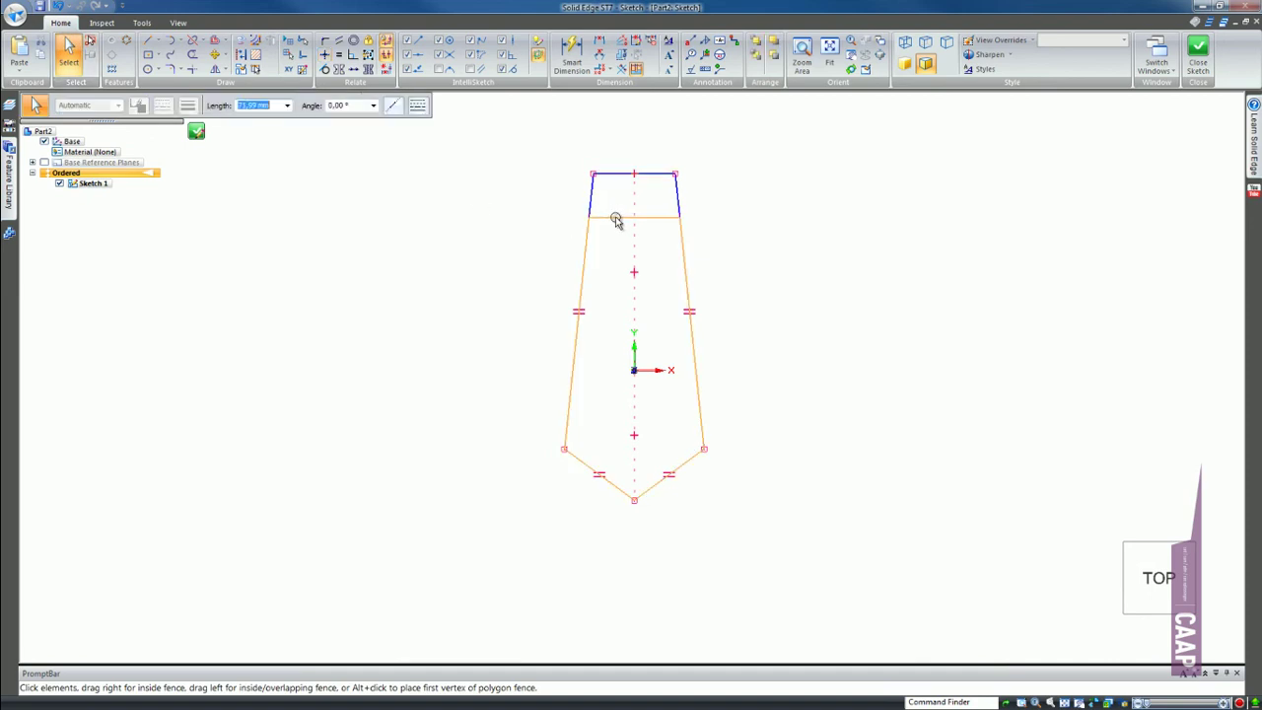
# Step: Make the left and right side lines equal and symmetric about the centre line
pyautogui.click(324, 54)
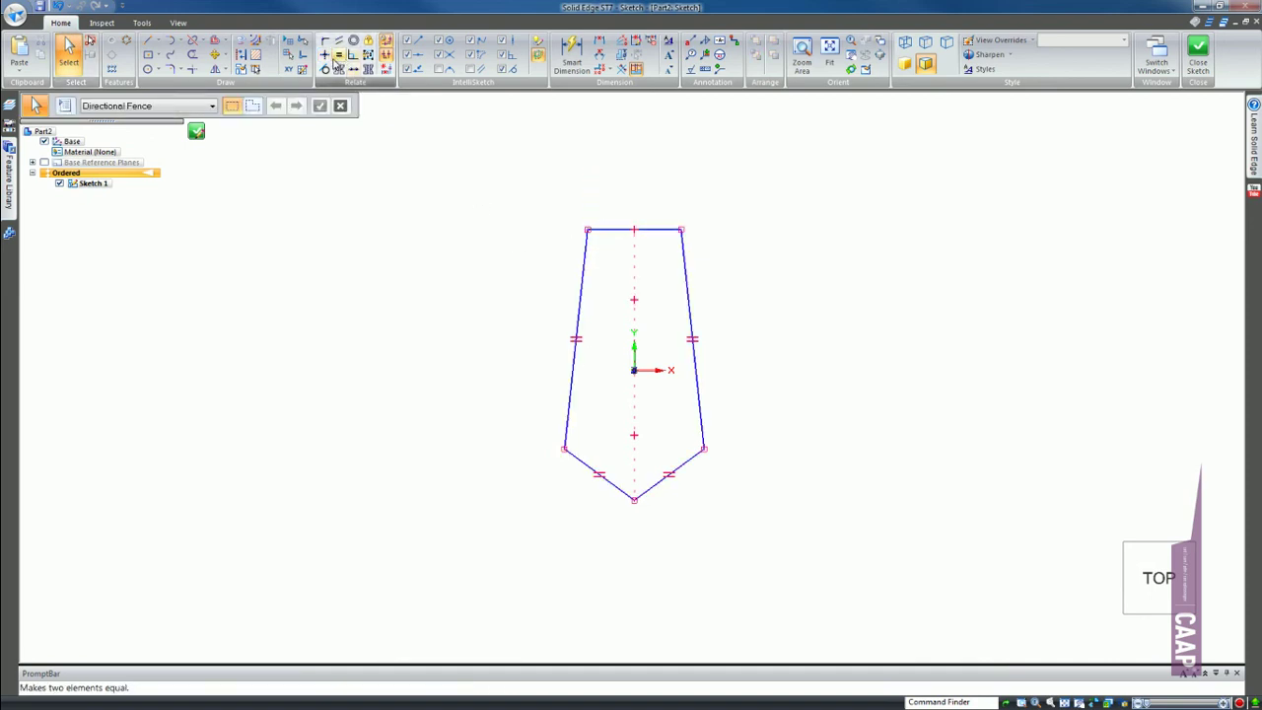
pyautogui.click(578, 335)
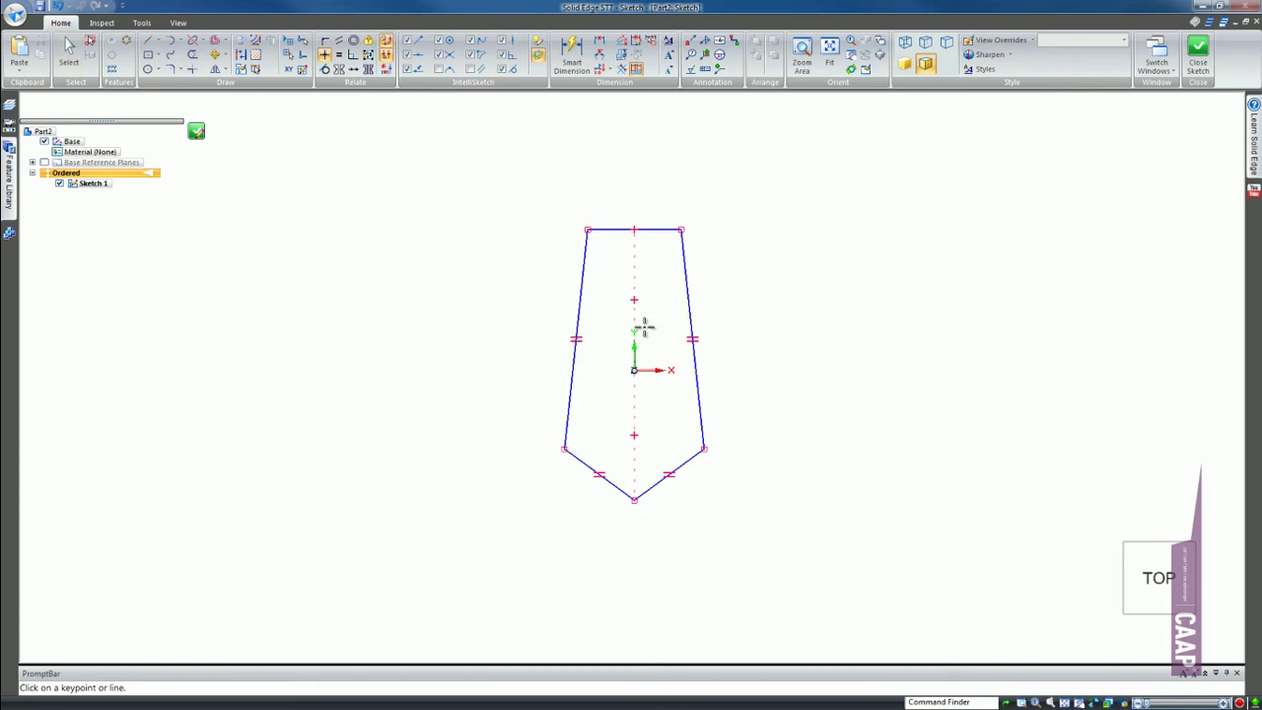
pyautogui.click(575, 342)
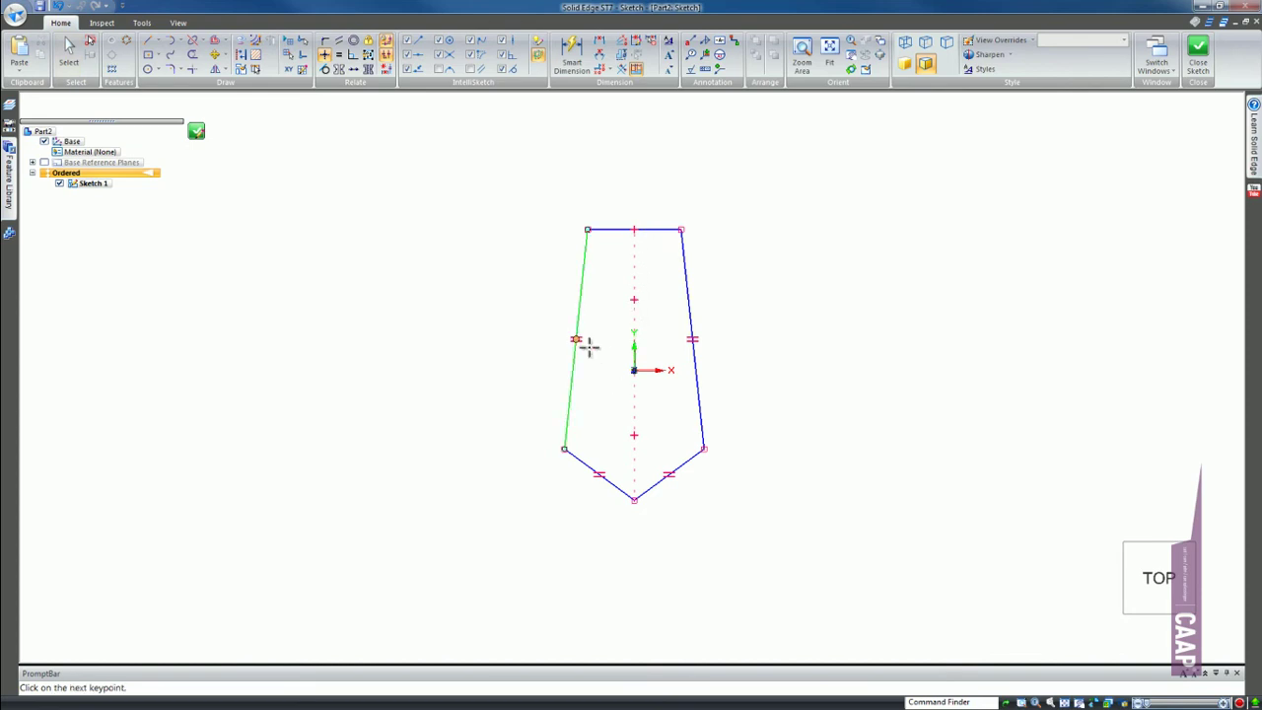
pyautogui.click(552, 320)
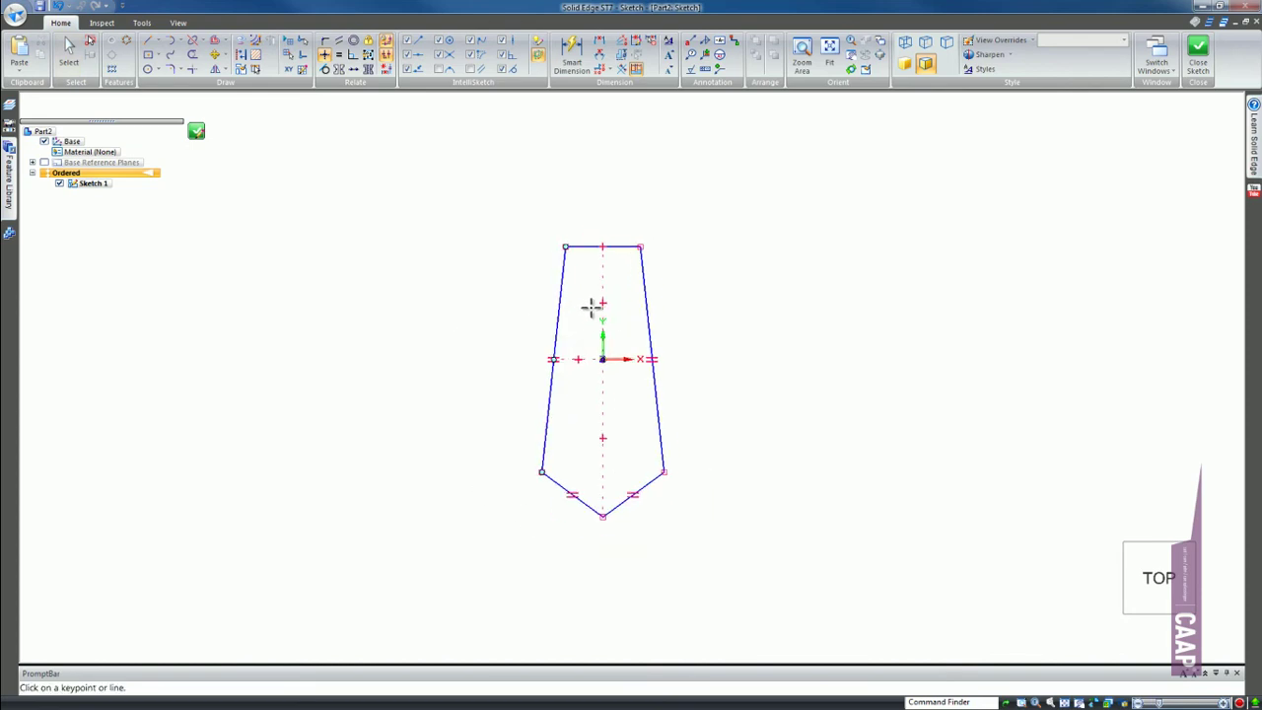
# Step: Dimension the top edge width to 35
pyautogui.click(558, 73)
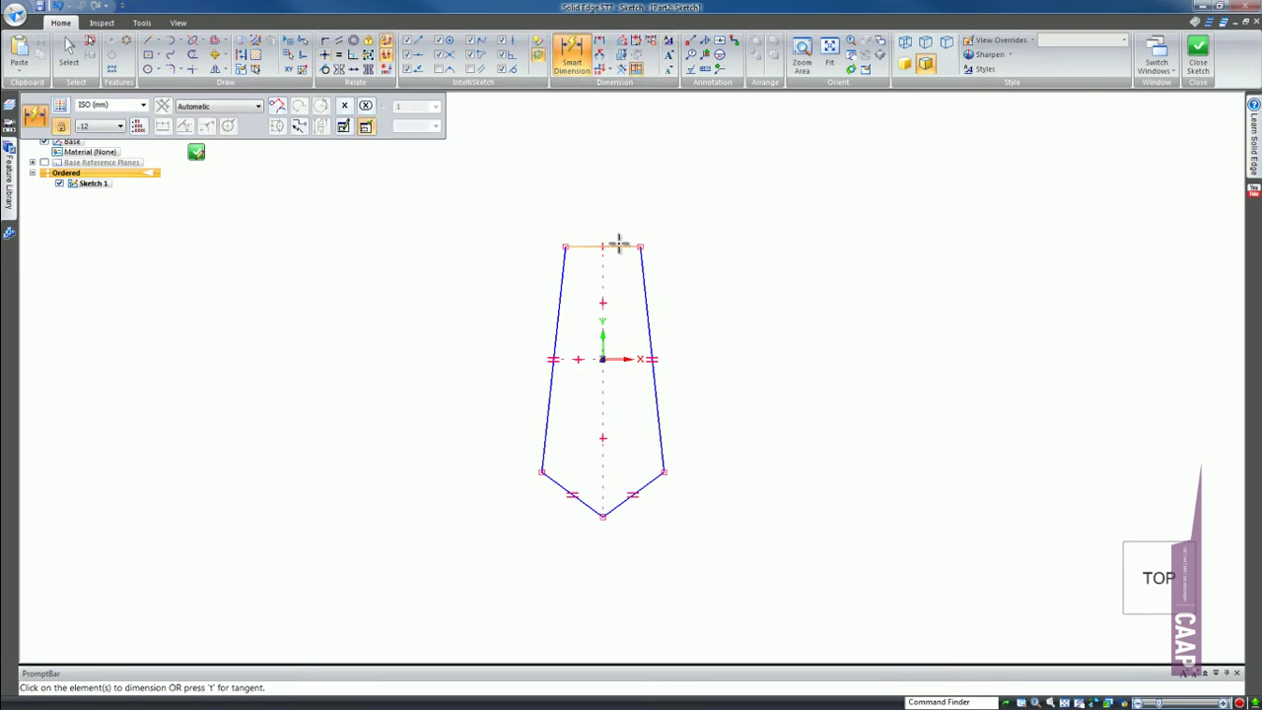
pyautogui.click(618, 245)
pyautogui.click(637, 185)
pyautogui.write('0')
pyautogui.press('Return')
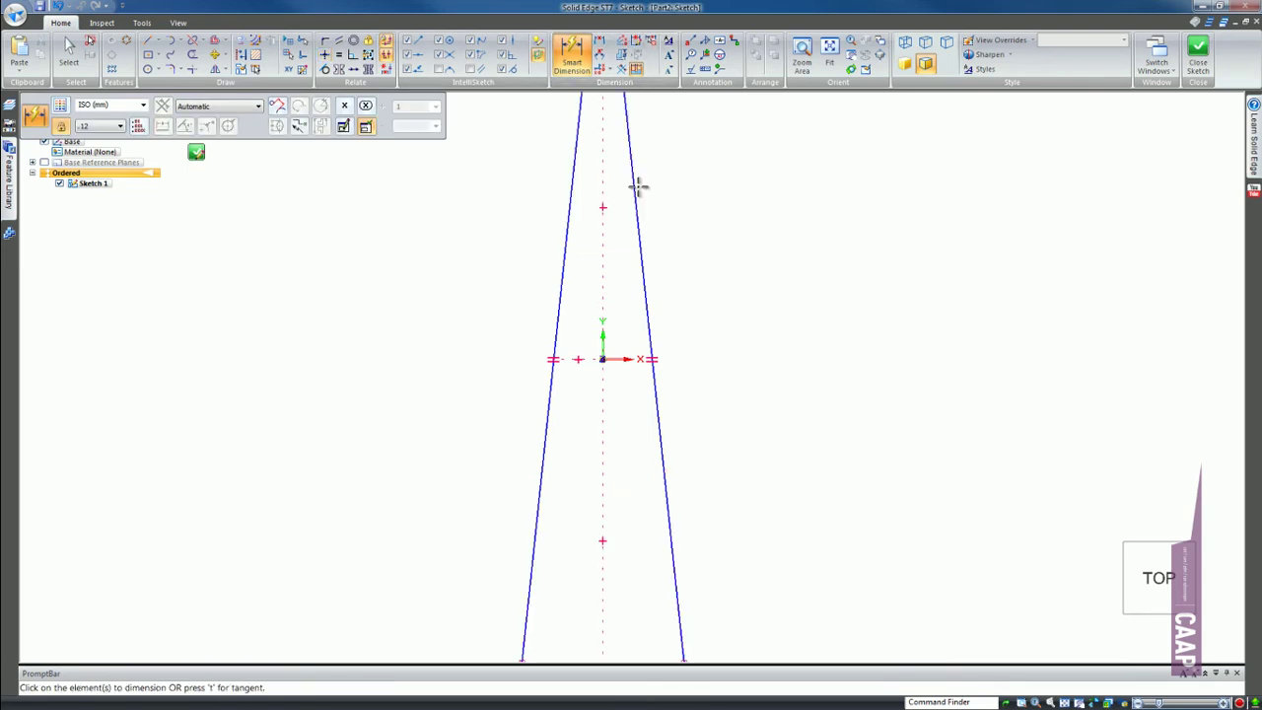
pyautogui.scroll(-5, 641, 510)
pyautogui.scroll(2, 622, 464)
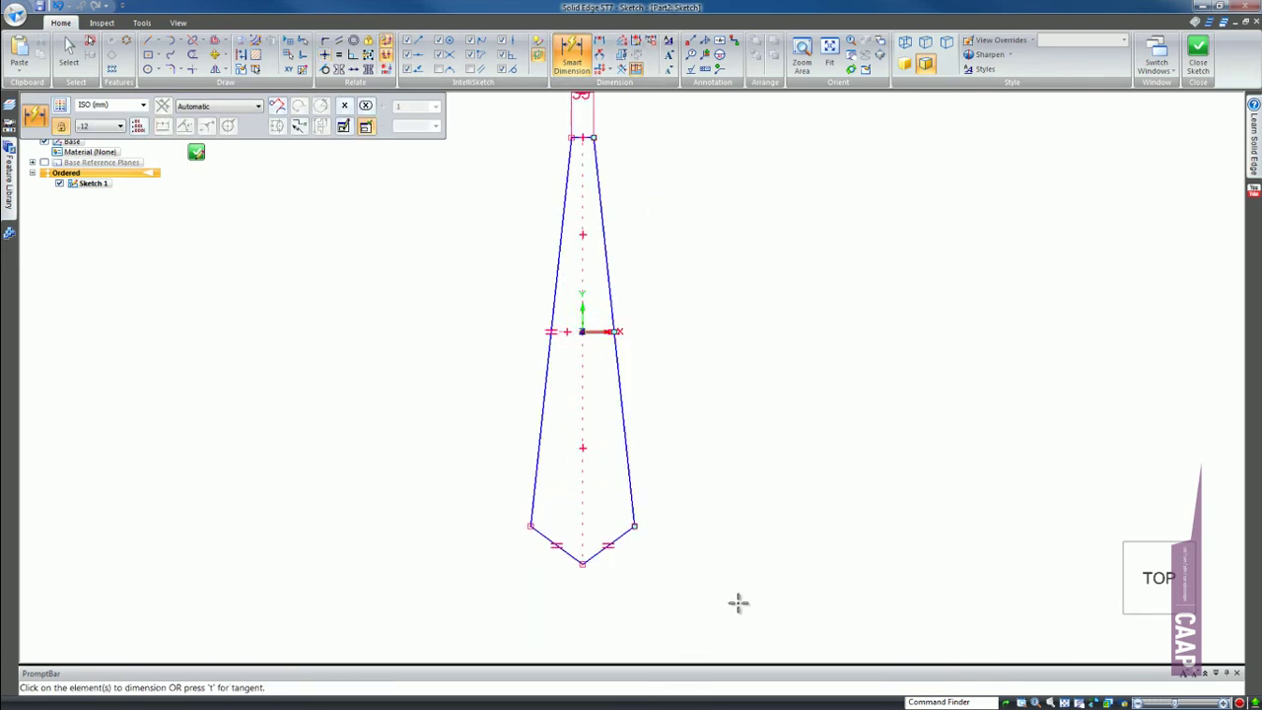
pyautogui.scroll(-1, 719, 562)
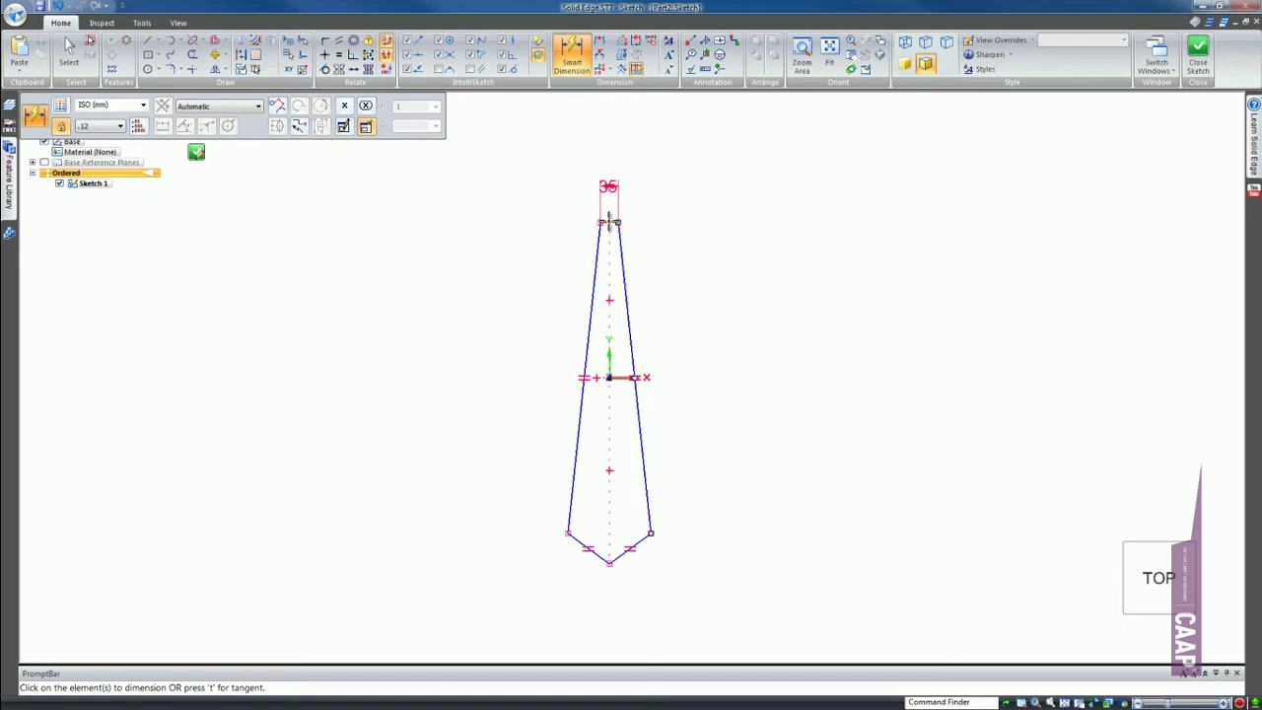
# Step: Dimension the overall outline length to 190
pyautogui.click(609, 221)
pyautogui.click(652, 532)
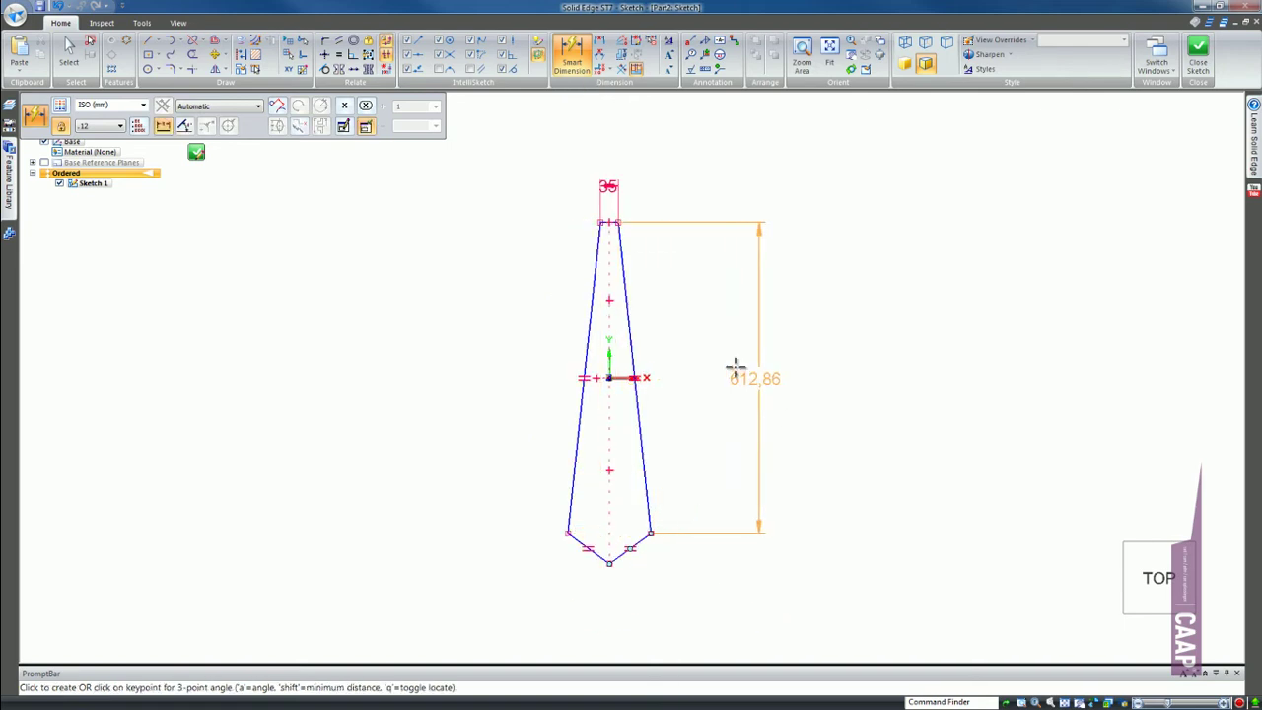
pyautogui.click(704, 364)
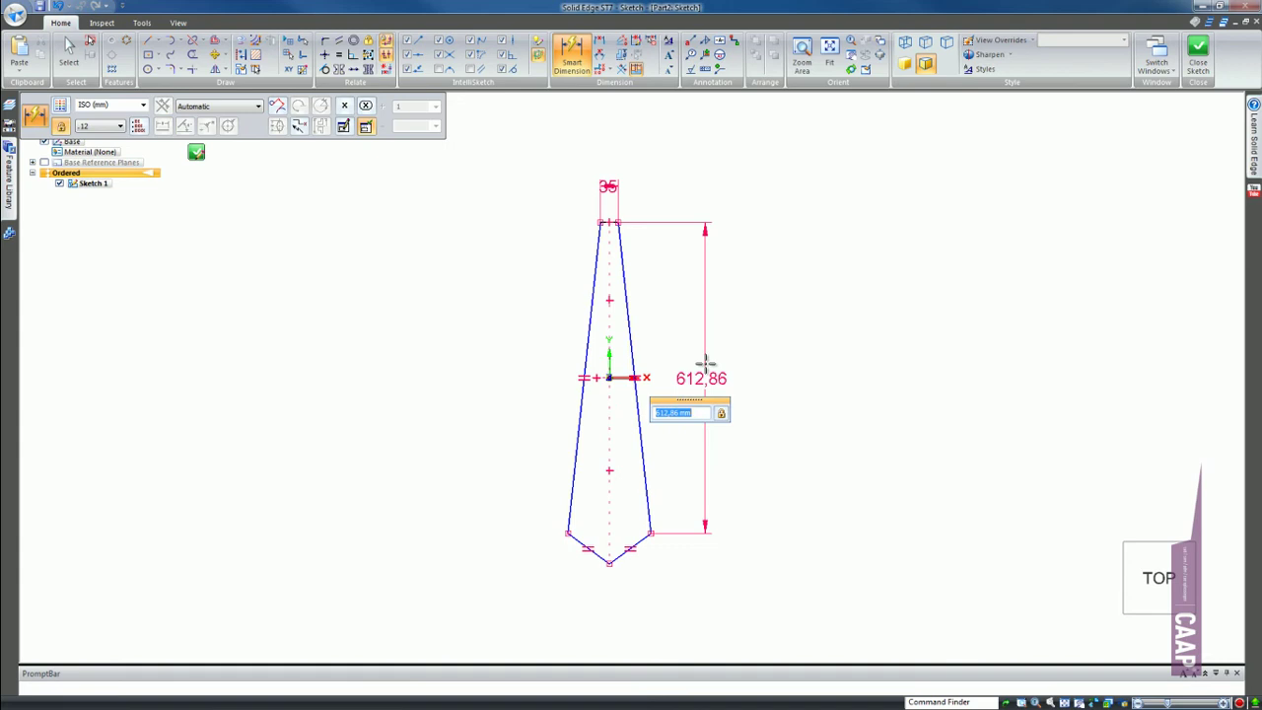
pyautogui.press('Return')
pyautogui.scroll(3, 602, 439)
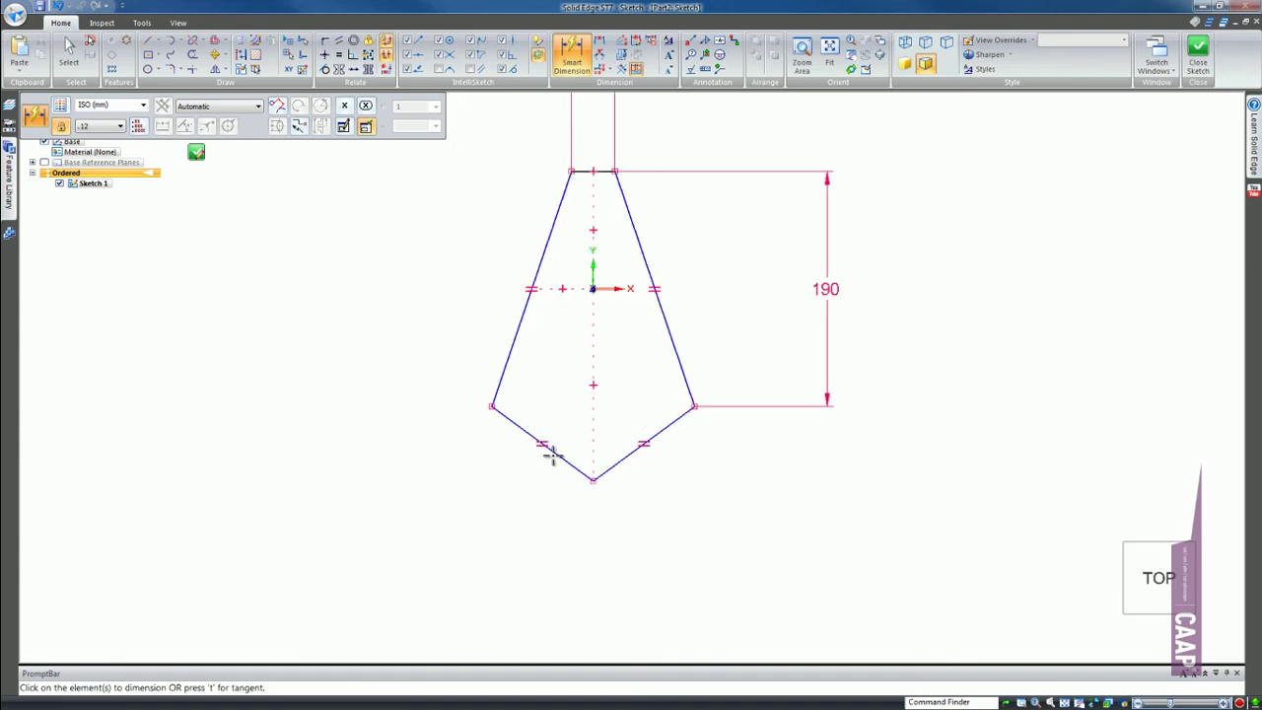
# Step: Dimension the lower right tip edge to 24
pyautogui.click(555, 452)
pyautogui.press('Escape')
pyautogui.click(659, 433)
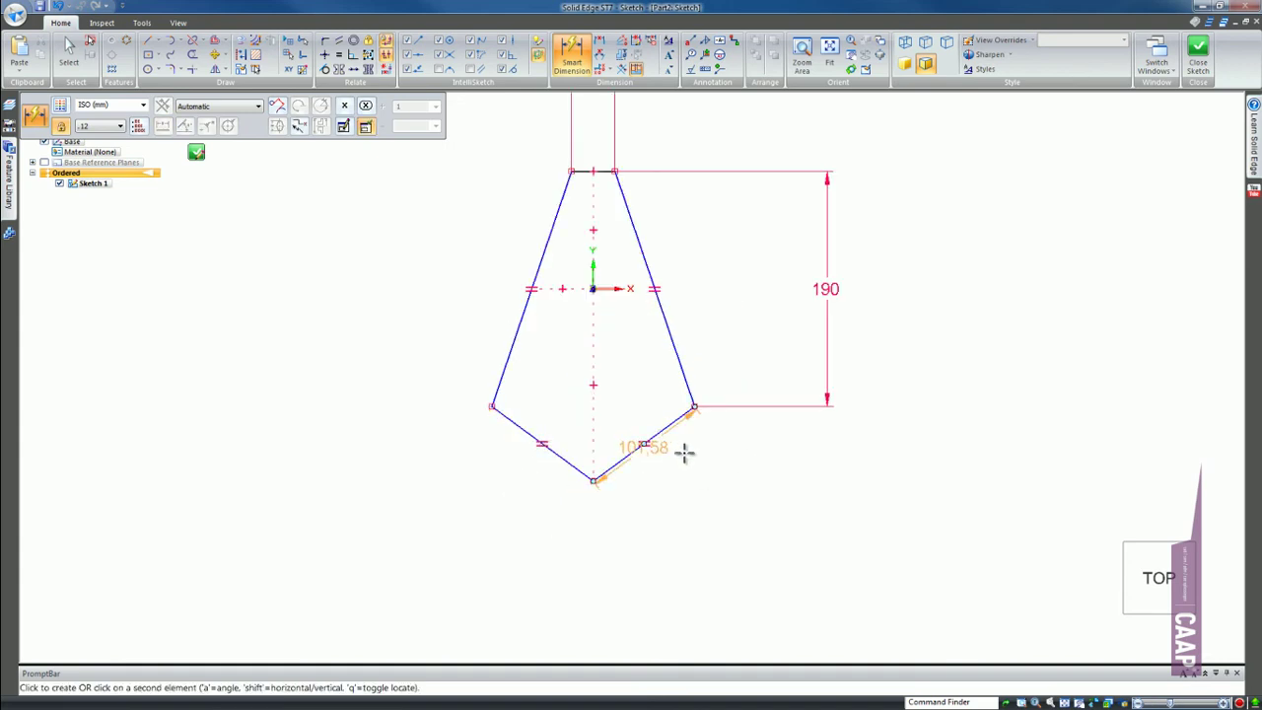
pyautogui.click(685, 452)
pyautogui.press('Return')
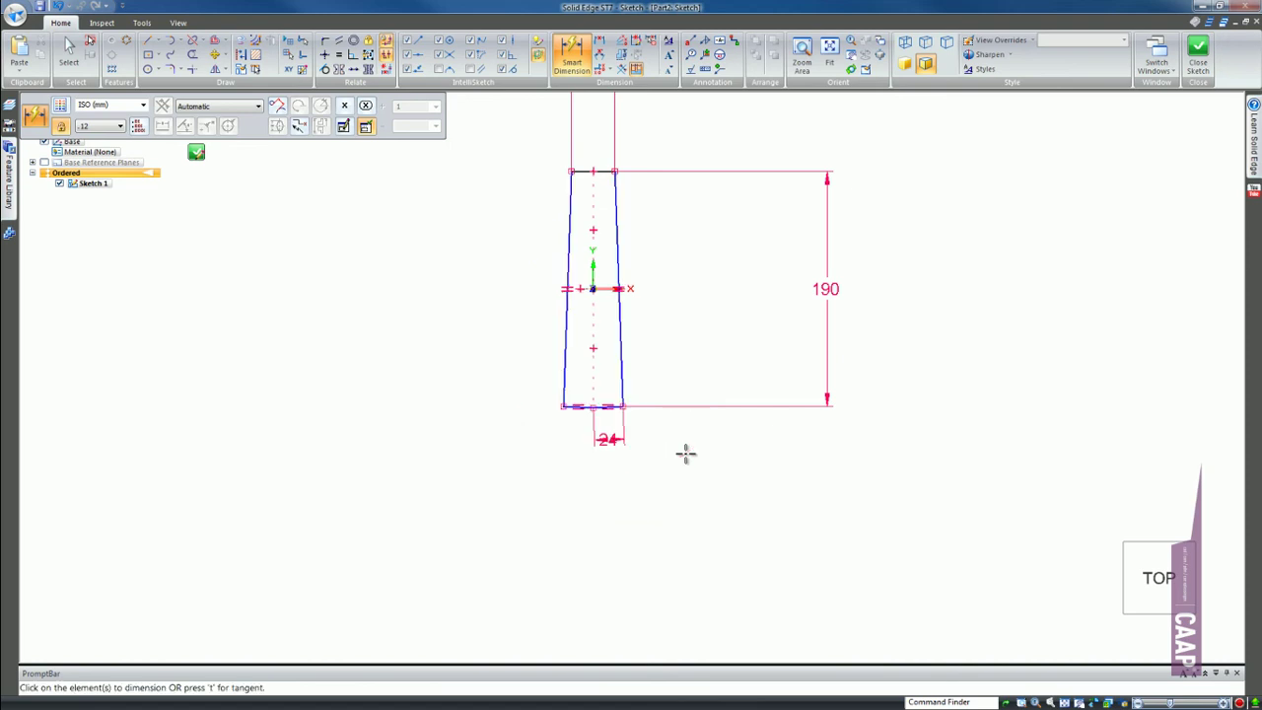
pyautogui.scroll(3, 625, 411)
pyautogui.scroll(-3, 641, 544)
pyautogui.scroll(2, 641, 542)
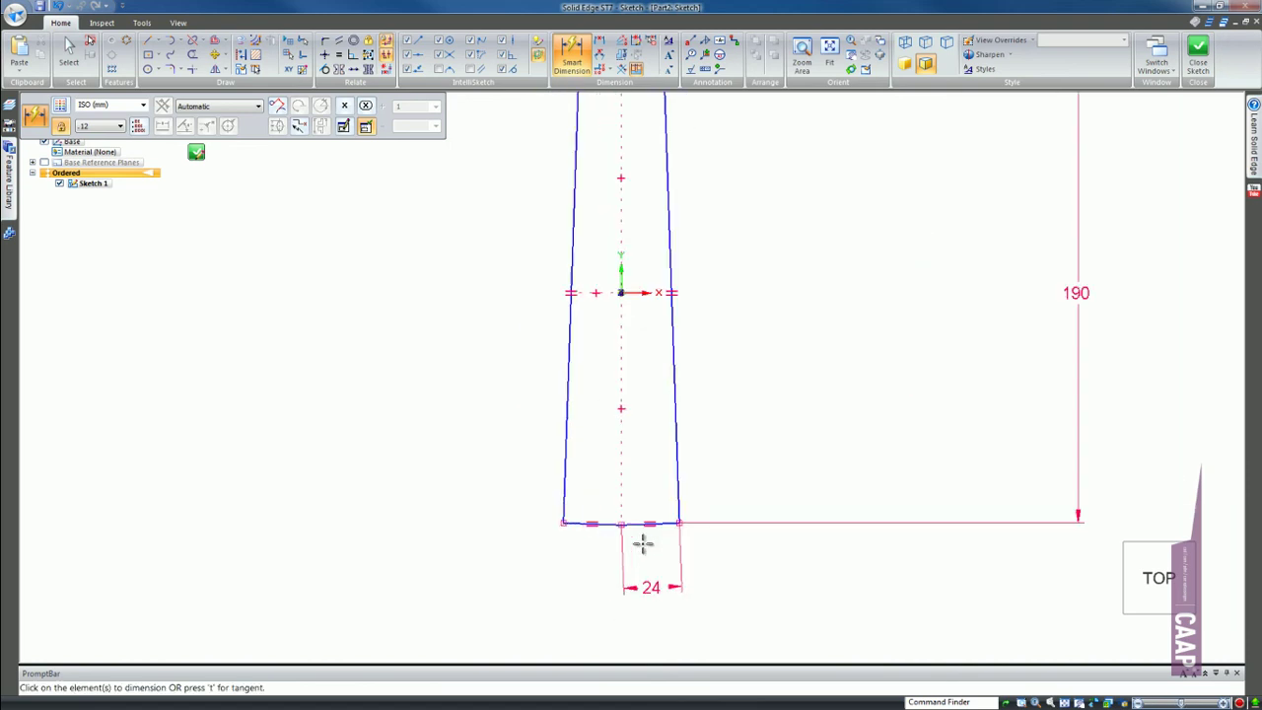
# Step: Dimension the bottom width to 46 and close the sketch
pyautogui.click(560, 523)
pyautogui.click(679, 523)
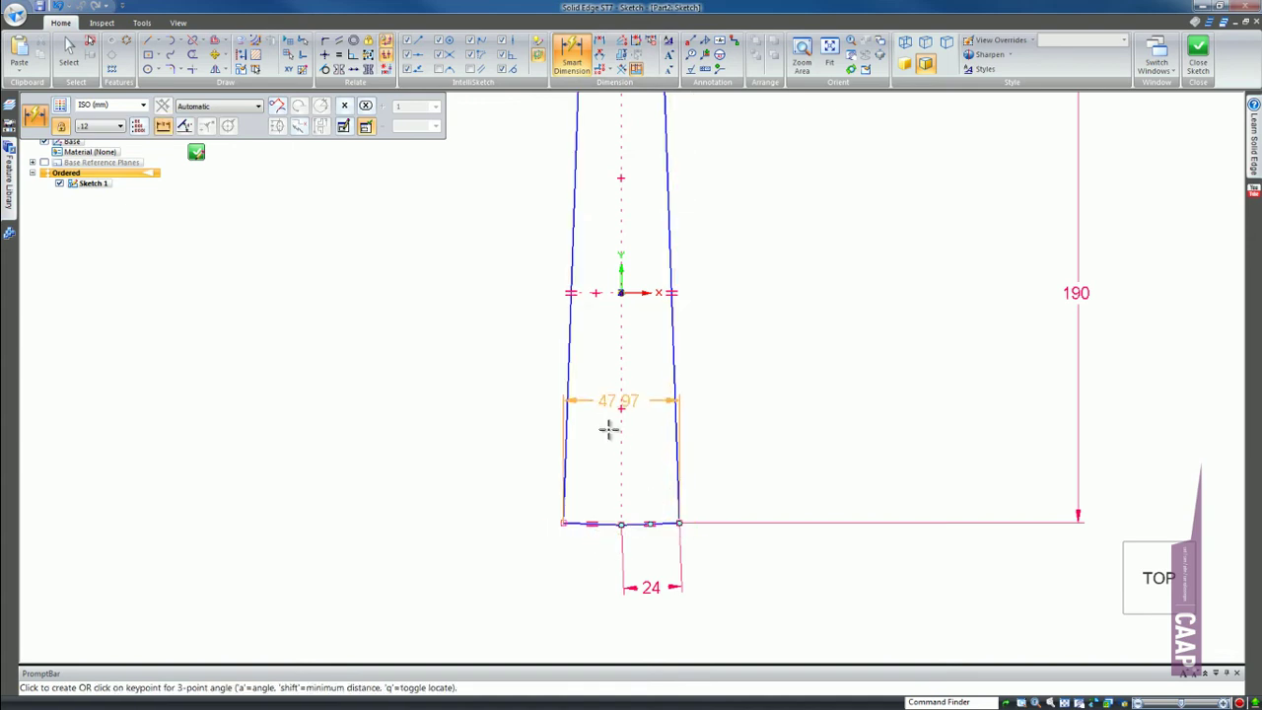
pyautogui.click(624, 642)
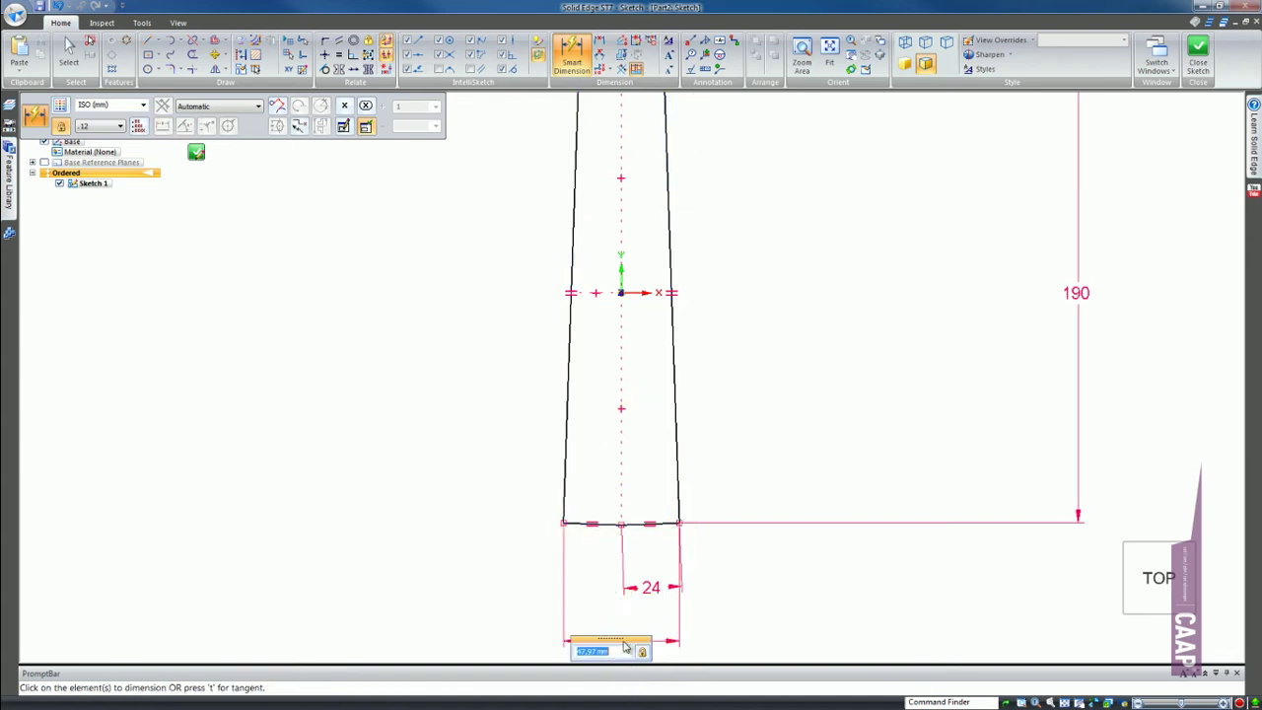
pyautogui.write('46')
pyautogui.press('Return')
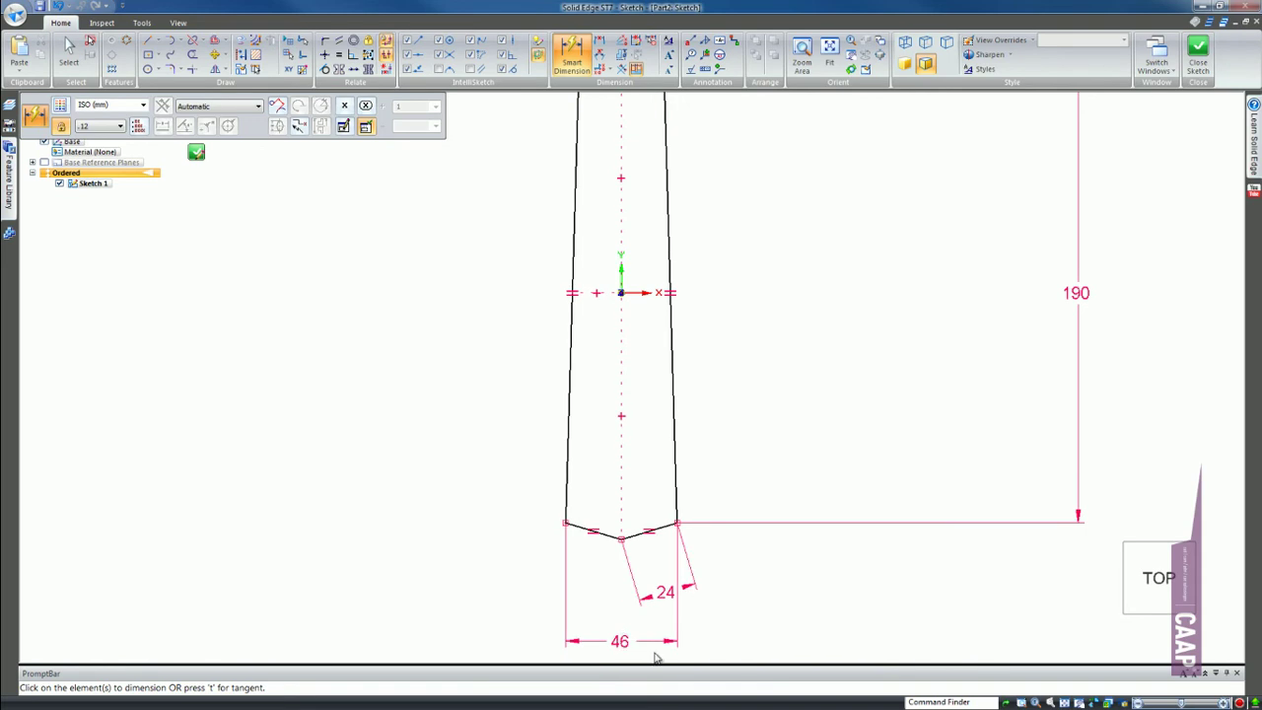
pyautogui.scroll(-2, 617, 600)
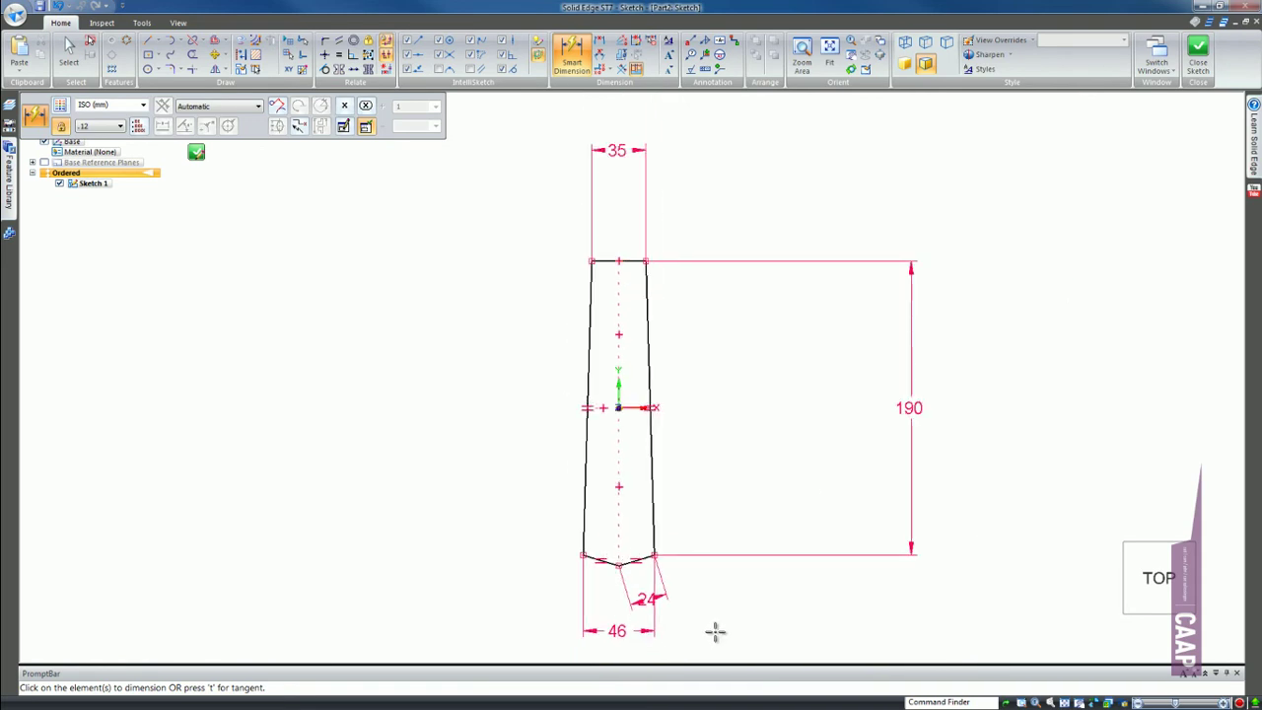
pyautogui.click(1198, 55)
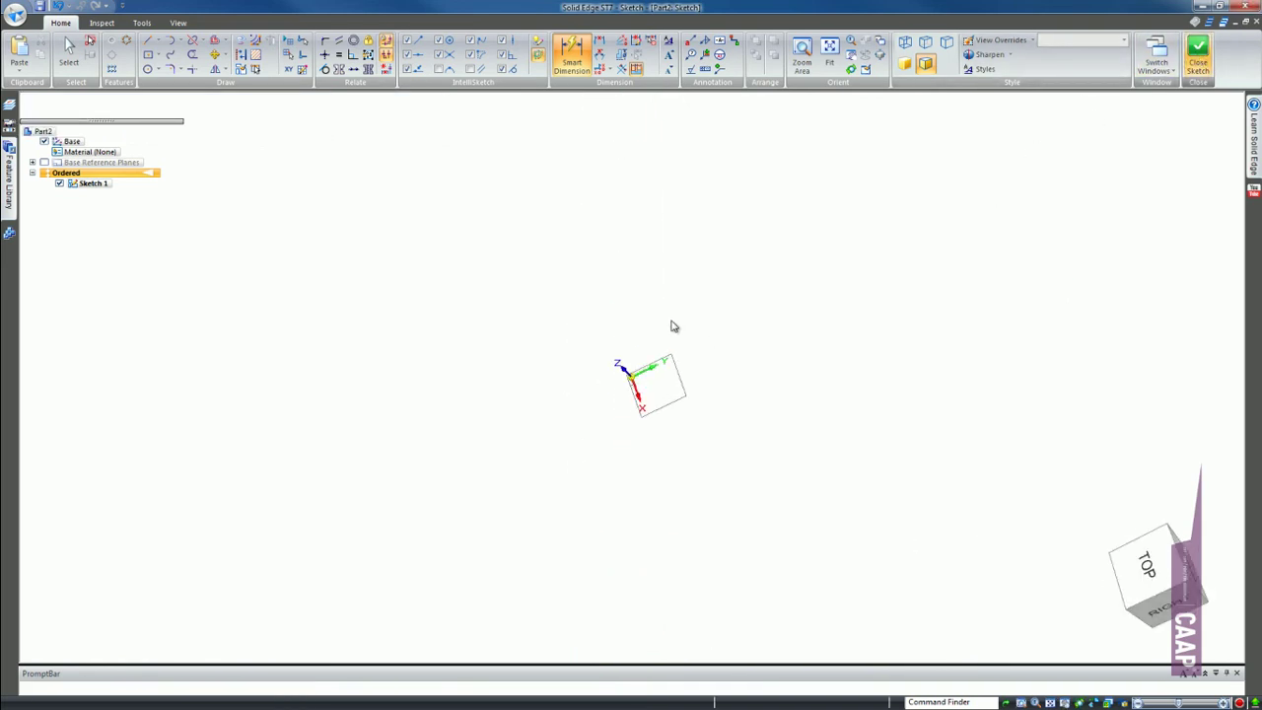
# Step: Orbit to an isometric view and finish Sketch 1, returning to the part
pyautogui.moveTo(622, 490)
pyautogui.mouseDown(button='middle')
pyautogui.moveTo(670, 411)
pyautogui.moveTo(717, 426)
pyautogui.moveTo(678, 411)
pyautogui.moveTo(684, 443)
pyautogui.moveTo(683, 410)
pyautogui.mouseUp(button='middle')
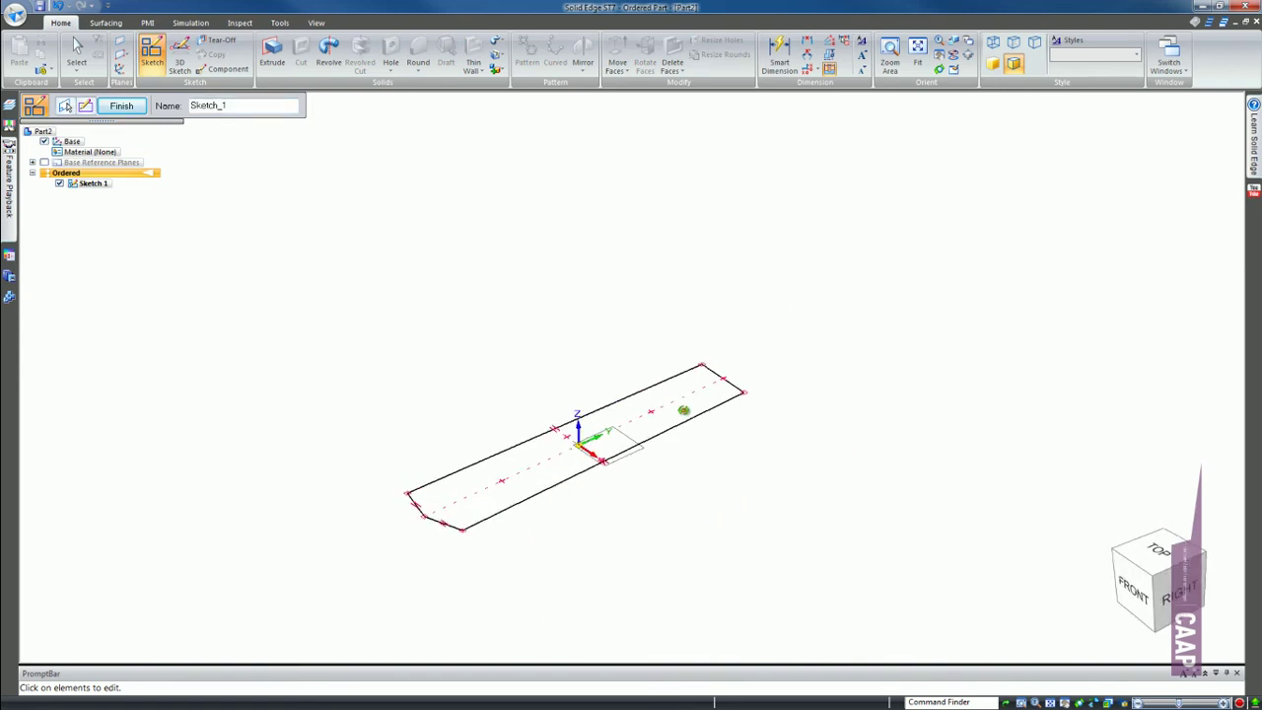
pyautogui.click(122, 106)
pyautogui.rightClick(346, 326)
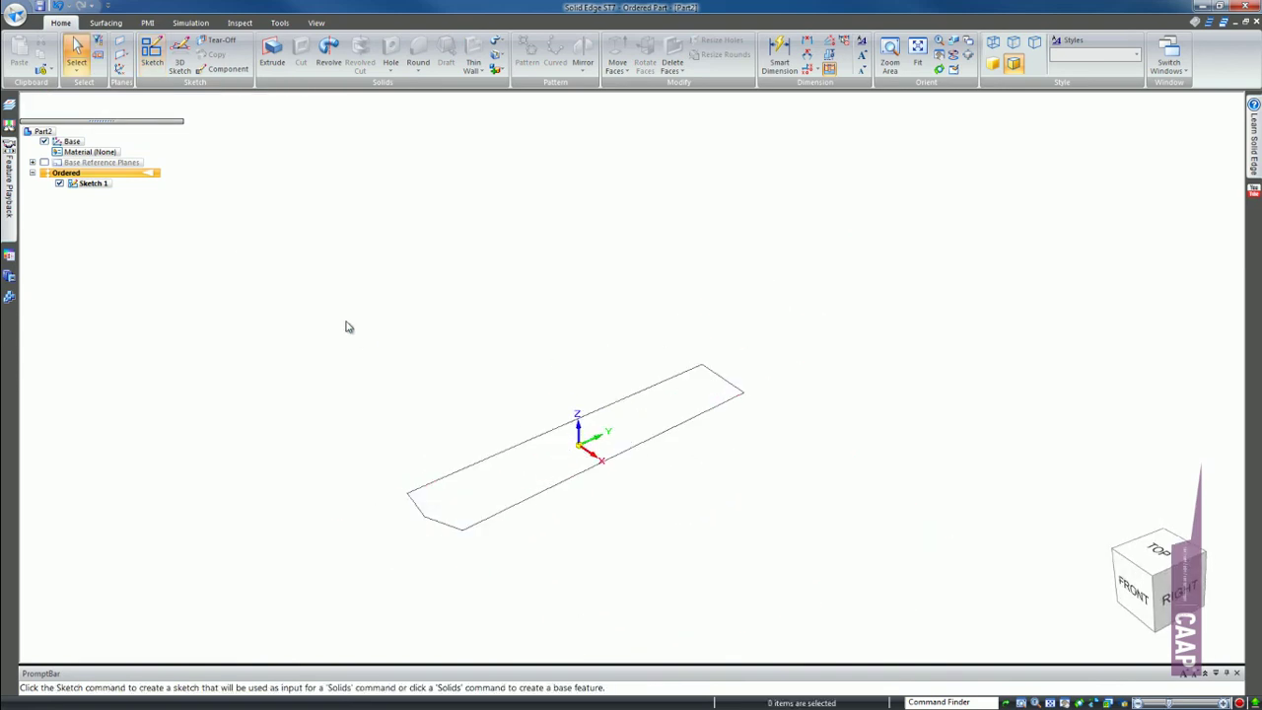
pyautogui.click(467, 523)
pyautogui.click(569, 619)
# Step: Start a new sketch and orbit to a low side angle to see the planes
pyautogui.scroll(3, 469, 473)
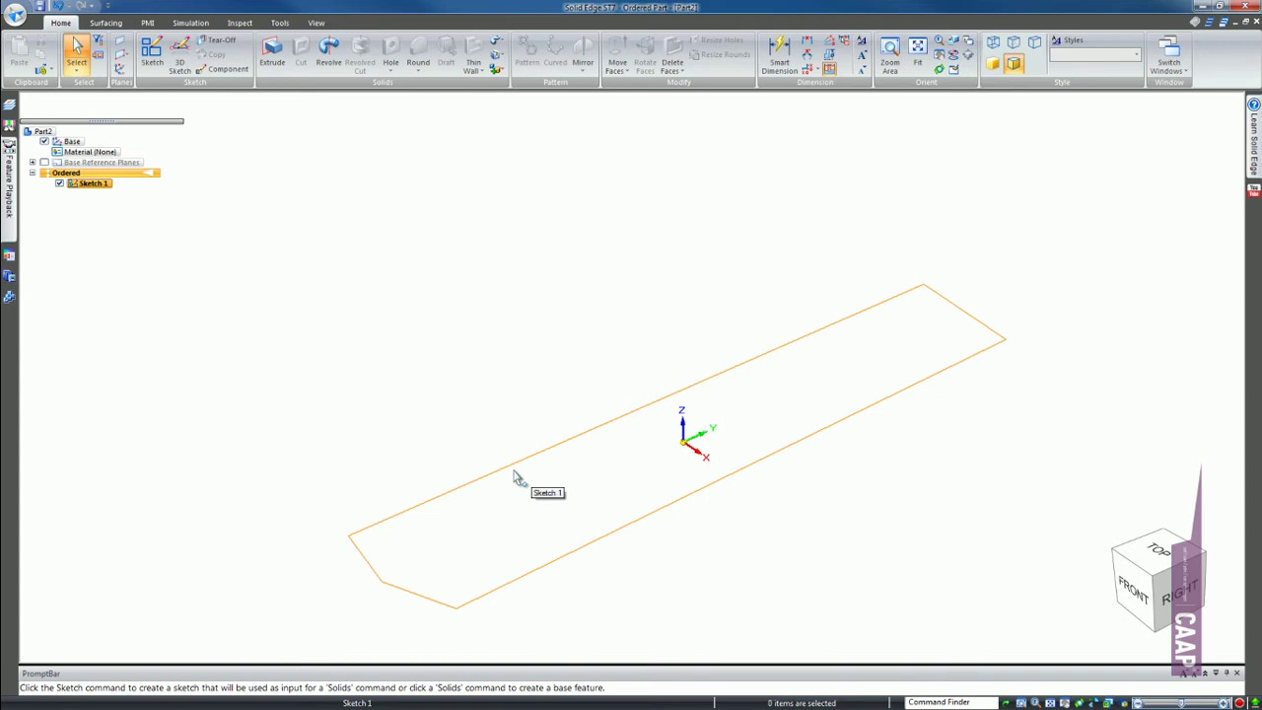
pyautogui.scroll(-2, 521, 349)
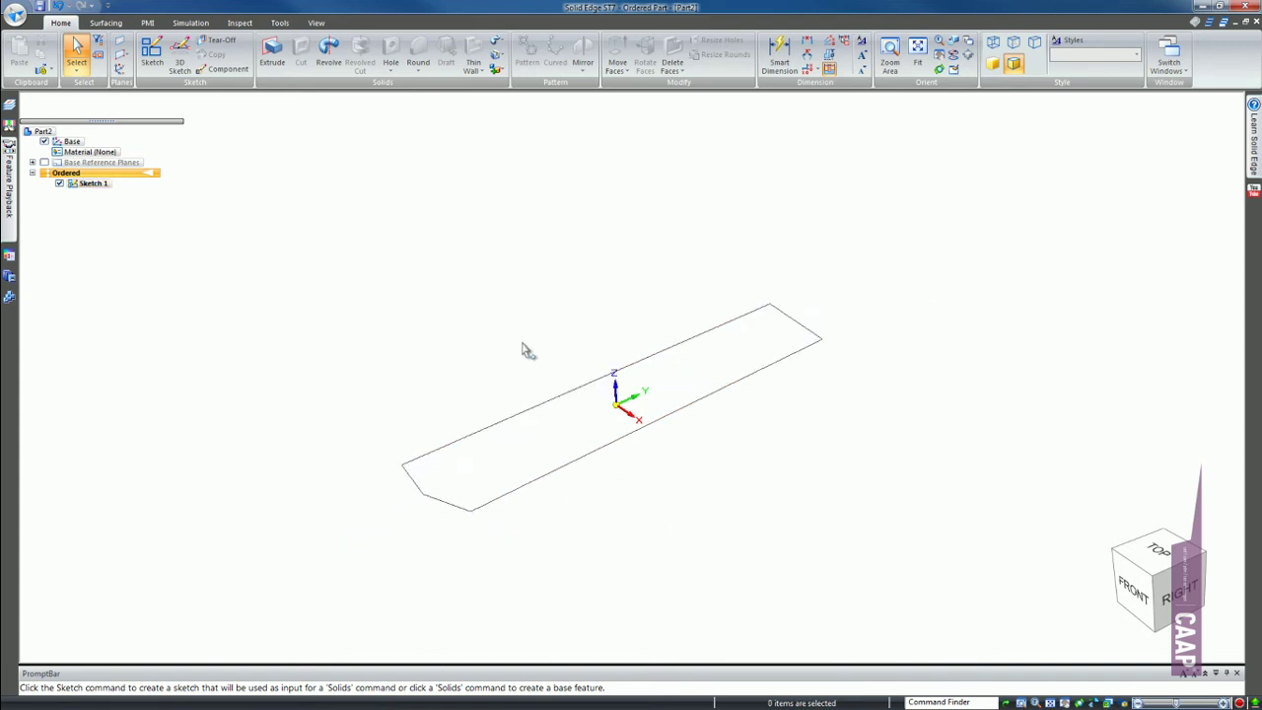
pyautogui.scroll(2, 592, 414)
pyautogui.scroll(-2, 735, 502)
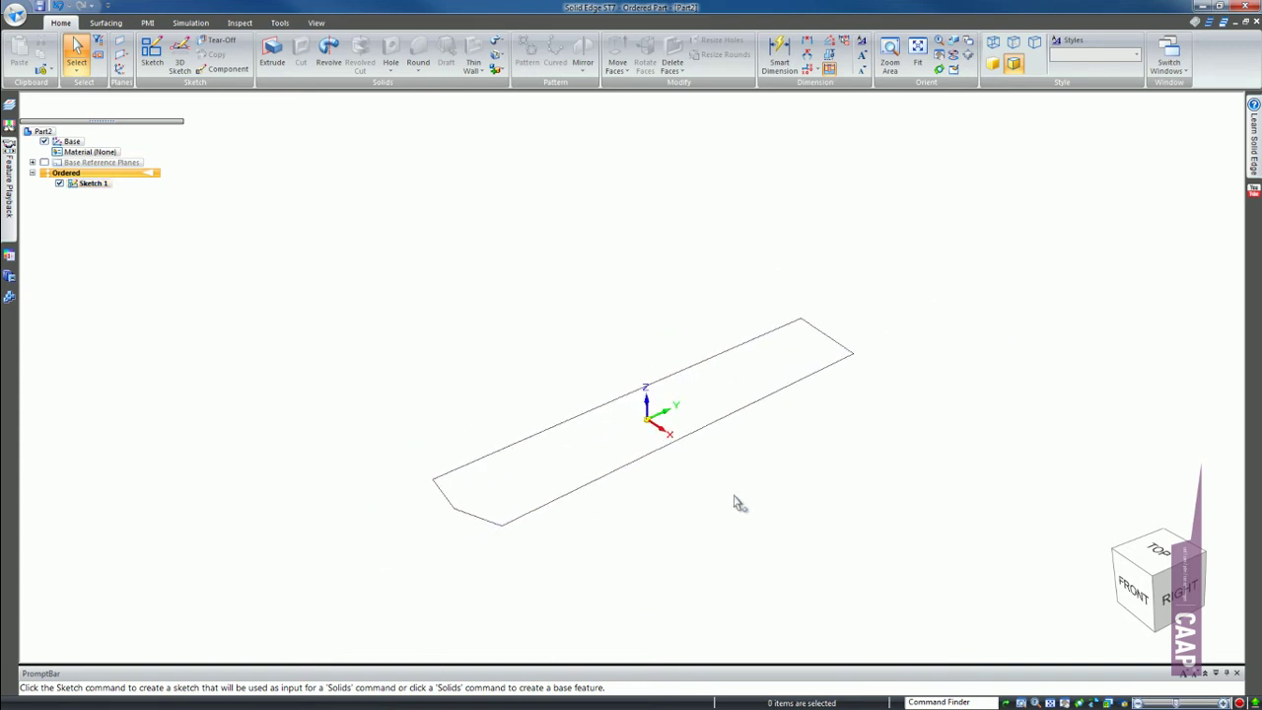
pyautogui.click(152, 55)
pyautogui.moveTo(374, 392)
pyautogui.mouseDown(button='middle')
pyautogui.moveTo(342, 299)
pyautogui.moveTo(783, 411)
pyautogui.mouseUp(button='middle')
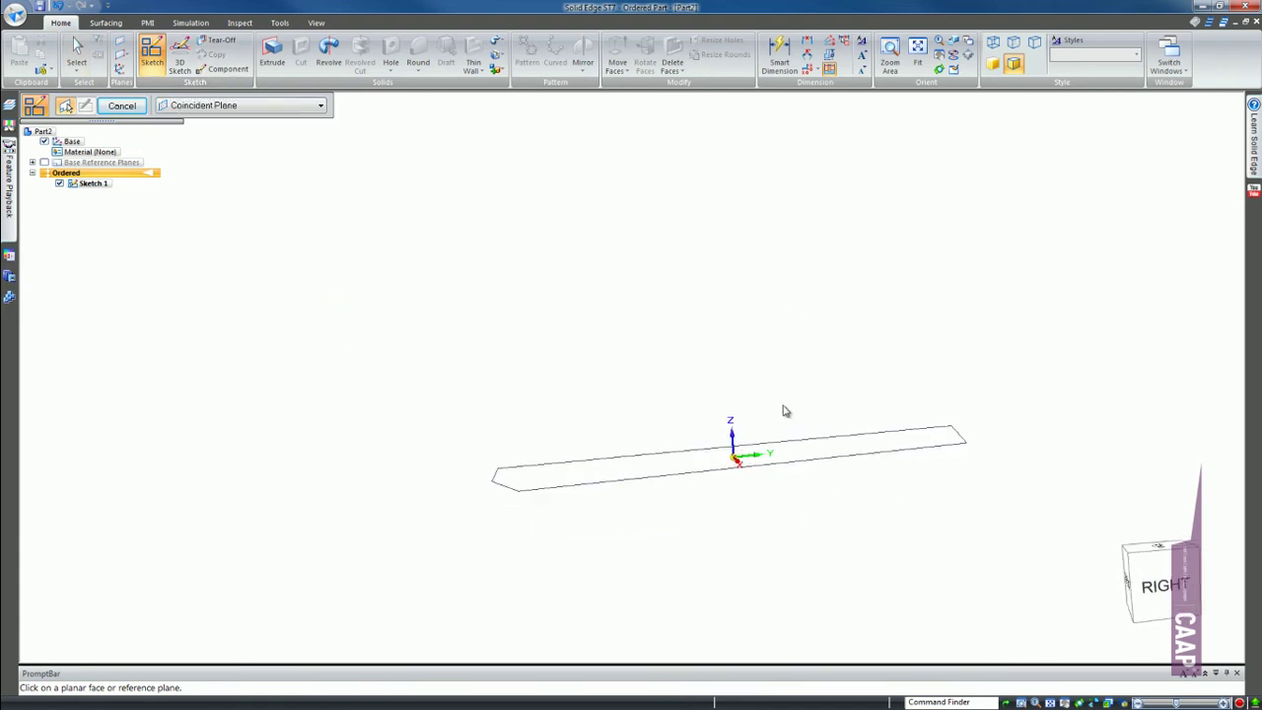
# Step: Discard the new sketch started on the Right plane and select Sketch 1 in PathFinder
pyautogui.click(755, 437)
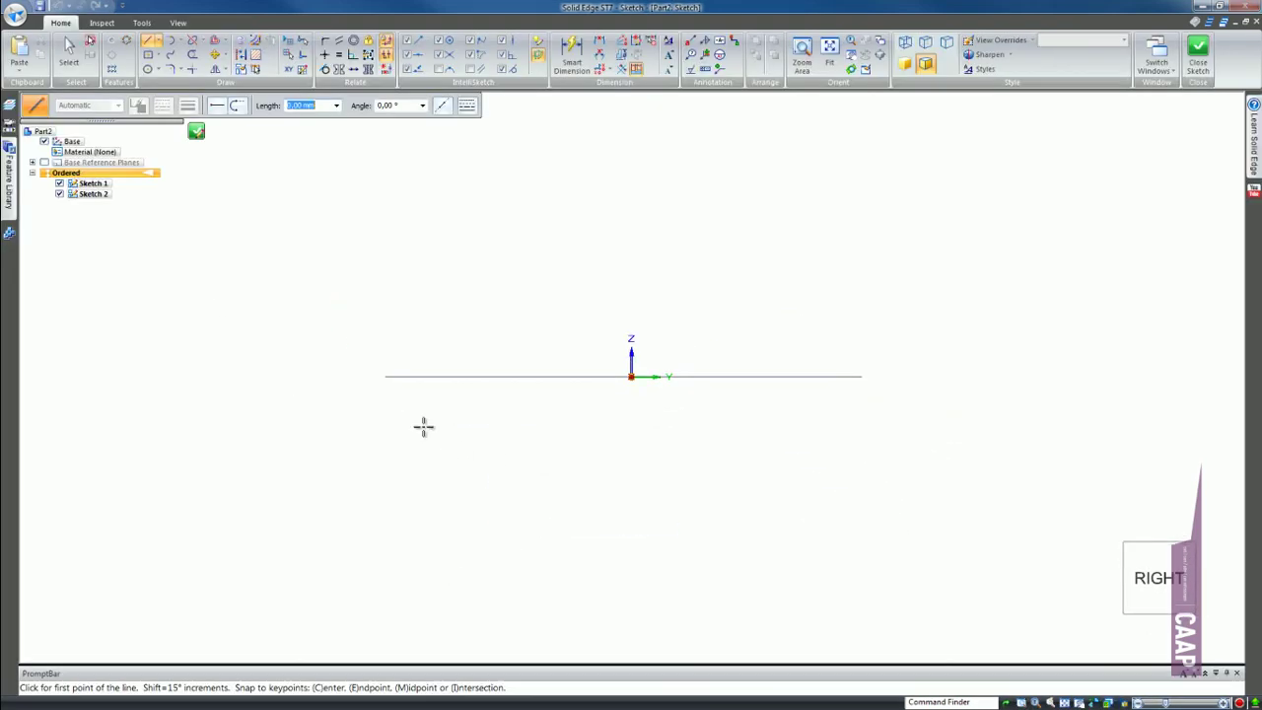
pyautogui.scroll(2, 388, 348)
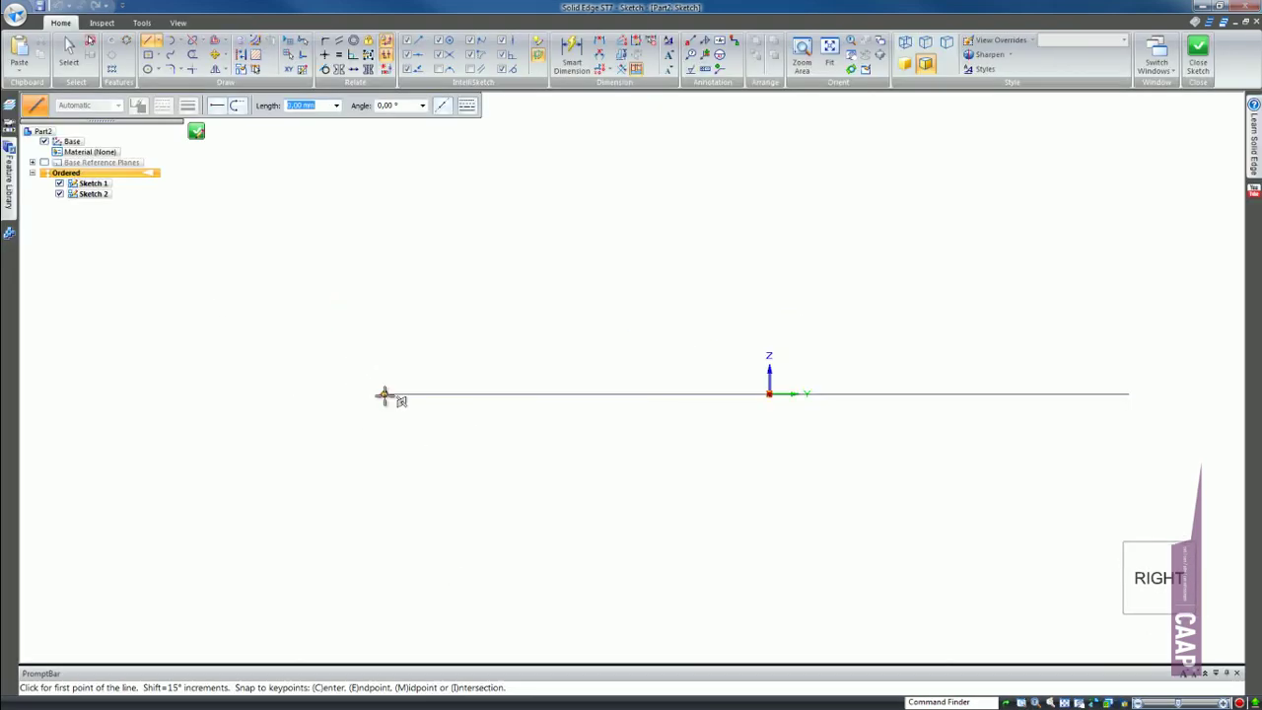
pyautogui.moveTo(514, 385); pyautogui.dragTo(536, 408, button='middle')
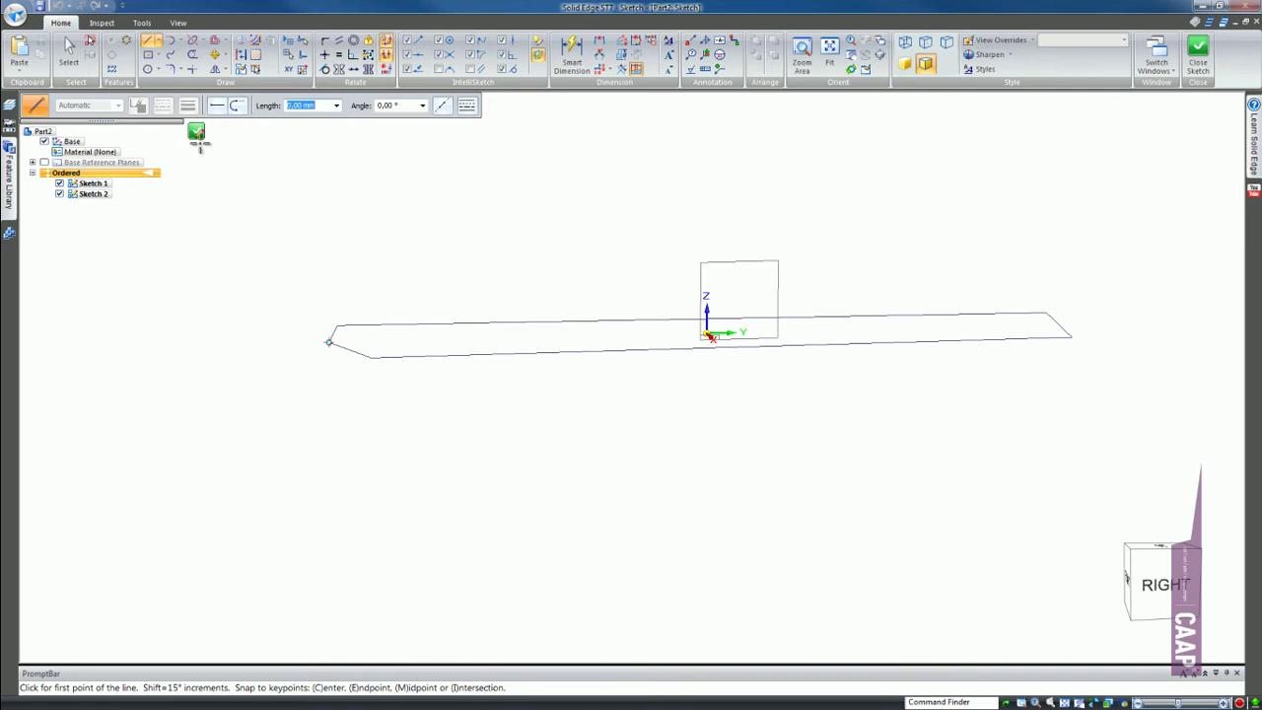
pyautogui.click(199, 138)
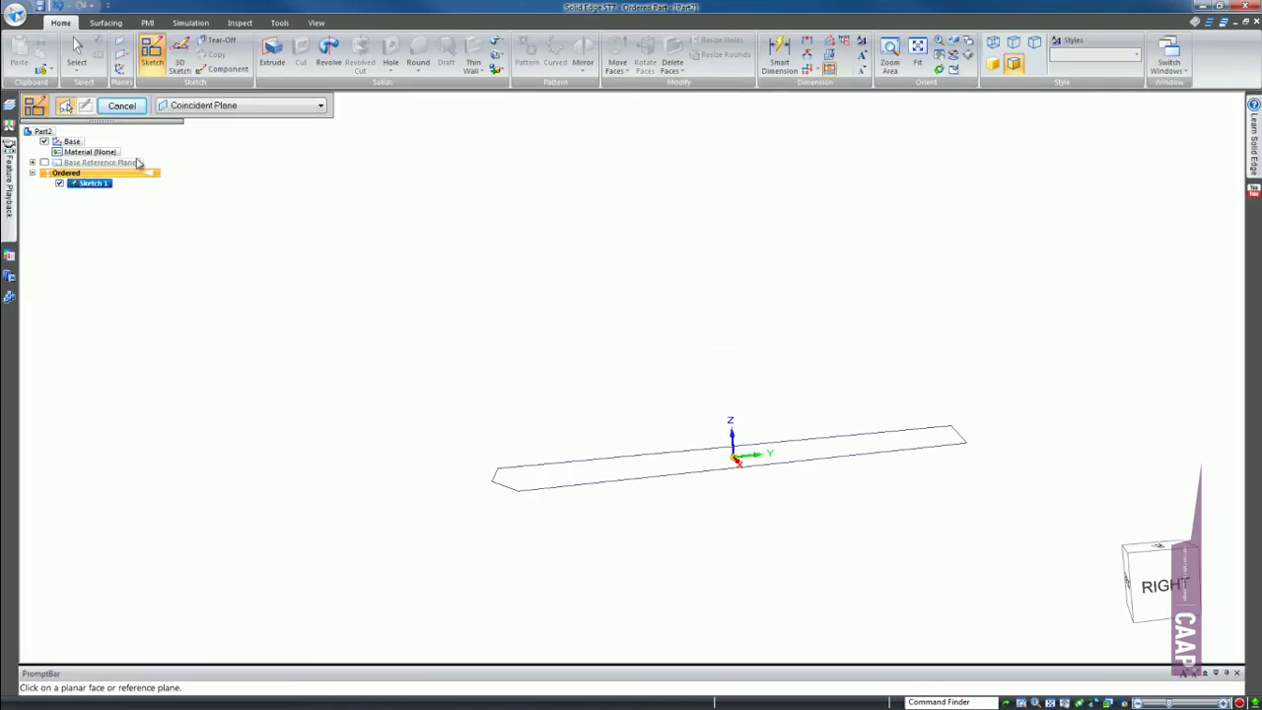
pyautogui.click(124, 108)
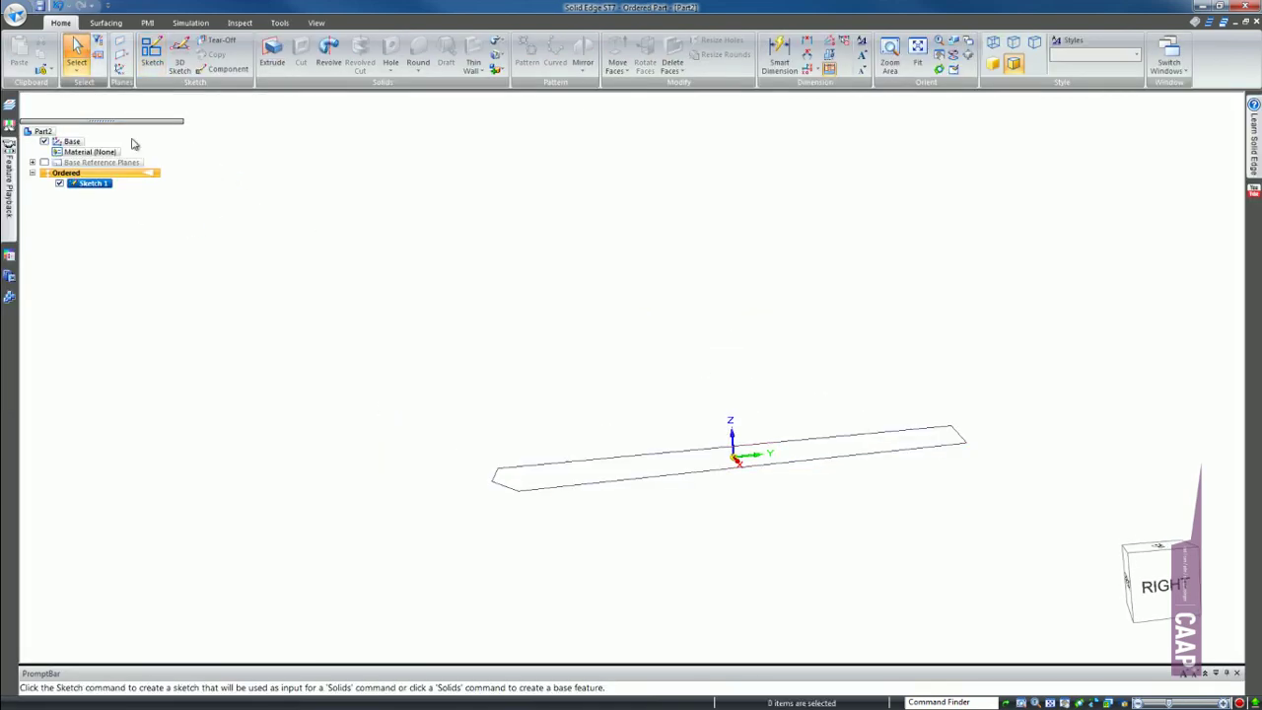
pyautogui.click(94, 187)
# Step: Reopen Sketch 1 and delete the two slanted bottom lines of the V tip
pyautogui.click(757, 461)
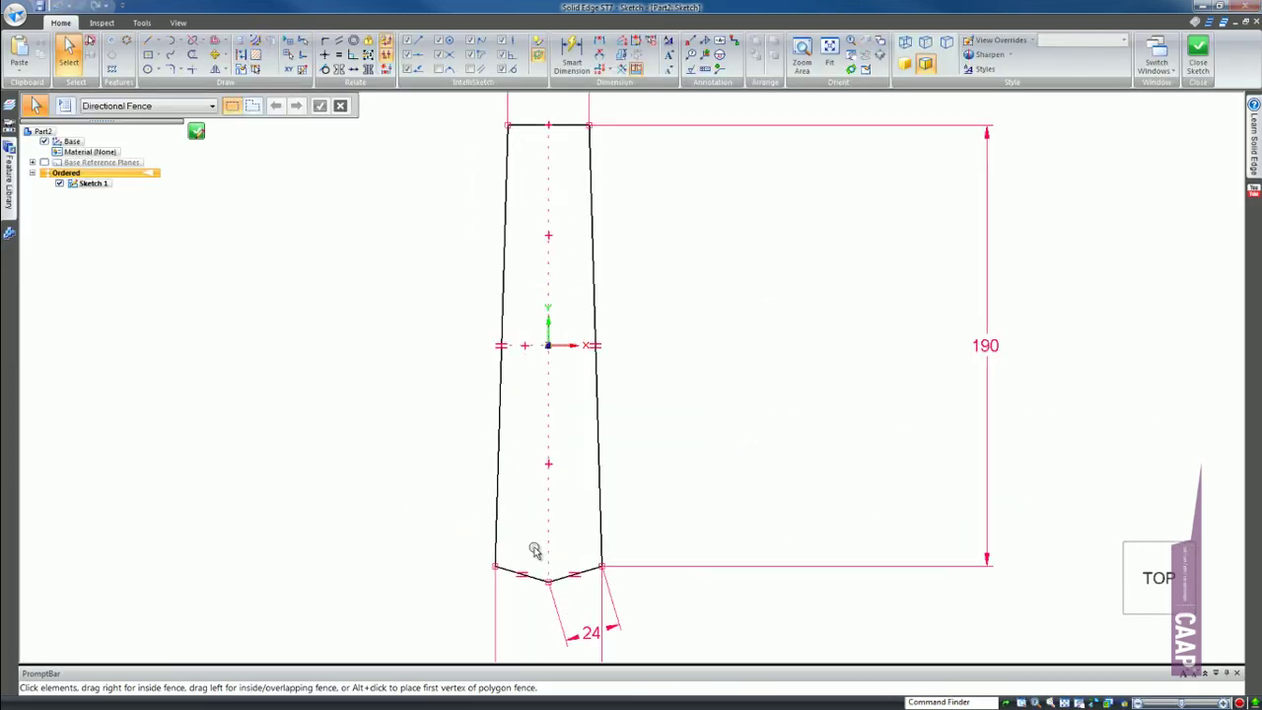
pyautogui.scroll(-3, 553, 388)
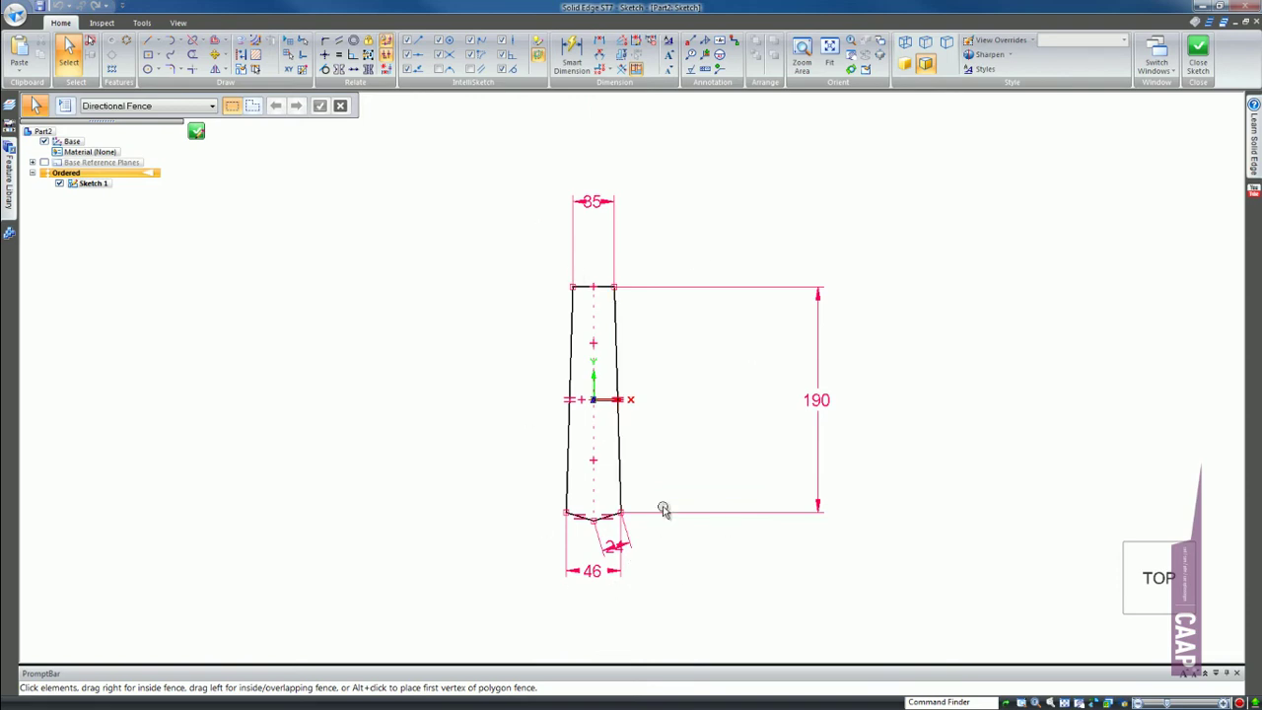
pyautogui.moveTo(659, 467); pyautogui.dragTo(577, 500, button='middle')
pyautogui.scroll(3, 572, 495)
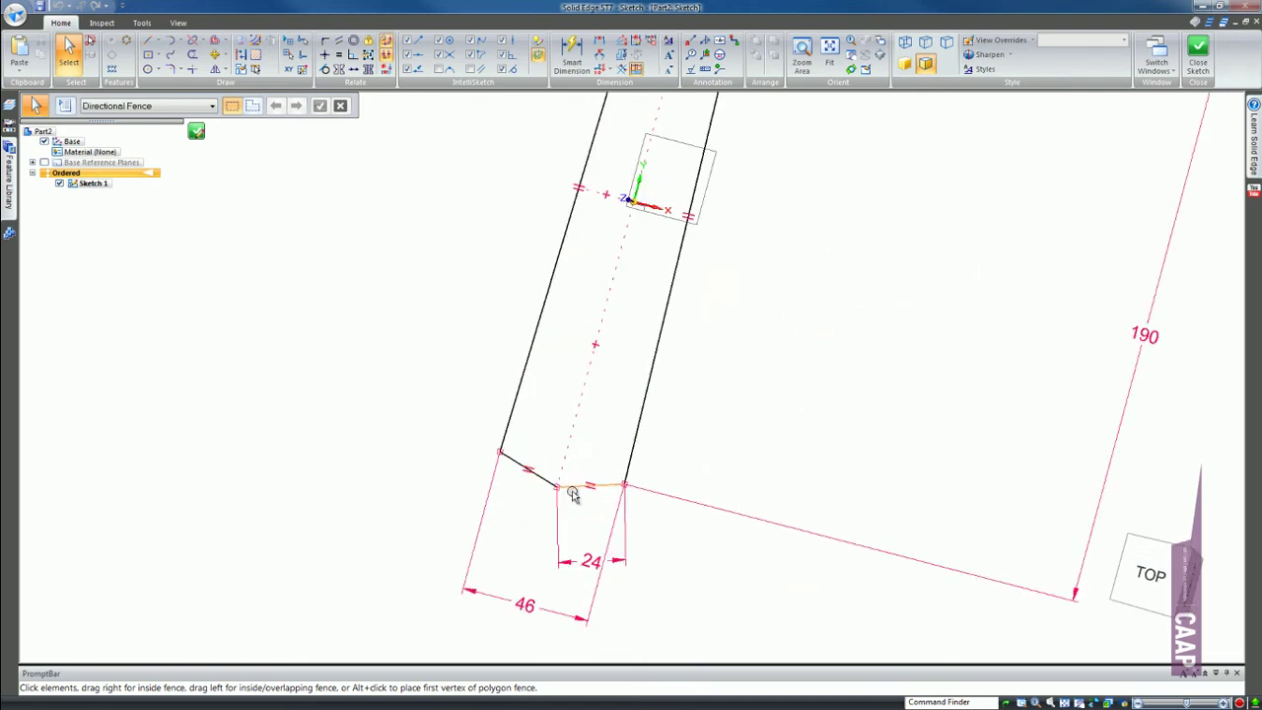
pyautogui.click(547, 482)
pyautogui.press('Delete')
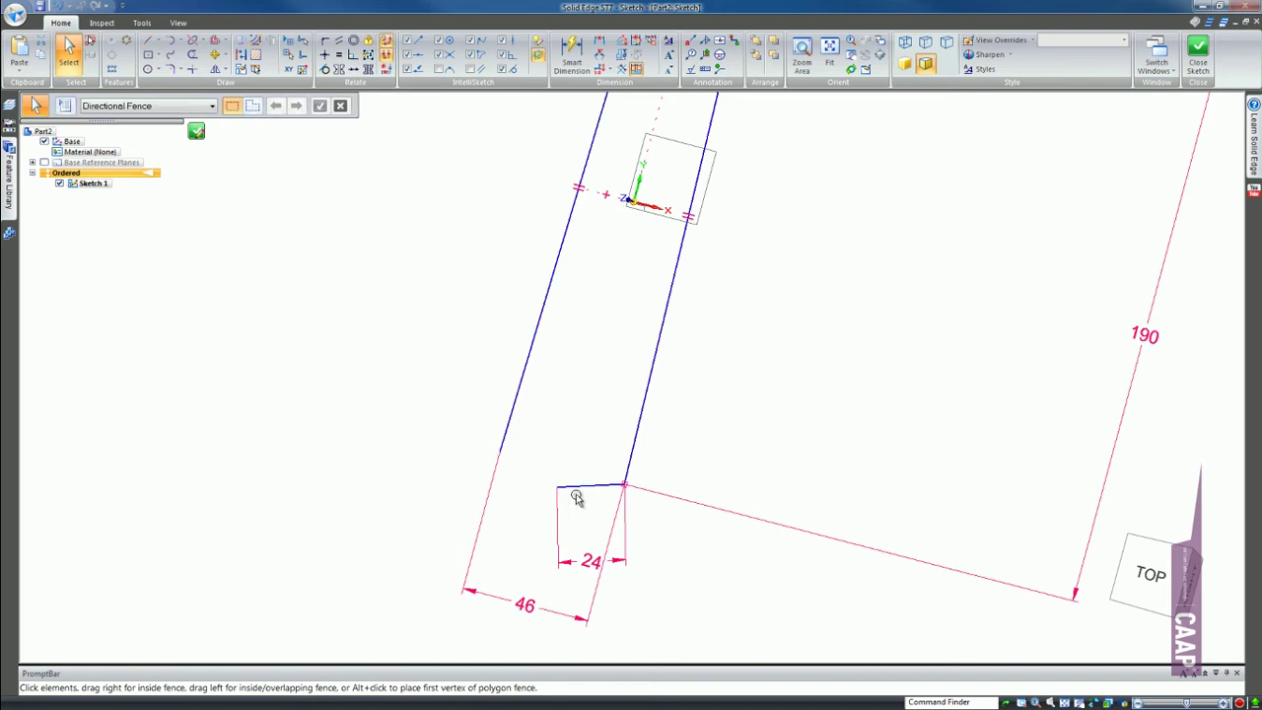
pyautogui.click(572, 489)
pyautogui.press('Delete')
pyautogui.scroll(-2, 542, 493)
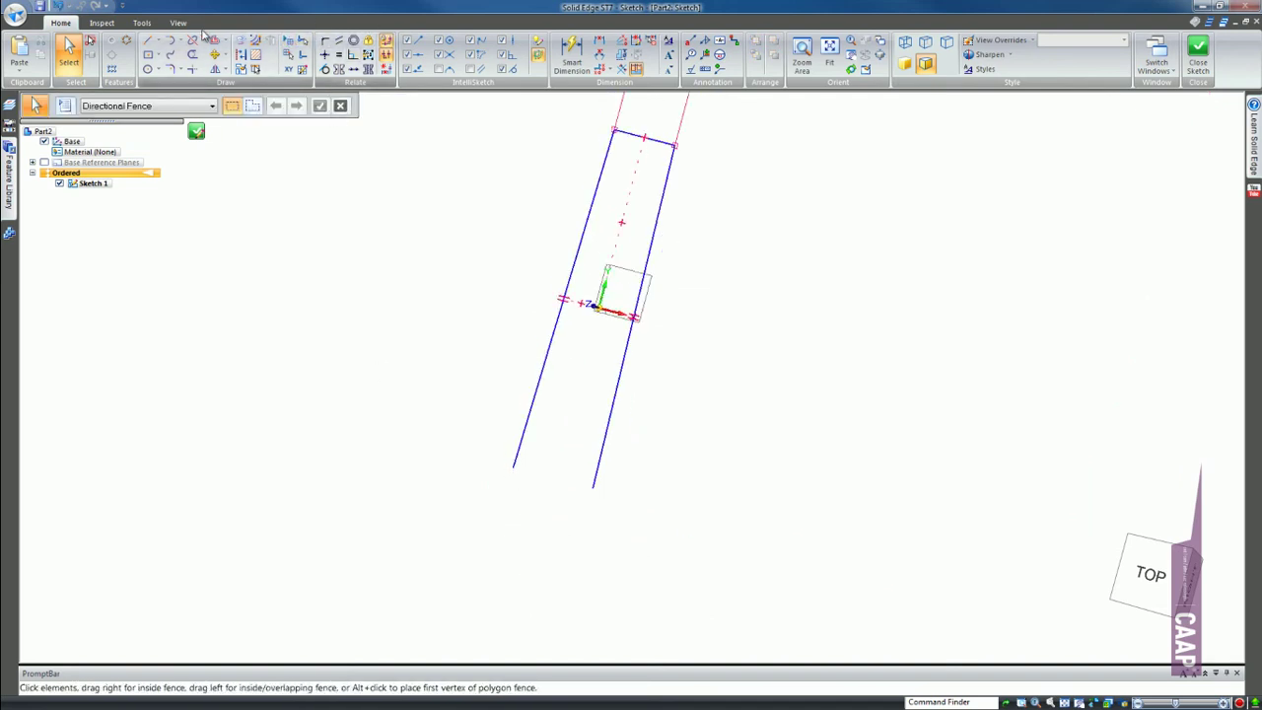
# Step: Close the outline with a straight bottom line dimensioned 46 wide
pyautogui.click(148, 40)
pyautogui.click(512, 468)
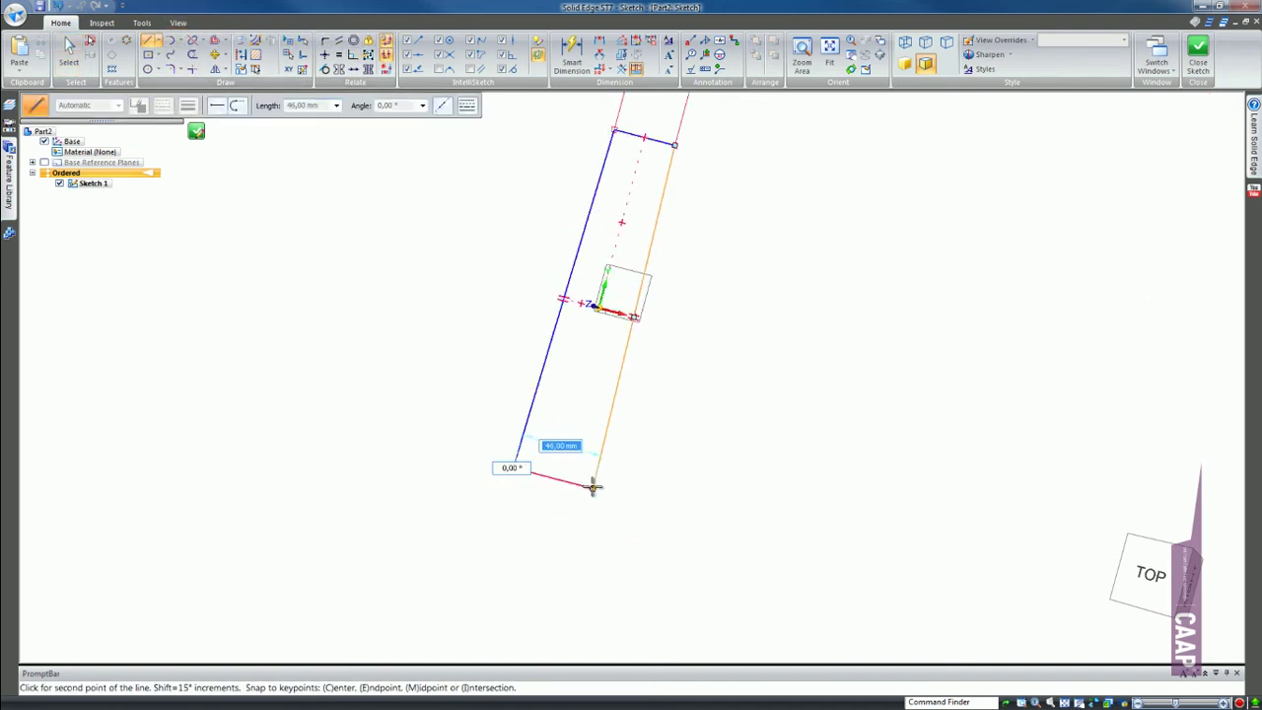
pyautogui.click(592, 485)
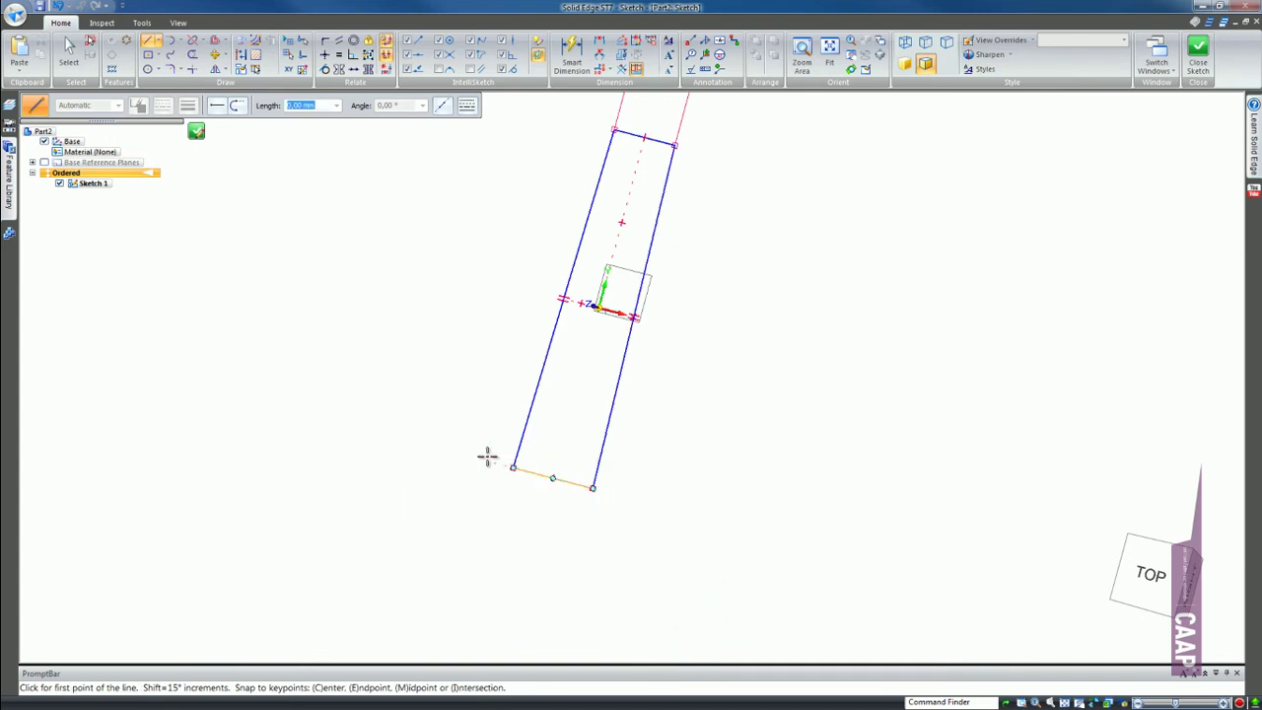
pyautogui.click(572, 54)
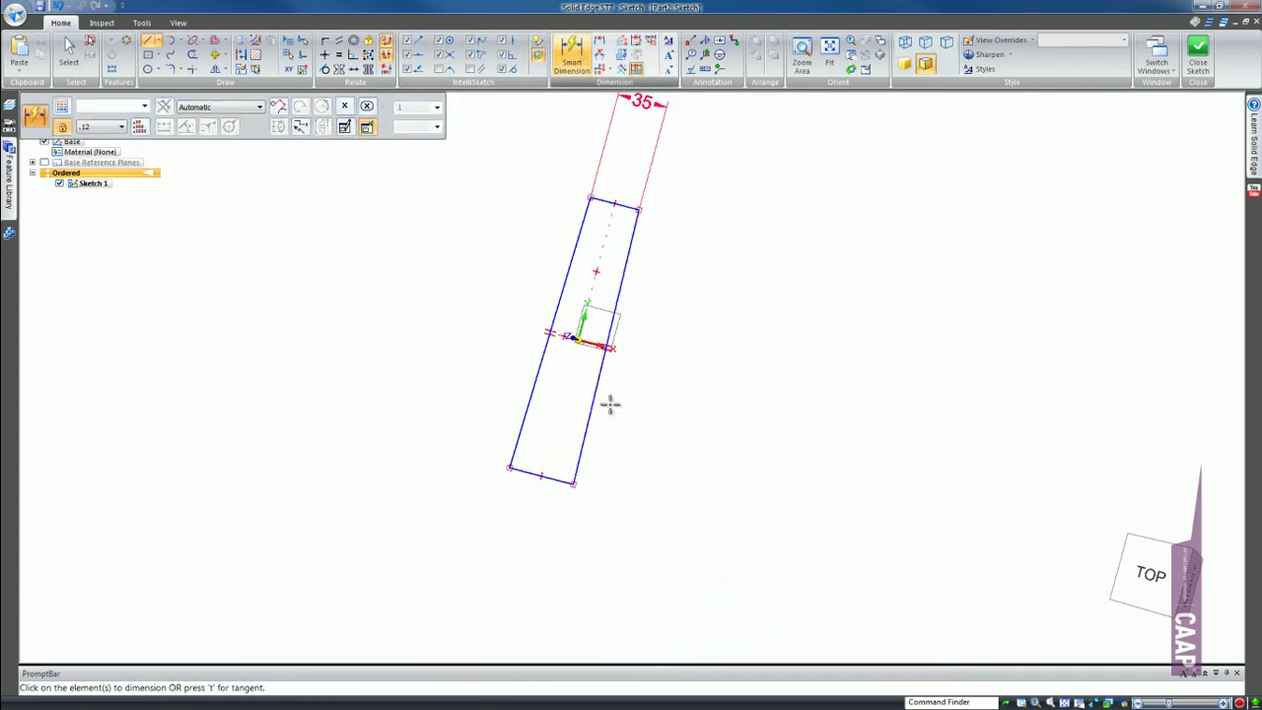
pyautogui.click(523, 470)
pyautogui.click(526, 507)
pyautogui.press('Return')
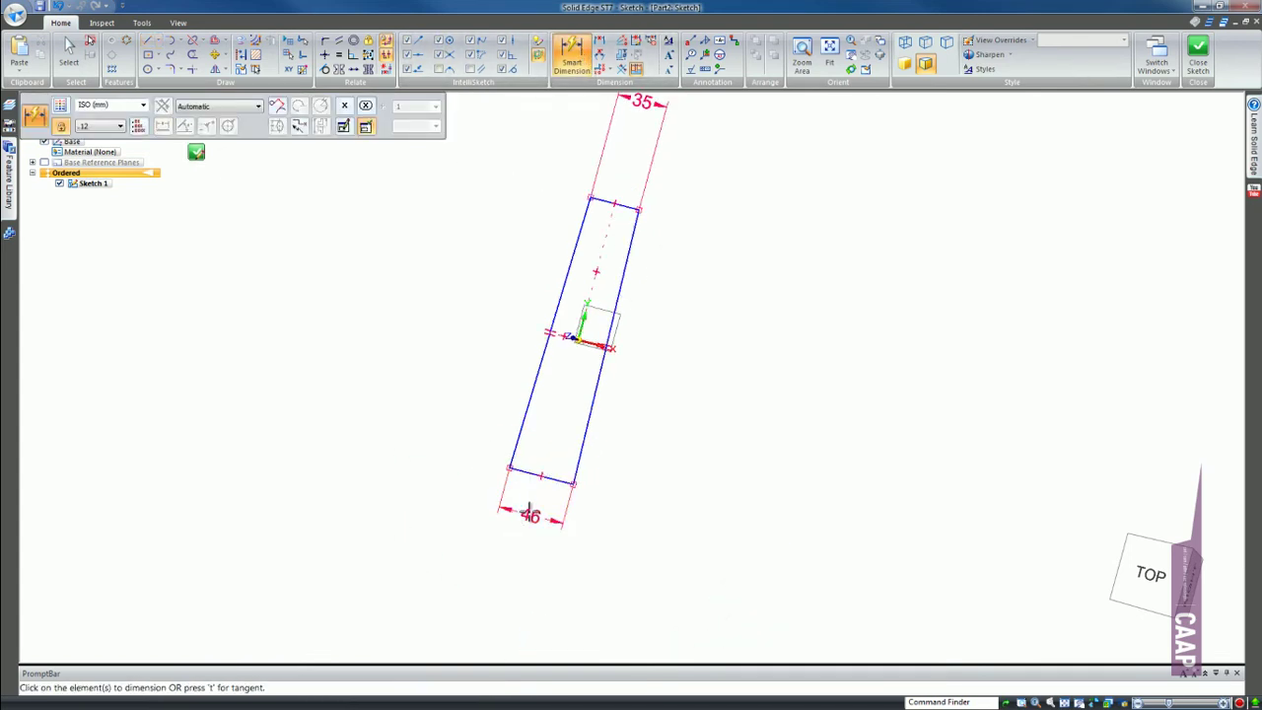
# Step: Change the outline length to 170 and close the sketch
pyautogui.click(572, 482)
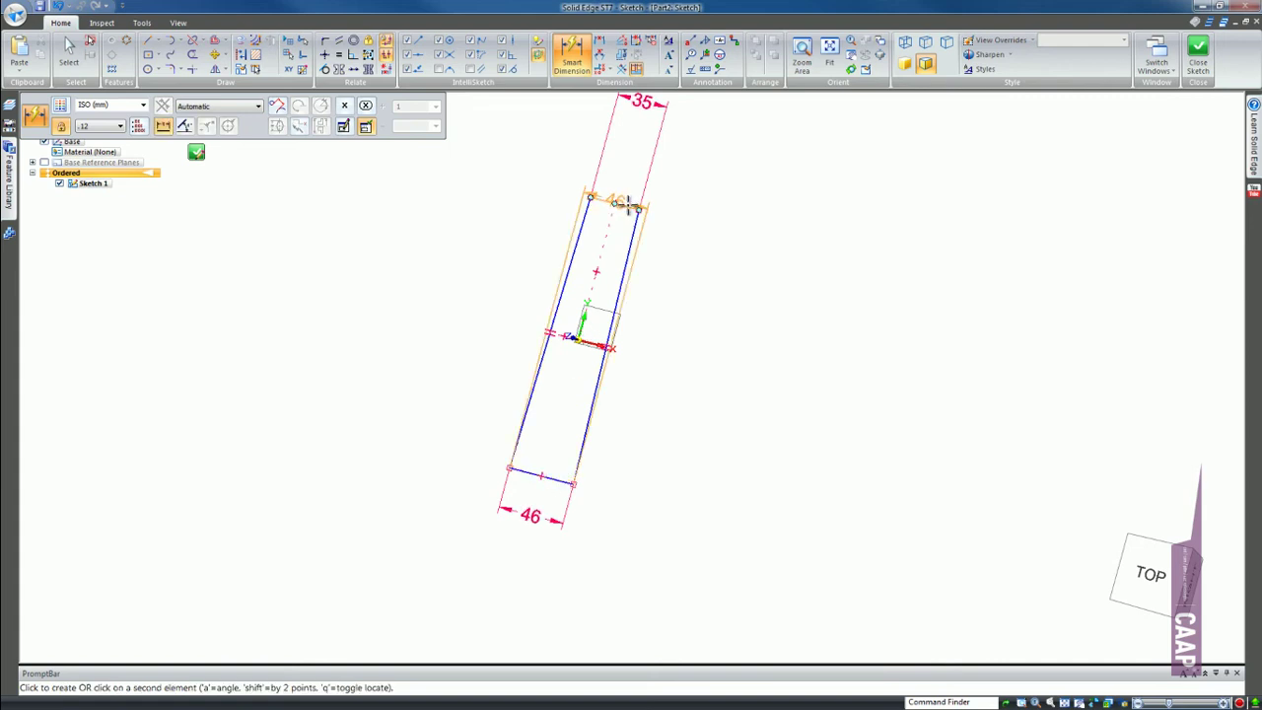
pyautogui.click(639, 210)
pyautogui.click(705, 314)
pyautogui.write('70')
pyautogui.press('Return')
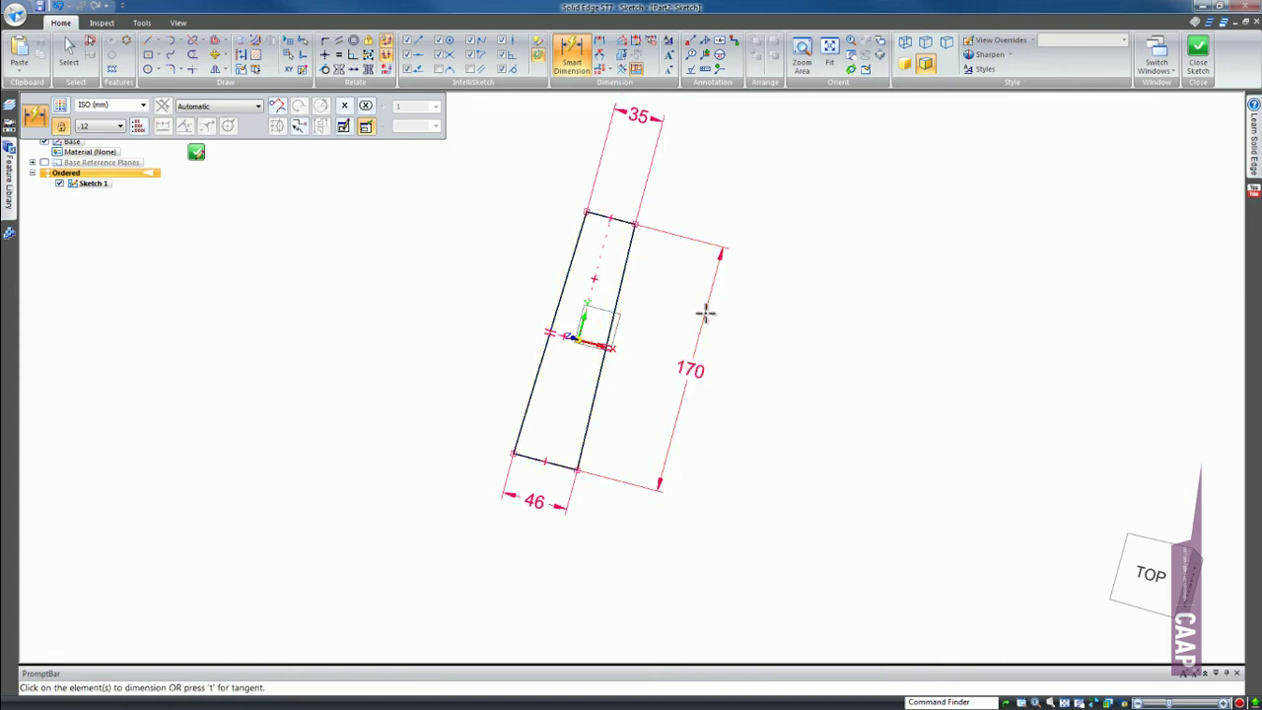
pyautogui.click(200, 158)
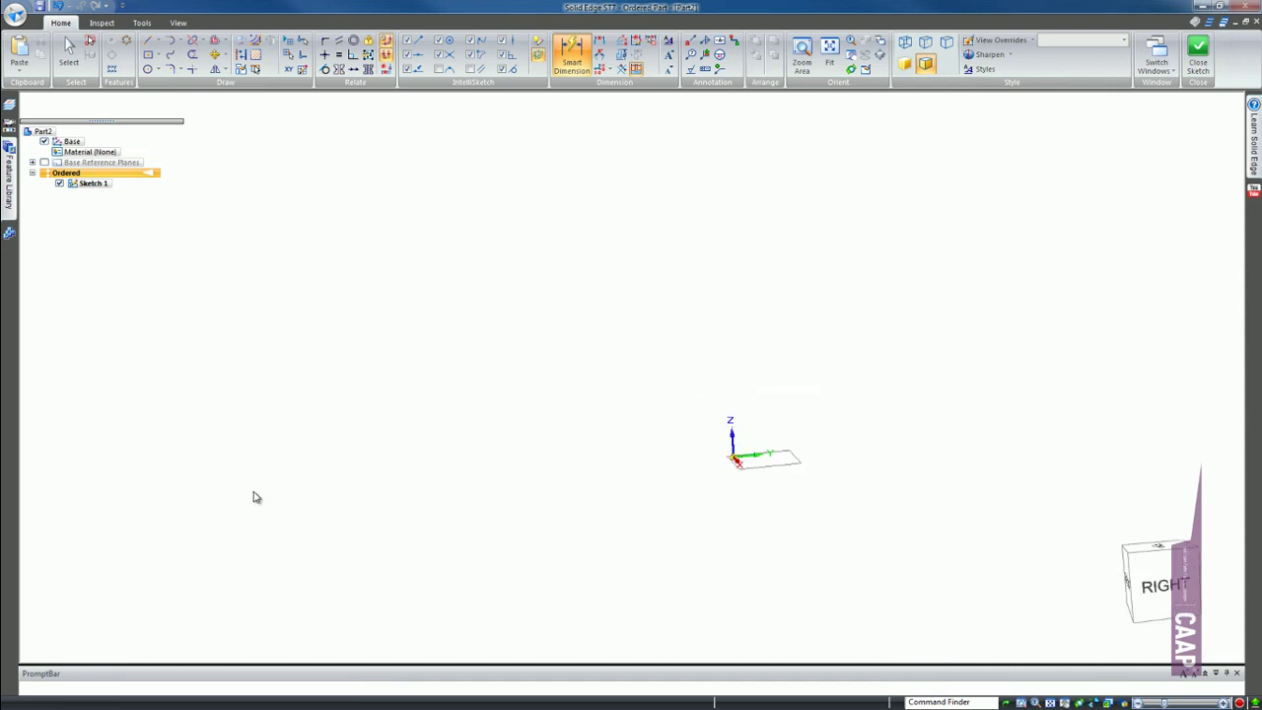
# Step: Start a new sketch on the side reference plane
pyautogui.click(121, 105)
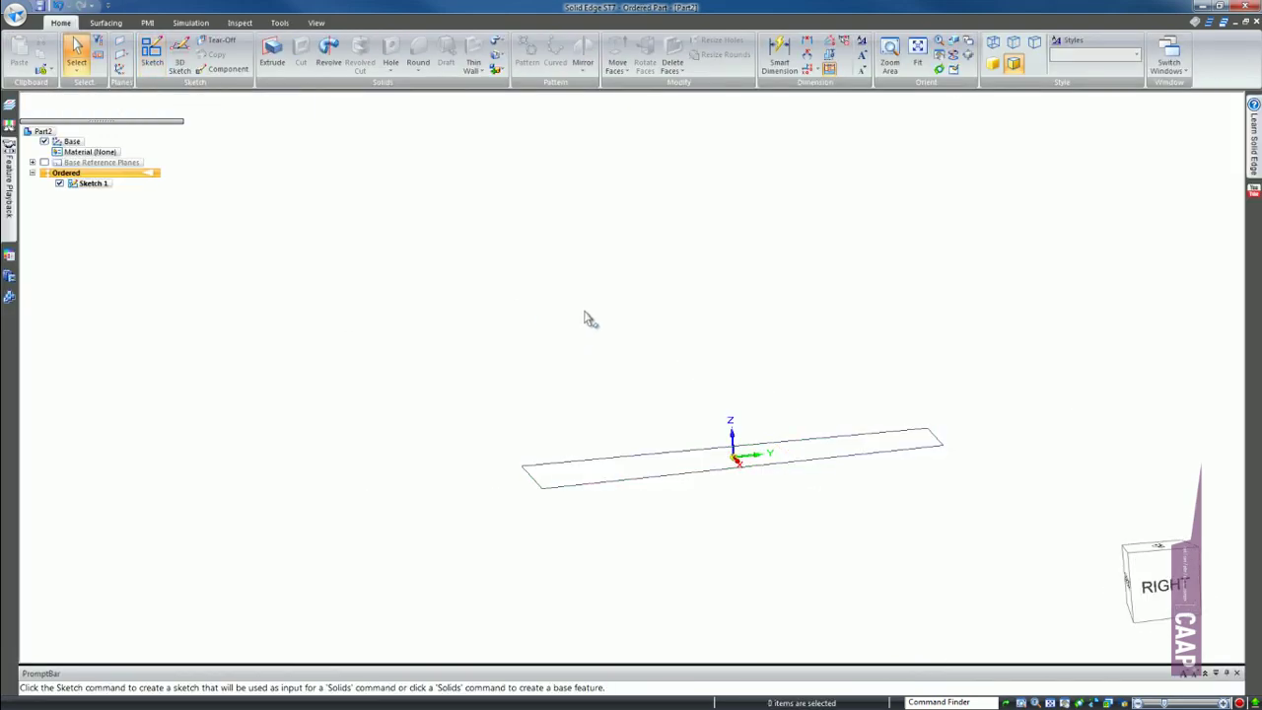
pyautogui.moveTo(586, 315)
pyautogui.mouseDown(button='middle')
pyautogui.moveTo(629, 368)
pyautogui.moveTo(594, 425)
pyautogui.moveTo(535, 392)
pyautogui.mouseUp(button='middle')
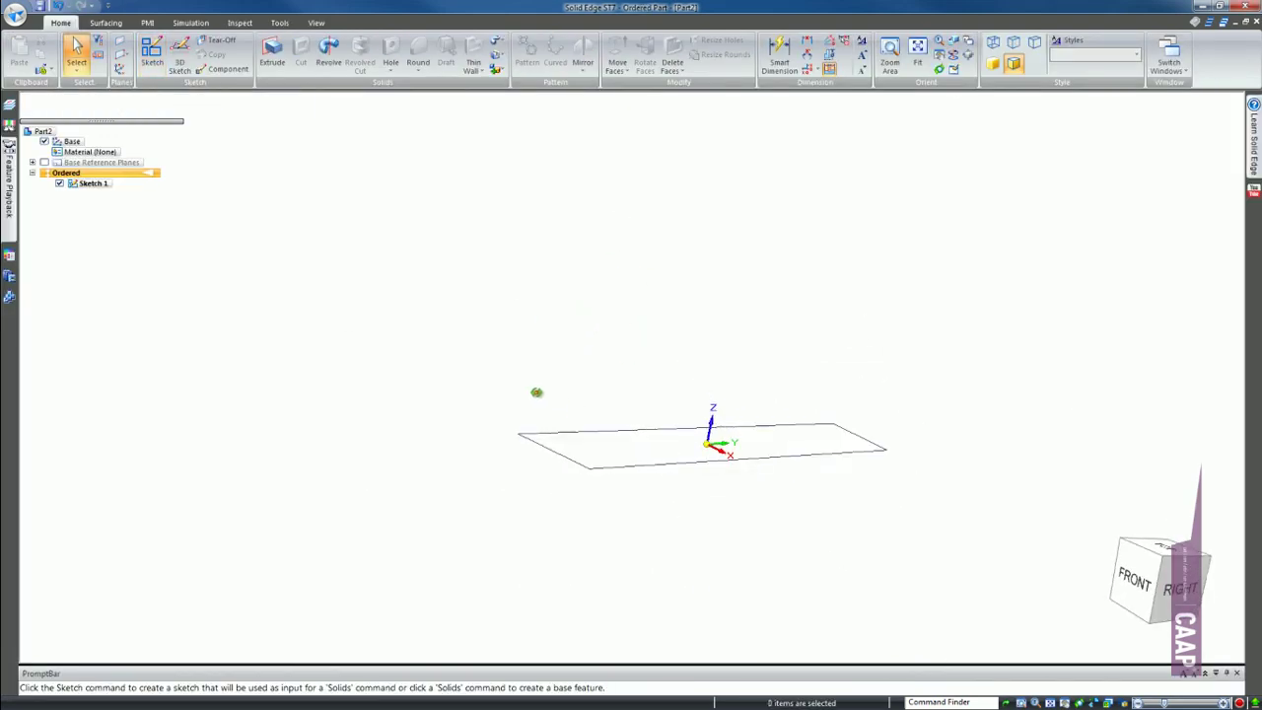
pyautogui.click(152, 51)
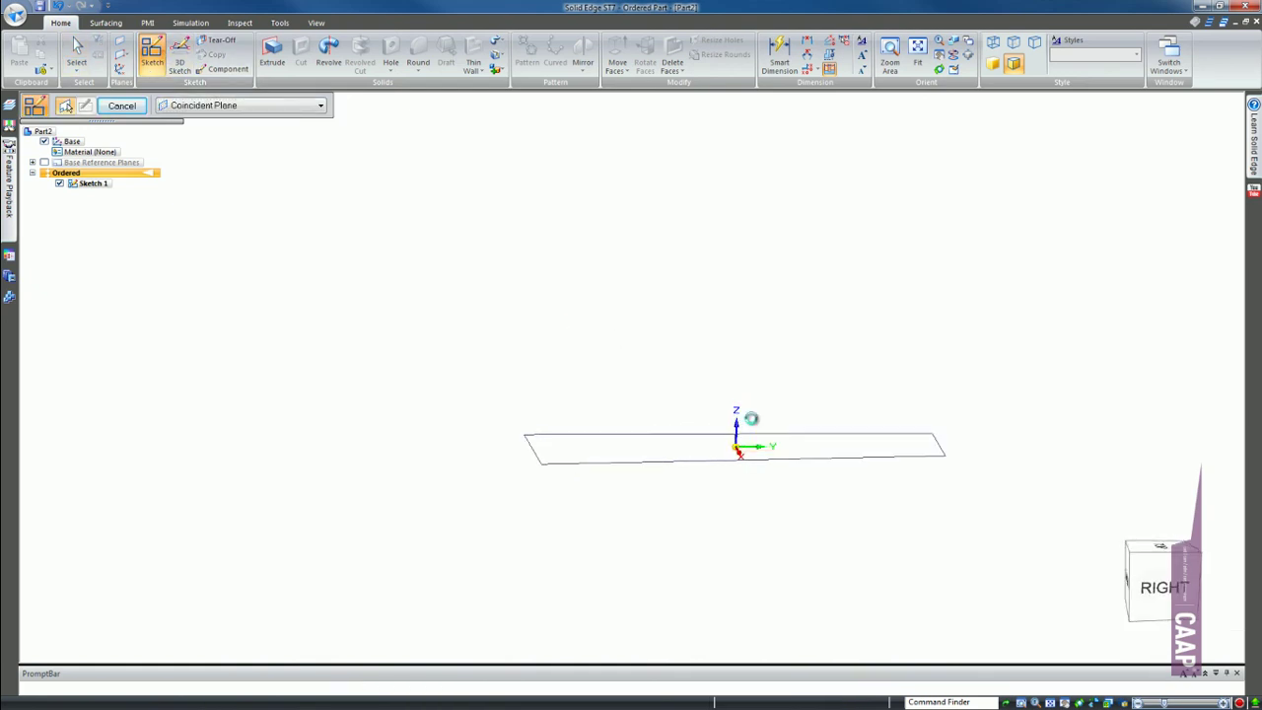
pyautogui.click(752, 432)
pyautogui.moveTo(486, 455)
pyautogui.mouseDown(button='middle')
pyautogui.moveTo(499, 437)
pyautogui.moveTo(508, 458)
pyautogui.mouseUp(button='middle')
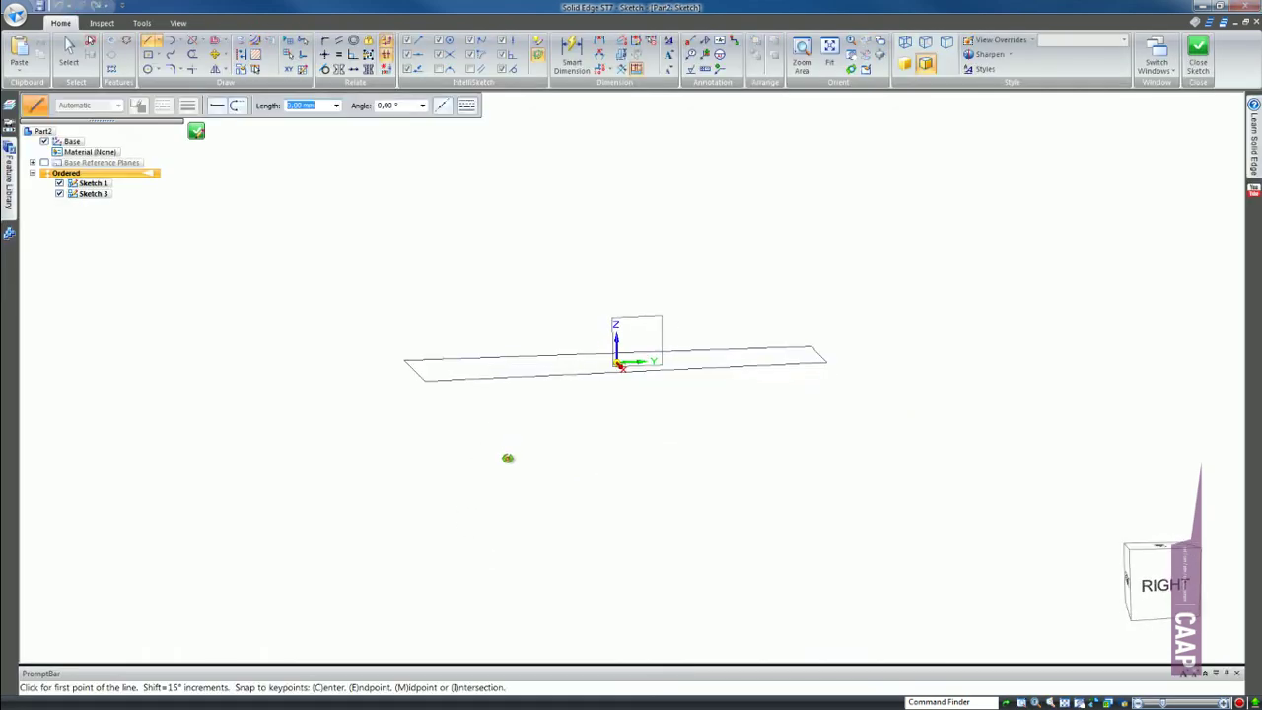
# Step: Draw a tall vertical line with a short foot line, and a short vertical line at the far right end
pyautogui.click(415, 371)
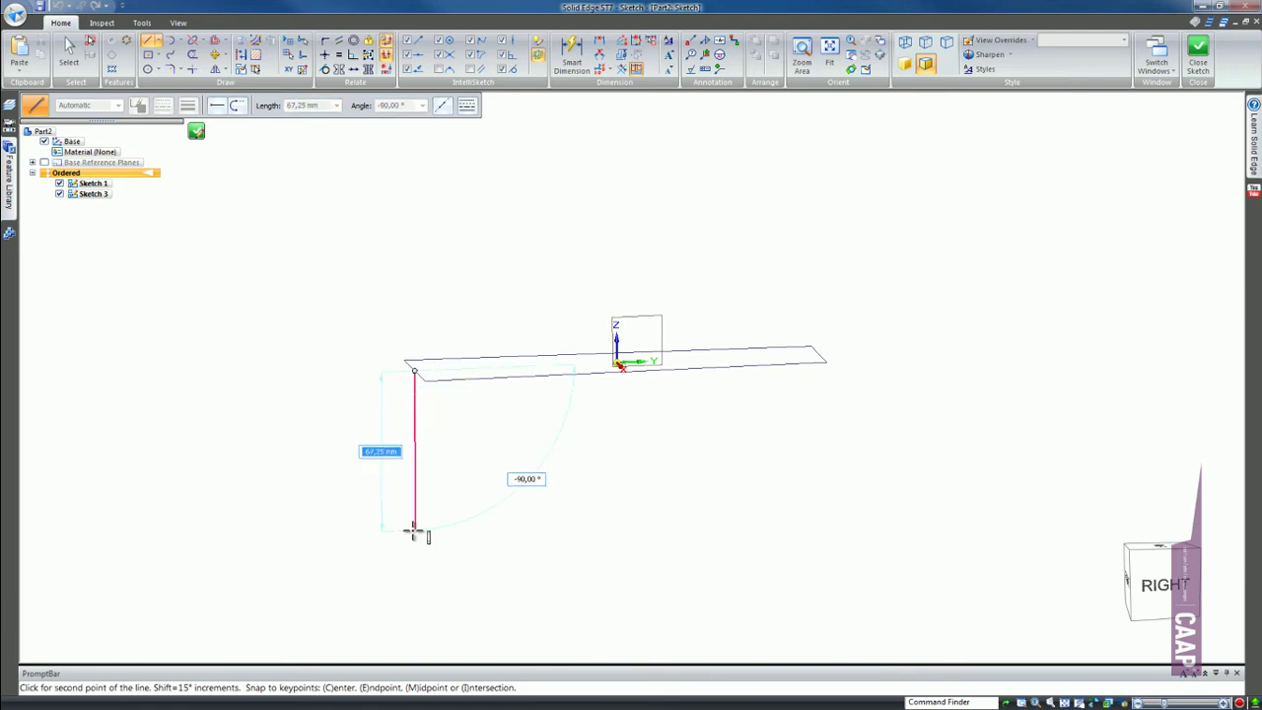
pyautogui.click(415, 477)
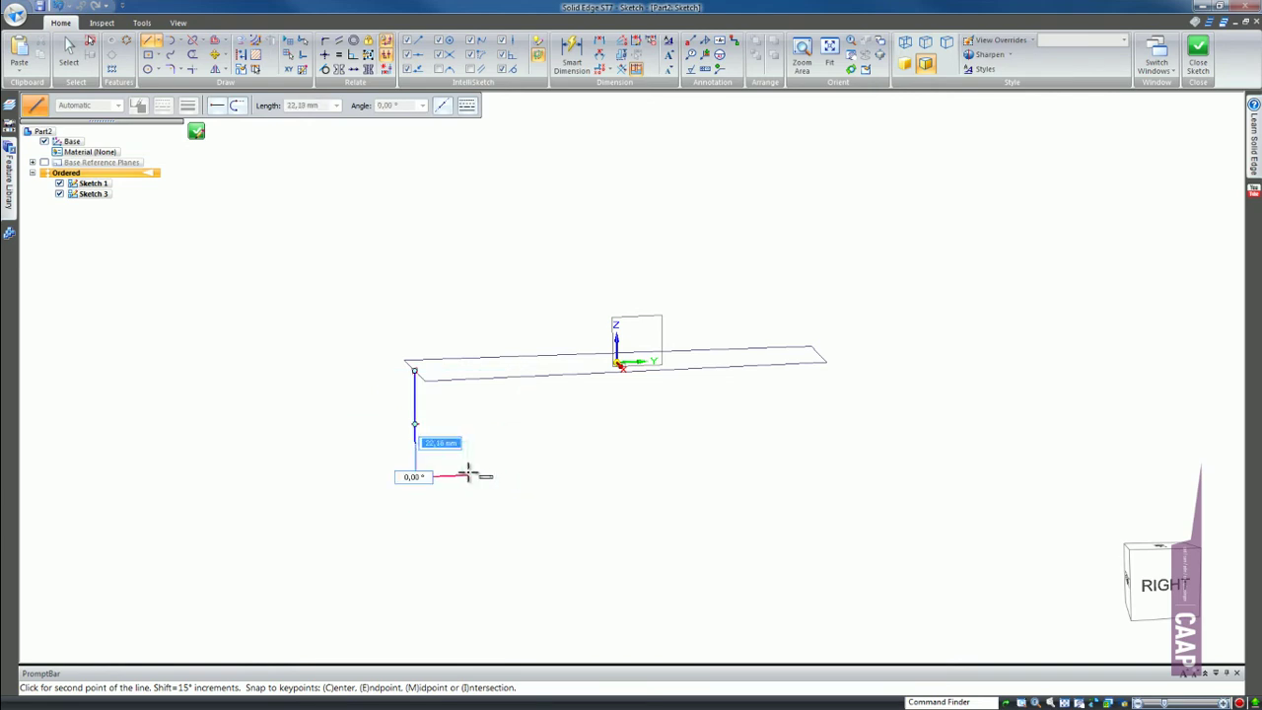
pyautogui.click(462, 476)
pyautogui.press('Escape')
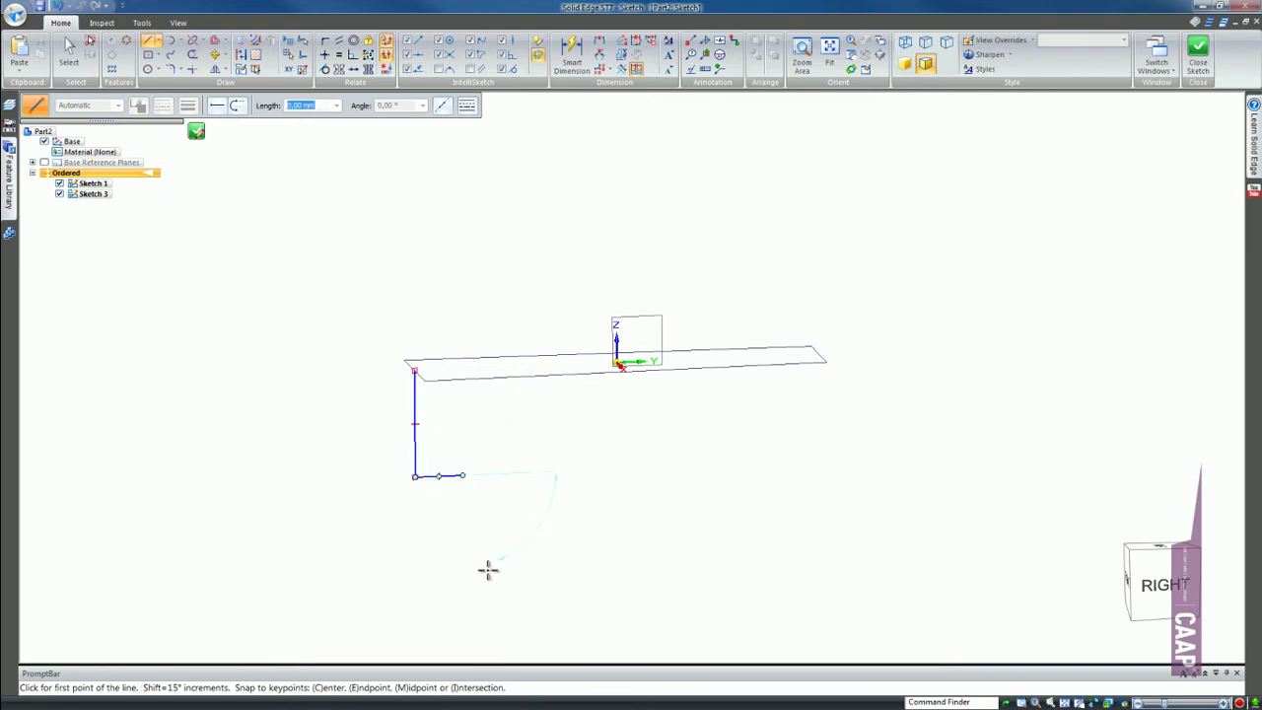
pyautogui.click(818, 353)
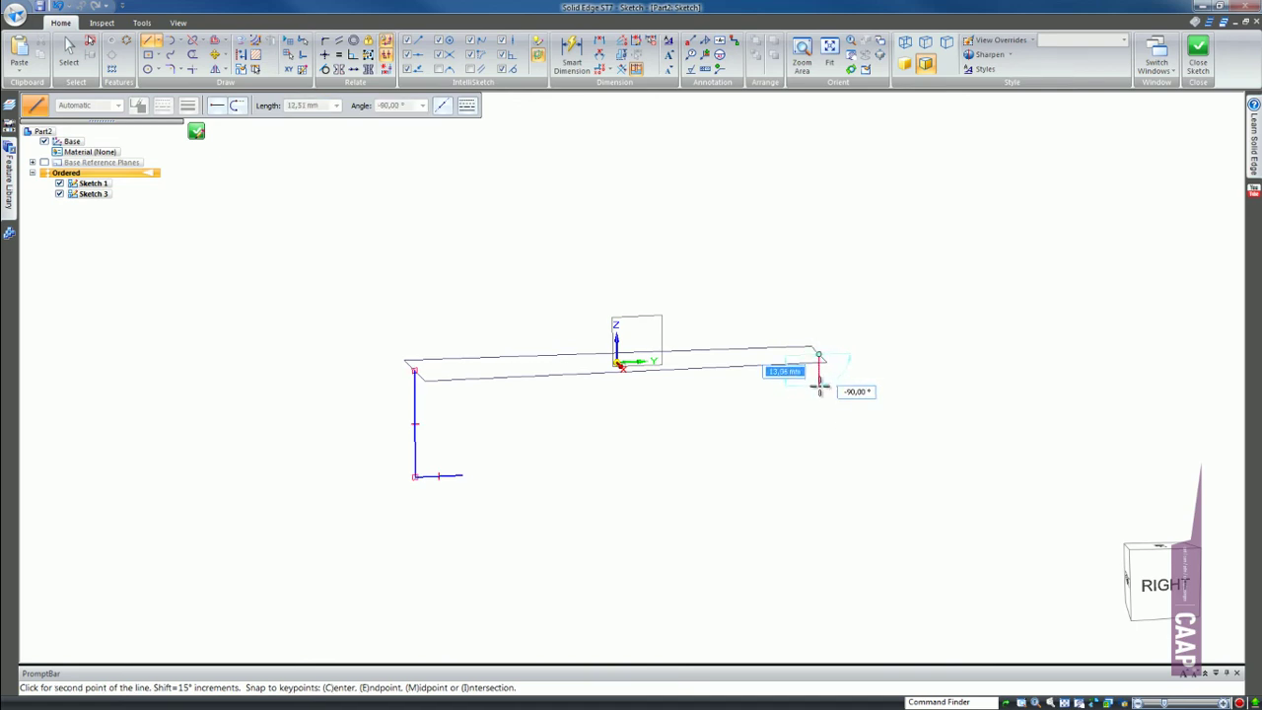
pyautogui.click(818, 384)
pyautogui.rightClick(734, 488)
# Step: Dimension the tall line to 49, the foot line to 20 and the right-hand line to 13
pyautogui.click(572, 55)
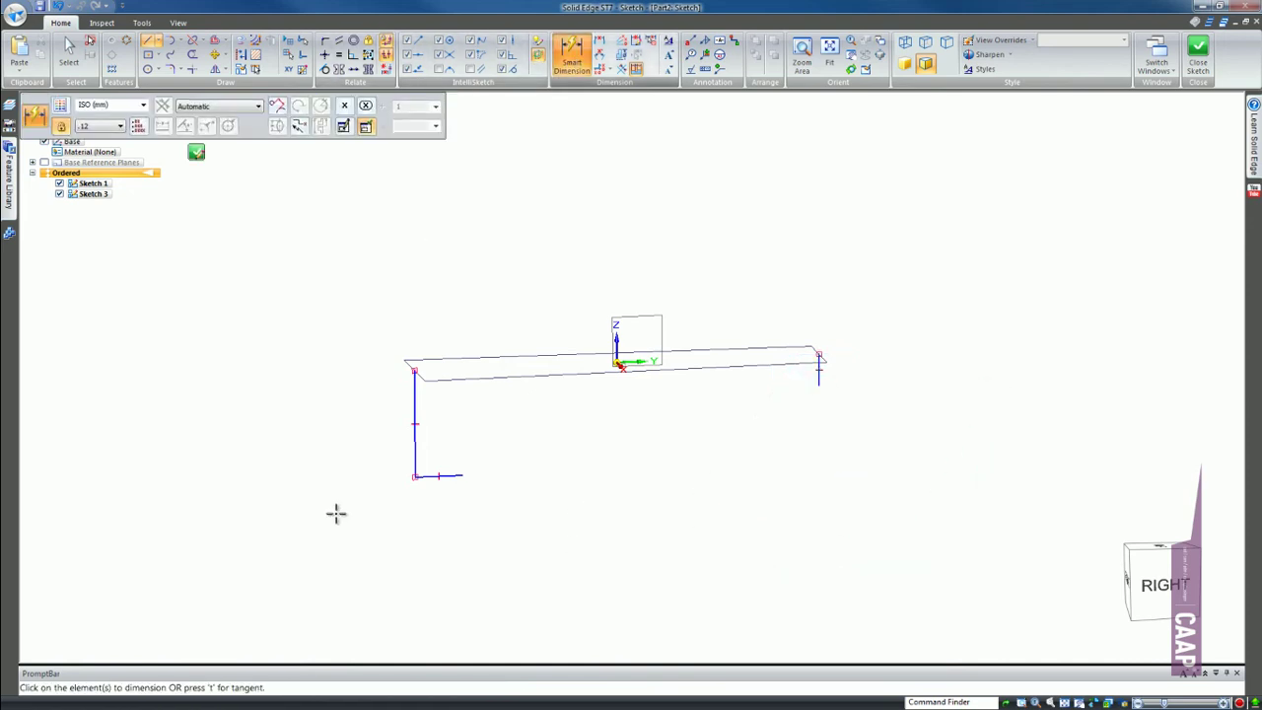
pyautogui.click(414, 419)
pyautogui.click(338, 449)
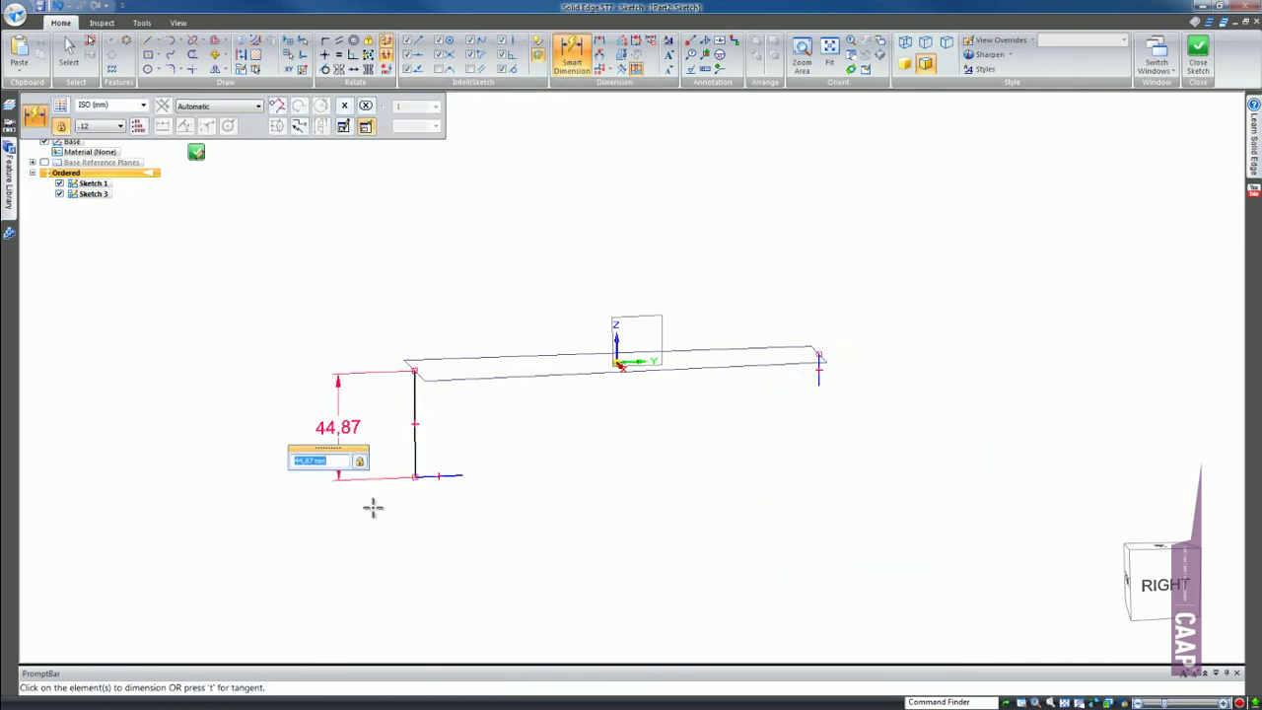
pyautogui.write('49')
pyautogui.press('Return')
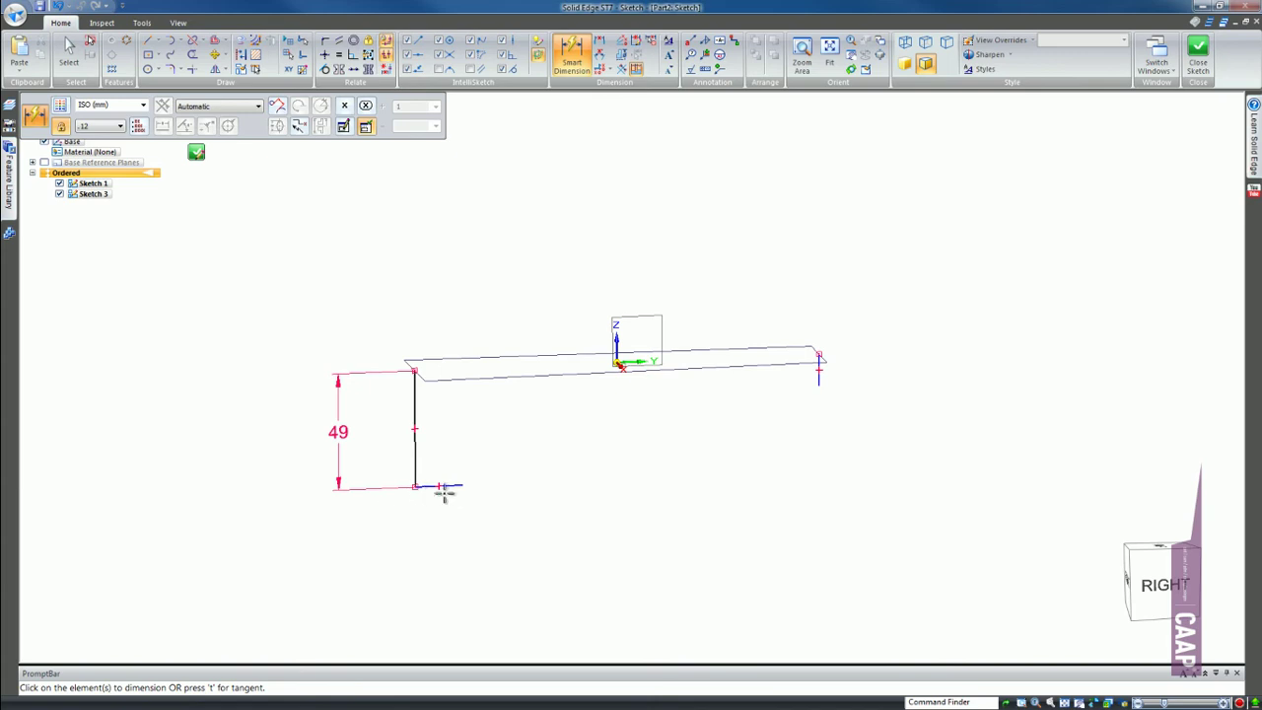
pyautogui.click(450, 485)
pyautogui.click(439, 522)
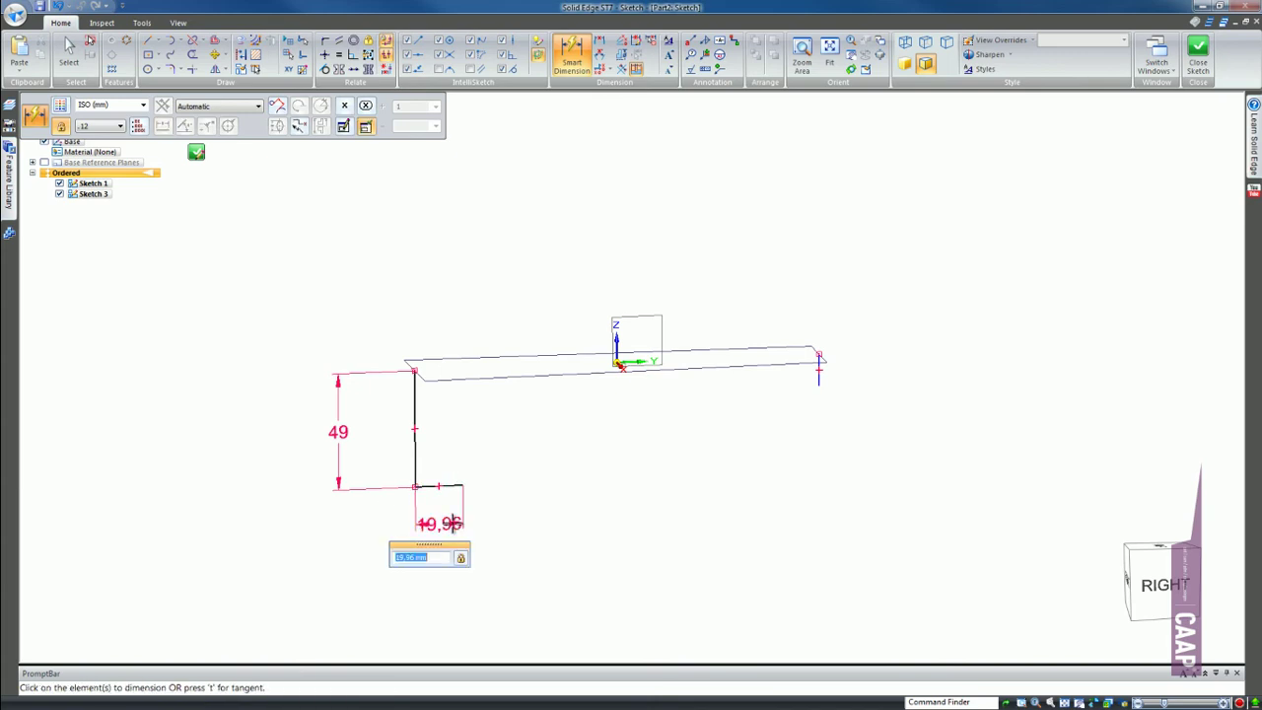
pyautogui.write('20')
pyautogui.press('Return')
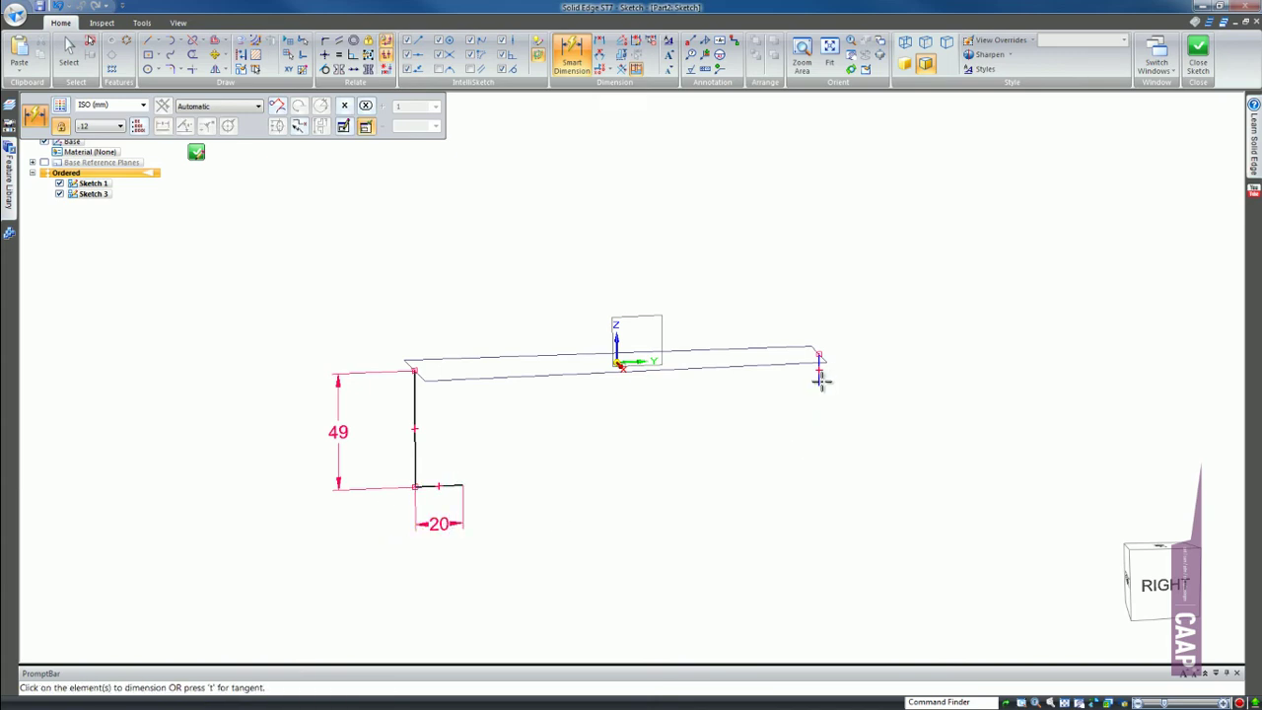
pyautogui.click(820, 379)
pyautogui.click(867, 382)
pyautogui.press('Return')
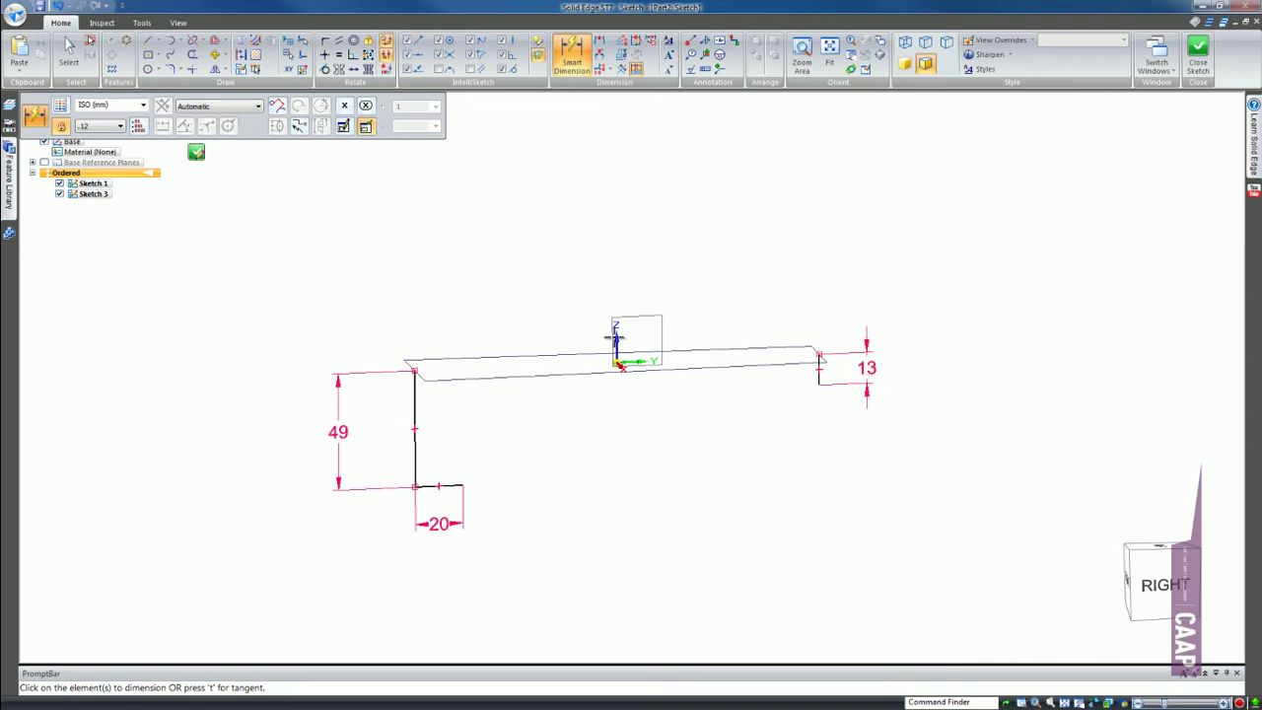
# Step: Draw a freeform curve from the end of the foot line to the right-hand 13-high line
pyautogui.click(172, 57)
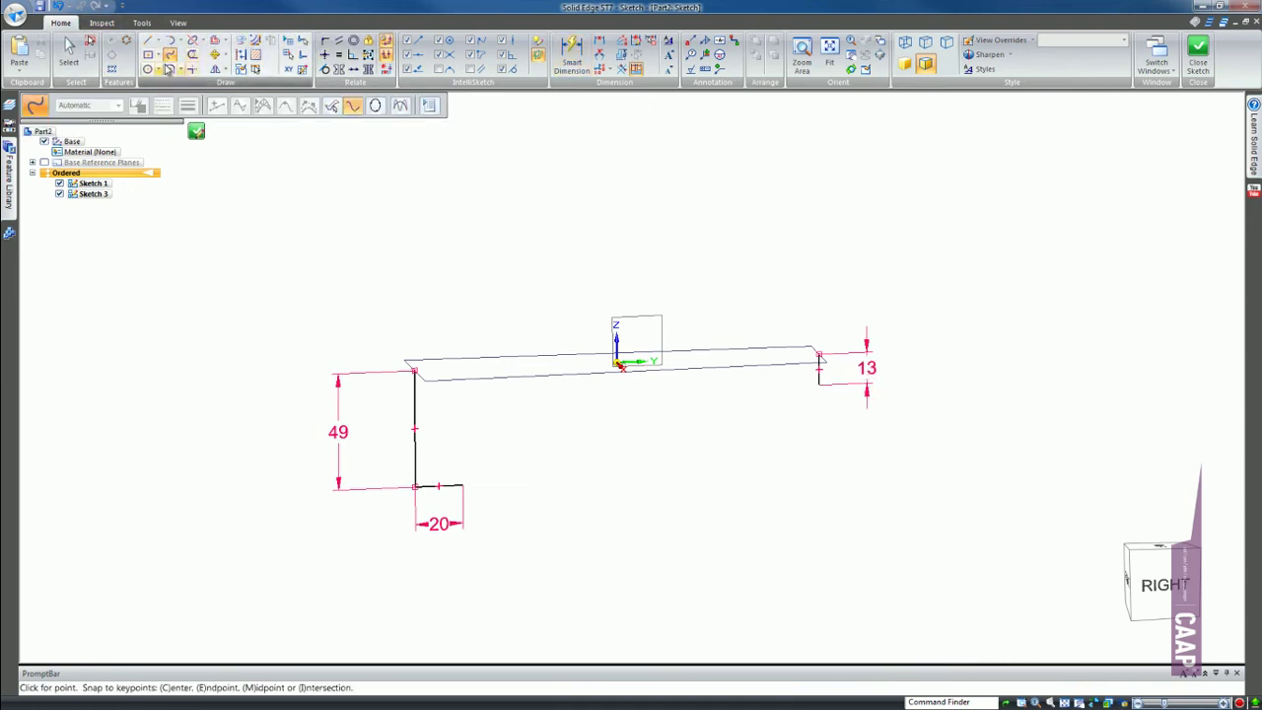
pyautogui.click(462, 485)
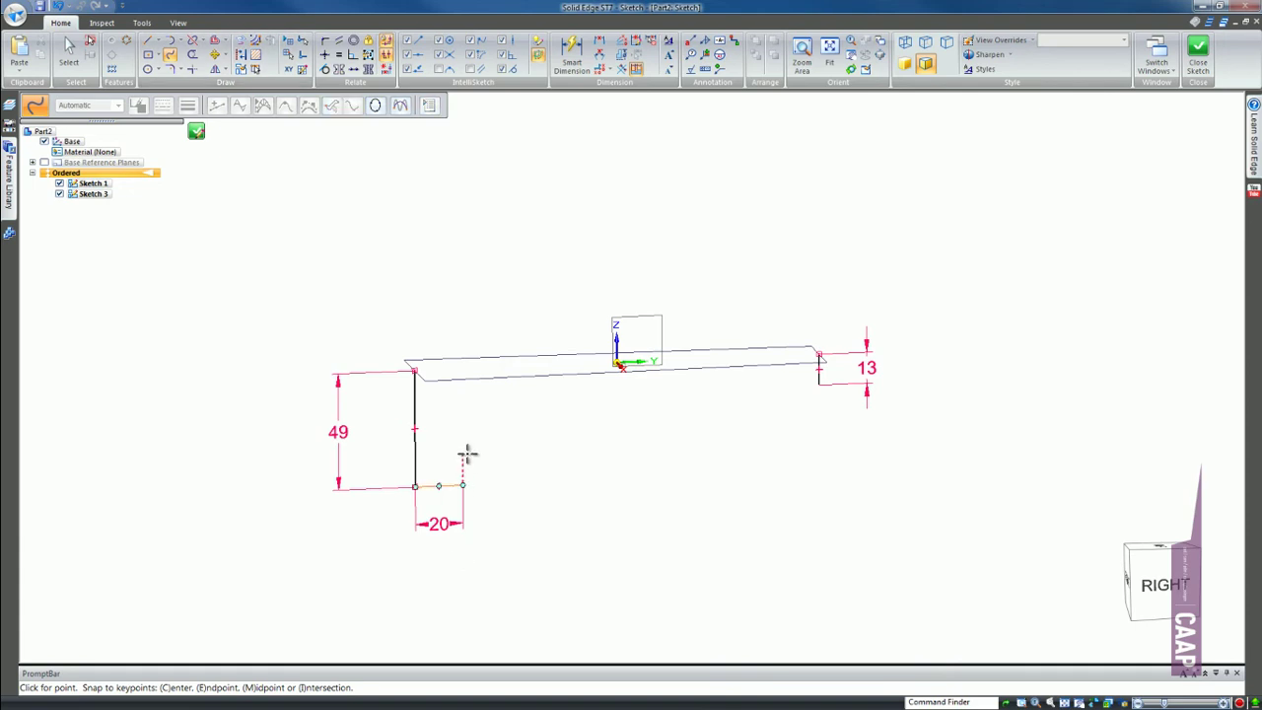
pyautogui.moveTo(470, 451)
pyautogui.mouseDown()
pyautogui.moveTo(814, 389)
pyautogui.moveTo(818, 378)
pyautogui.mouseUp()
pyautogui.scroll(-2, 564, 463)
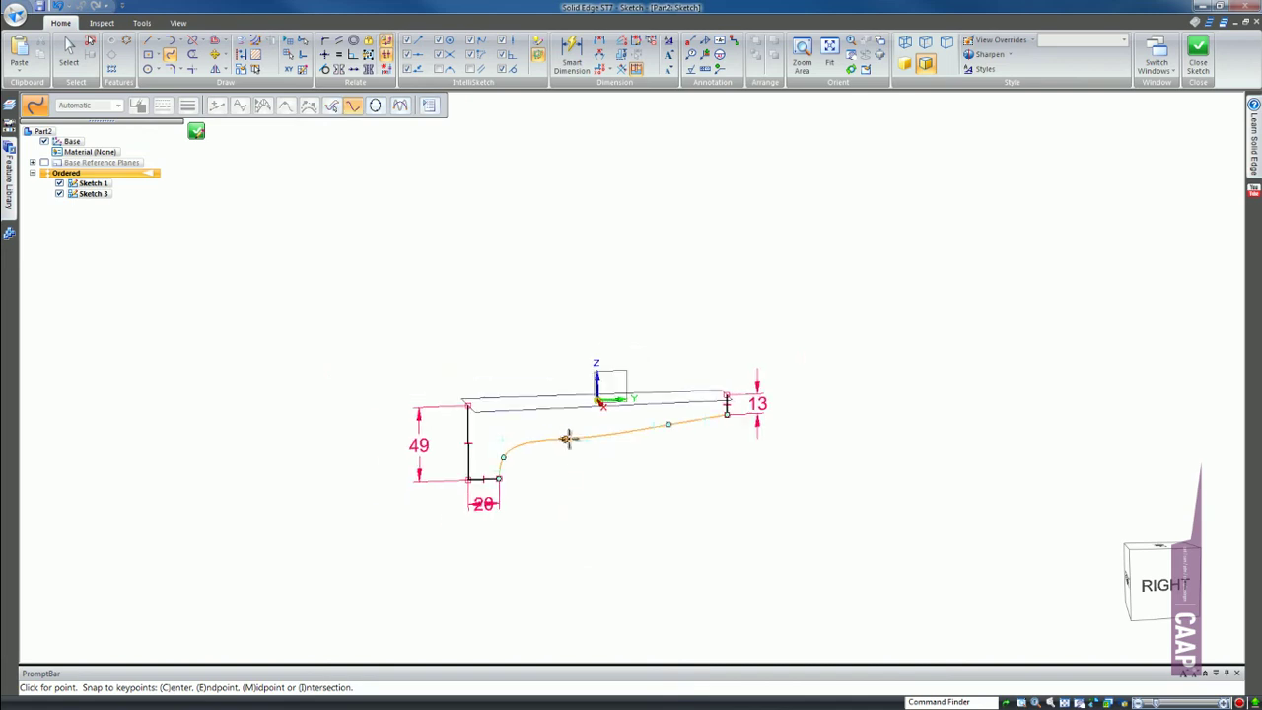
pyautogui.scroll(3, 520, 445)
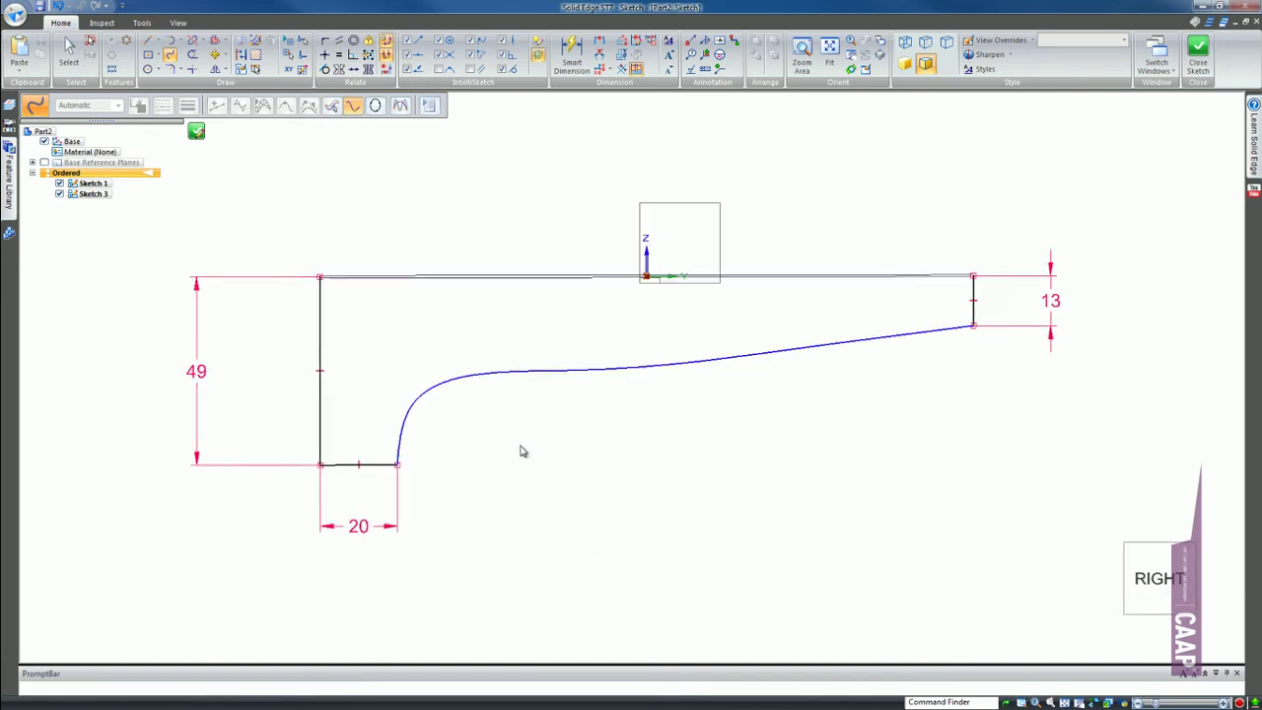
pyautogui.scroll(1, 502, 306)
pyautogui.scroll(1, 456, 335)
# Step: Drag the neck spline's control points to reshape its middle and right-hand parts
pyautogui.click(69, 50)
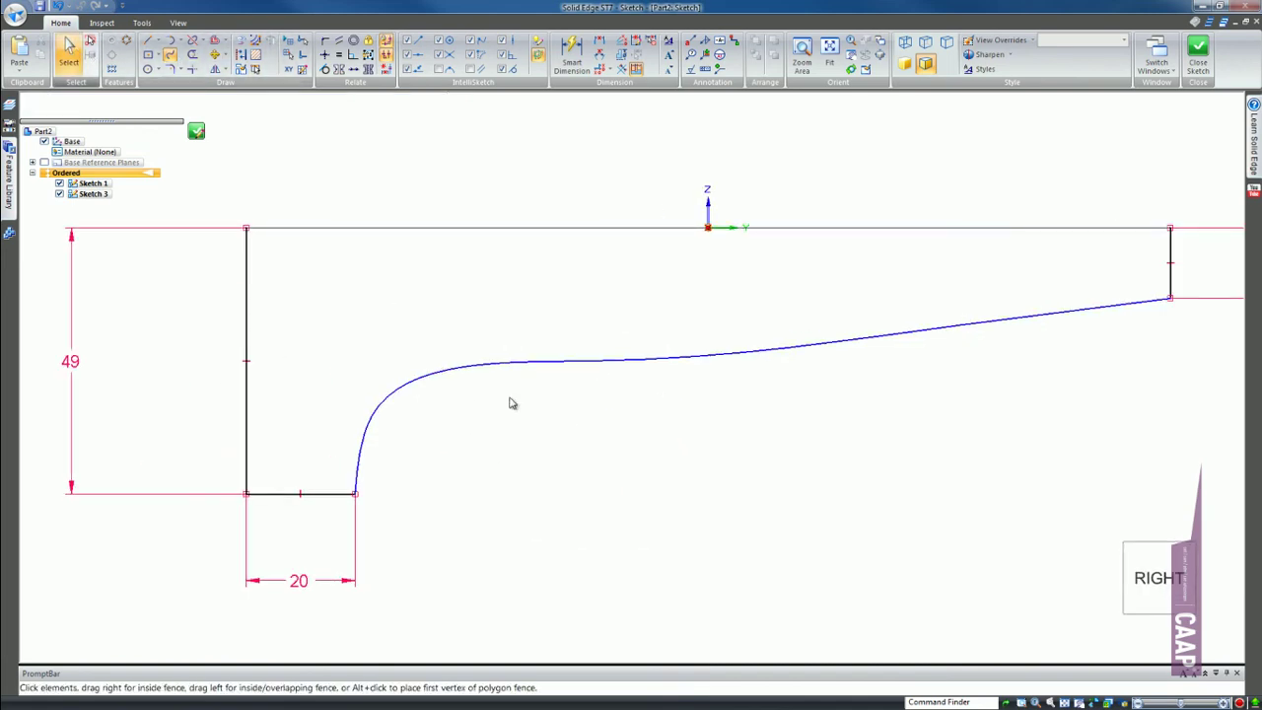
pyautogui.click(676, 361)
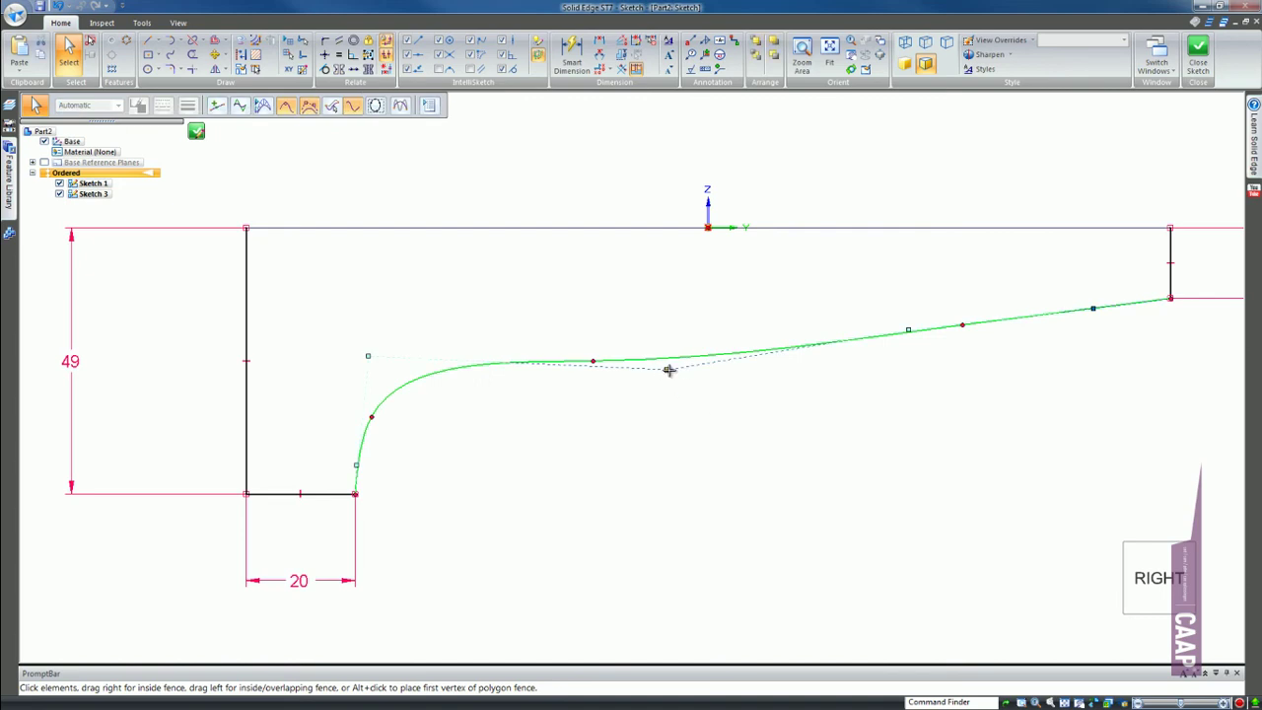
pyautogui.moveTo(669, 370); pyautogui.dragTo(656, 324)
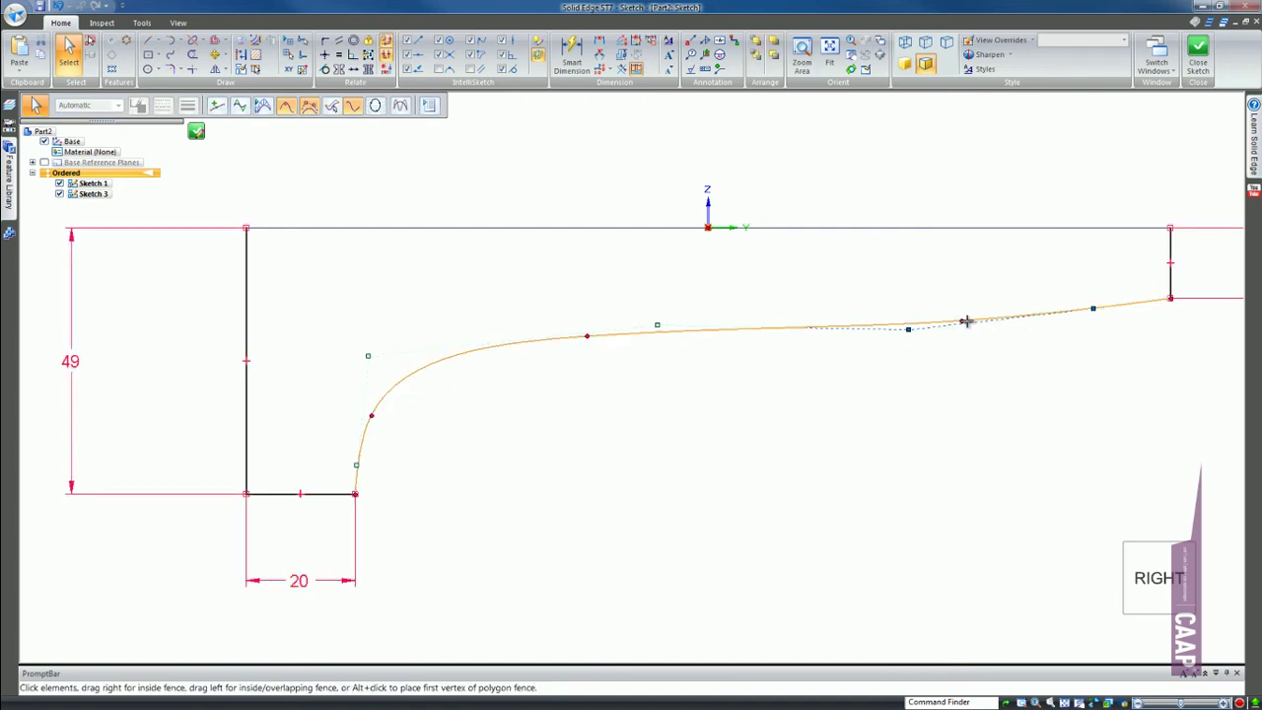
pyautogui.moveTo(966, 321); pyautogui.dragTo(916, 318)
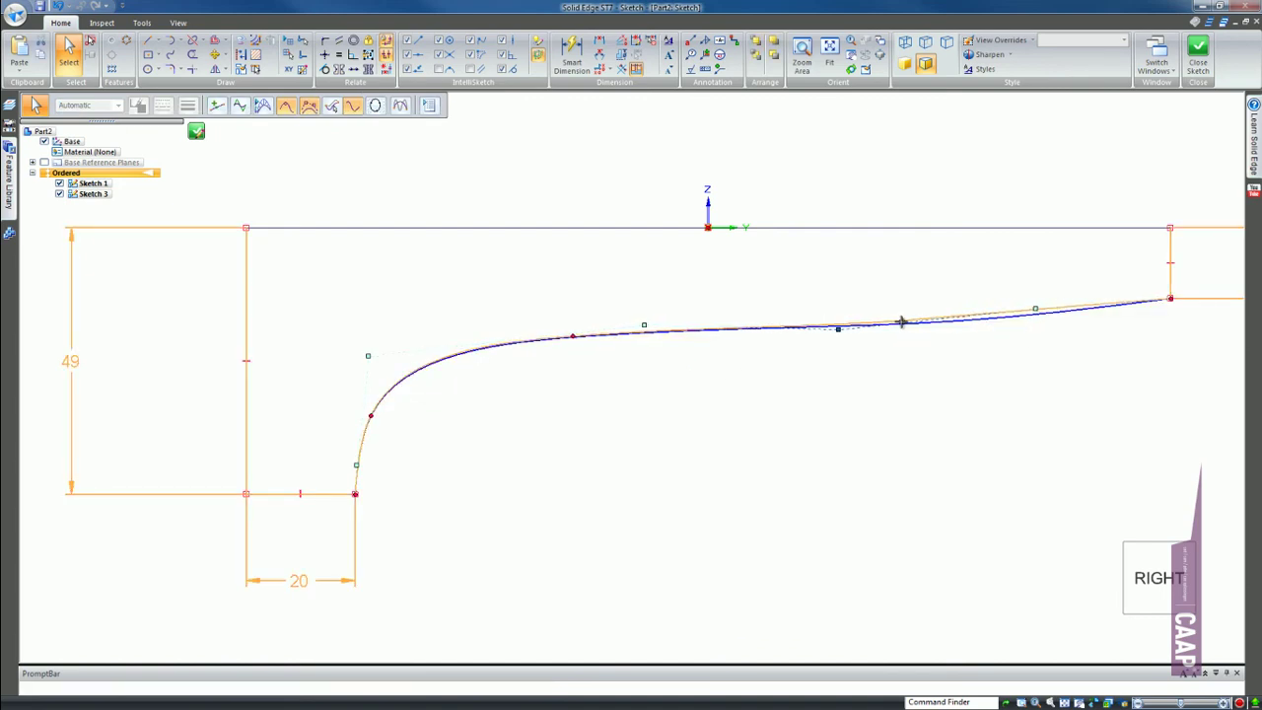
pyautogui.press('Escape')
pyautogui.click(600, 344)
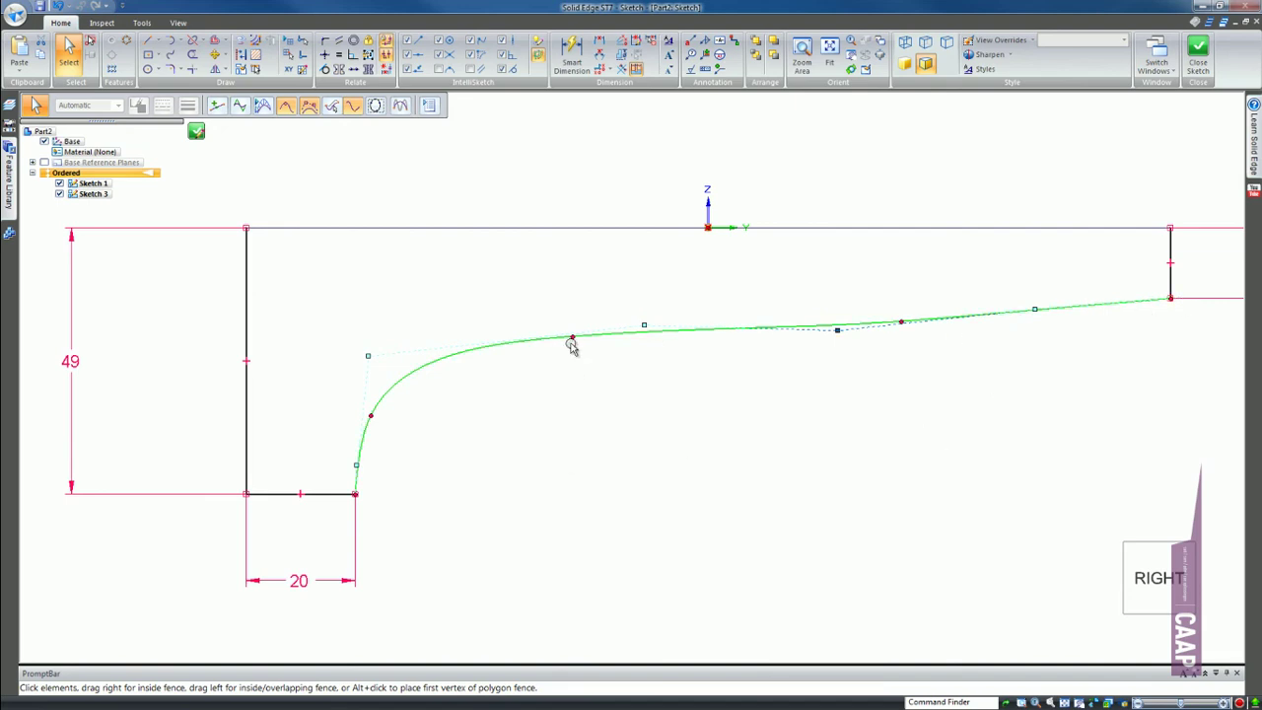
pyautogui.moveTo(572, 345); pyautogui.dragTo(583, 335)
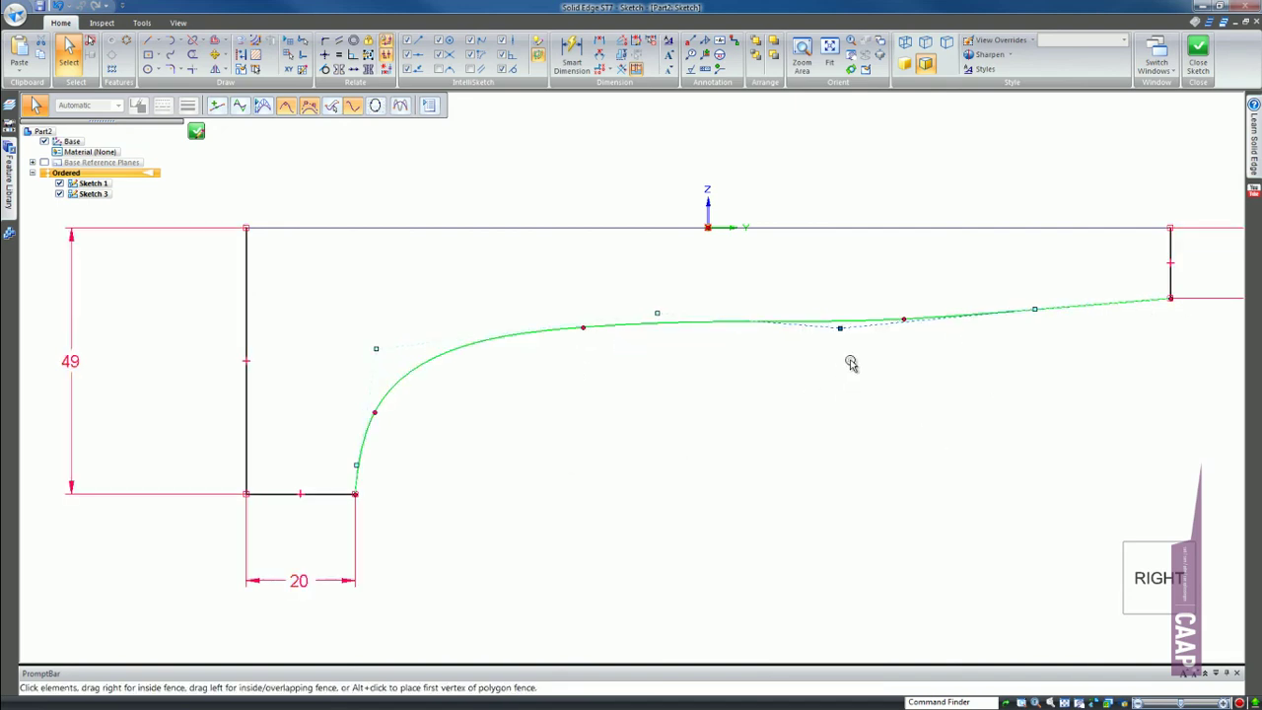
pyautogui.moveTo(845, 330); pyautogui.dragTo(800, 313)
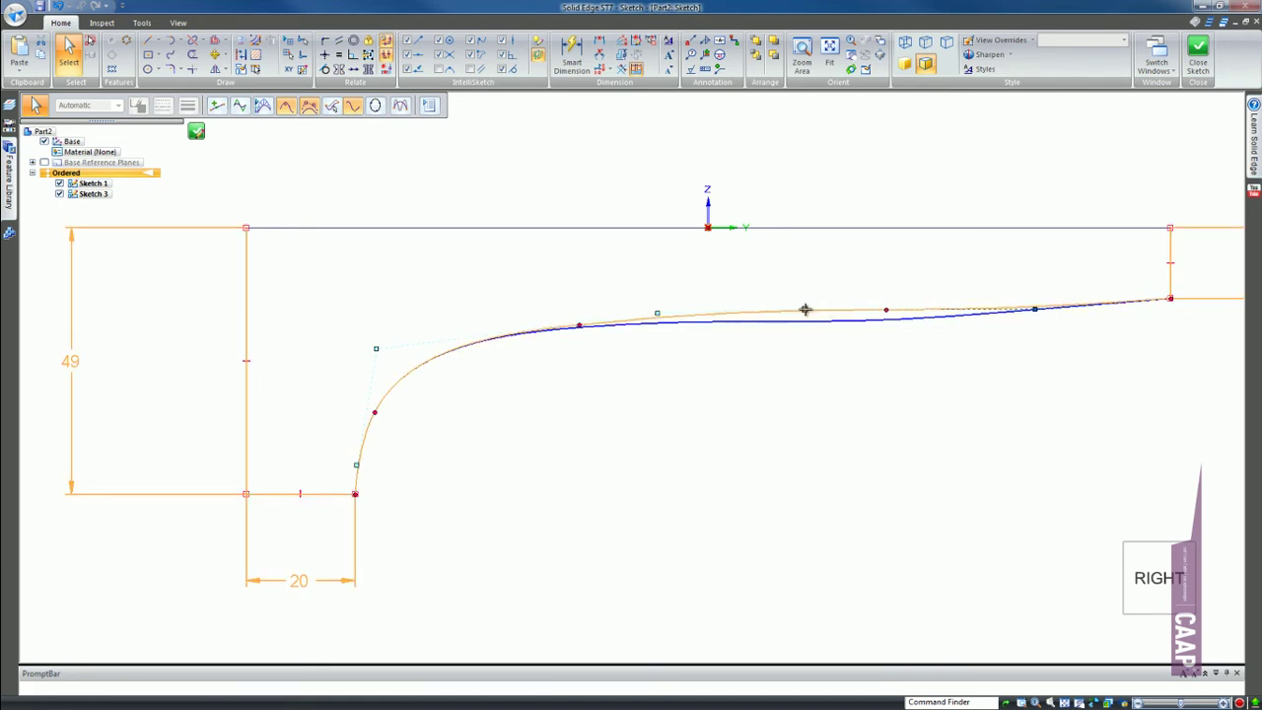
pyautogui.moveTo(800, 313); pyautogui.dragTo(790, 318)
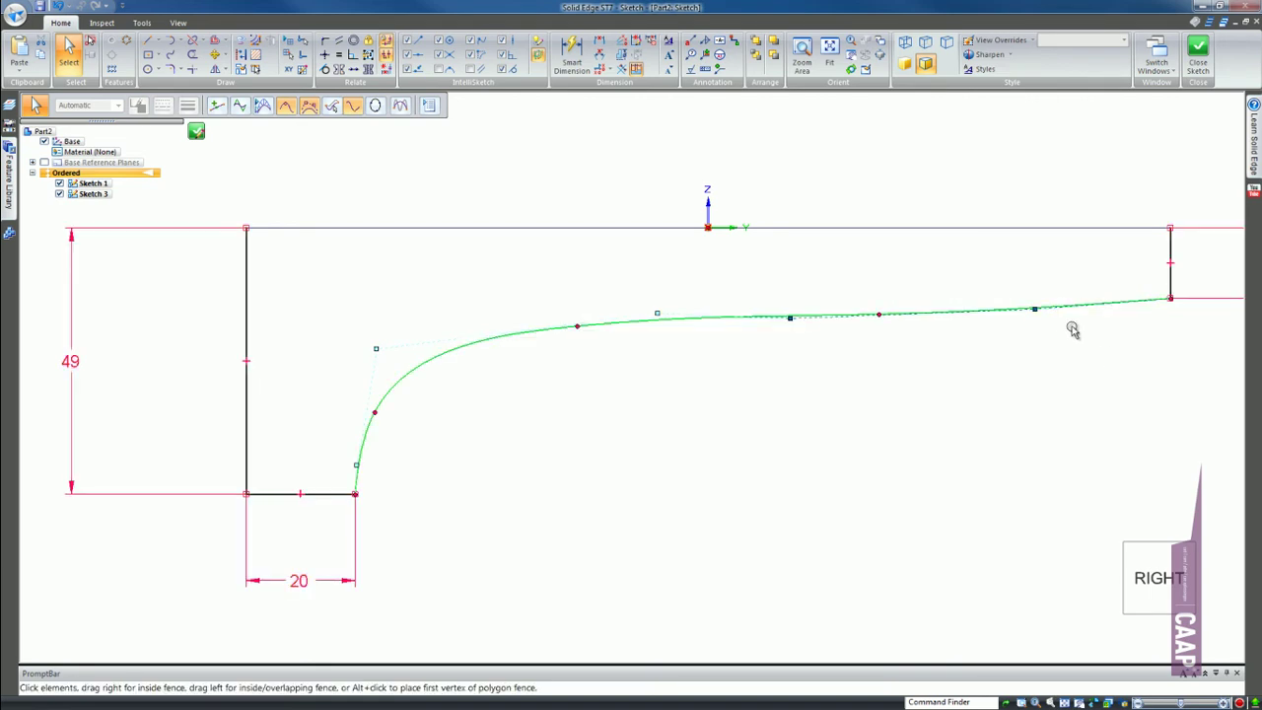
pyautogui.moveTo(1033, 310); pyautogui.dragTo(1028, 307)
# Step: Fine-tune the spline points near the middle and the heel for a smooth sweep
pyautogui.click(884, 317)
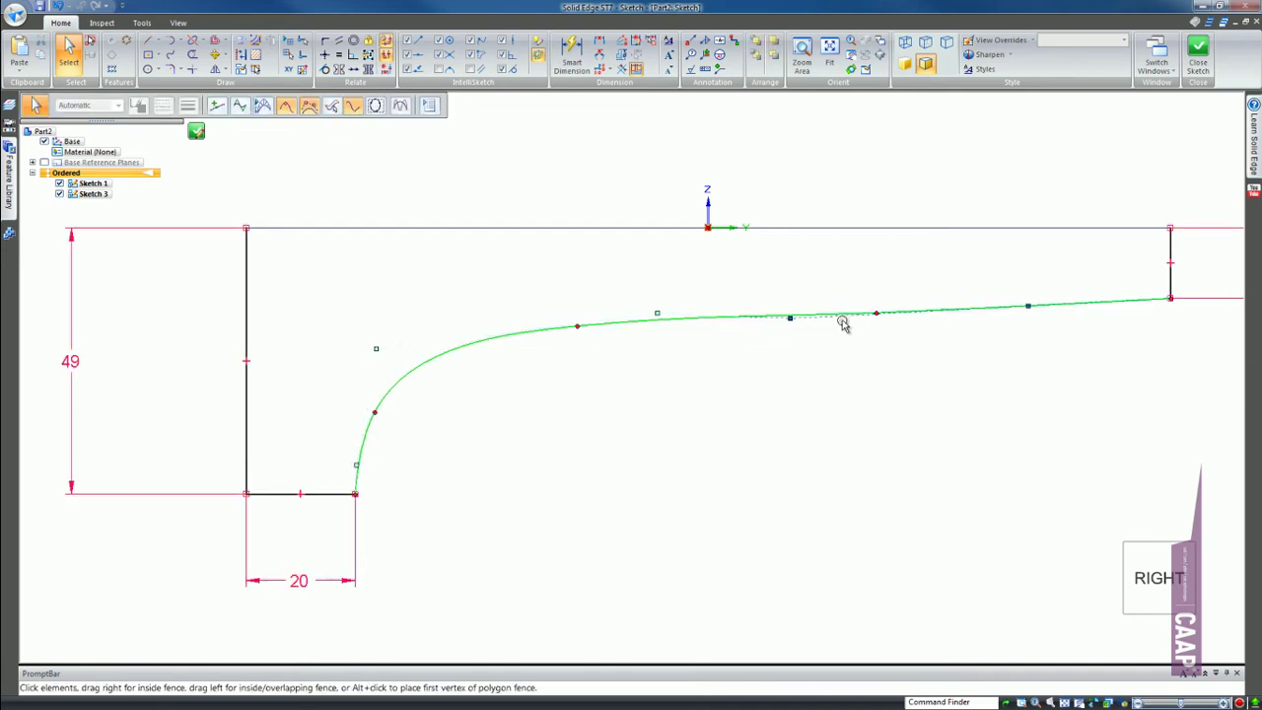
pyautogui.moveTo(839, 321)
pyautogui.mouseDown()
pyautogui.moveTo(867, 312)
pyautogui.moveTo(845, 310)
pyautogui.mouseUp()
pyautogui.scroll(-2, 477, 275)
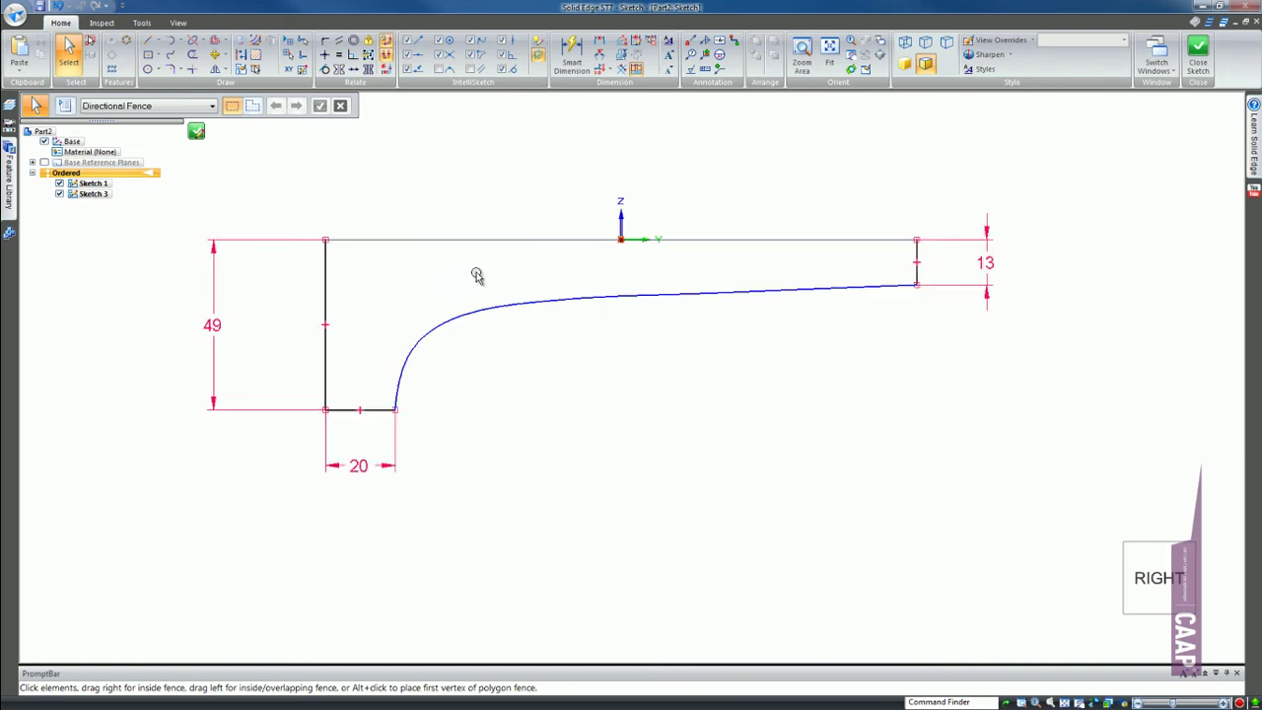
pyautogui.scroll(1, 362, 321)
pyautogui.click(443, 329)
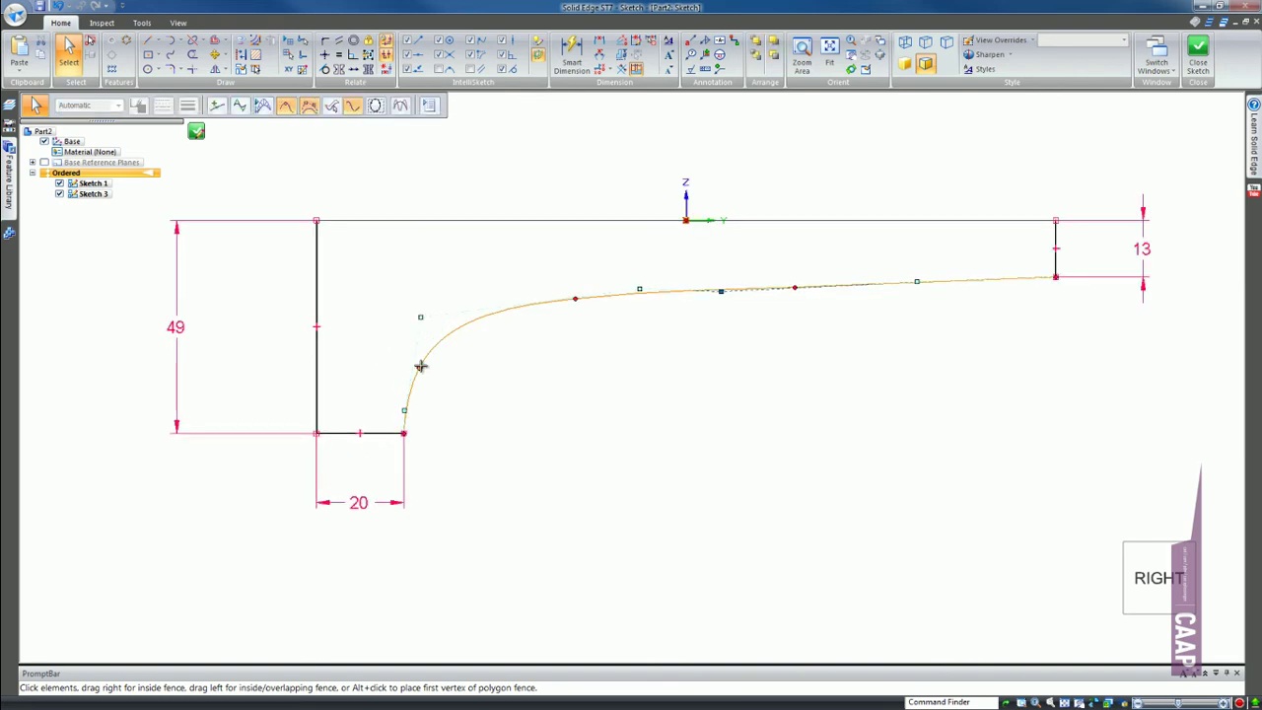
pyautogui.moveTo(417, 365); pyautogui.dragTo(420, 355)
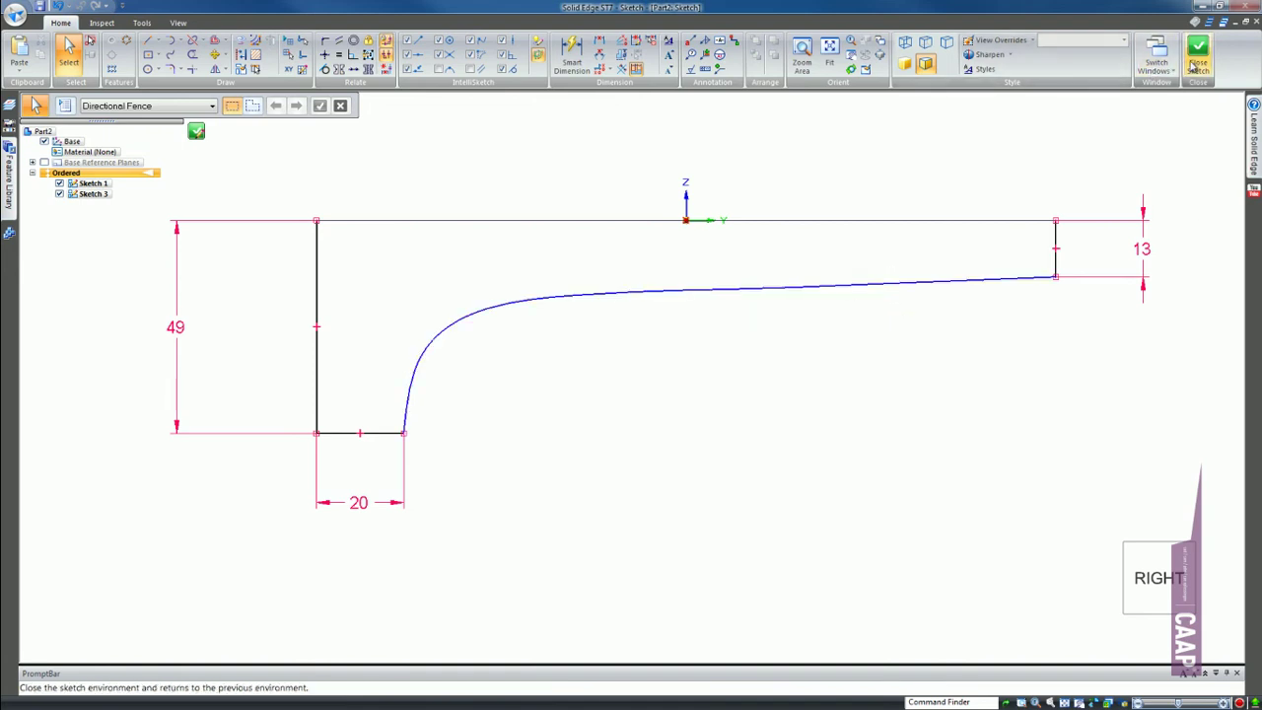
# Step: Draw the straight top edge across the profile from its left corner to its right corner
pyautogui.click(148, 41)
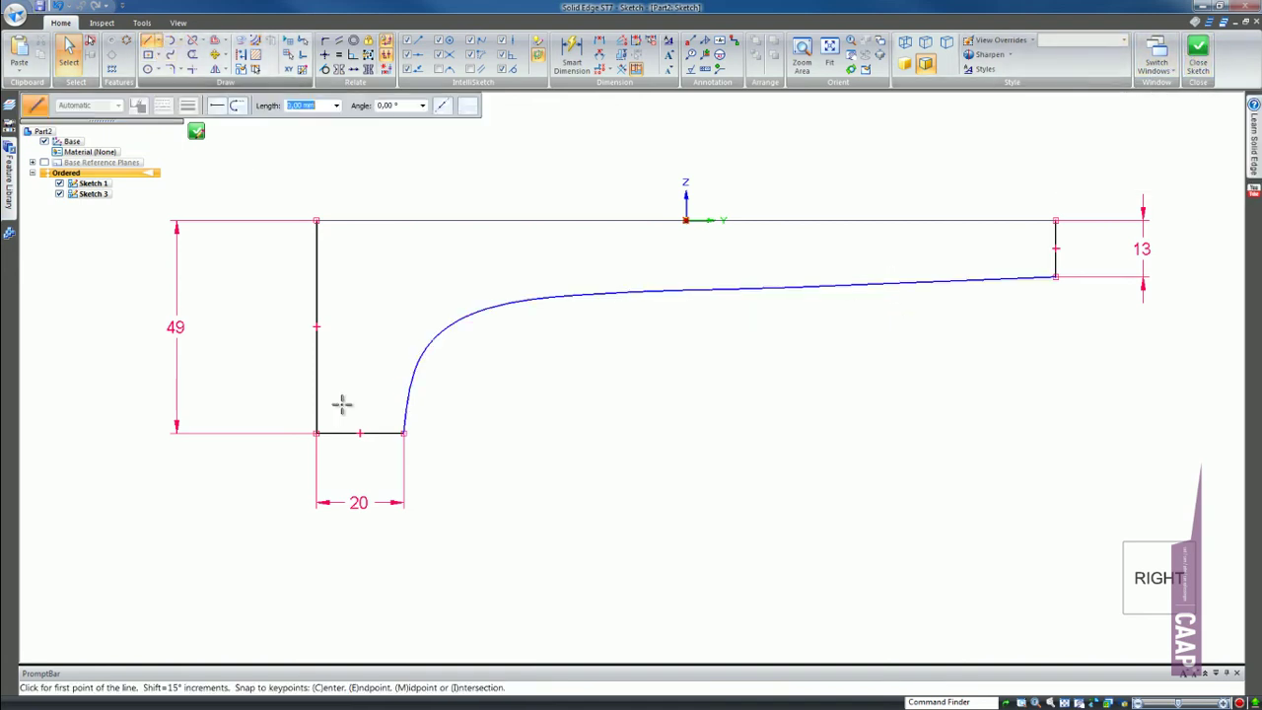
pyautogui.click(317, 220)
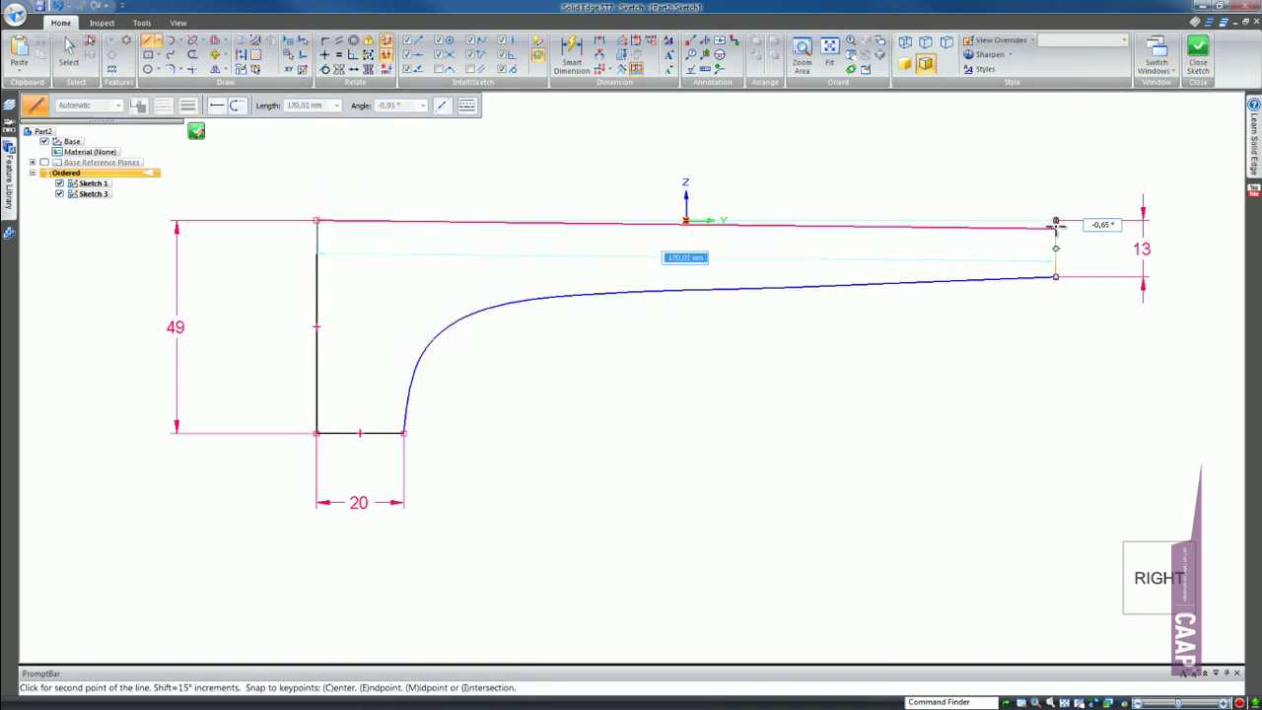
pyautogui.click(1055, 220)
pyautogui.rightClick(1010, 172)
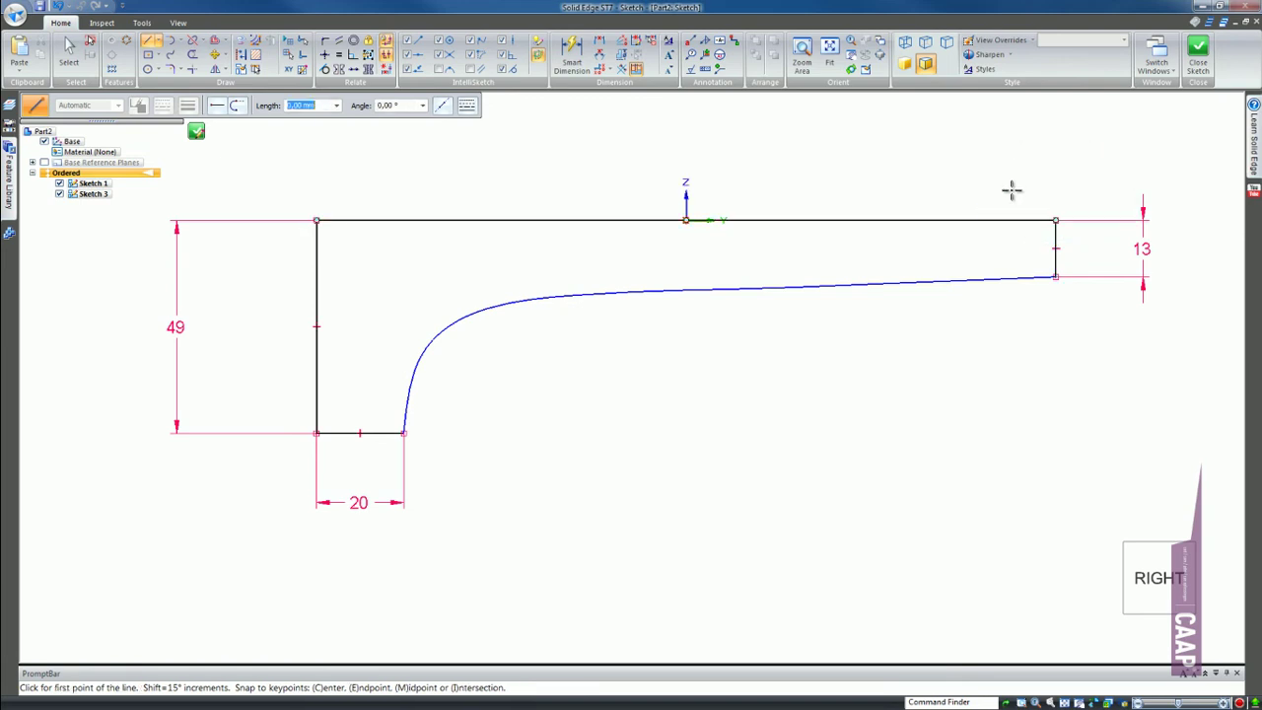
# Step: Close and finish Sketch 3, then orbit the part into a tilted 3D view
pyautogui.click(1197, 49)
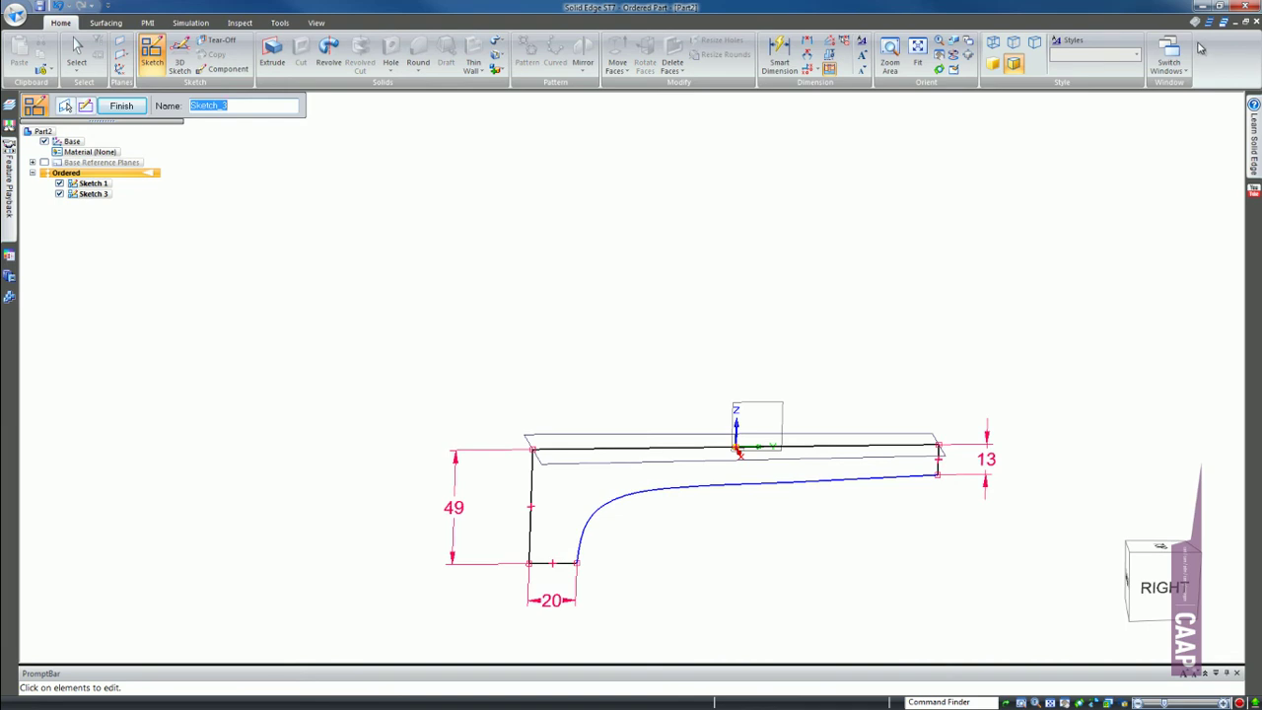
pyautogui.click(121, 106)
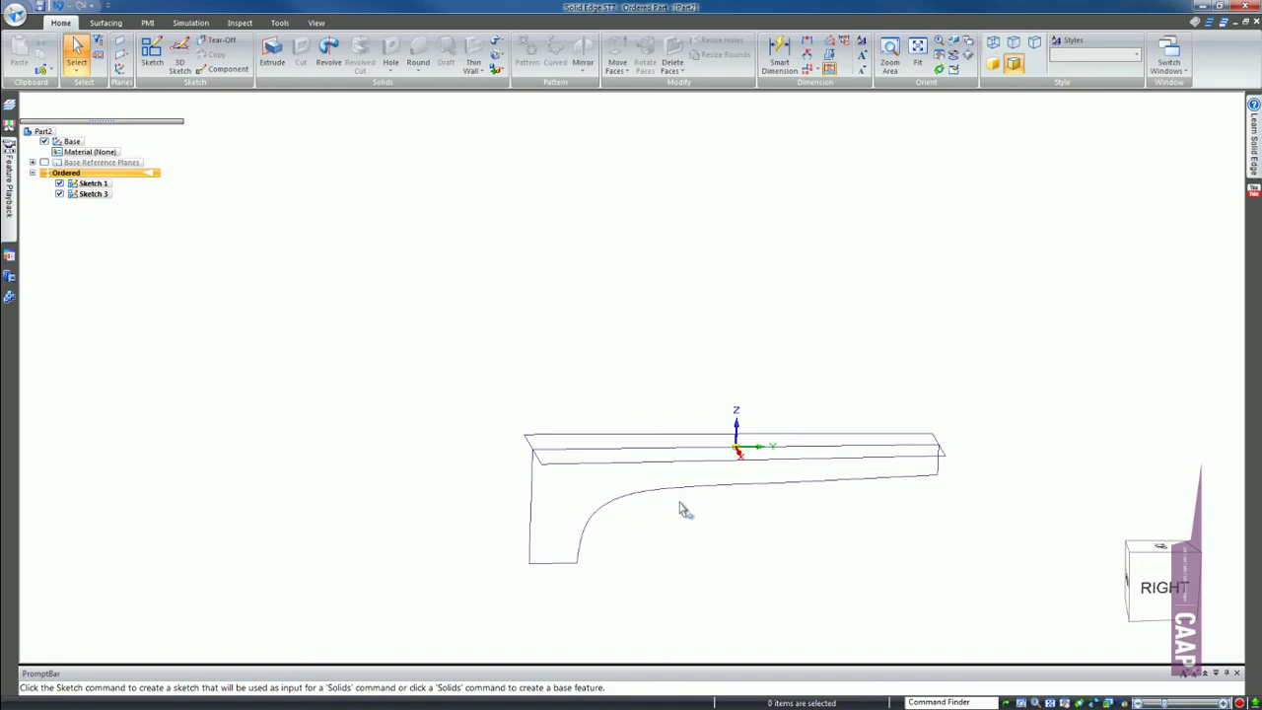
pyautogui.moveTo(660, 510)
pyautogui.mouseDown(button='middle')
pyautogui.moveTo(677, 430)
pyautogui.moveTo(667, 499)
pyautogui.moveTo(755, 408)
pyautogui.moveTo(705, 529)
pyautogui.mouseUp(button='middle')
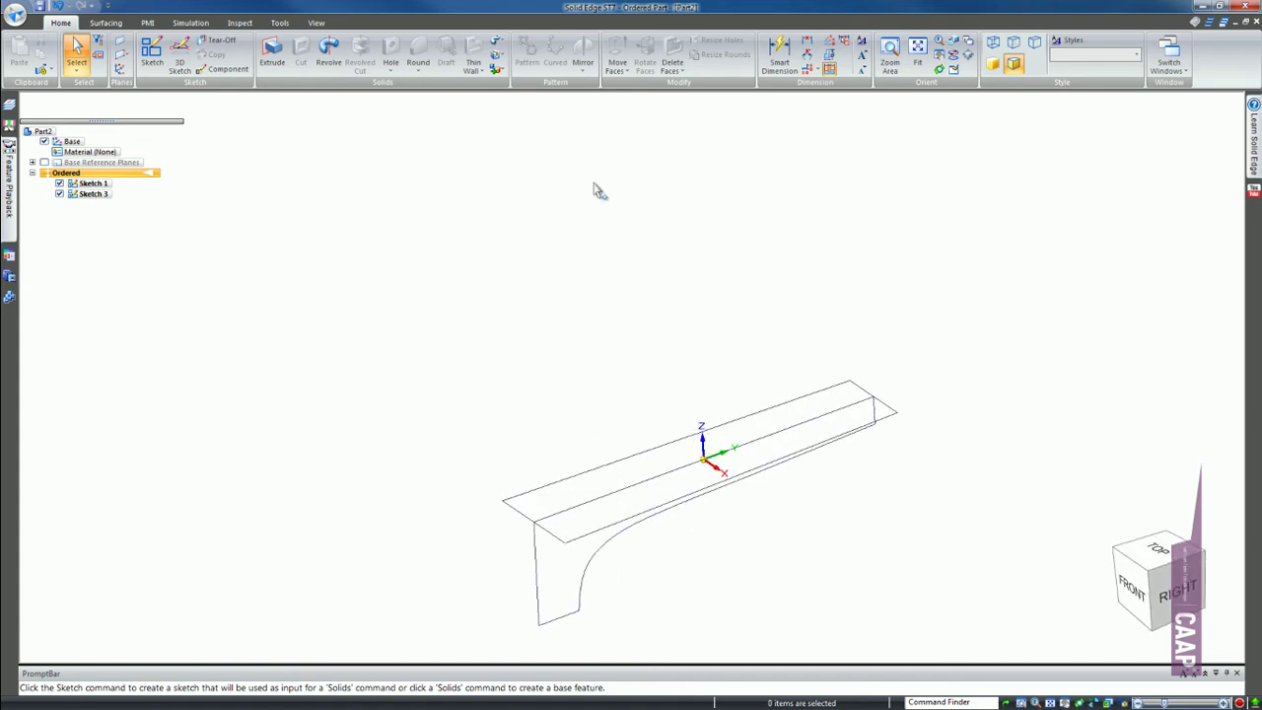
pyautogui.scroll(-2, 591, 246)
pyautogui.scroll(4, 581, 375)
pyautogui.scroll(1, 607, 517)
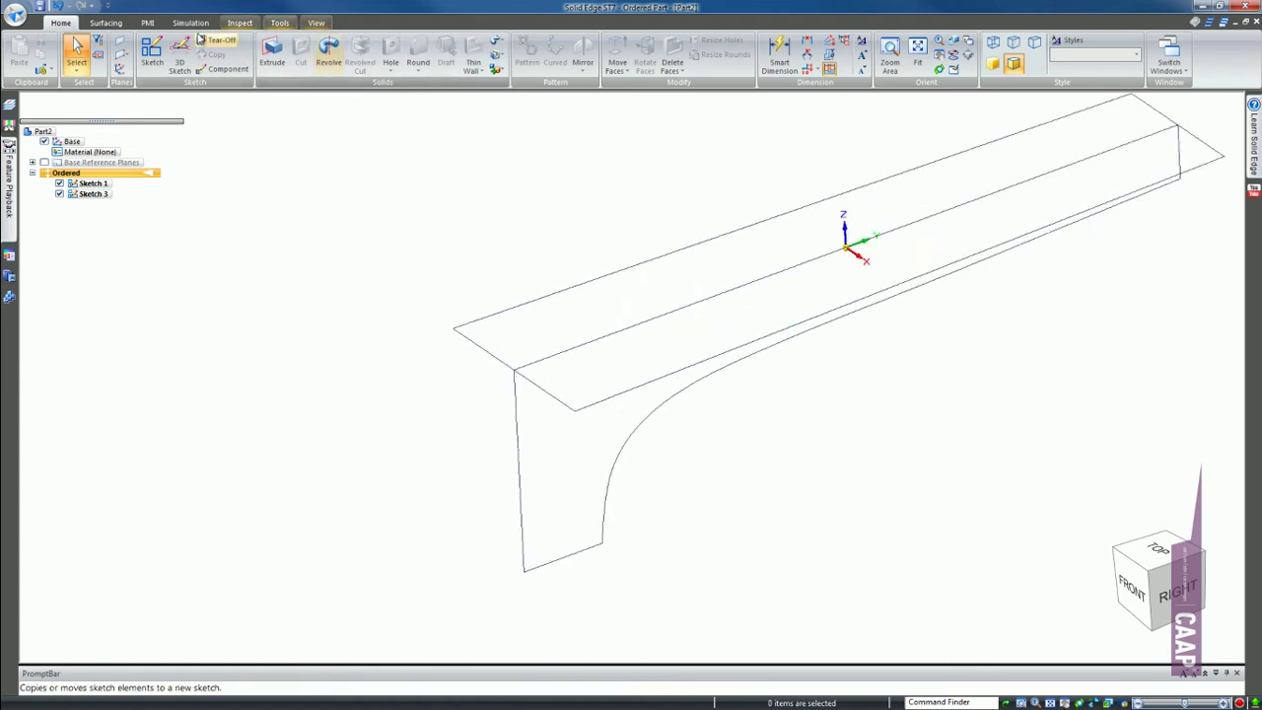
# Step: Start a new sketch using Plane Normal To Curve and pick the heel's vertical edge
pyautogui.click(152, 54)
pyautogui.click(261, 106)
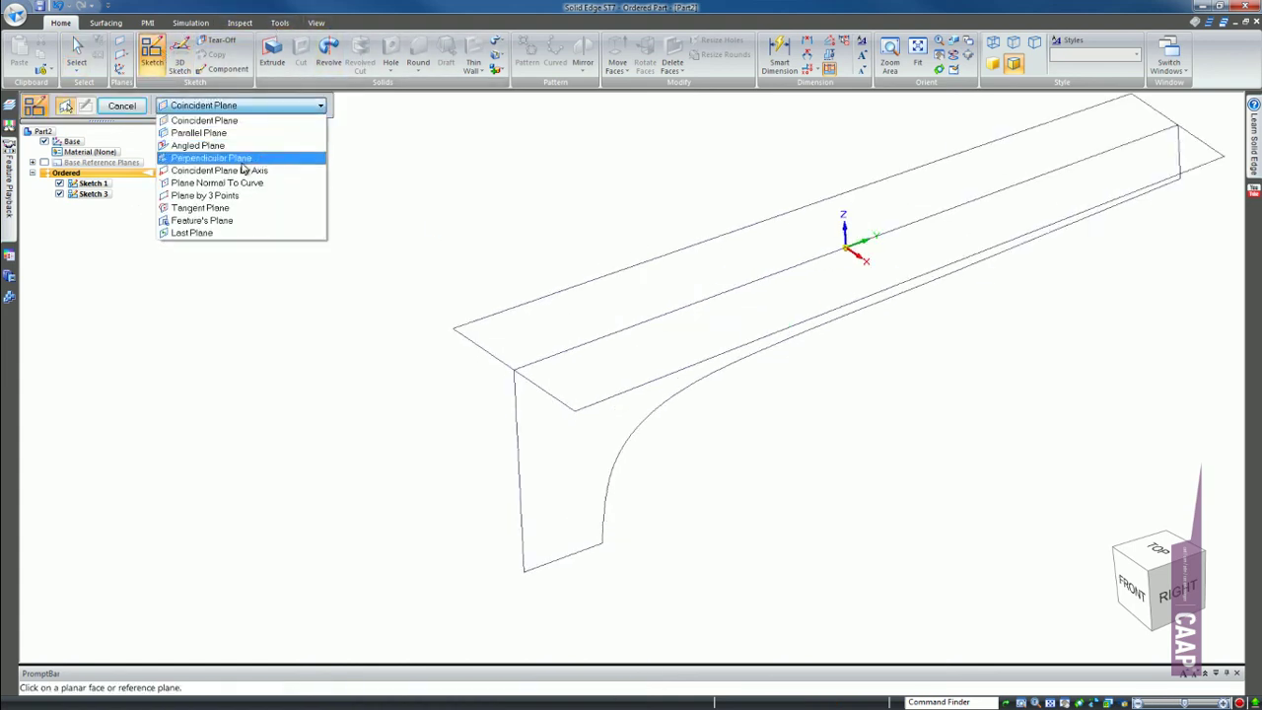
pyautogui.click(219, 183)
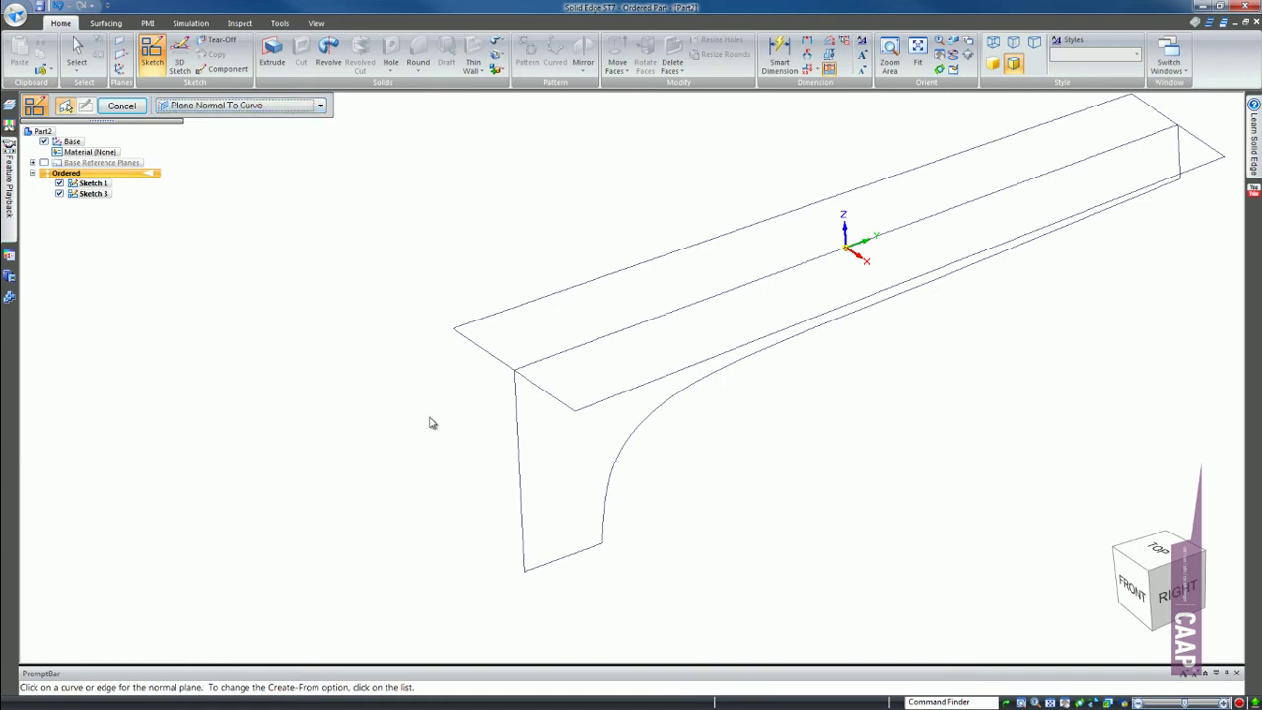
pyautogui.click(520, 454)
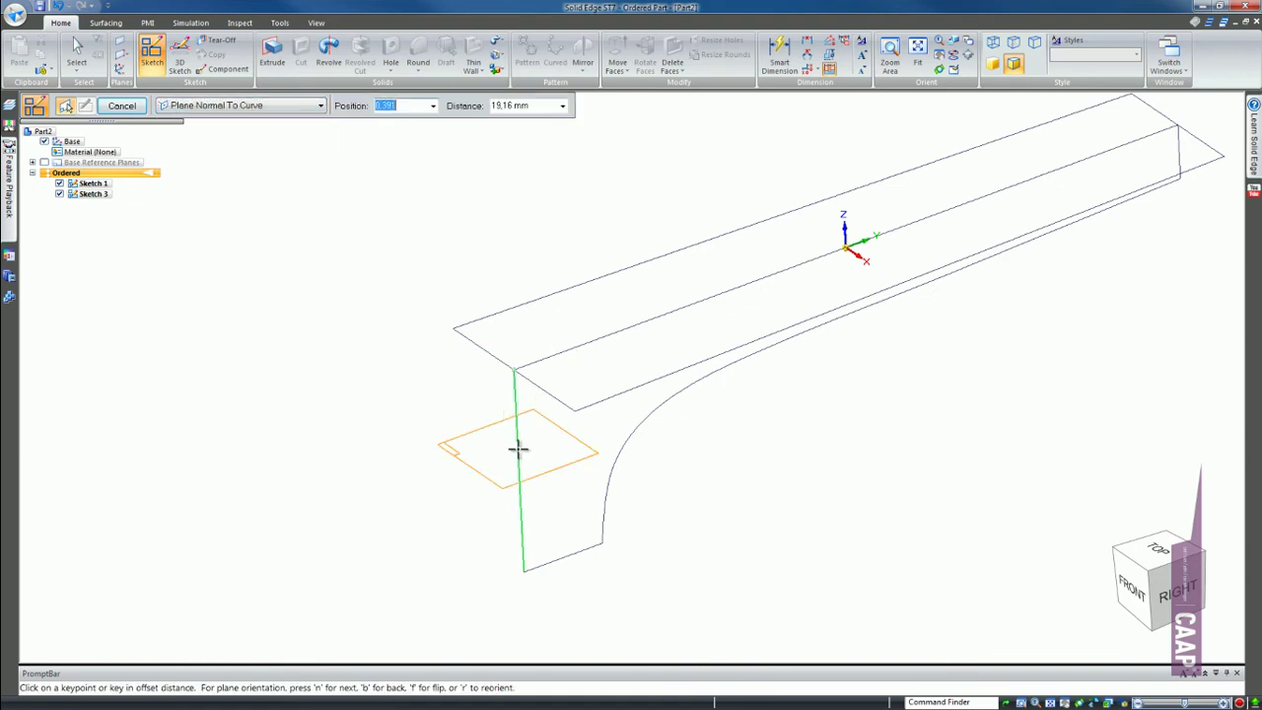
pyautogui.click(525, 375)
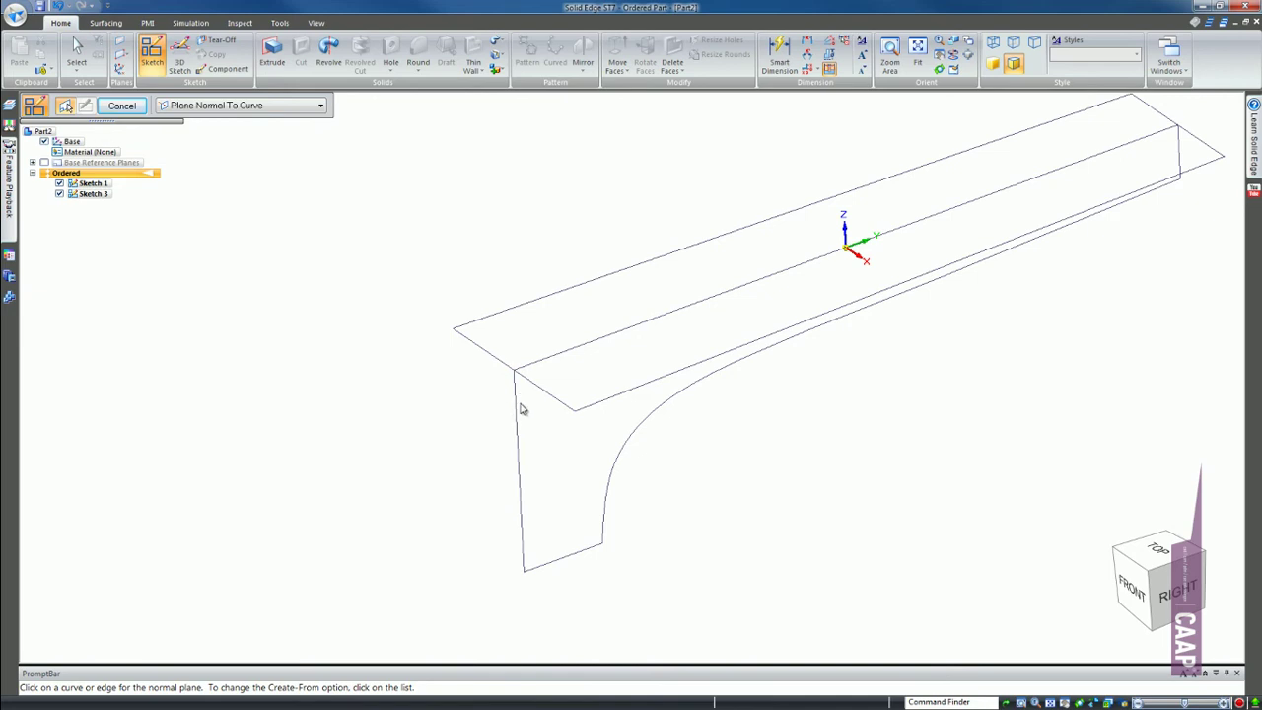
pyautogui.click(522, 566)
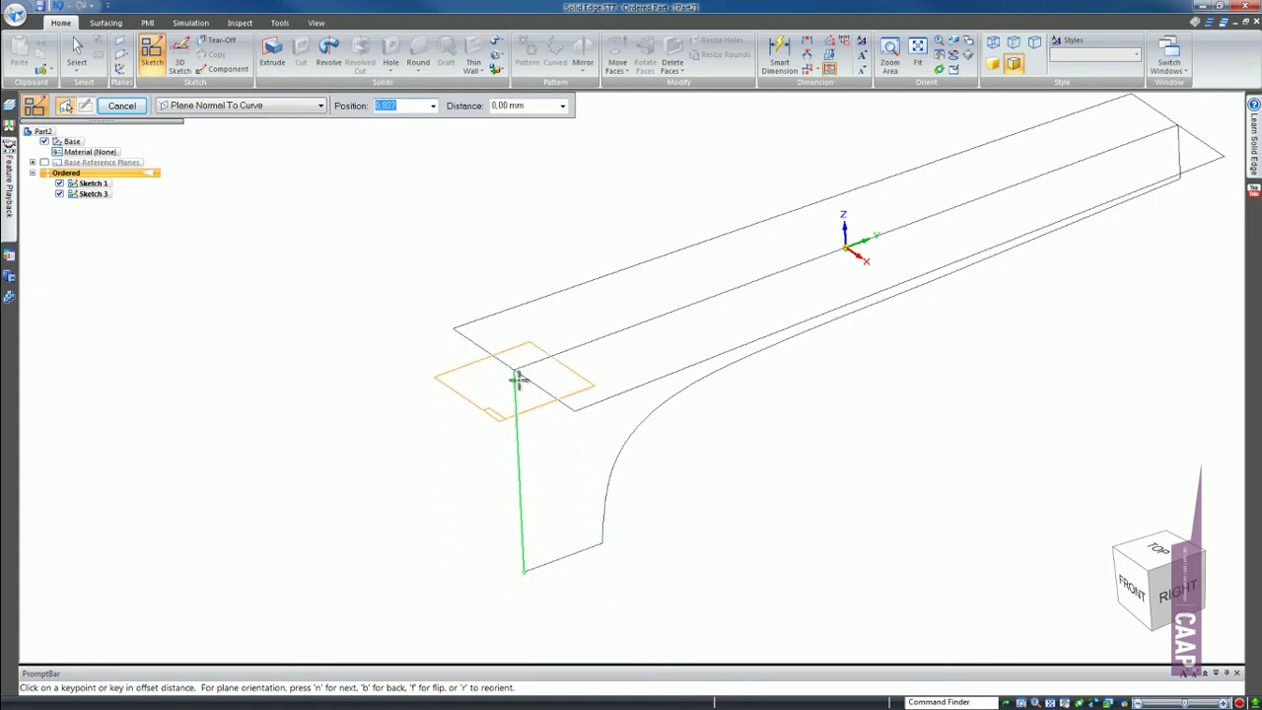
pyautogui.rightClick(492, 520)
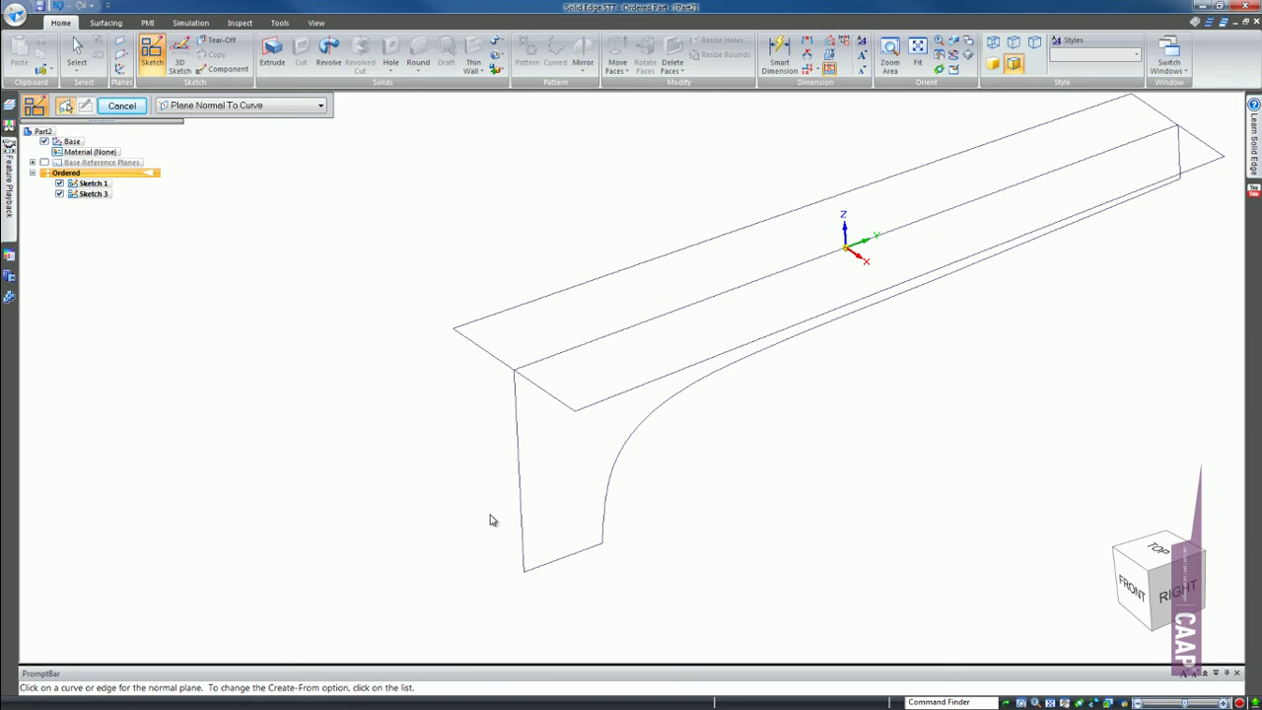
pyautogui.click(518, 431)
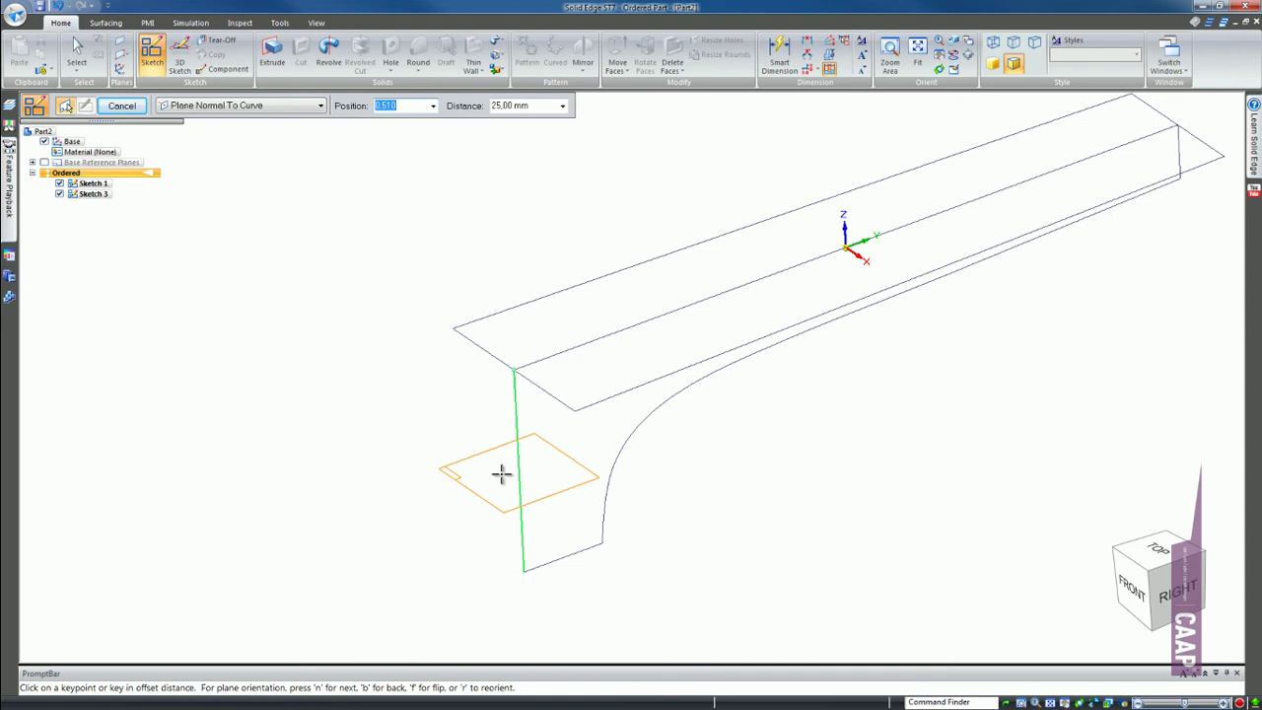
# Step: Check the part from the top and right views and place the plane at the edge's bottom end
pyautogui.hotkey('ctrl', 't')
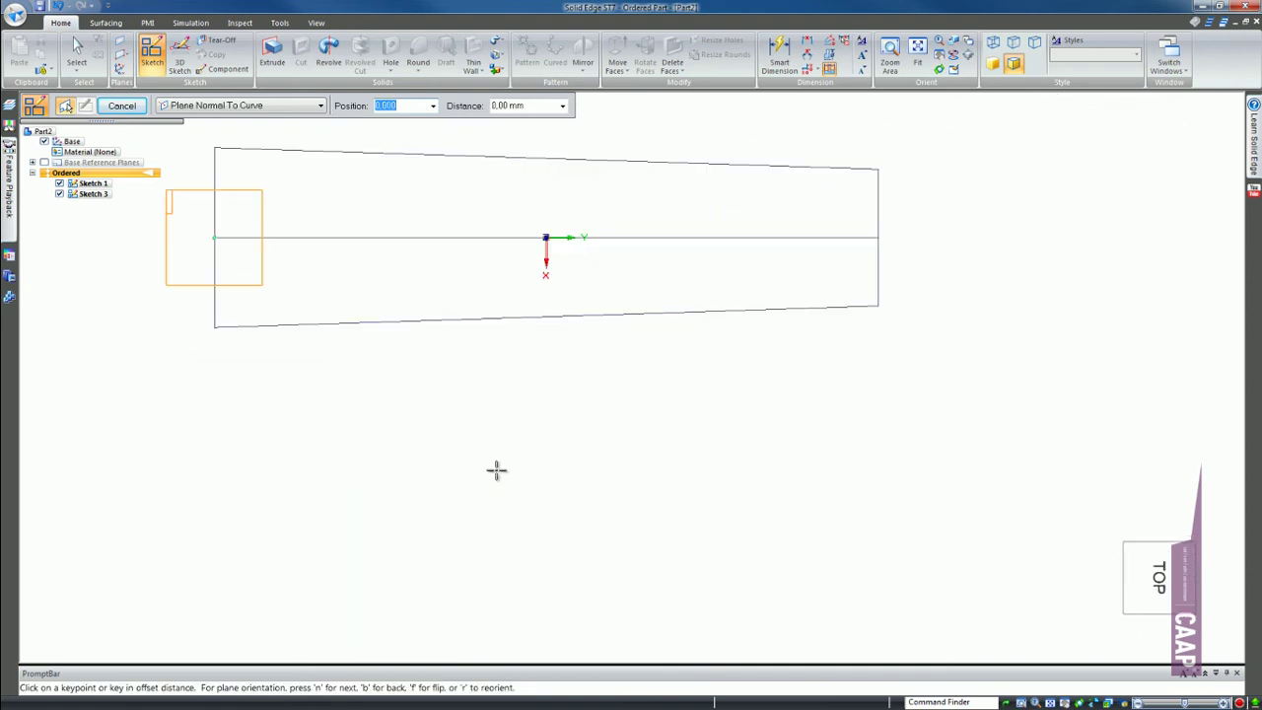
pyautogui.hotkey('ctrl', 'r')
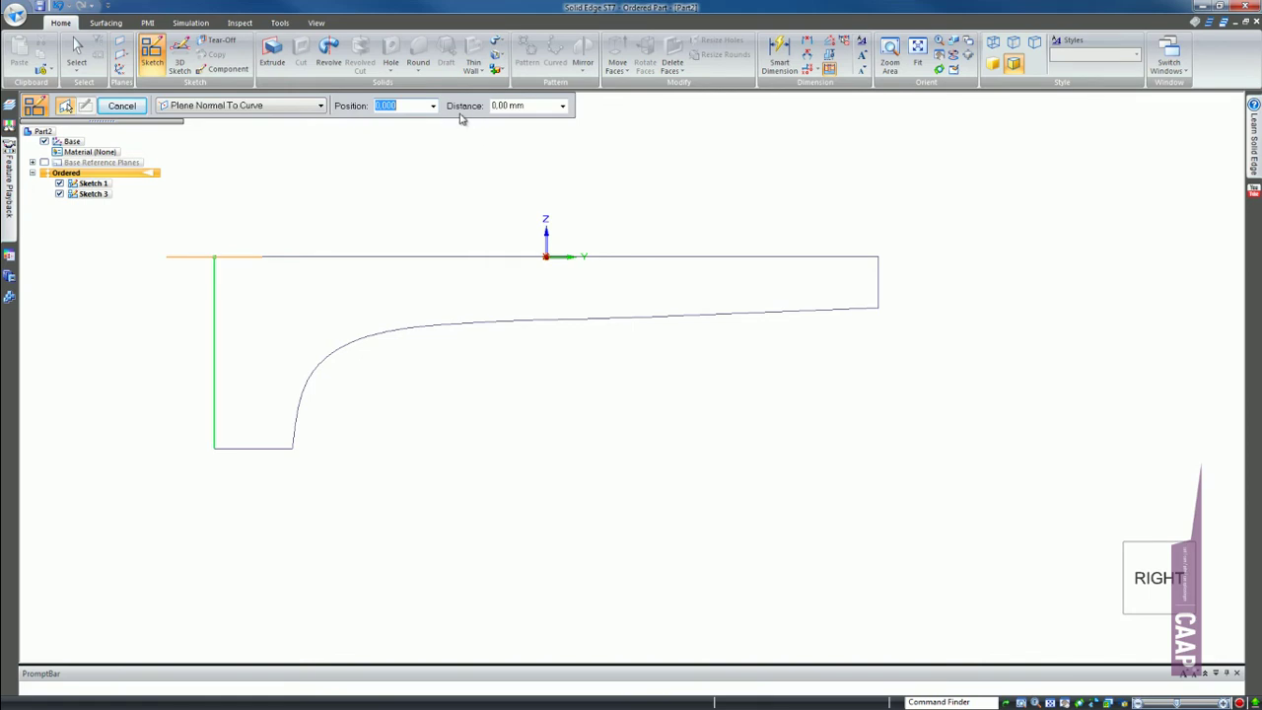
pyautogui.moveTo(335, 369)
pyautogui.mouseDown(button='middle')
pyautogui.moveTo(563, 399)
pyautogui.moveTo(361, 361)
pyautogui.moveTo(392, 276)
pyautogui.mouseUp(button='middle')
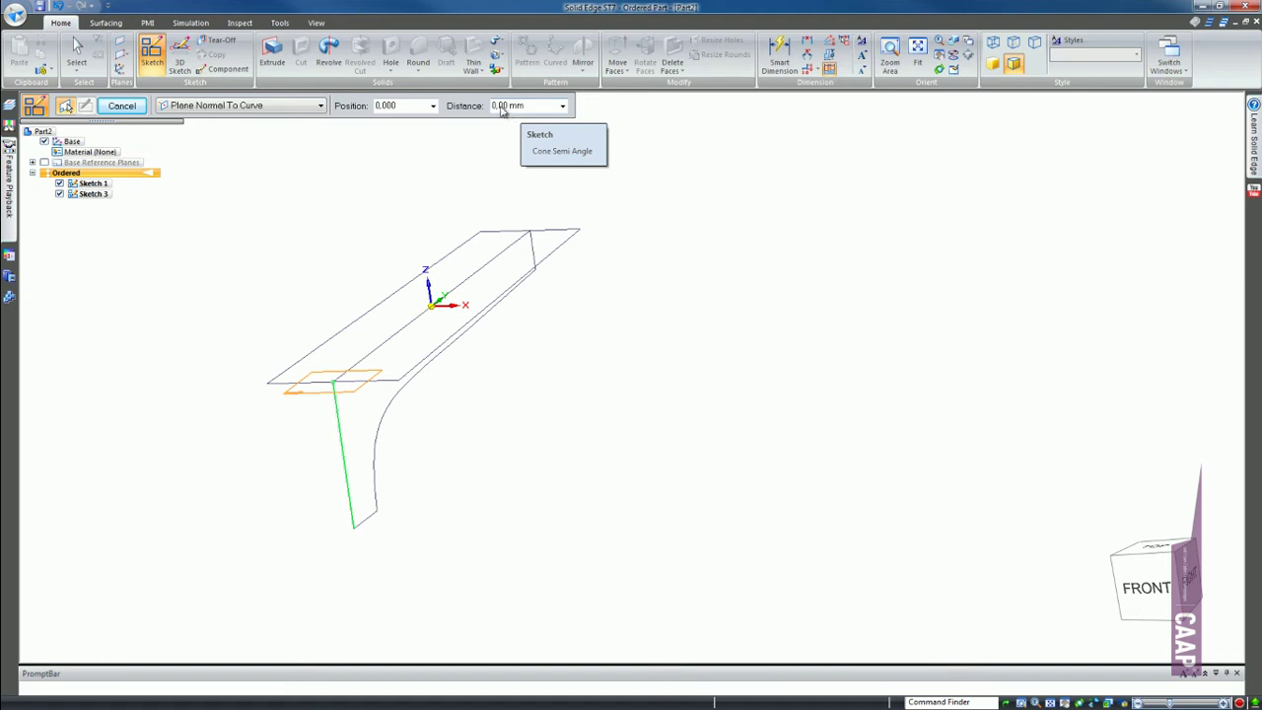
pyautogui.moveTo(383, 370)
pyautogui.mouseDown(button='middle')
pyautogui.moveTo(366, 344)
pyautogui.moveTo(326, 428)
pyautogui.moveTo(313, 391)
pyautogui.moveTo(358, 399)
pyautogui.moveTo(346, 406)
pyautogui.mouseUp(button='middle')
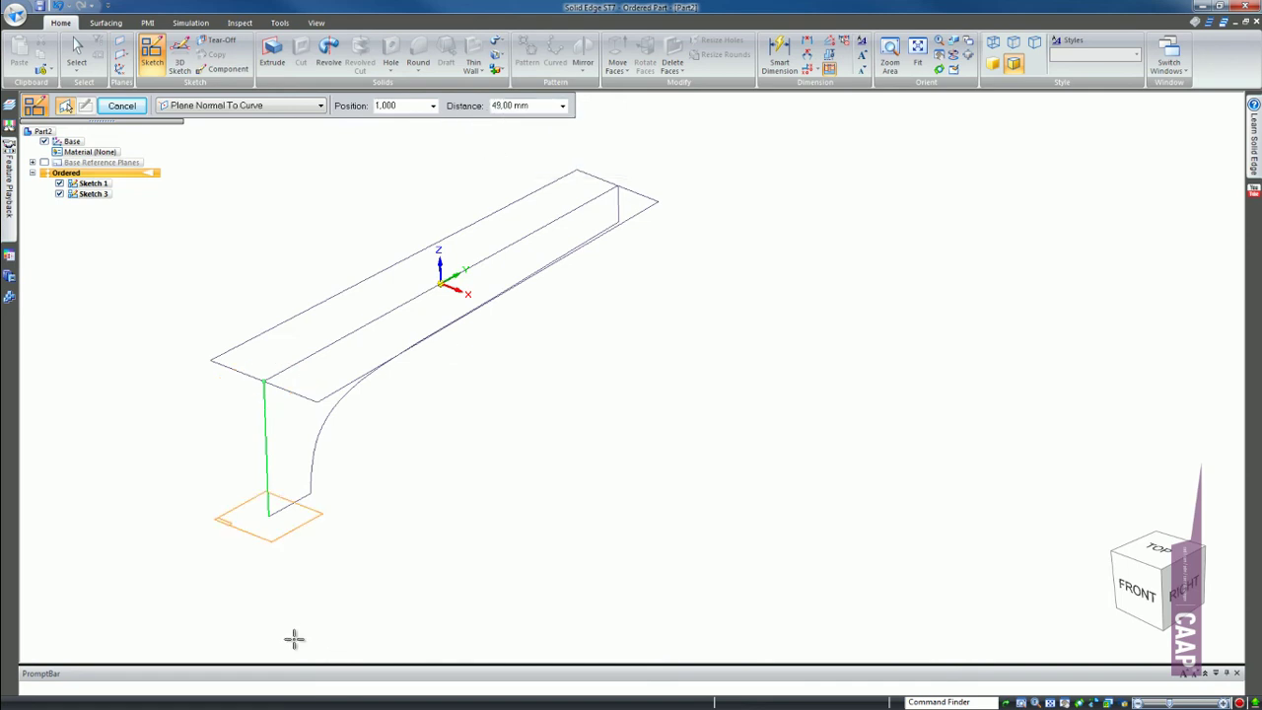
pyautogui.click(314, 614)
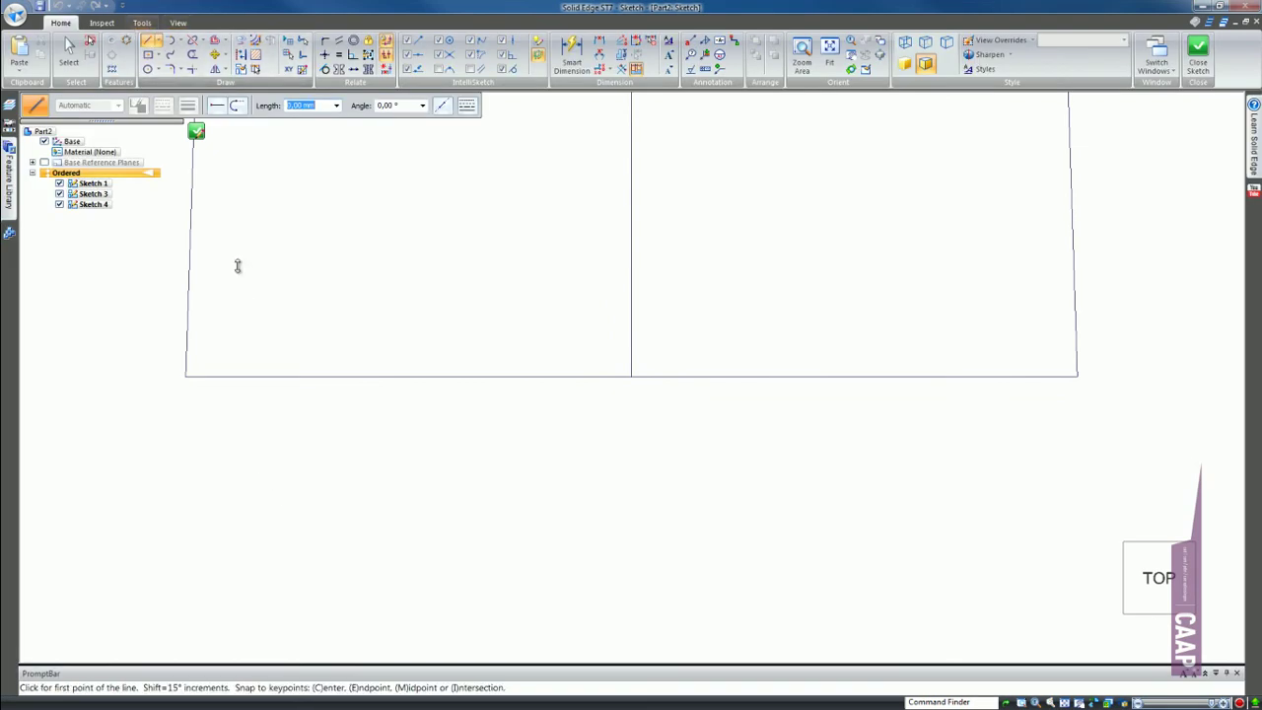
# Step: Draw the base line, side line and two arcs, closing the D profile at the bottom endpoint
pyautogui.click(366, 376)
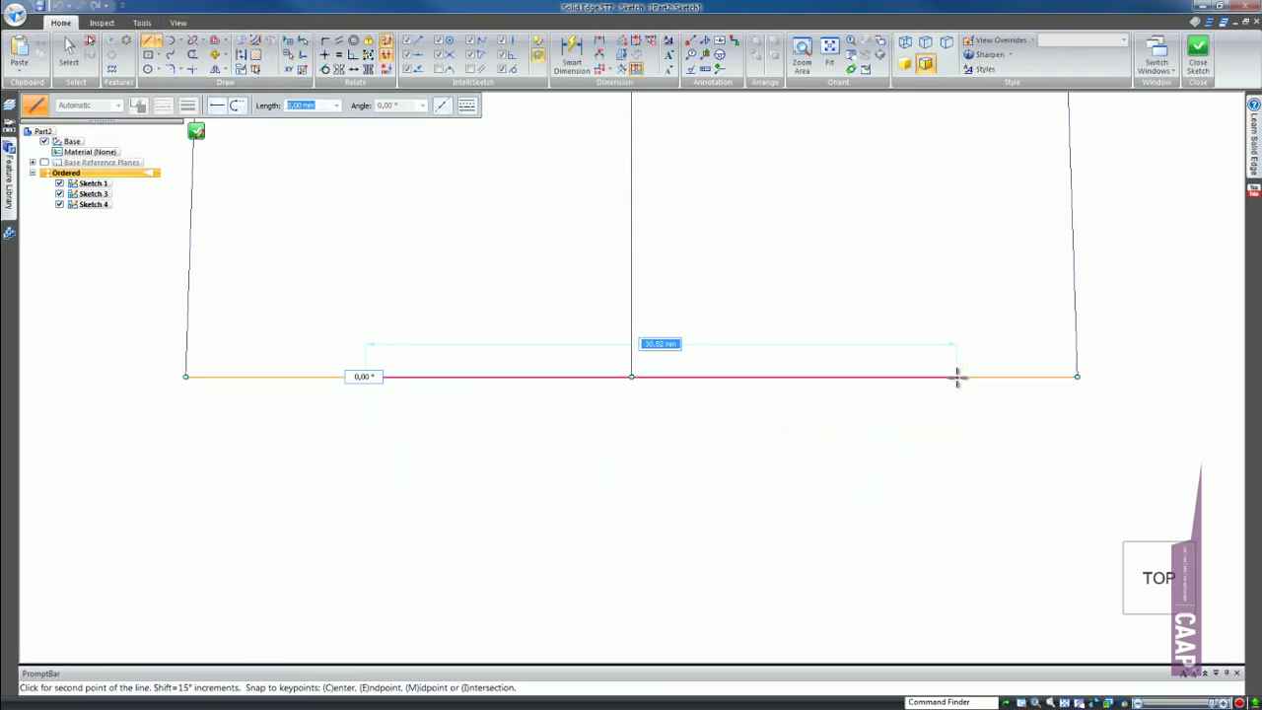
pyautogui.click(956, 375)
pyautogui.scroll(-1, 976, 326)
pyautogui.scroll(-2, 980, 394)
pyautogui.scroll(1, 961, 325)
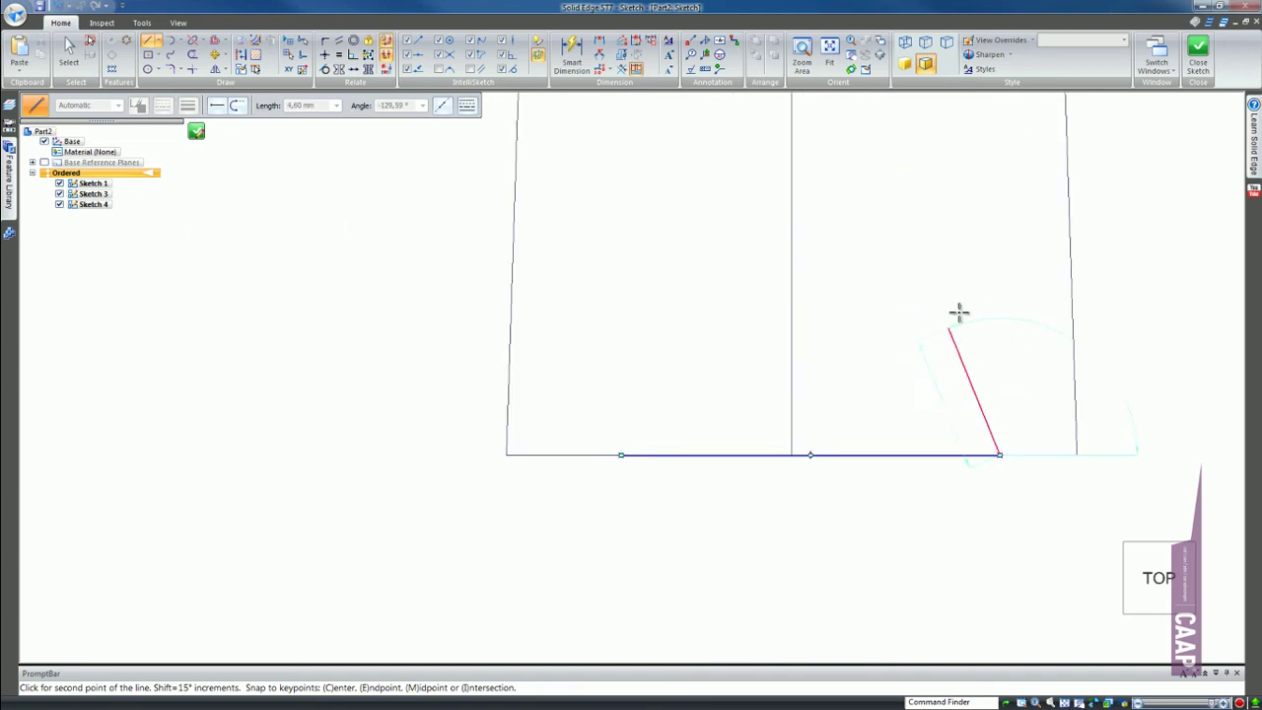
pyautogui.click(984, 340)
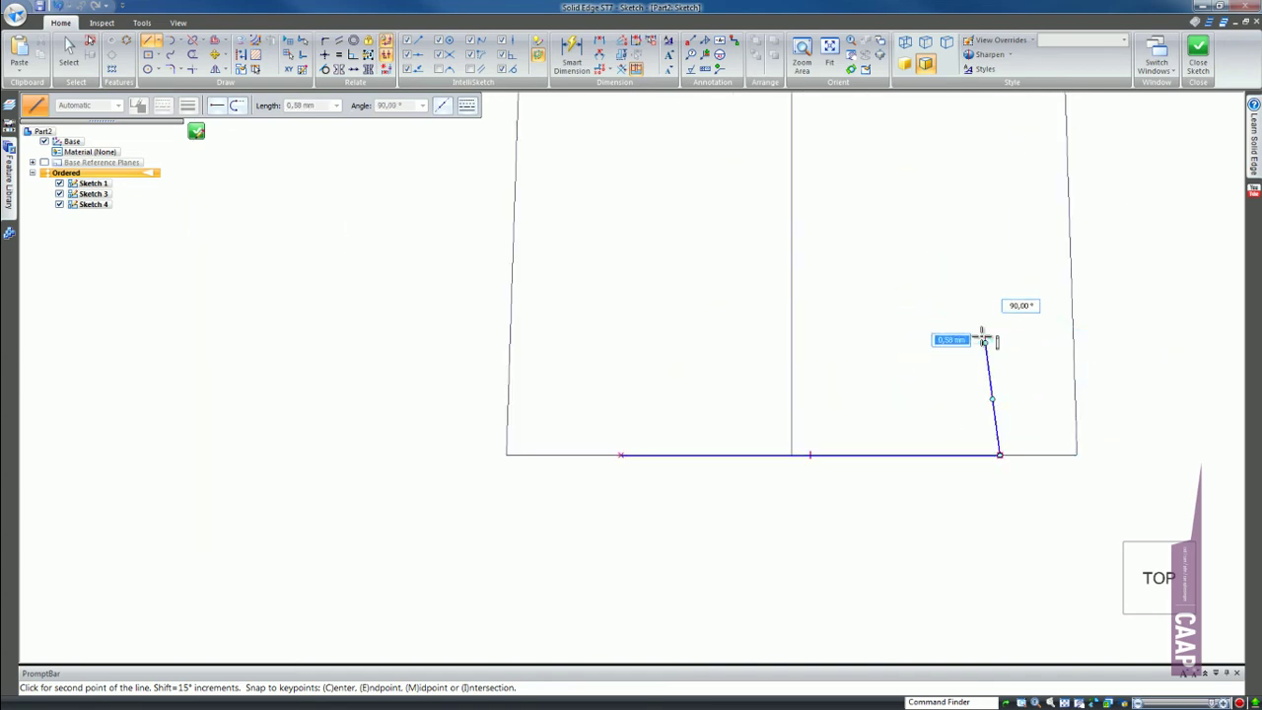
pyautogui.click(791, 171)
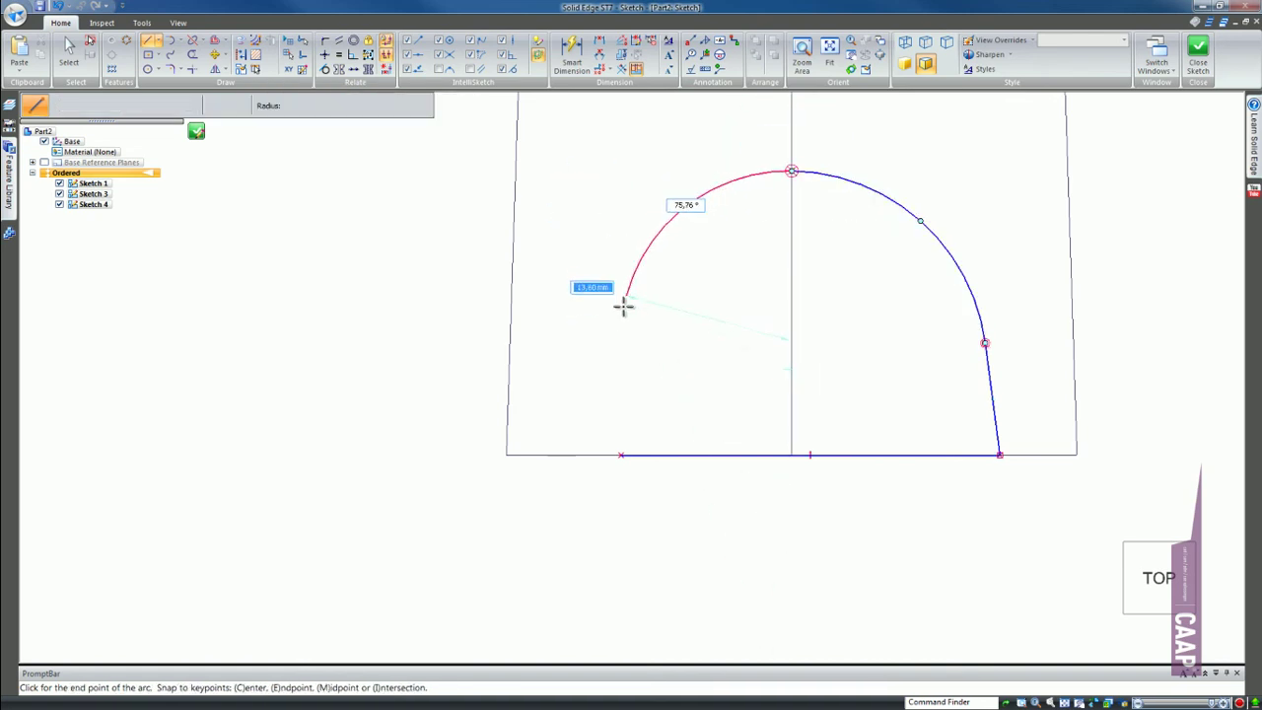
pyautogui.click(613, 343)
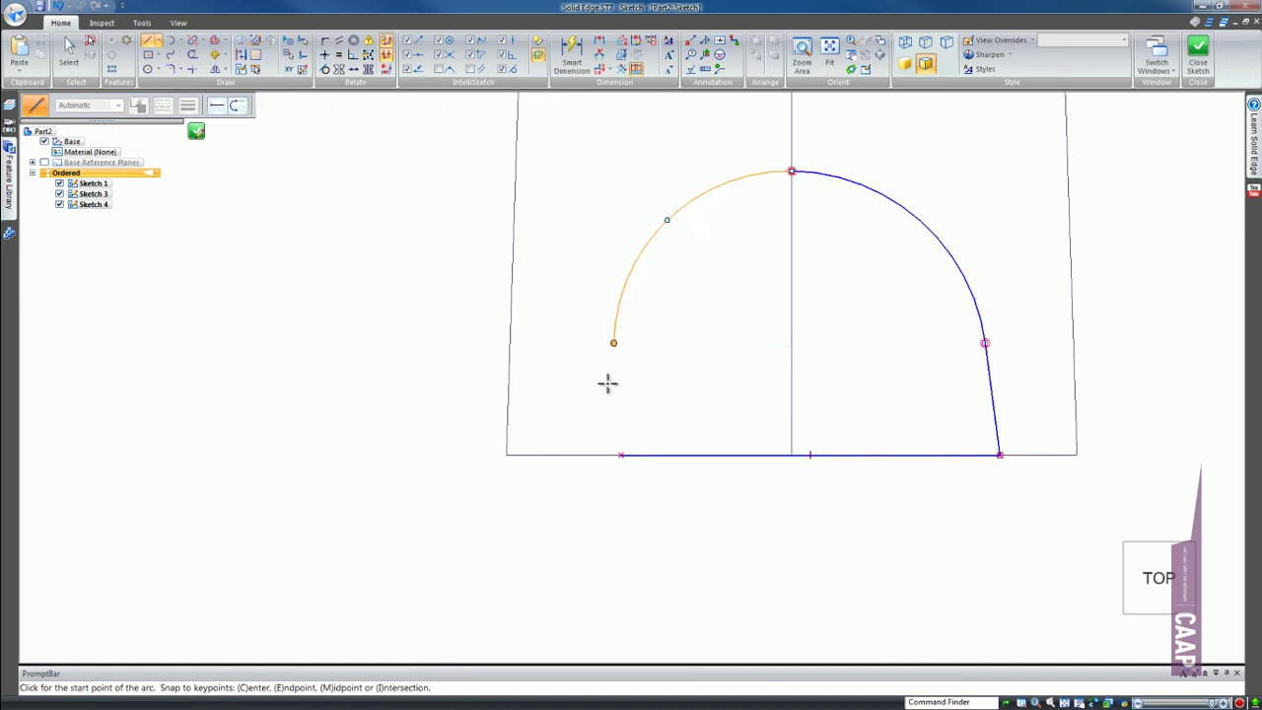
pyautogui.click(621, 453)
pyautogui.moveTo(625, 544)
pyautogui.mouseDown(button='middle')
pyautogui.moveTo(650, 361)
pyautogui.moveTo(548, 245)
pyautogui.moveTo(563, 279)
pyautogui.moveTo(512, 278)
pyautogui.mouseUp(button='middle')
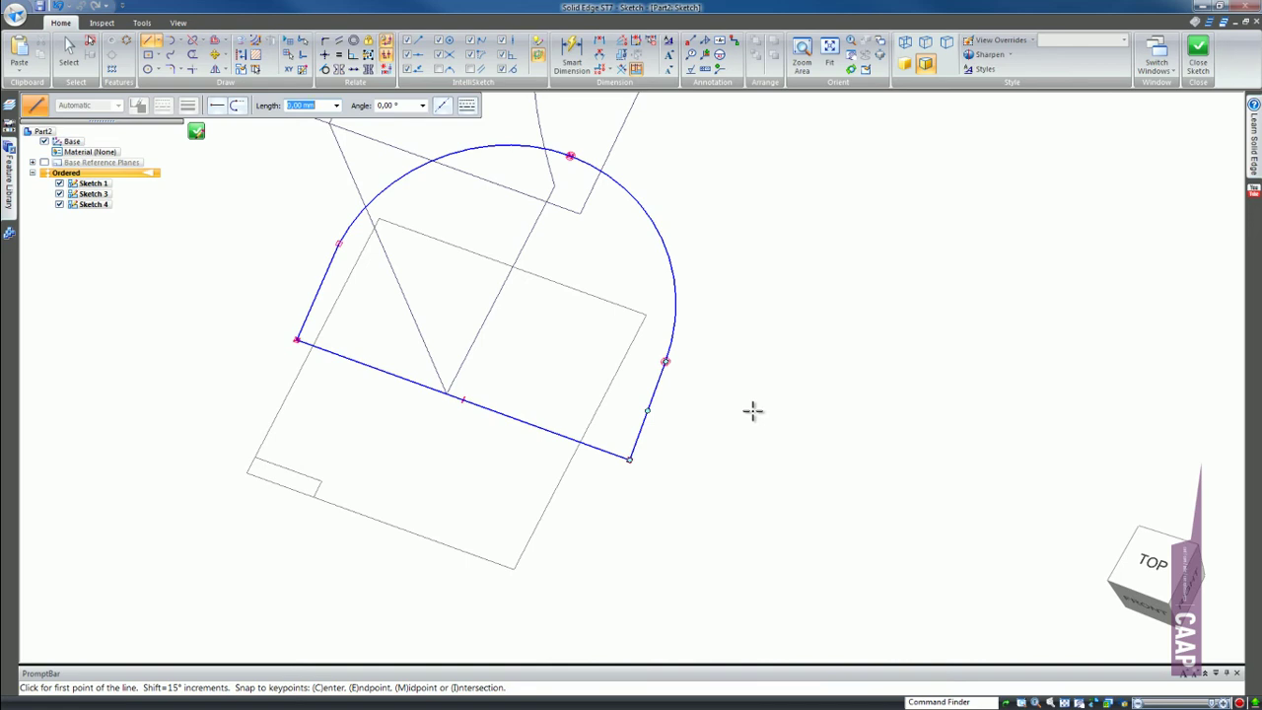
# Step: Make the two side lines equal and the two upper arcs equal
pyautogui.click(338, 54)
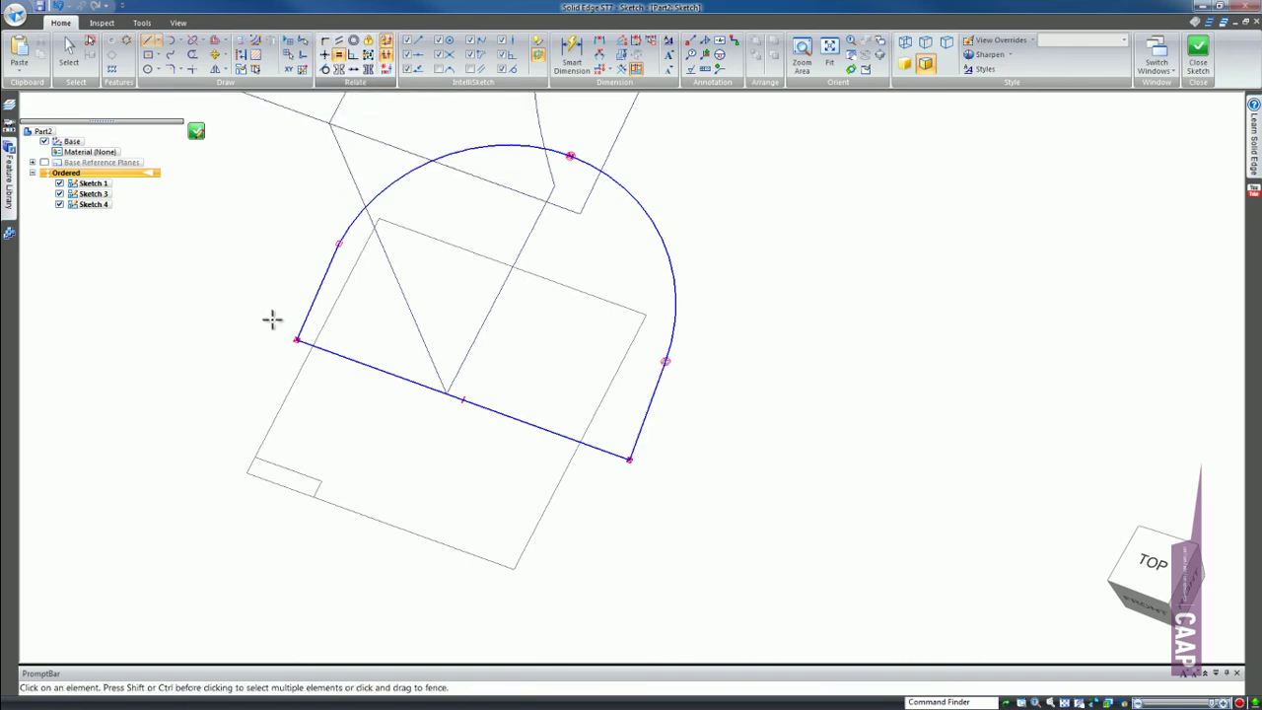
pyautogui.click(331, 262)
pyautogui.click(652, 399)
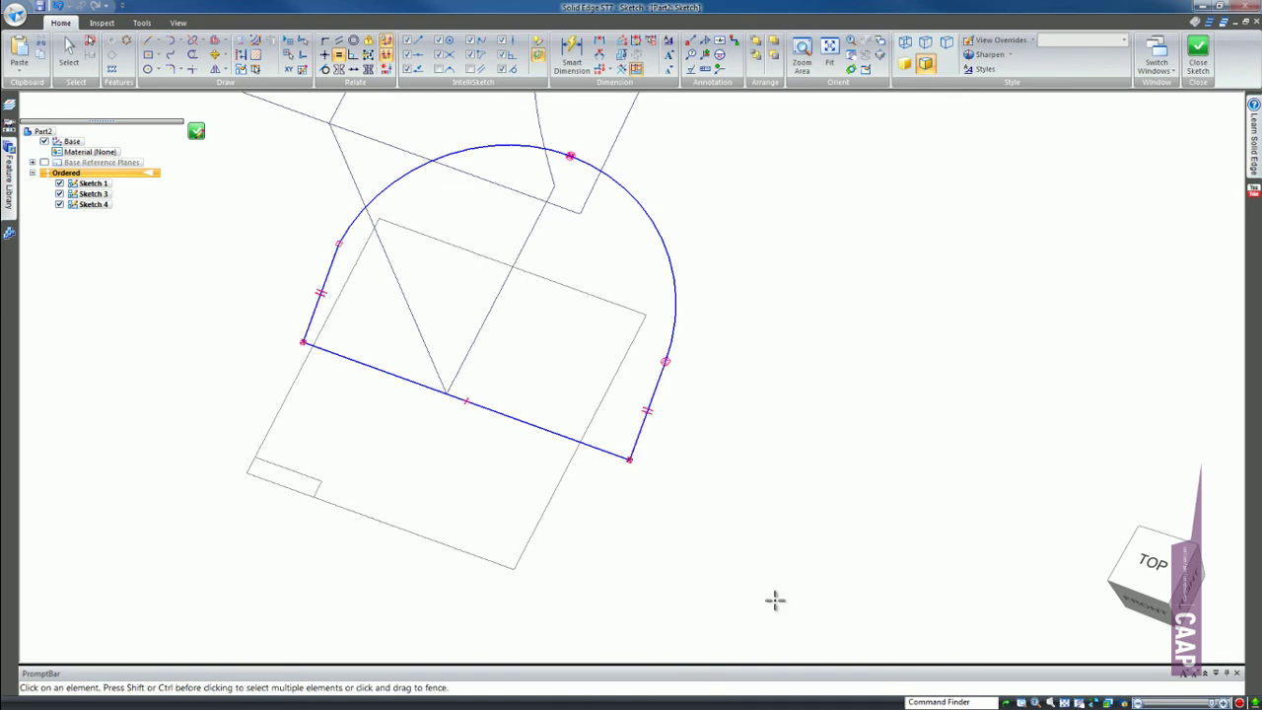
pyautogui.click(646, 200)
pyautogui.click(473, 148)
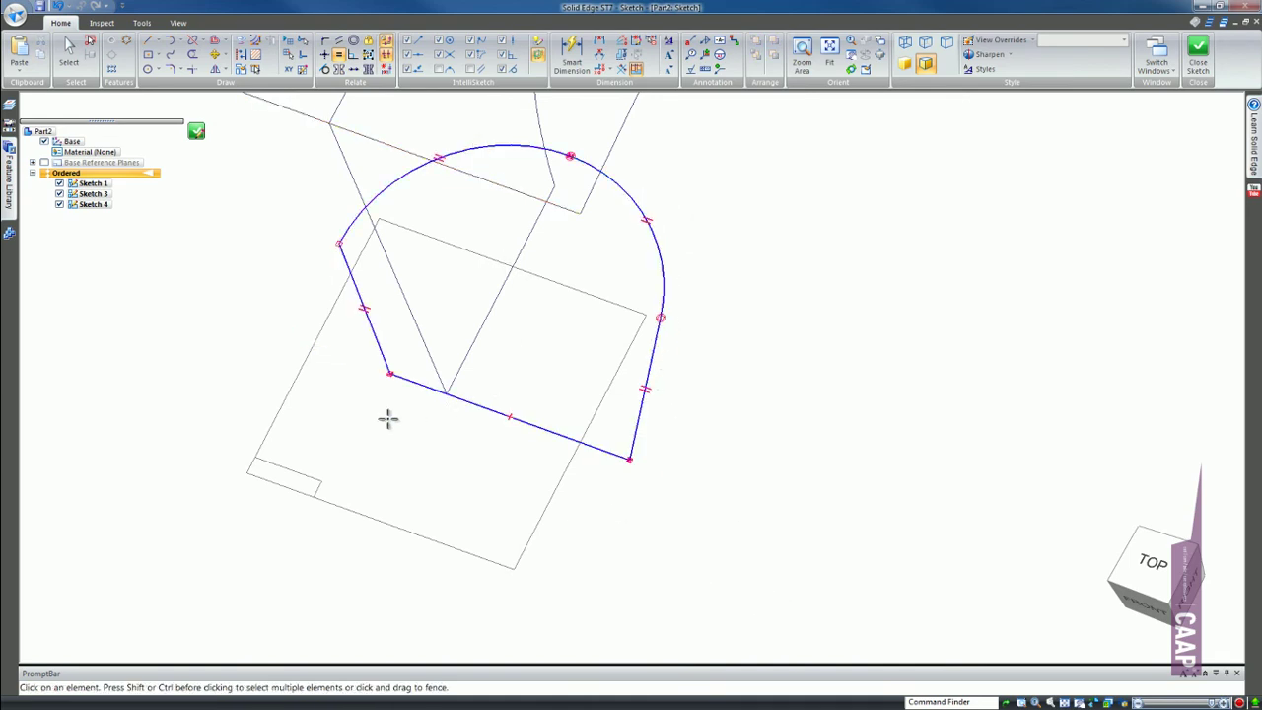
# Step: Connect the construction apex to the bottom line and the right arc's endpoint to the construction line
pyautogui.click(325, 40)
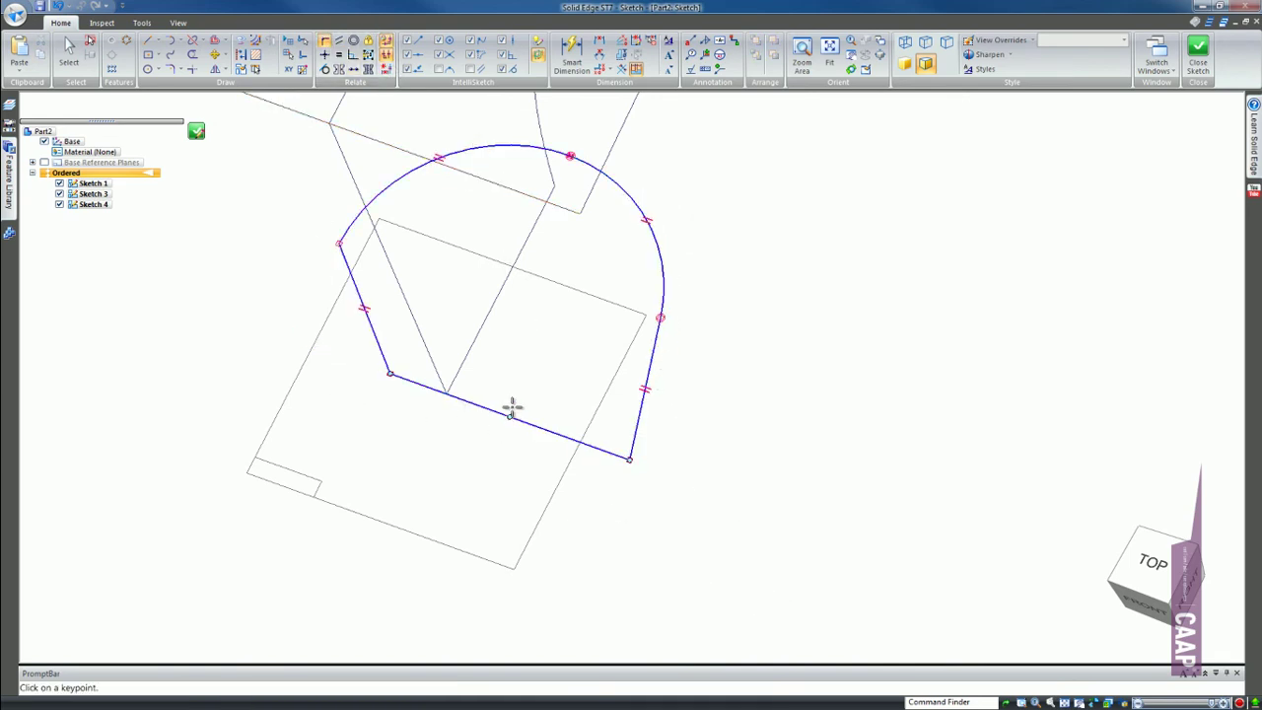
pyautogui.click(446, 390)
pyautogui.click(445, 391)
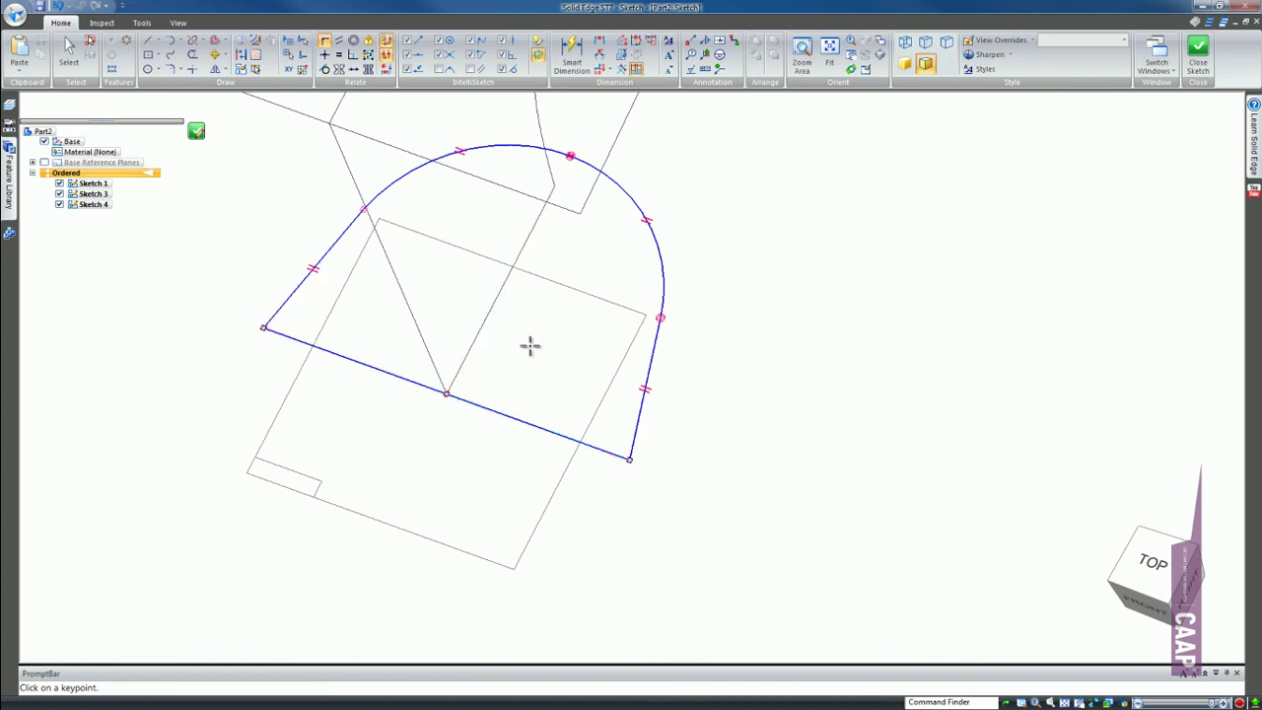
pyautogui.click(572, 155)
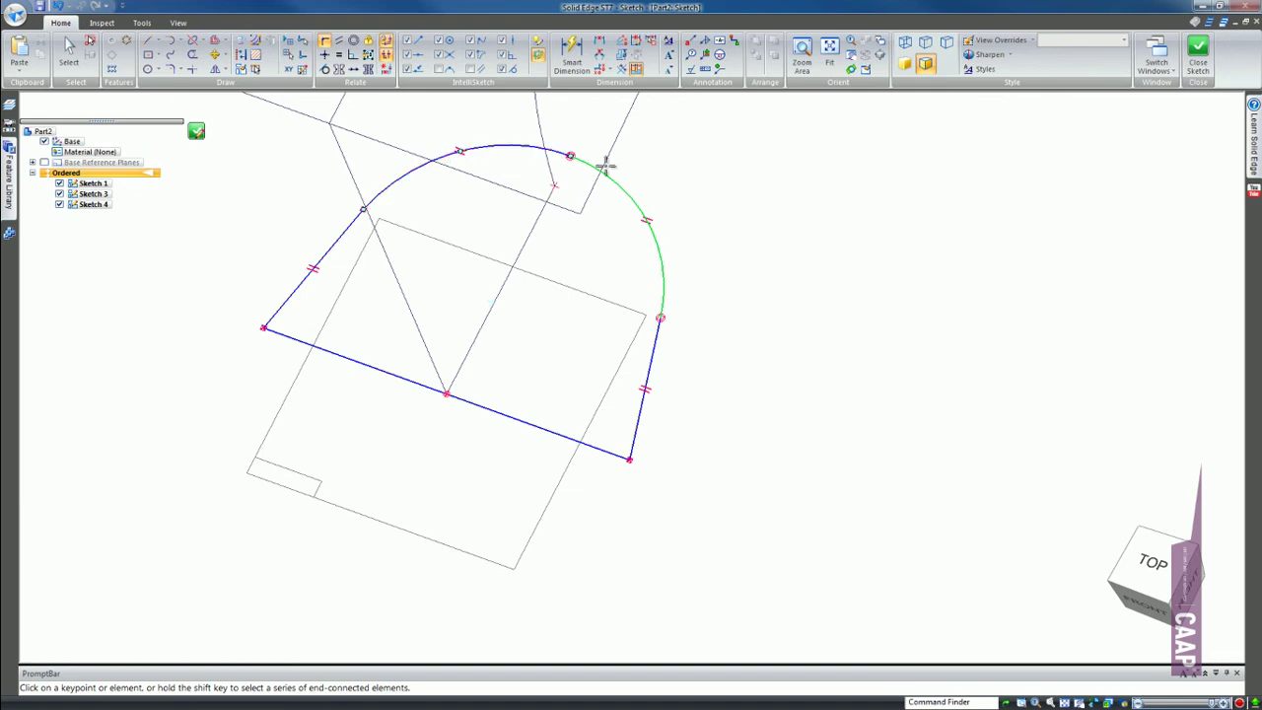
pyautogui.click(555, 185)
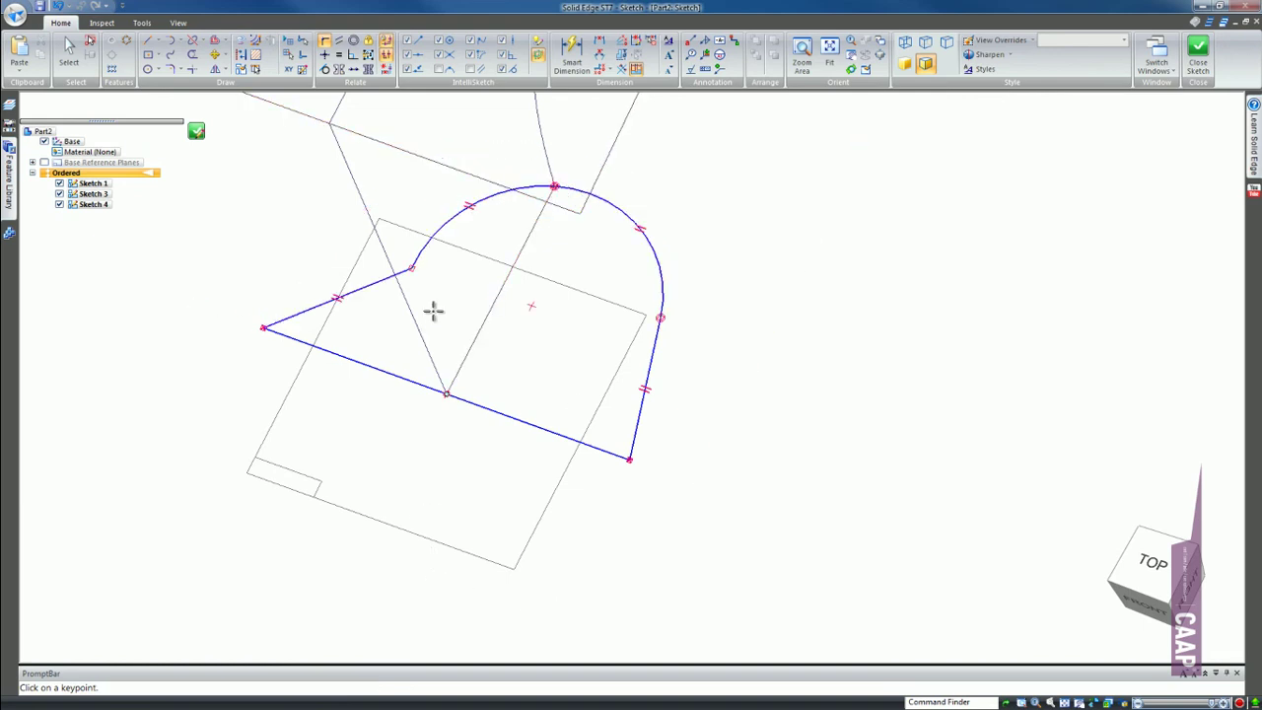
# Step: Align the arc keypoint horizontally with the right side point
pyautogui.click(324, 54)
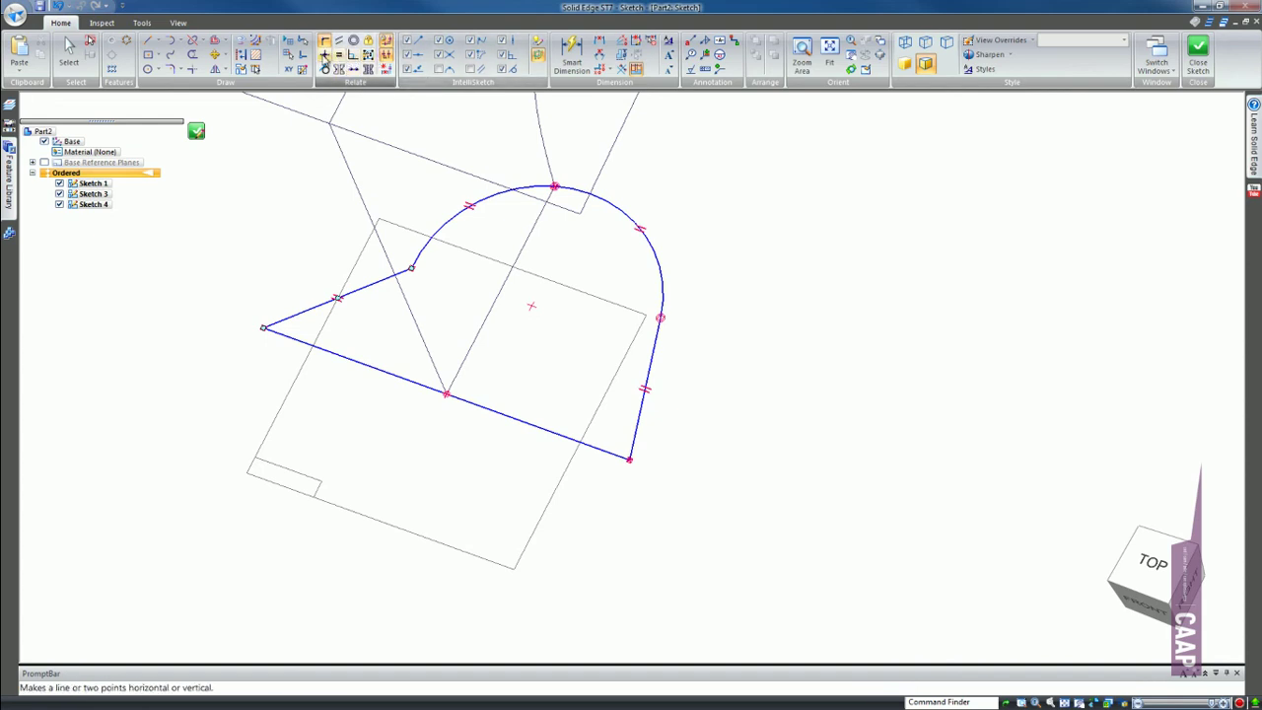
pyautogui.click(414, 267)
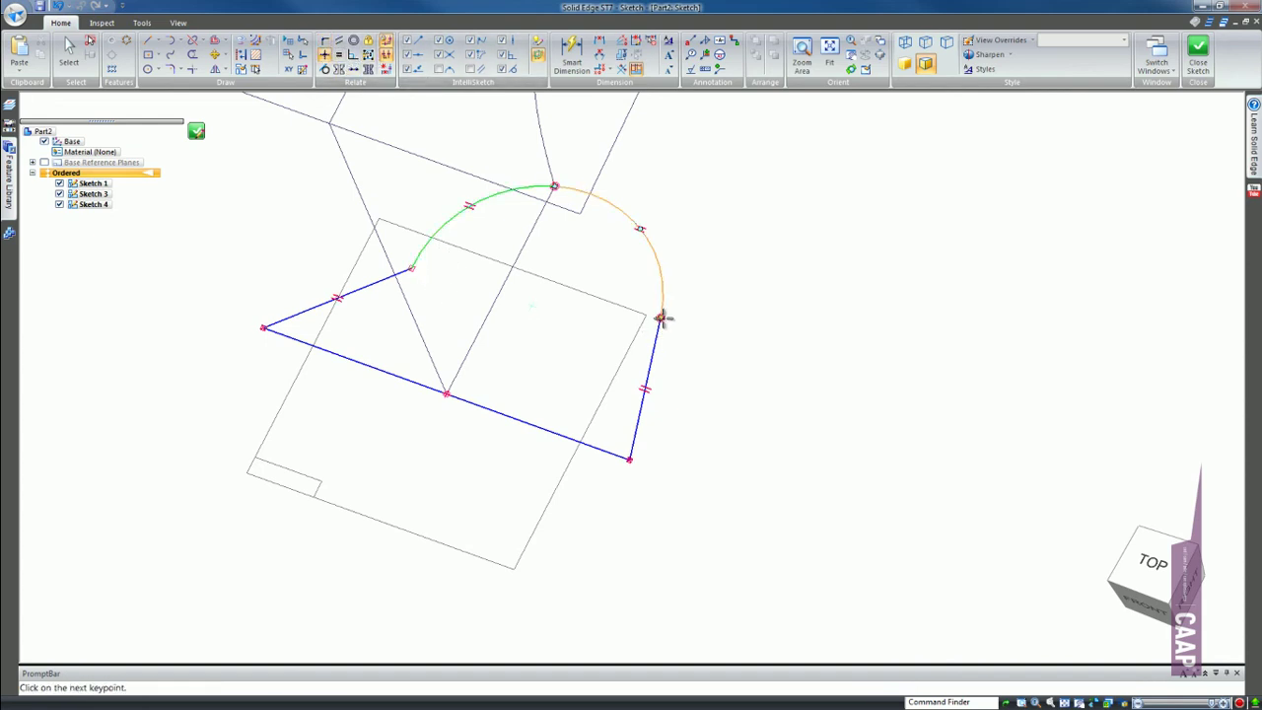
pyautogui.click(660, 317)
pyautogui.scroll(-3, 503, 414)
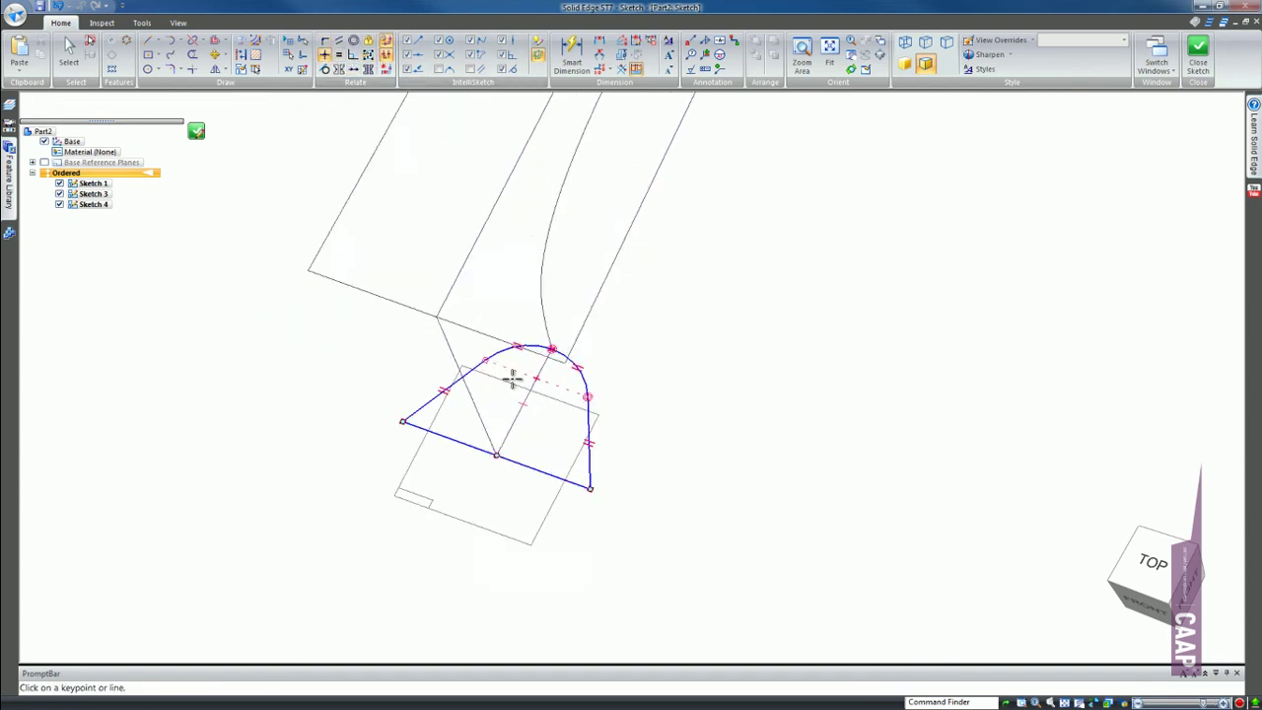
pyautogui.scroll(2, 589, 253)
pyautogui.click(571, 54)
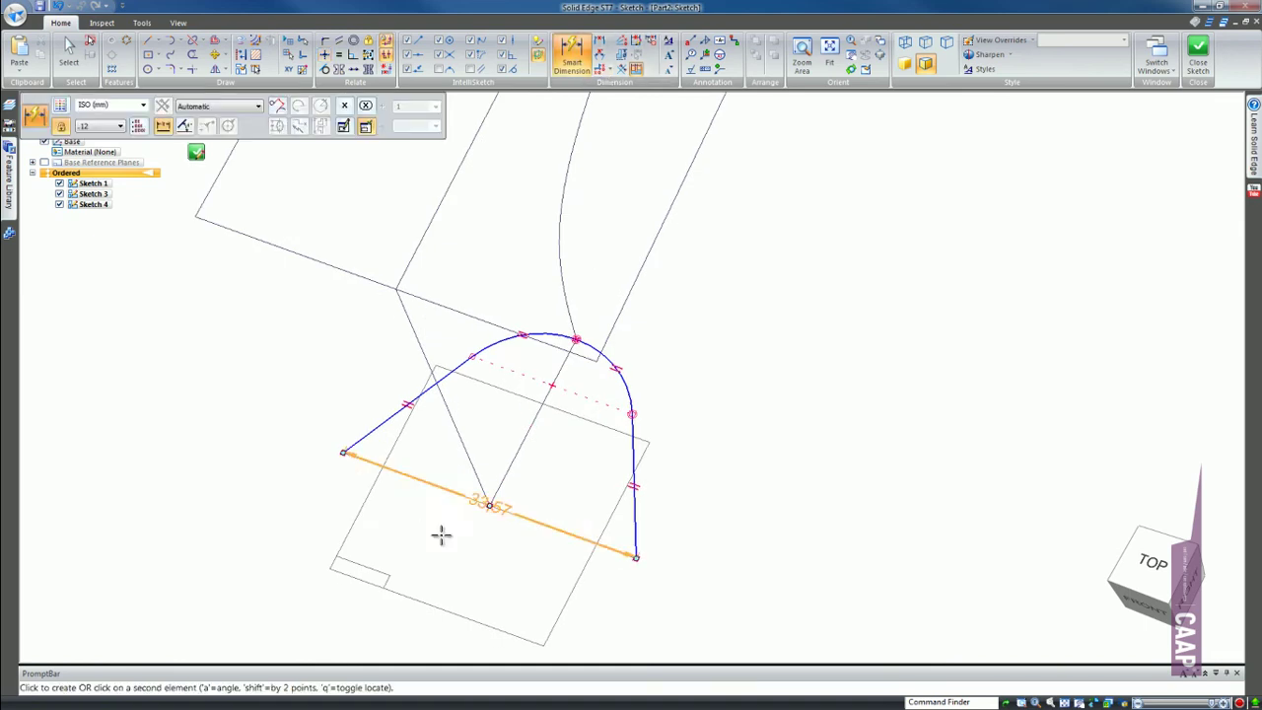
# Step: Dimension the heel profile's bottom line to a width of 30
pyautogui.click(440, 533)
pyautogui.click(446, 547)
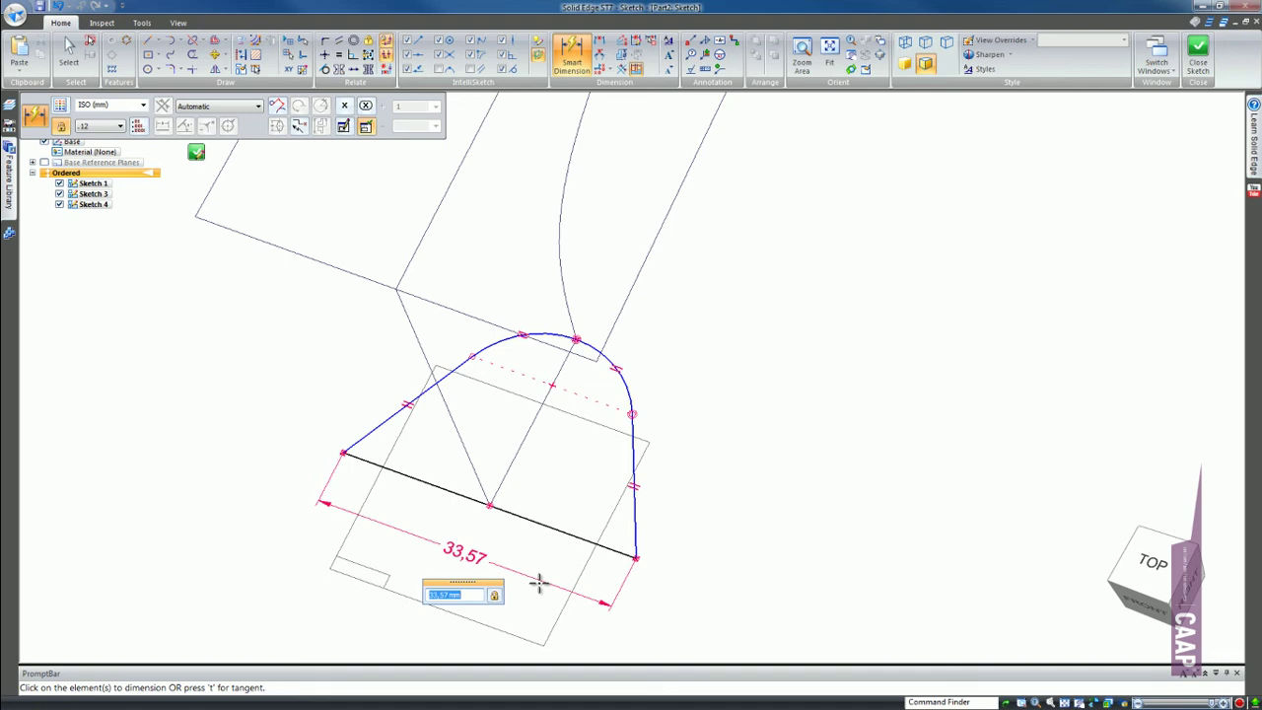
pyautogui.write('30')
pyautogui.press('Return')
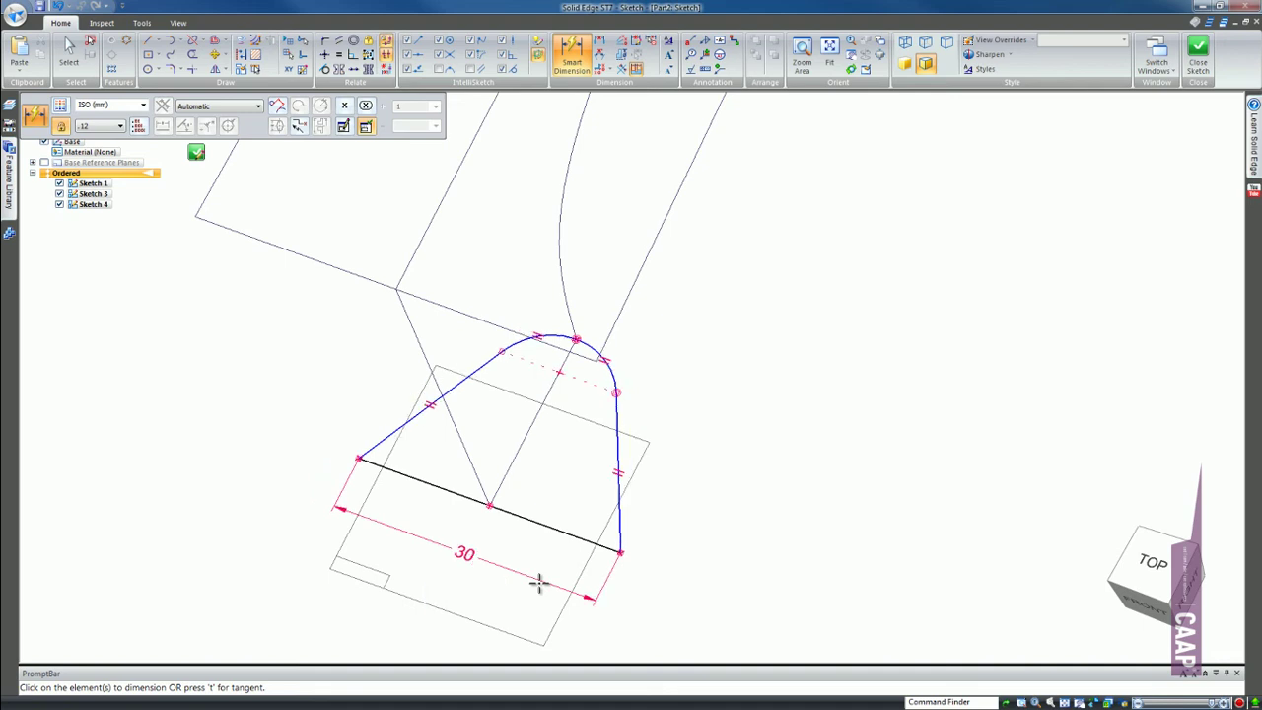
pyautogui.scroll(-3, 511, 563)
pyautogui.moveTo(505, 471); pyautogui.dragTo(524, 511, button='middle')
pyautogui.scroll(3, 583, 459)
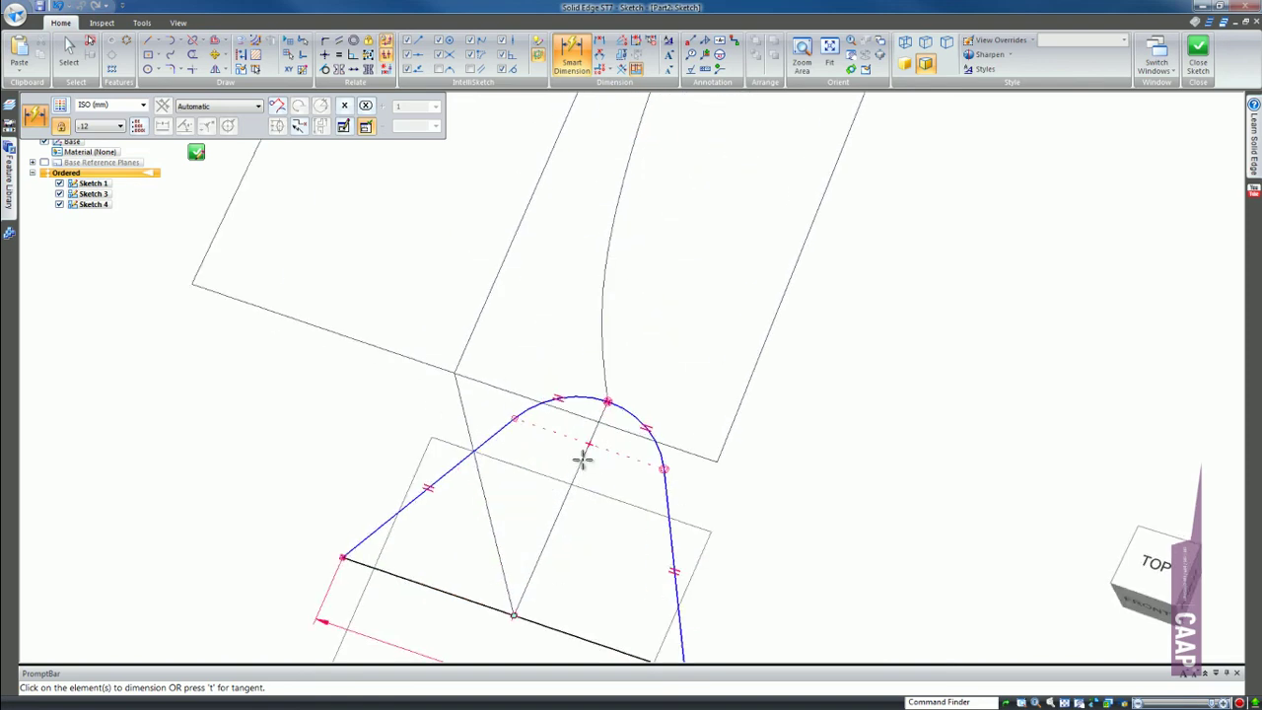
# Step: Give the top arc an R 12 radius and close the heel cross-section sketch
pyautogui.click(582, 401)
pyautogui.click(554, 318)
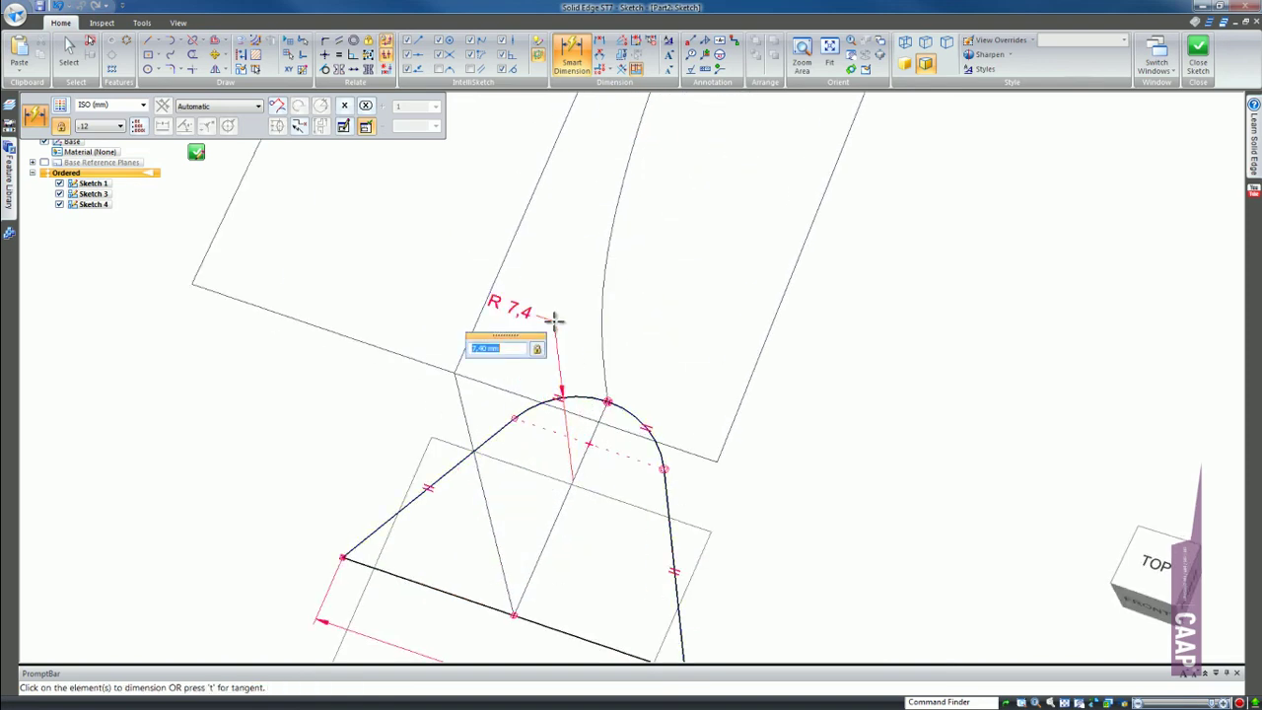
pyautogui.press('Return')
pyautogui.scroll(-2, 582, 525)
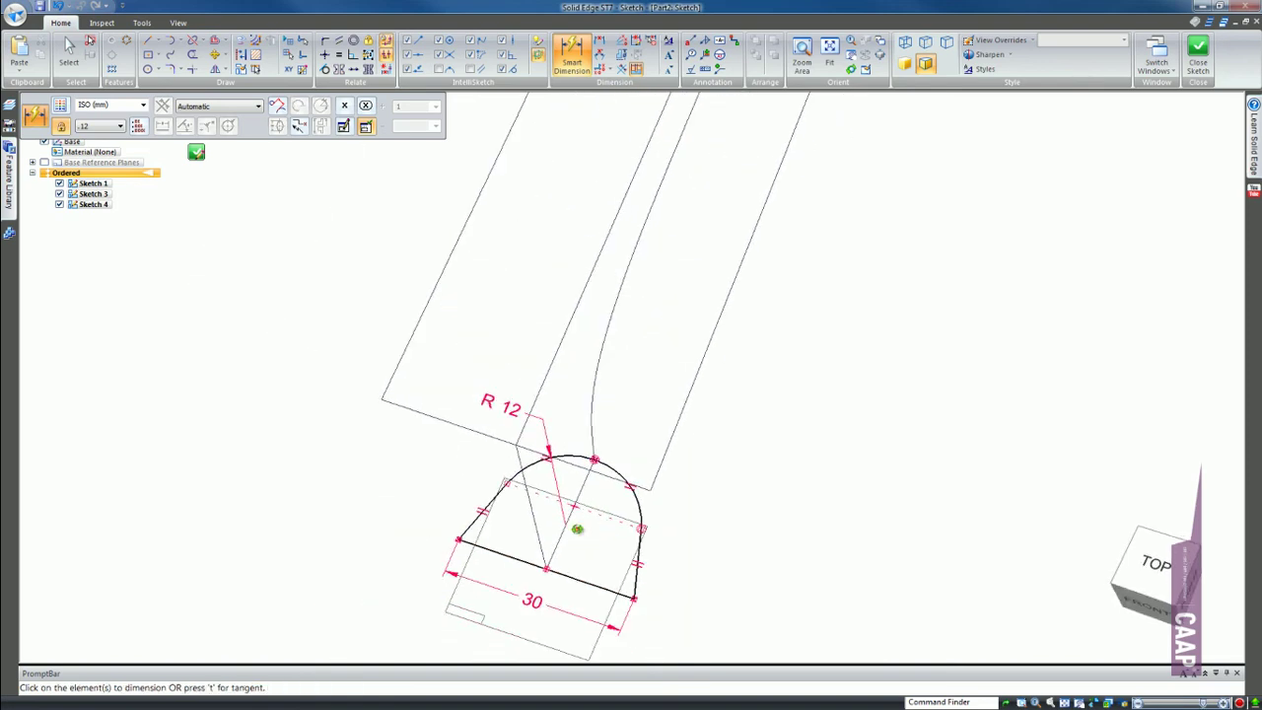
pyautogui.moveTo(577, 529)
pyautogui.mouseDown(button='middle')
pyautogui.moveTo(603, 417)
pyautogui.moveTo(522, 454)
pyautogui.moveTo(532, 502)
pyautogui.mouseUp(button='middle')
pyautogui.scroll(-2, 512, 542)
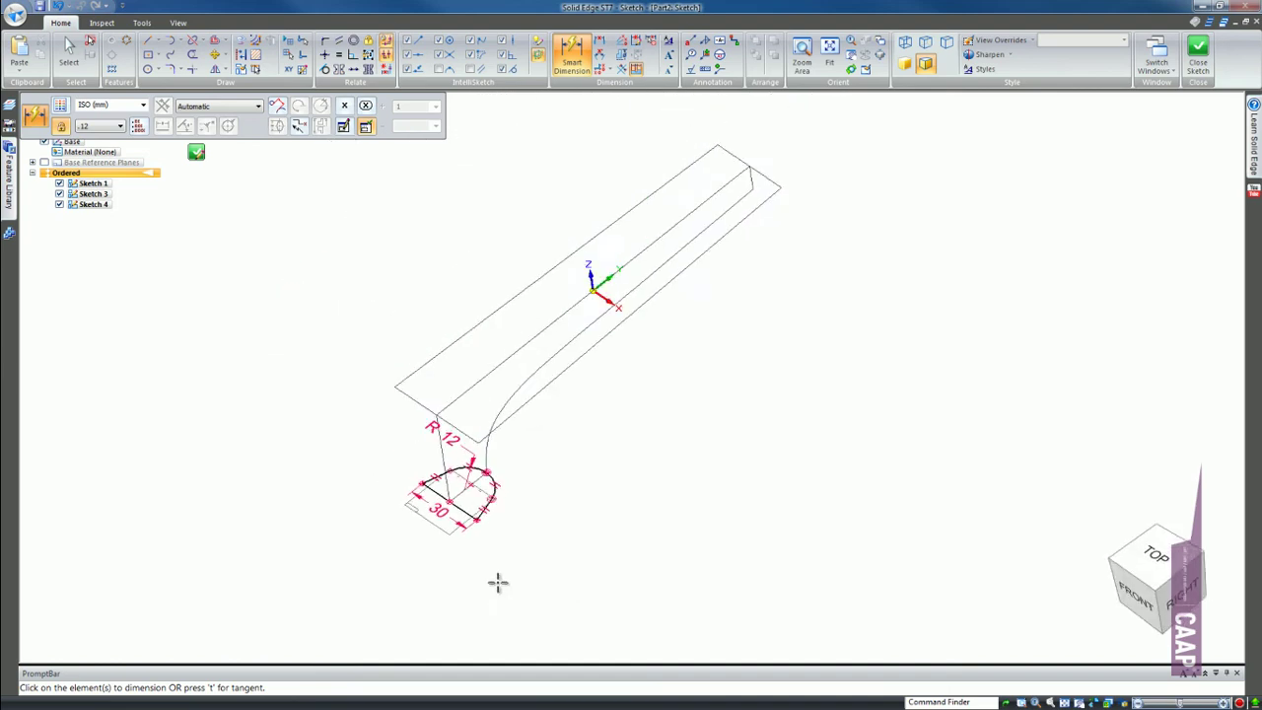
pyautogui.scroll(5, 462, 497)
pyautogui.click(199, 154)
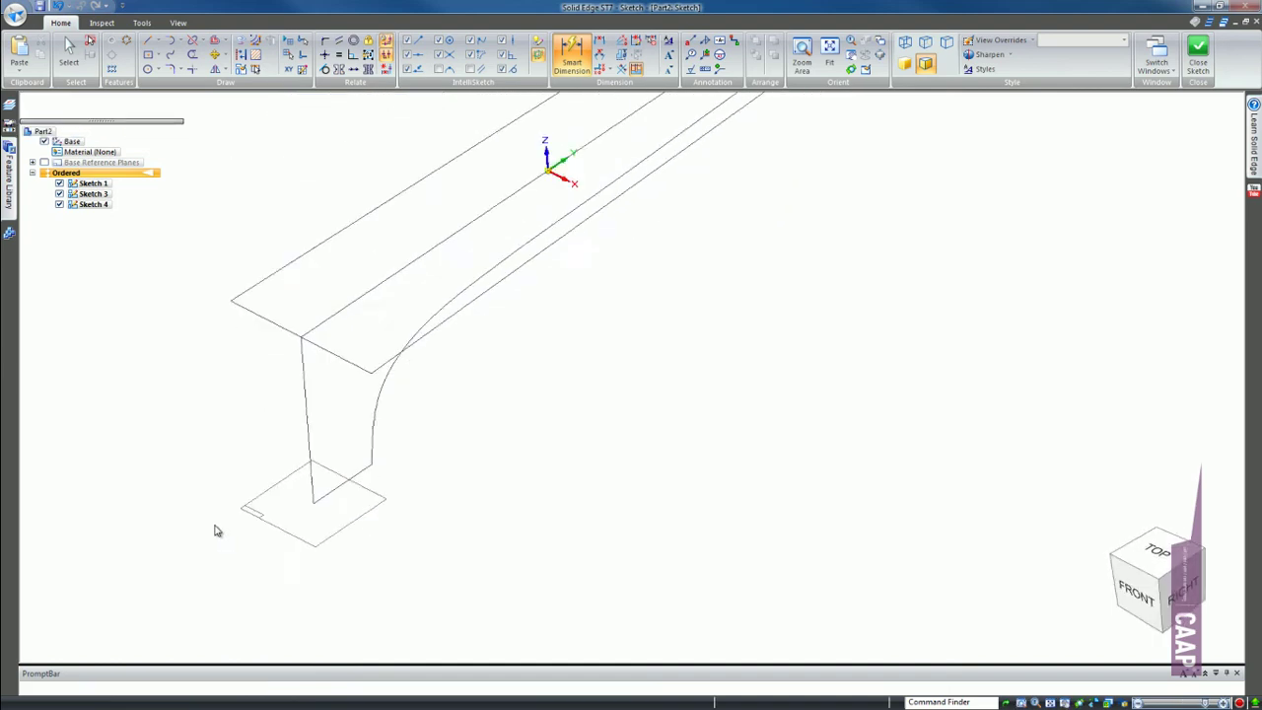
# Step: Finish Sketch 4 and start a sketch on a plane normal to the neck's top edge
pyautogui.click(123, 107)
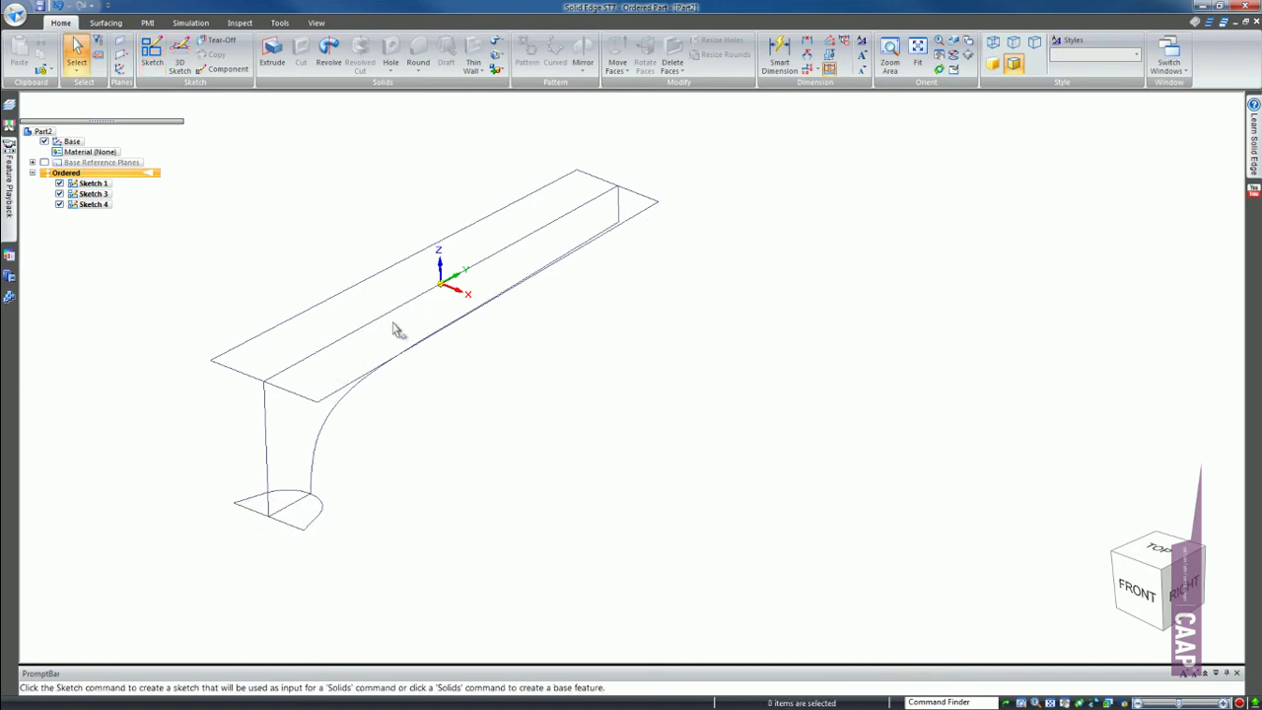
pyautogui.click(151, 51)
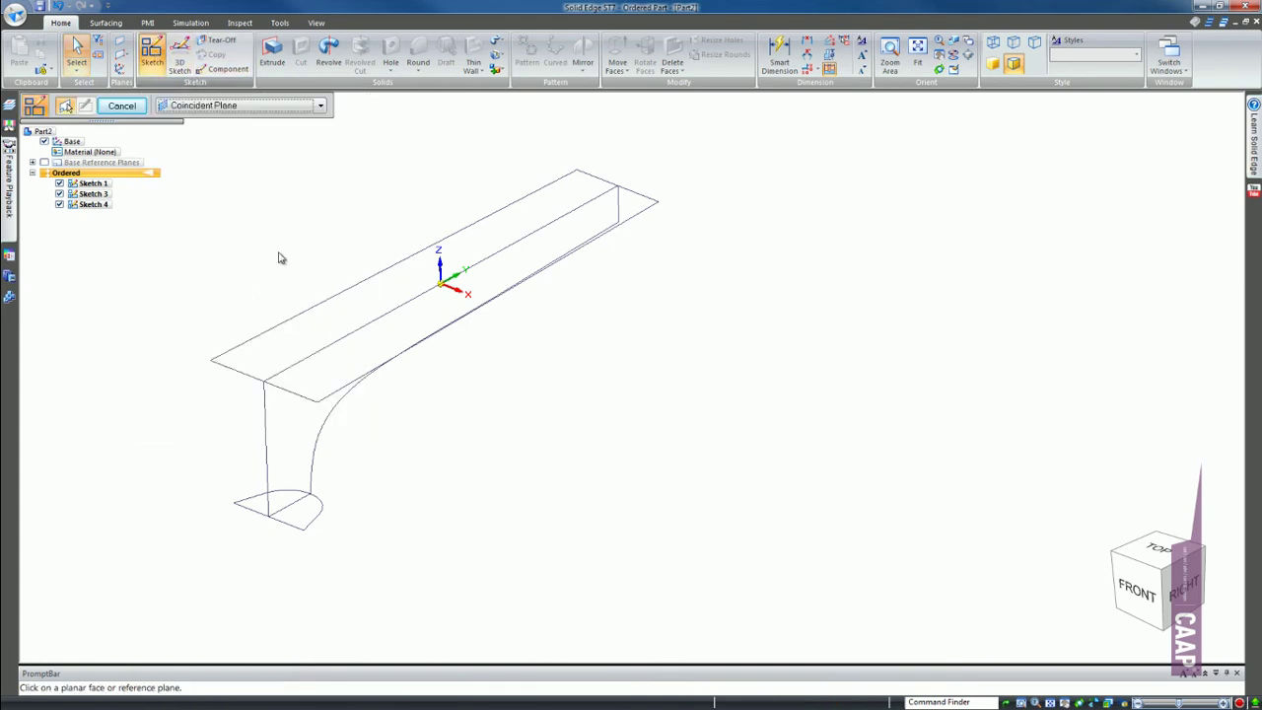
pyautogui.click(212, 109)
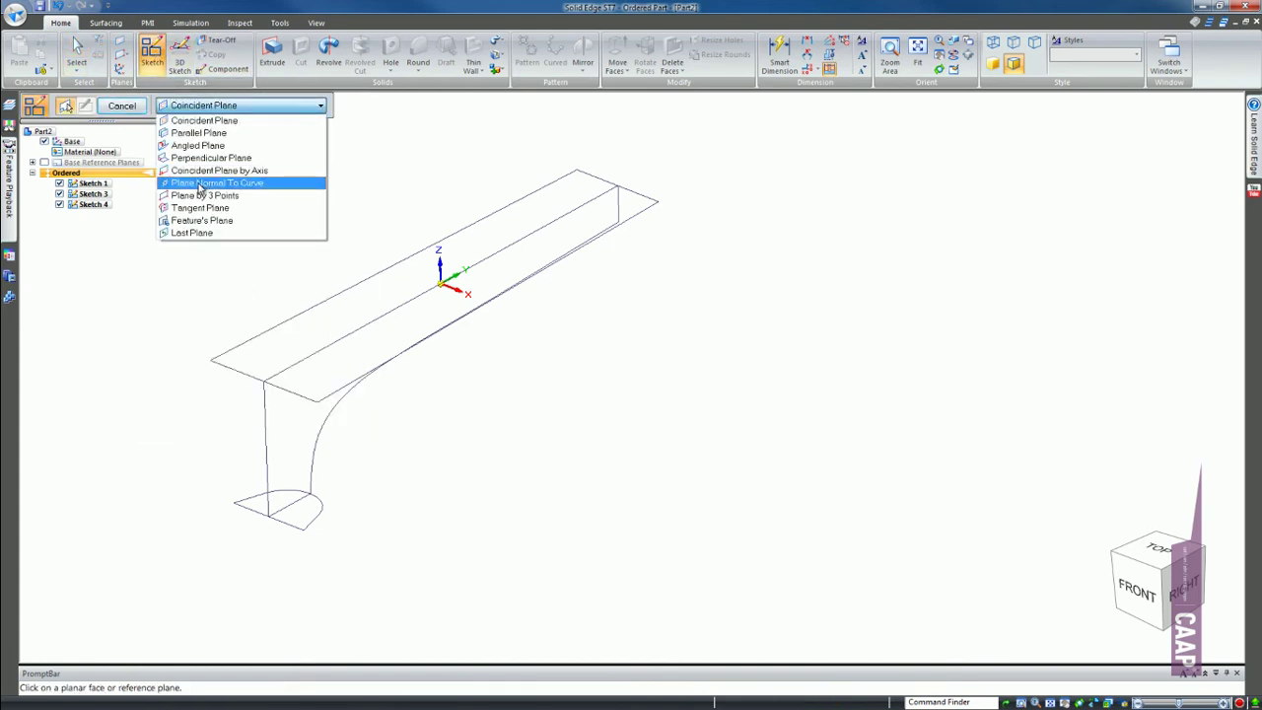
pyautogui.click(201, 185)
pyautogui.moveTo(350, 357)
pyautogui.mouseDown(button='middle')
pyautogui.moveTo(329, 273)
pyautogui.moveTo(309, 368)
pyautogui.mouseUp(button='middle')
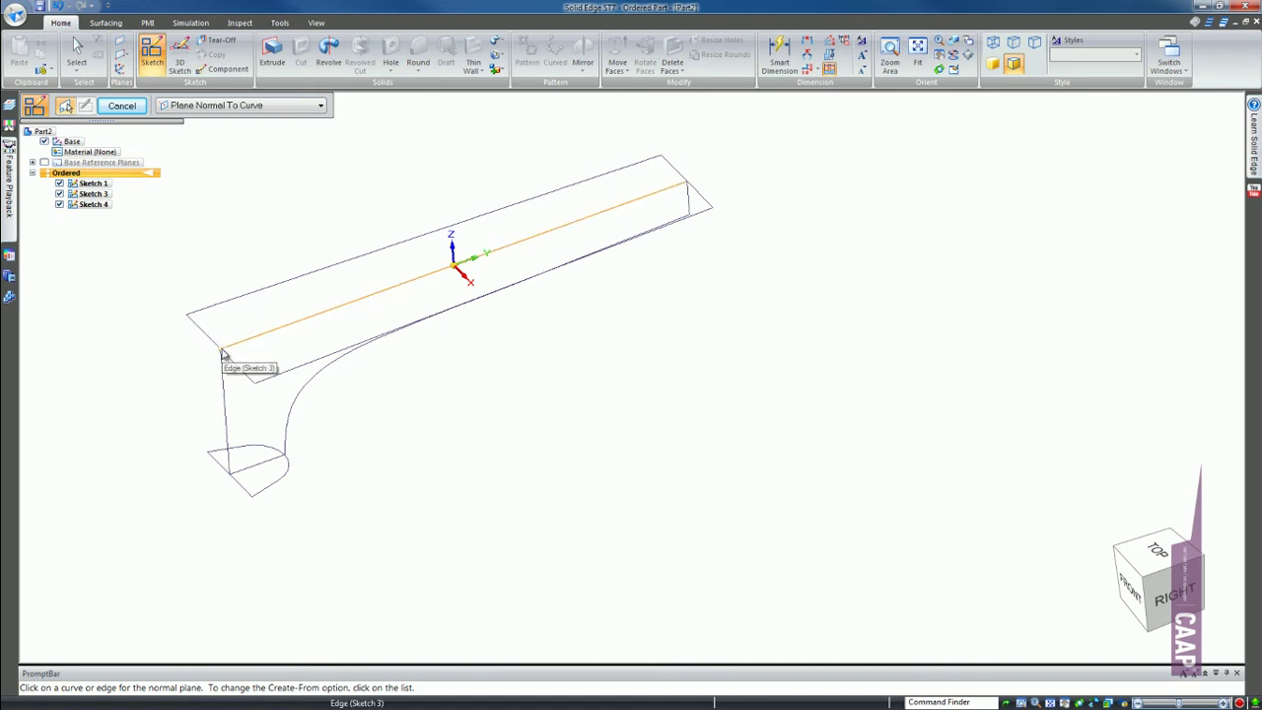
pyautogui.click(225, 355)
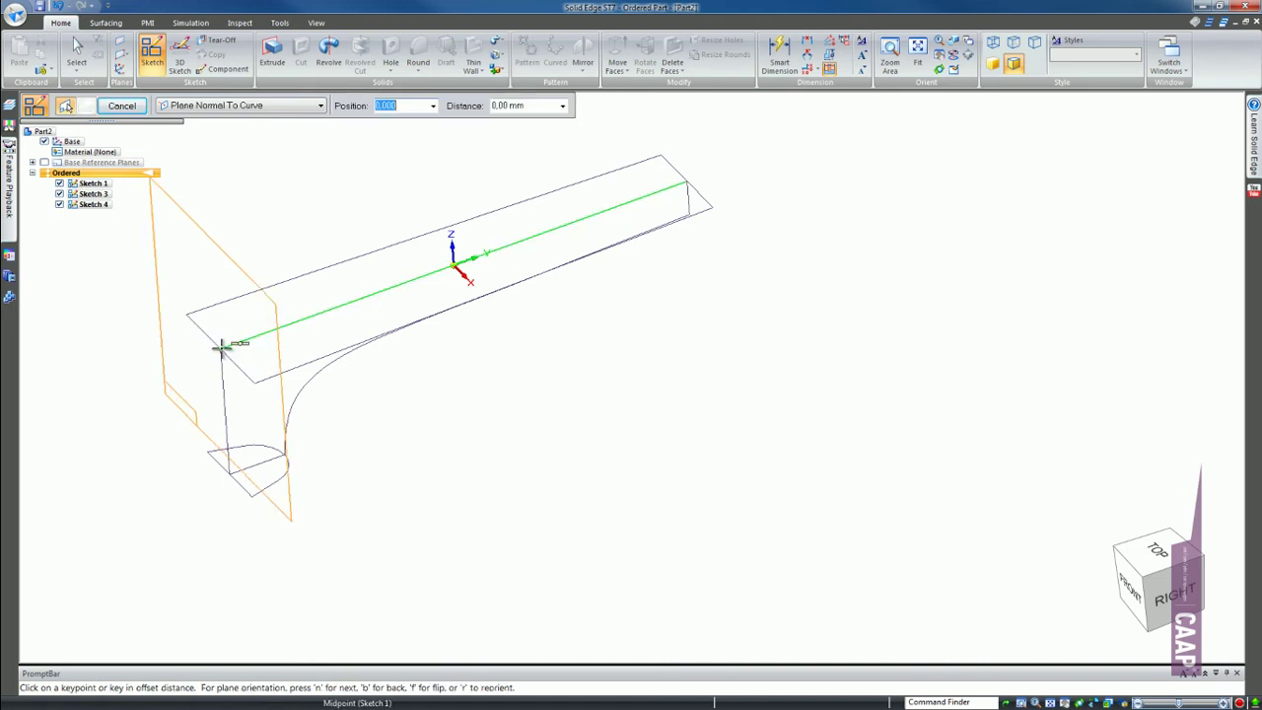
# Step: Place the normal plane at the top edge's midpoint, opening Sketch 5 in a tilted view
pyautogui.click(477, 442)
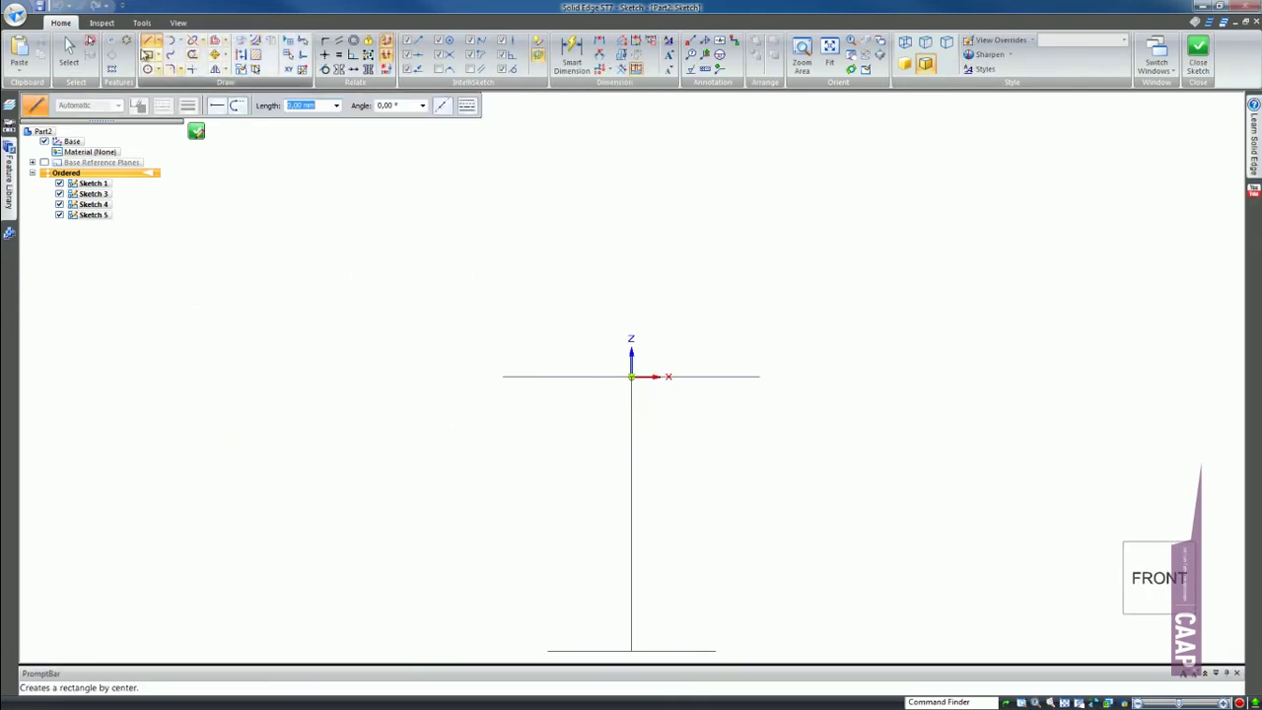
pyautogui.moveTo(721, 501); pyautogui.dragTo(737, 517, button='middle')
pyautogui.scroll(-2, 654, 239)
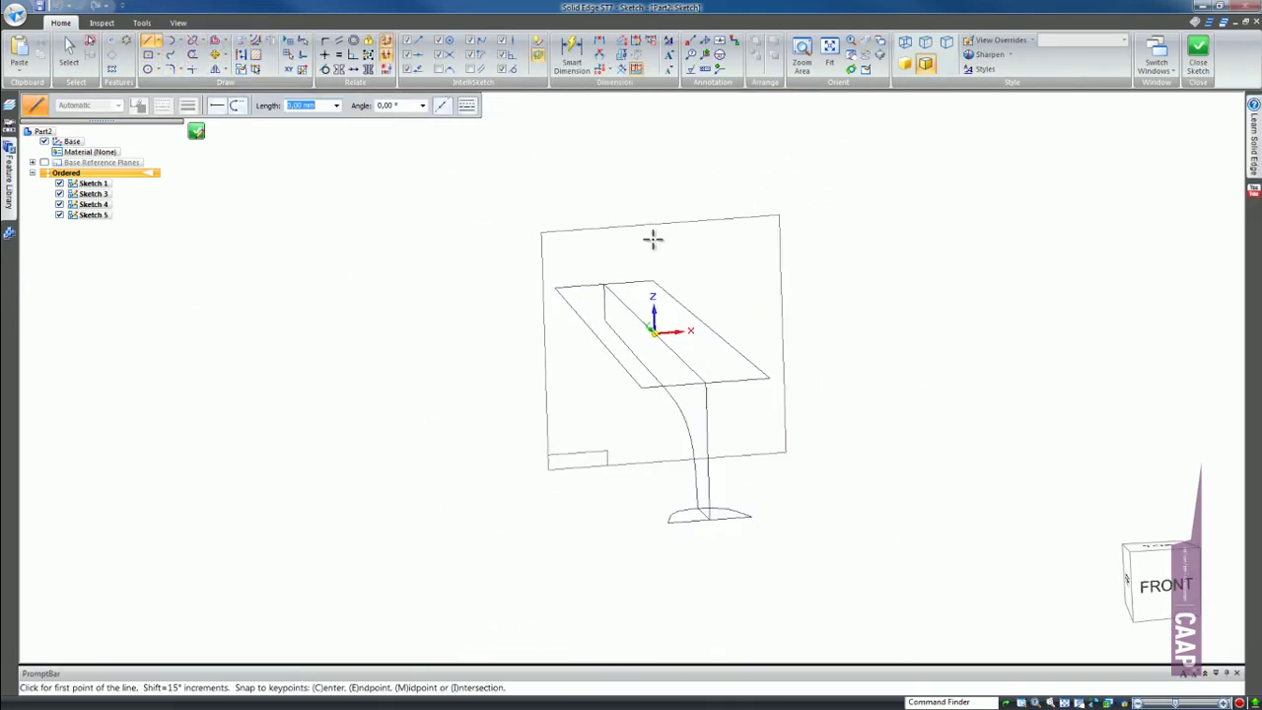
pyautogui.scroll(3, 724, 384)
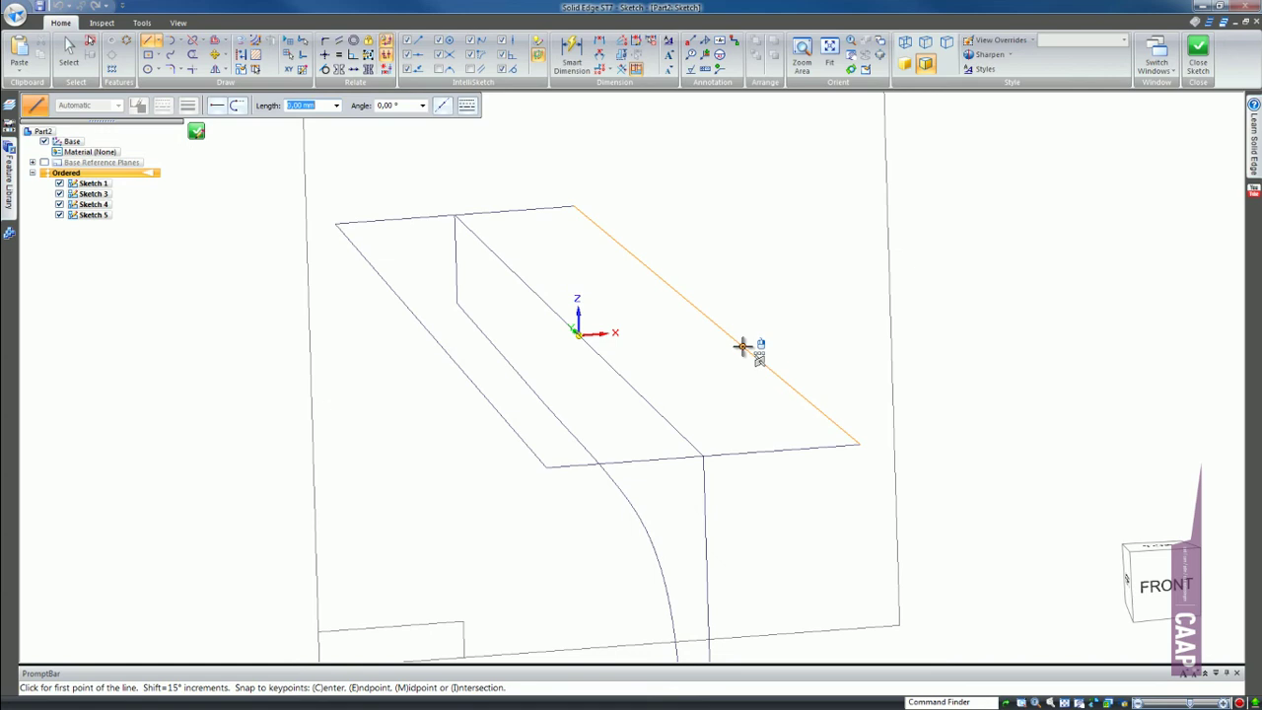
# Step: Draw a closed U-section: top line across the plane, sloping sides, arced lower corners, flat bottom
pyautogui.click(743, 345)
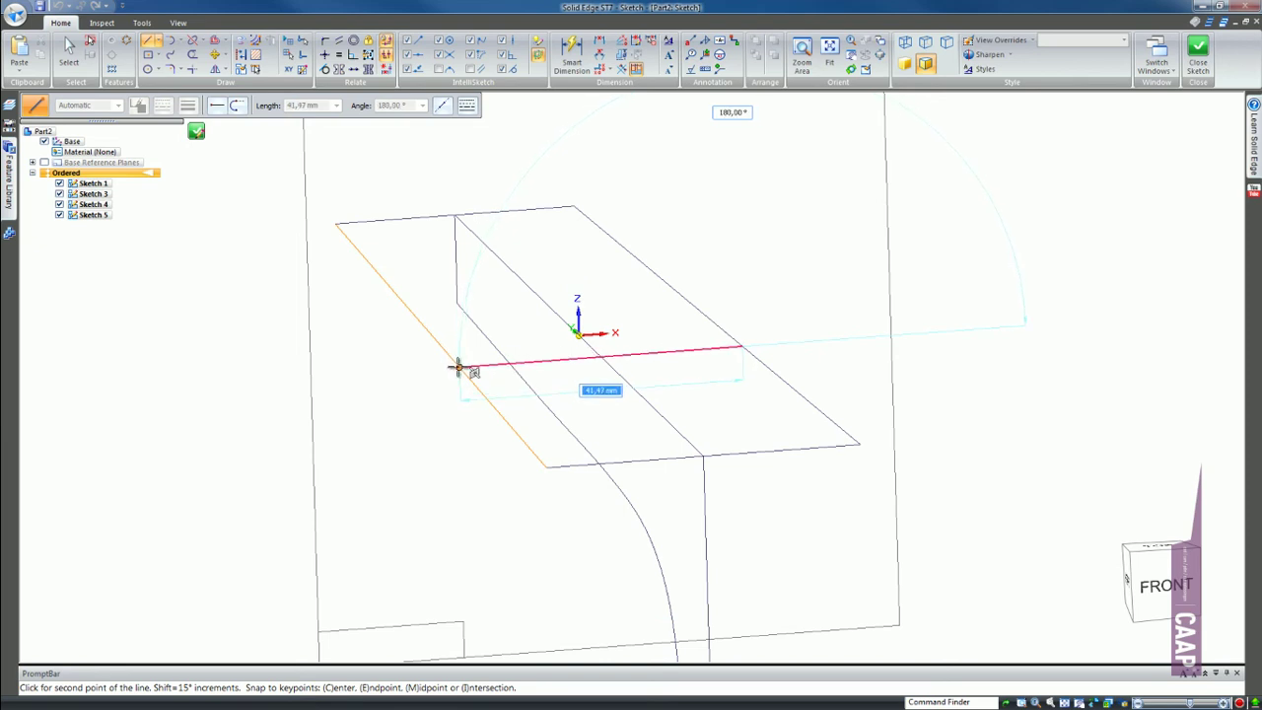
pyautogui.click(458, 367)
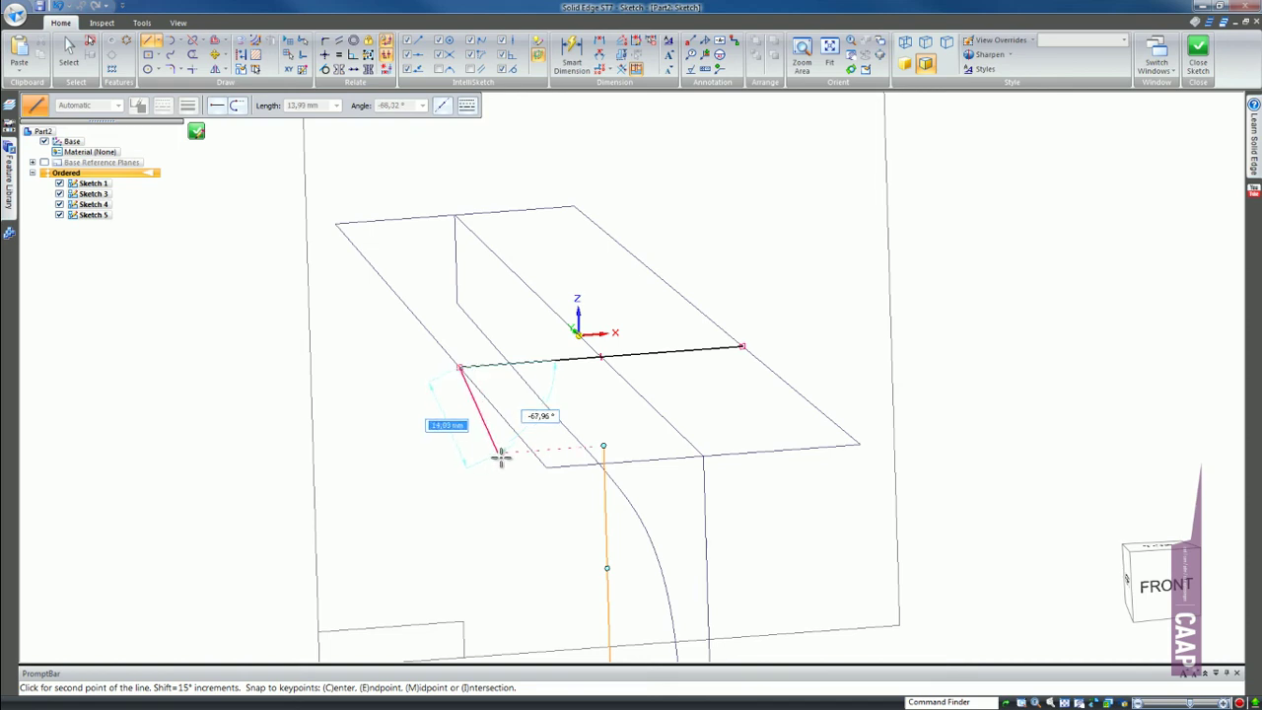
pyautogui.click(500, 459)
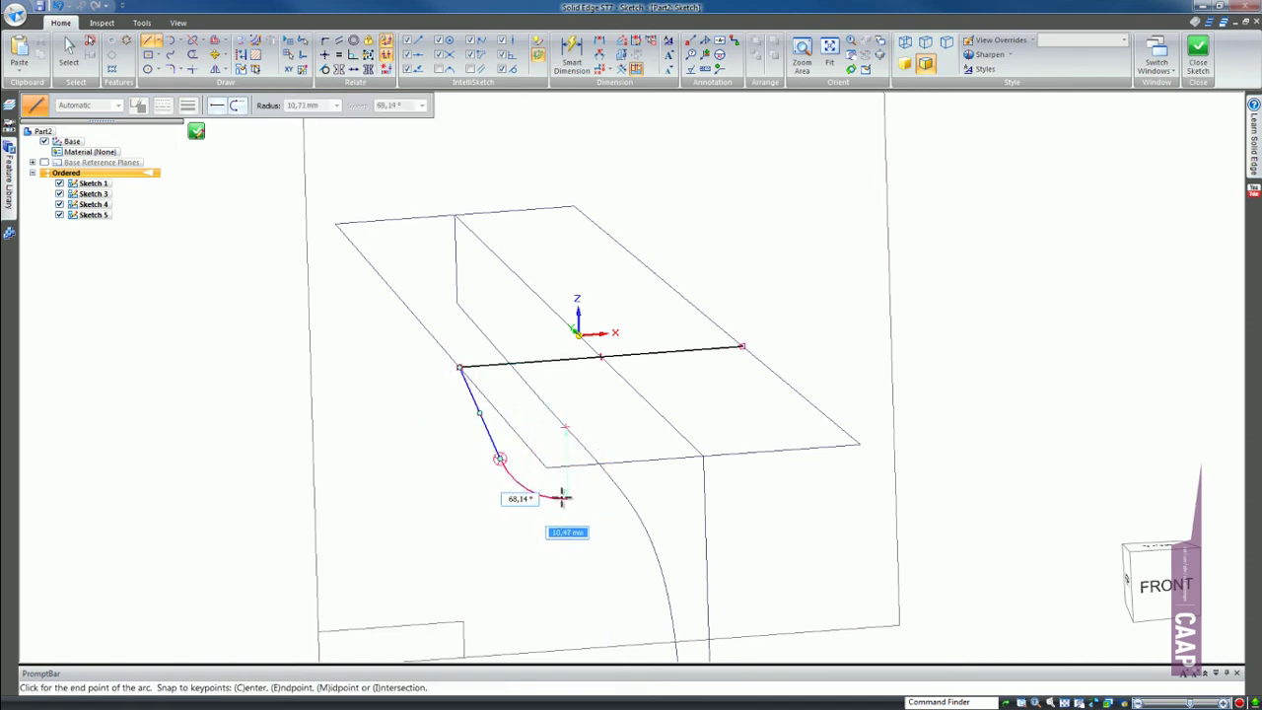
pyautogui.click(524, 487)
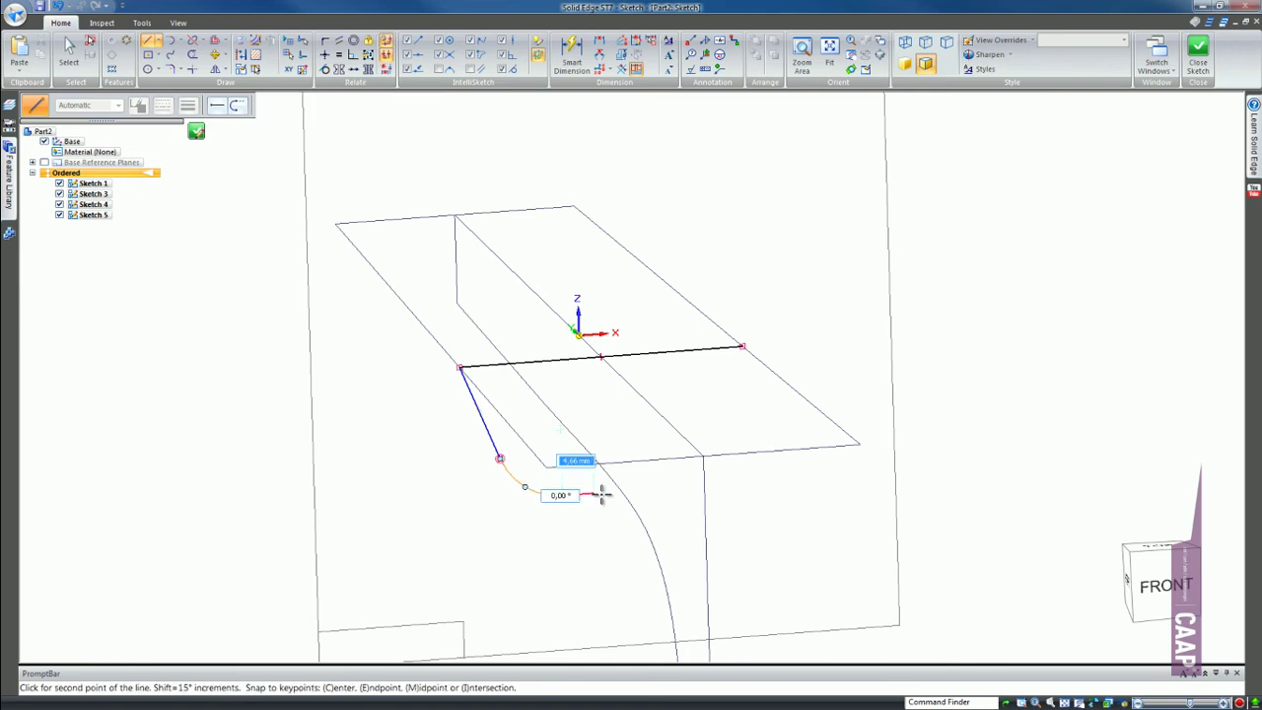
pyautogui.click(670, 487)
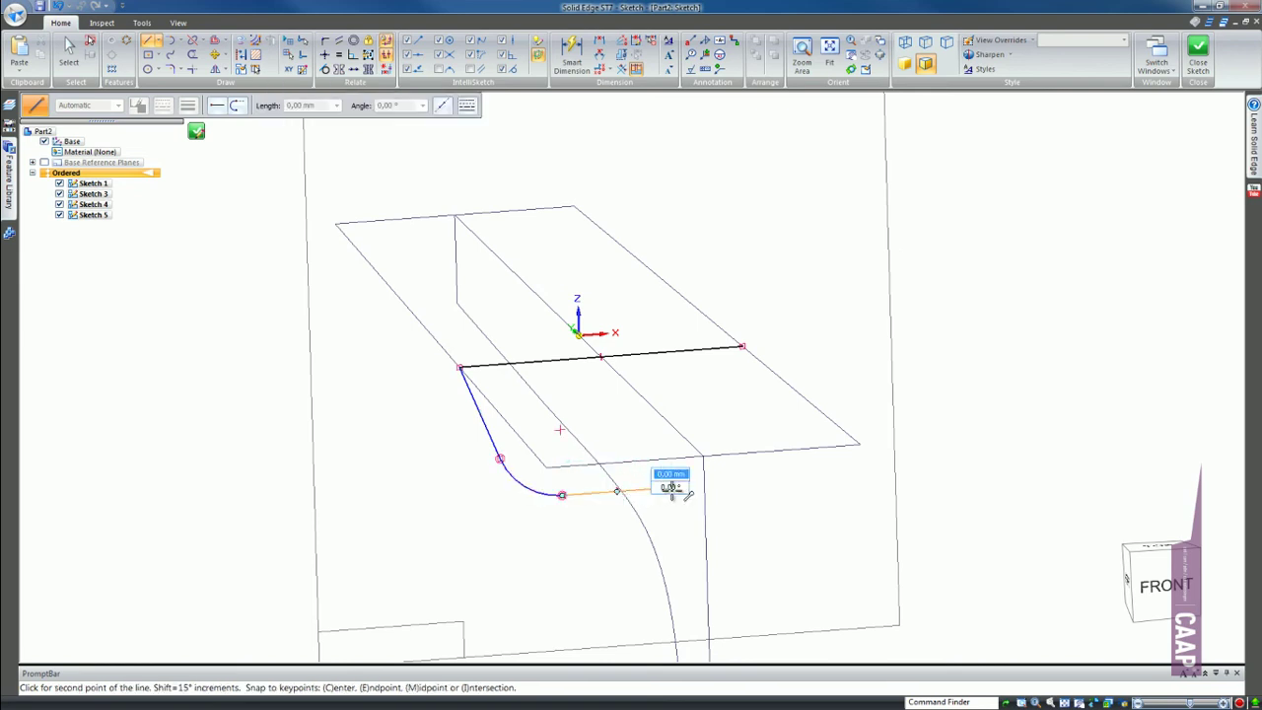
pyautogui.click(727, 441)
pyautogui.click(741, 347)
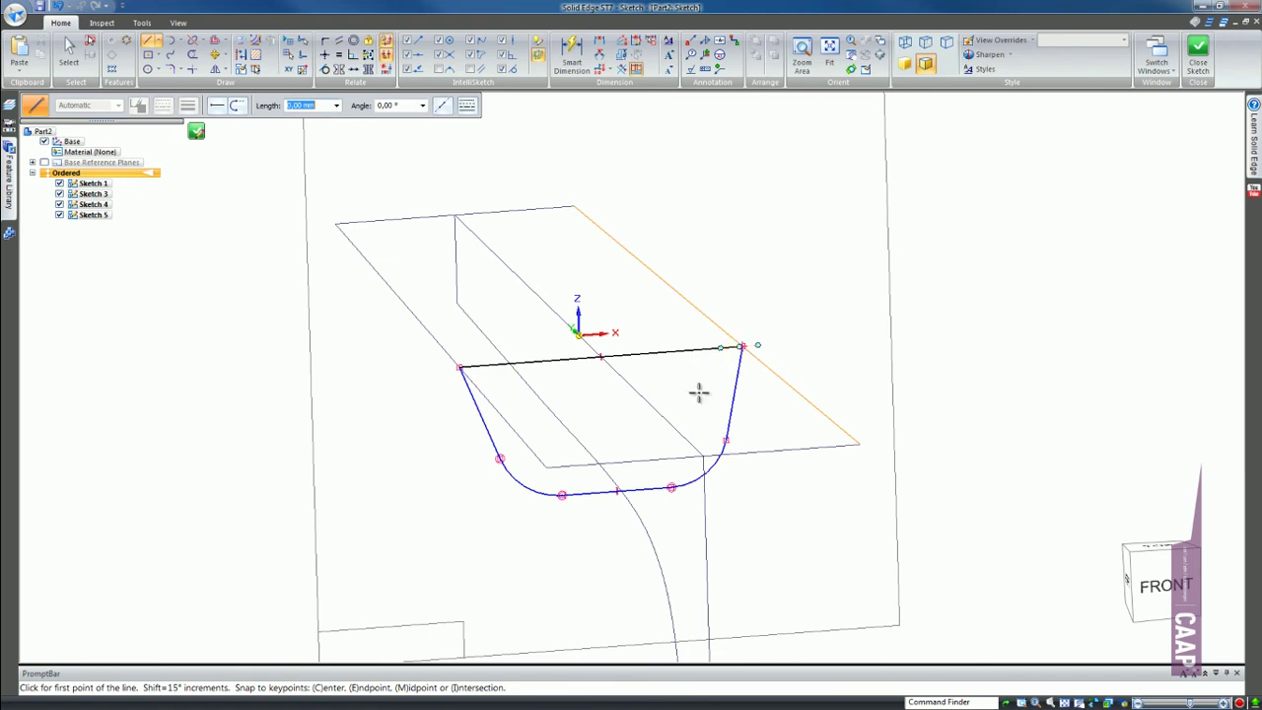
pyautogui.scroll(2, 695, 393)
pyautogui.scroll(2, 496, 579)
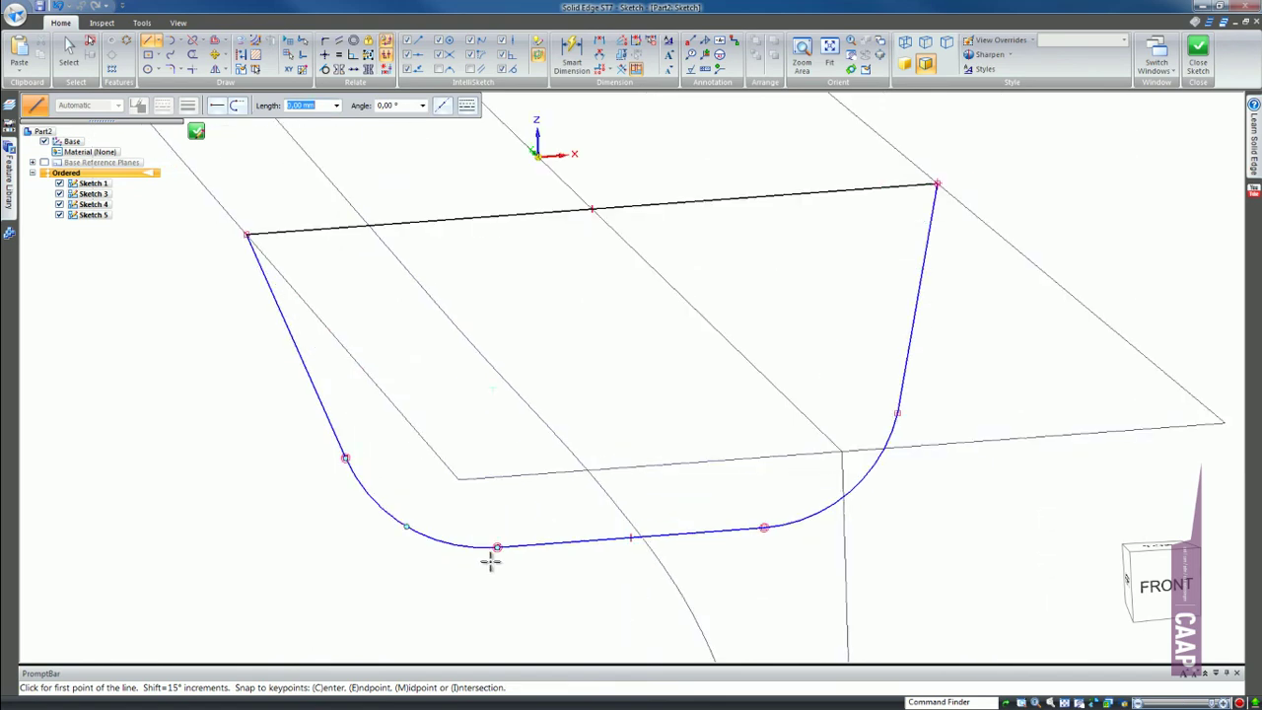
pyautogui.scroll(-2, 459, 561)
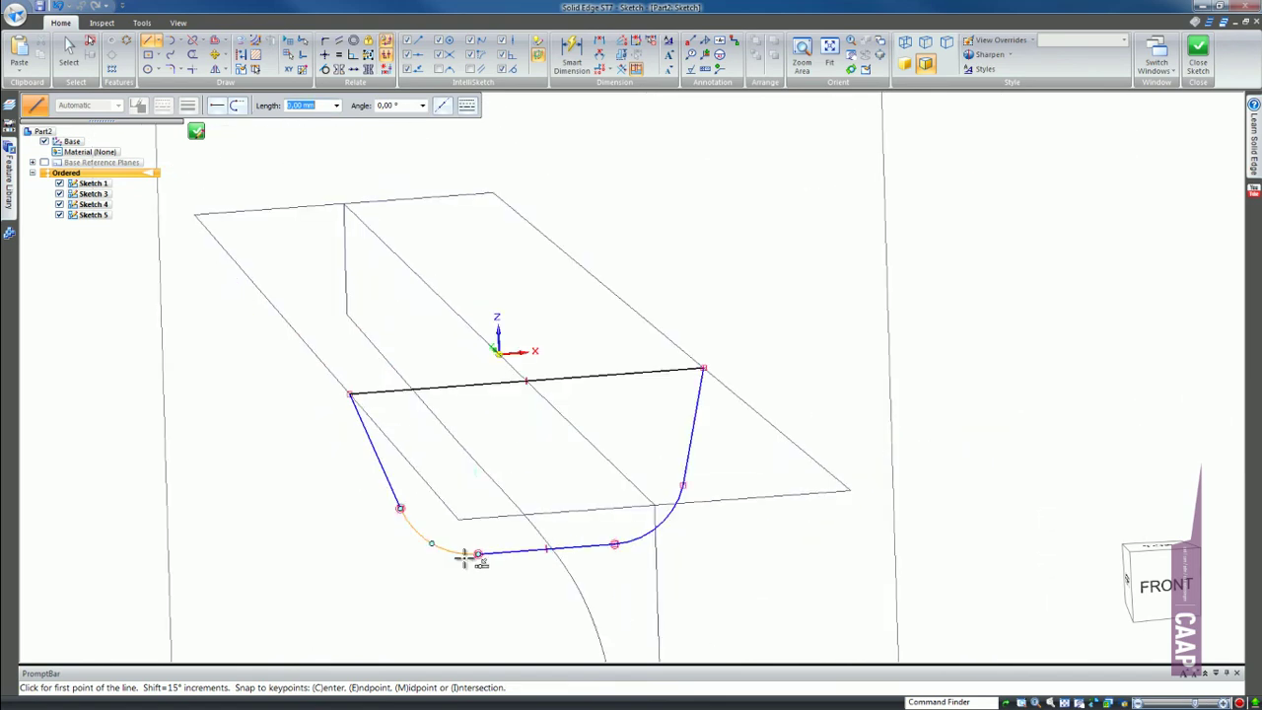
# Step: Make the two side lines equal and the two bottom corner arcs equal
pyautogui.click(338, 55)
pyautogui.click(384, 471)
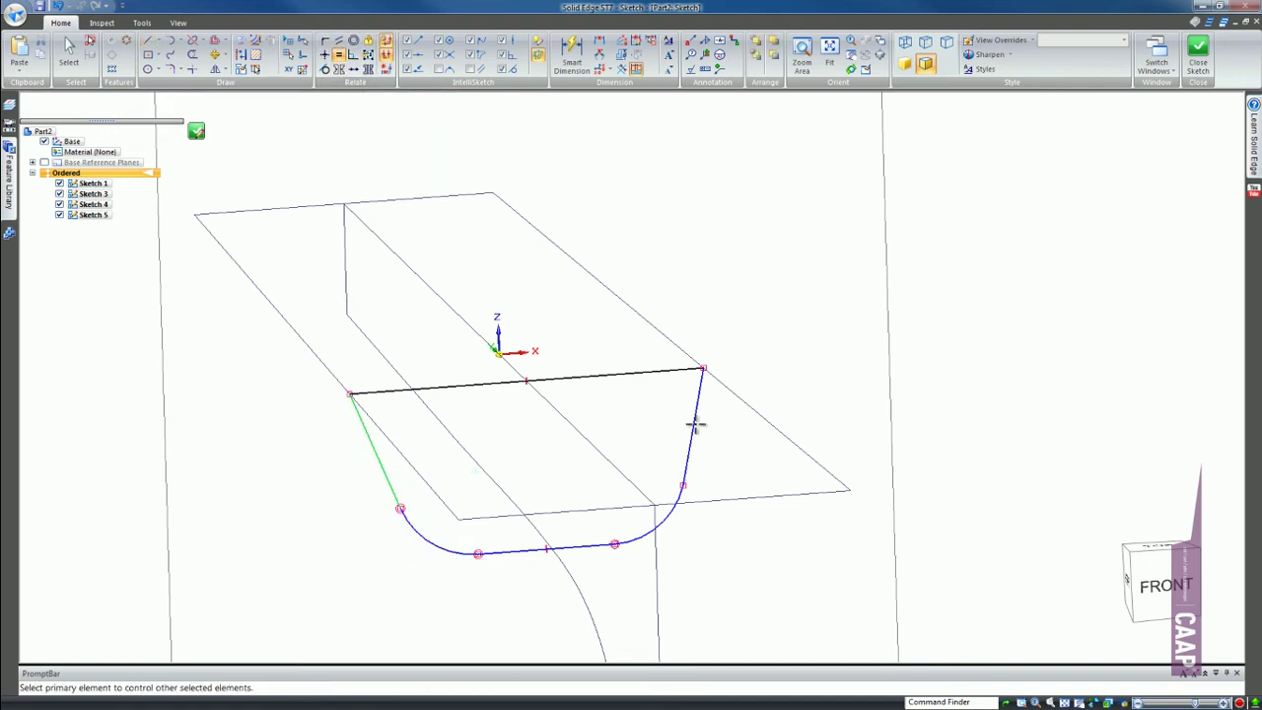
pyautogui.click(693, 424)
pyautogui.click(437, 538)
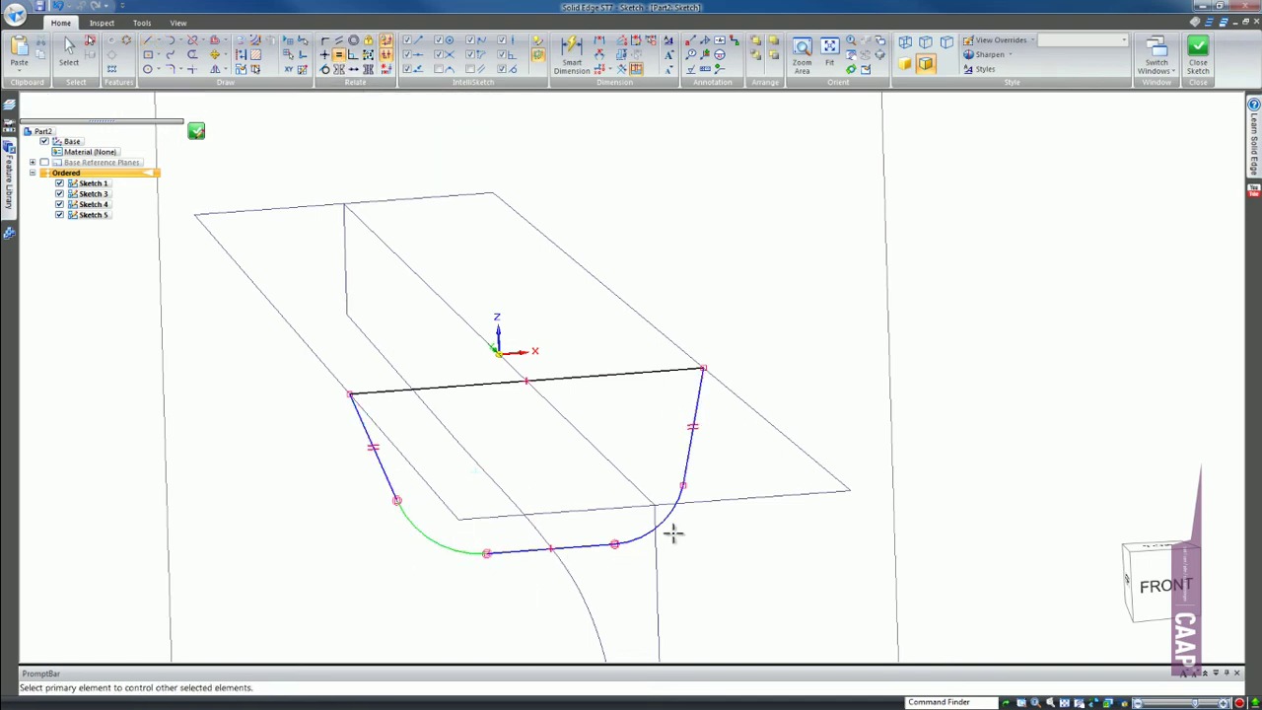
pyautogui.click(676, 521)
pyautogui.scroll(-1, 499, 535)
pyautogui.scroll(-1, 437, 549)
pyautogui.scroll(1, 437, 549)
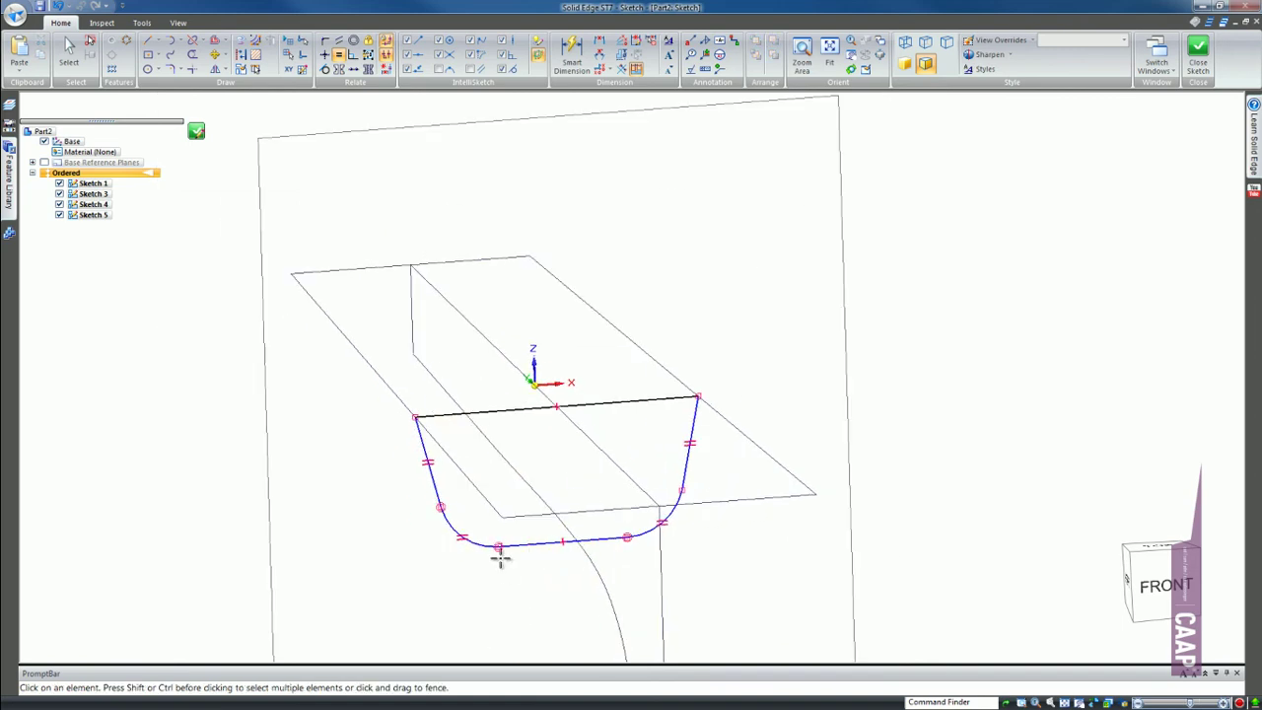
pyautogui.scroll(1, 494, 581)
# Step: Dimension the right side line to a length of 8
pyautogui.click(571, 54)
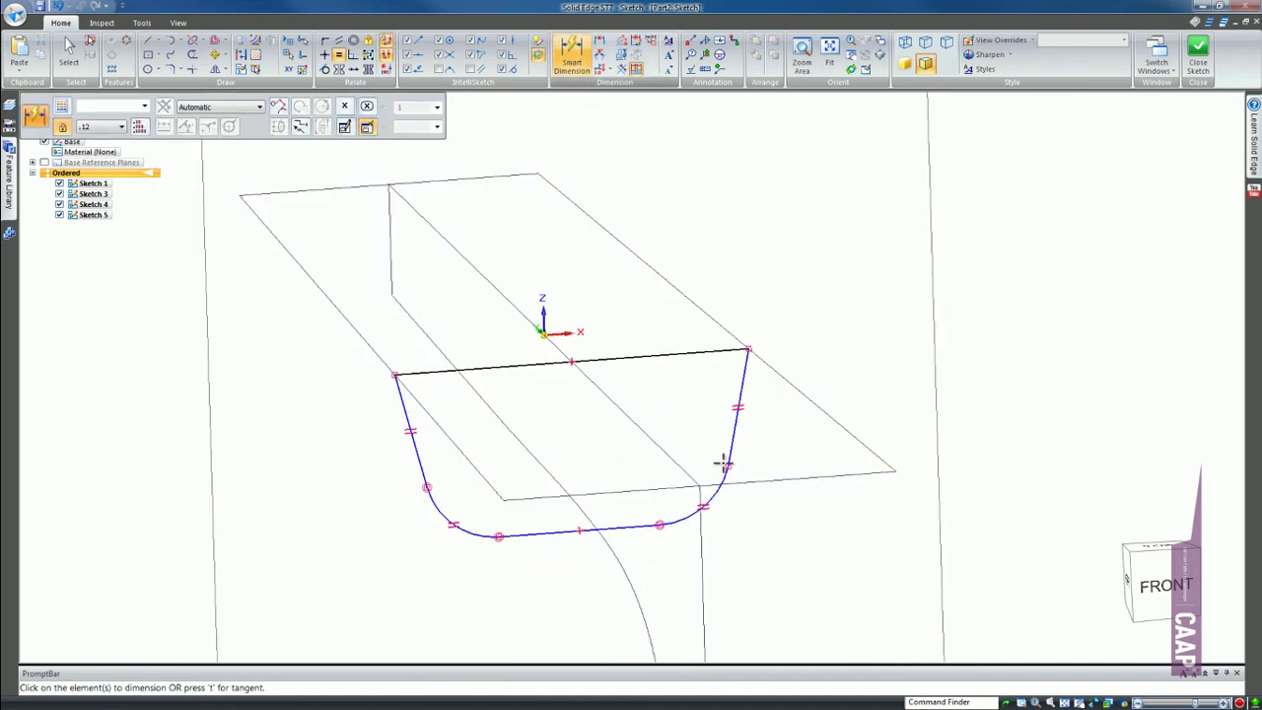
pyautogui.click(746, 367)
pyautogui.click(787, 426)
pyautogui.write('8')
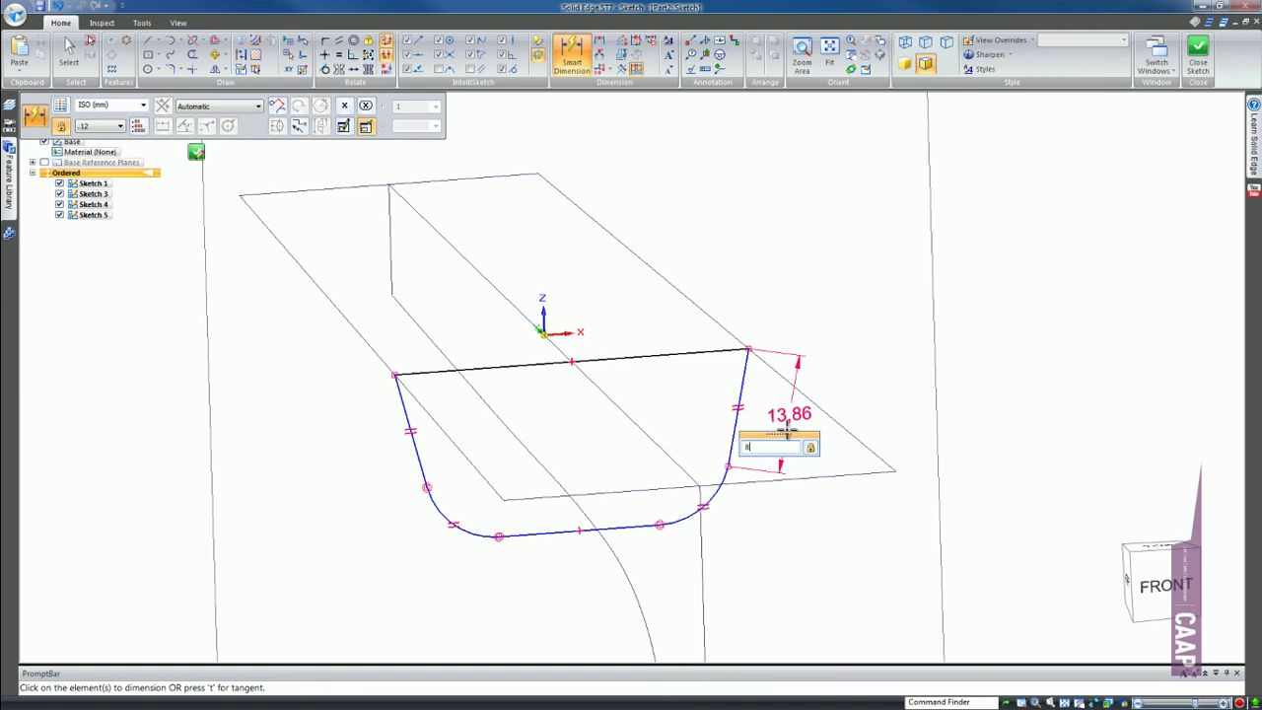
pyautogui.press('Return')
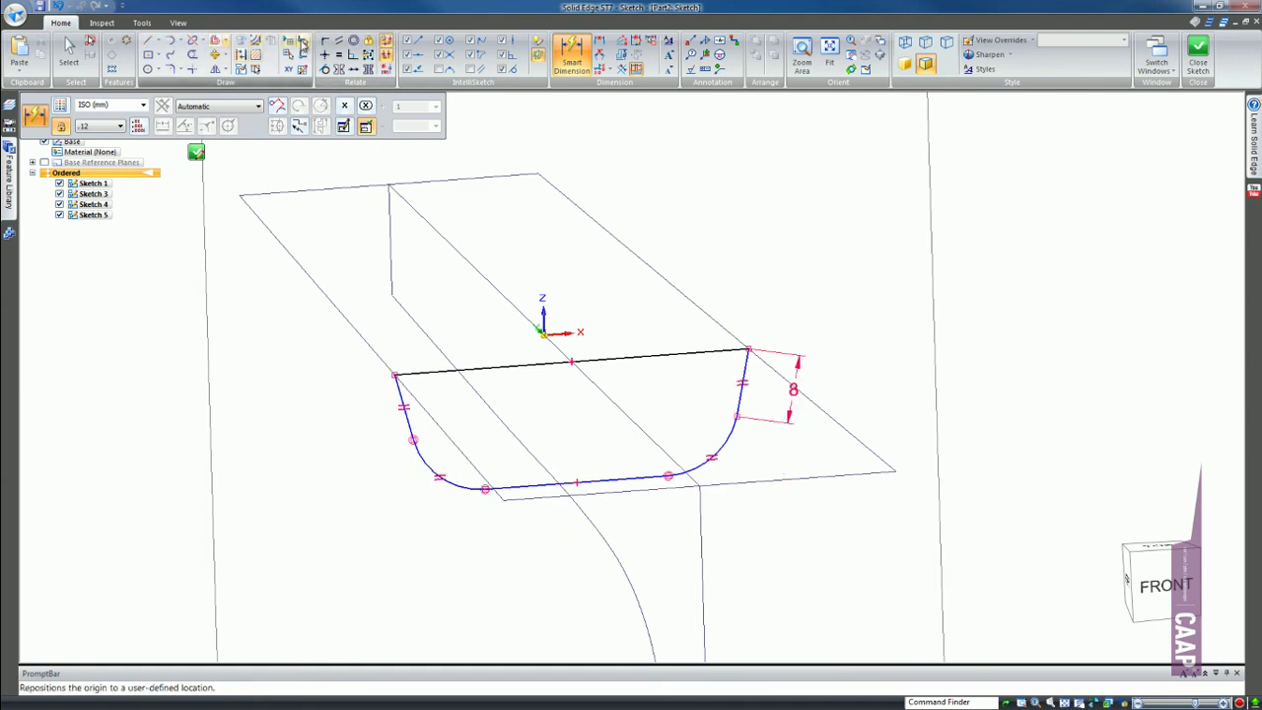
# Step: Draw a line from the bottom's midpoint up to the keel curve, viewed from the front
pyautogui.click(148, 40)
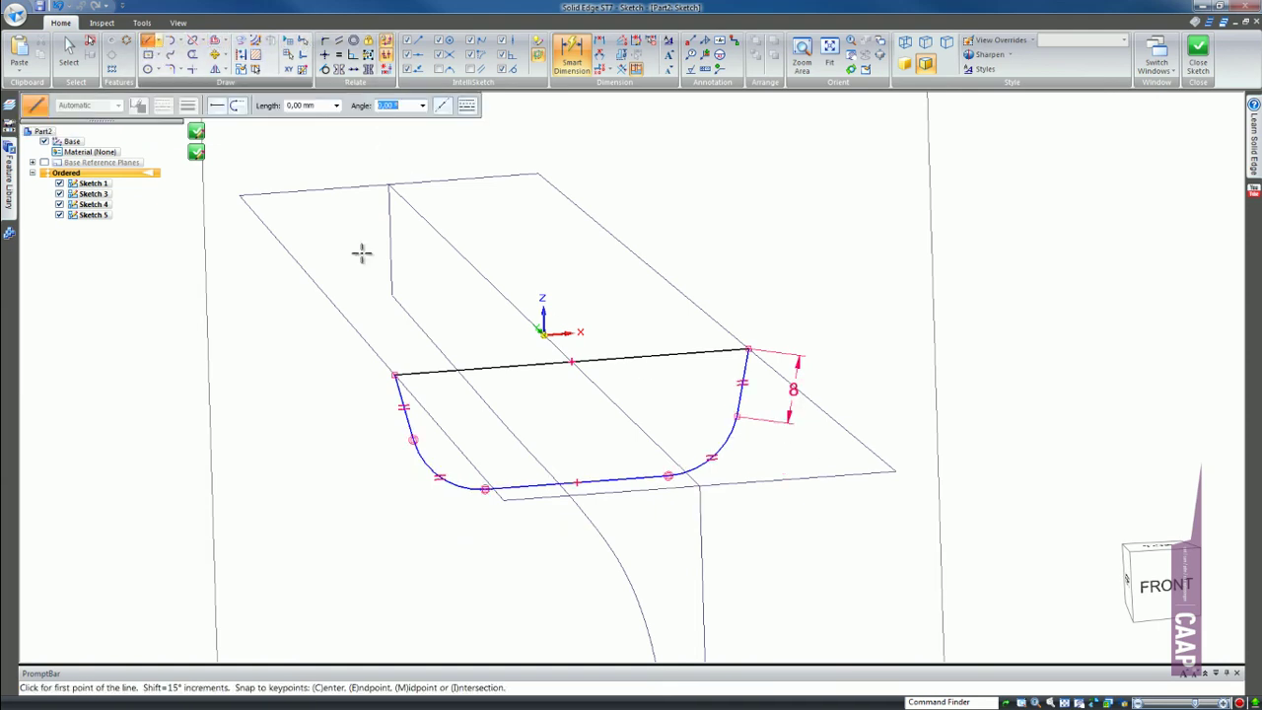
pyautogui.click(576, 482)
pyautogui.hotkey('ctrl', 'h')
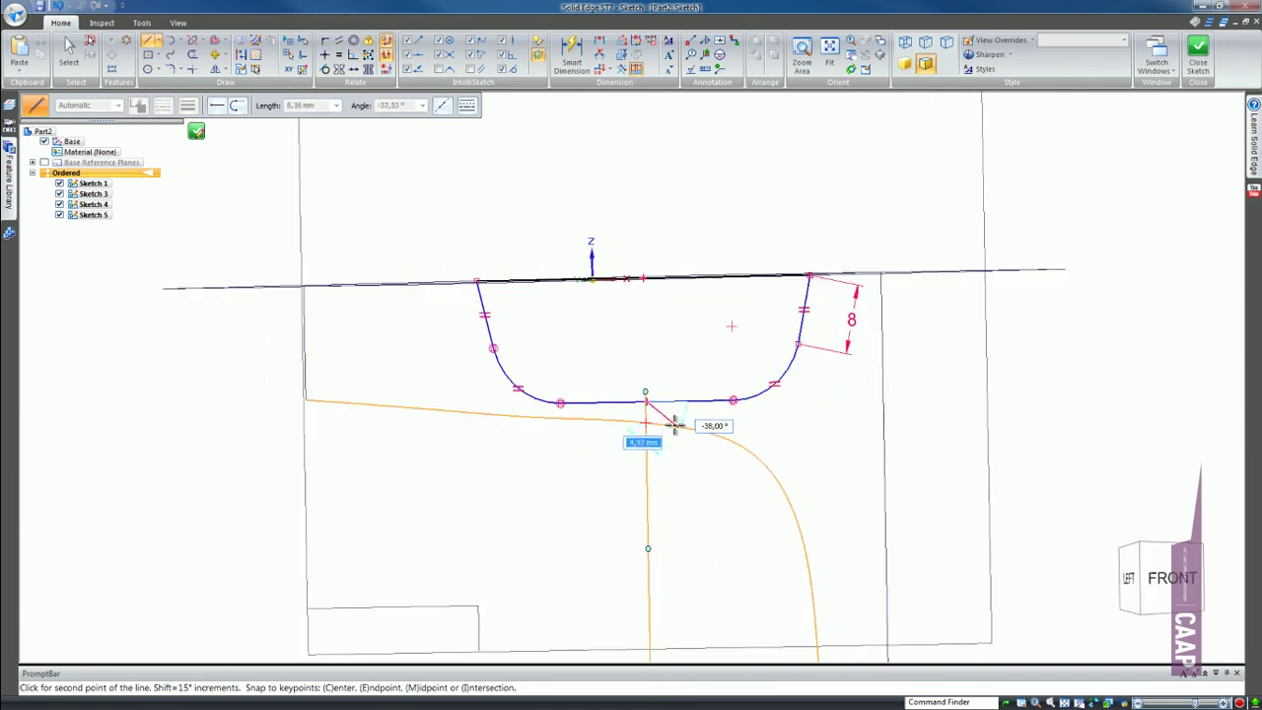
pyautogui.click(647, 422)
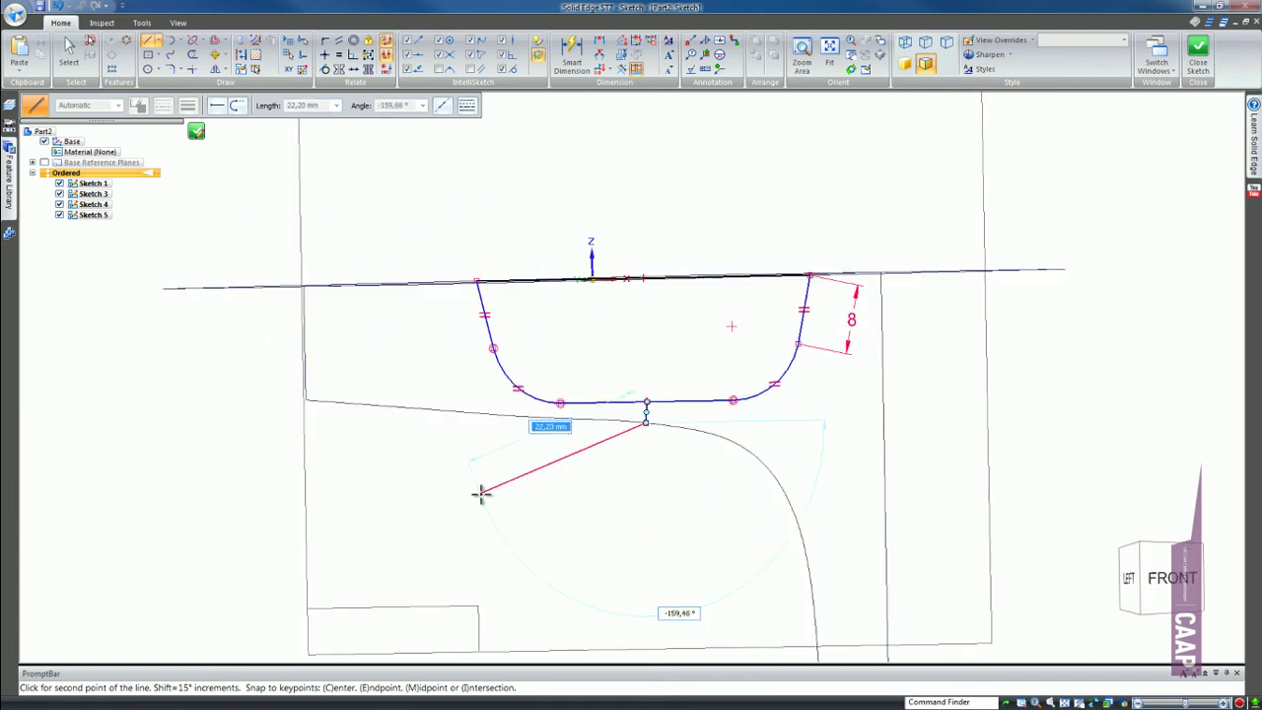
pyautogui.rightClick(550, 507)
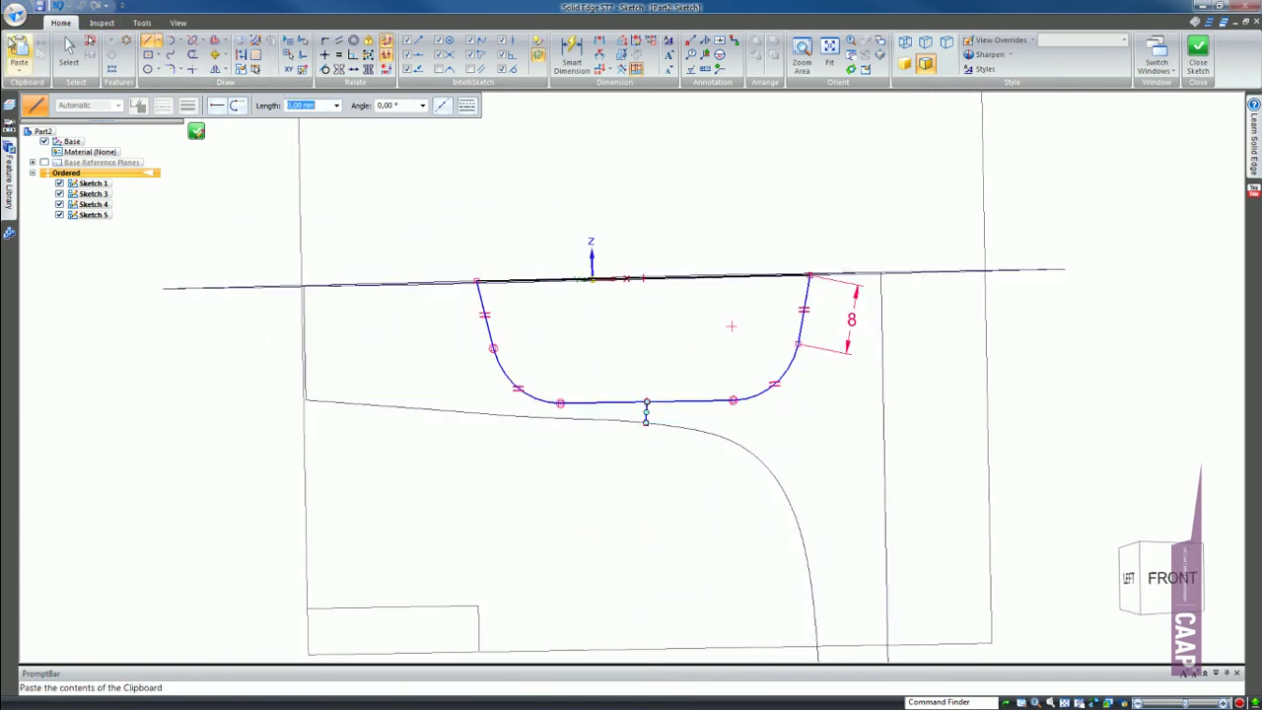
pyautogui.click(69, 49)
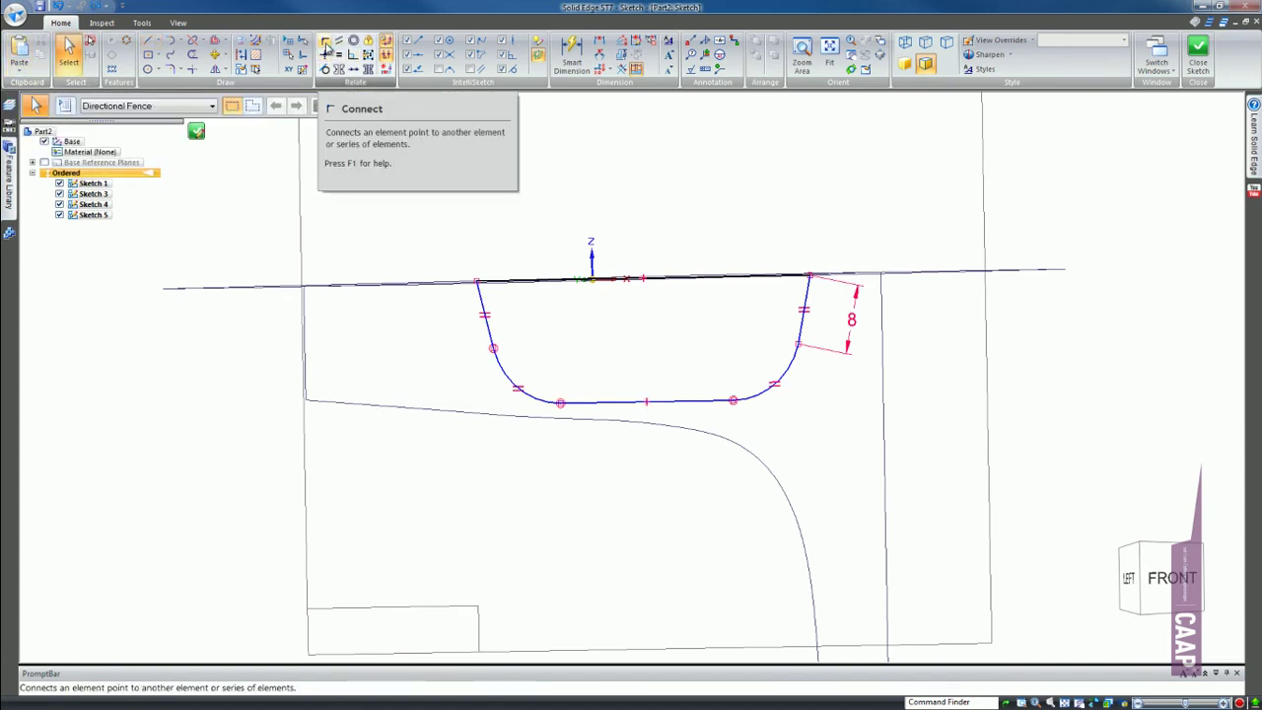
# Step: Connect the bottom line's midpoint onto the keel curve
pyautogui.click(328, 43)
pyautogui.click(646, 402)
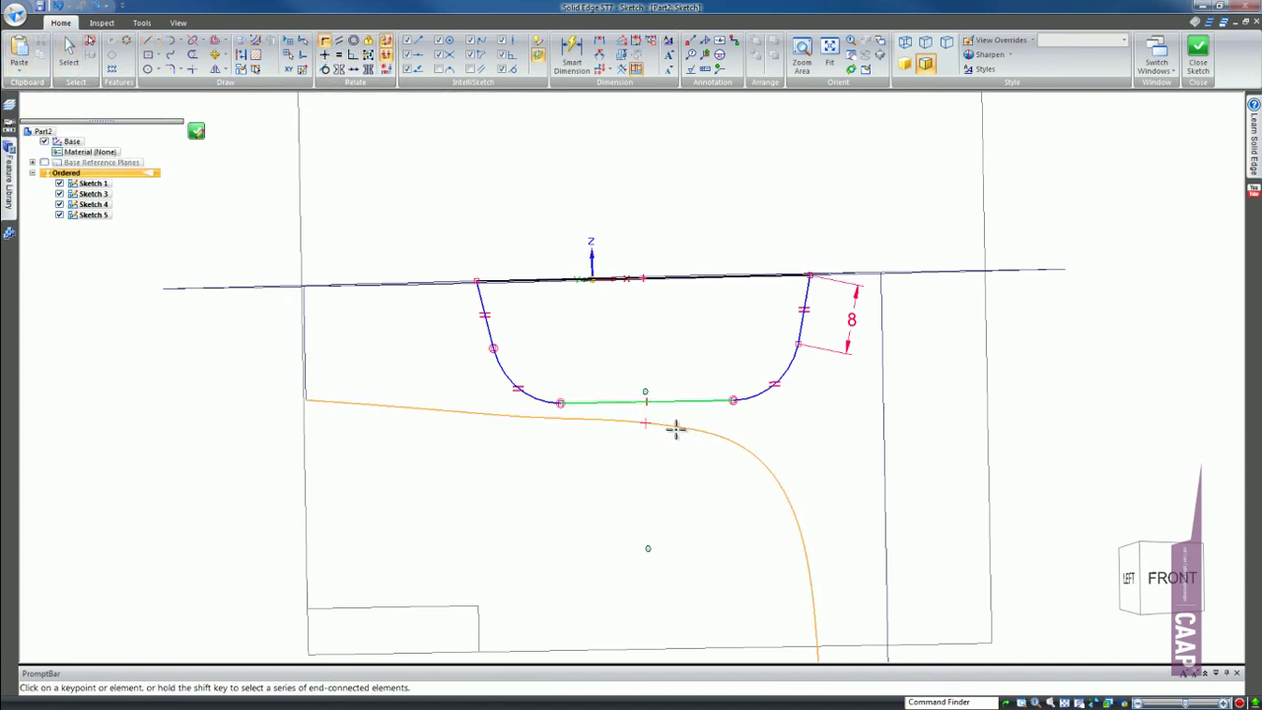
pyautogui.click(646, 424)
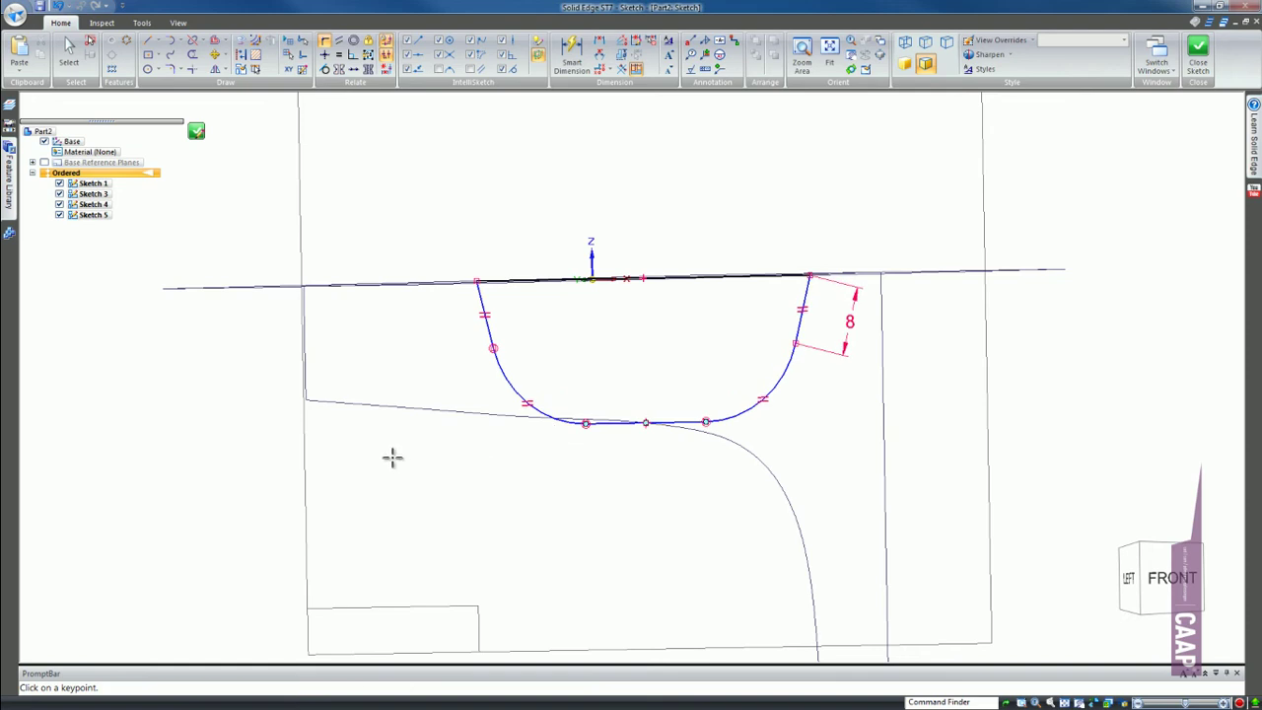
pyautogui.scroll(-1, 414, 461)
pyautogui.scroll(1, 671, 363)
pyautogui.moveTo(633, 476); pyautogui.dragTo(614, 473, button='middle')
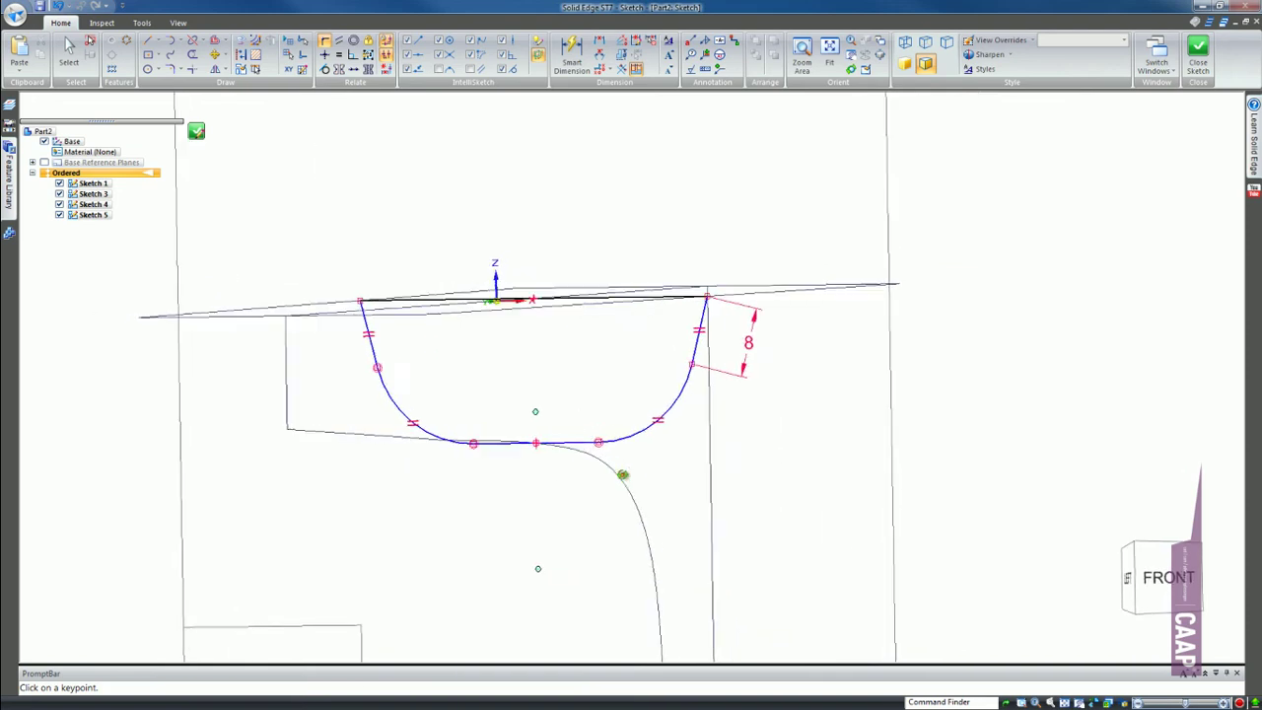
# Step: Dimension the flat bottom to 15 and close the sketch
pyautogui.click(572, 55)
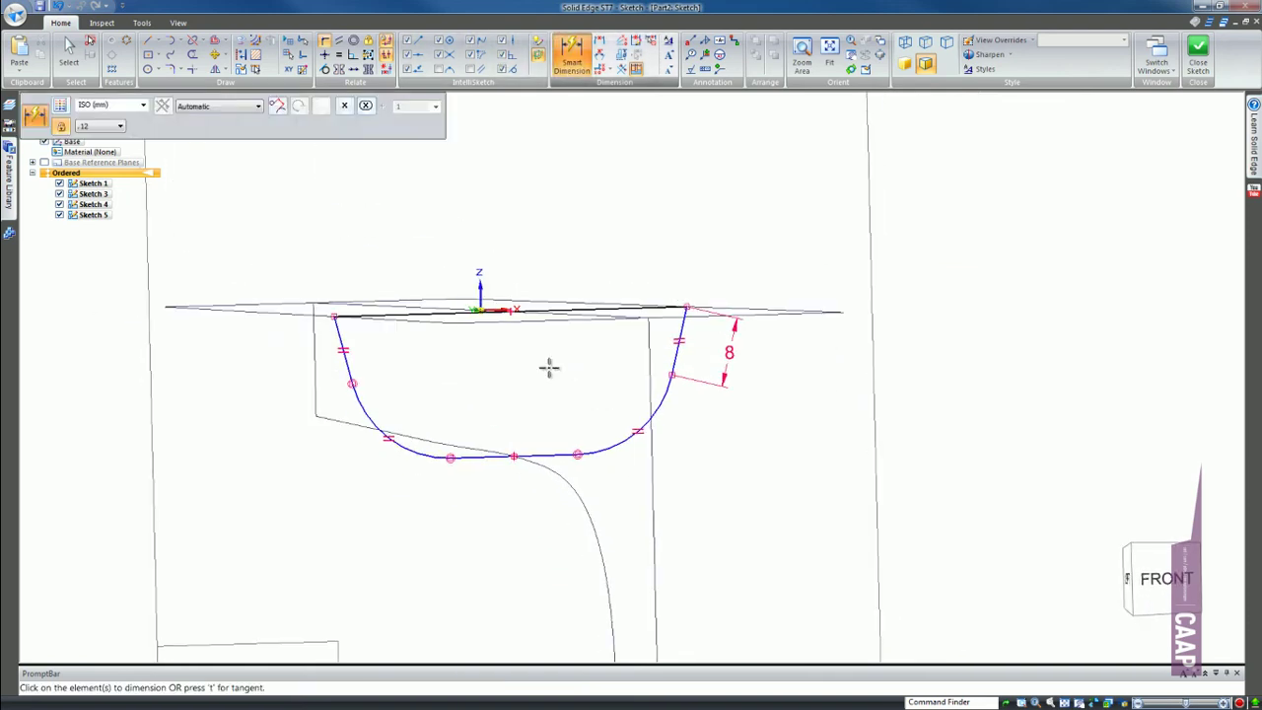
pyautogui.click(477, 456)
pyautogui.click(480, 508)
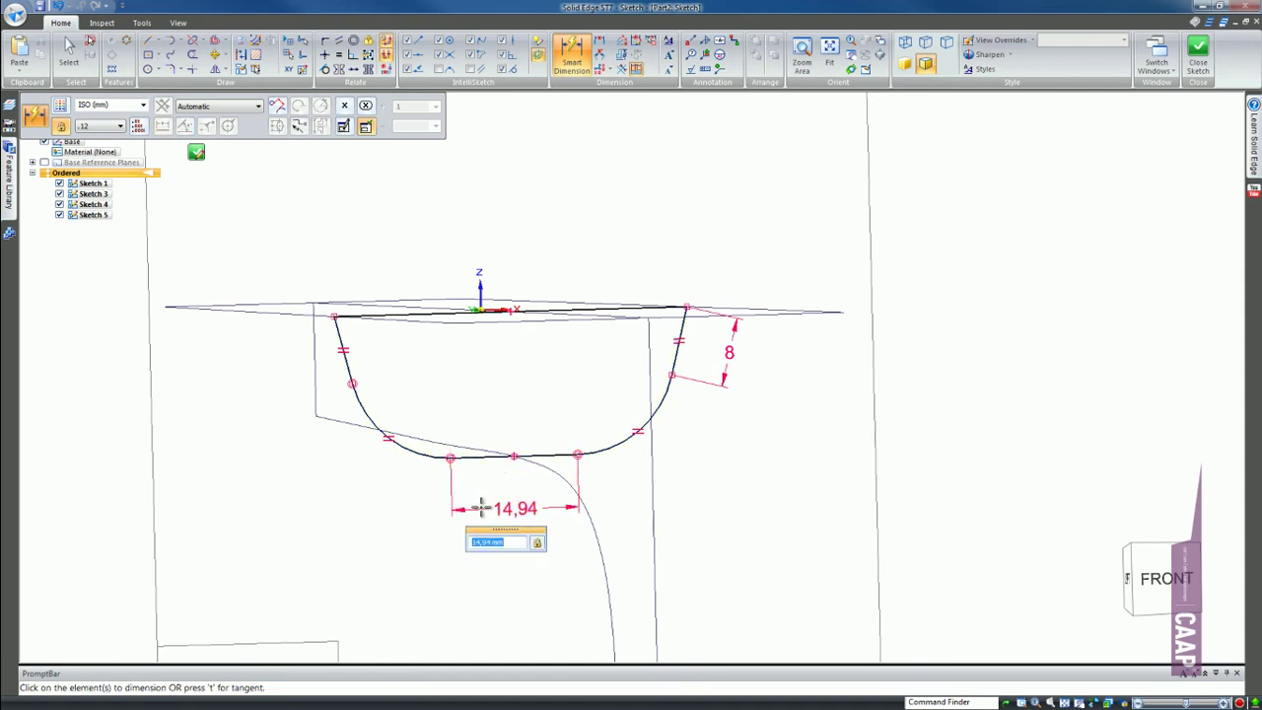
pyautogui.write('15')
pyautogui.press('Return')
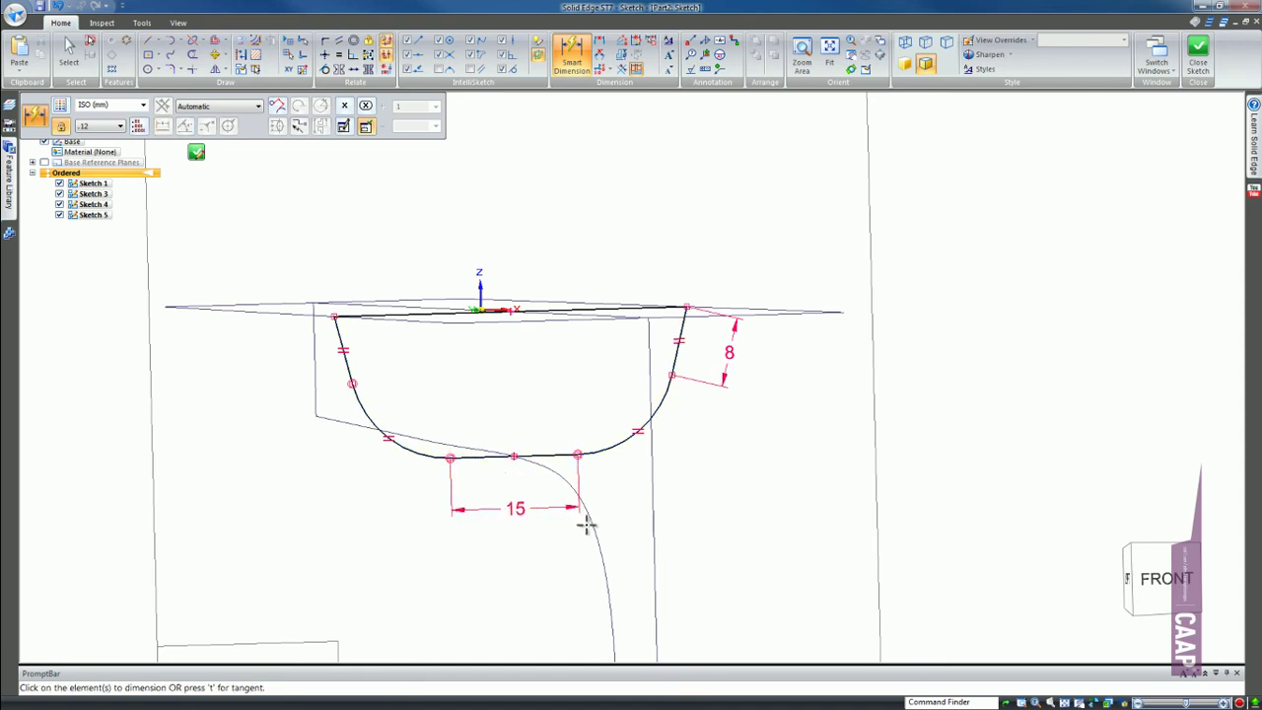
pyautogui.click(1217, 75)
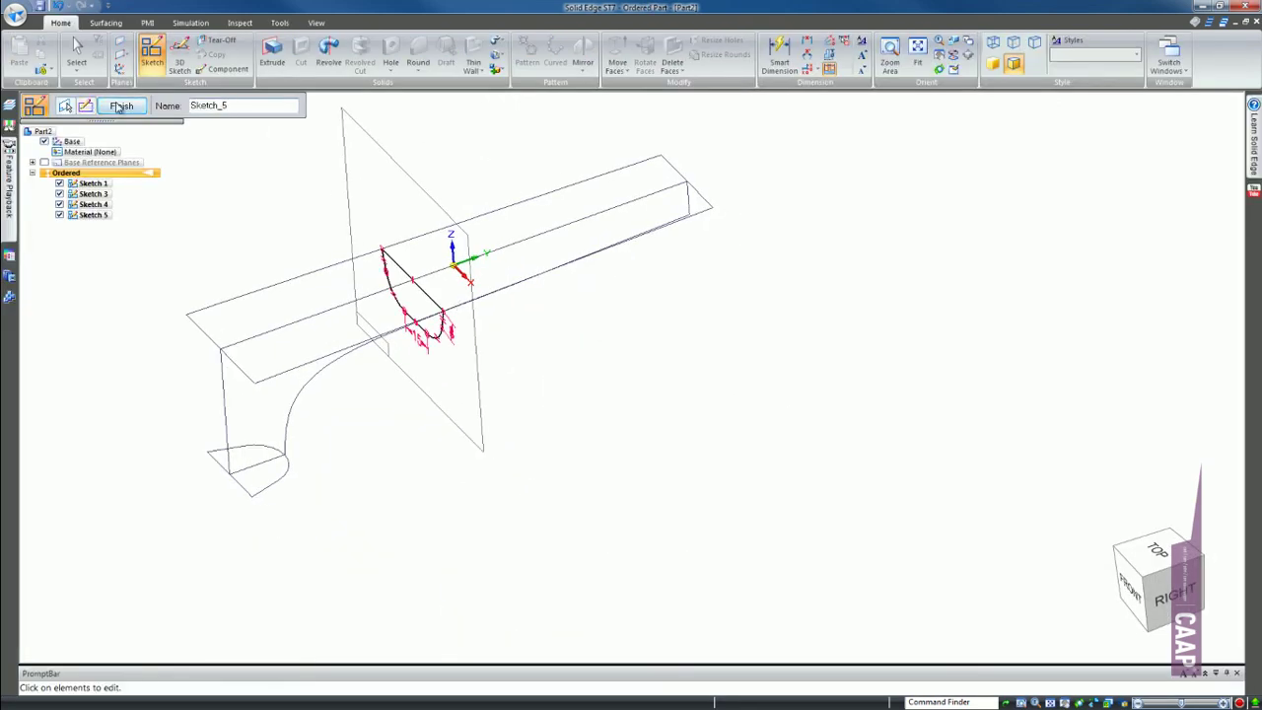
pyautogui.click(121, 106)
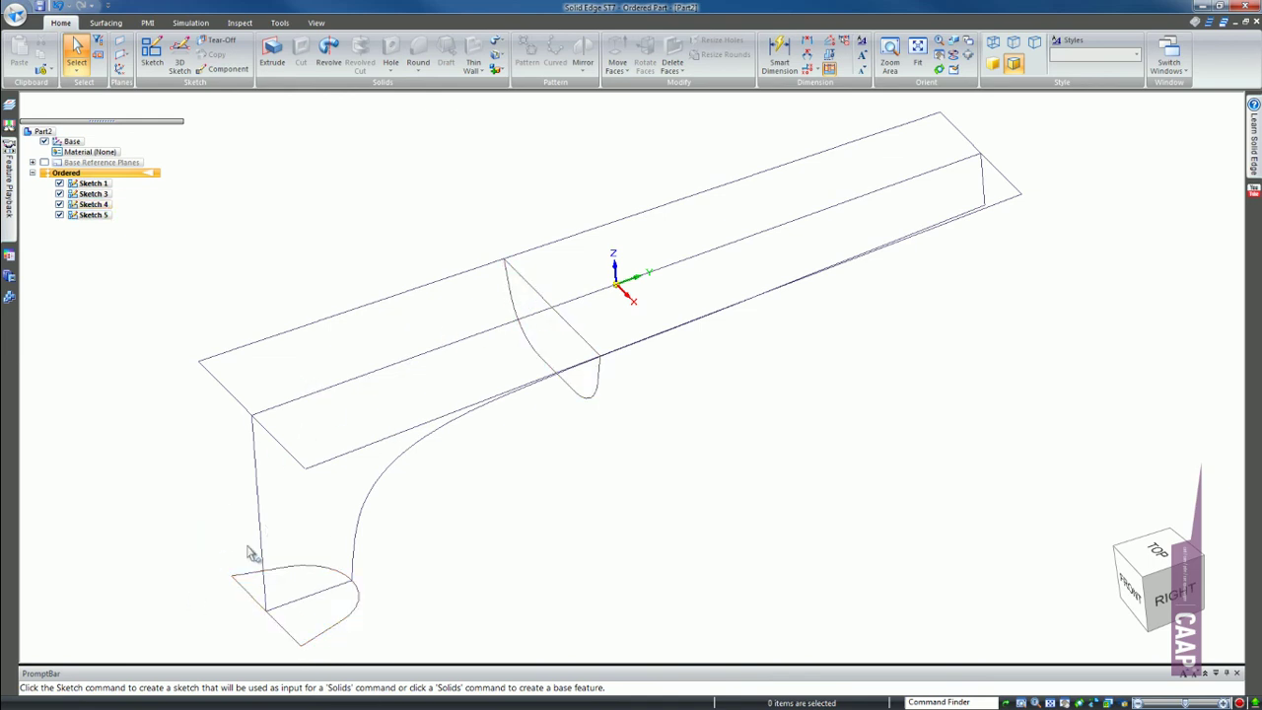
pyautogui.scroll(-1, 276, 476)
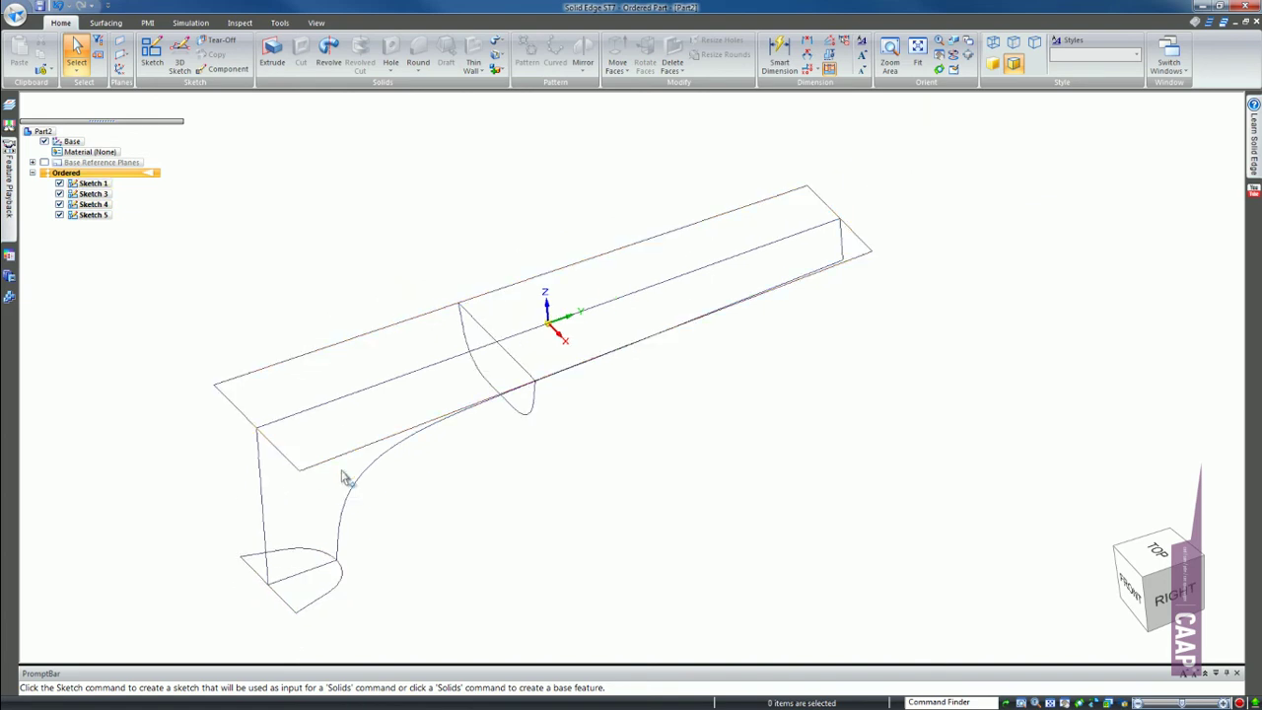
pyautogui.scroll(2, 578, 329)
pyautogui.scroll(-2, 569, 510)
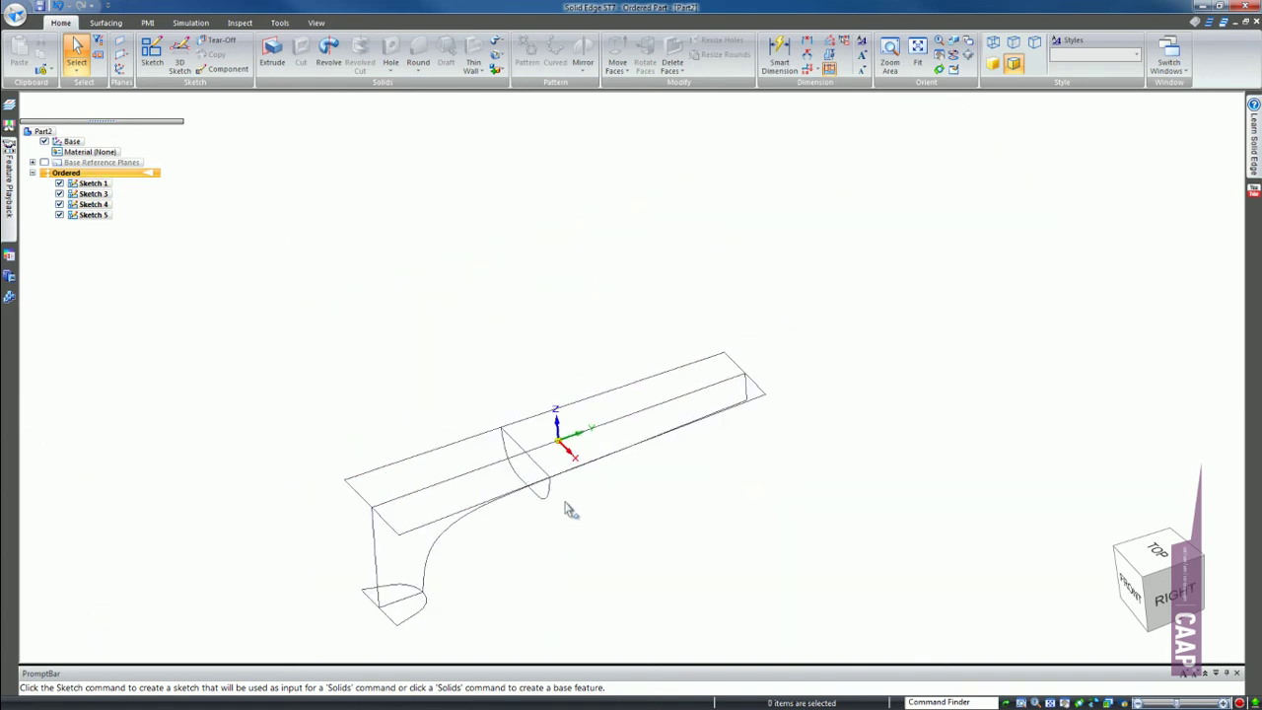
pyautogui.scroll(-1, 567, 448)
pyautogui.moveTo(561, 394); pyautogui.dragTo(578, 449, button='middle')
pyautogui.scroll(2, 642, 434)
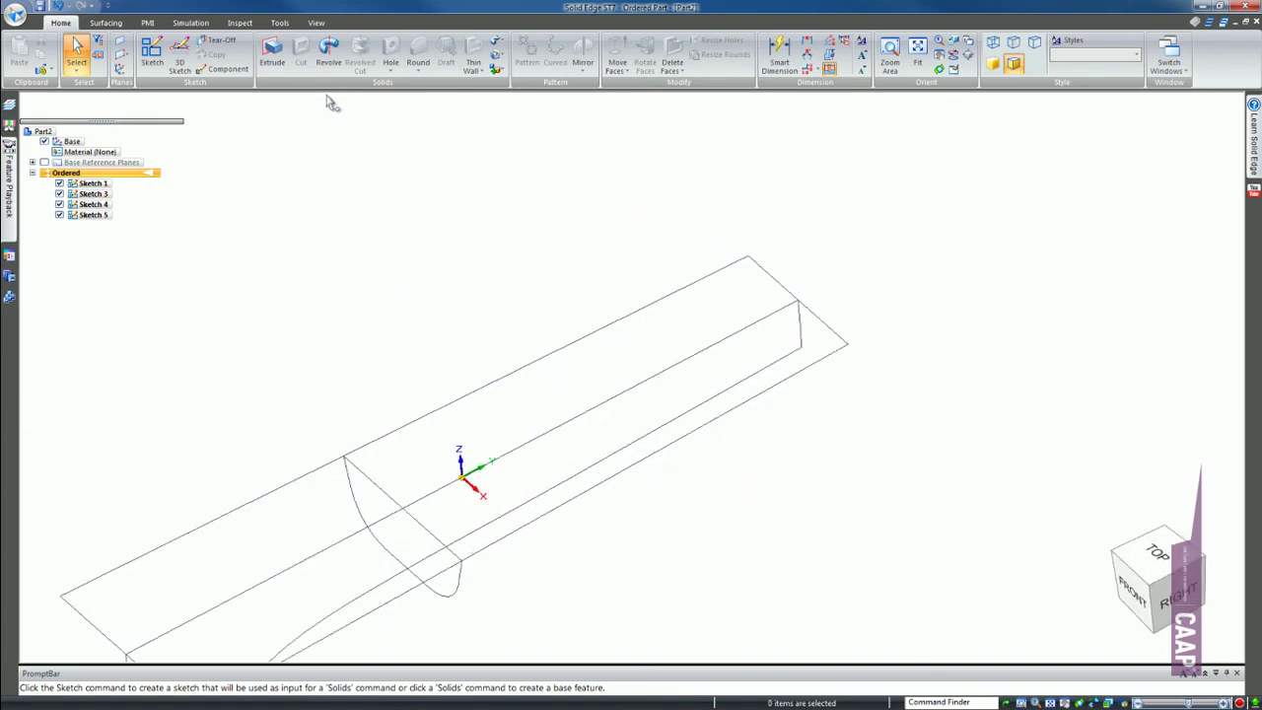
# Step: Start a sketch on a plane normal to the long top edge at distance 140
pyautogui.click(152, 52)
pyautogui.click(242, 105)
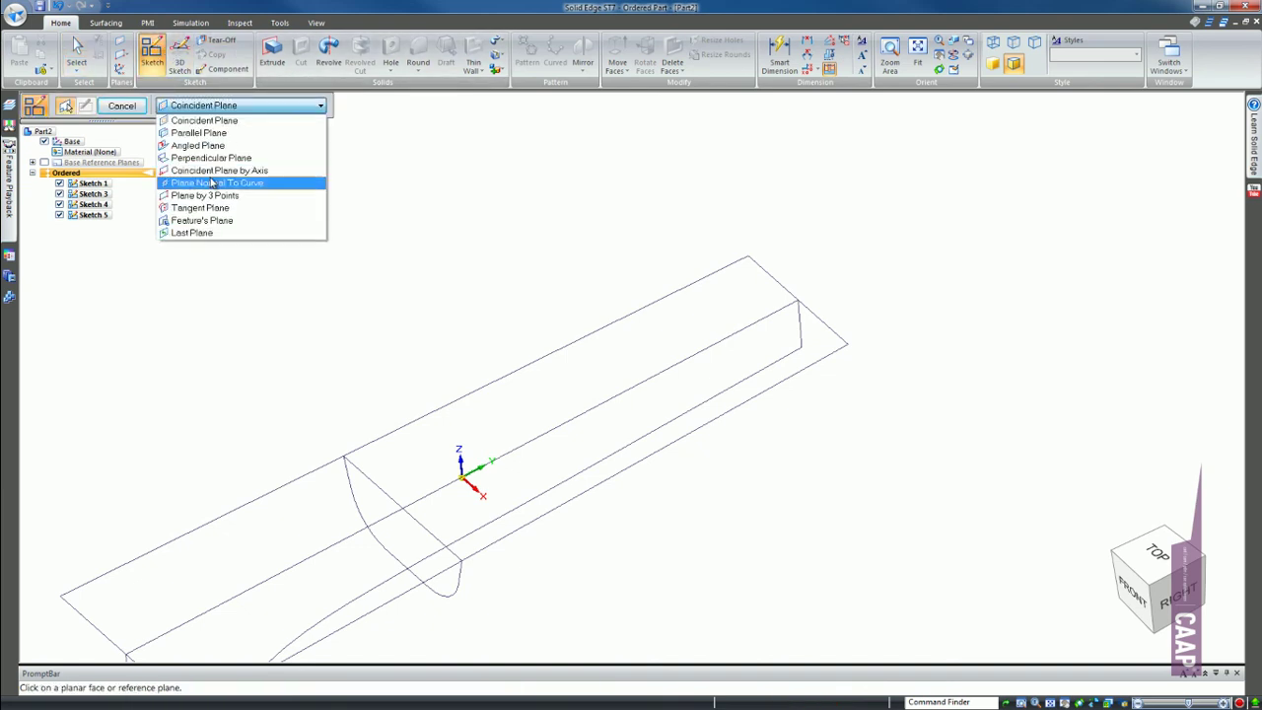
pyautogui.click(212, 183)
pyautogui.click(221, 606)
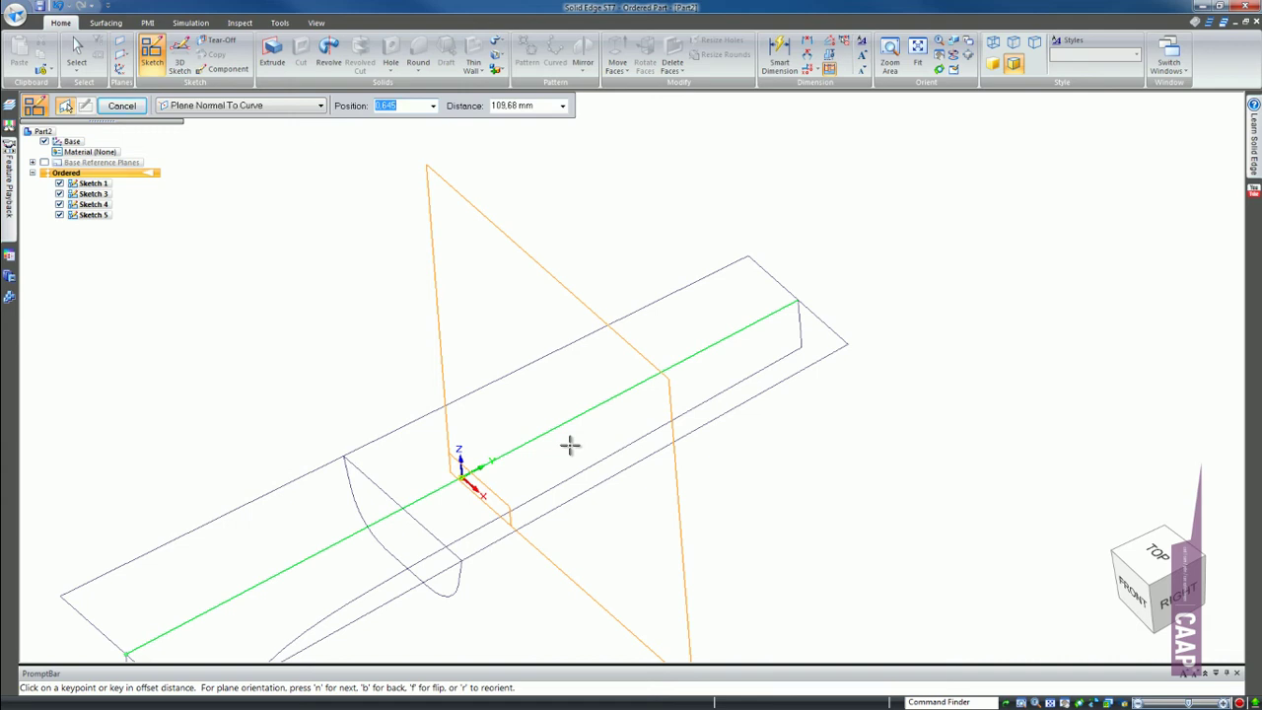
pyautogui.press('Tab')
pyautogui.write('1')
pyautogui.press('Return')
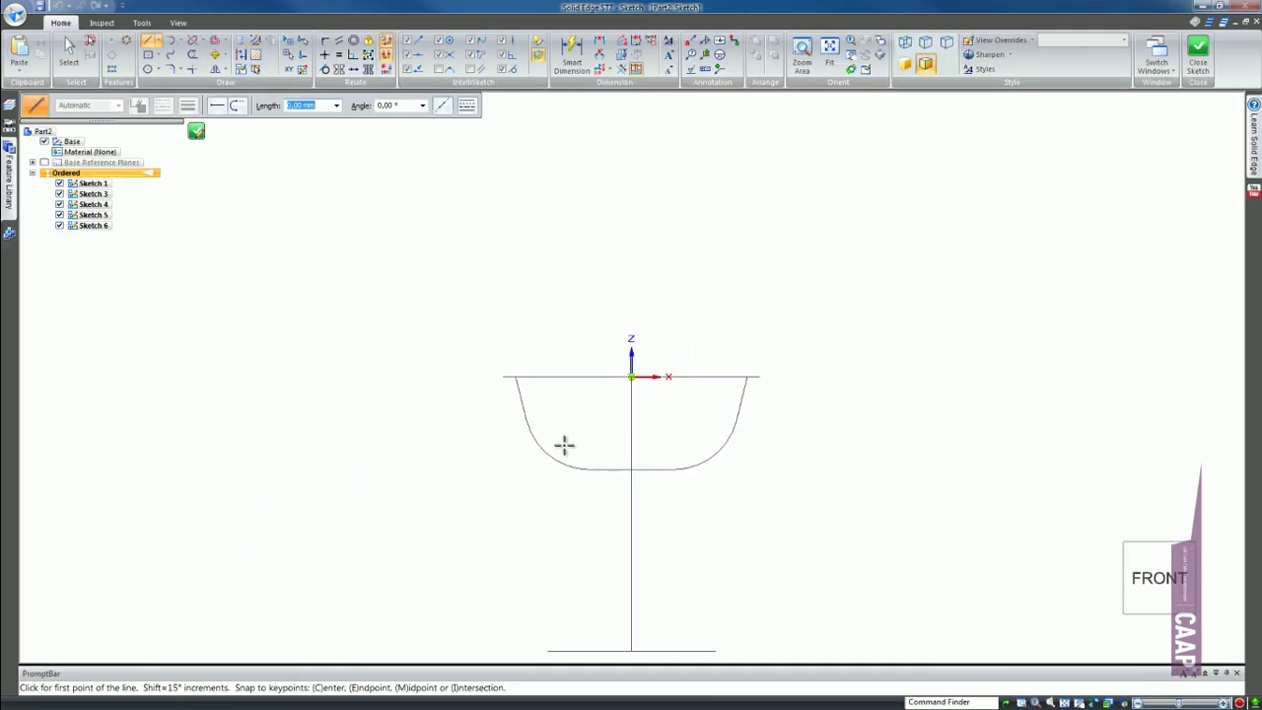
# Step: Draw the second U-section: top line, sides, bottom and two lower corner arcs
pyautogui.moveTo(691, 434); pyautogui.dragTo(647, 437, button='middle')
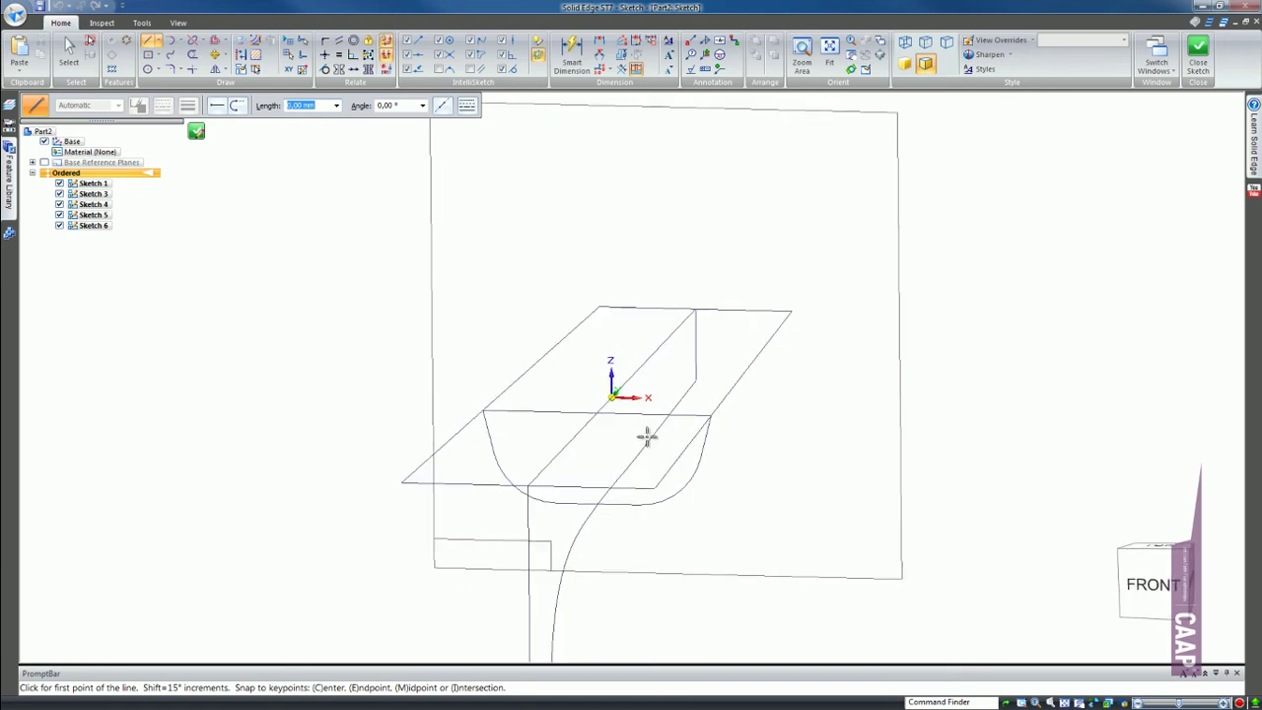
pyautogui.click(768, 342)
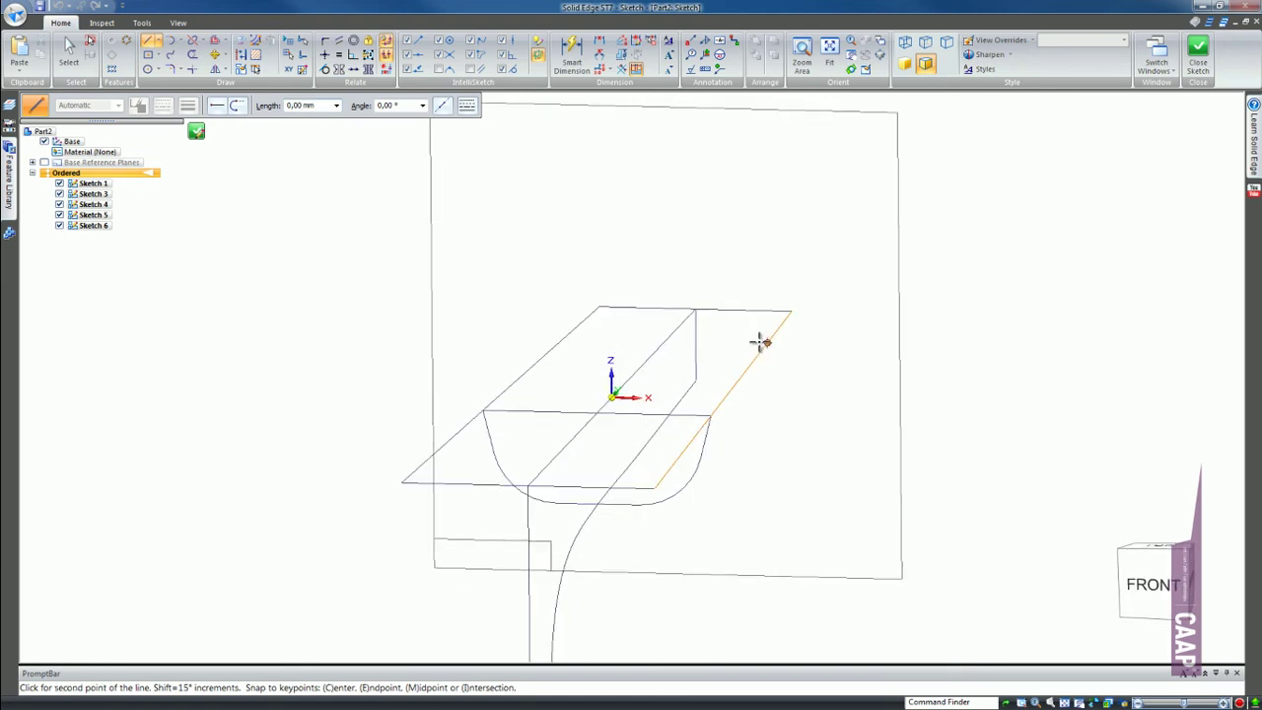
pyautogui.click(564, 337)
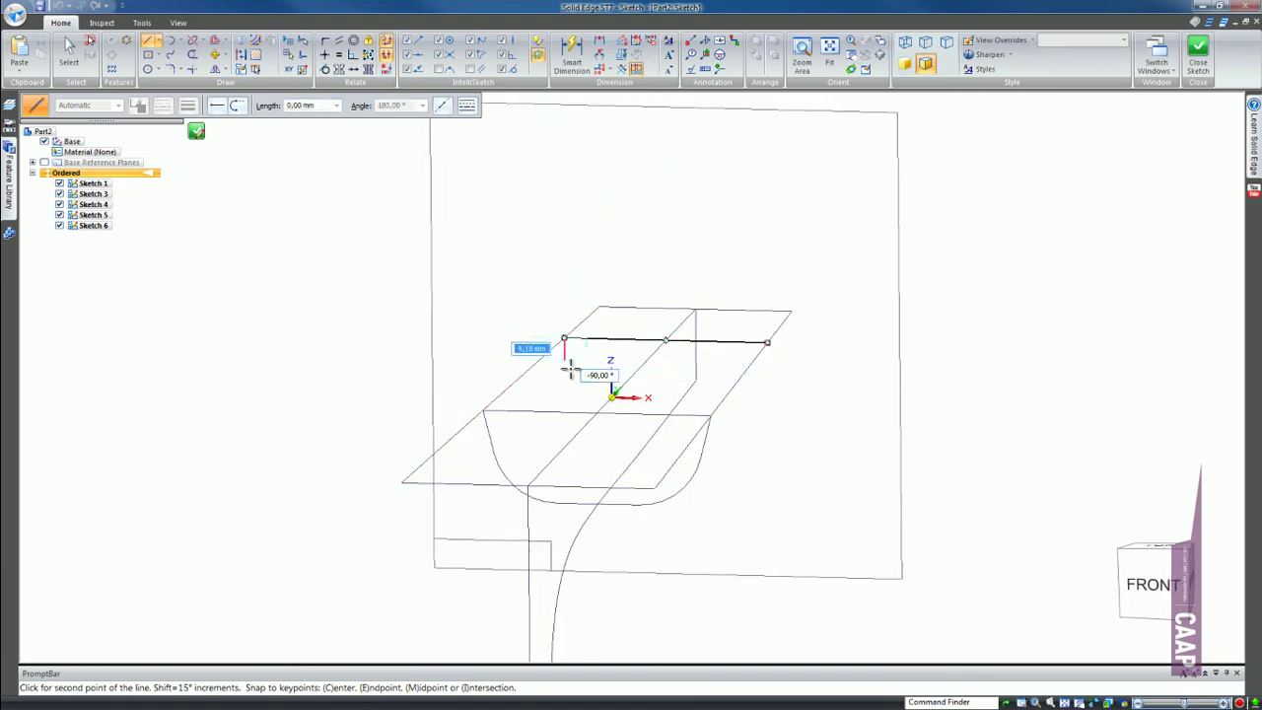
pyautogui.doubleClick(580, 394)
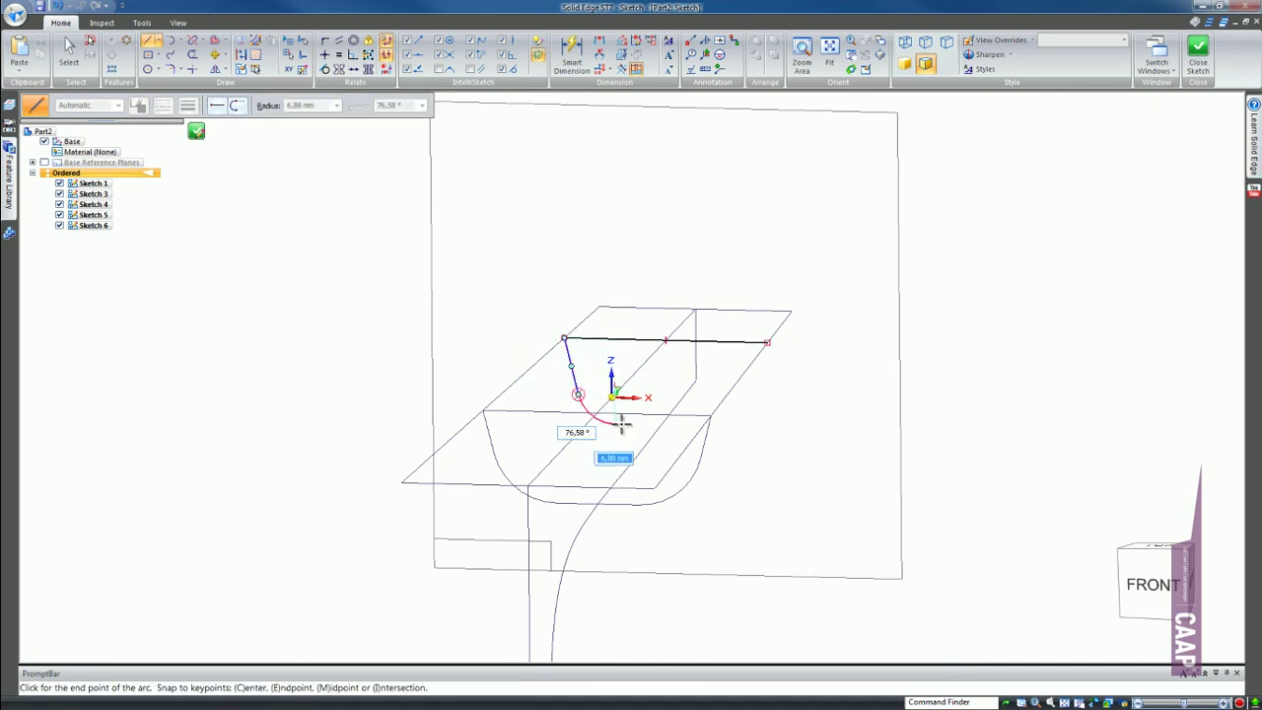
pyautogui.click(593, 416)
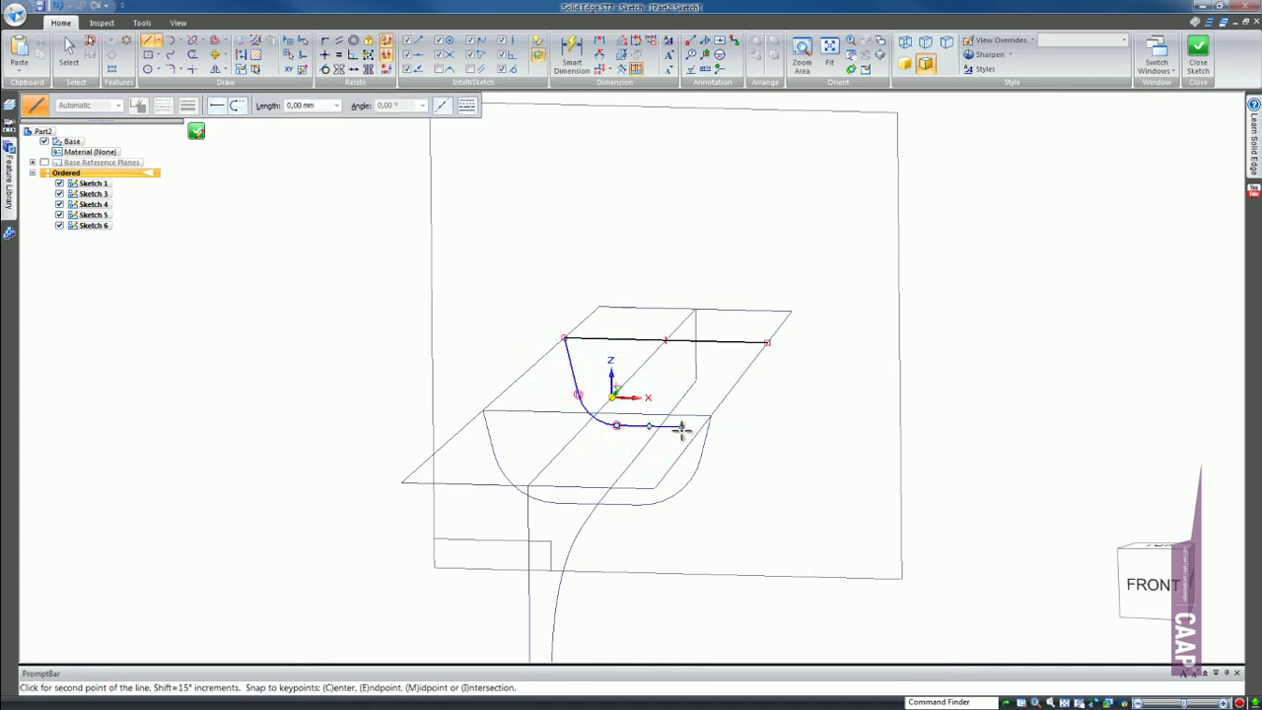
pyautogui.click(680, 426)
pyautogui.click(734, 399)
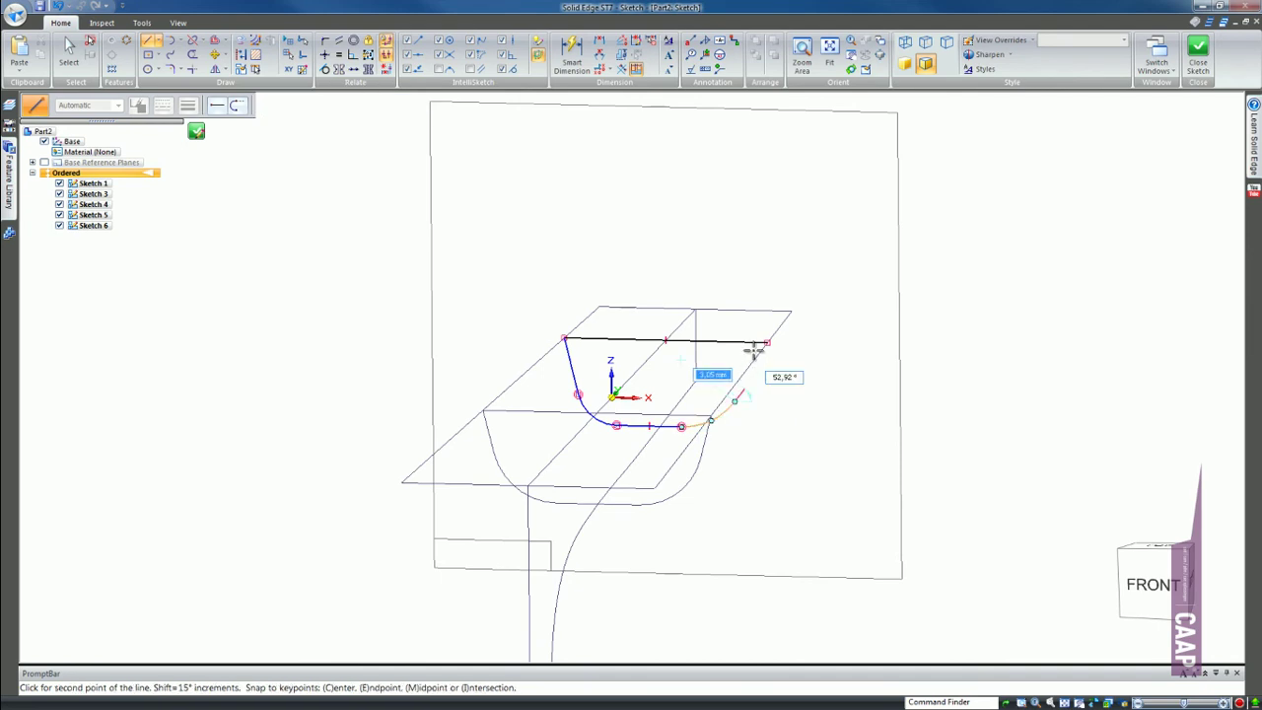
pyautogui.click(767, 342)
pyautogui.scroll(3, 666, 374)
pyautogui.scroll(-1, 642, 418)
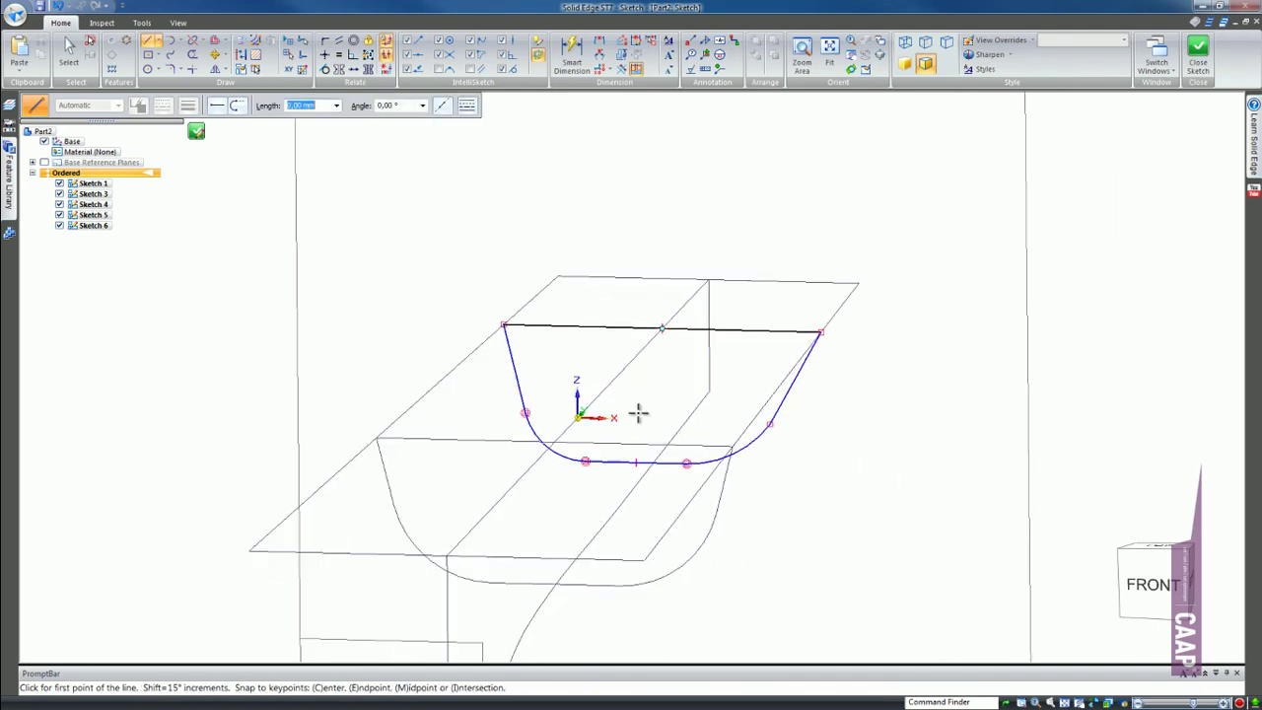
pyautogui.press('Escape')
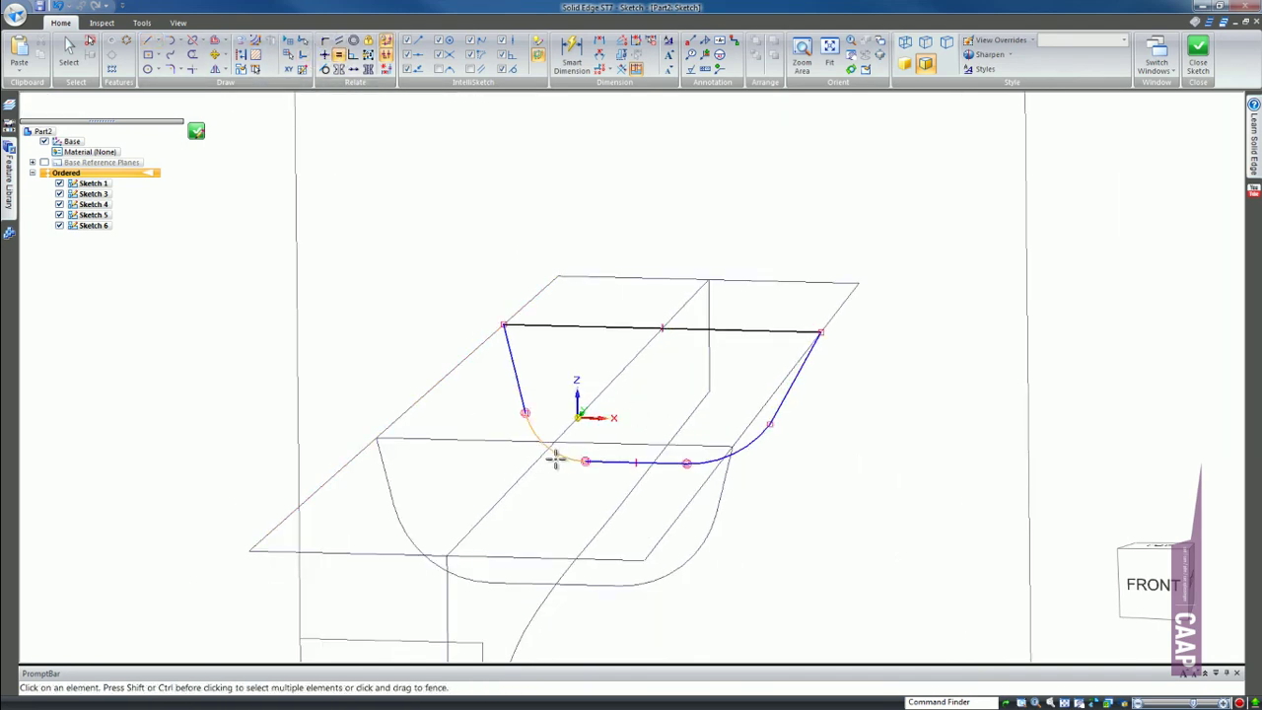
# Step: Make the corner arcs equal, the side lines equal, and the right arc tangent to its side
pyautogui.click(555, 456)
pyautogui.click(755, 438)
pyautogui.click(794, 393)
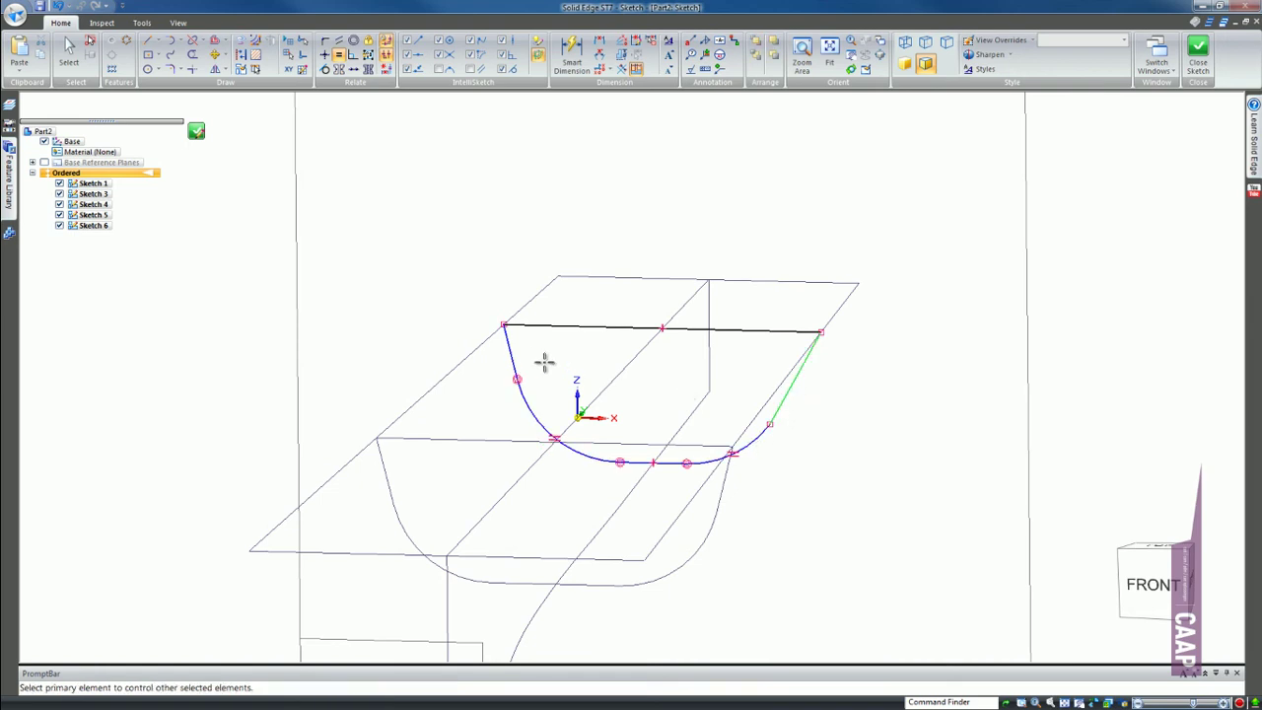
pyautogui.click(512, 350)
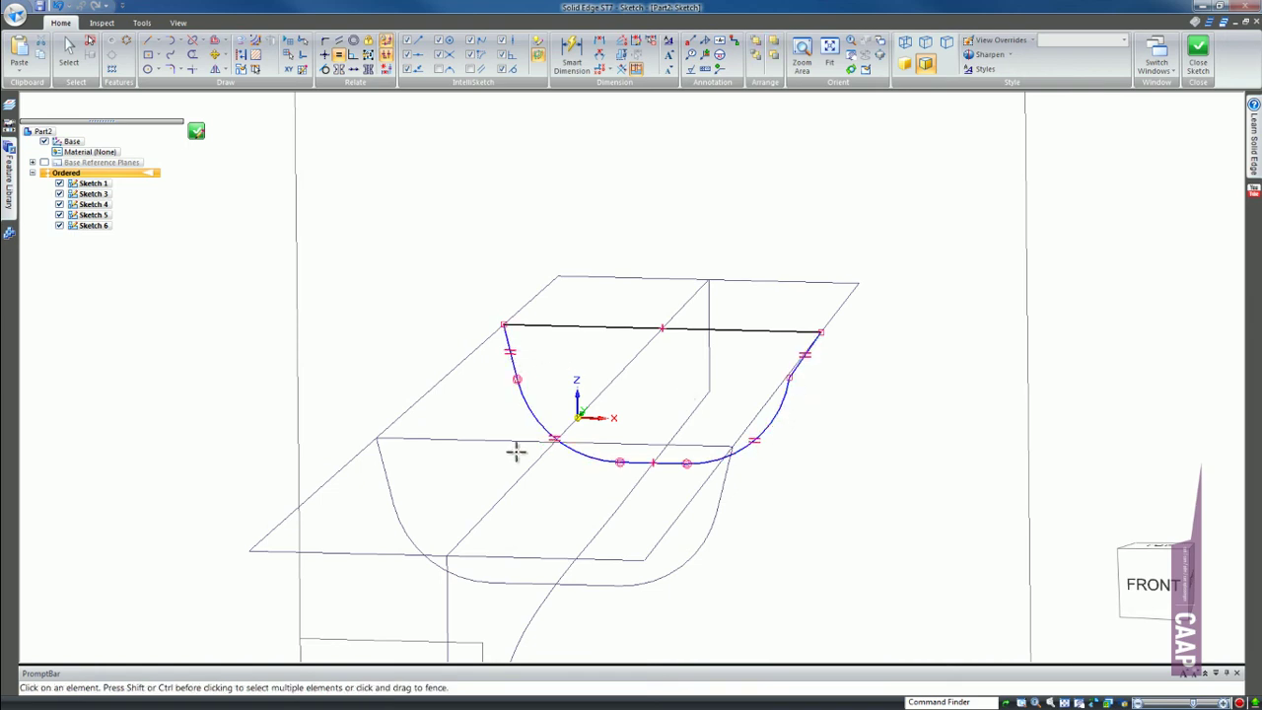
pyautogui.click(324, 69)
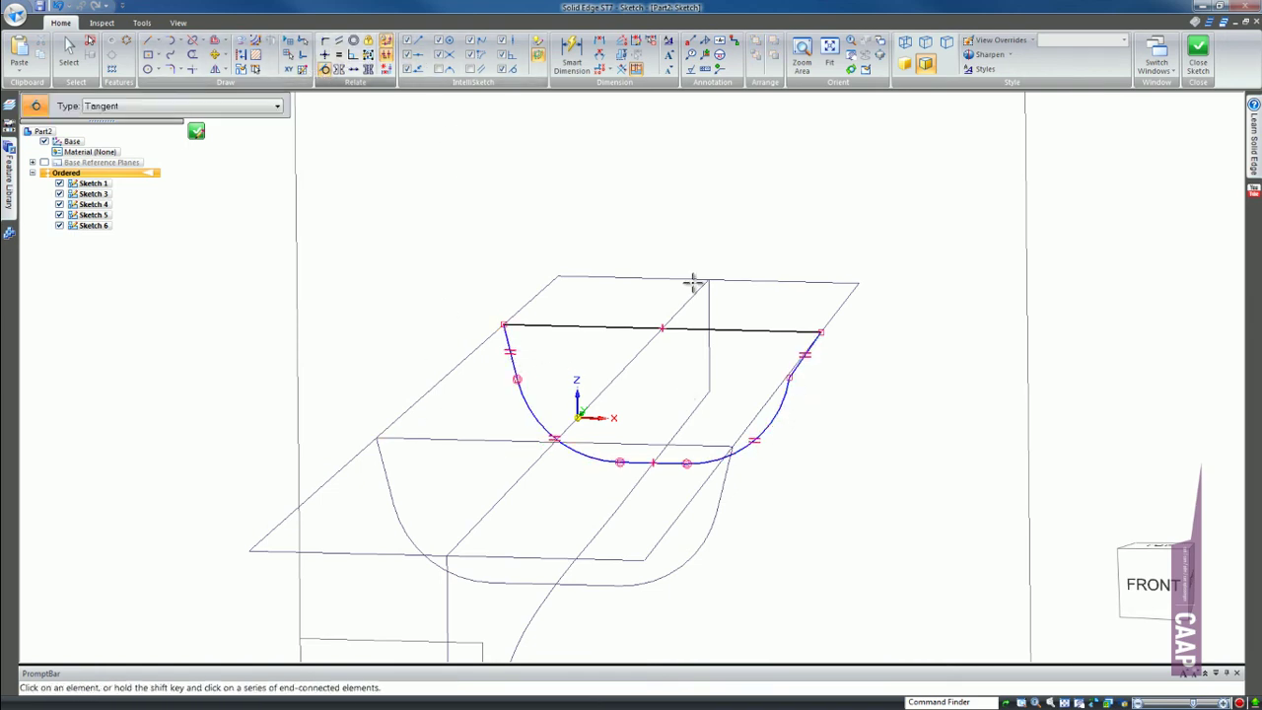
pyautogui.click(789, 378)
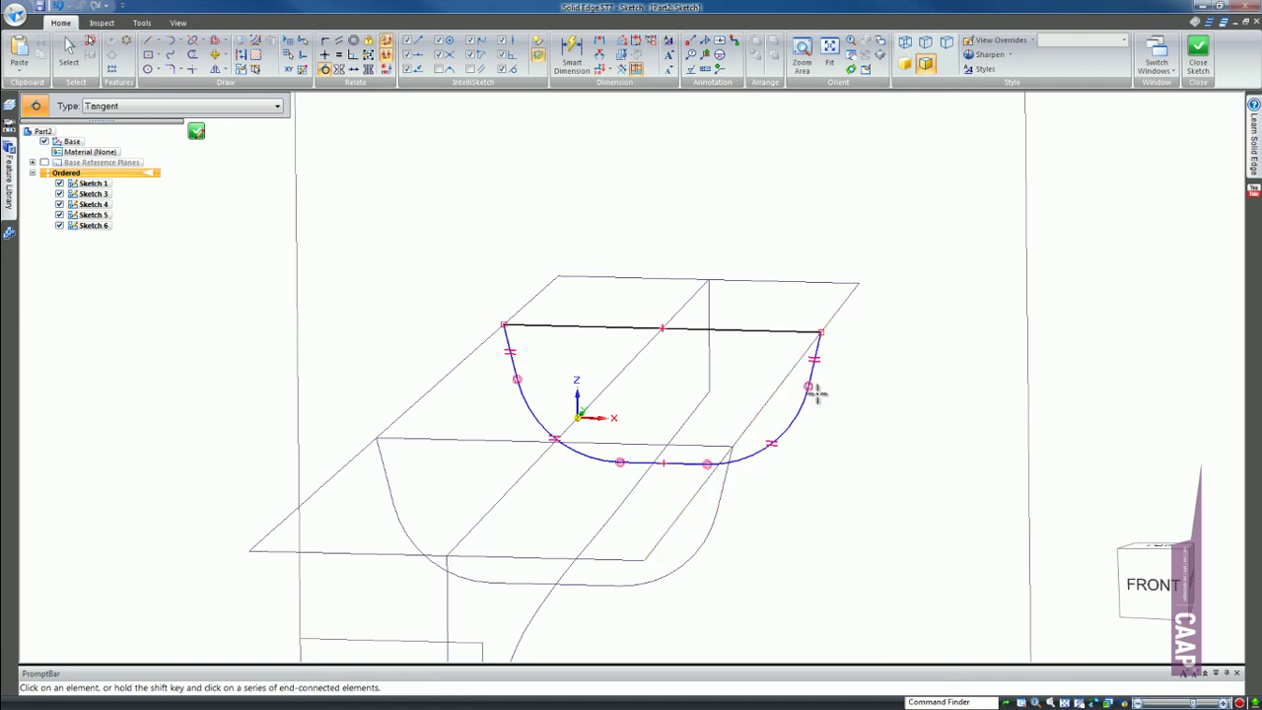
pyautogui.scroll(-2, 392, 223)
# Step: Relate the left side to a reference line and connect the section's bottom onto the keel curve
pyautogui.click(339, 40)
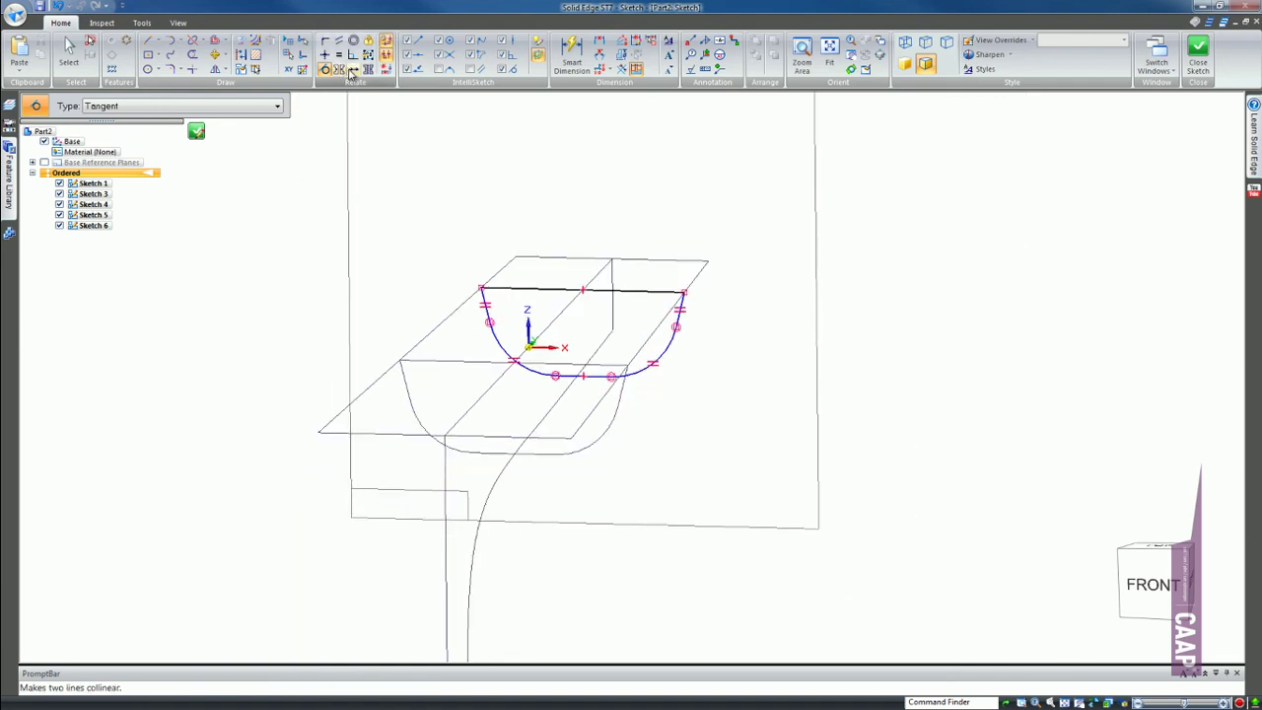
pyautogui.click(484, 302)
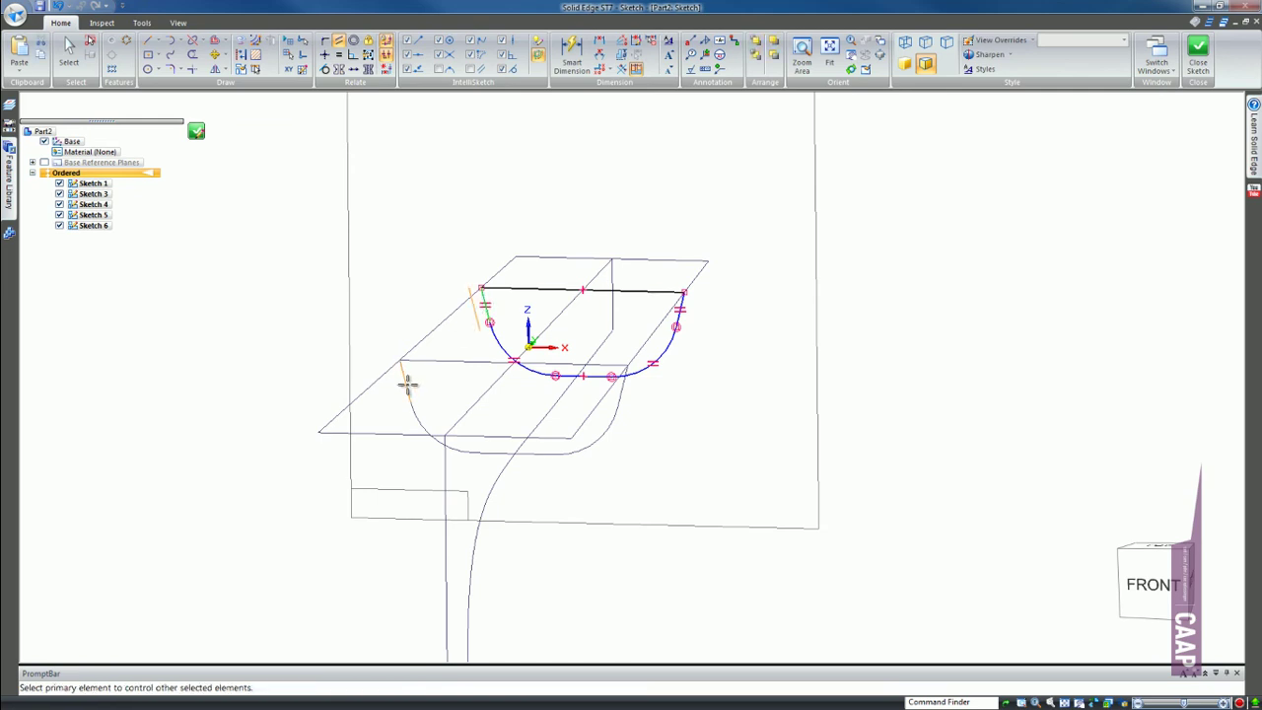
pyautogui.click(407, 385)
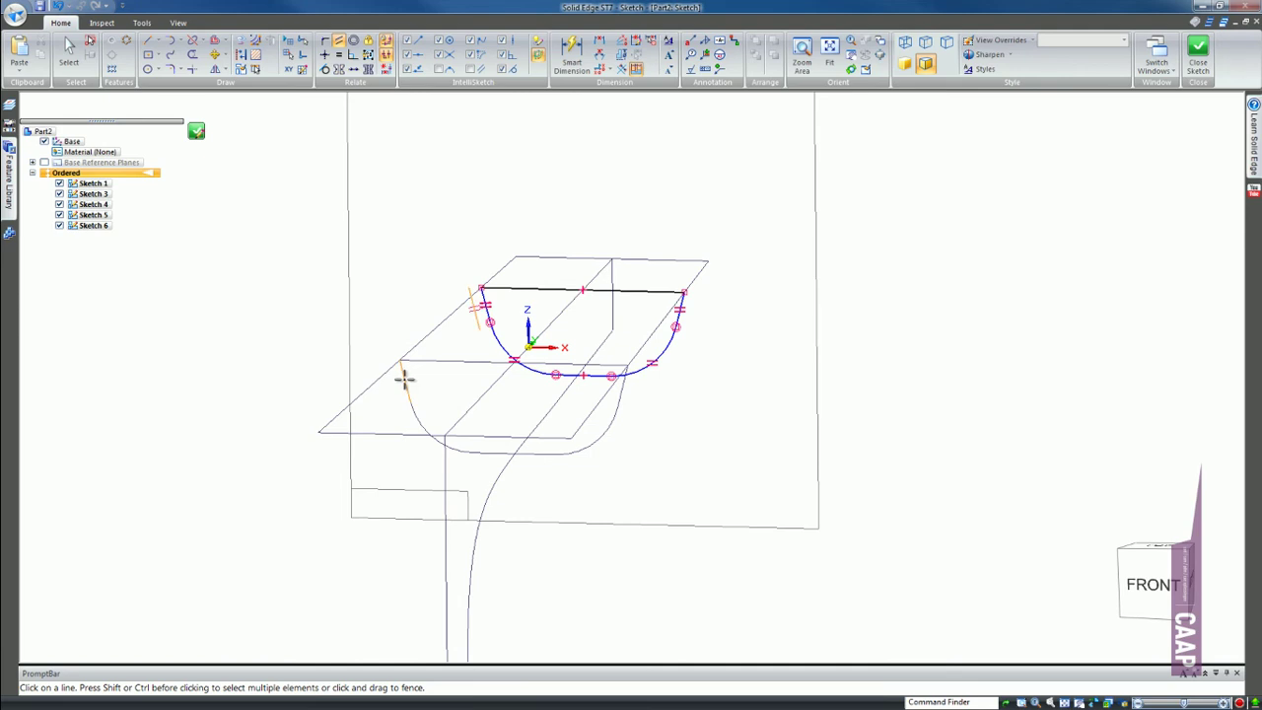
pyautogui.scroll(2, 548, 317)
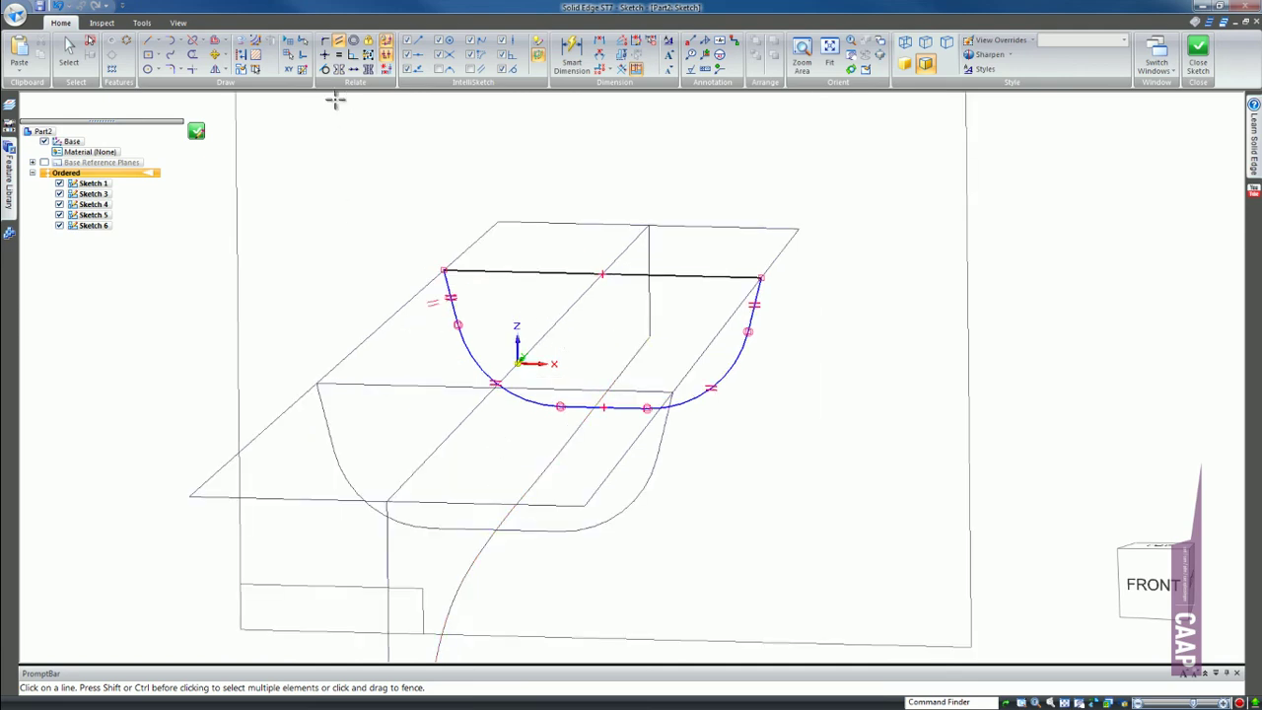
pyautogui.click(325, 40)
pyautogui.click(605, 404)
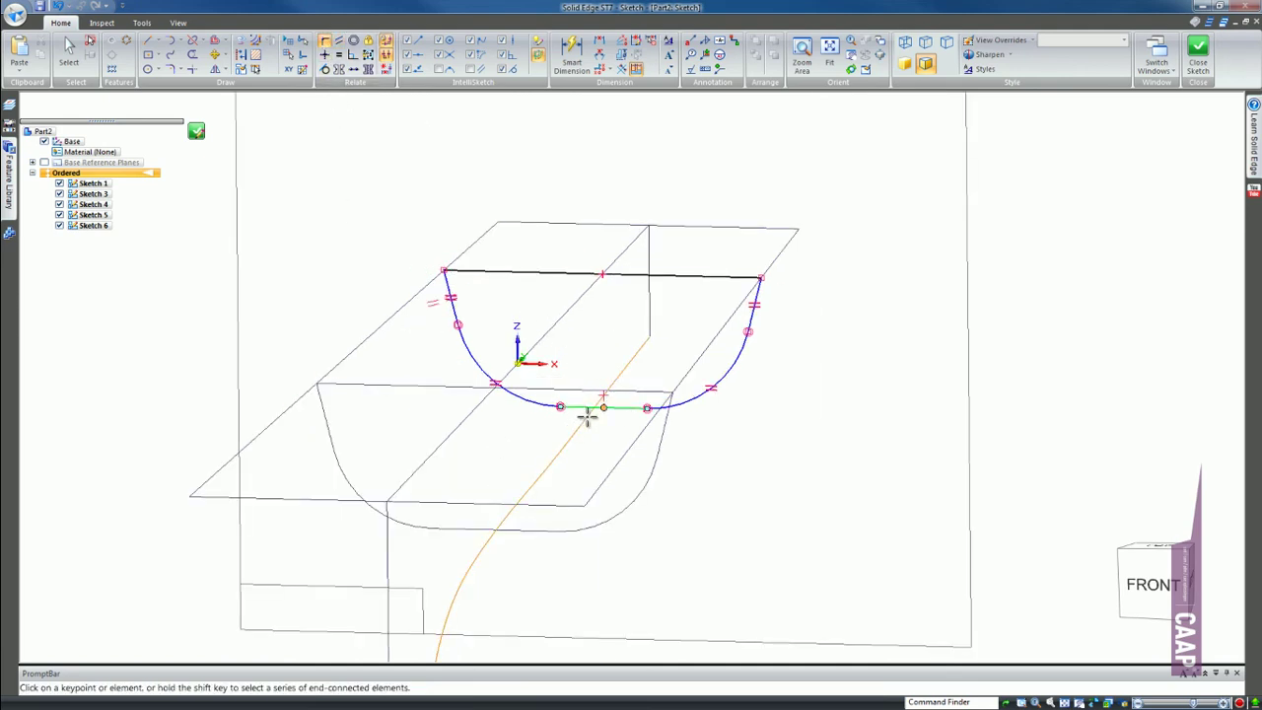
pyautogui.click(602, 395)
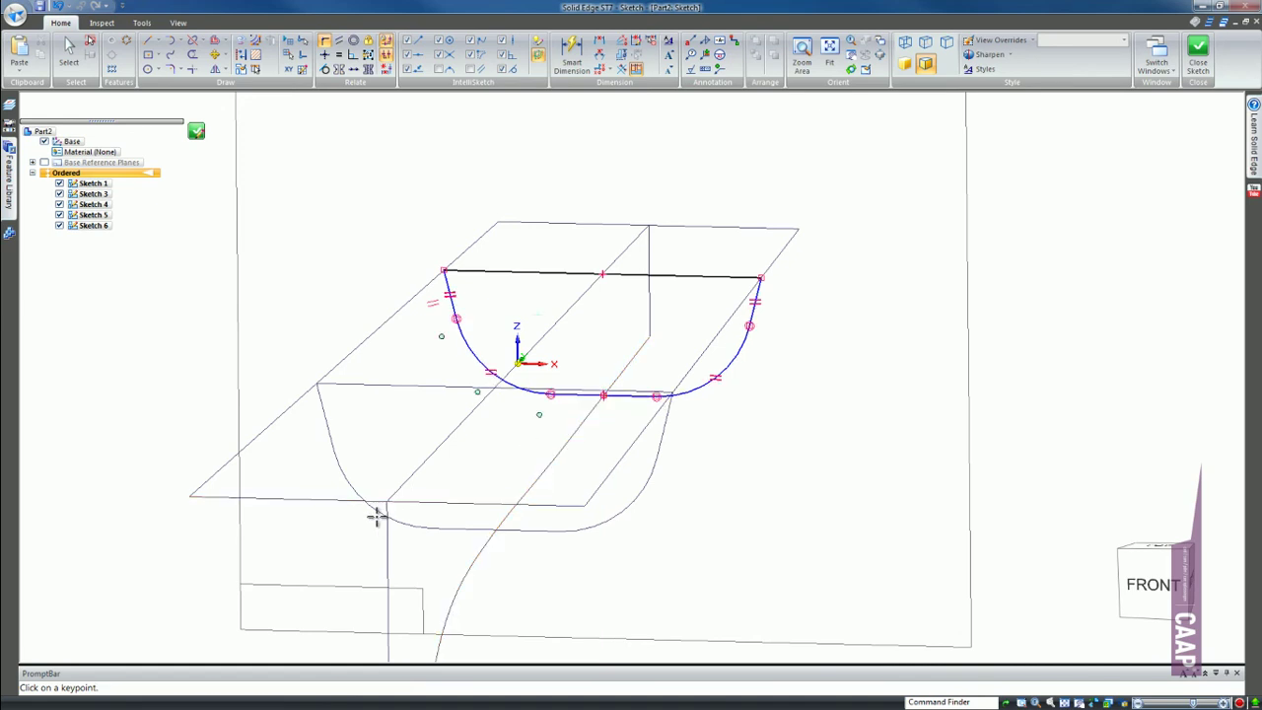
pyautogui.moveTo(591, 426); pyautogui.dragTo(575, 411, button='middle')
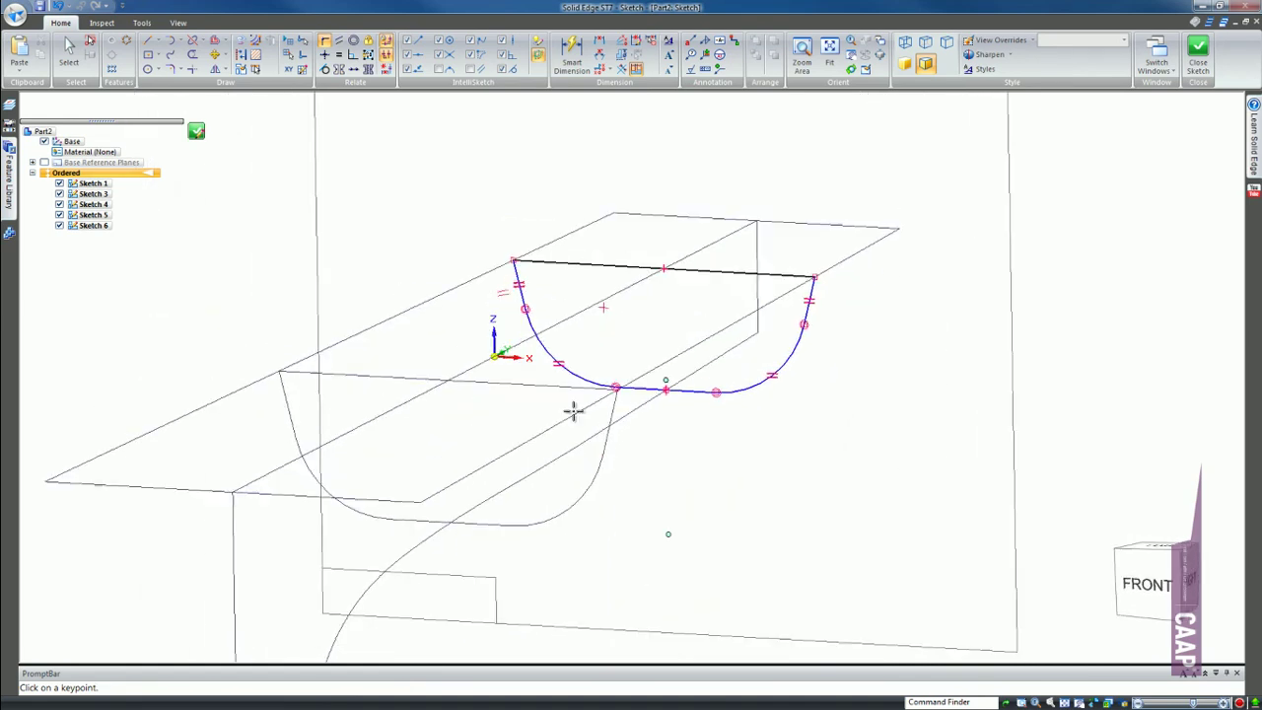
# Step: Dimension the right side to 6 and close the sketch
pyautogui.click(575, 61)
pyautogui.click(814, 284)
pyautogui.click(856, 313)
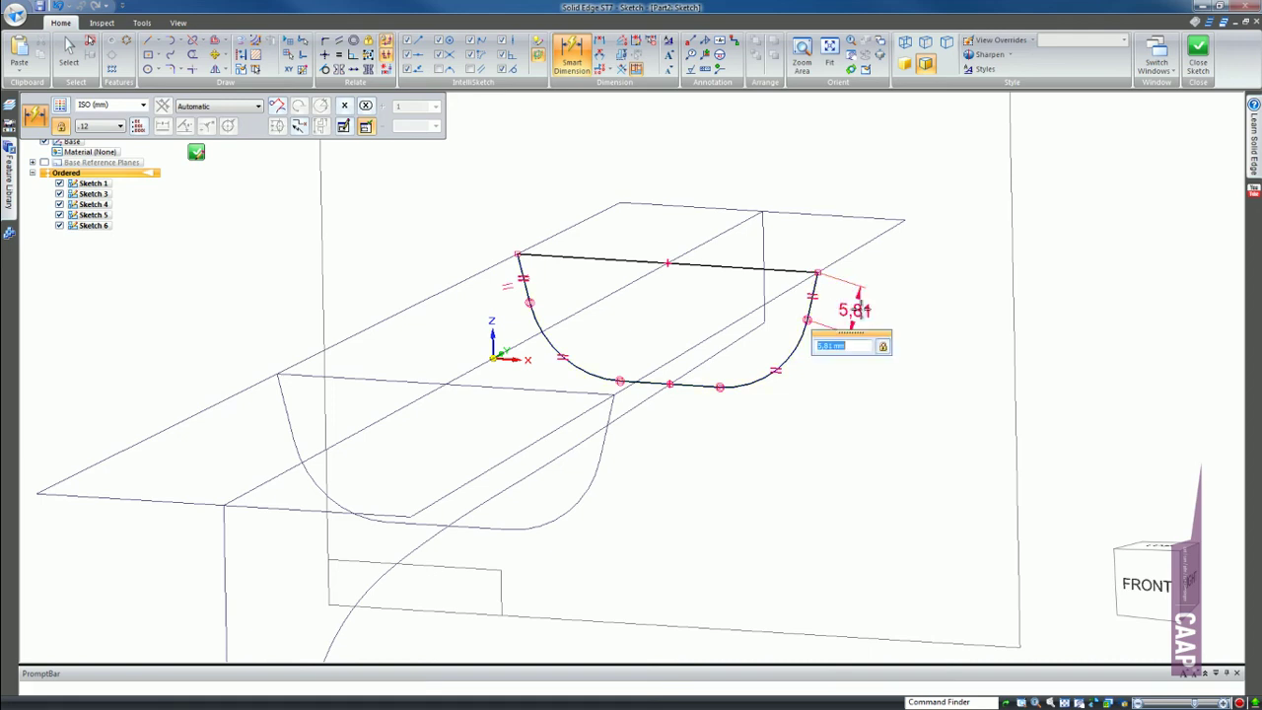
pyautogui.write('6')
pyautogui.press('Return')
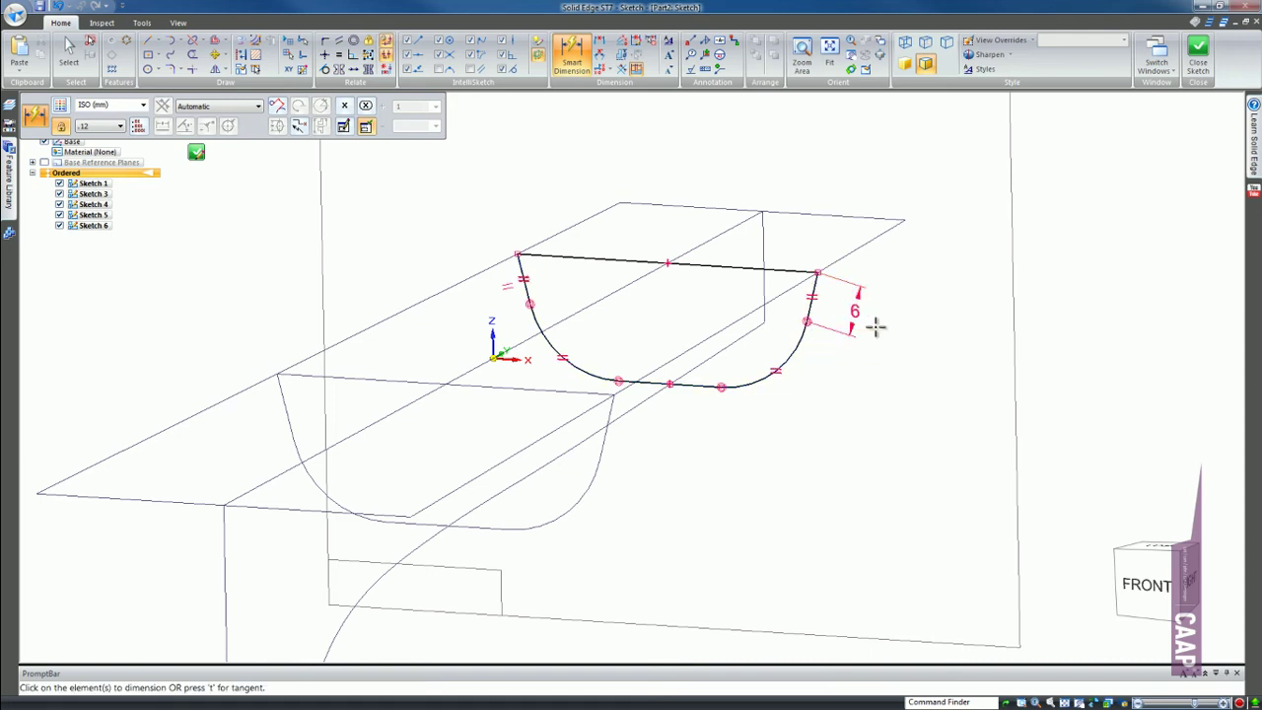
pyautogui.click(1198, 52)
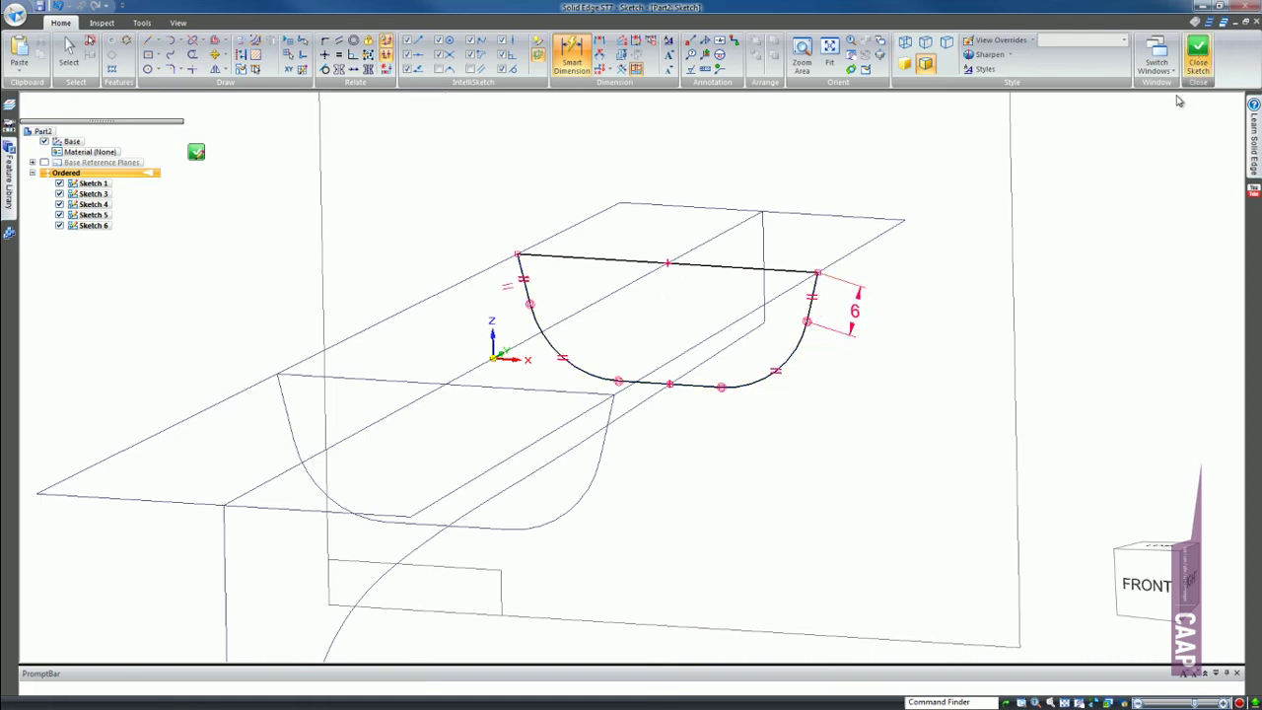
# Step: Finish Sketch 6 and orbit the model to a front-right view
pyautogui.rightClick(666, 357)
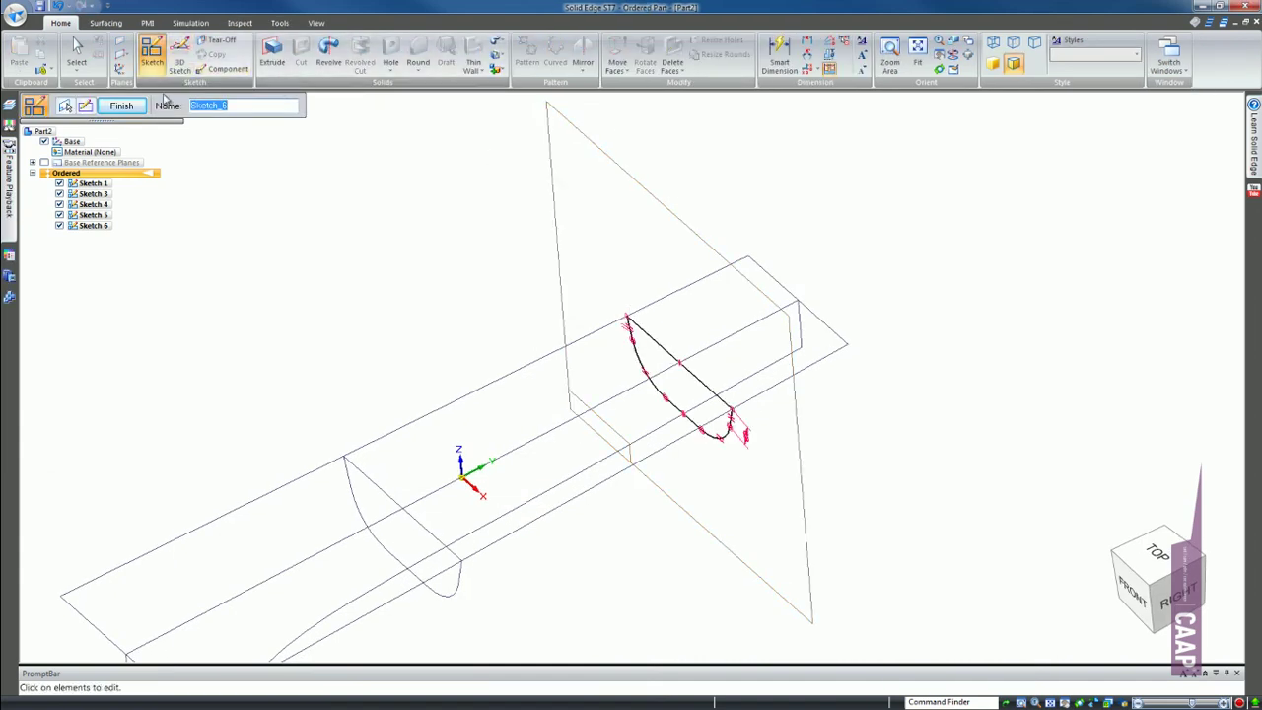
pyautogui.press('Escape')
pyautogui.moveTo(556, 231); pyautogui.dragTo(544, 279, button='middle')
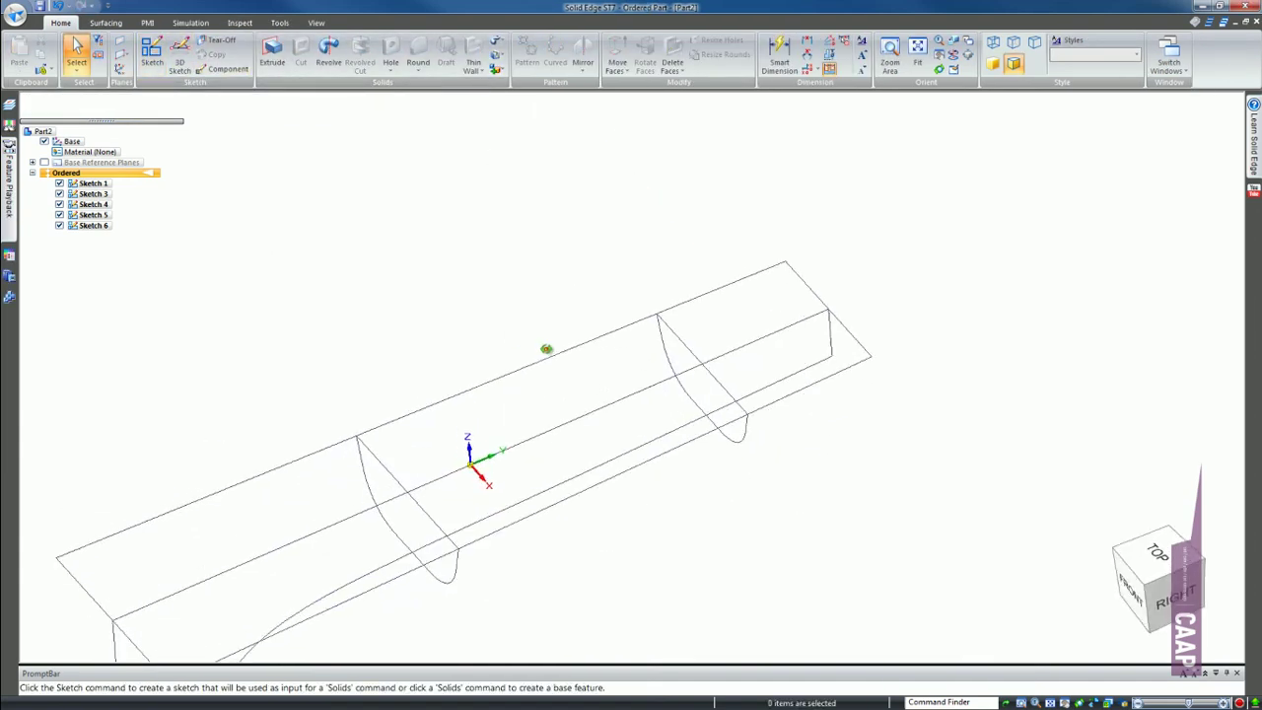
pyautogui.scroll(2, 360, 424)
pyautogui.moveTo(631, 409); pyautogui.dragTo(530, 355, button='middle')
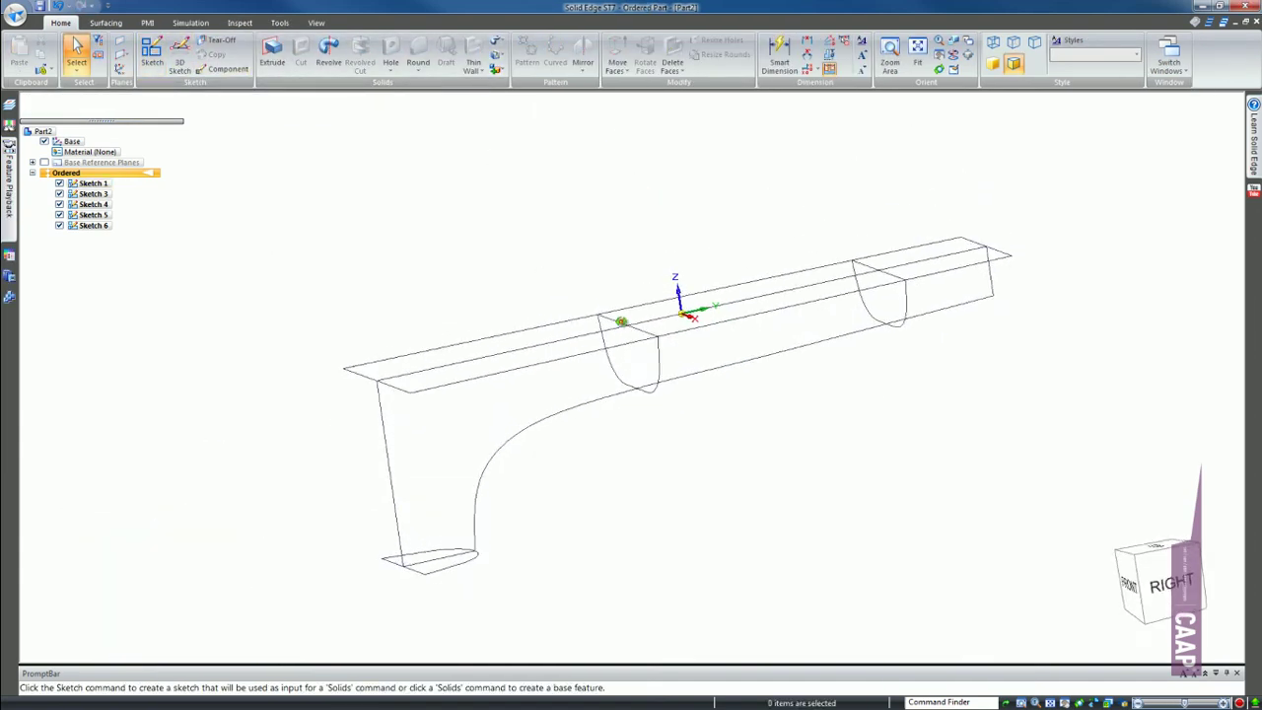
# Step: Start a new sketch on a plane normal to the top edge curve, shown in isometric view
pyautogui.click(152, 55)
pyautogui.click(207, 106)
pyautogui.click(189, 183)
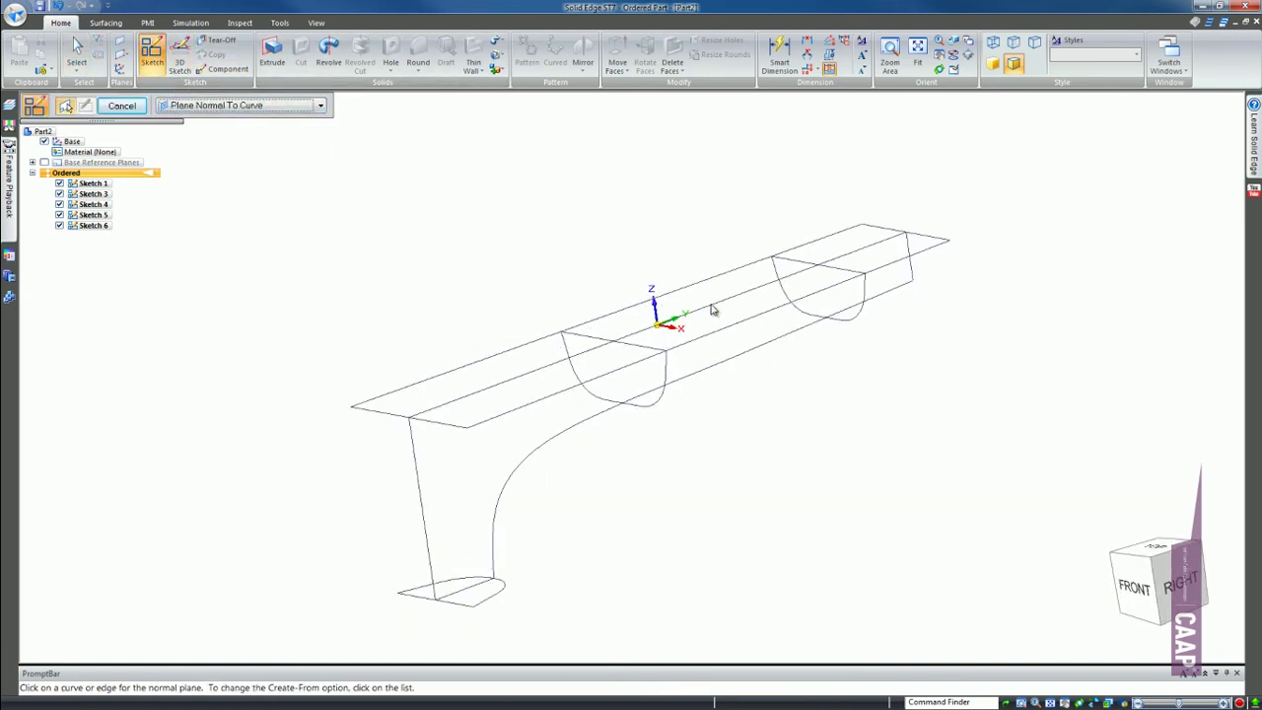
pyautogui.click(714, 305)
pyautogui.press('Return')
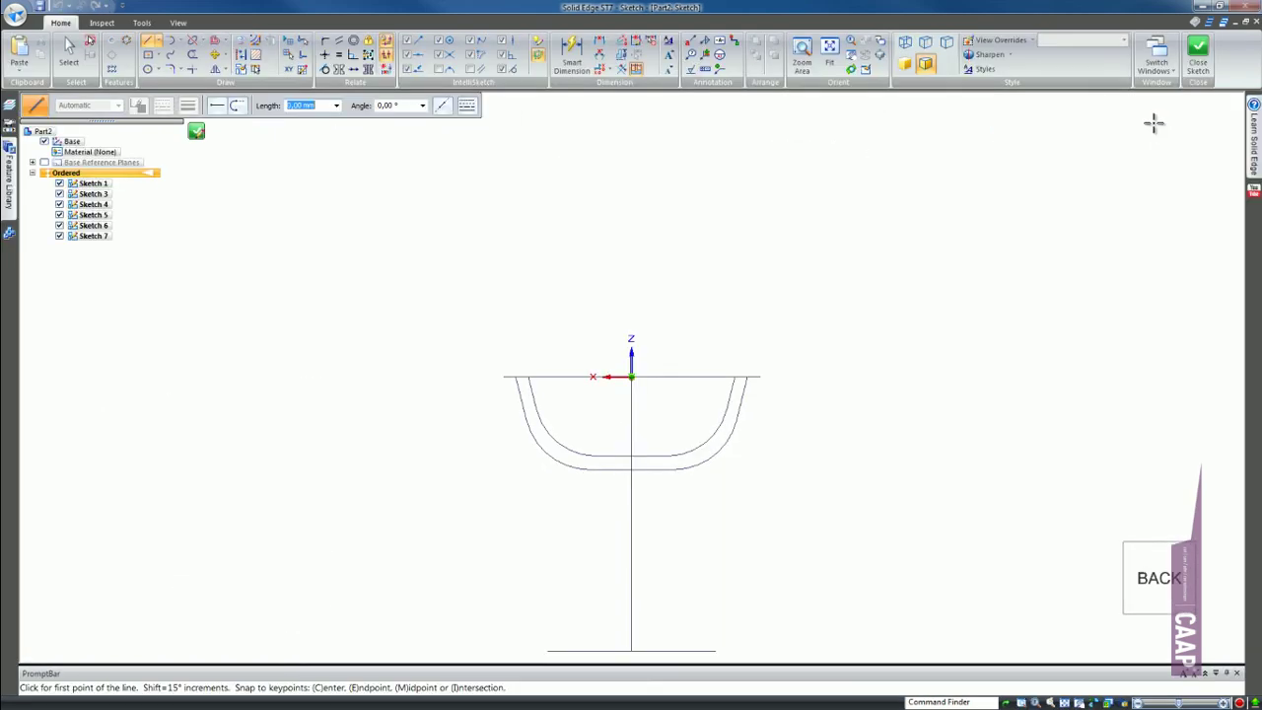
pyautogui.hotkey('ctrl', 'i')
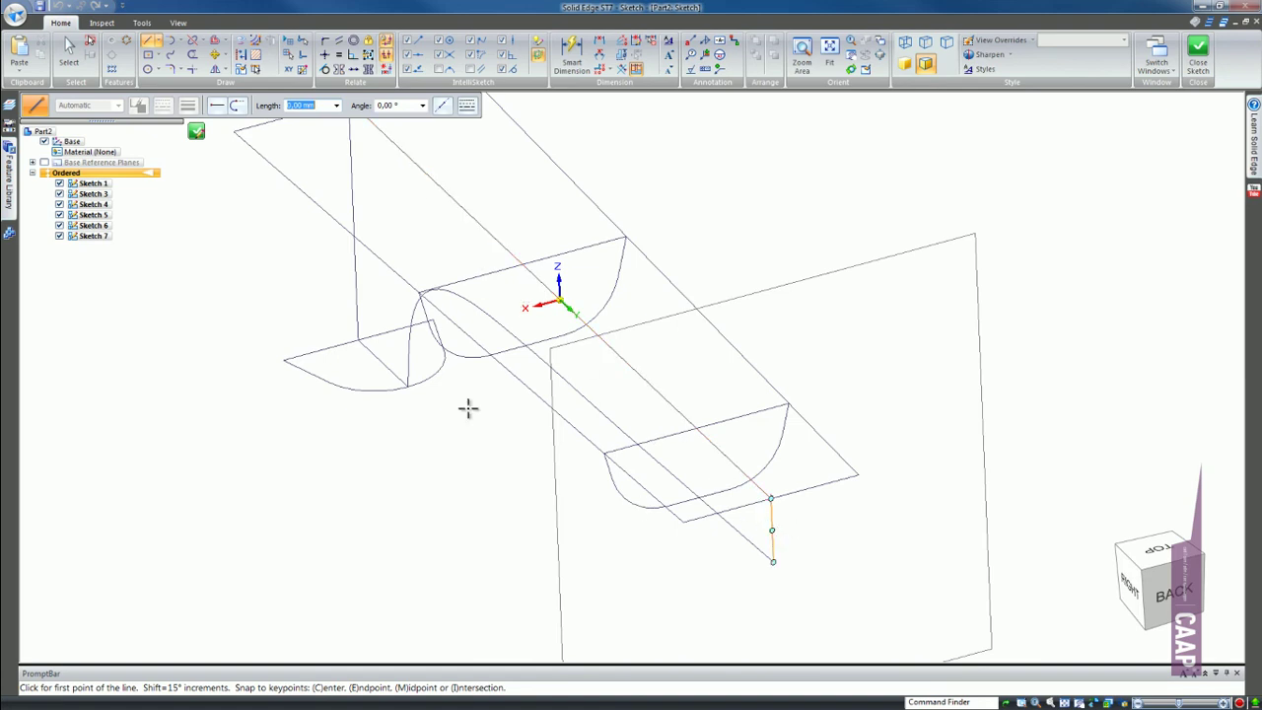
pyautogui.scroll(-1, 493, 207)
pyautogui.scroll(2, 818, 335)
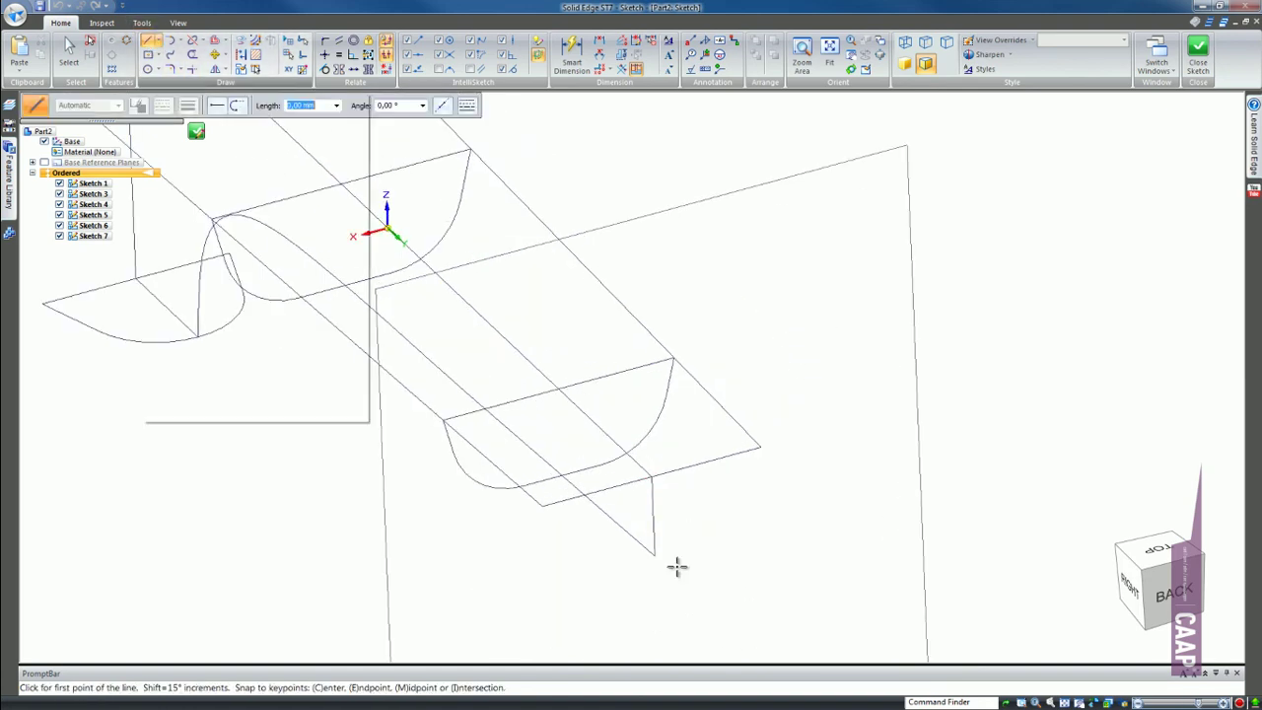
# Step: Draw the closed stern profile with top edge, sides, bottom and lower corner arcs
pyautogui.click(541, 506)
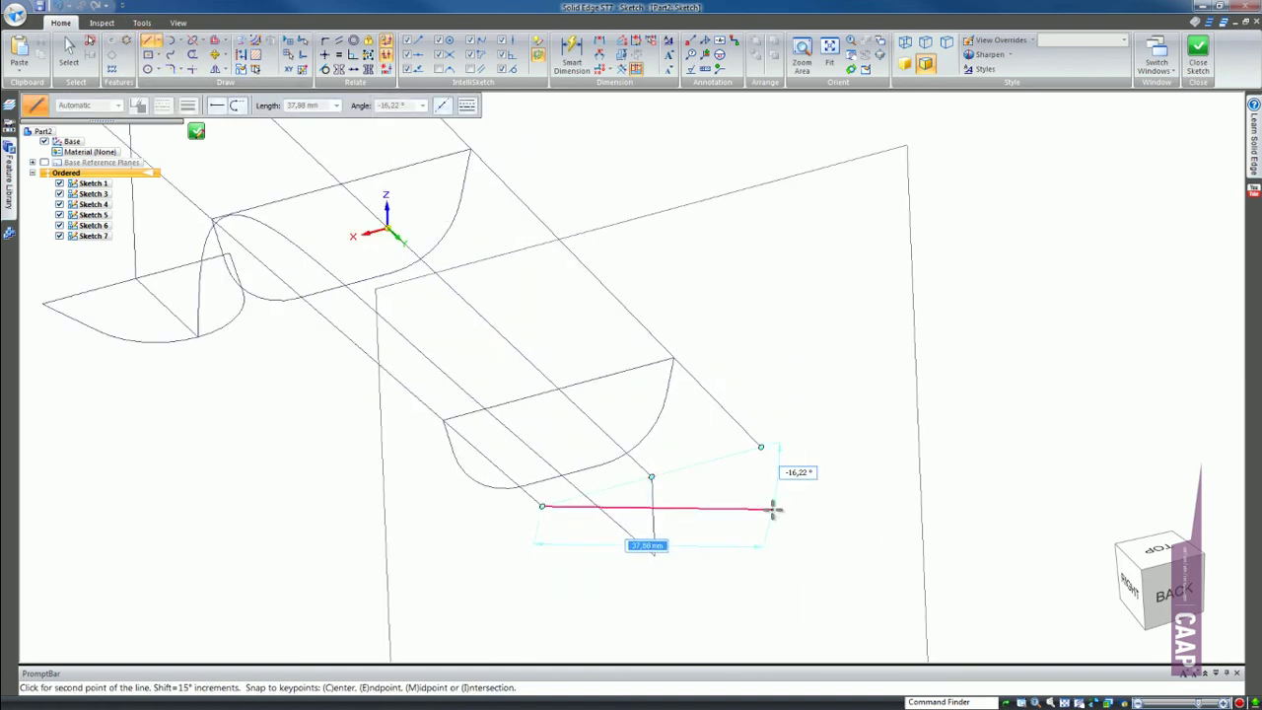
pyautogui.click(760, 448)
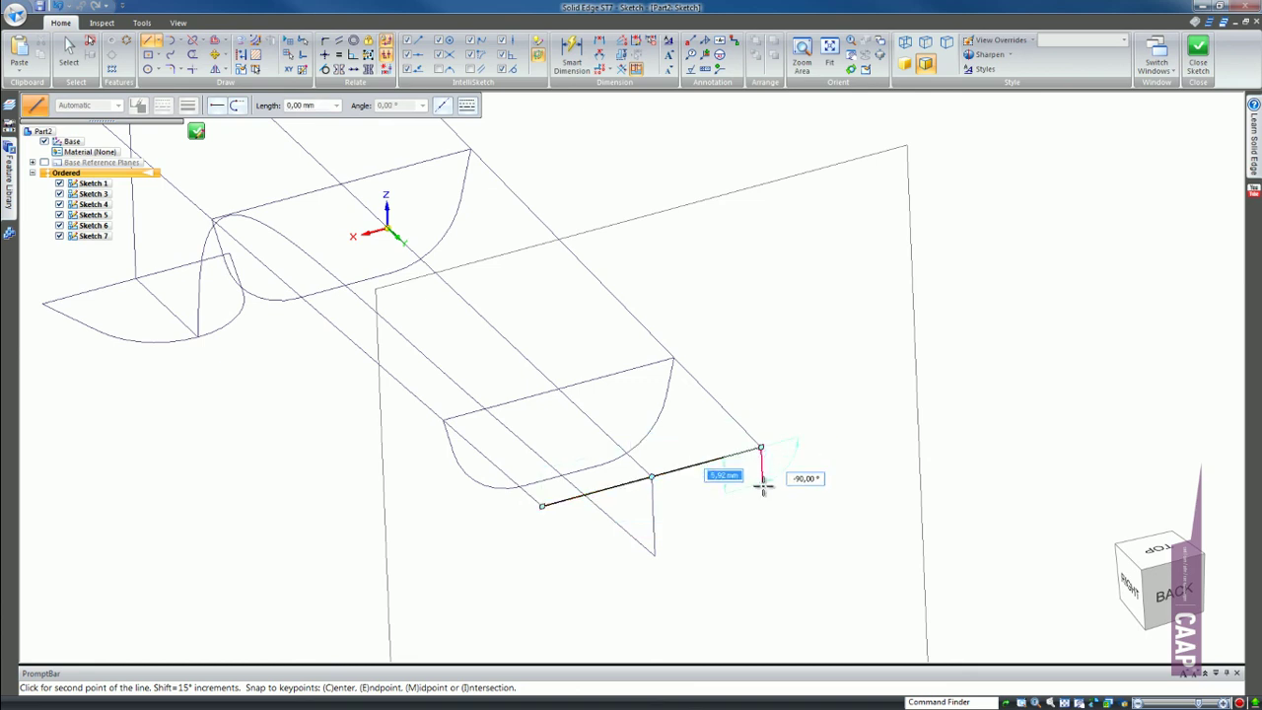
pyautogui.click(702, 558)
pyautogui.click(596, 585)
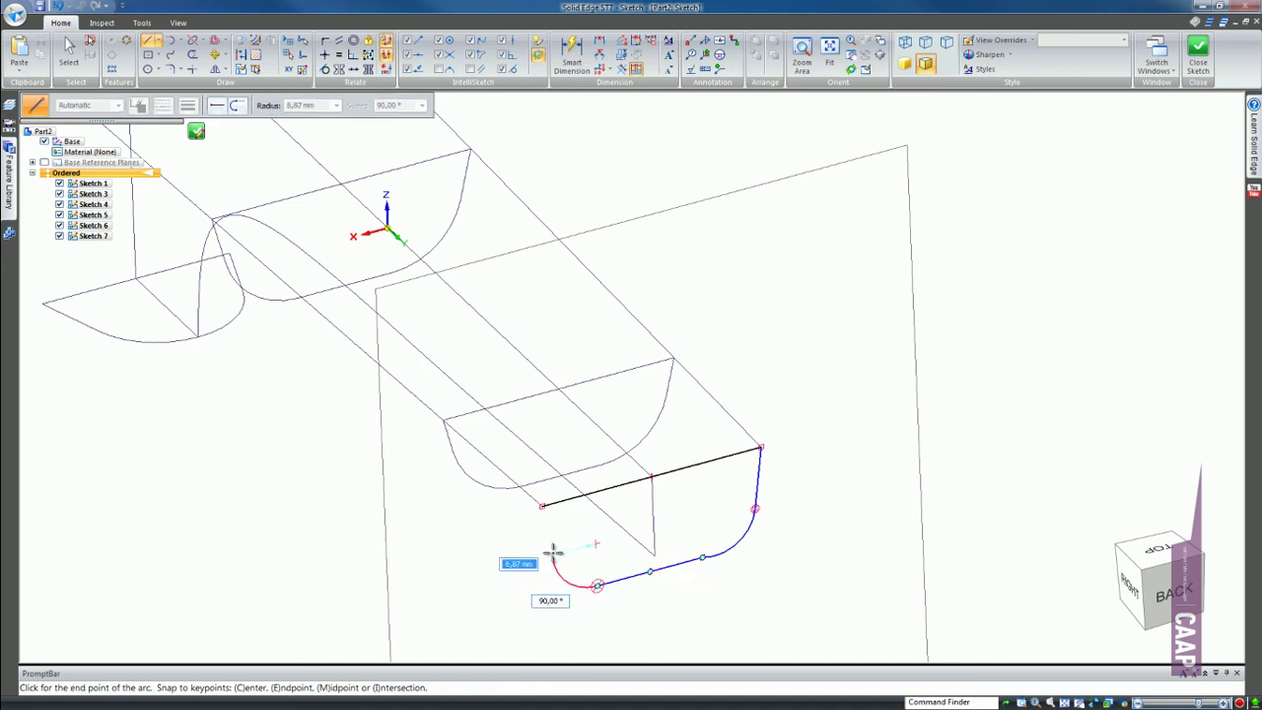
pyautogui.click(542, 506)
pyautogui.click(542, 506)
pyautogui.press('Escape')
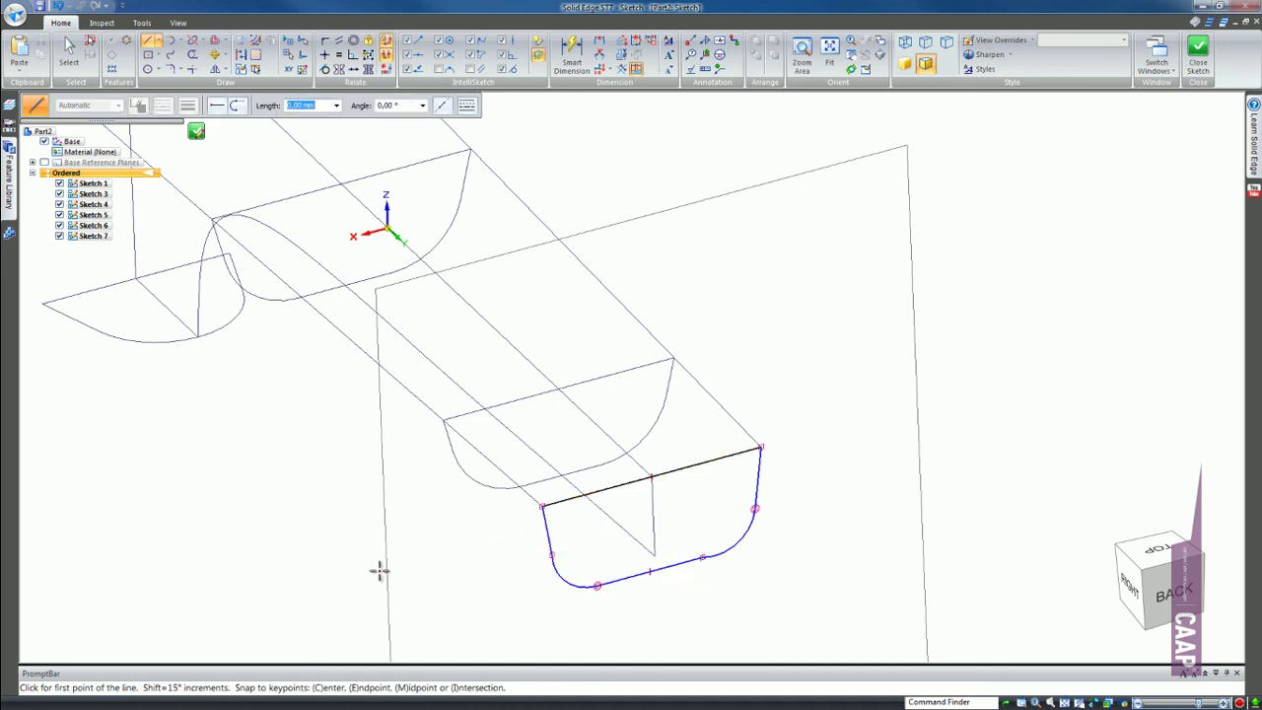
pyautogui.click(339, 55)
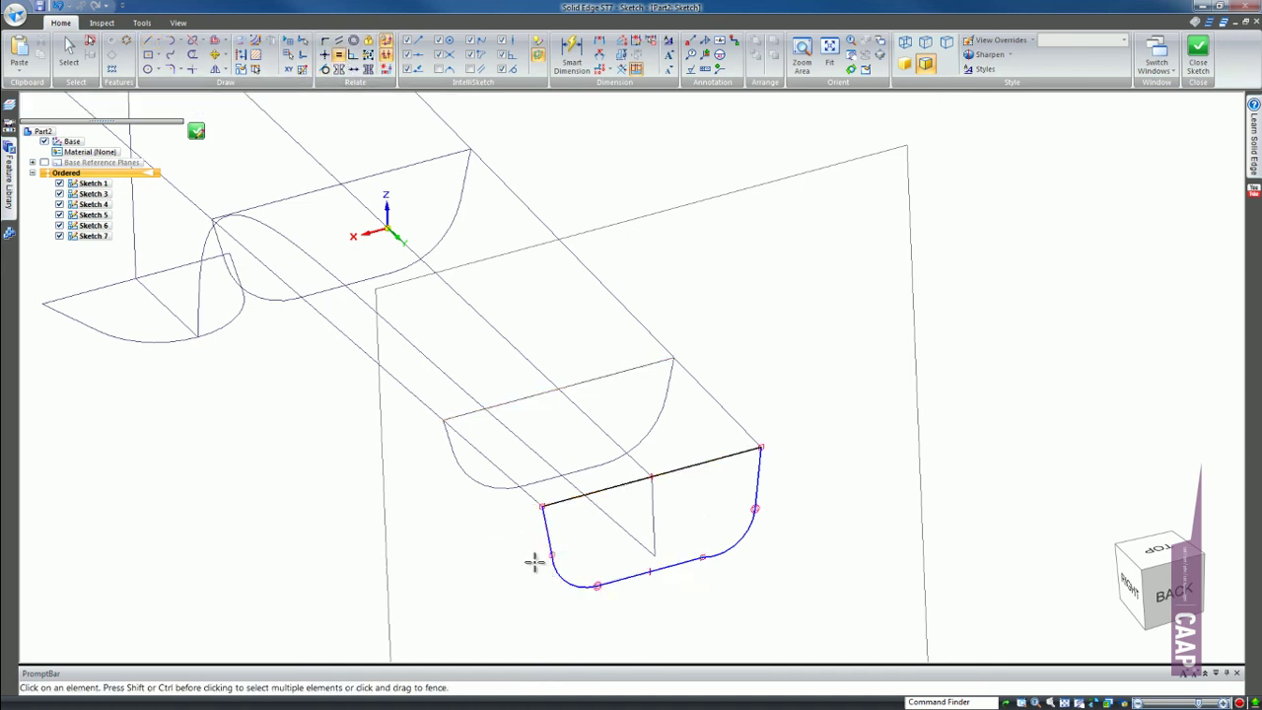
# Step: Make the two sides equal and the two lower corner arcs equal
pyautogui.click(558, 529)
pyautogui.click(758, 476)
pyautogui.click(746, 536)
pyautogui.click(563, 583)
# Step: Make the bottom tangent to both corner arcs and the side lines vertical
pyautogui.click(326, 69)
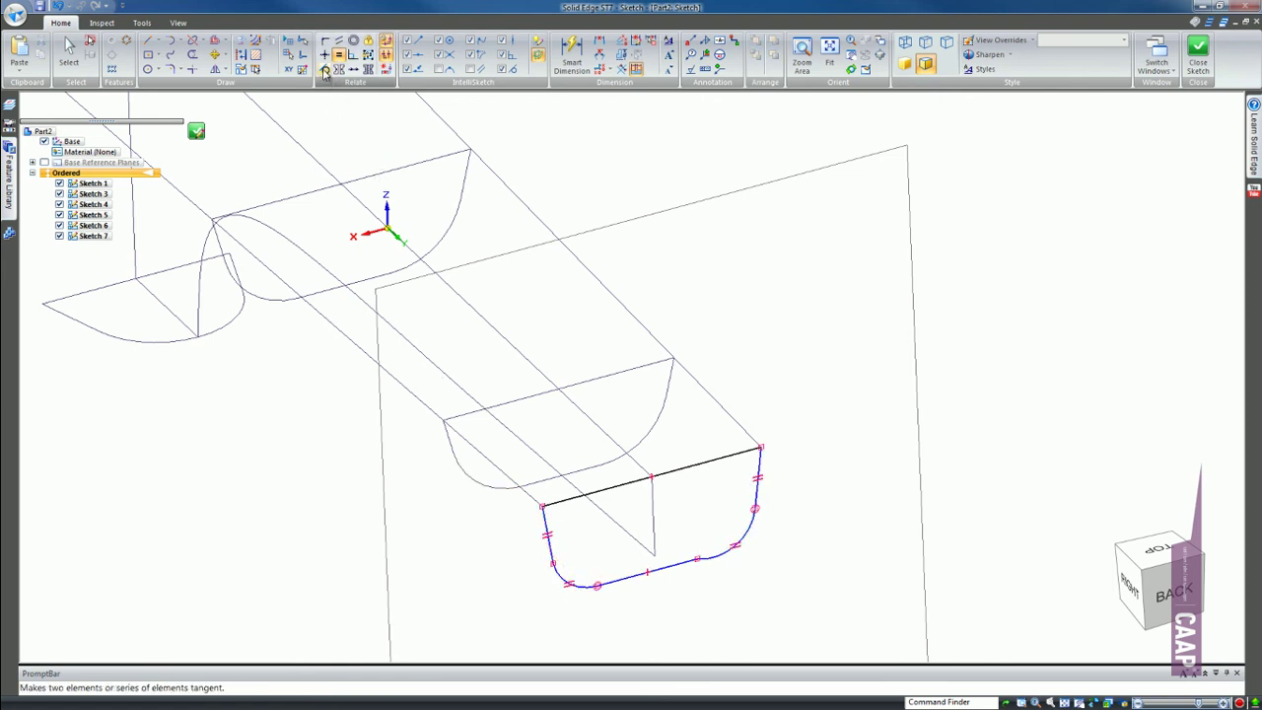
pyautogui.click(699, 561)
pyautogui.click(656, 571)
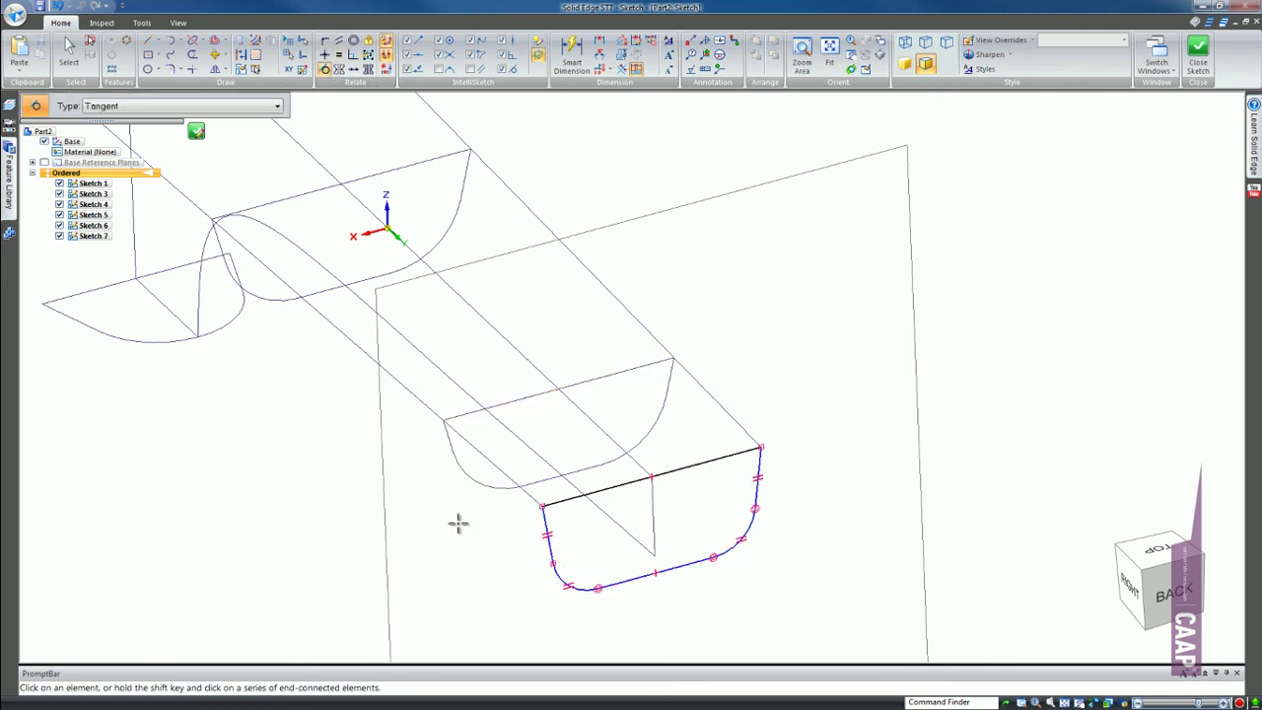
pyautogui.click(338, 41)
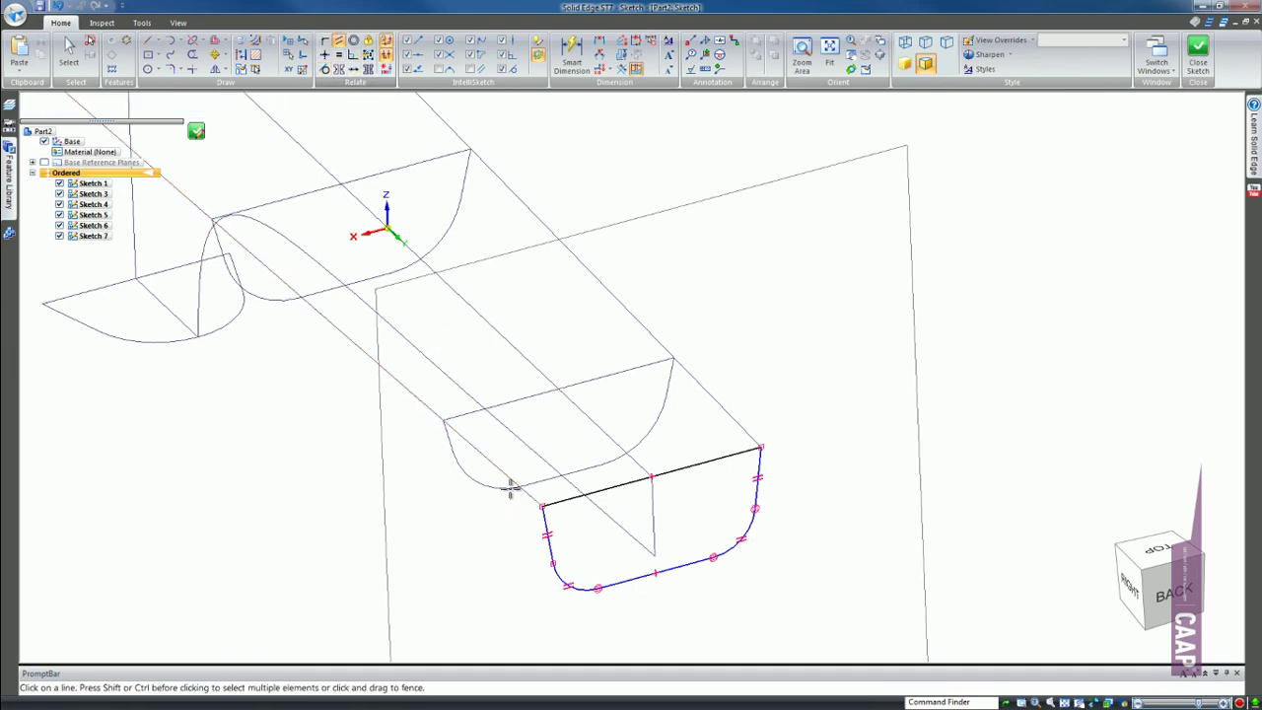
pyautogui.click(546, 526)
pyautogui.click(448, 434)
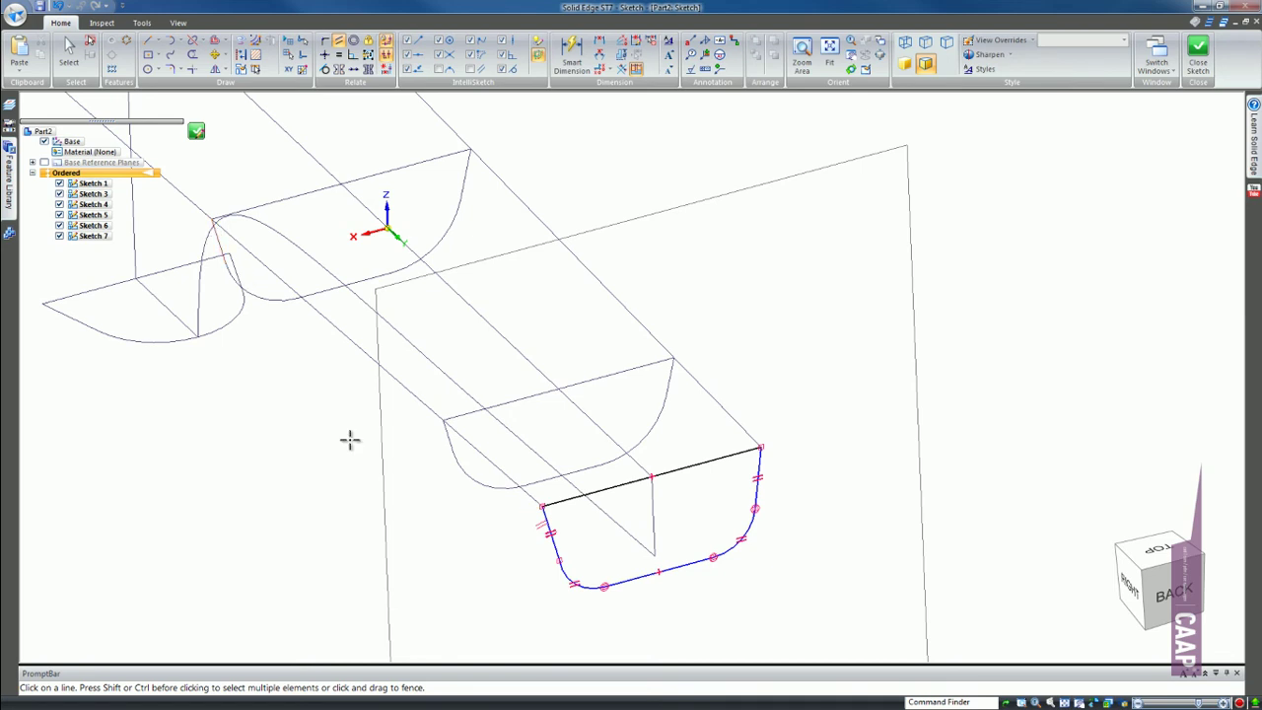
# Step: Dimension the right side height to 5
pyautogui.scroll(2, 701, 519)
pyautogui.click(572, 54)
pyautogui.click(806, 434)
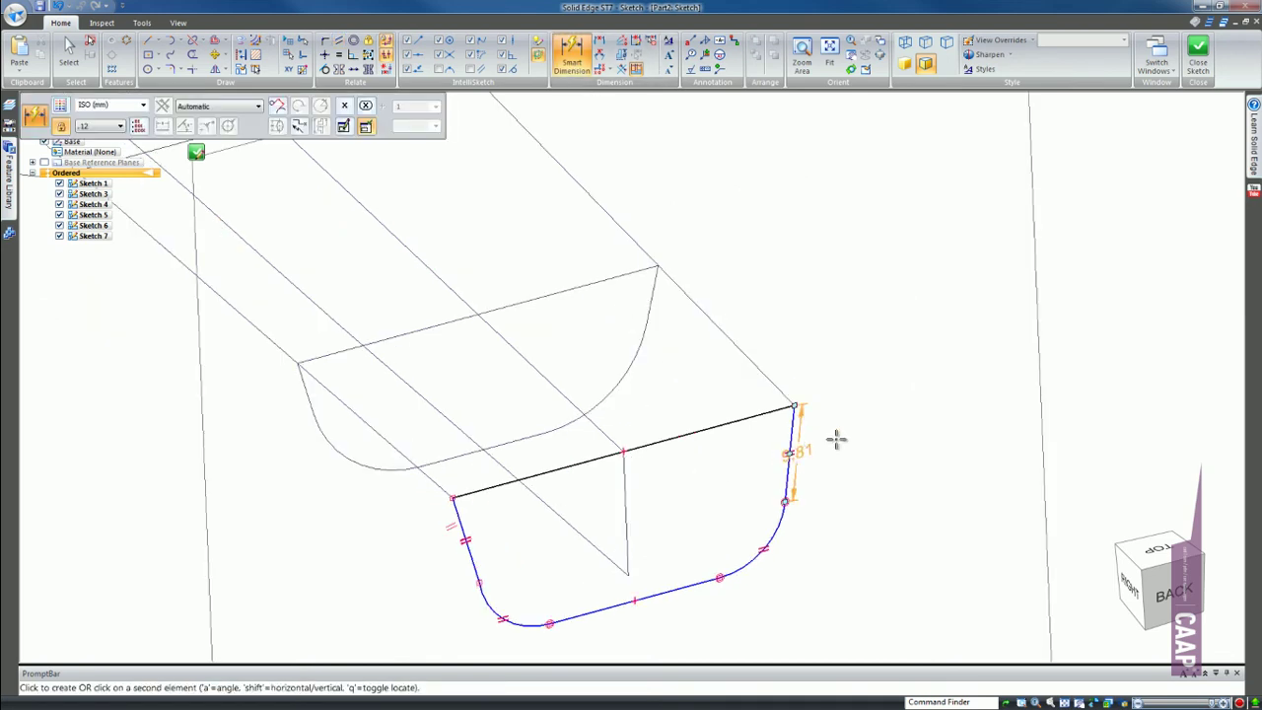
pyautogui.click(840, 478)
pyautogui.write('5')
pyautogui.press('Return')
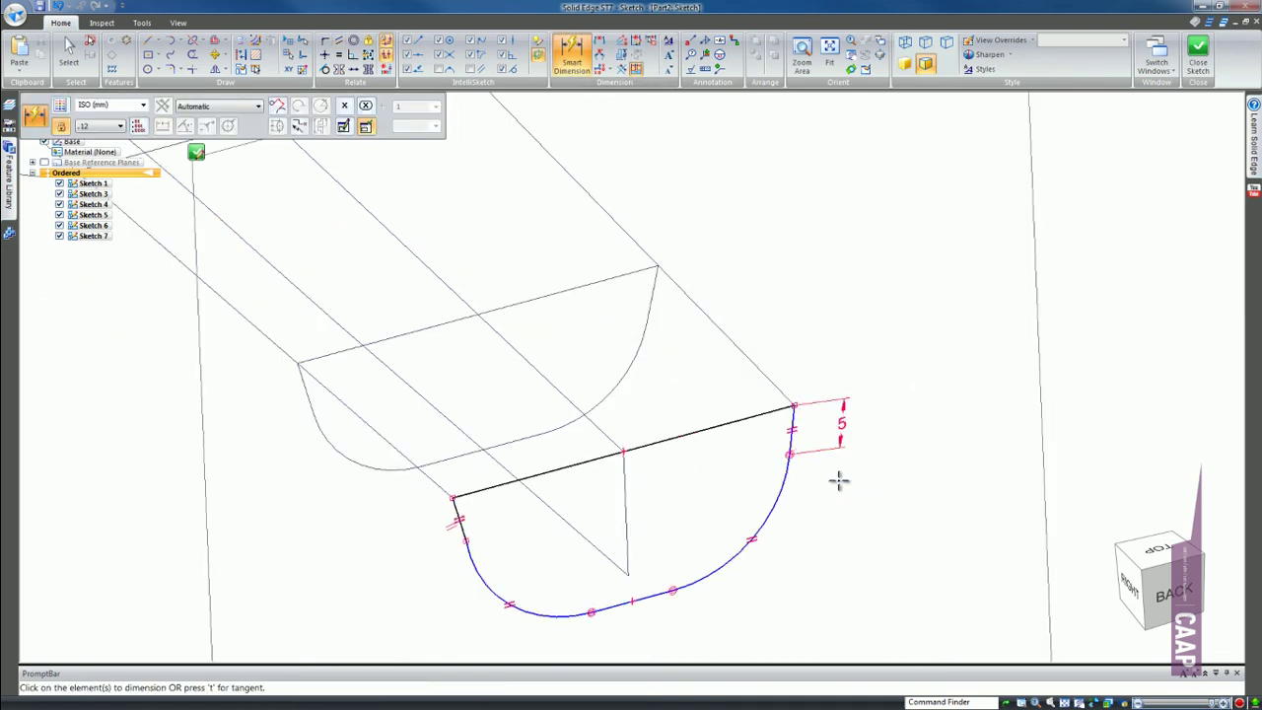
# Step: Connect the centre line's lower end onto the bottom arc, then close and finish Sketch 7
pyautogui.click(326, 44)
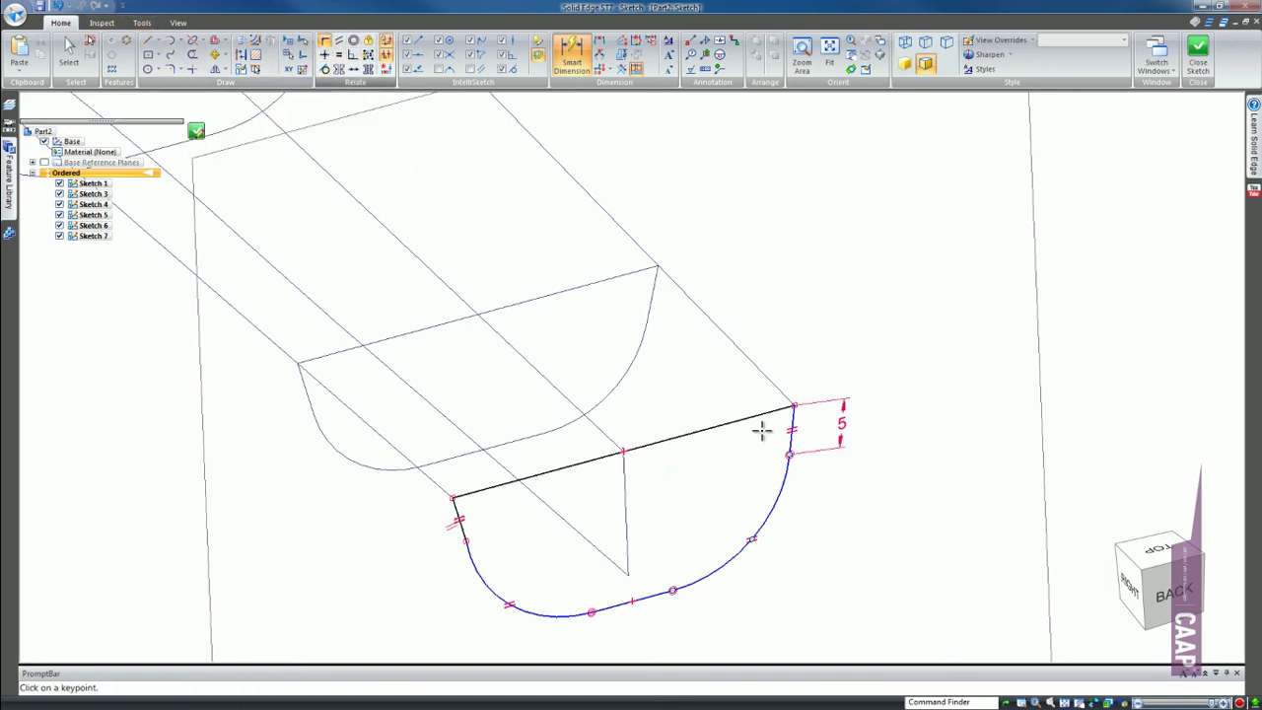
pyautogui.click(627, 572)
pyautogui.click(632, 592)
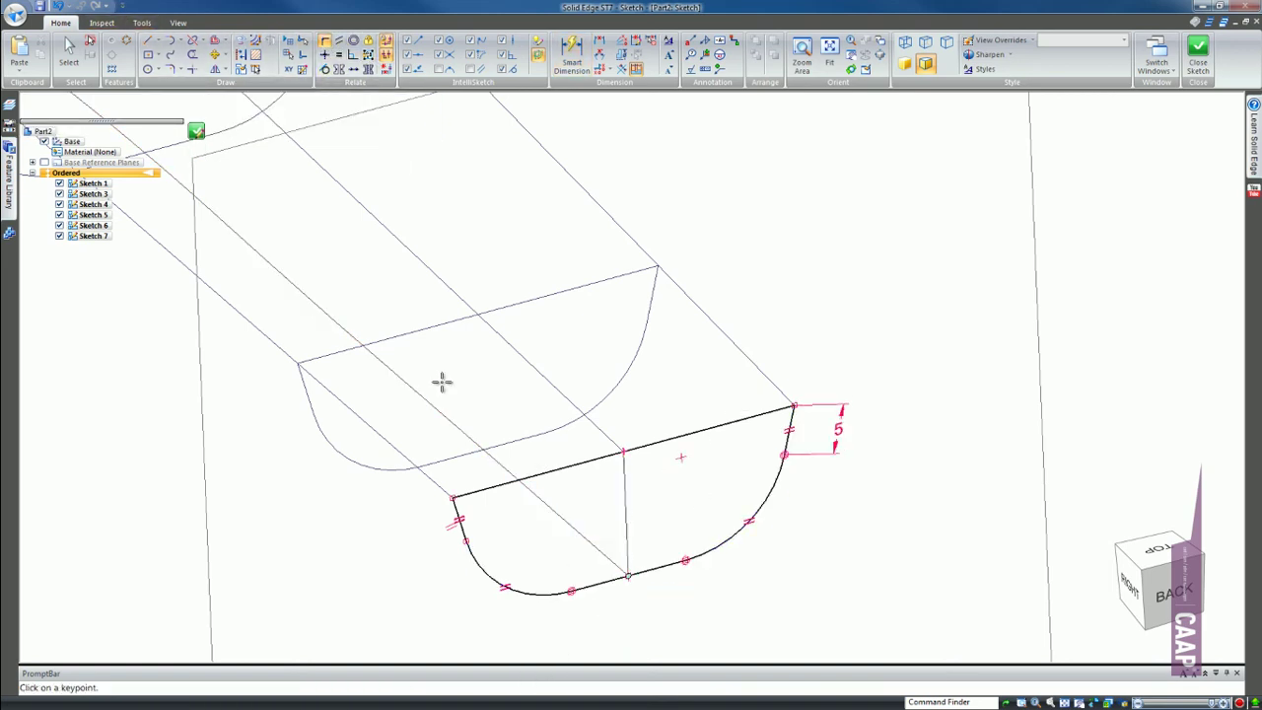
pyautogui.scroll(-3, 688, 499)
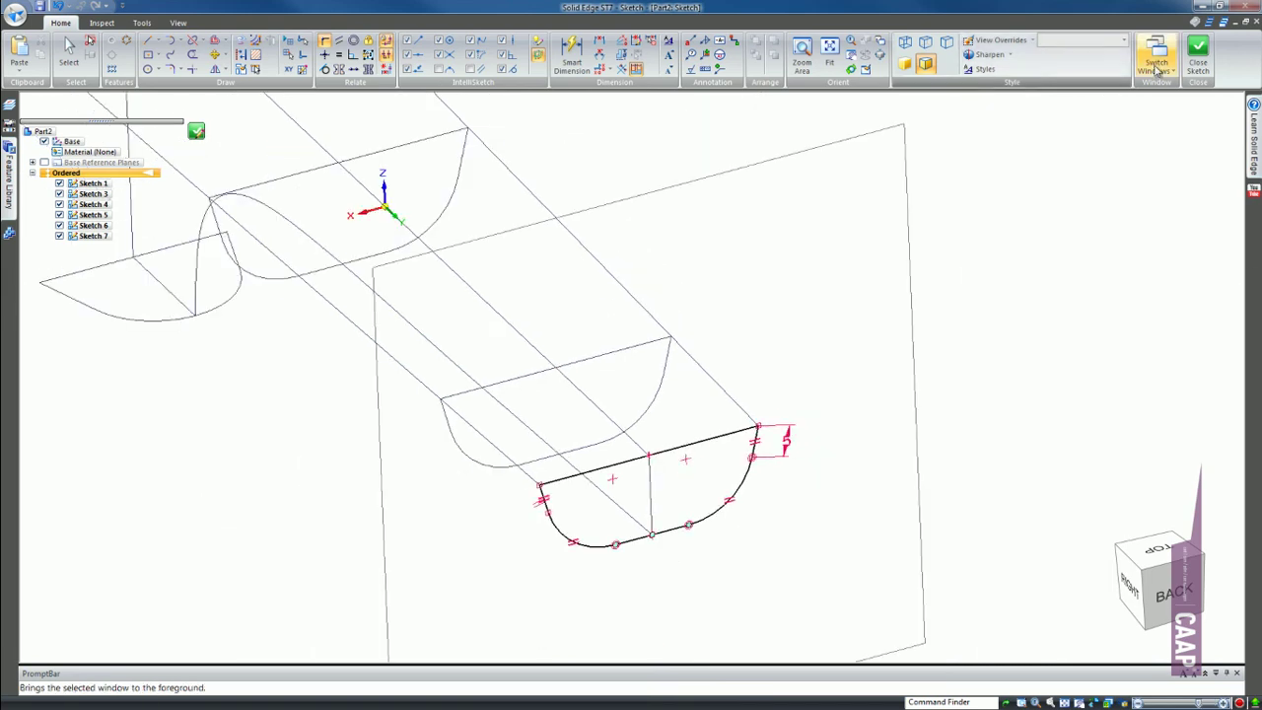
pyautogui.click(1198, 55)
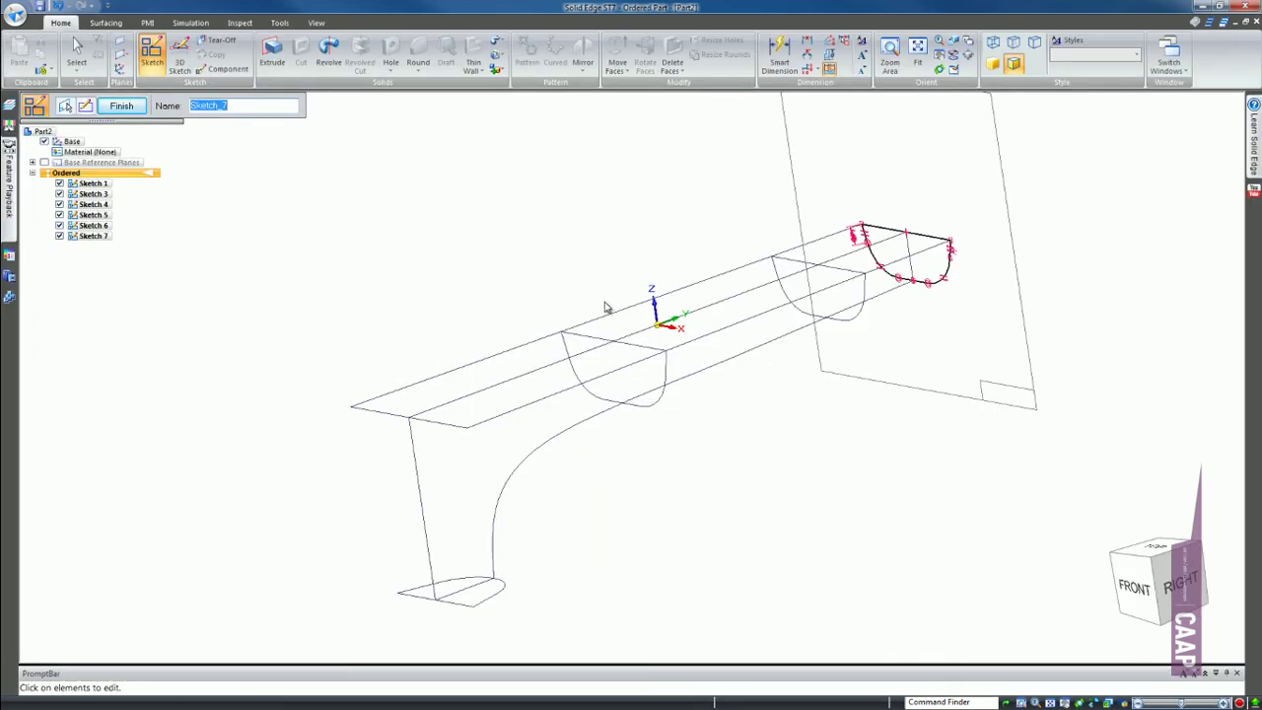
pyautogui.click(144, 106)
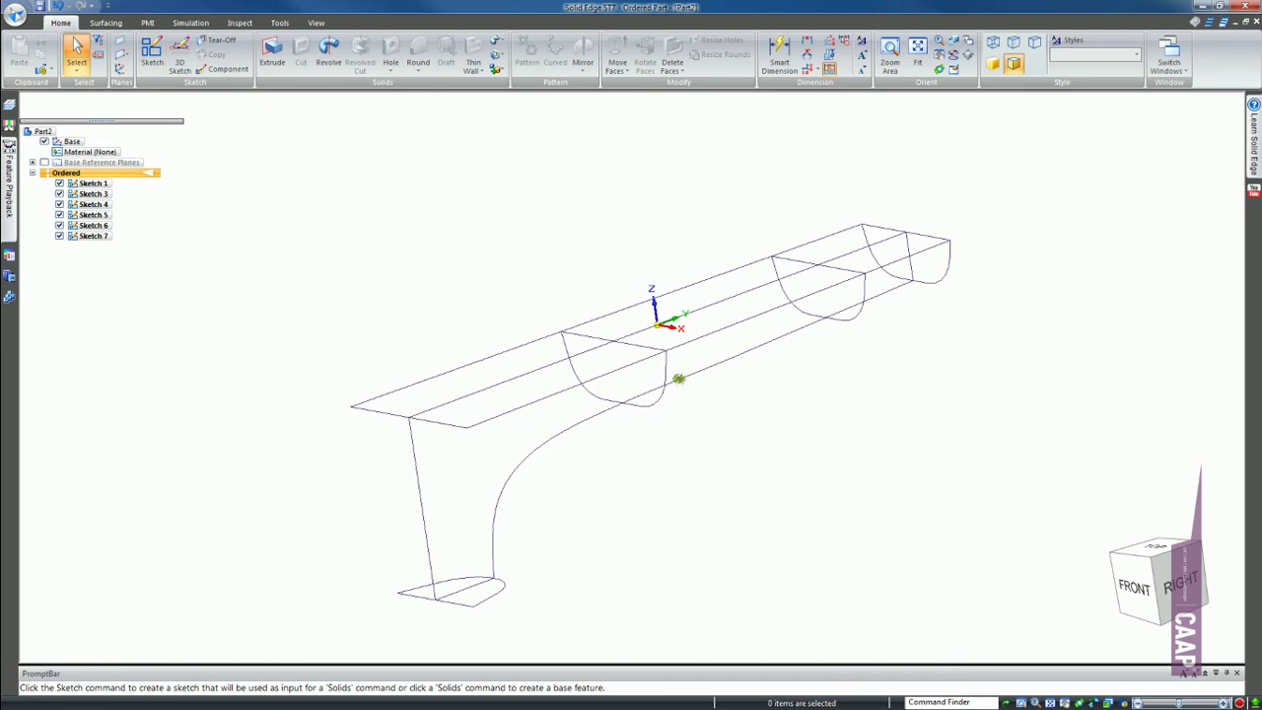
pyautogui.moveTo(676, 375)
pyautogui.mouseDown(button='middle')
pyautogui.moveTo(717, 293)
pyautogui.moveTo(676, 423)
pyautogui.moveTo(798, 467)
pyautogui.moveTo(701, 412)
pyautogui.moveTo(686, 388)
pyautogui.mouseUp(button='middle')
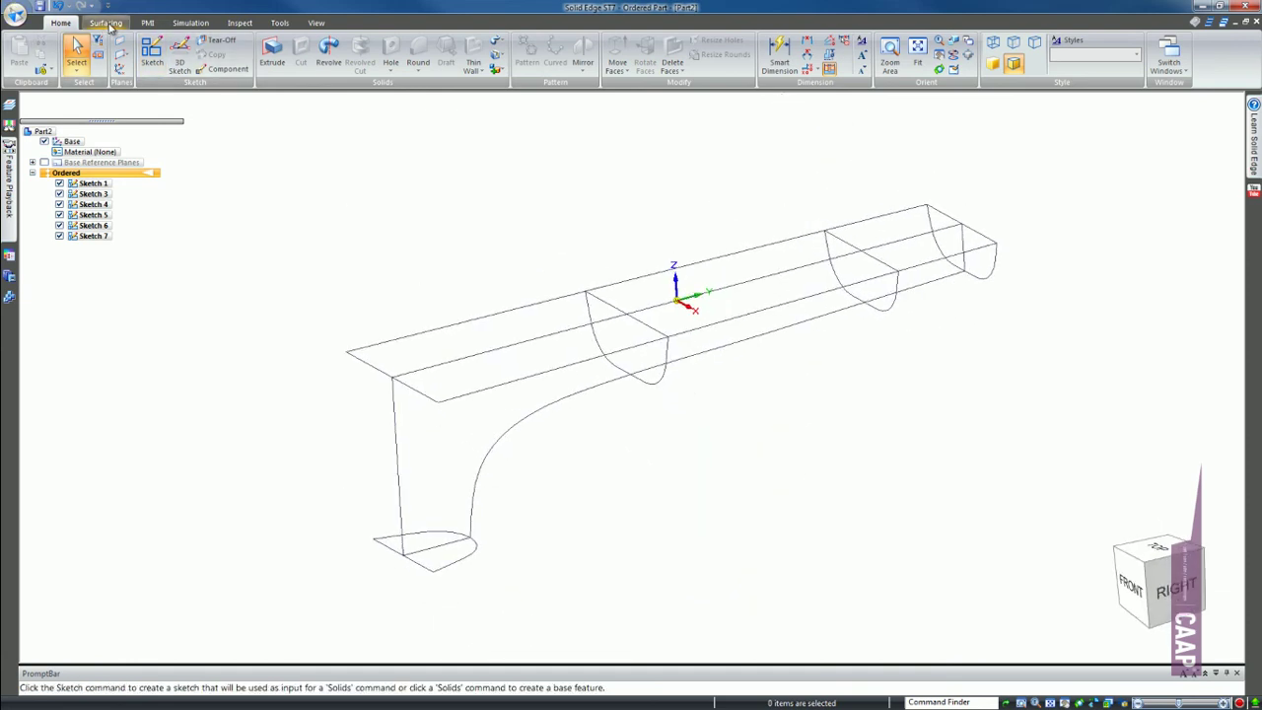
# Step: Cap the small closed curve at the lower end with bounded surface Bound 1
pyautogui.click(105, 22)
pyautogui.click(363, 49)
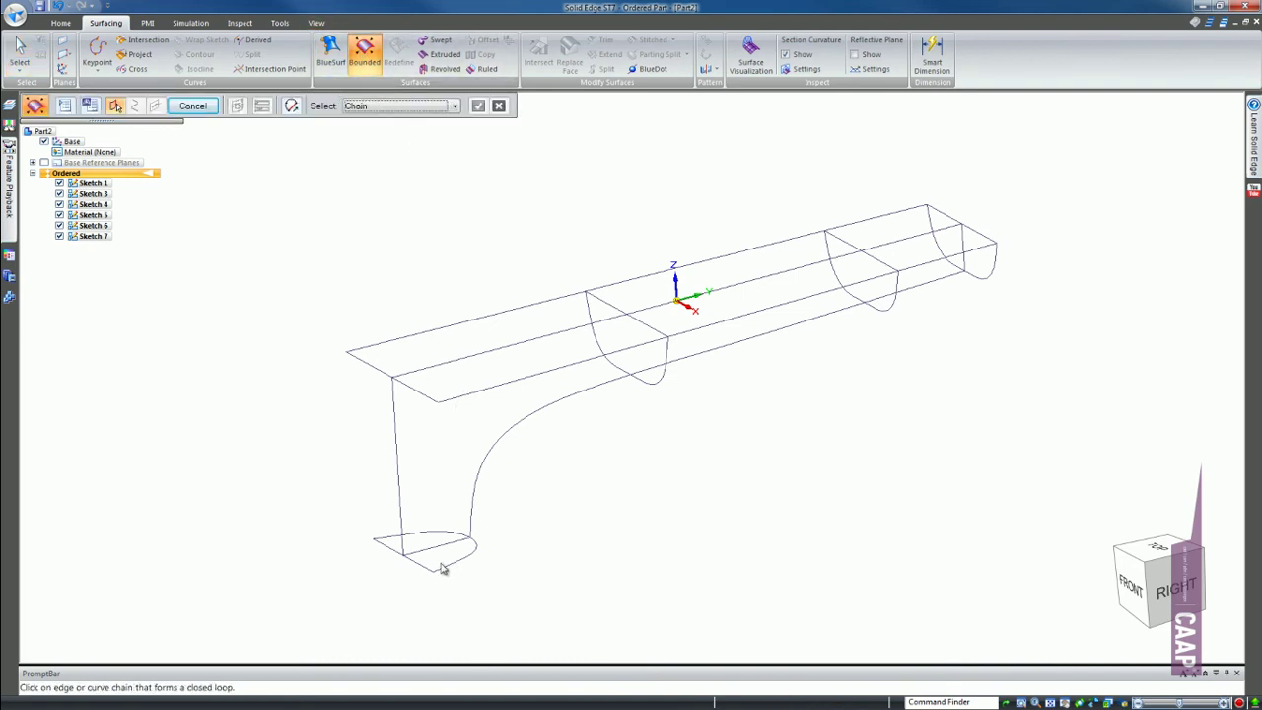
pyautogui.scroll(3, 429, 573)
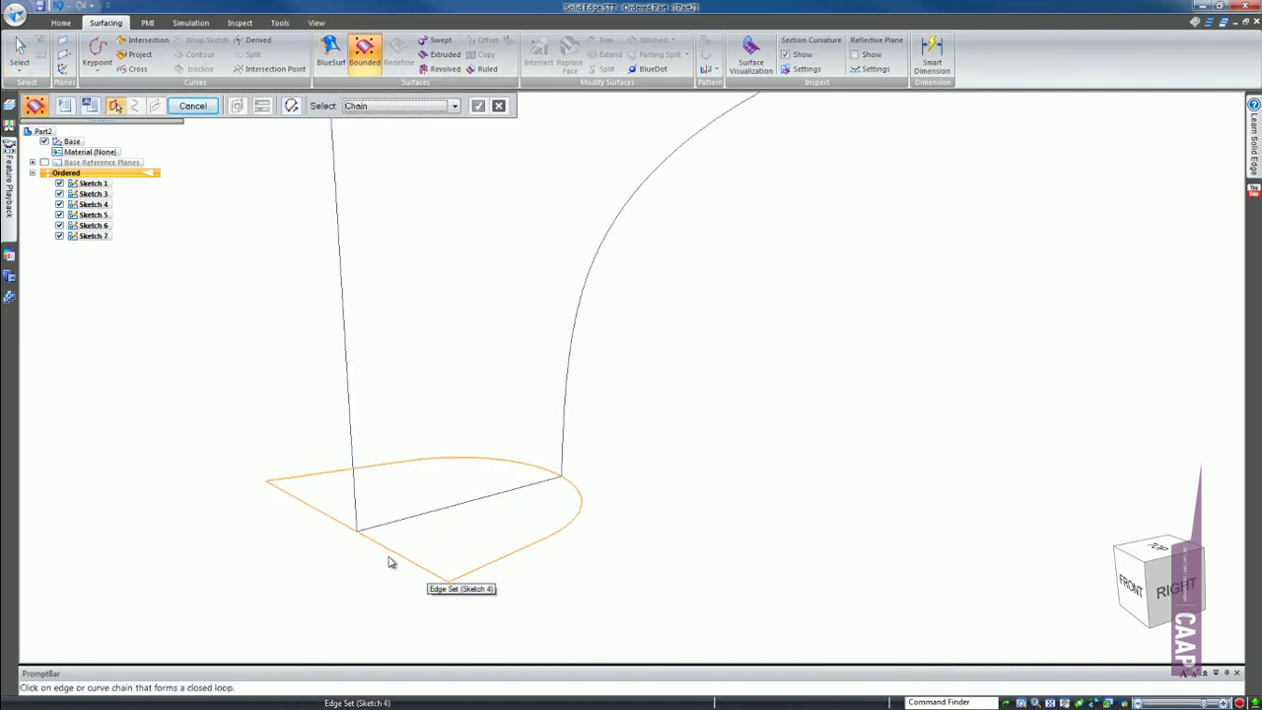
pyautogui.click(391, 465)
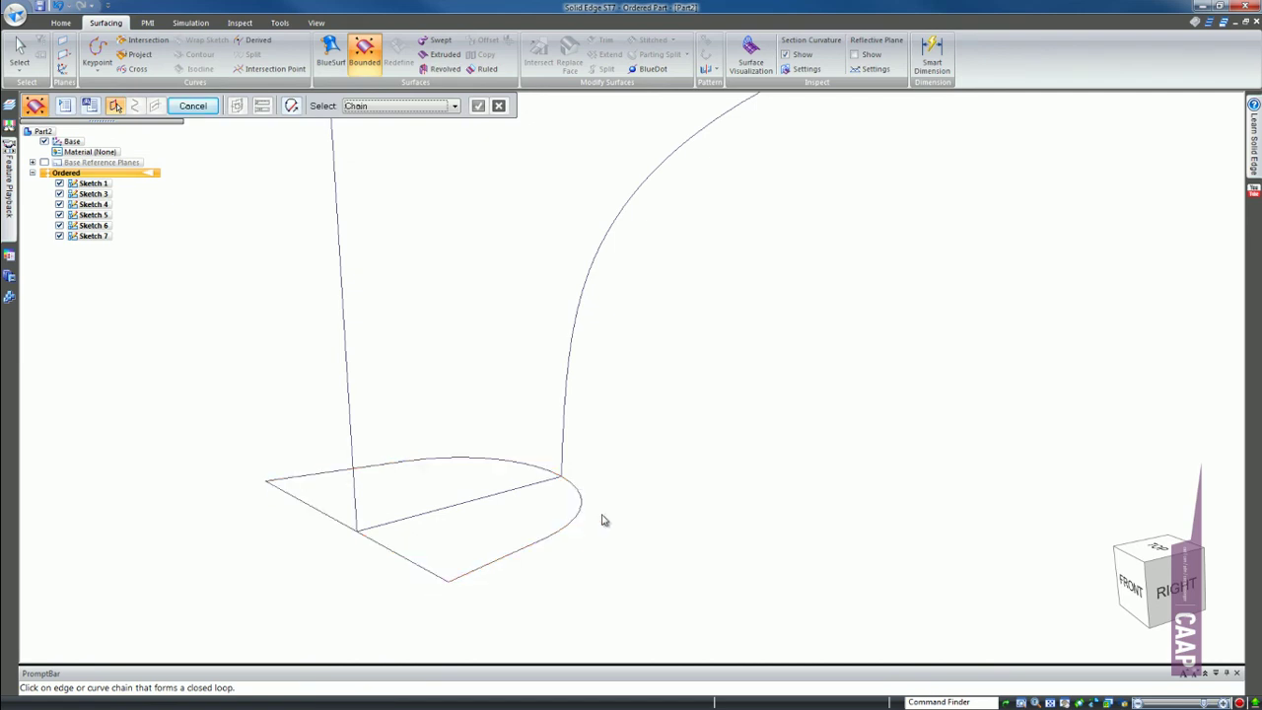
pyautogui.click(427, 577)
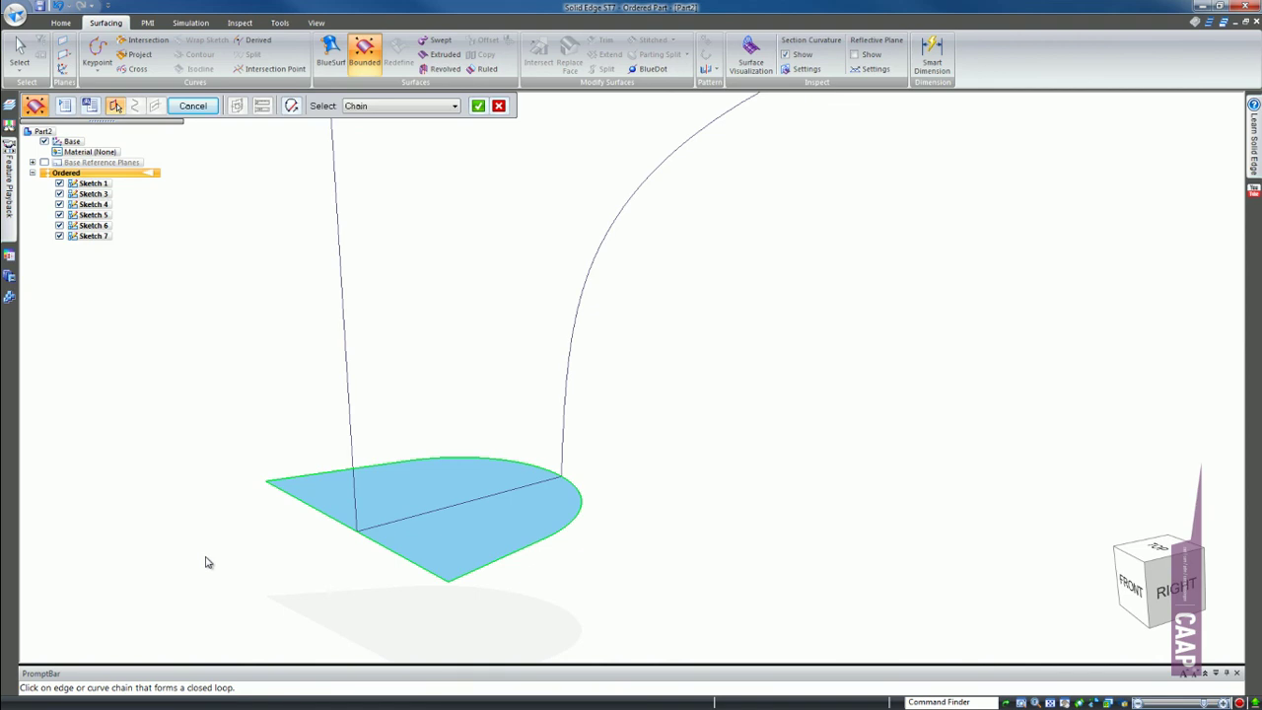
pyautogui.rightClick(207, 562)
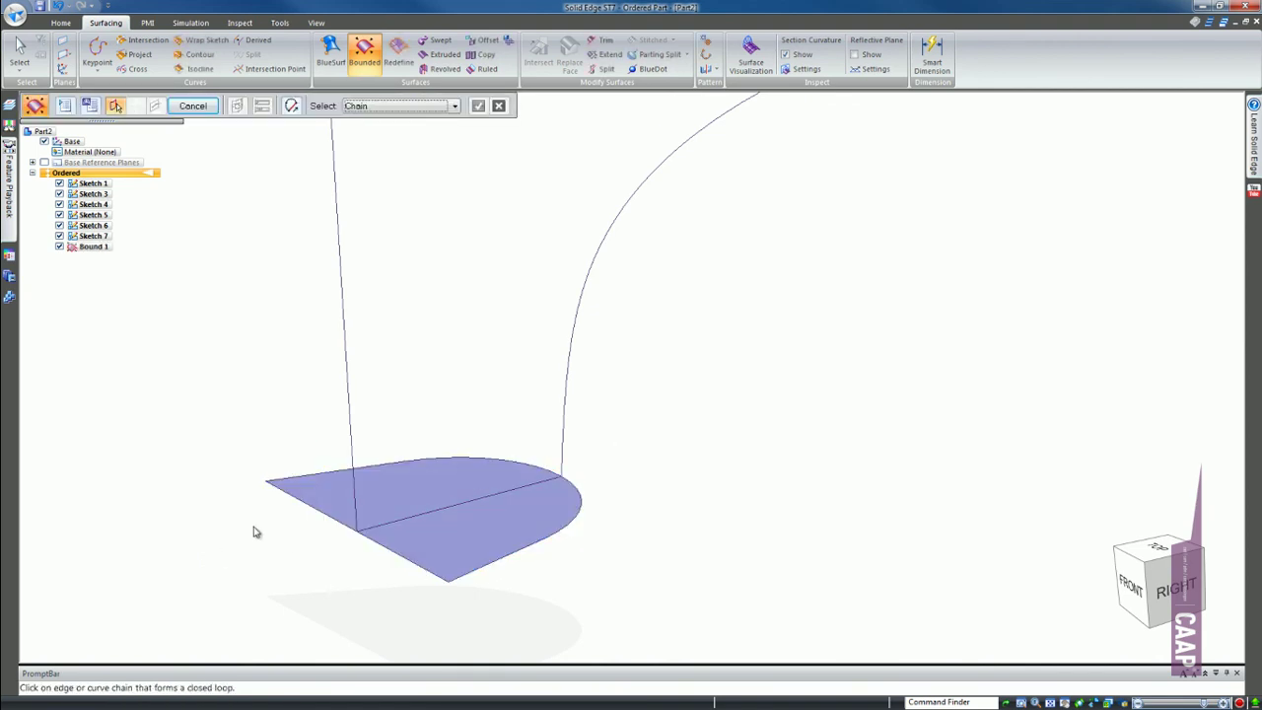
# Step: Cap the stern profile with bounded surface Bound 2
pyautogui.scroll(-3, 253, 533)
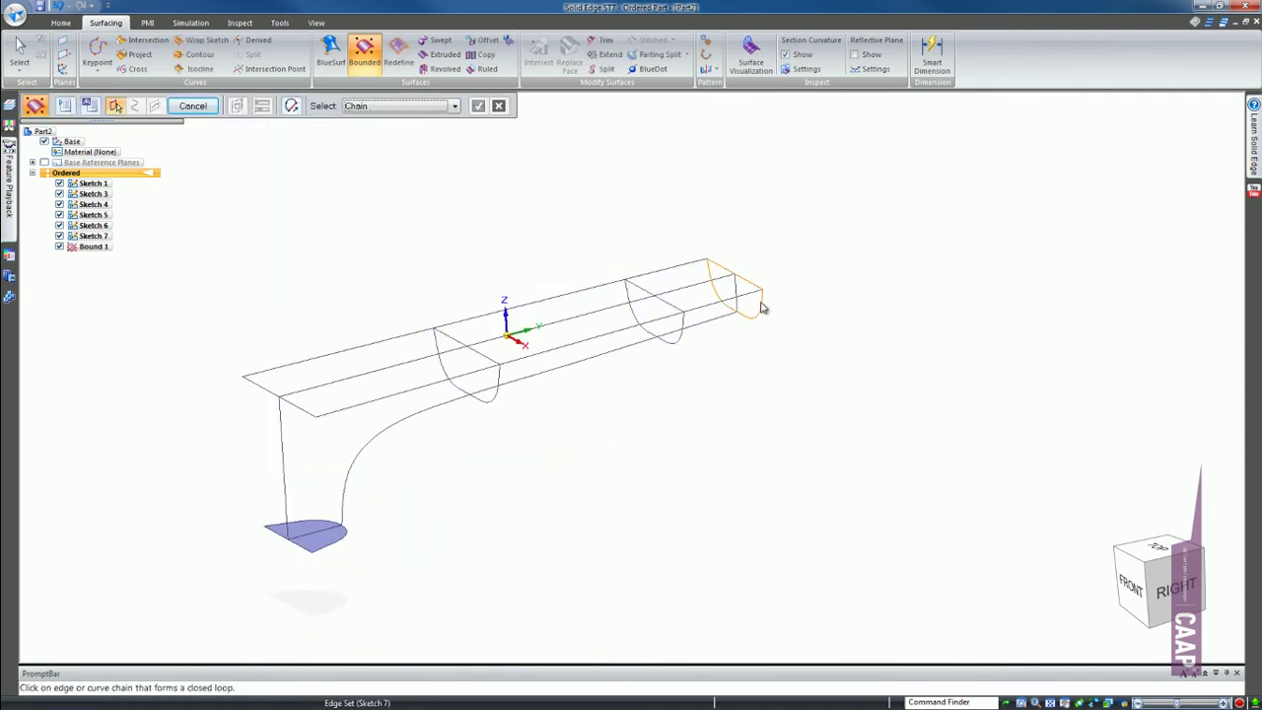
pyautogui.click(762, 309)
pyautogui.rightClick(665, 440)
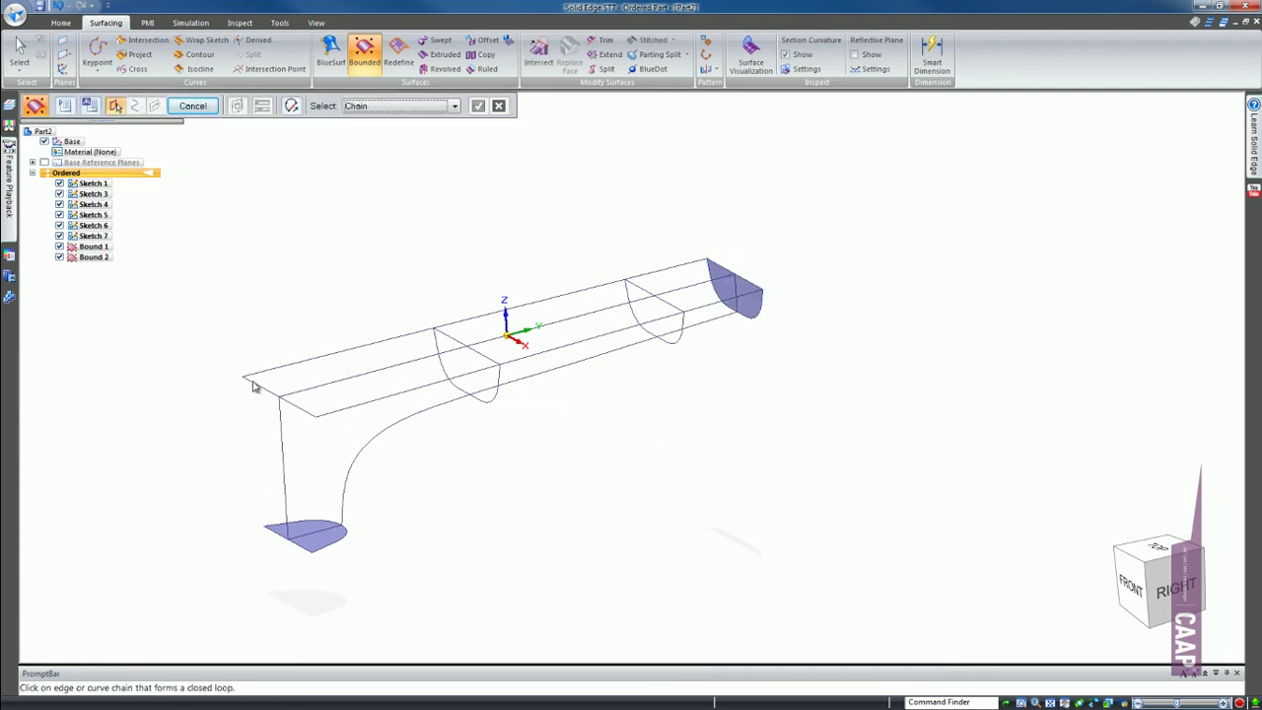
pyautogui.click(318, 420)
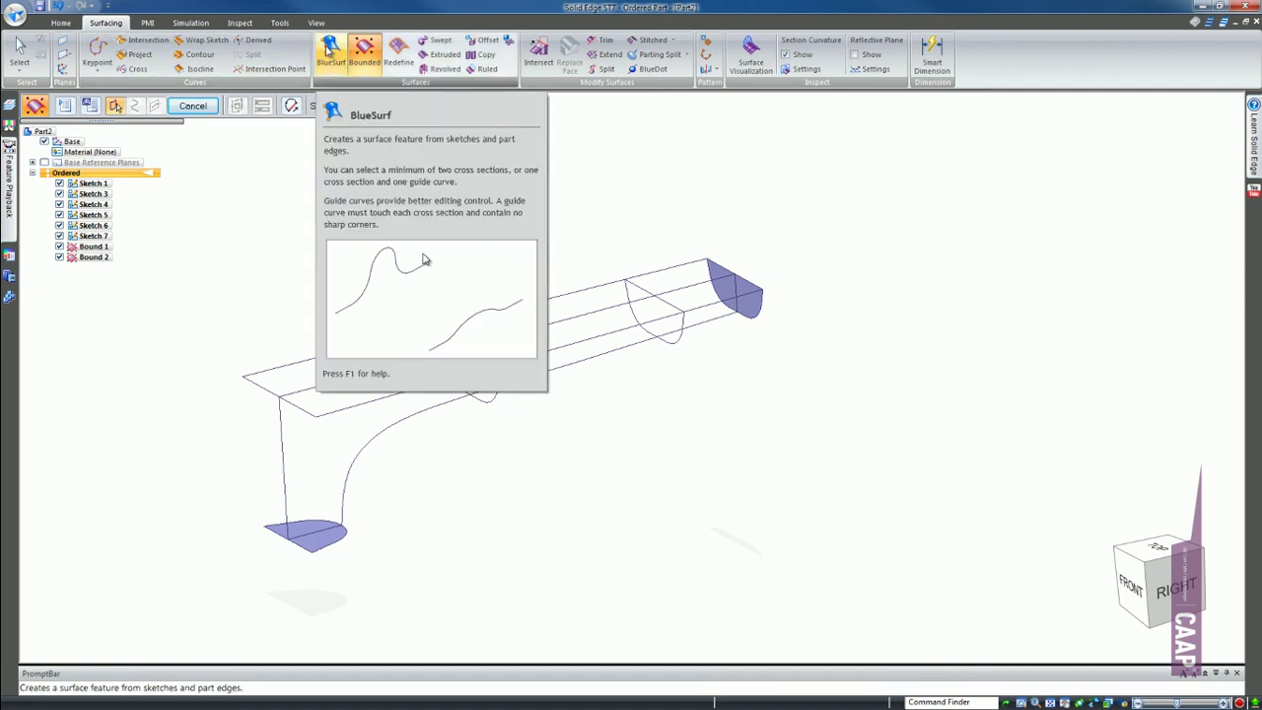
# Step: Create BlueSurf 1 blending the front end edge down to the Bound 1 cap edge
pyautogui.click(328, 51)
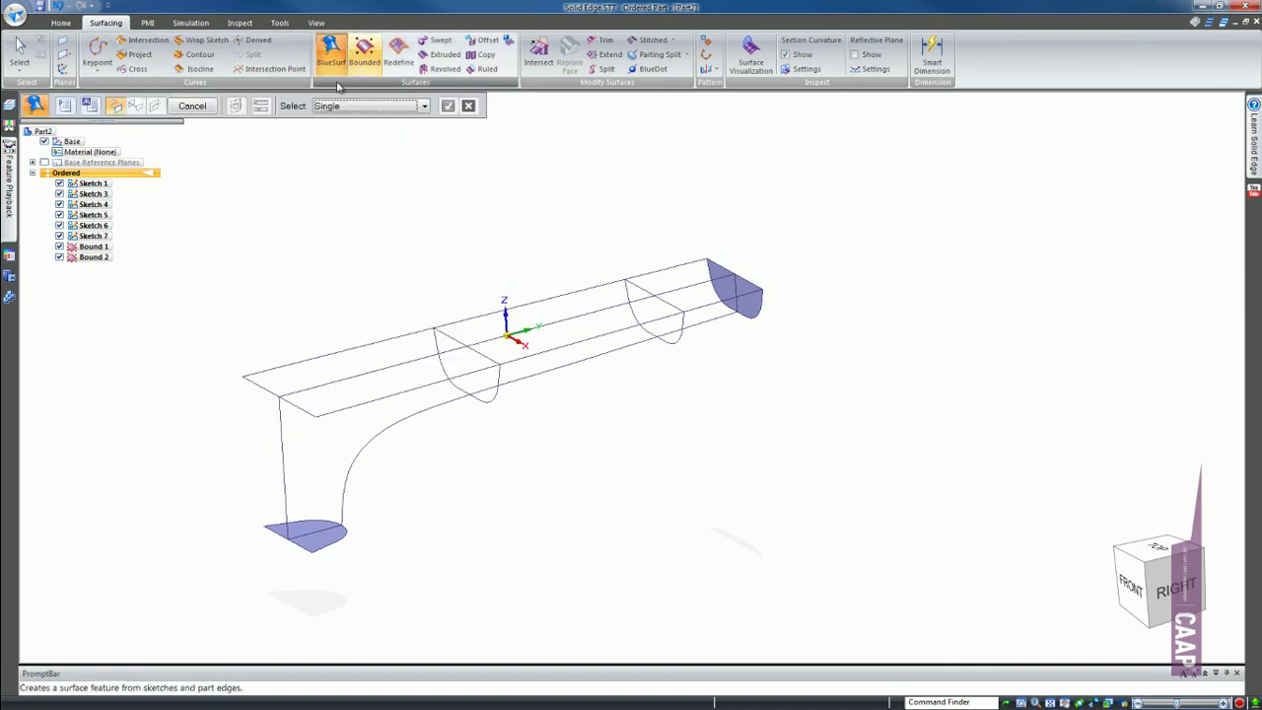
pyautogui.click(273, 535)
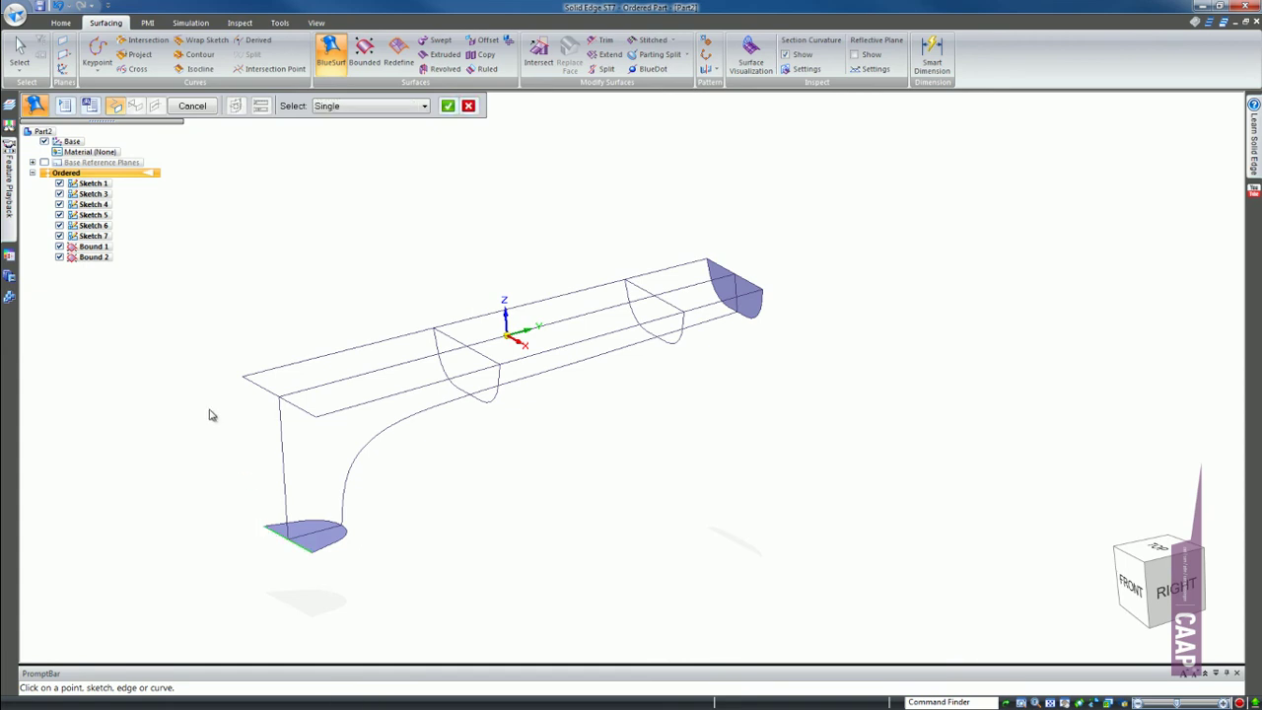
pyautogui.click(259, 388)
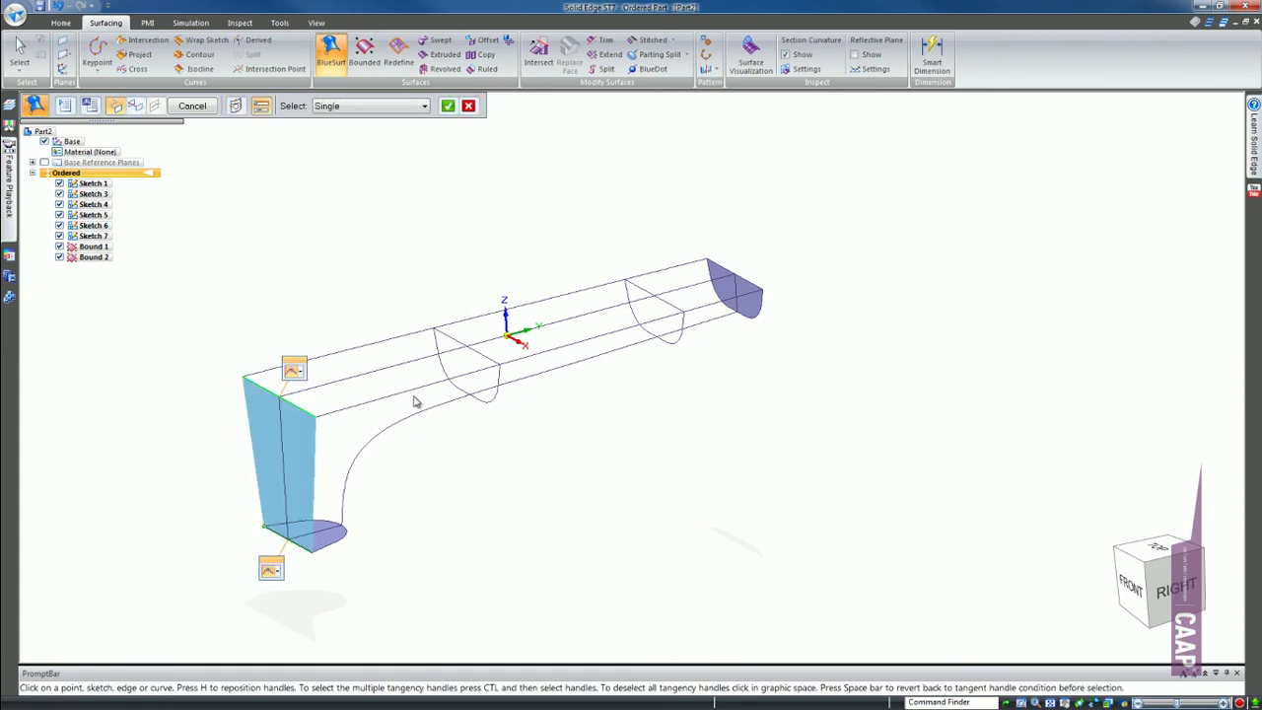
pyautogui.moveTo(417, 403)
pyautogui.mouseDown(button='middle')
pyautogui.moveTo(309, 376)
pyautogui.moveTo(402, 361)
pyautogui.mouseUp(button='middle')
pyautogui.rightClick(289, 287)
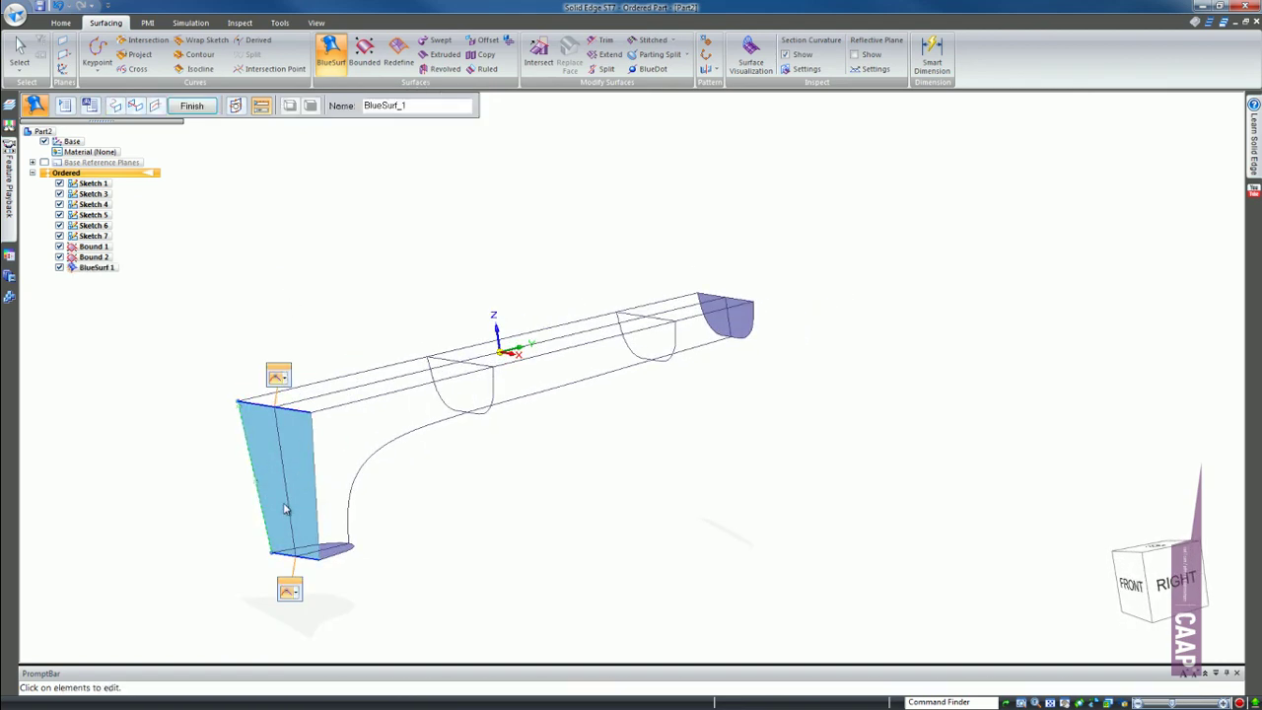
pyautogui.rightClick(173, 508)
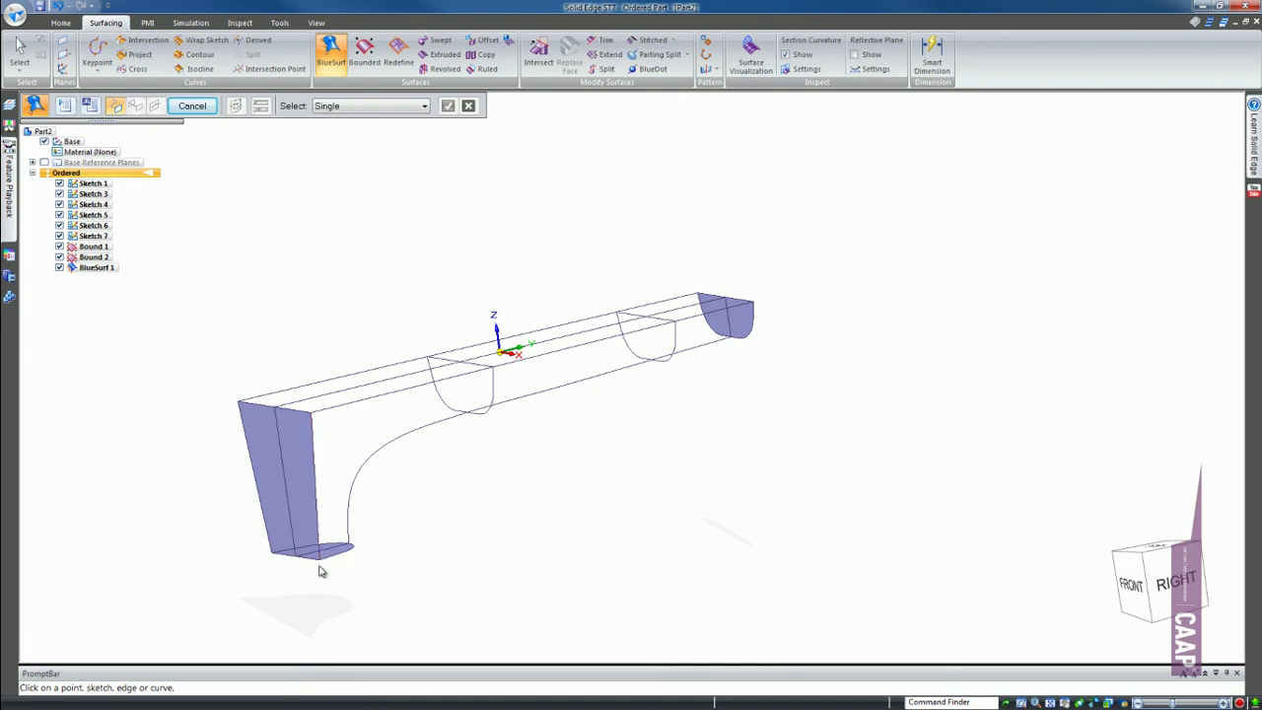
pyautogui.moveTo(605, 442); pyautogui.dragTo(620, 465, button='middle')
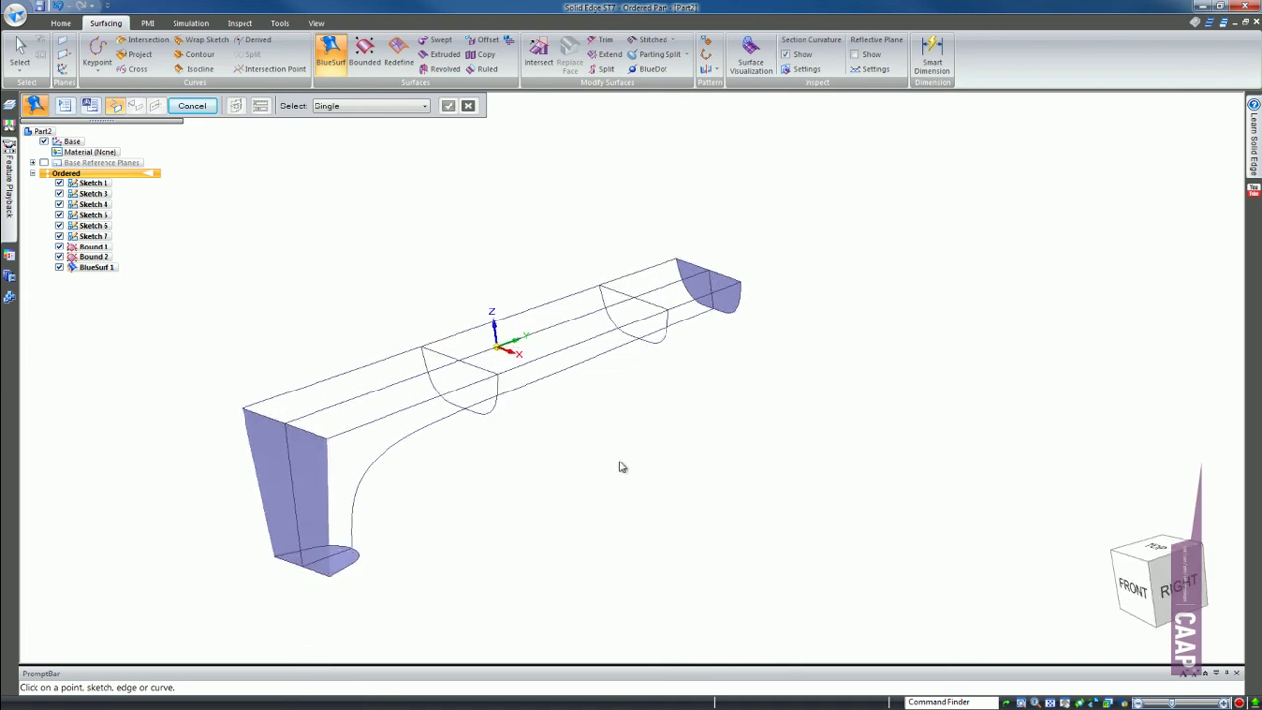
# Step: Cap the hull's top with Bound 3 by chain-selecting the rectangular top edge loop
pyautogui.click(367, 39)
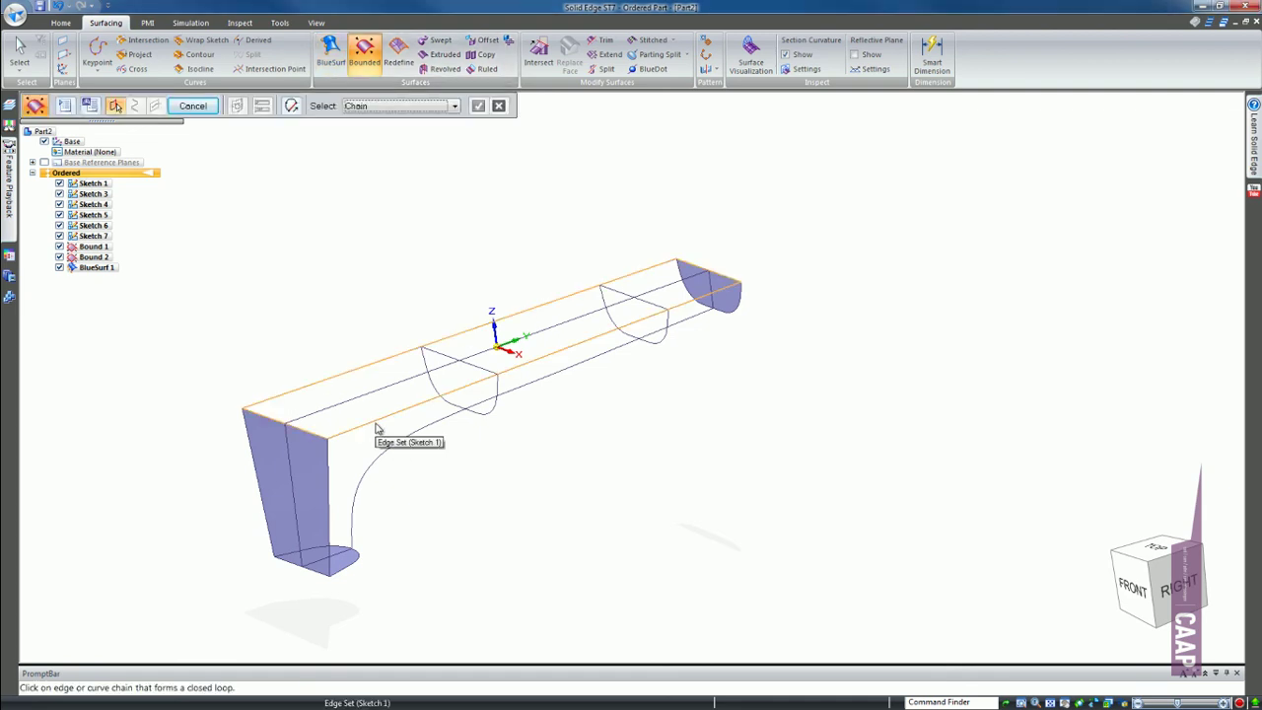
pyautogui.click(379, 105)
pyautogui.click(382, 126)
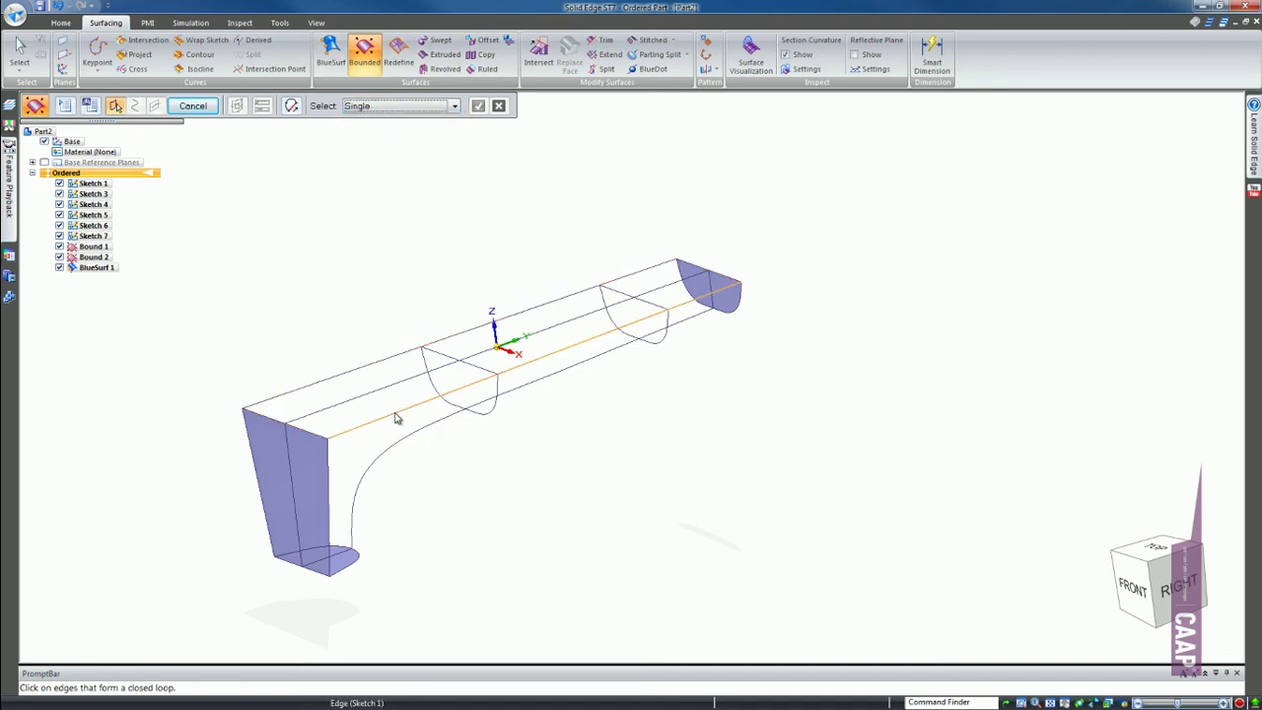
pyautogui.click(374, 107)
pyautogui.click(360, 126)
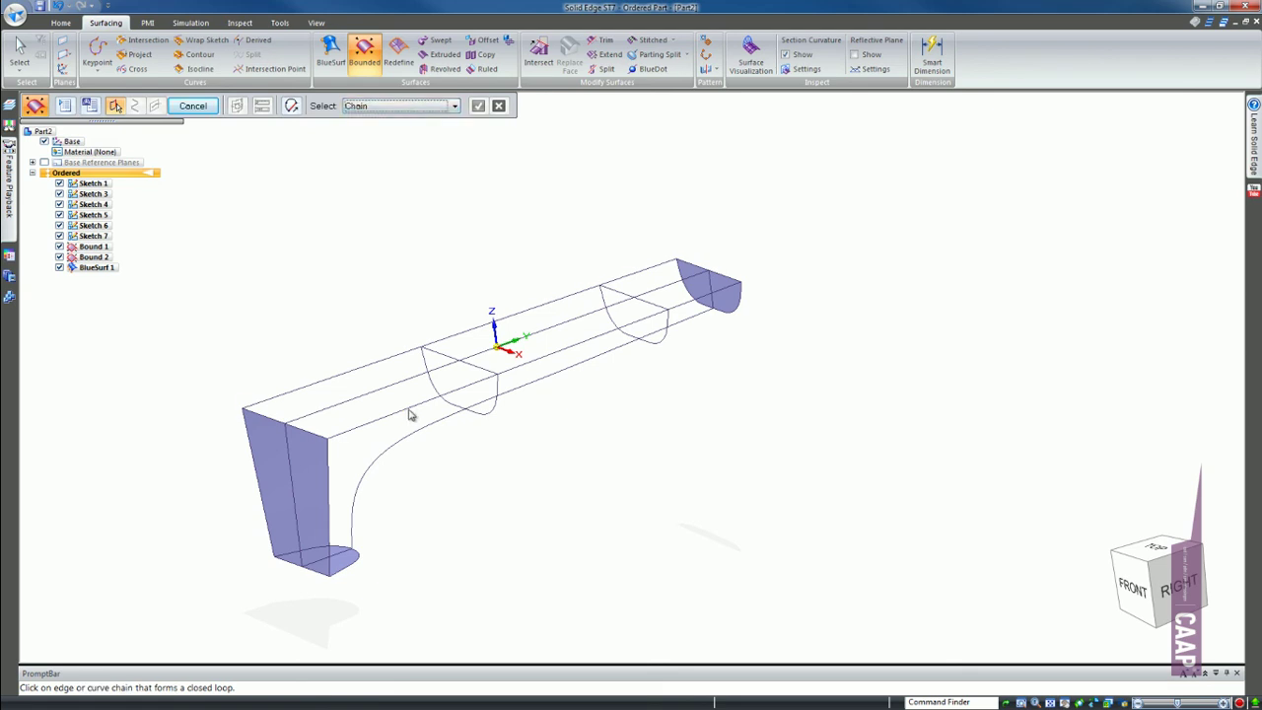
pyautogui.click(410, 410)
pyautogui.rightClick(345, 288)
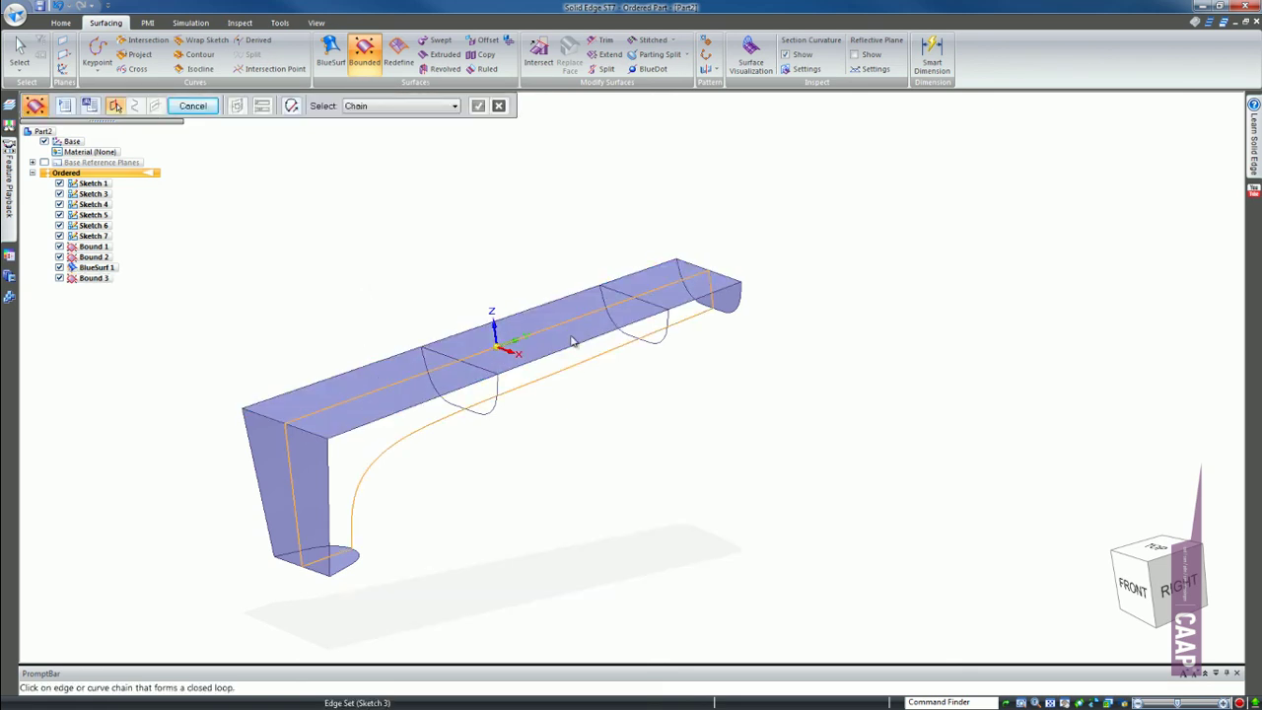
pyautogui.moveTo(538, 498)
pyautogui.mouseDown(button='middle')
pyautogui.moveTo(462, 451)
pyautogui.moveTo(464, 488)
pyautogui.mouseUp(button='middle')
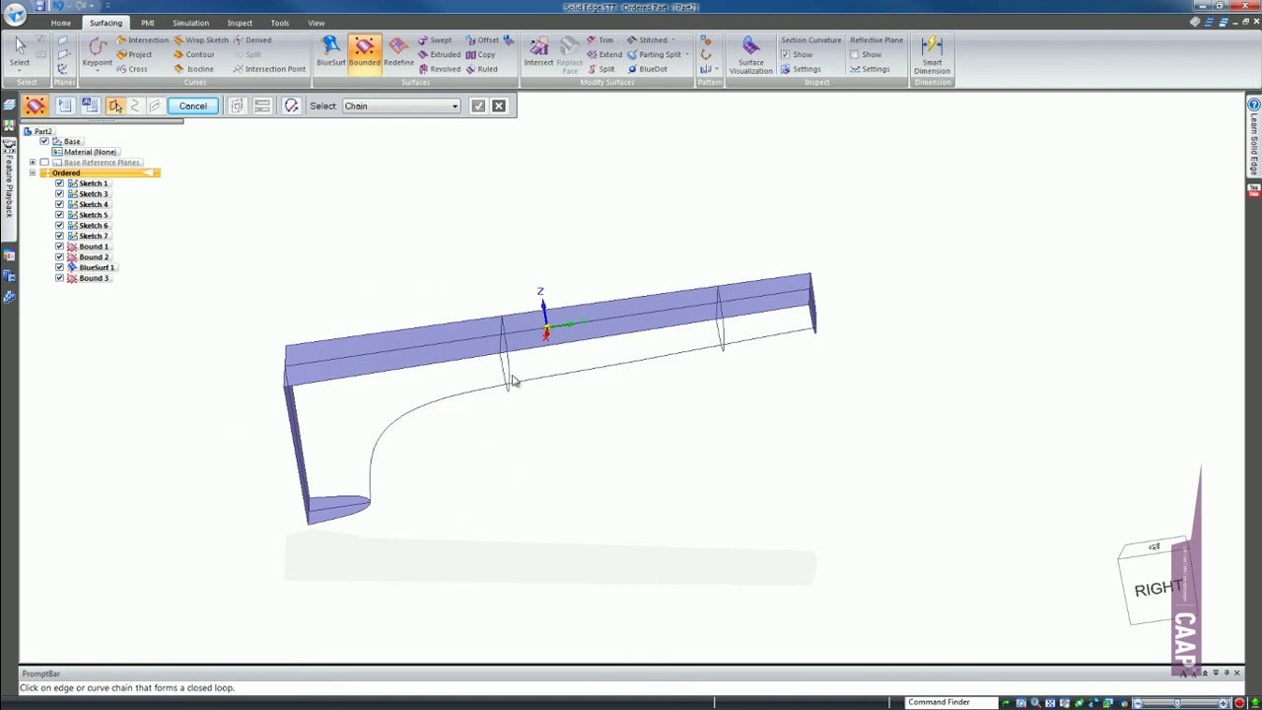
pyautogui.moveTo(512, 382); pyautogui.dragTo(669, 409, button='middle')
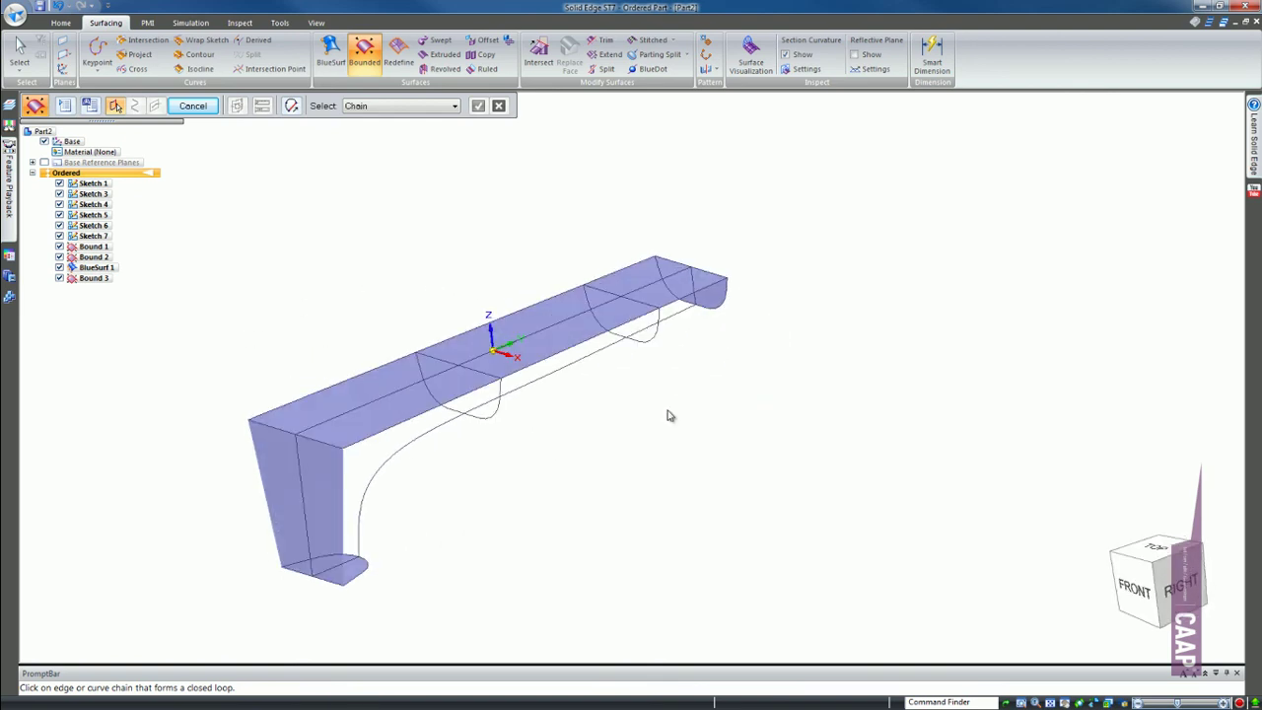
pyautogui.click(611, 335)
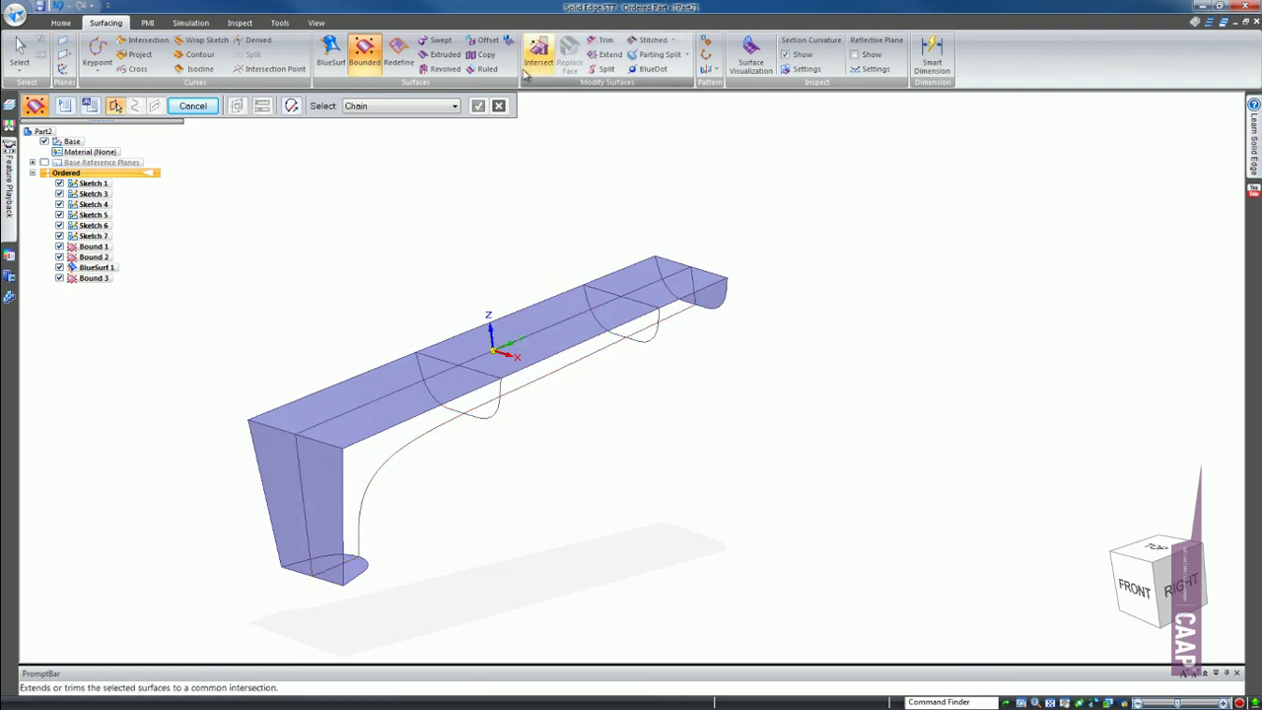
# Step: Split the flat top surface along the middle cross-section curve
pyautogui.click(603, 71)
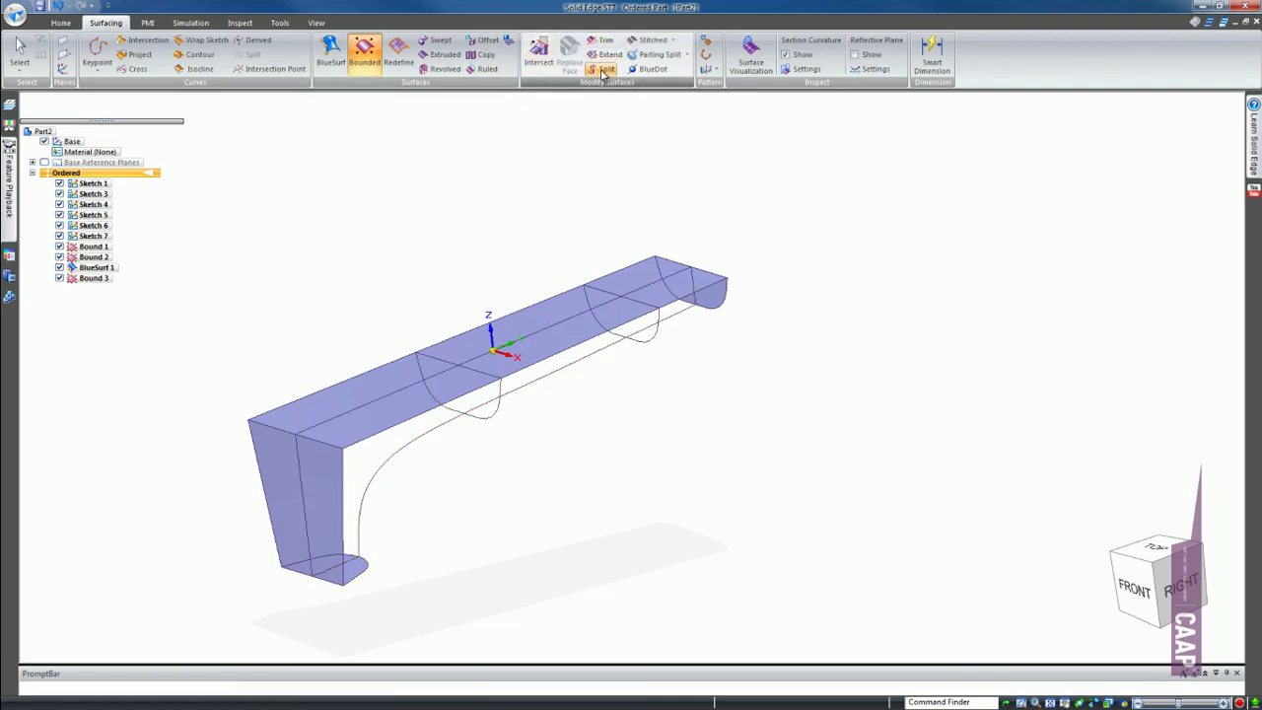
pyautogui.click(404, 416)
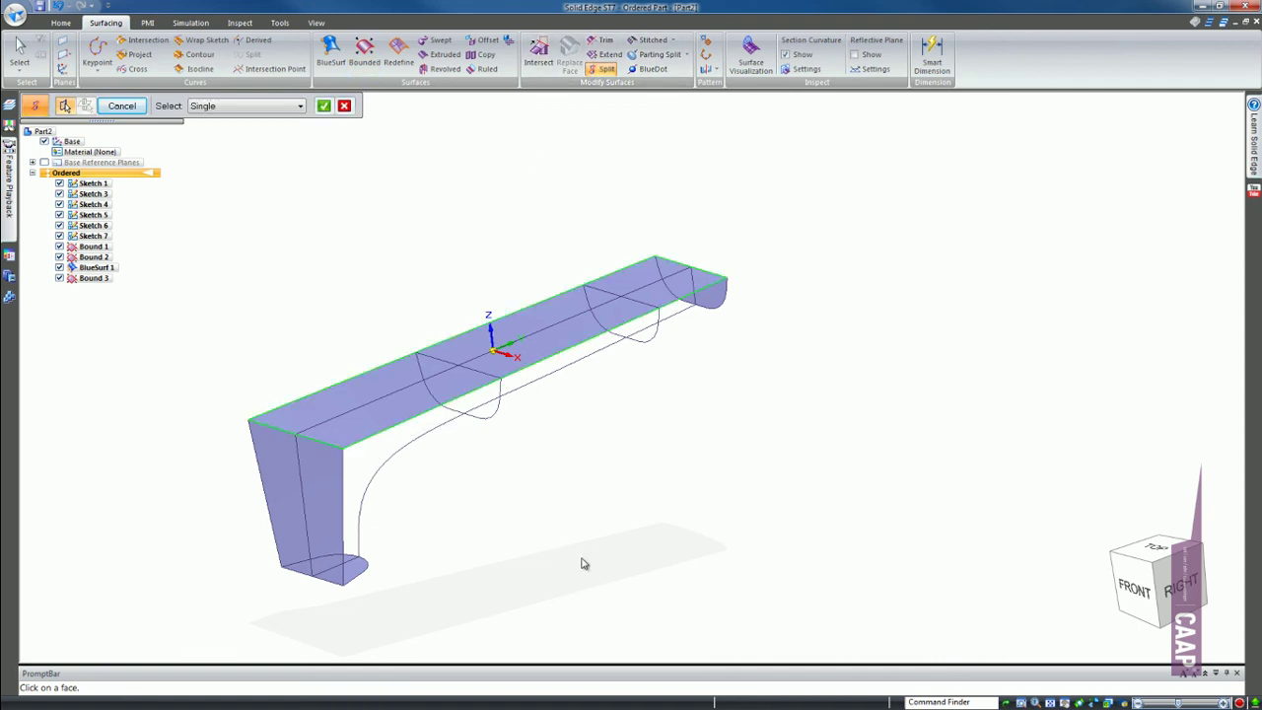
pyautogui.rightClick(498, 451)
pyautogui.click(466, 368)
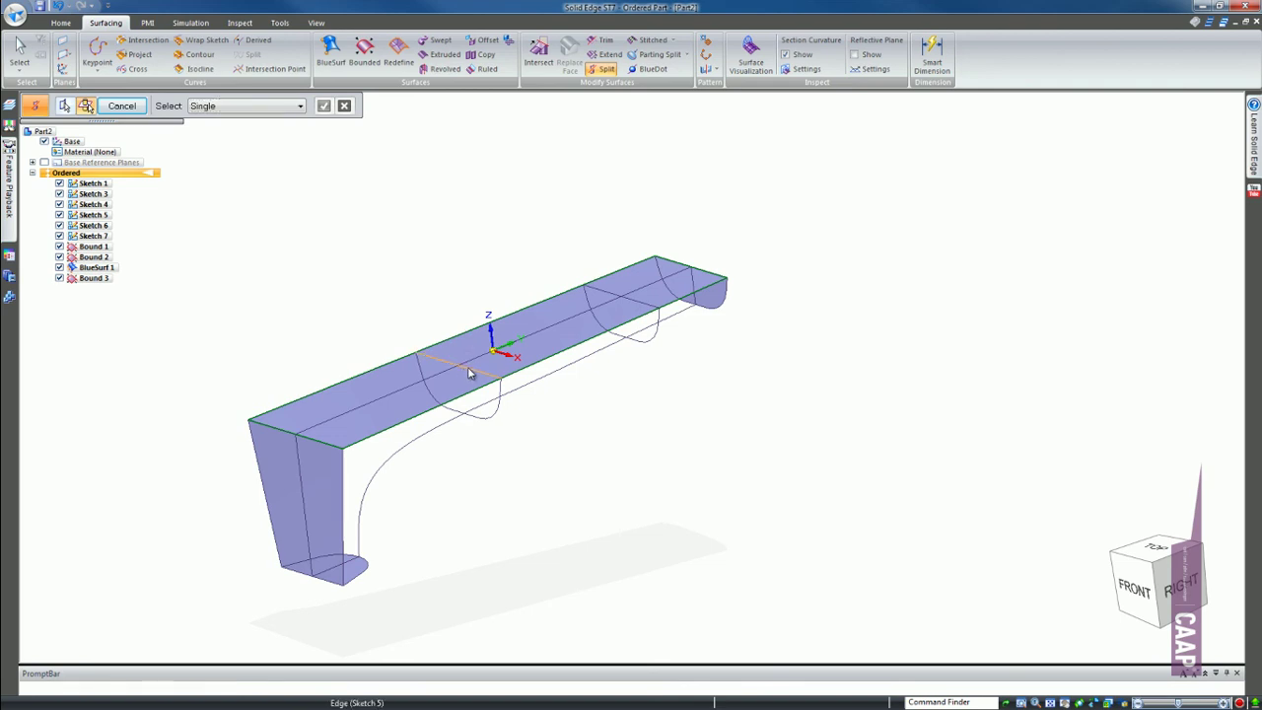
pyautogui.rightClick(662, 484)
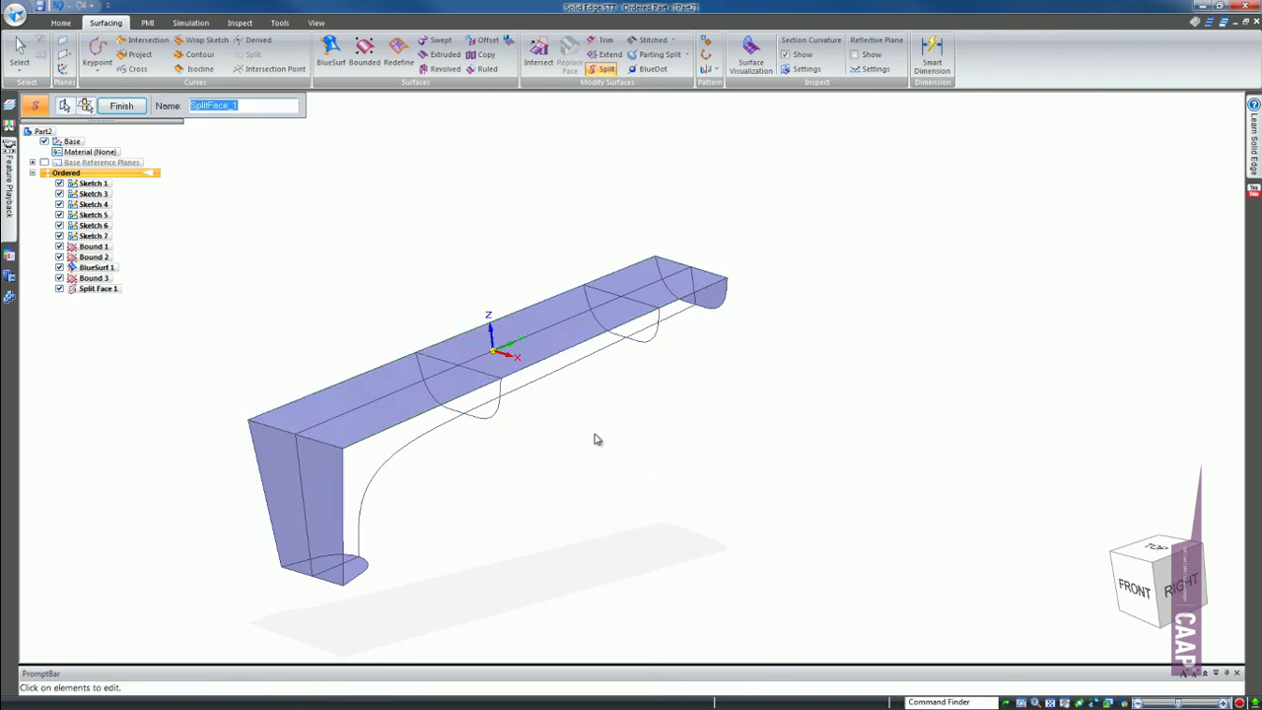
pyautogui.rightClick(578, 331)
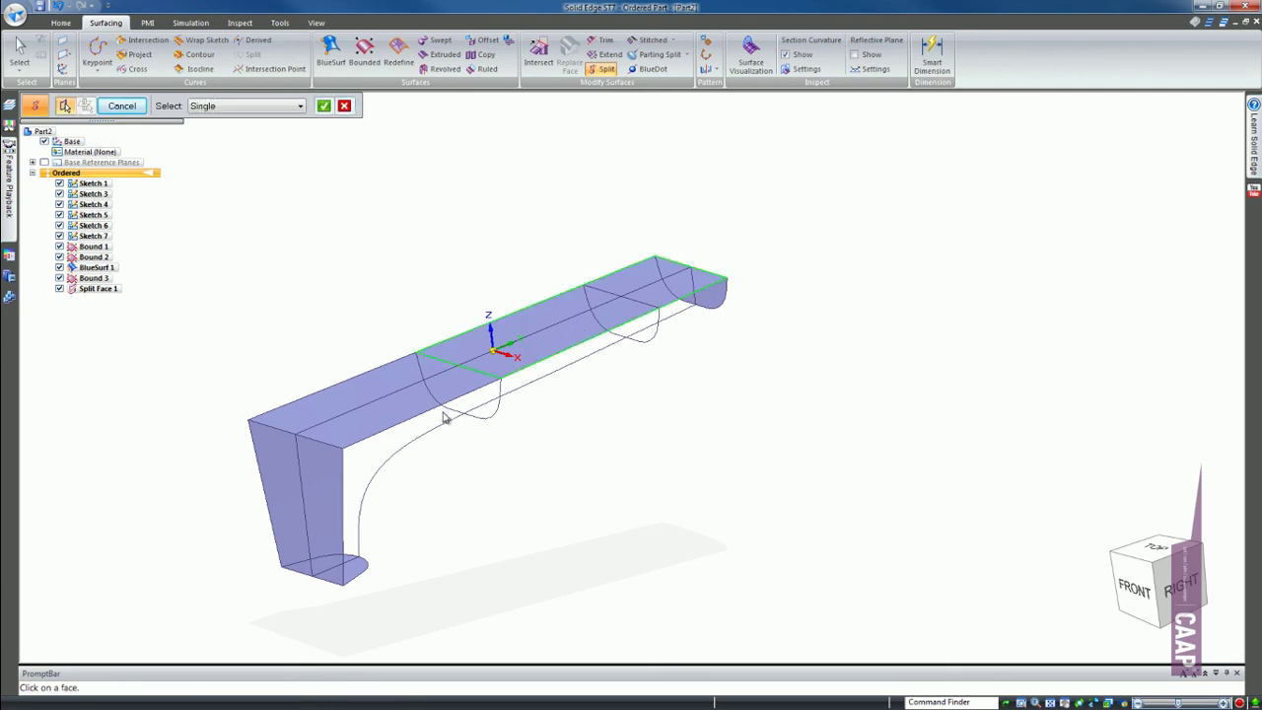
pyautogui.scroll(4, 437, 374)
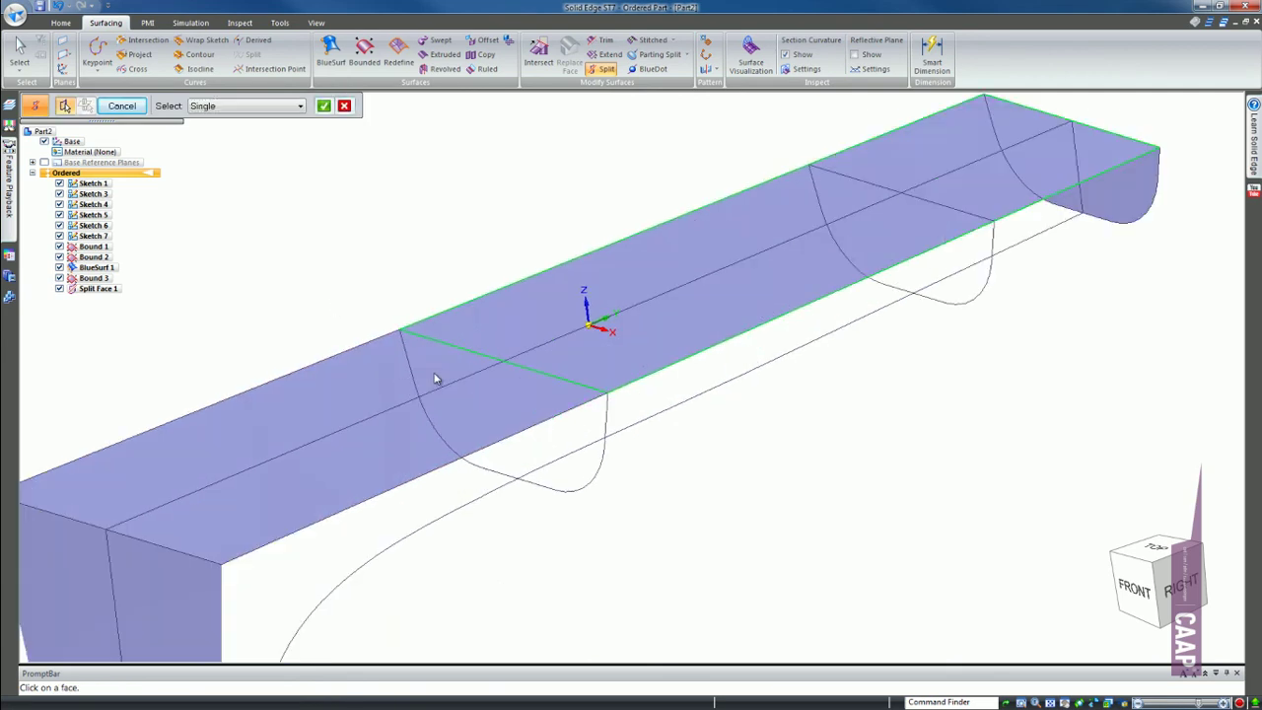
pyautogui.scroll(2, 437, 374)
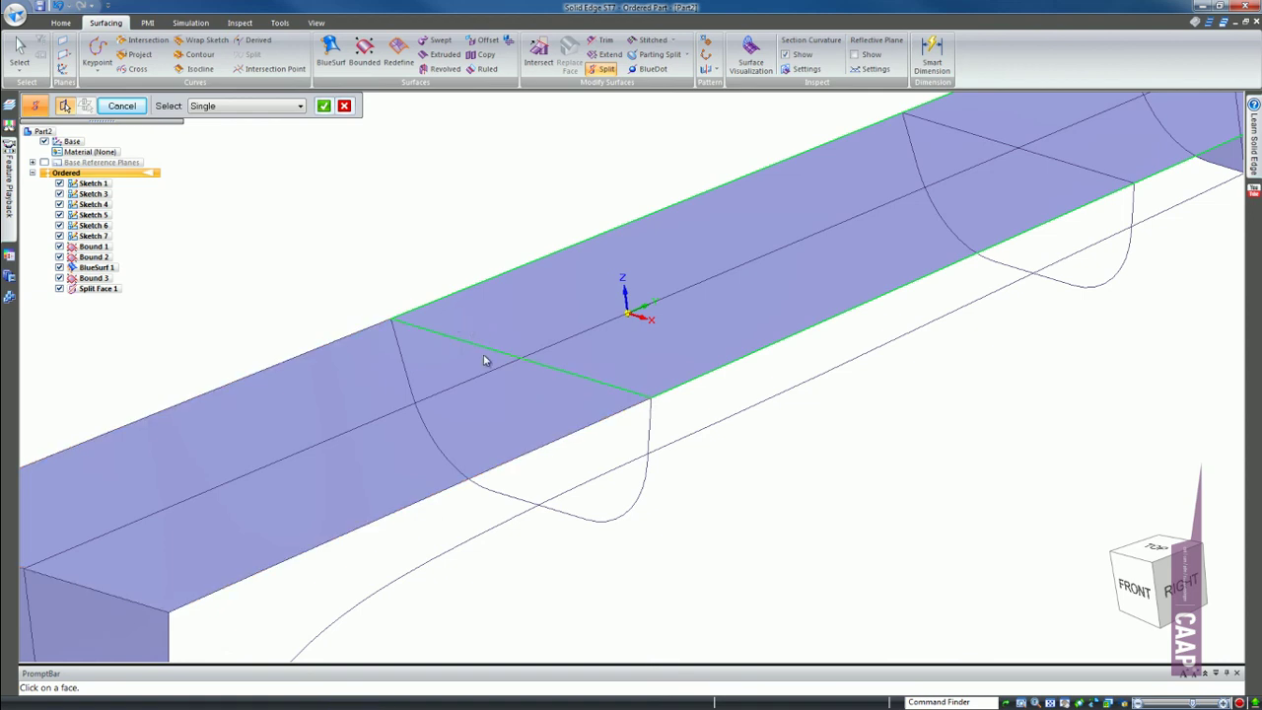
pyautogui.scroll(-2, 488, 365)
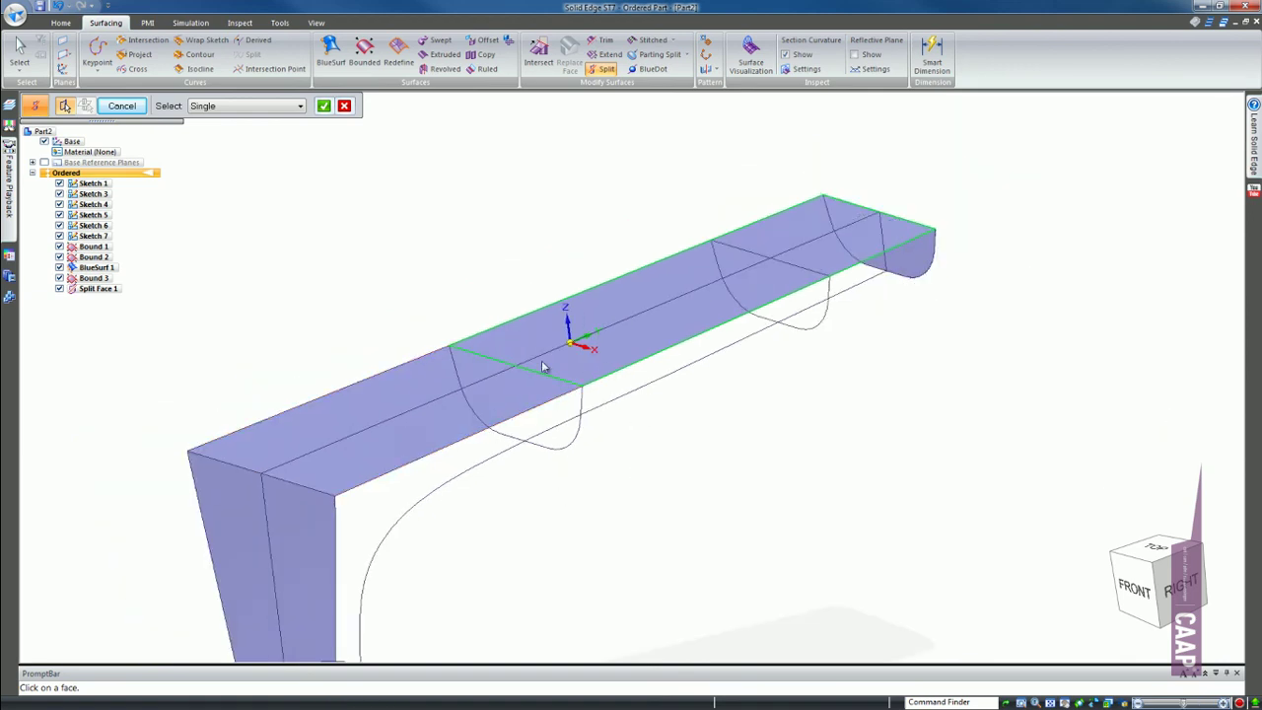
# Step: Check Bound 3 and Split Face 1 in PathFinder, then clear the selection
pyautogui.click(116, 106)
pyautogui.click(611, 383)
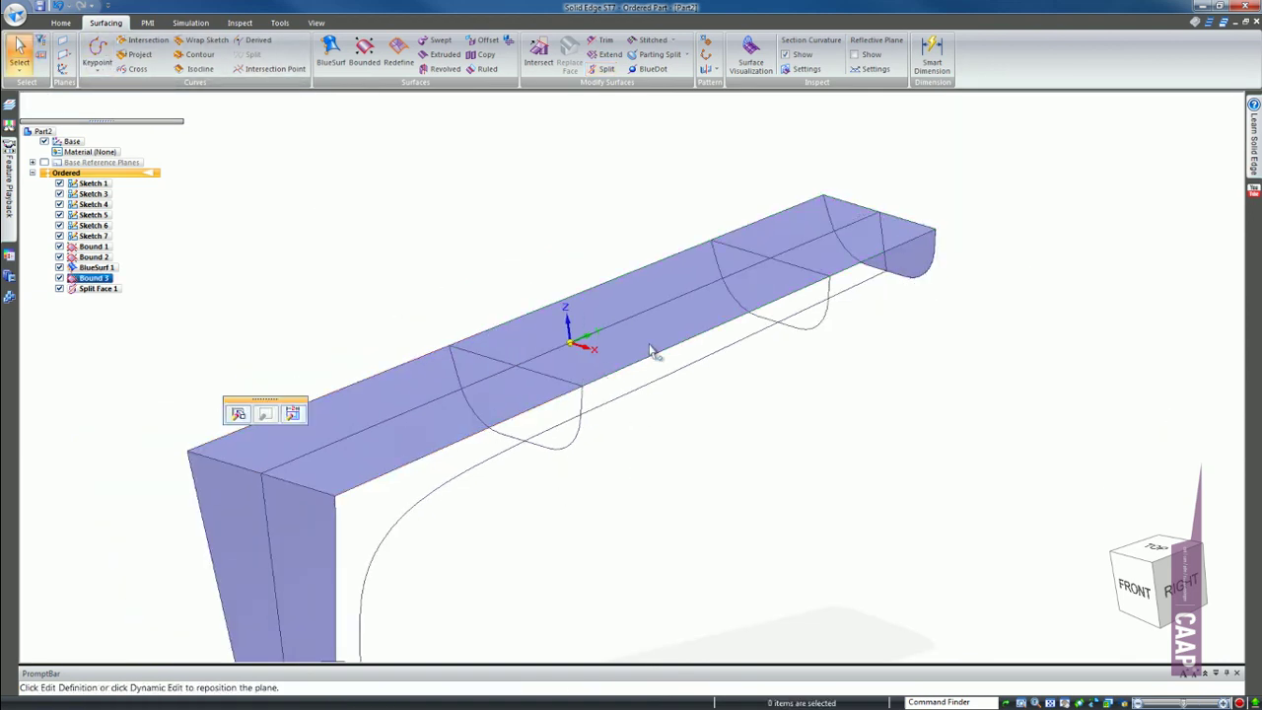
pyautogui.click(104, 290)
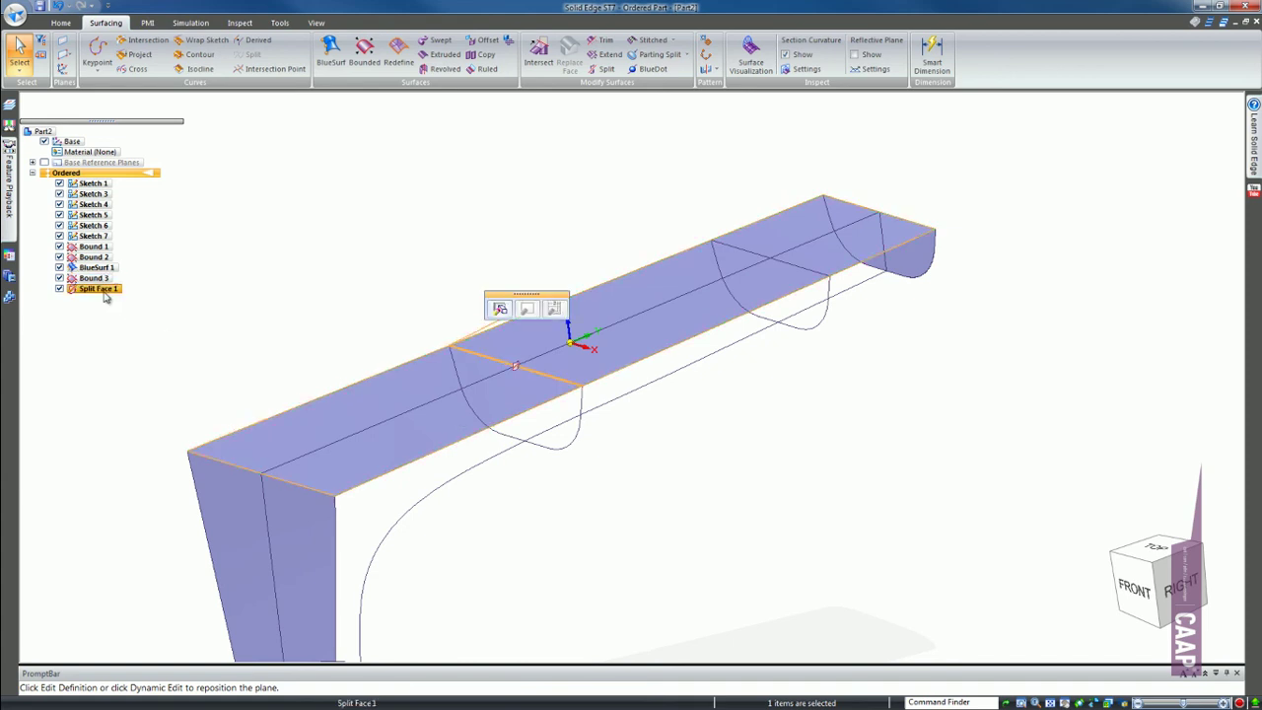
pyautogui.click(408, 267)
pyautogui.scroll(-3, 648, 493)
pyautogui.scroll(3, 819, 217)
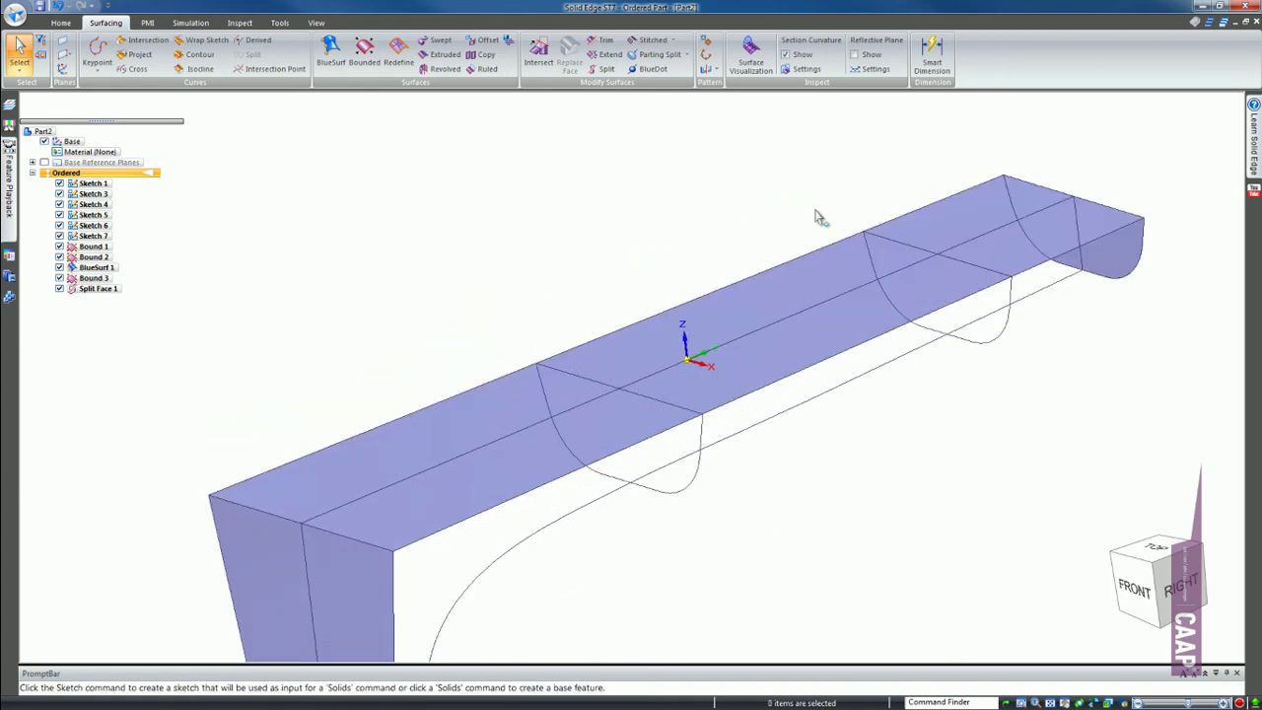
pyautogui.scroll(-2, 666, 355)
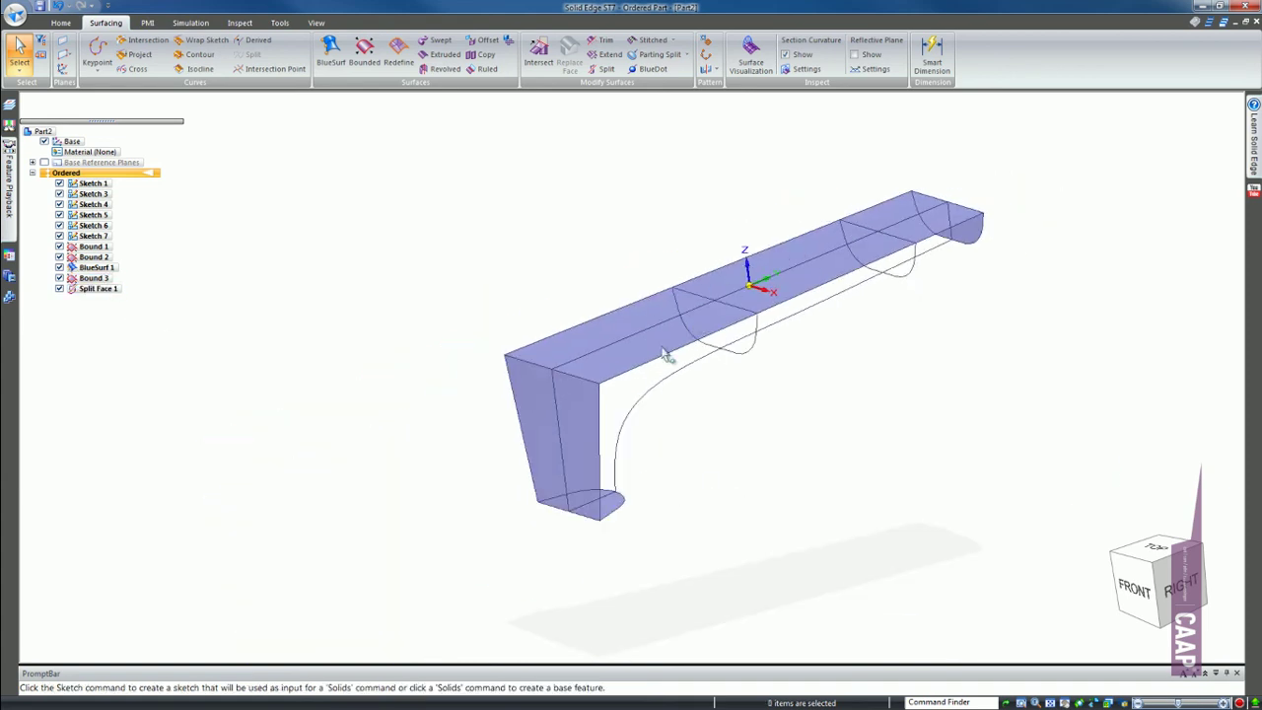
pyautogui.click(330, 50)
pyautogui.moveTo(735, 439)
pyautogui.mouseDown(button='middle')
pyautogui.moveTo(738, 456)
pyautogui.moveTo(831, 530)
pyautogui.mouseUp(button='middle')
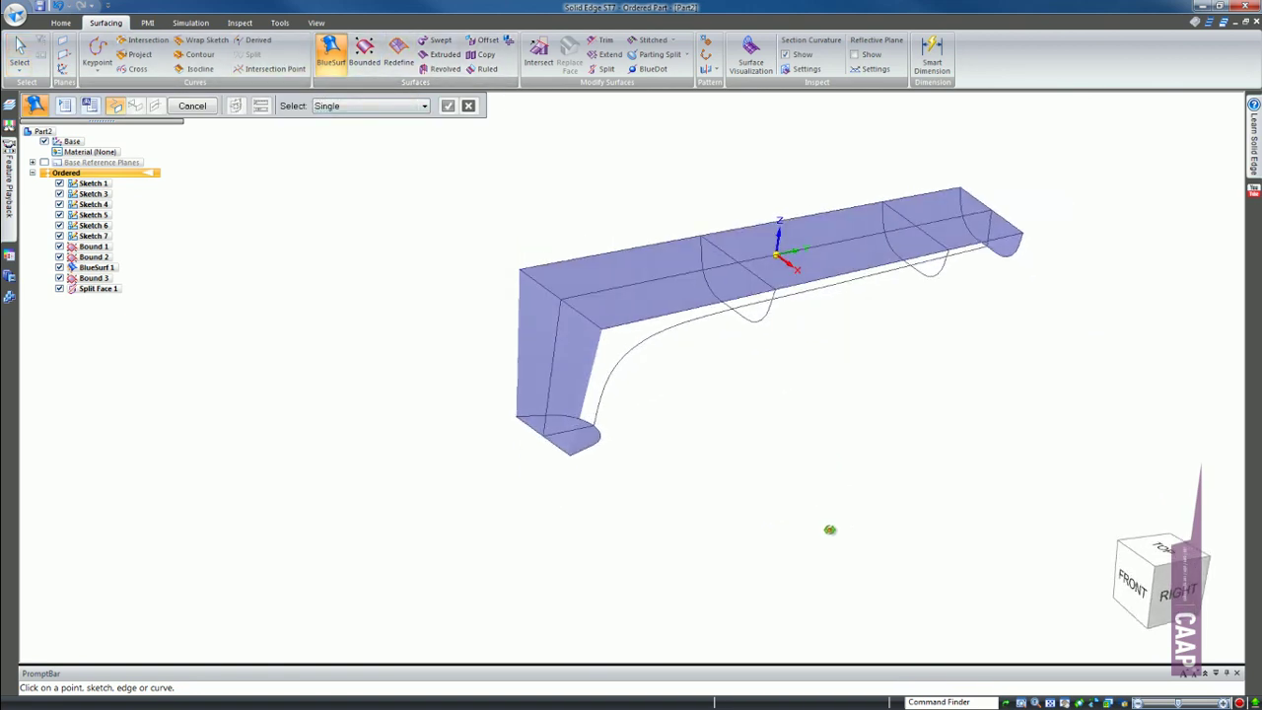
pyautogui.click(345, 105)
pyautogui.click(345, 129)
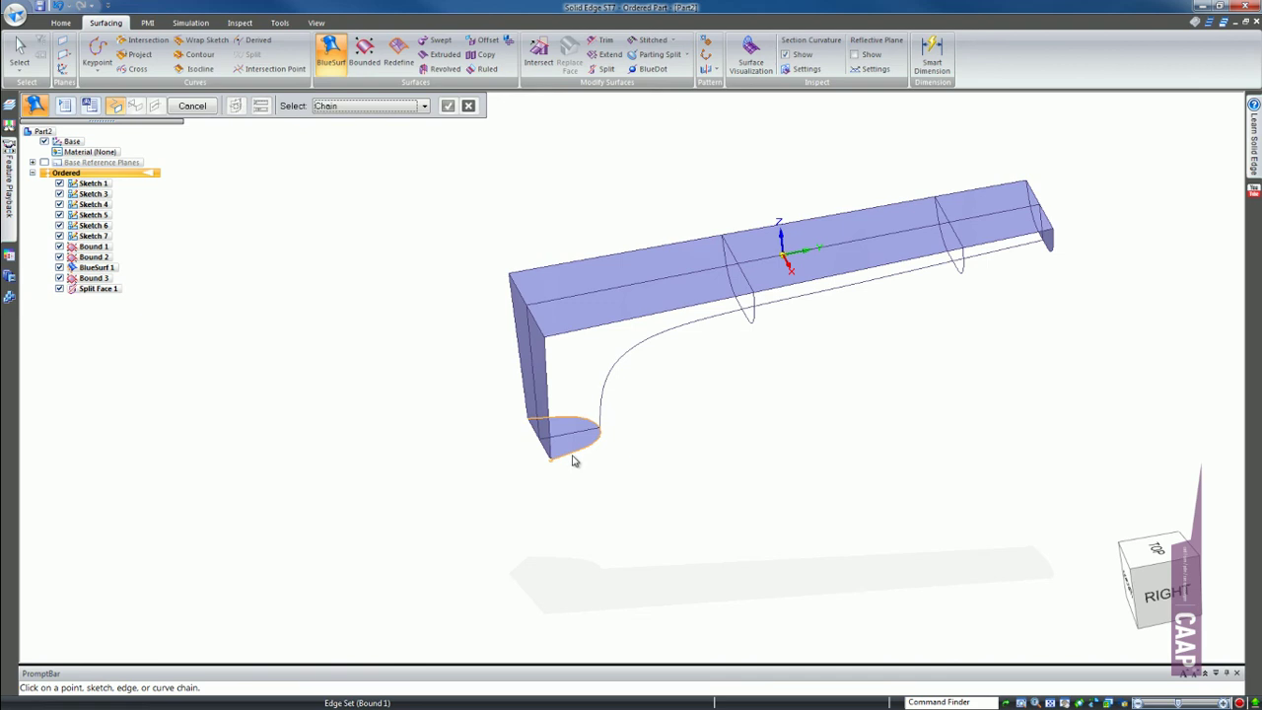
pyautogui.click(572, 459)
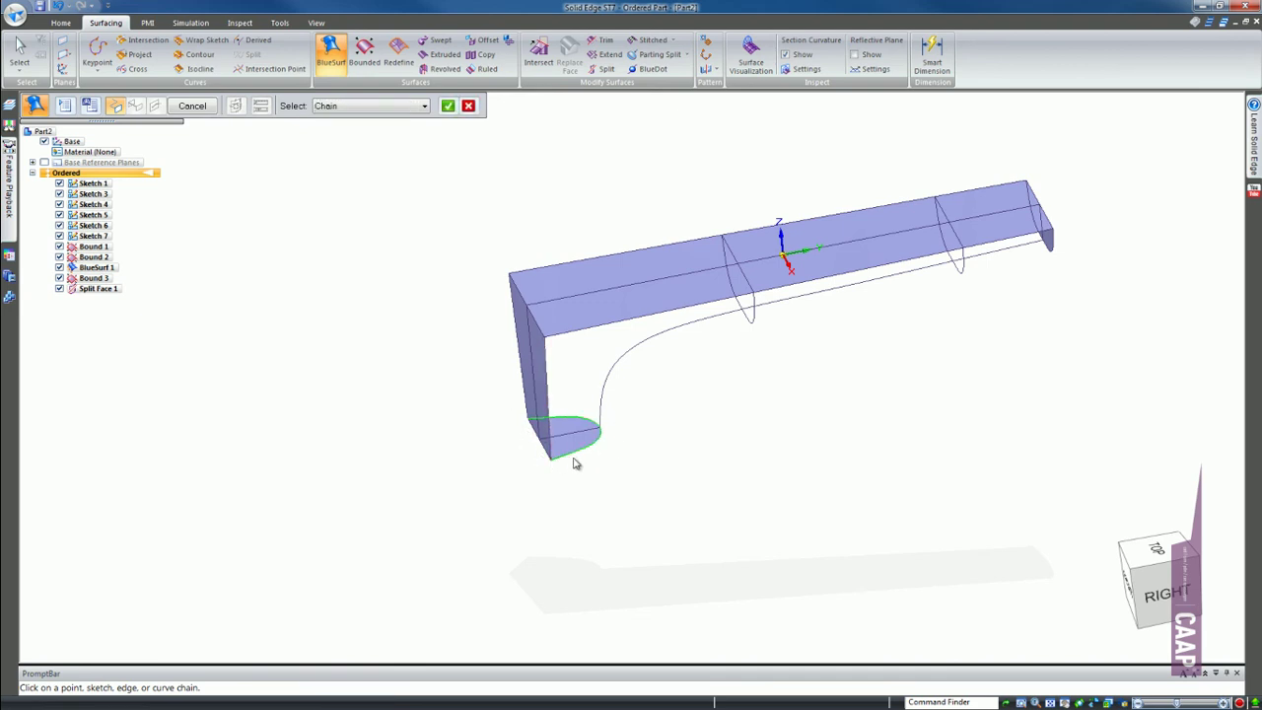
pyautogui.scroll(1, 704, 375)
pyautogui.rightClick(750, 342)
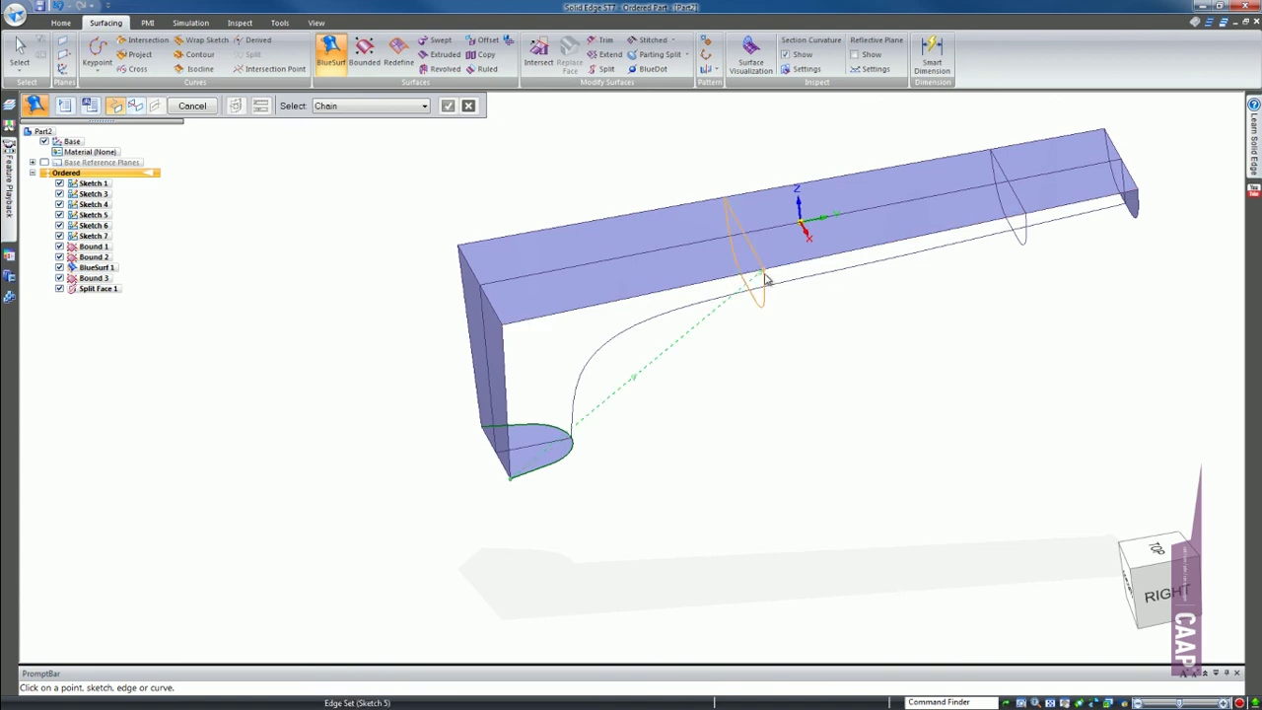
pyautogui.click(360, 105)
pyautogui.click(353, 126)
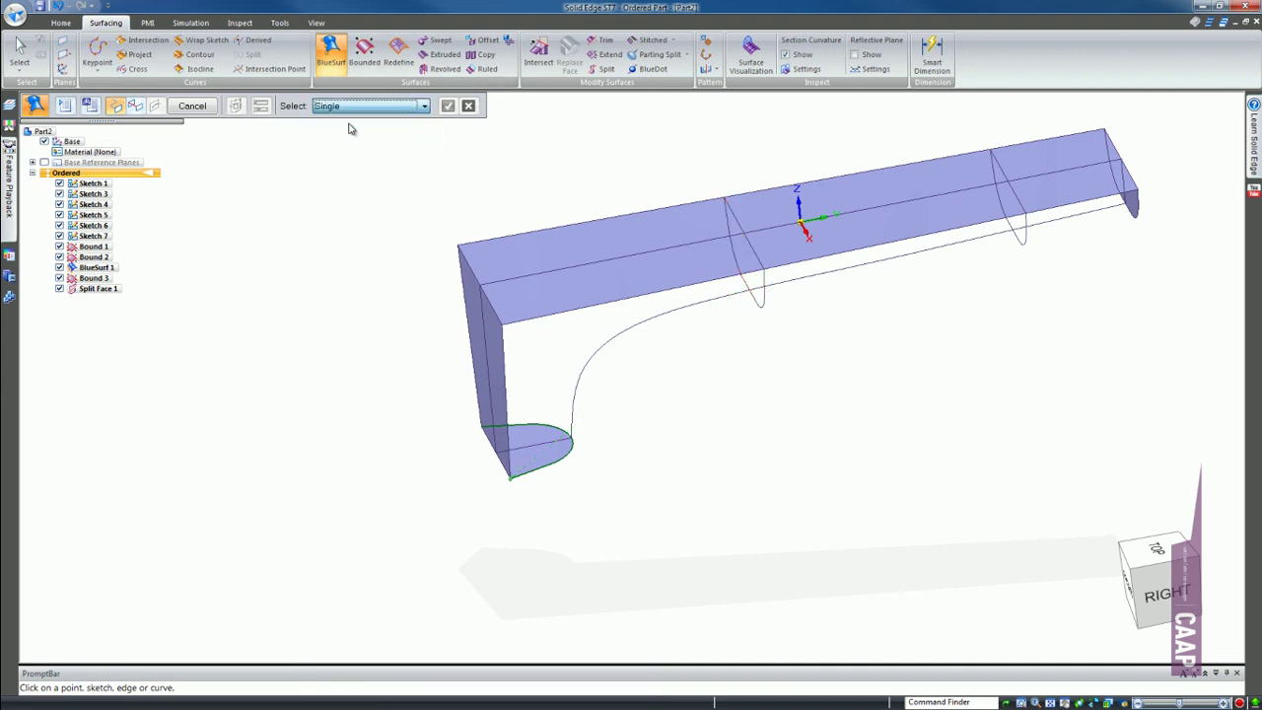
pyautogui.scroll(5, 765, 281)
pyautogui.click(767, 280)
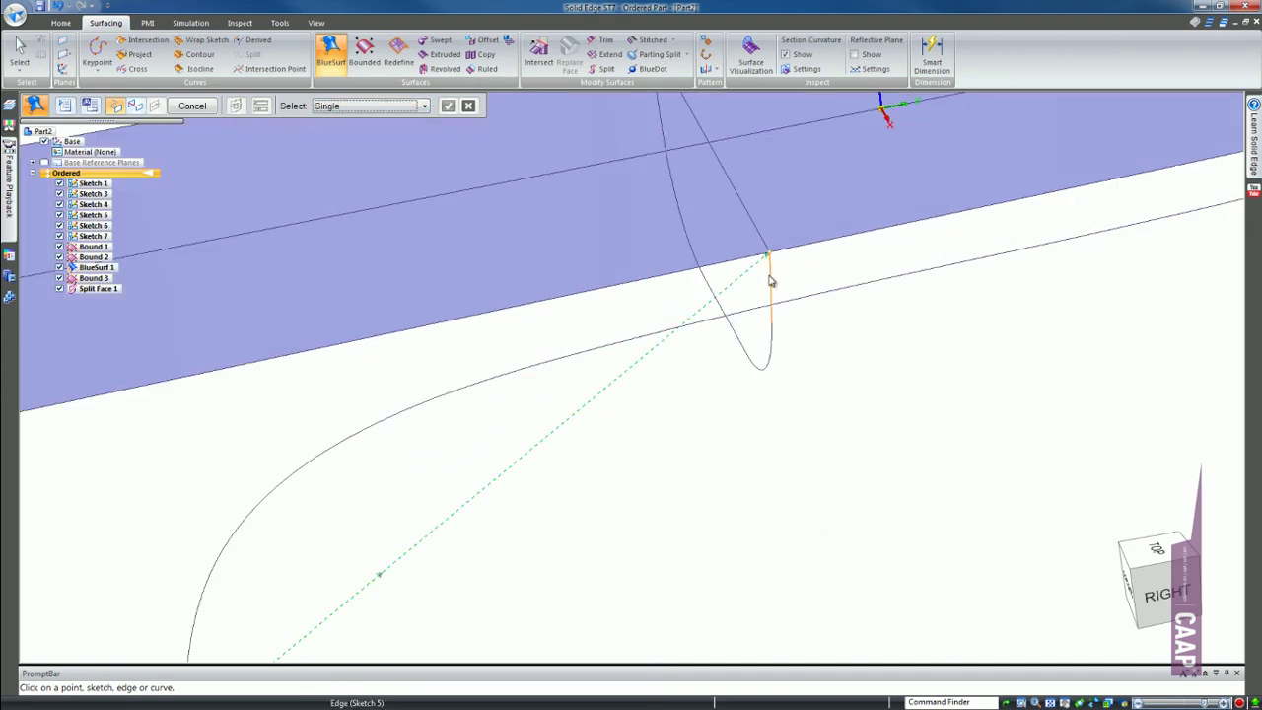
pyautogui.click(766, 355)
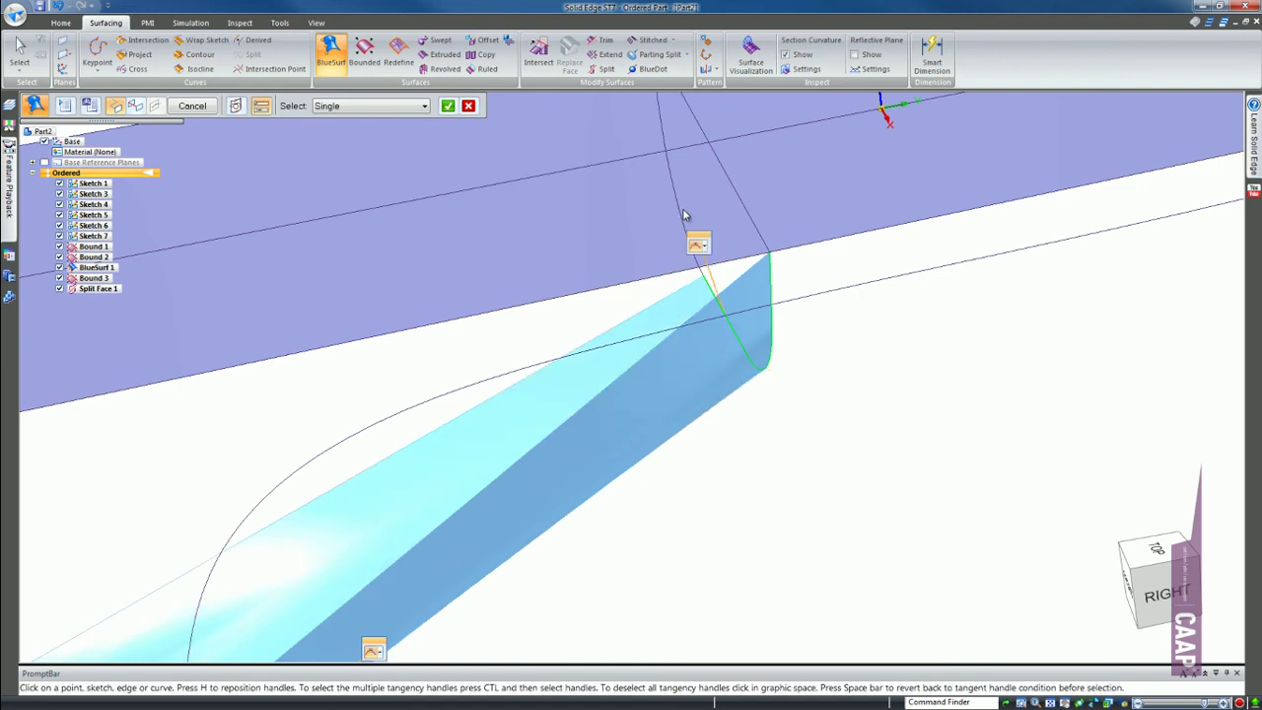
pyautogui.scroll(-5, 705, 286)
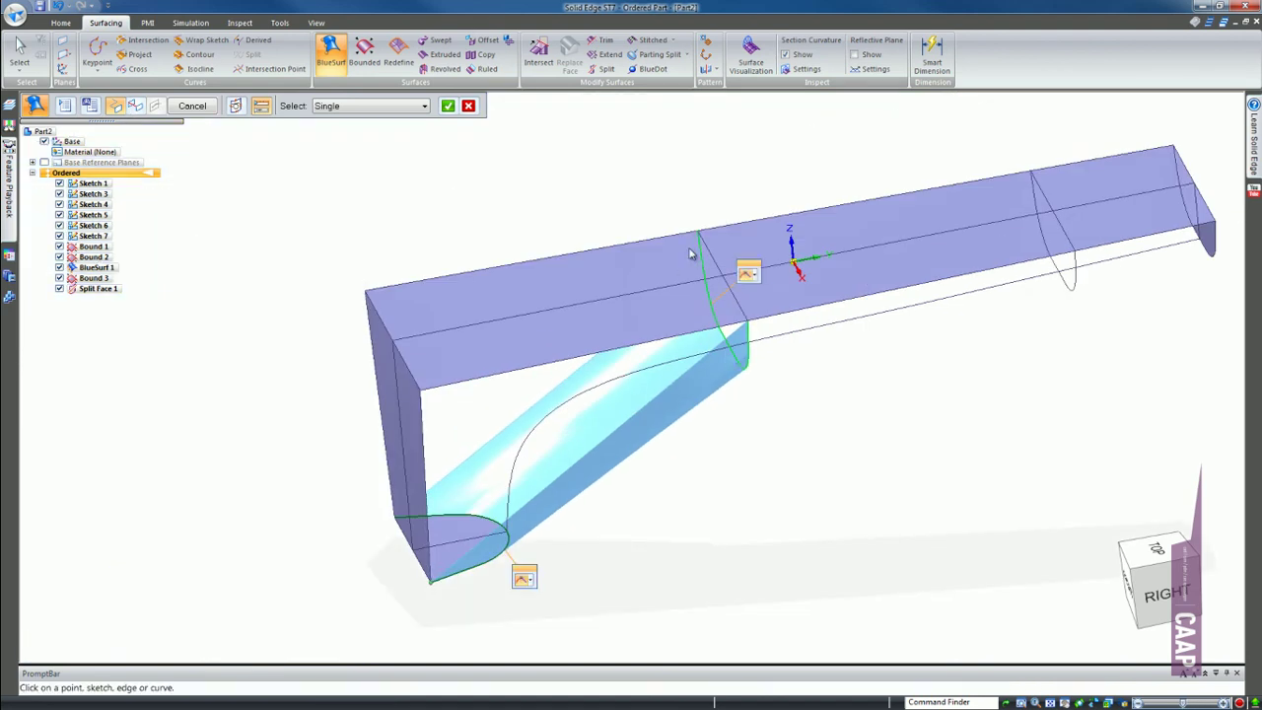
pyautogui.moveTo(684, 253); pyautogui.dragTo(611, 329, button='middle')
pyautogui.scroll(-5, 636, 277)
pyautogui.moveTo(630, 217); pyautogui.dragTo(639, 342, button='middle')
pyautogui.click(639, 342)
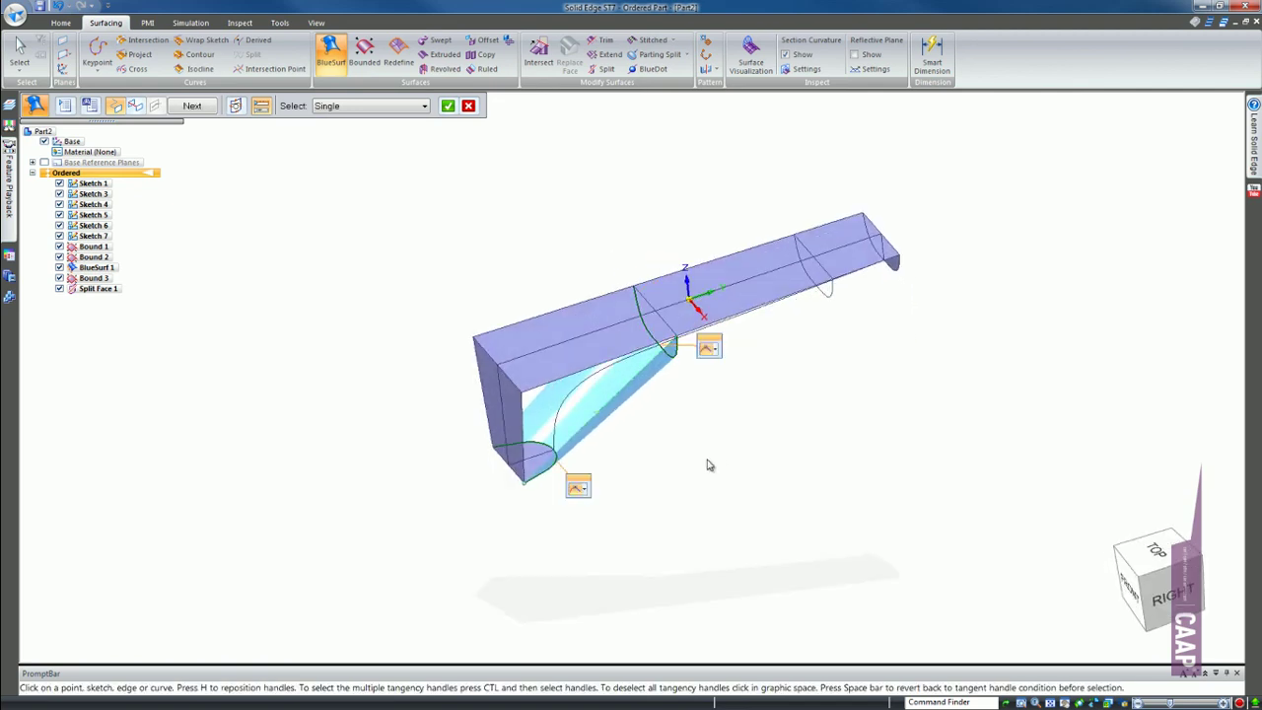
pyautogui.rightClick(540, 426)
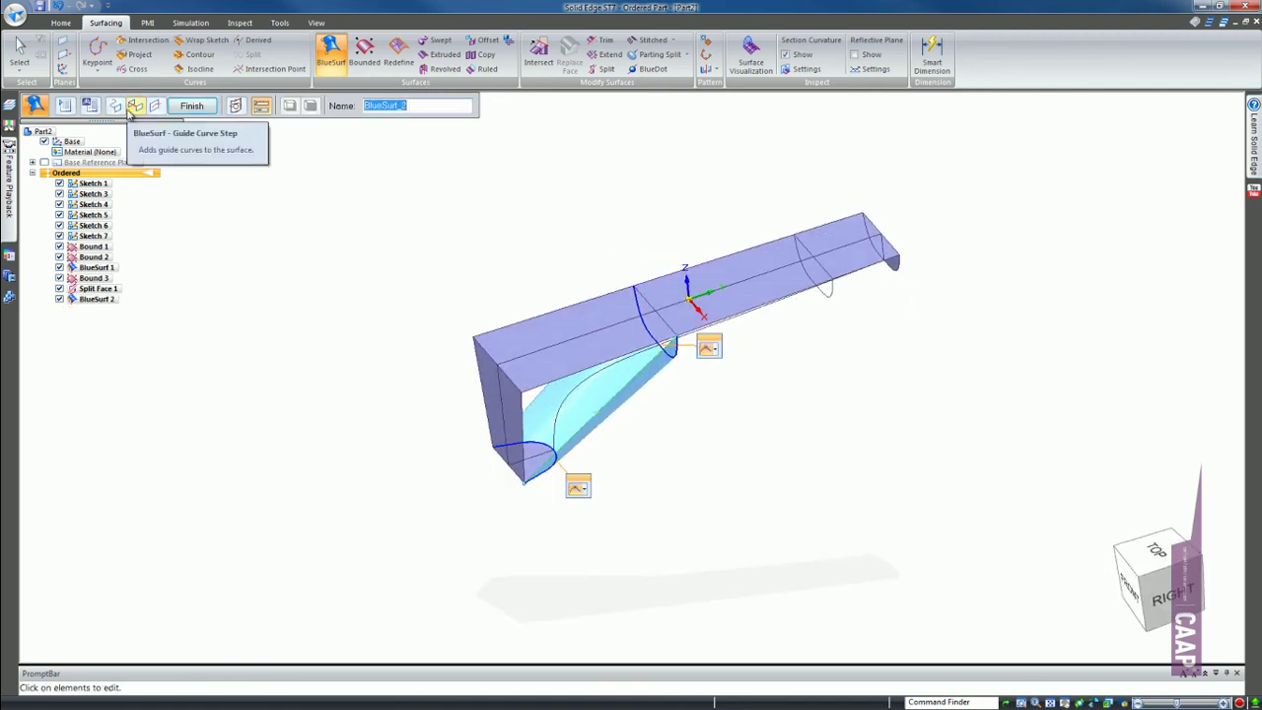
pyautogui.click(136, 106)
pyautogui.hotkey('ctrl', 'r')
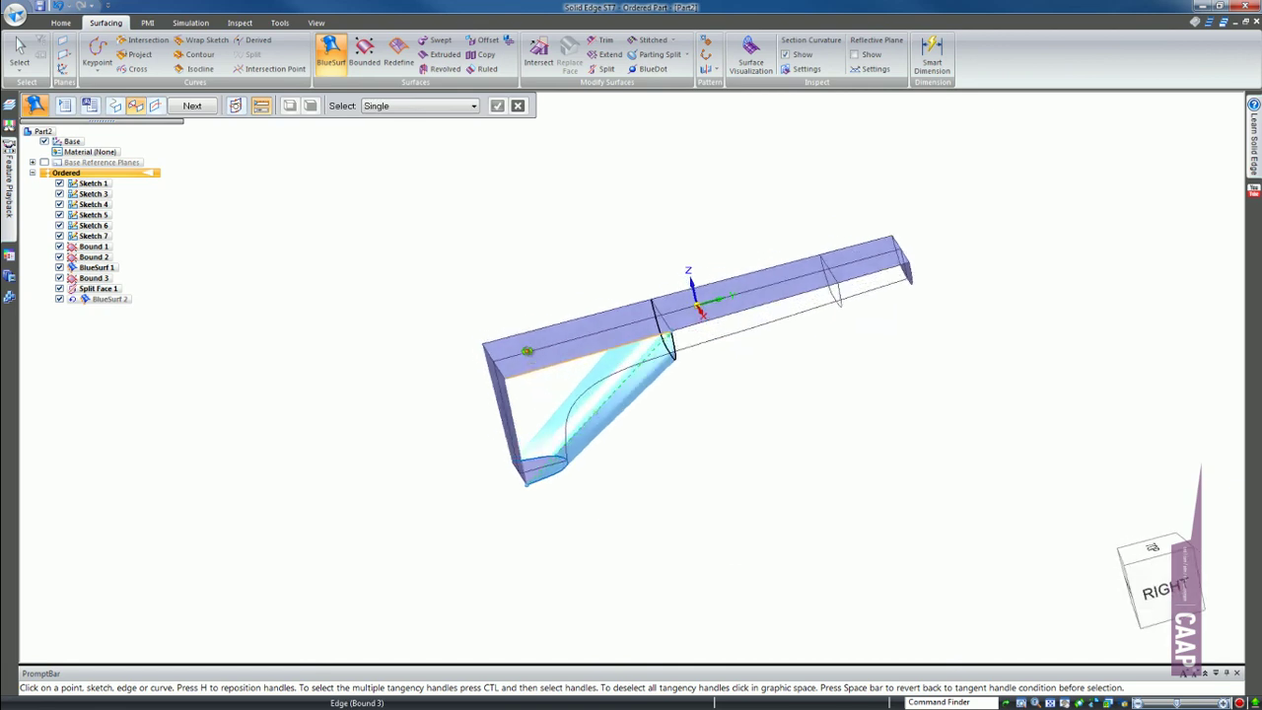
pyautogui.scroll(1, 542, 326)
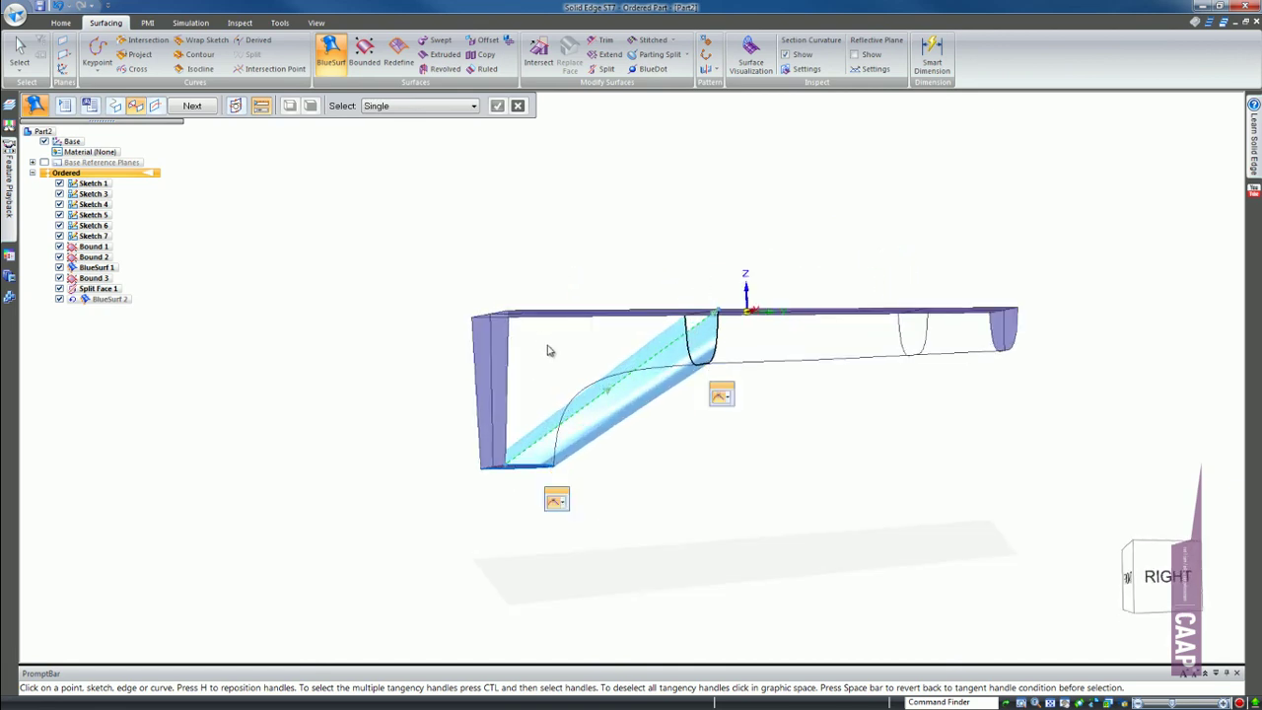
pyautogui.scroll(3, 549, 352)
pyautogui.click(631, 424)
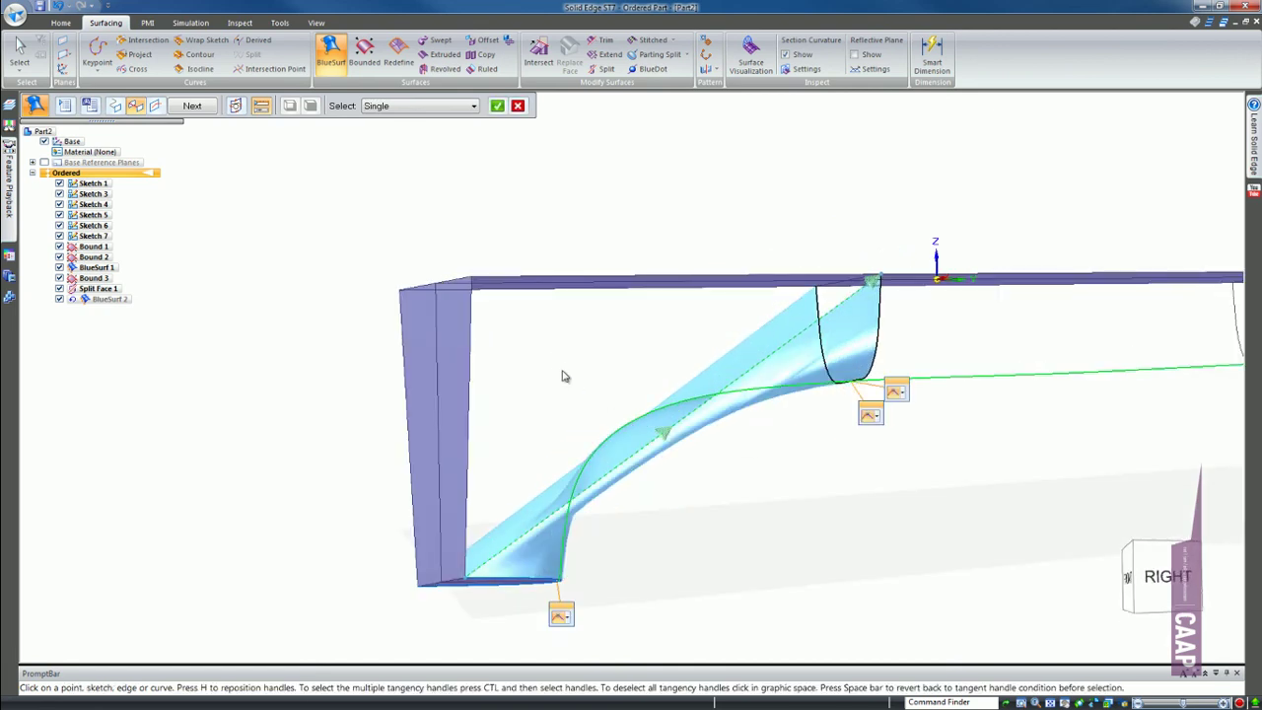
pyautogui.moveTo(694, 402); pyautogui.dragTo(670, 319, button='middle')
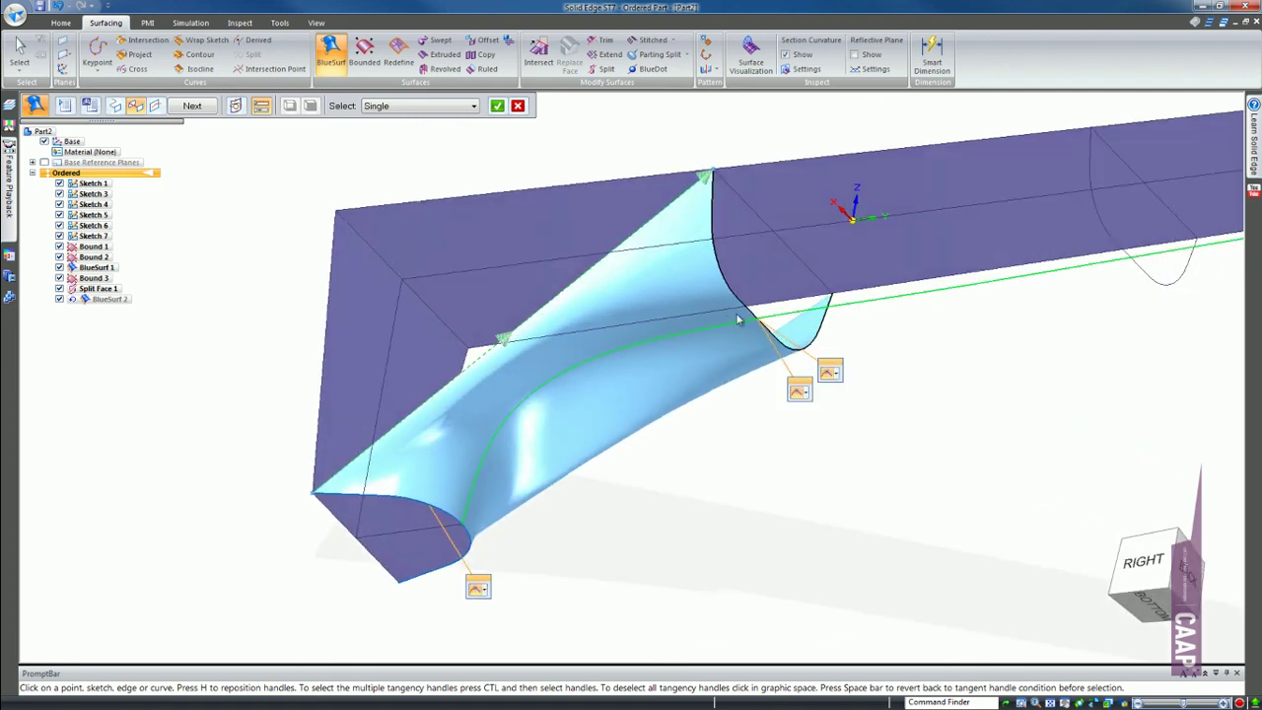
pyautogui.moveTo(465, 517)
pyautogui.mouseDown(button='middle')
pyautogui.moveTo(682, 455)
pyautogui.moveTo(670, 392)
pyautogui.moveTo(662, 456)
pyautogui.mouseUp(button='middle')
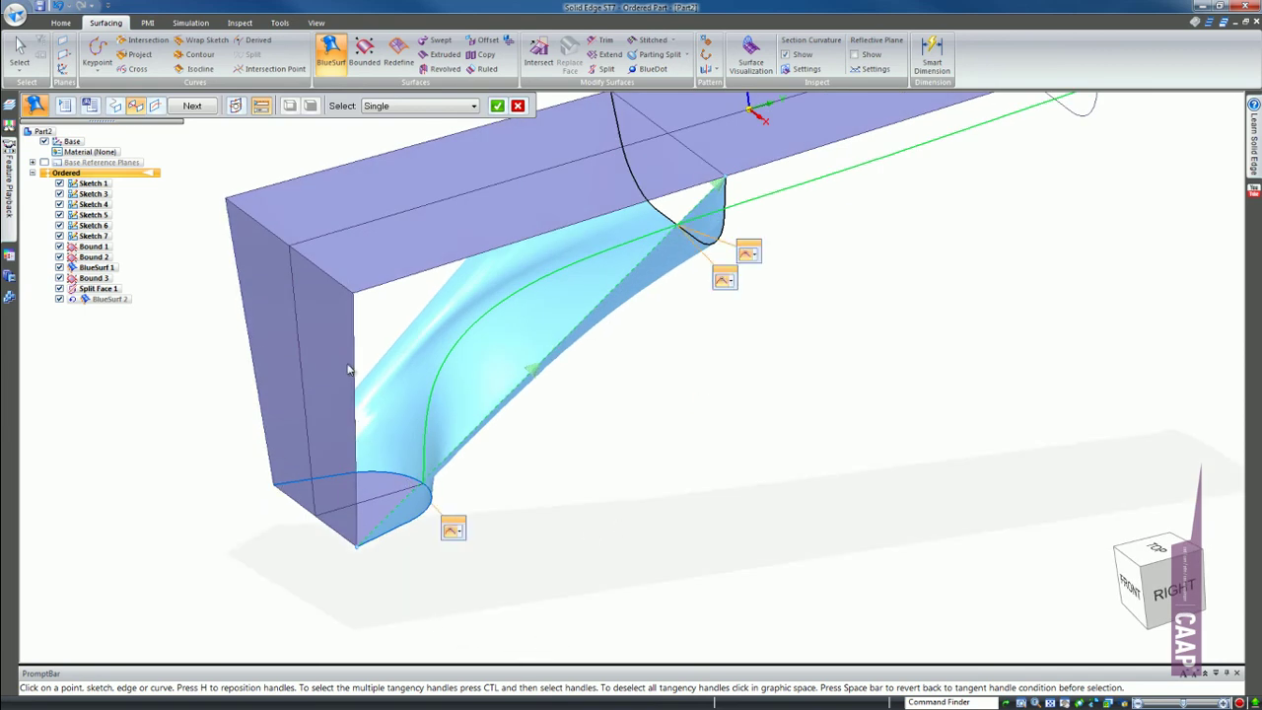
pyautogui.rightClick(680, 492)
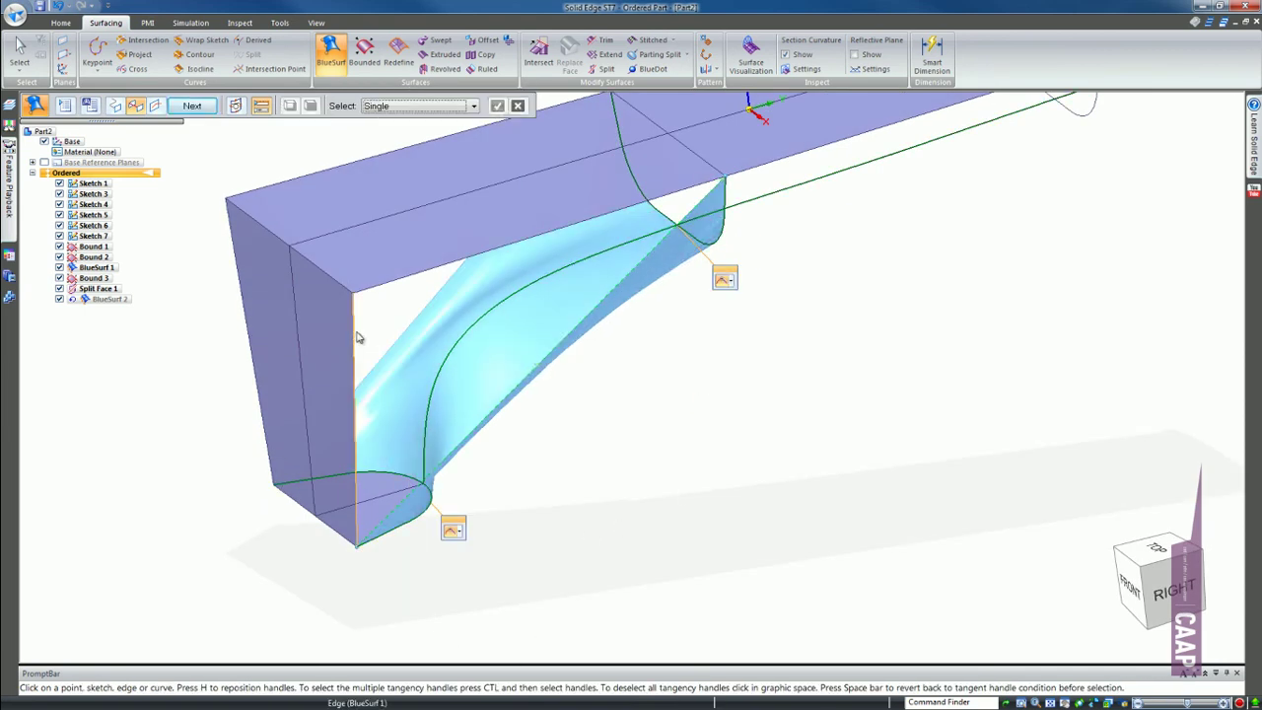
pyautogui.click(355, 329)
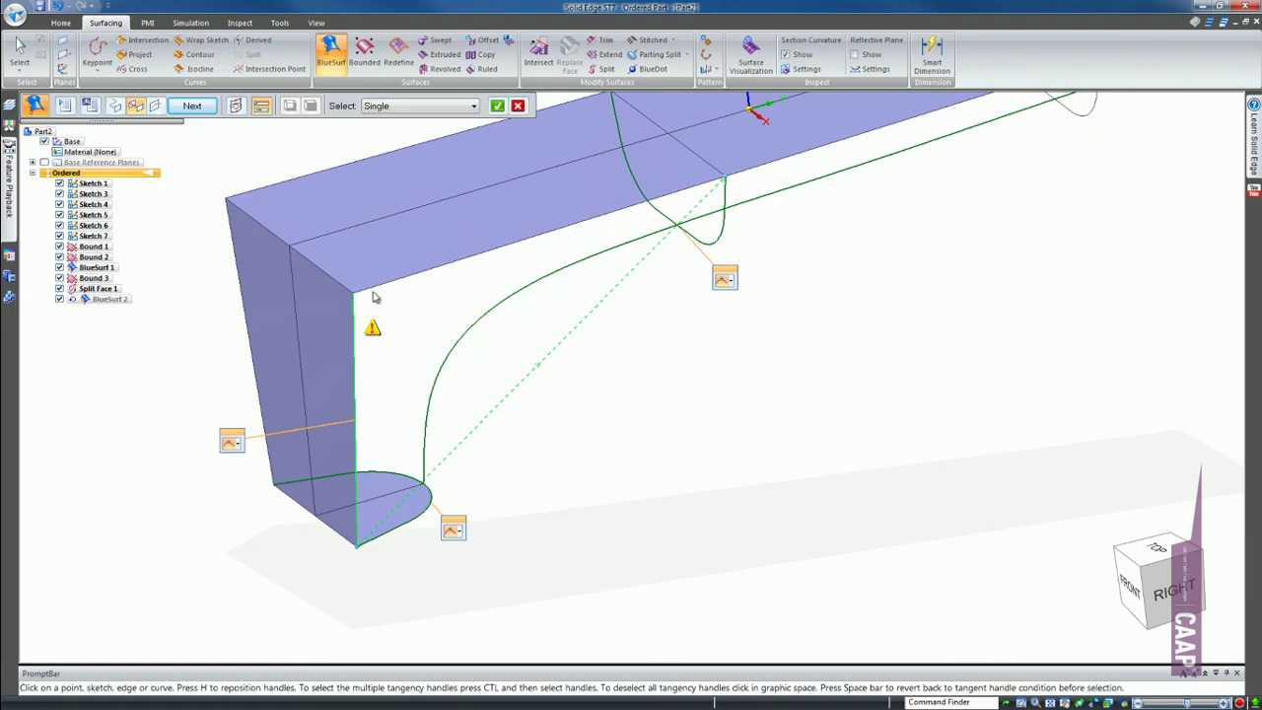
pyautogui.moveTo(462, 310)
pyautogui.mouseDown(button='middle')
pyautogui.moveTo(408, 290)
pyautogui.moveTo(350, 330)
pyautogui.mouseUp(button='middle')
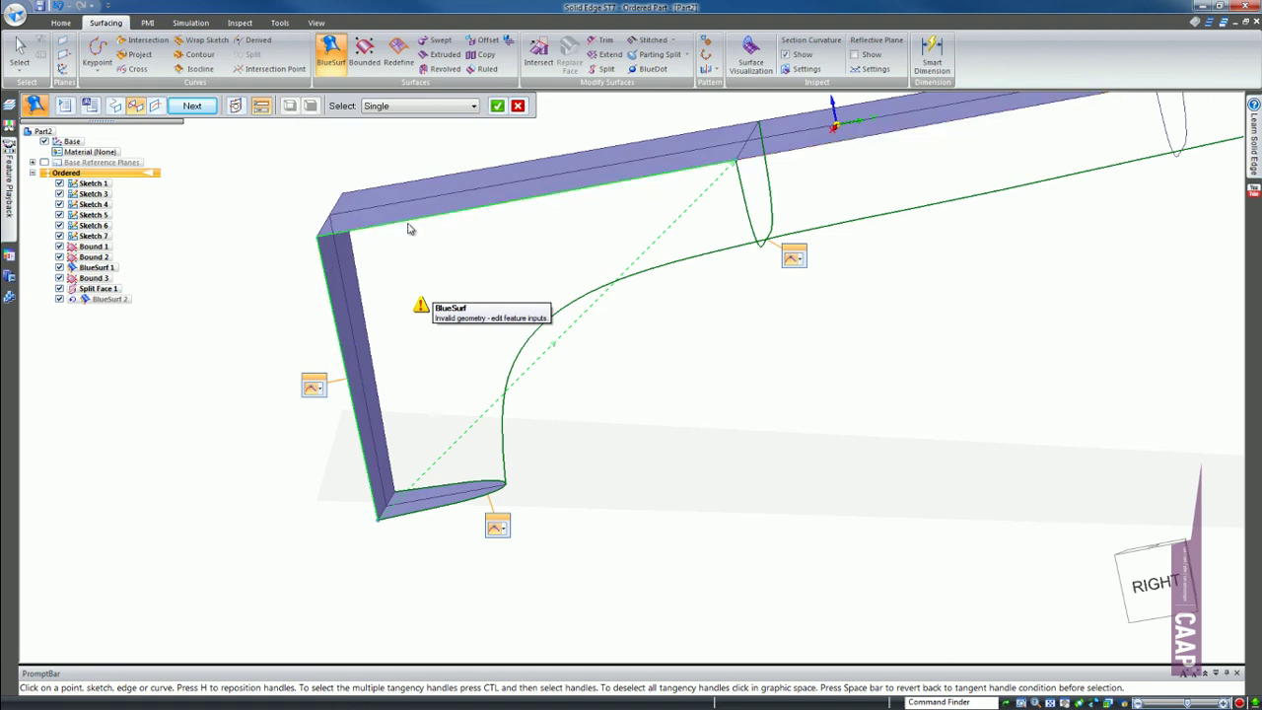
pyautogui.click(192, 106)
pyautogui.click(192, 105)
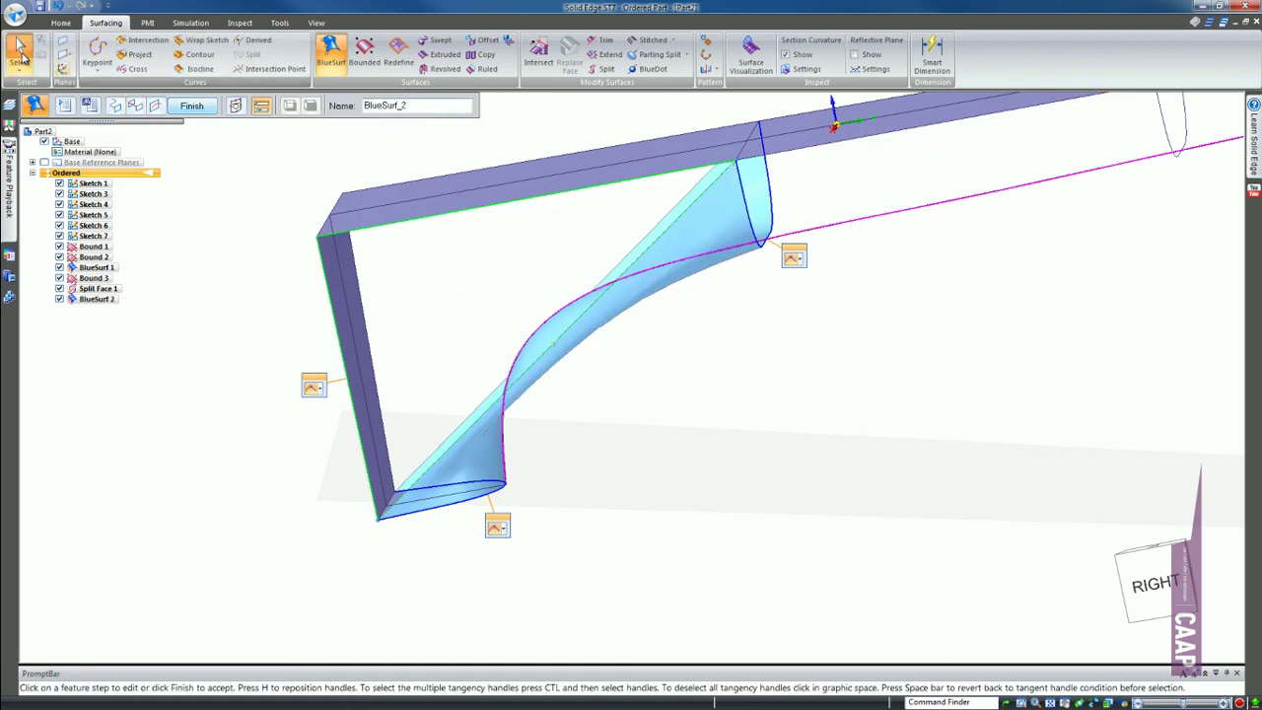
pyautogui.click(192, 106)
pyautogui.click(87, 299)
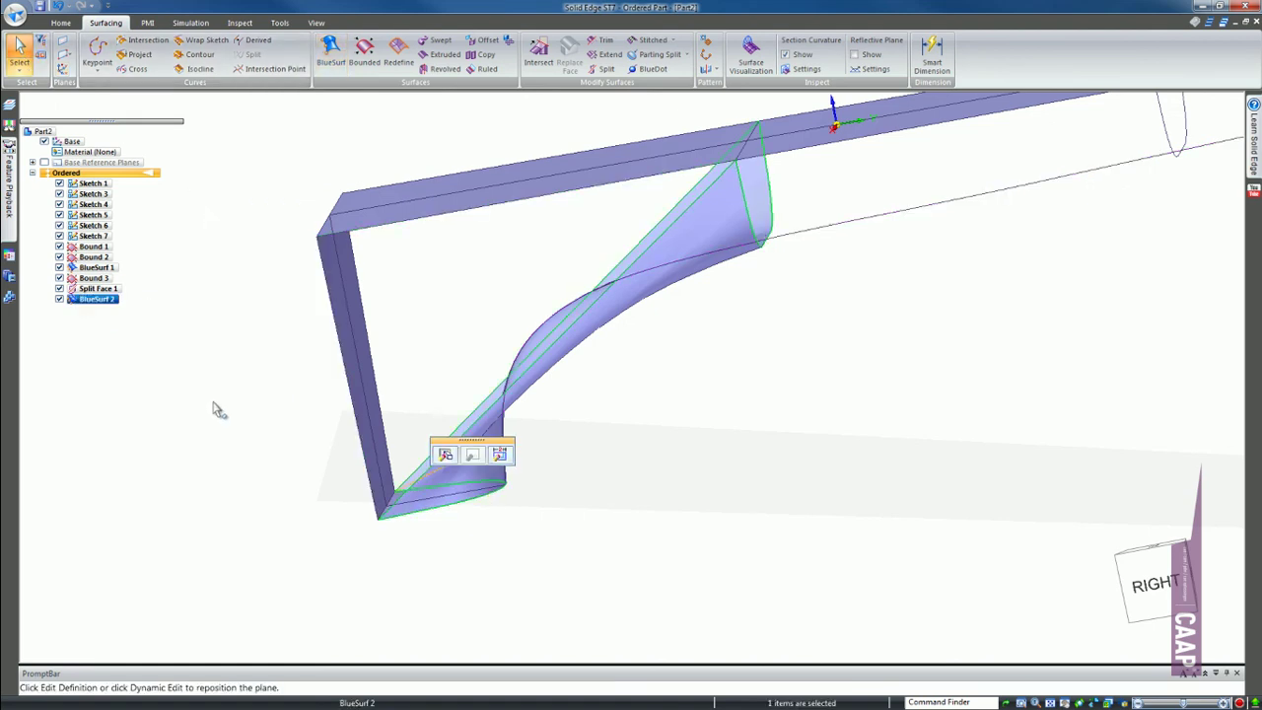
pyautogui.press('Delete')
# Step: Zoom in on the stern and start a Round with the Surface blend round type
pyautogui.moveTo(582, 294); pyautogui.dragTo(605, 417, button='middle')
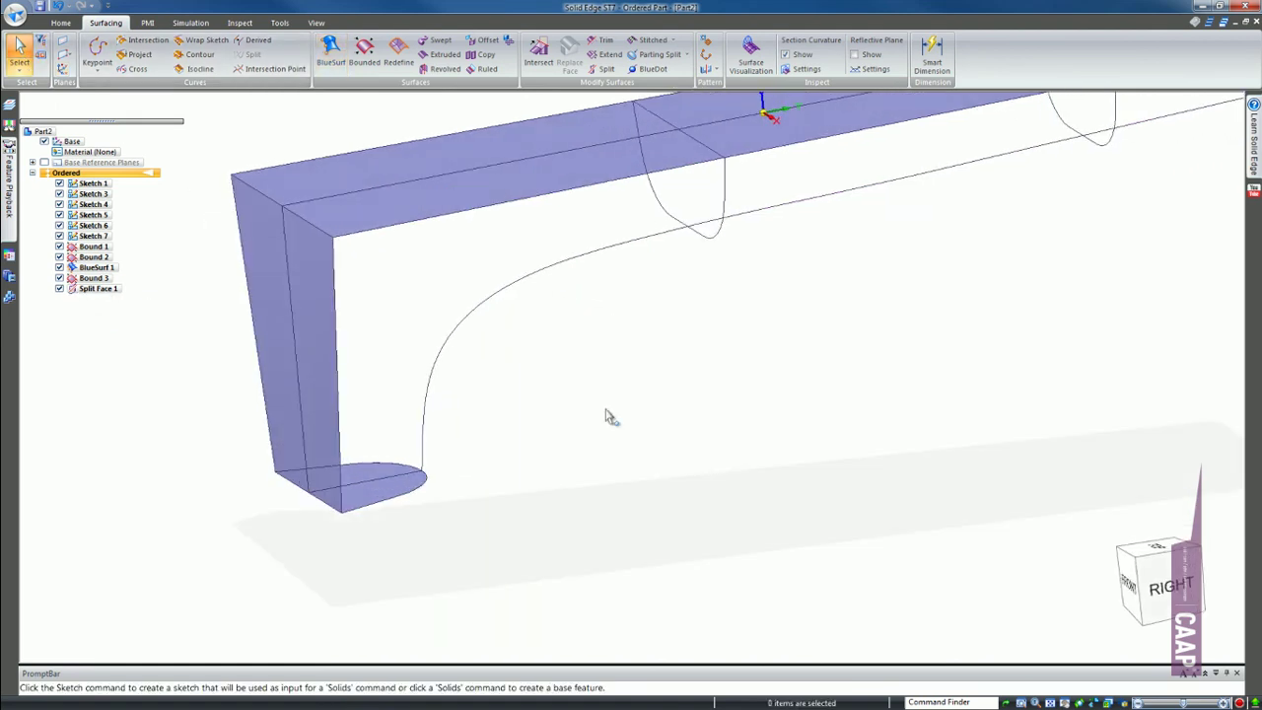
pyautogui.click(62, 22)
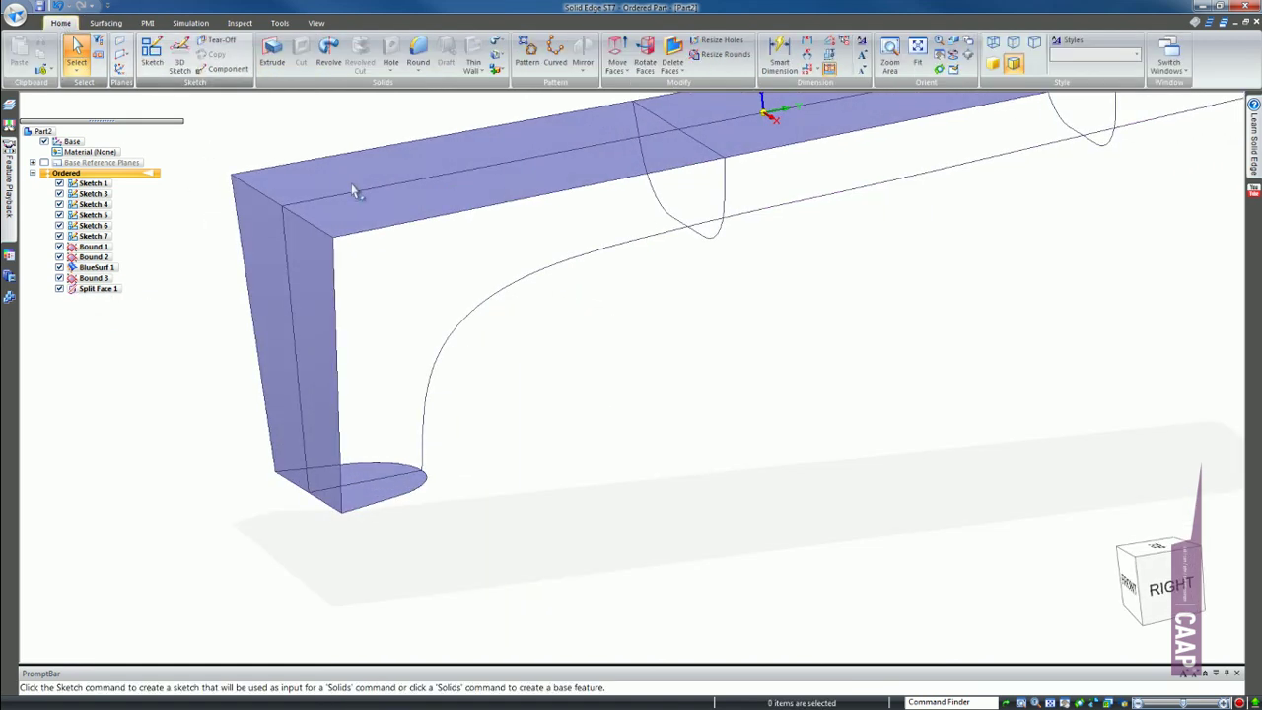
pyautogui.click(420, 51)
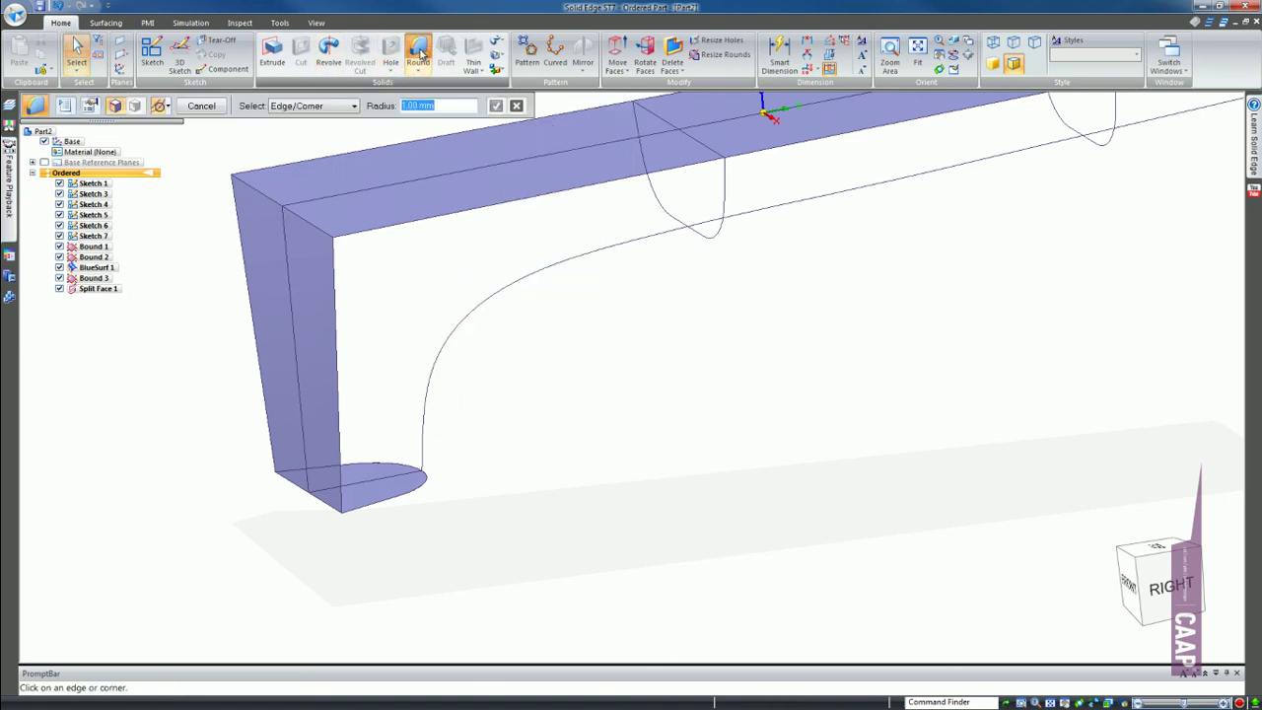
pyautogui.click(65, 107)
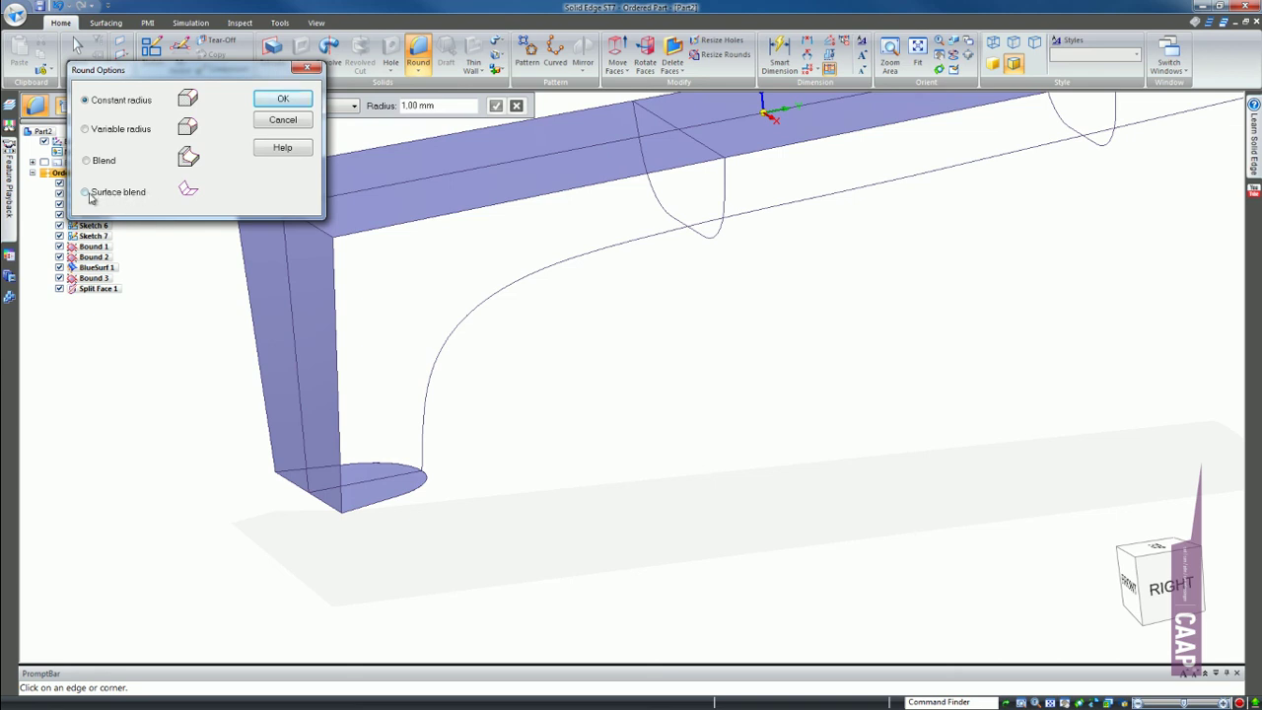
pyautogui.click(282, 100)
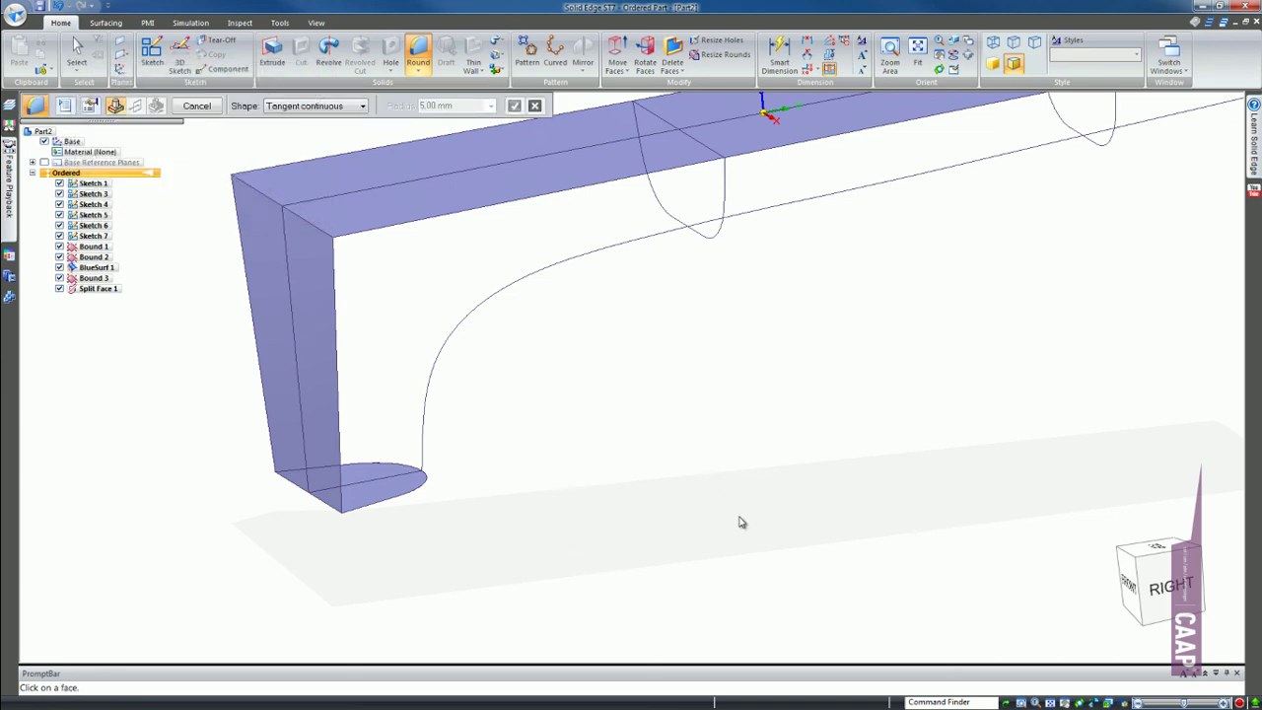
# Step: Blend the vertical stern face into the top face with a 5 mm radius, creating Round 1
pyautogui.click(326, 298)
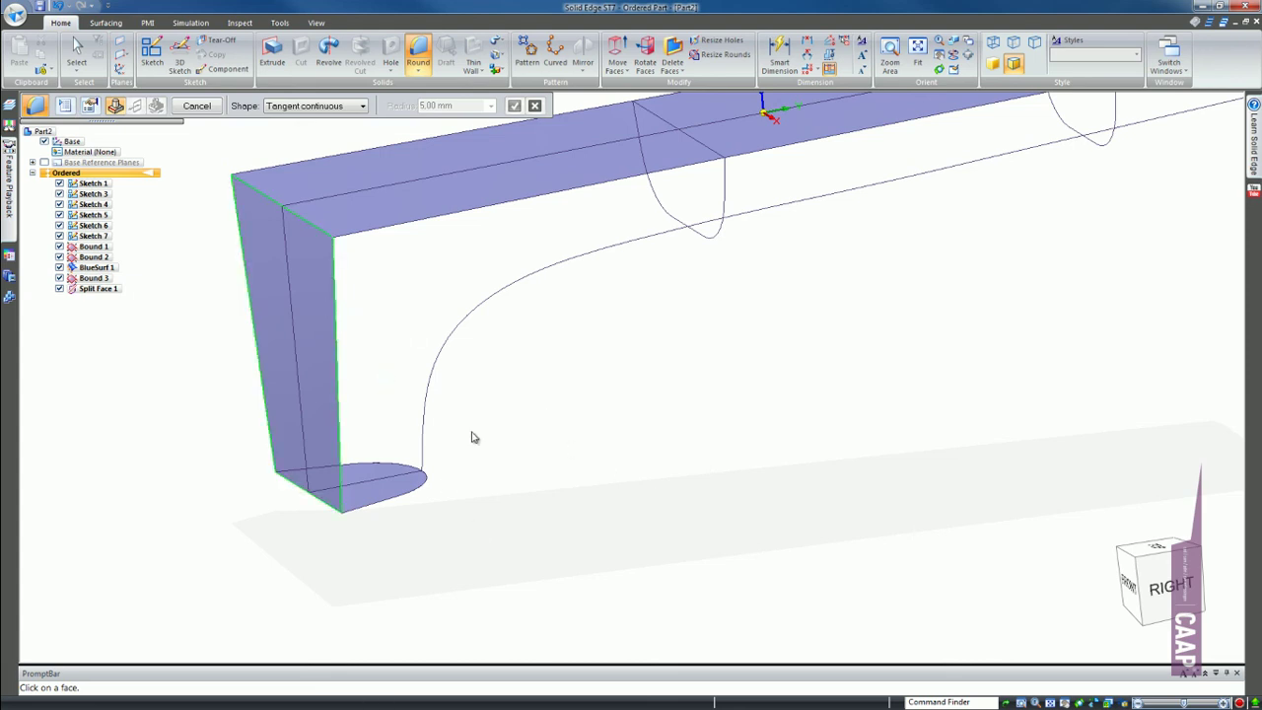
pyautogui.click(441, 204)
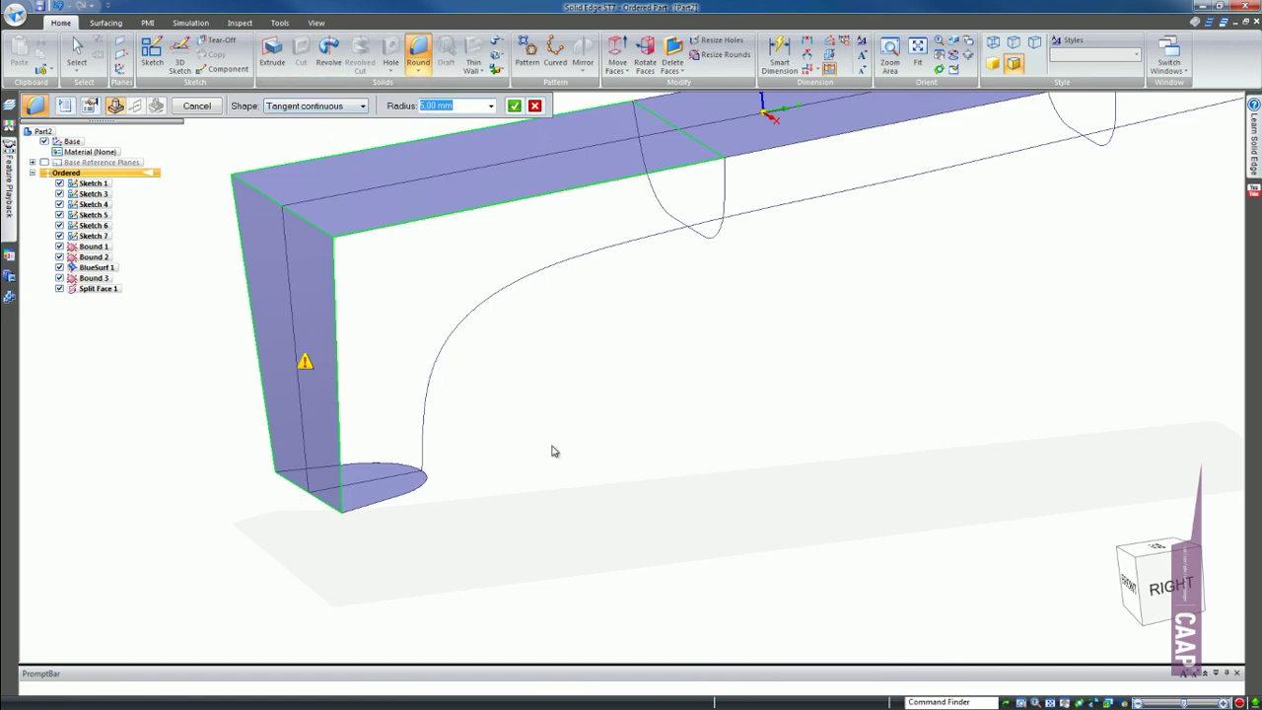
pyautogui.press('Return')
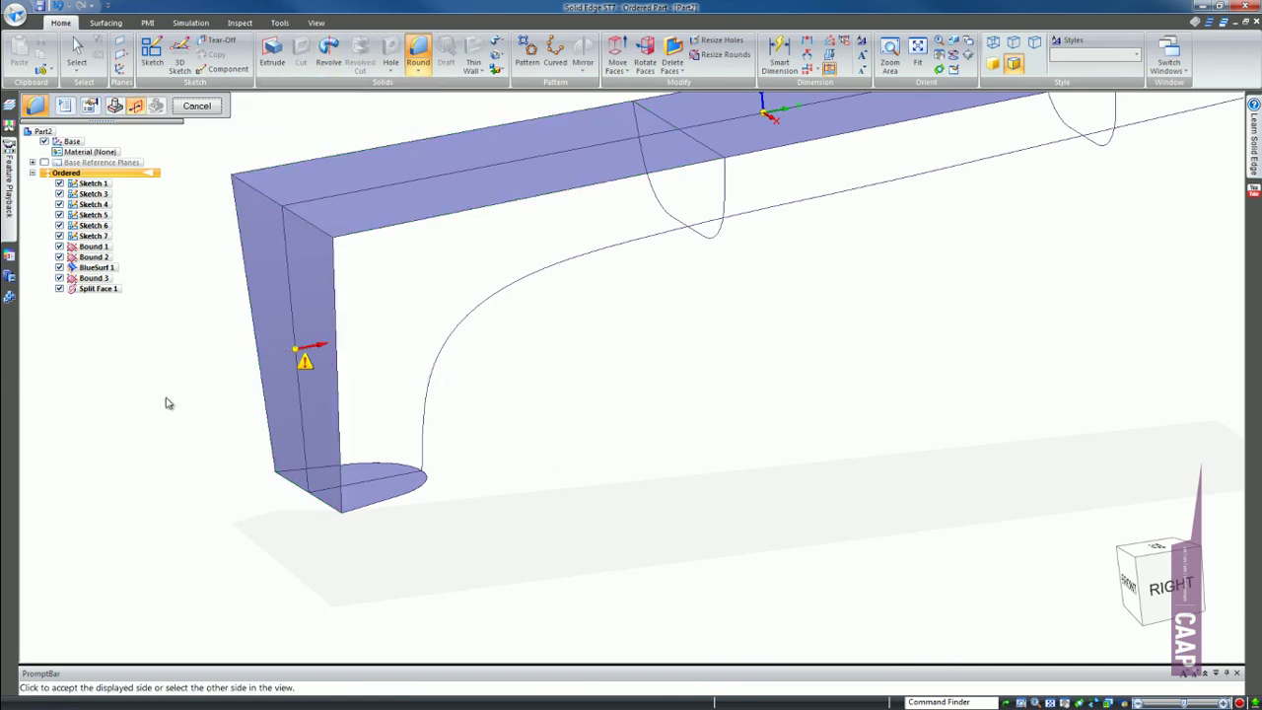
pyautogui.click(498, 305)
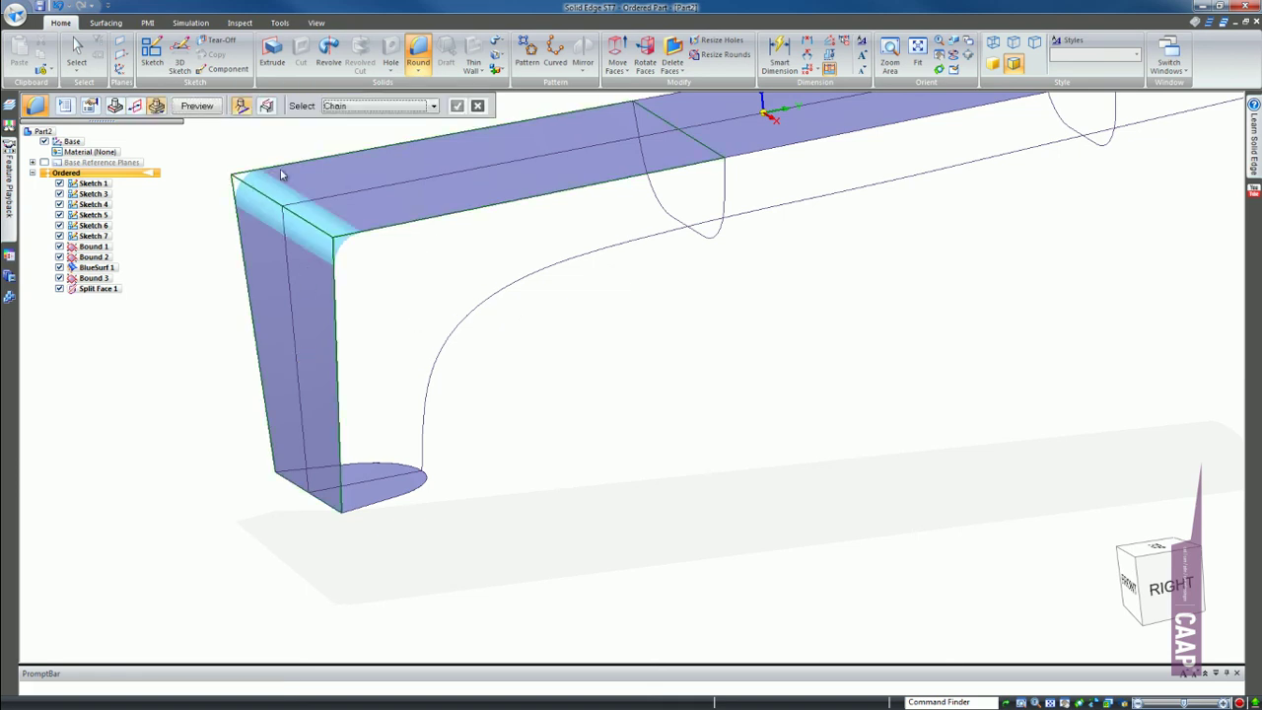
pyautogui.click(196, 105)
pyautogui.click(196, 106)
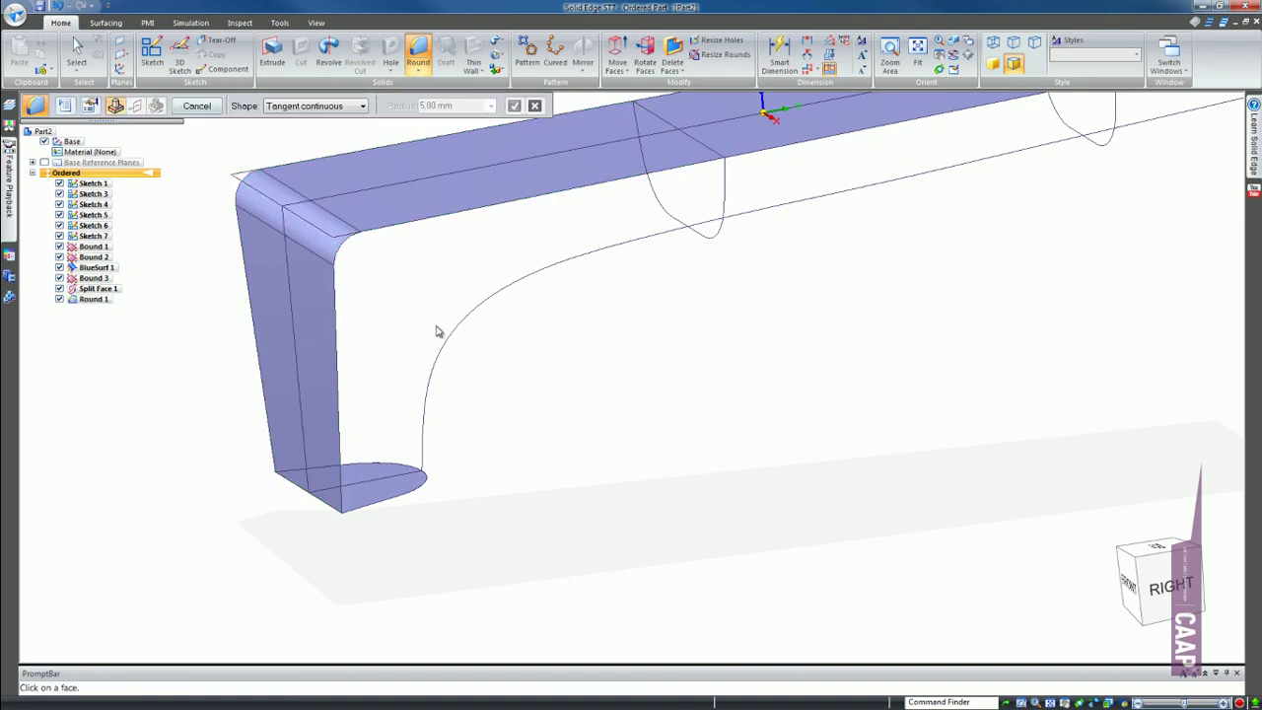
pyautogui.scroll(-3, 533, 414)
pyautogui.scroll(2, 617, 490)
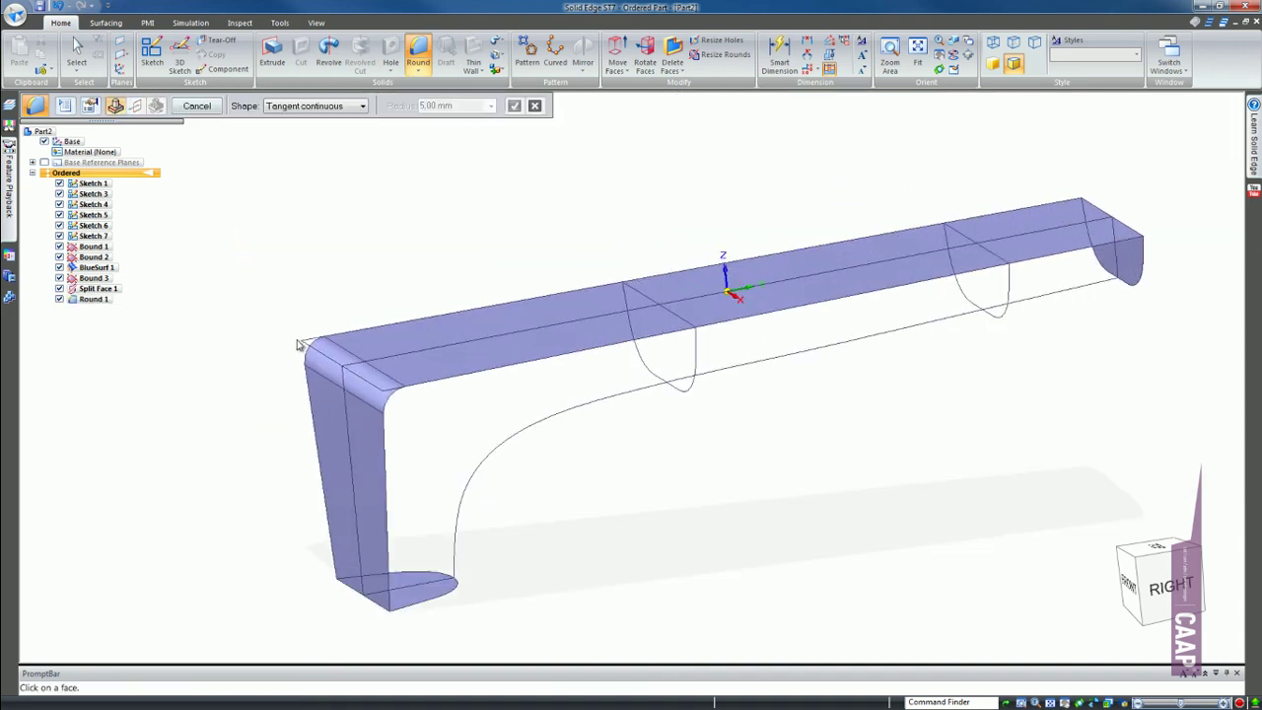
pyautogui.click(206, 108)
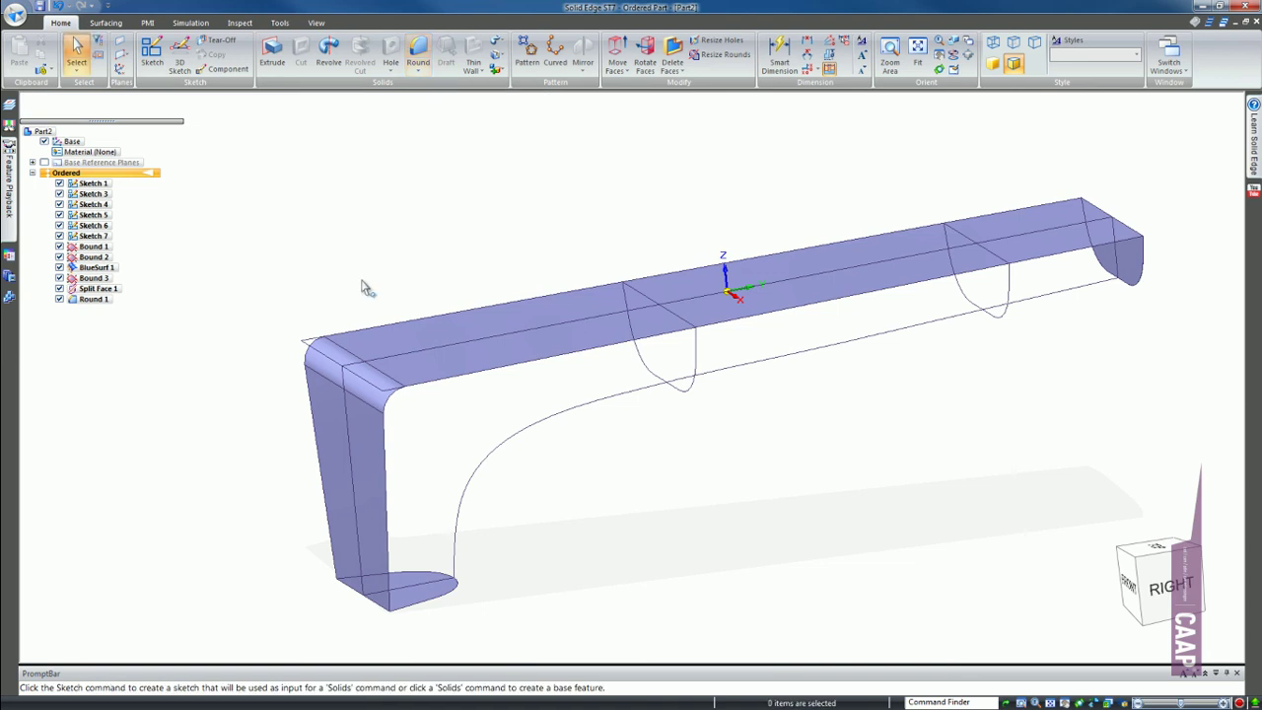
# Step: Start a BlueSurf with the stern's bottom edge chain as its first section
pyautogui.click(106, 22)
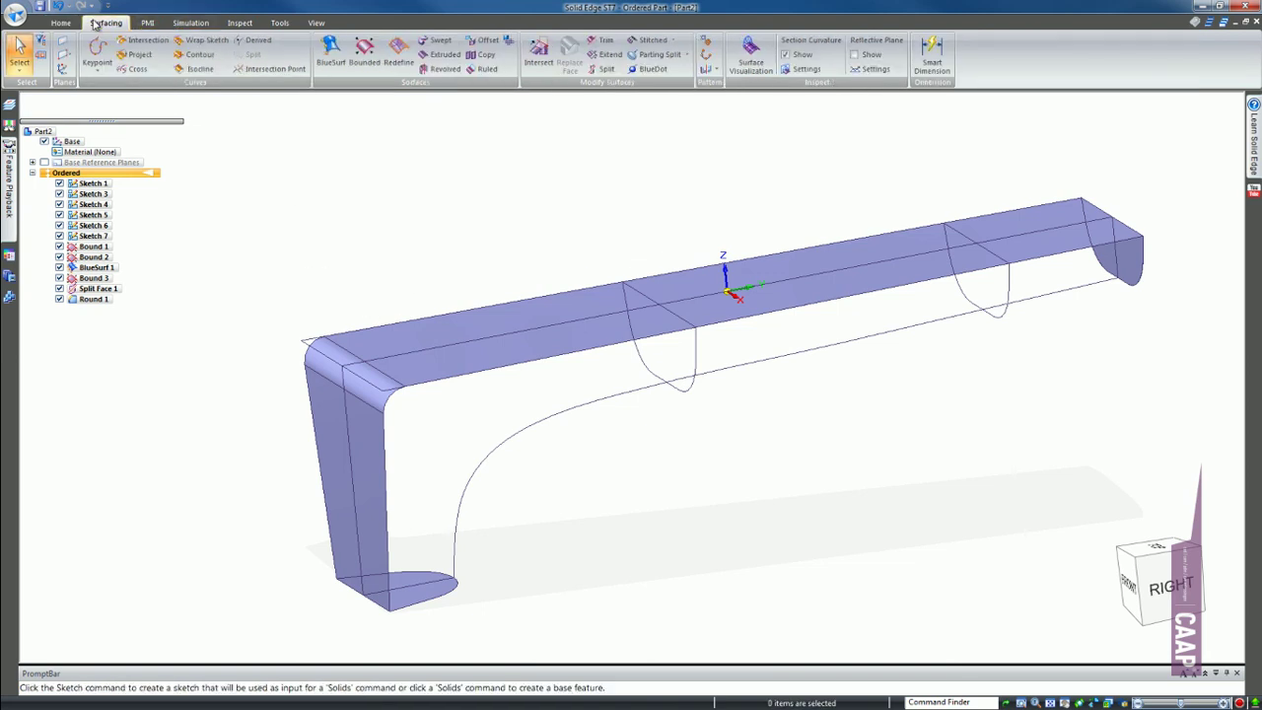
pyautogui.click(331, 49)
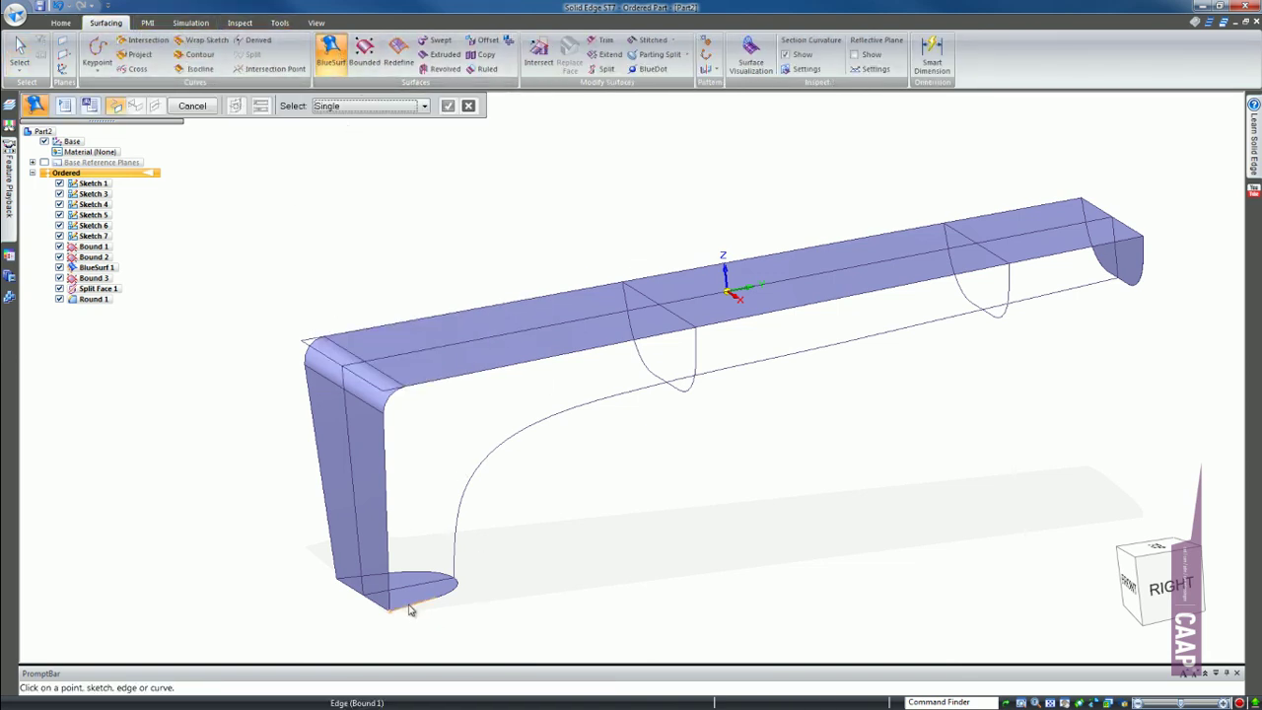
pyautogui.click(419, 106)
pyautogui.click(337, 134)
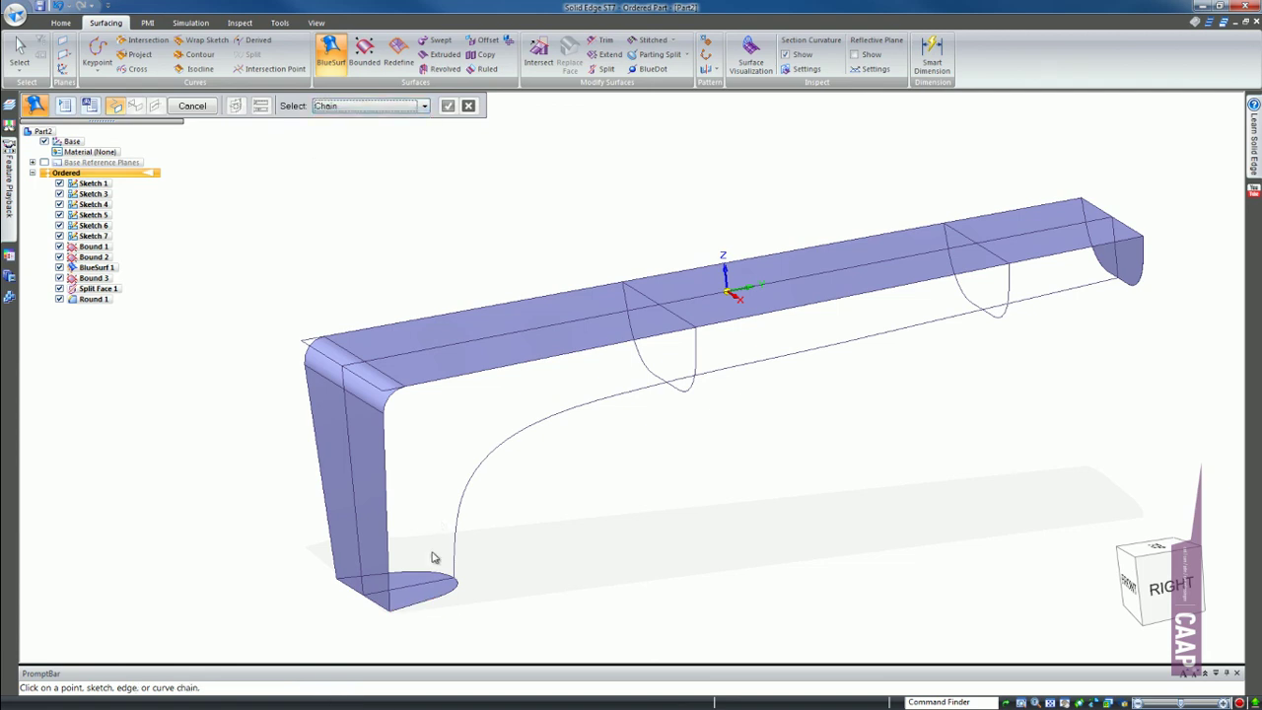
pyautogui.click(418, 603)
pyautogui.rightClick(418, 146)
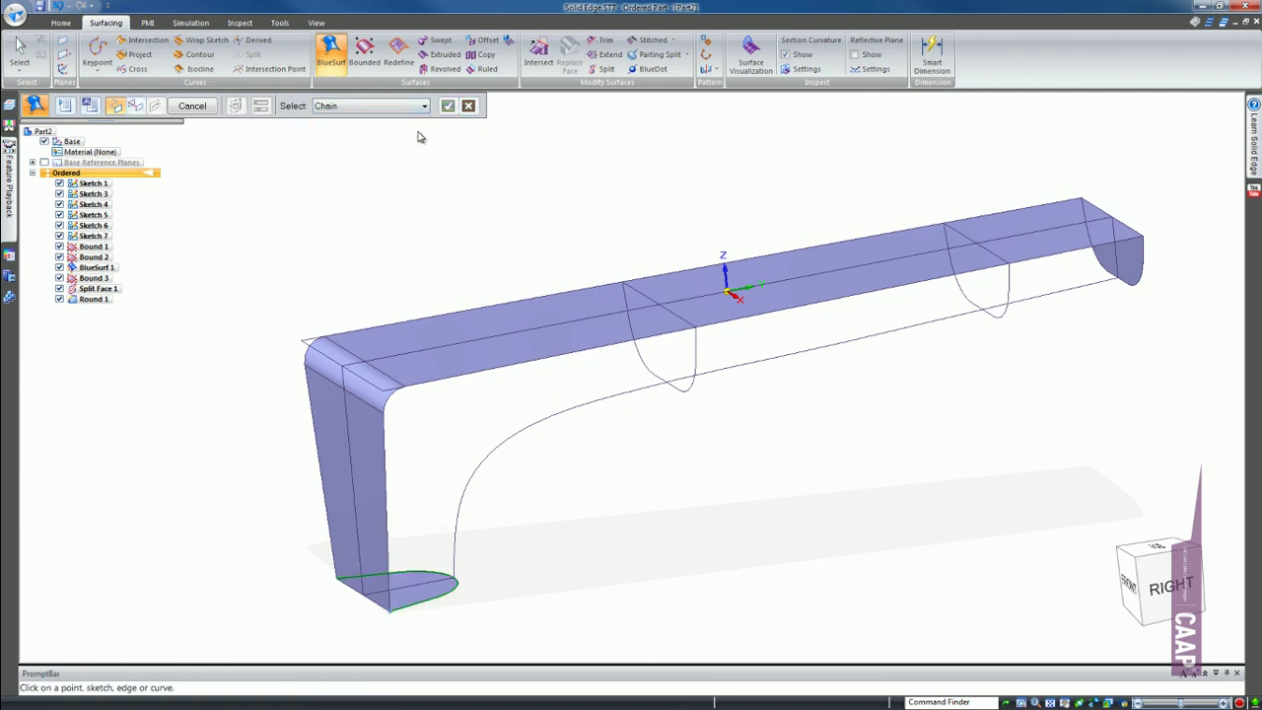
# Step: Add the midship cross-section curves as the second section
pyautogui.click(393, 111)
pyautogui.click(340, 124)
pyautogui.scroll(5, 710, 335)
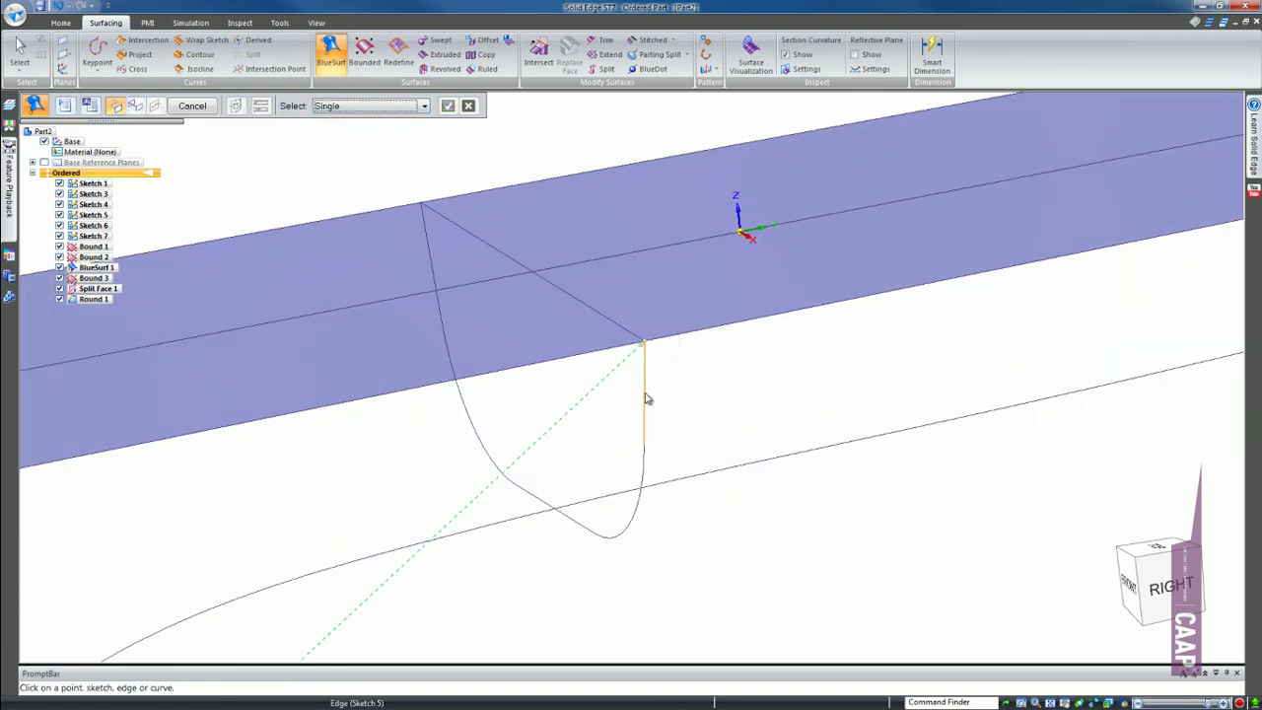
pyautogui.click(646, 399)
pyautogui.click(641, 505)
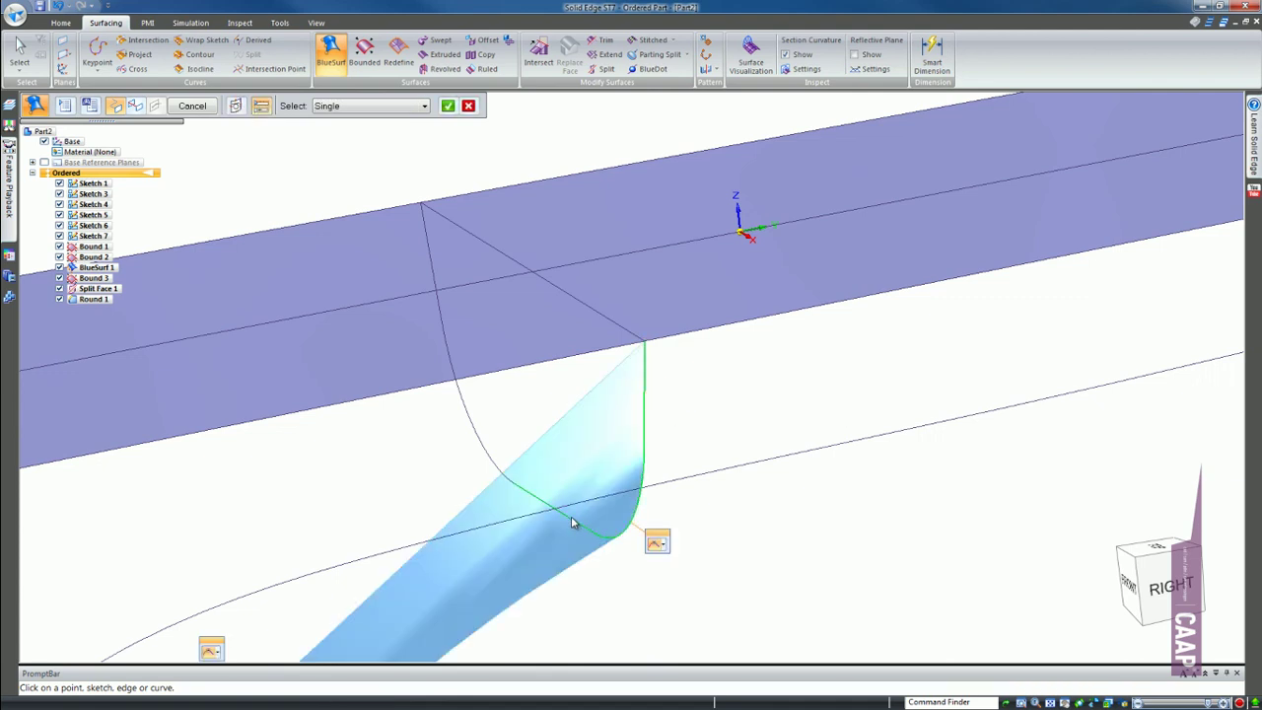
pyautogui.click(485, 452)
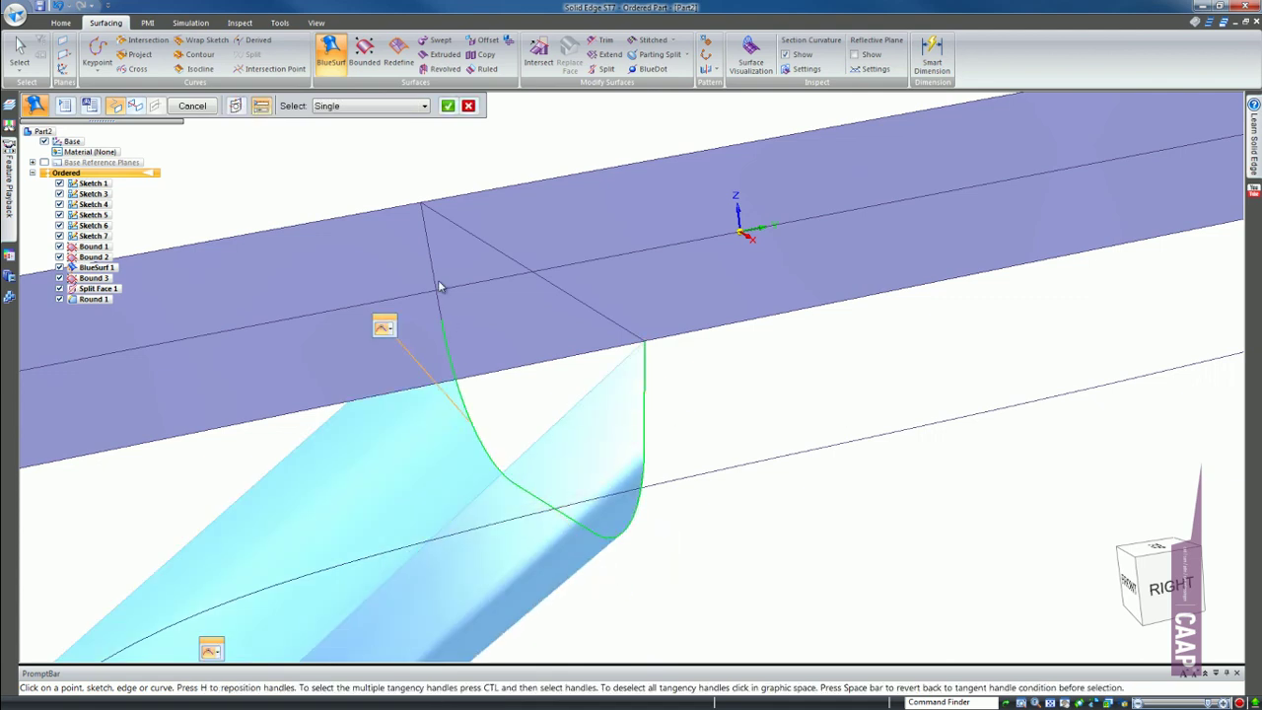
pyautogui.scroll(-3, 902, 219)
pyautogui.scroll(-3, 902, 219)
pyautogui.moveTo(902, 219)
pyautogui.mouseDown(button='middle')
pyautogui.moveTo(740, 338)
pyautogui.moveTo(1016, 403)
pyautogui.moveTo(859, 361)
pyautogui.moveTo(895, 395)
pyautogui.mouseUp(button='middle')
pyautogui.scroll(3, 895, 396)
# Step: Accept the sections, preview, and finish BlueSurf 3
pyautogui.rightClick(645, 642)
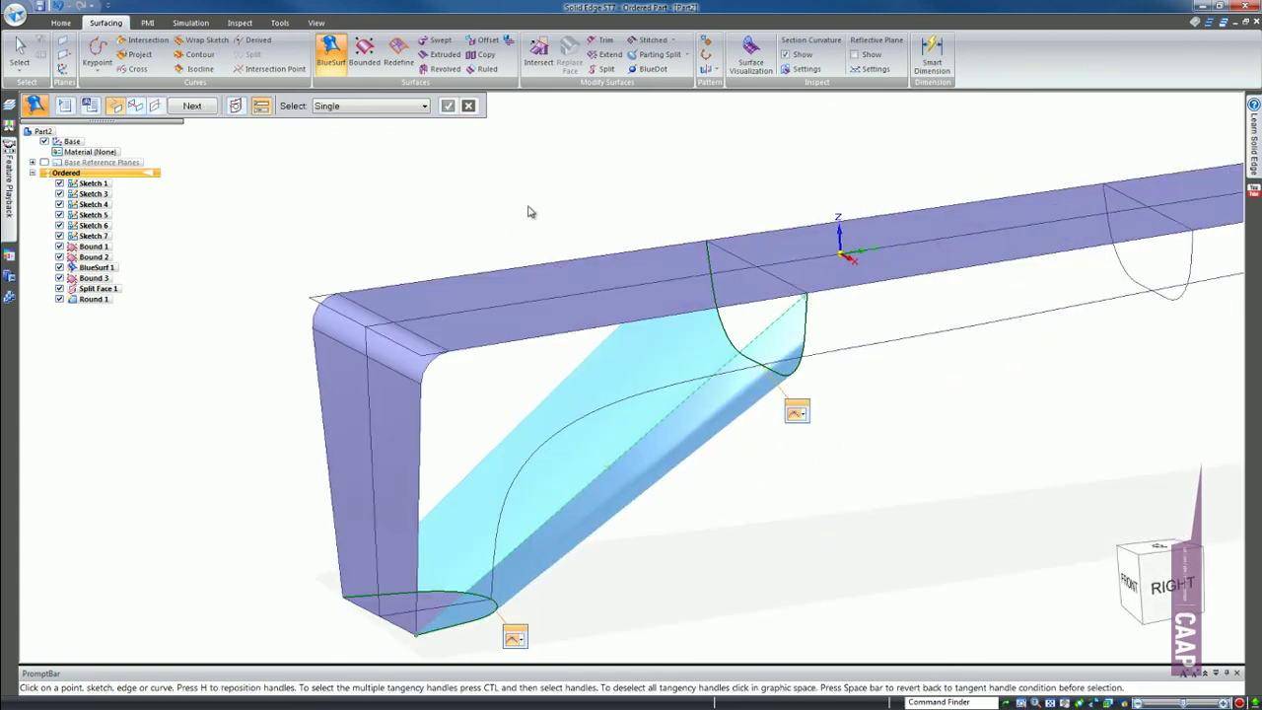
pyautogui.click(192, 106)
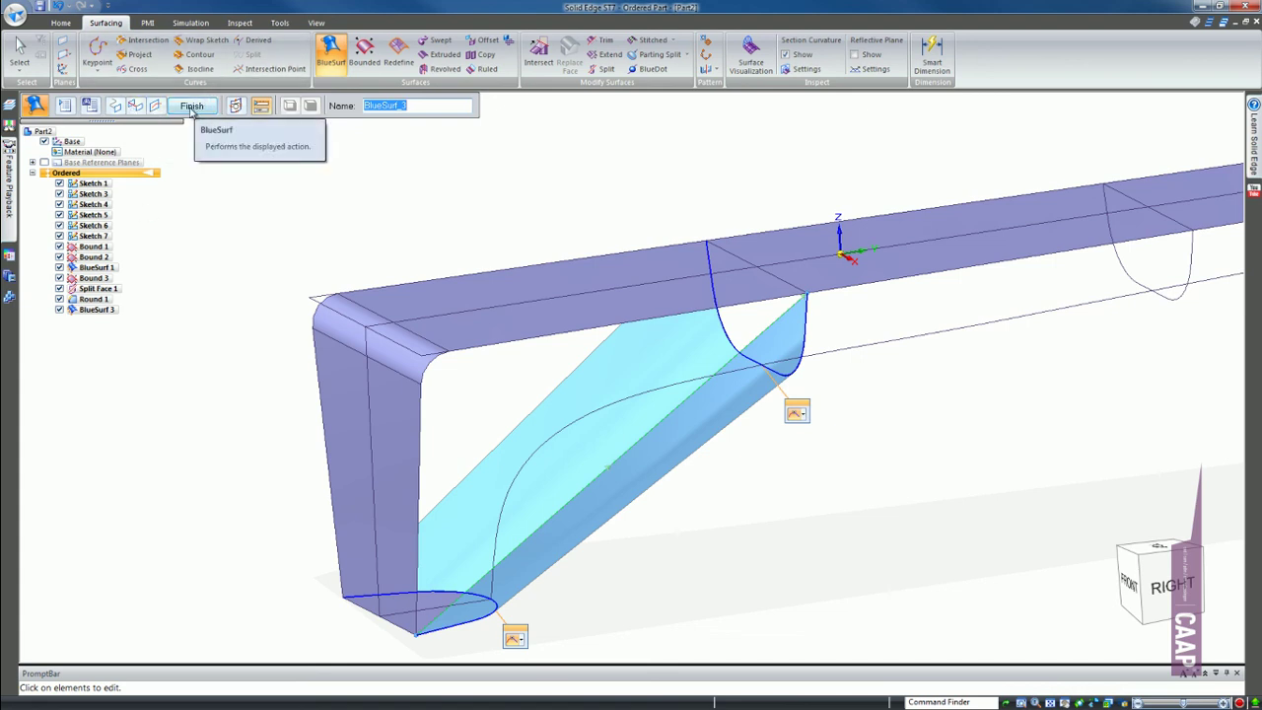
pyautogui.click(191, 105)
pyautogui.click(191, 105)
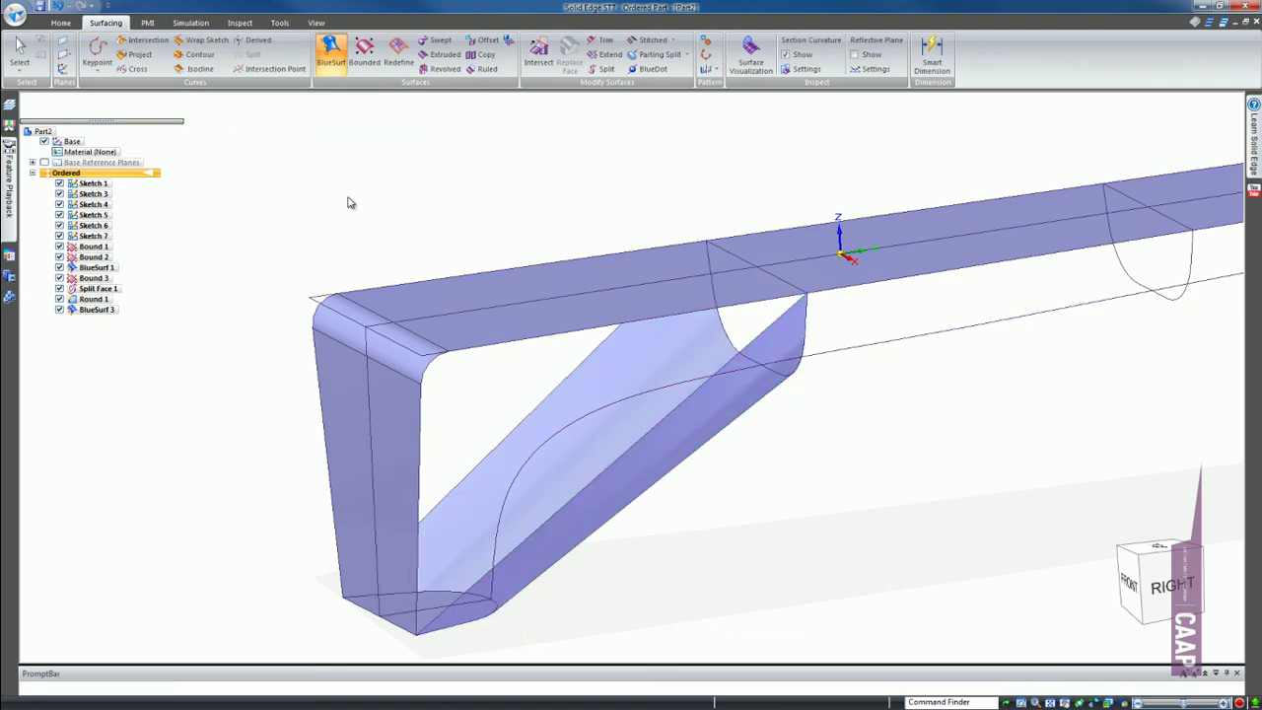
# Step: Reopen BlueSurf 3 for editing and add the keel curve as a guide curve
pyautogui.click(96, 310)
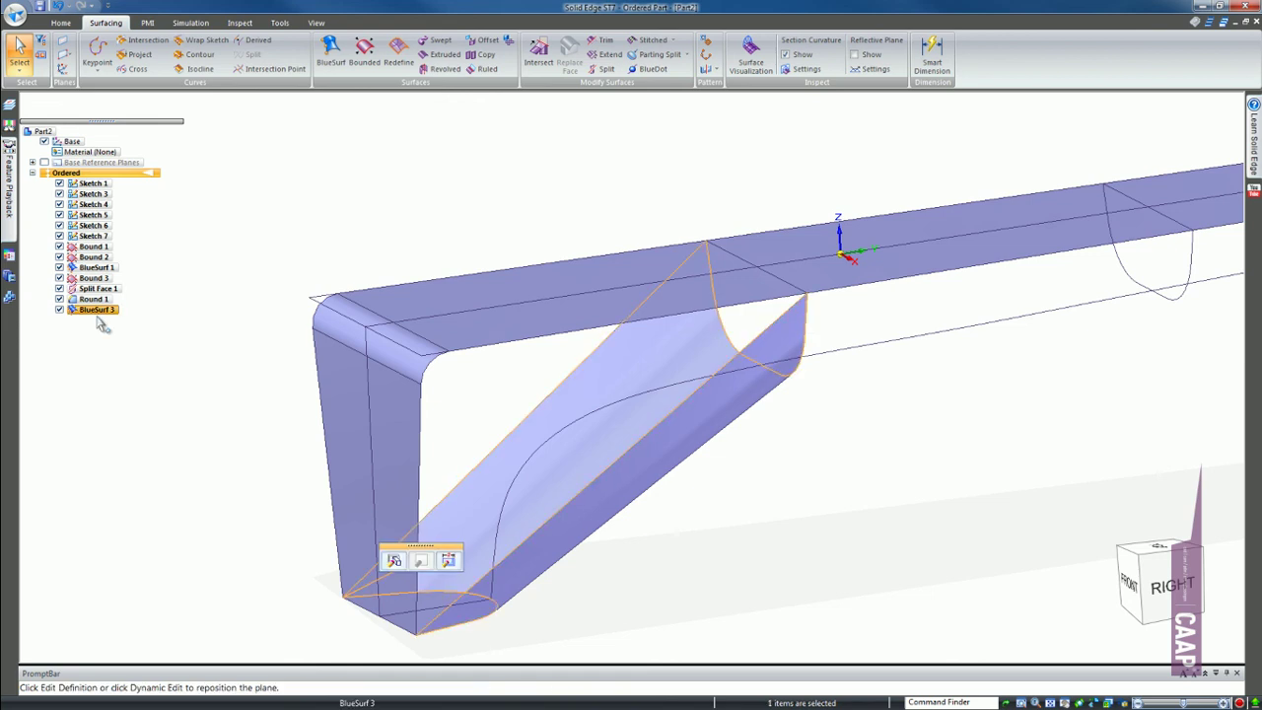
pyautogui.click(393, 560)
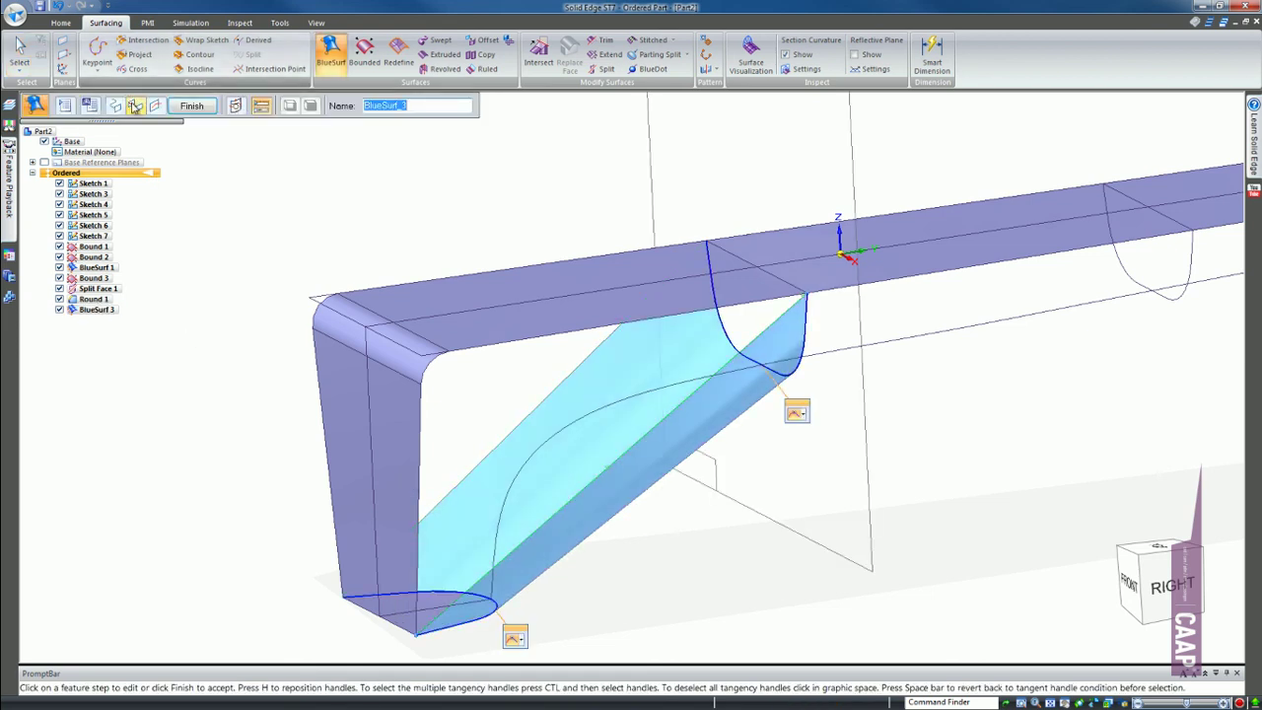
pyautogui.click(135, 105)
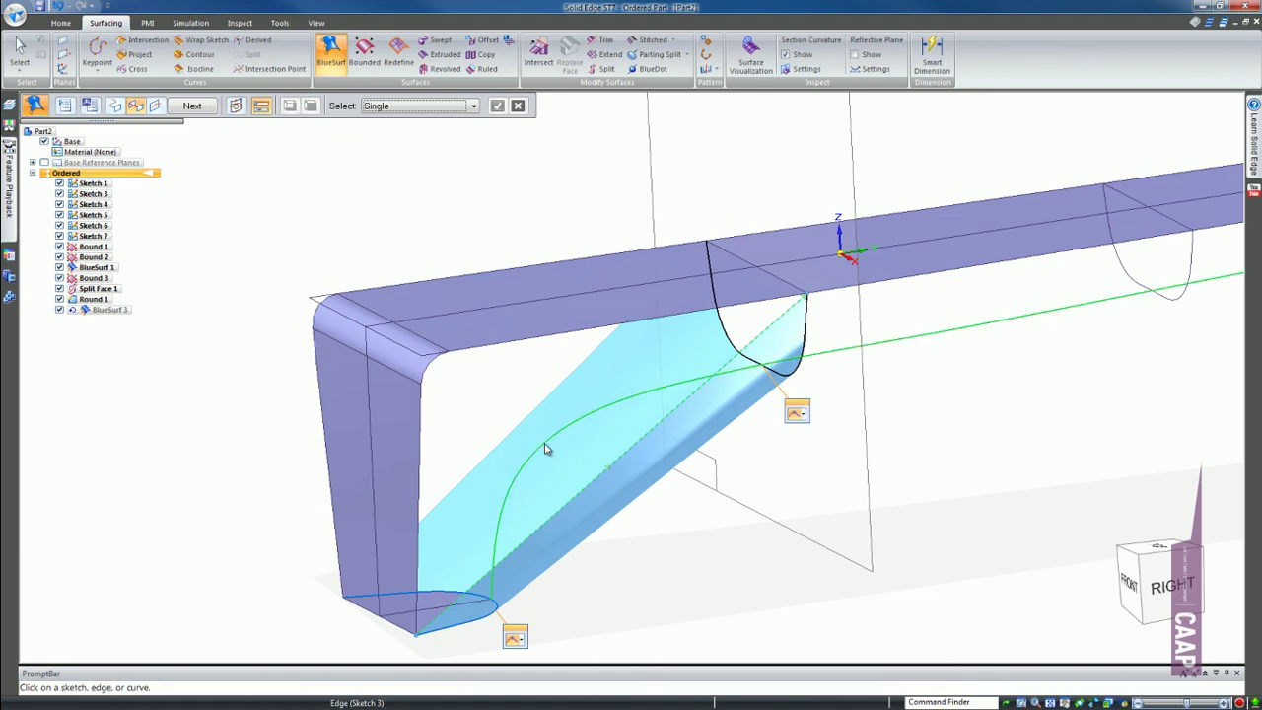
pyautogui.click(546, 450)
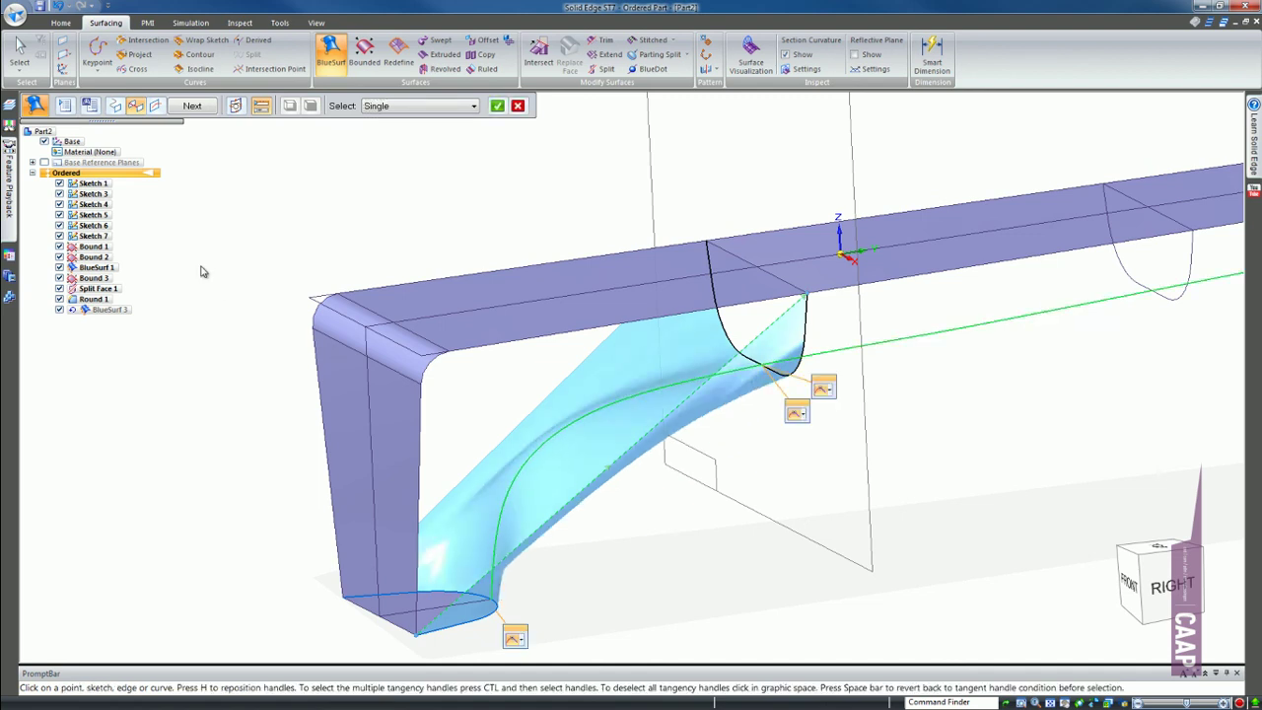
pyautogui.rightClick(463, 451)
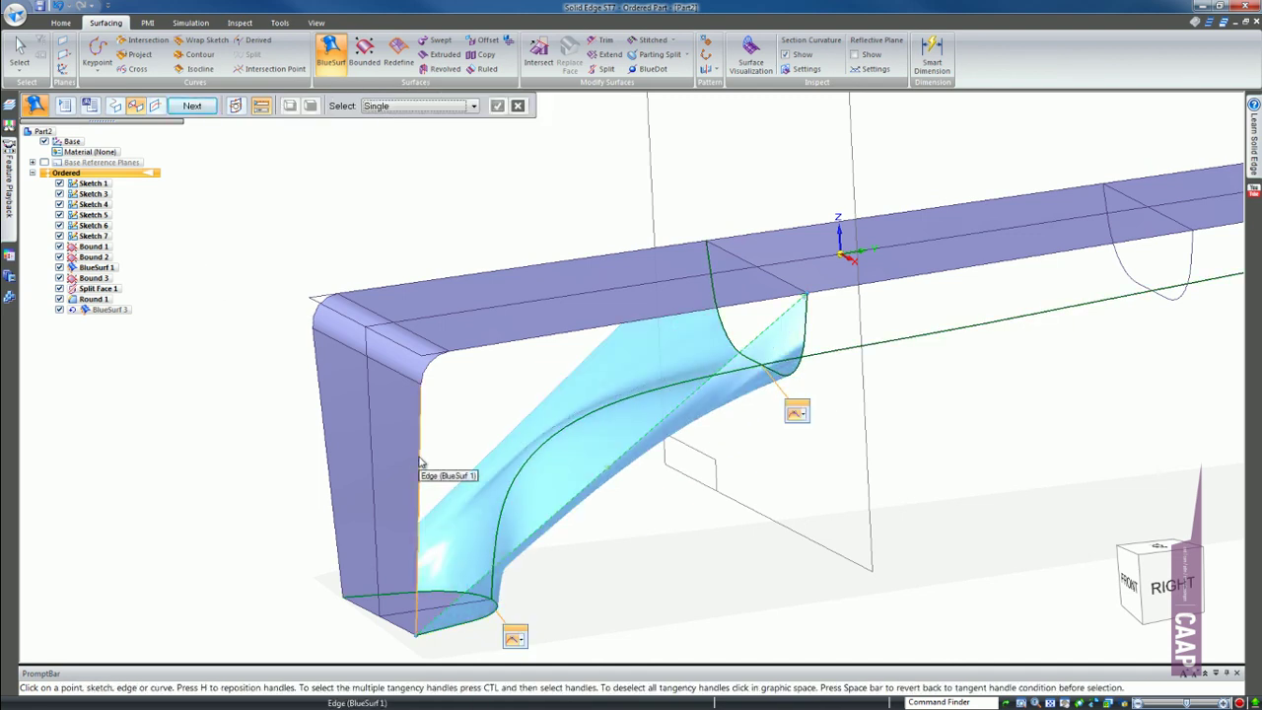
# Step: Add the side surface edge, top rounded edge and upper surface edge as guides, then finish
pyautogui.click(419, 462)
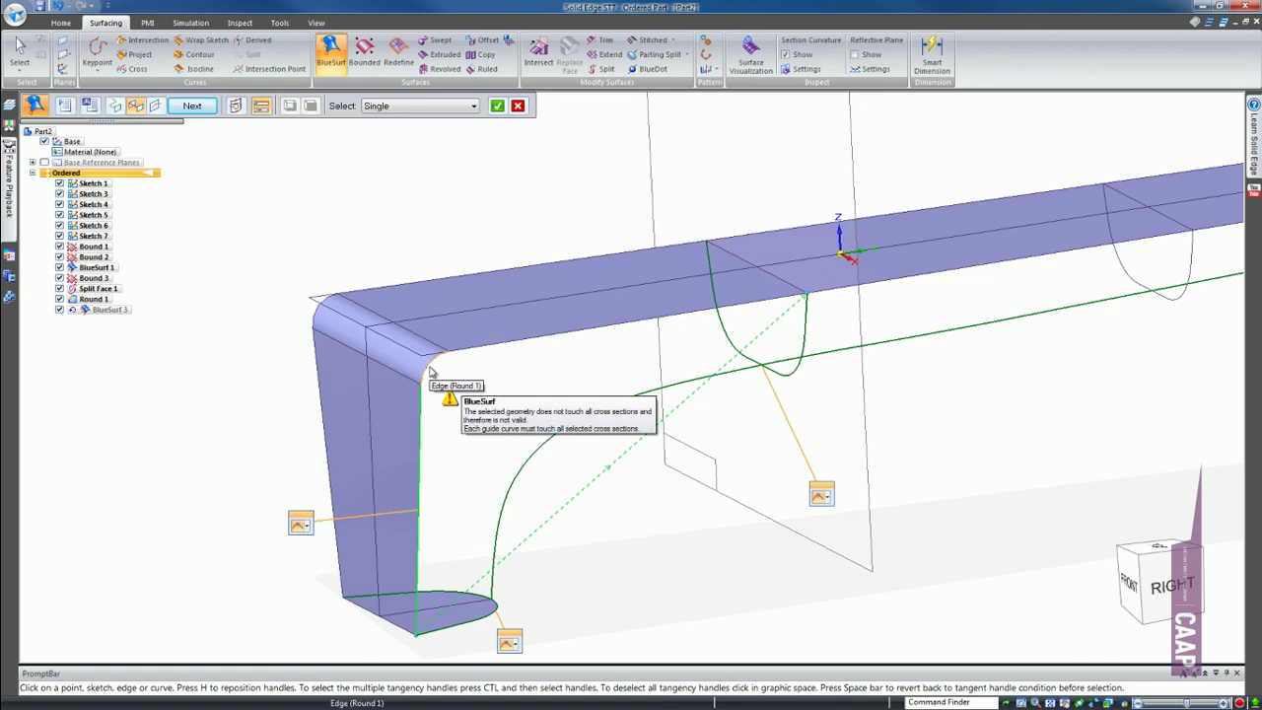
pyautogui.click(499, 347)
pyautogui.moveTo(642, 417)
pyautogui.mouseDown(button='middle')
pyautogui.moveTo(623, 417)
pyautogui.moveTo(751, 361)
pyautogui.mouseUp(button='middle')
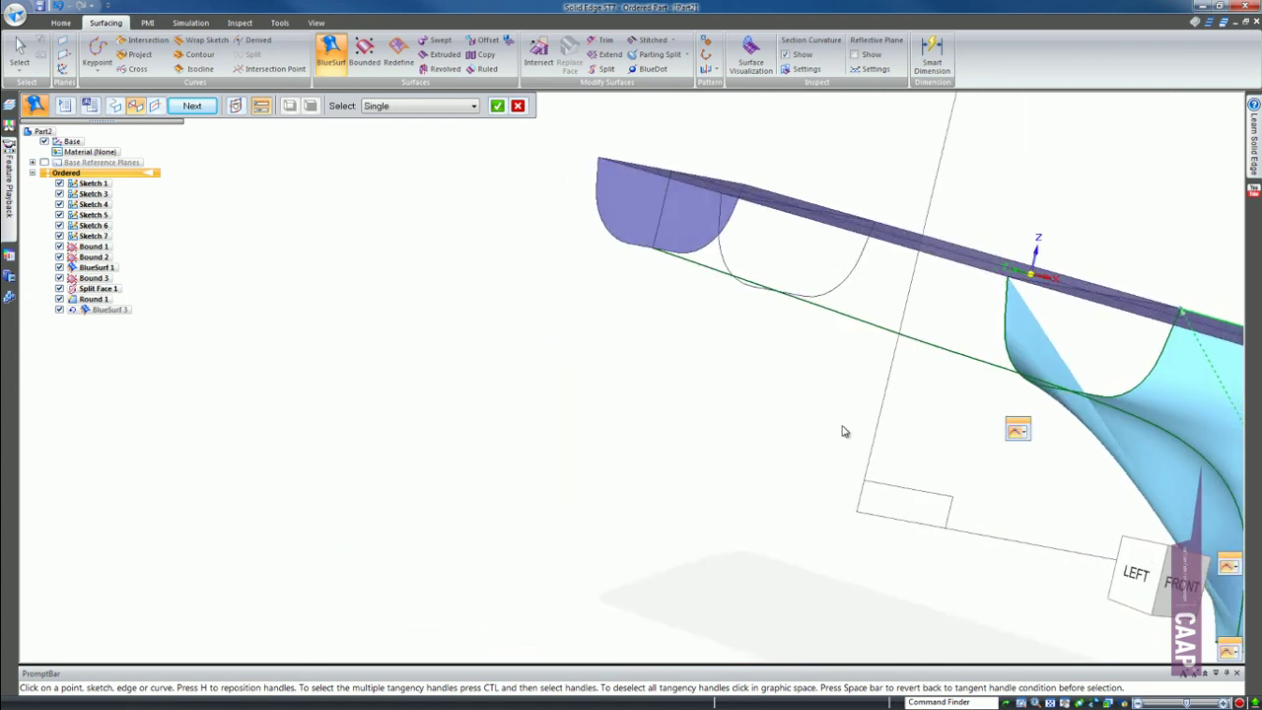
pyautogui.moveTo(797, 404)
pyautogui.mouseDown(button='middle')
pyautogui.moveTo(907, 431)
pyautogui.moveTo(787, 405)
pyautogui.mouseUp(button='middle')
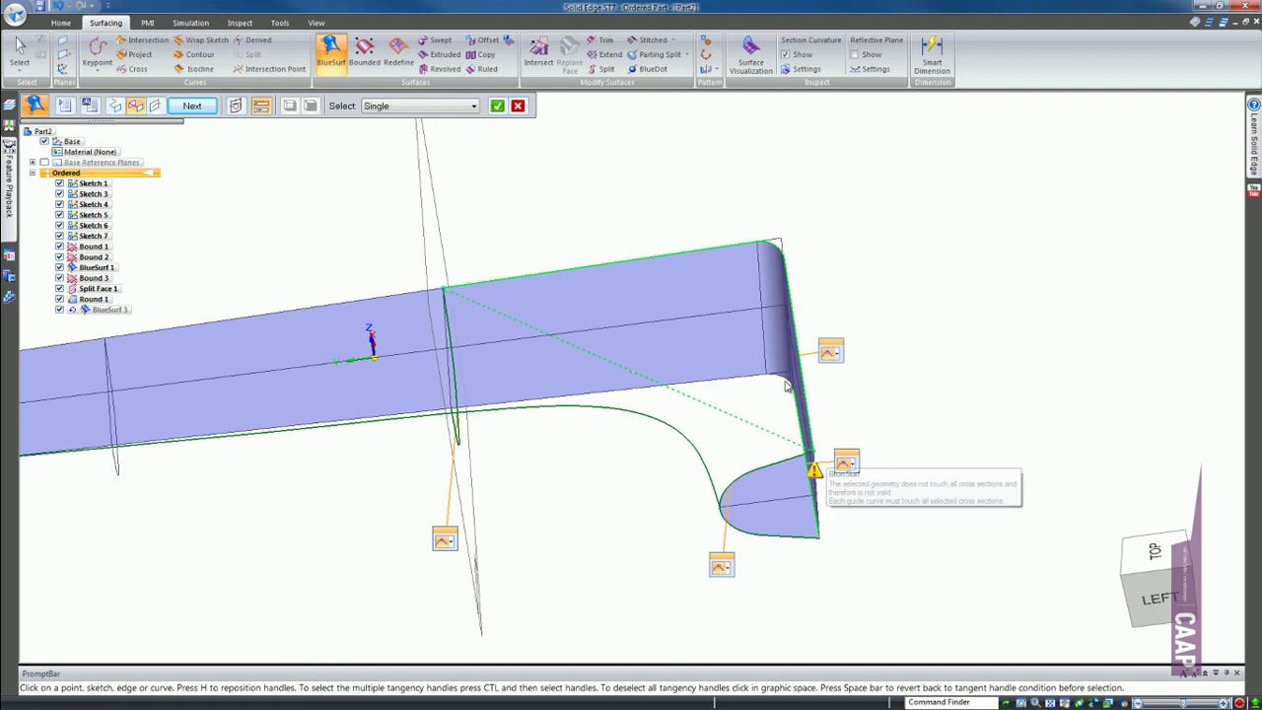
pyautogui.click(763, 379)
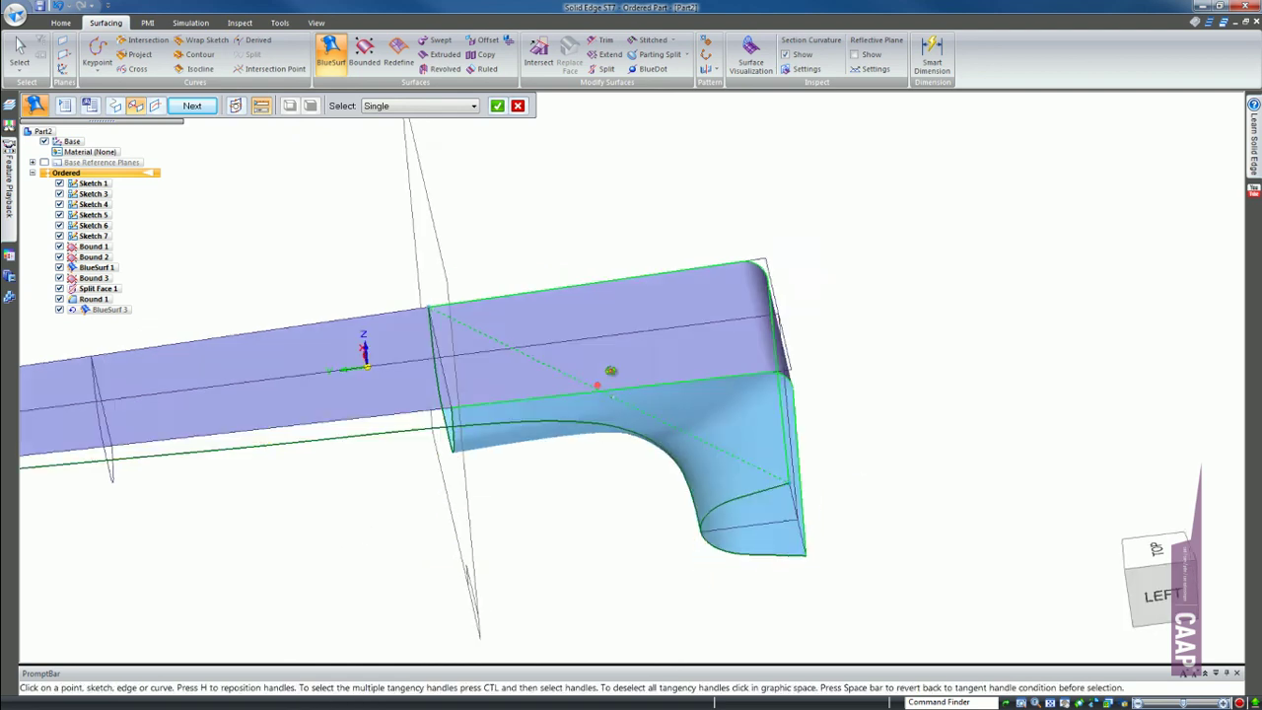
pyautogui.moveTo(352, 534); pyautogui.dragTo(679, 326, button='middle')
pyautogui.rightClick(690, 321)
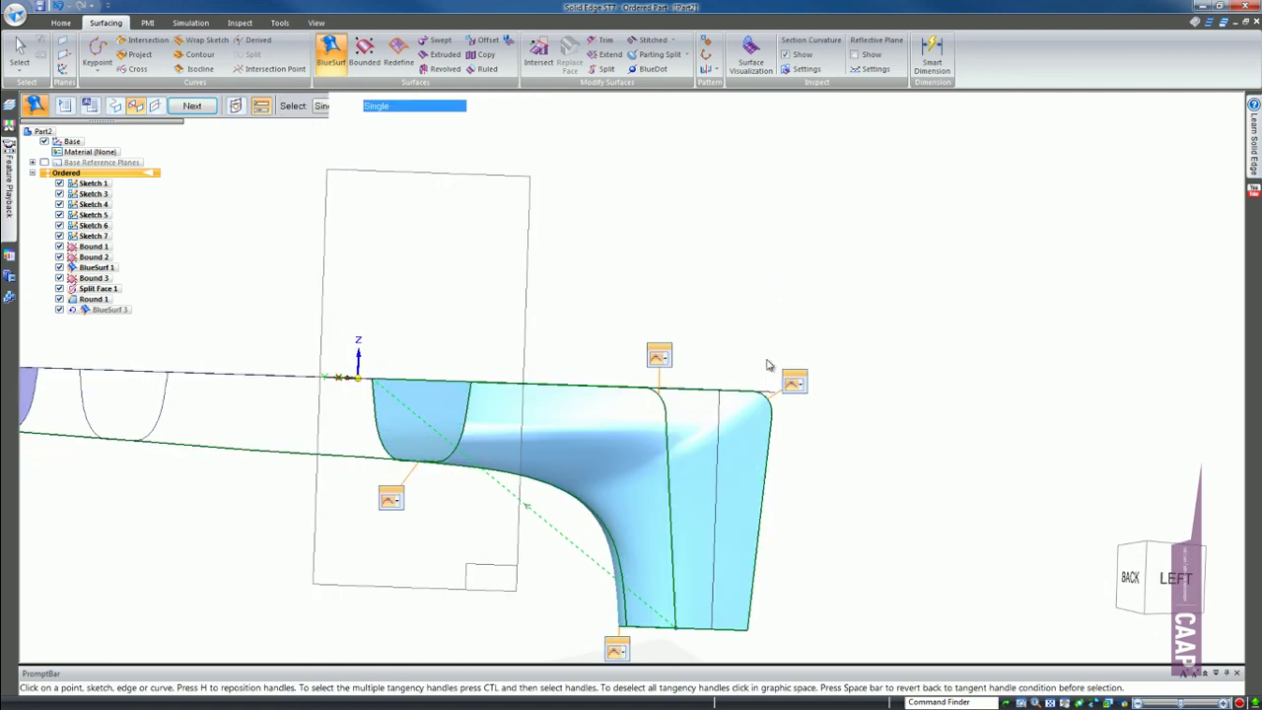
pyautogui.rightClick(681, 413)
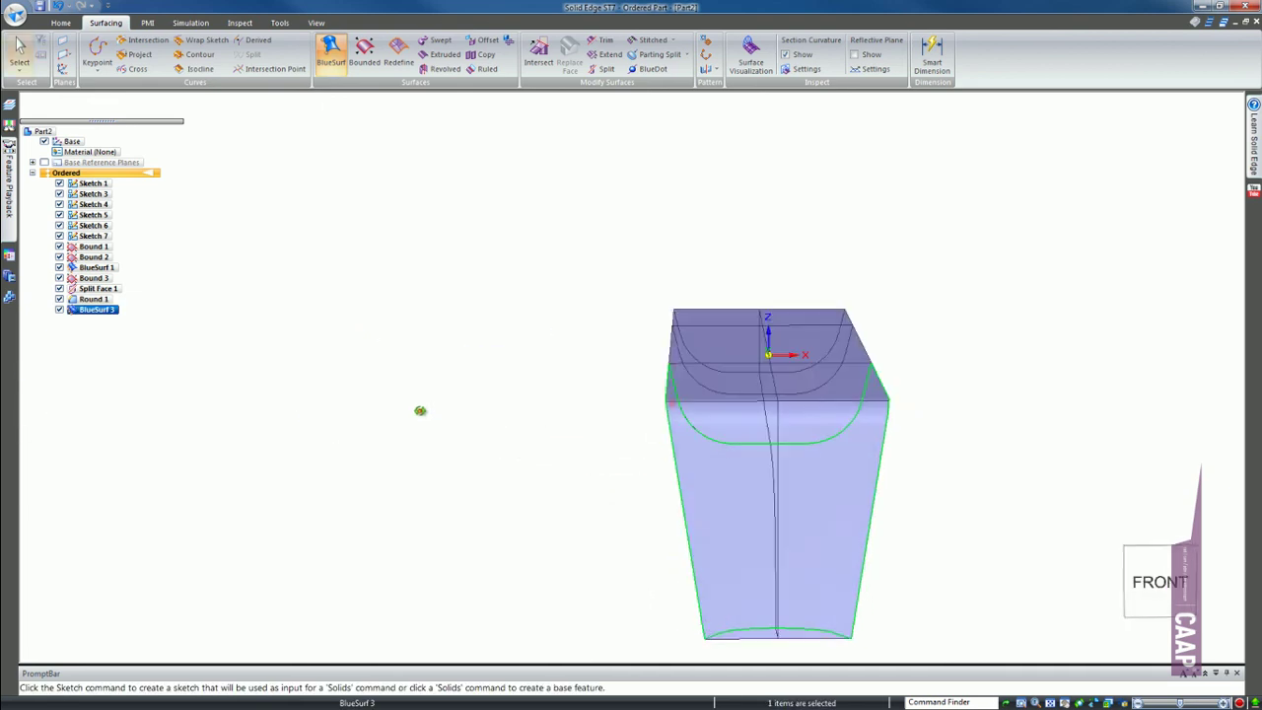
# Step: Inspect the reshaped bow surface from several angles, deselect, and launch a new BlueSurf
pyautogui.moveTo(641, 403); pyautogui.dragTo(332, 248, button='middle')
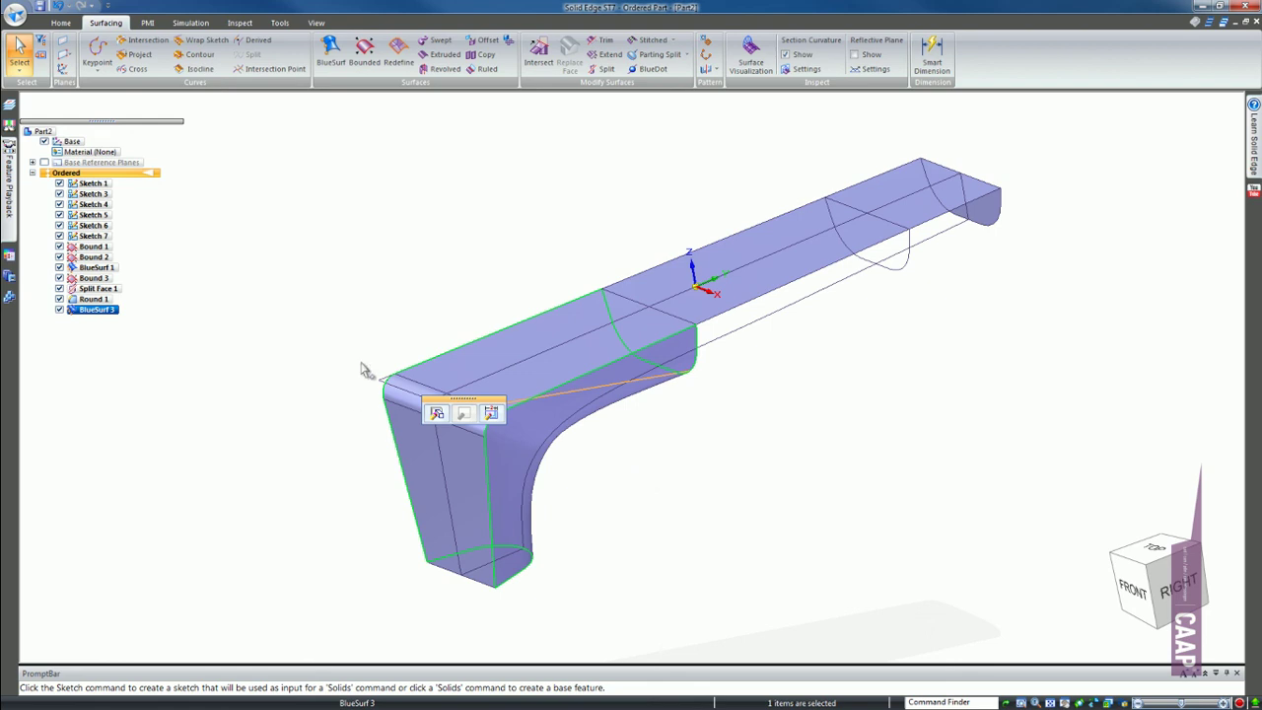
pyautogui.moveTo(716, 342)
pyautogui.mouseDown(button='middle')
pyautogui.moveTo(709, 309)
pyautogui.moveTo(526, 290)
pyautogui.mouseUp(button='middle')
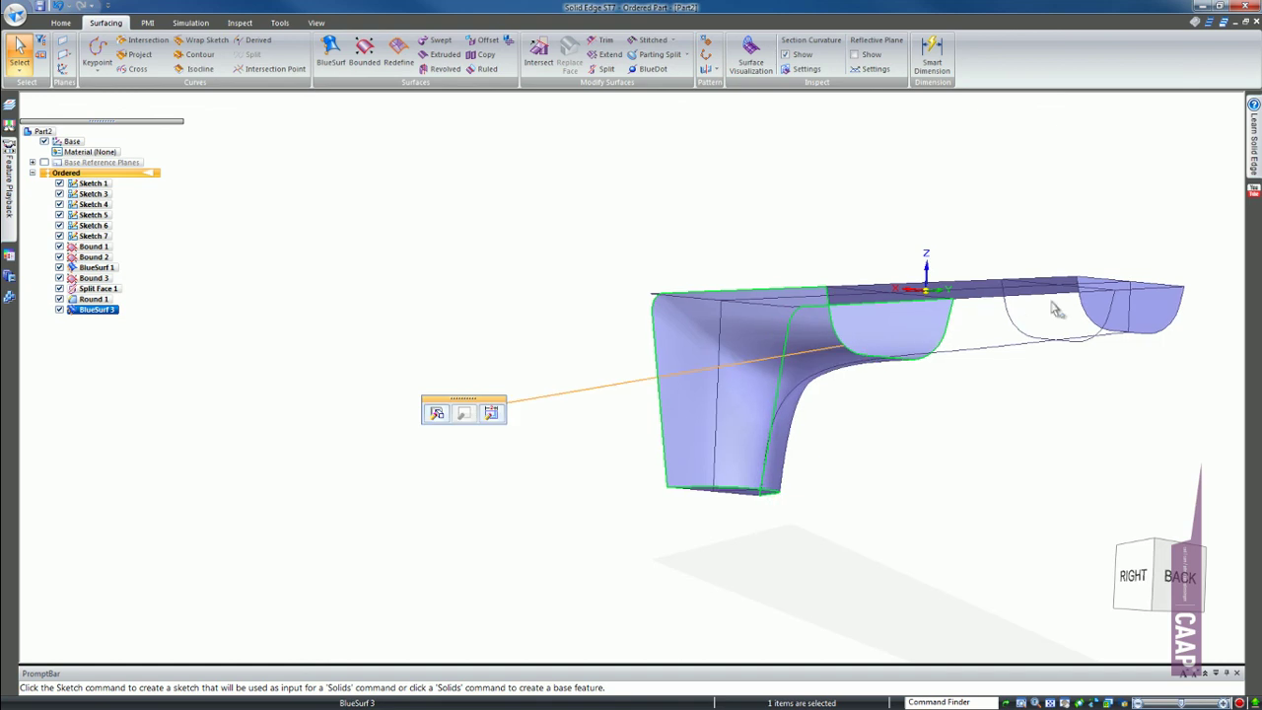
pyautogui.moveTo(1006, 310); pyautogui.dragTo(1141, 310, button='middle')
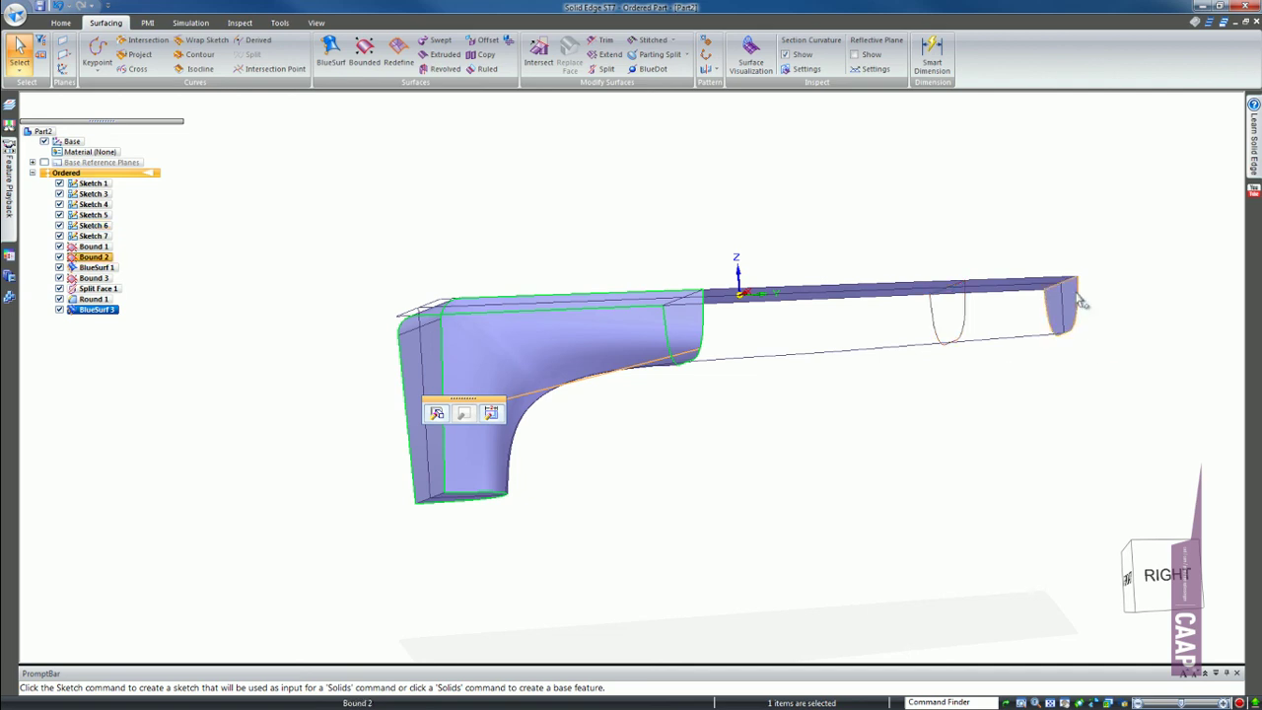
pyautogui.click(922, 424)
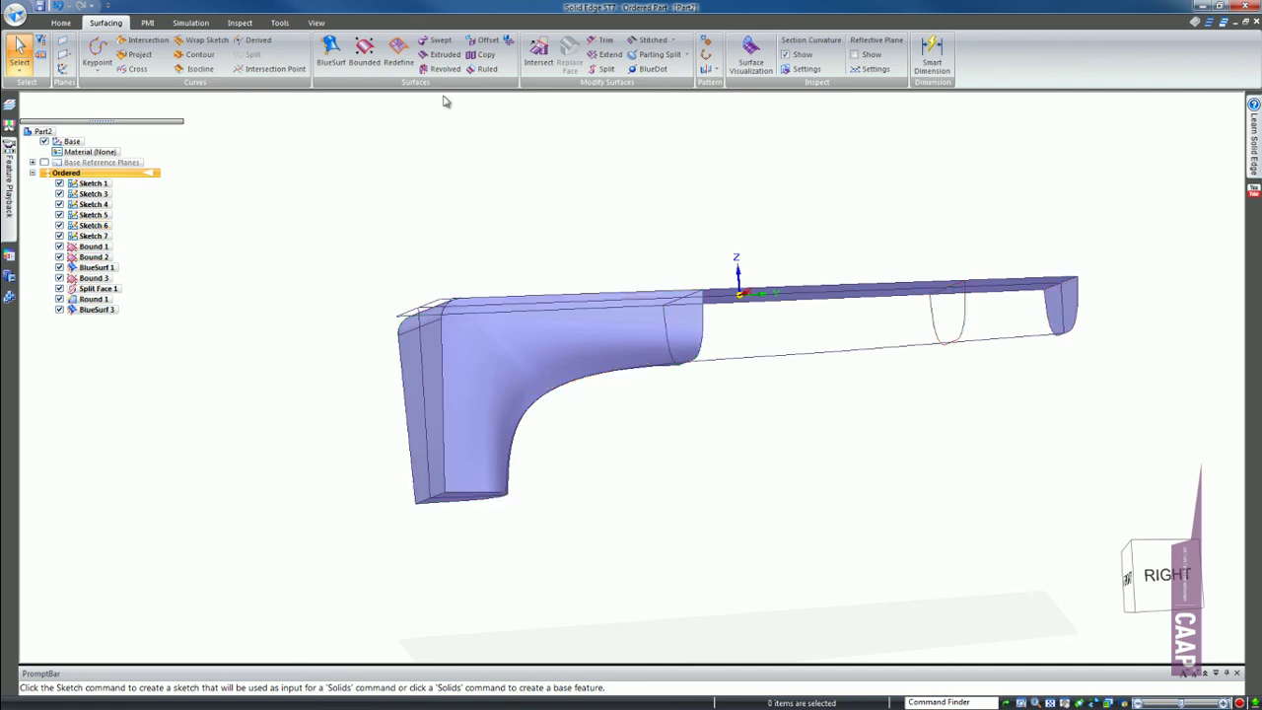
pyautogui.click(330, 50)
pyautogui.moveTo(839, 324); pyautogui.dragTo(763, 331, button='middle')
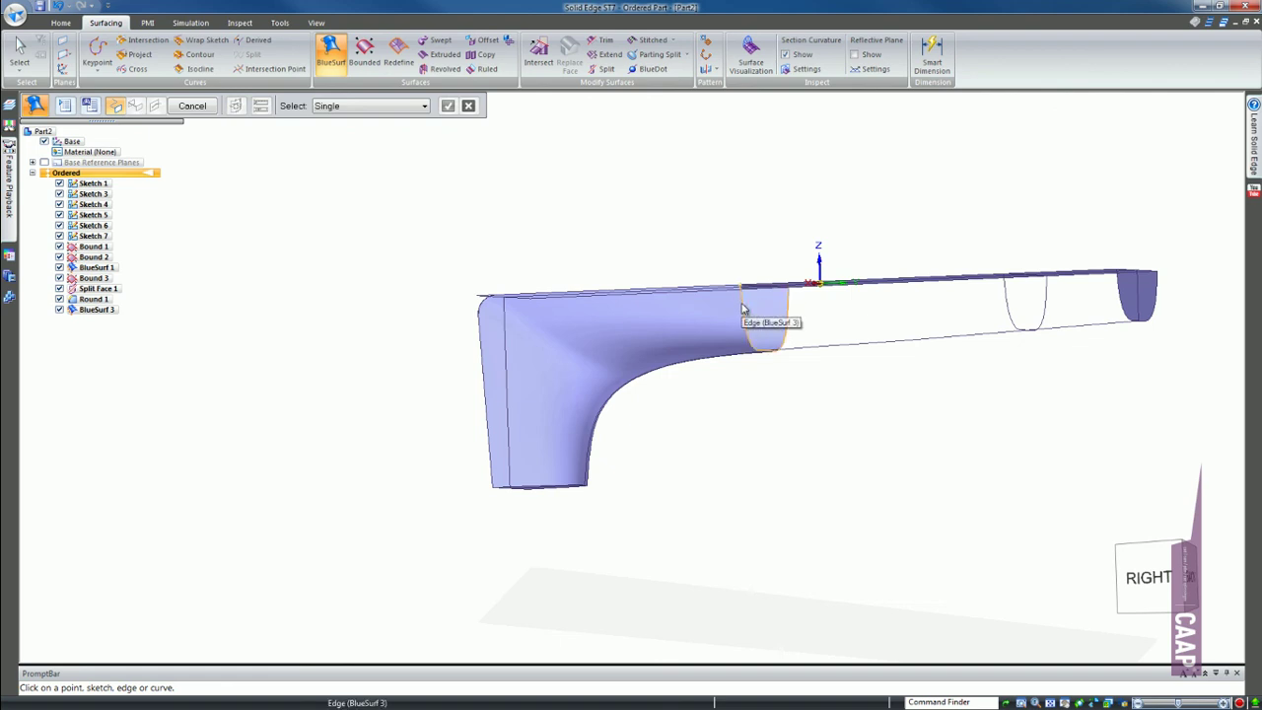
# Step: Pick BlueSurf 3's aft edge as the first section and accept it
pyautogui.click(744, 309)
pyautogui.rightClick(894, 422)
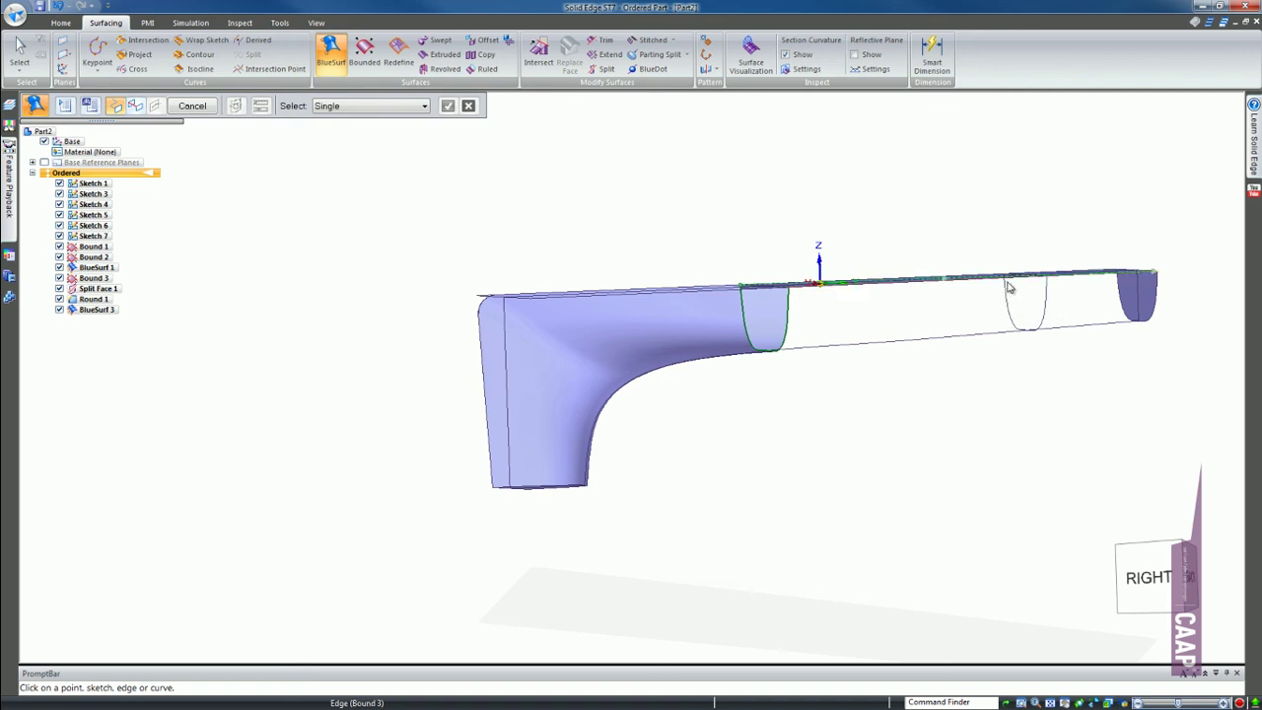
pyautogui.scroll(2, 1073, 364)
pyautogui.scroll(2, 1056, 369)
pyautogui.scroll(2, 932, 369)
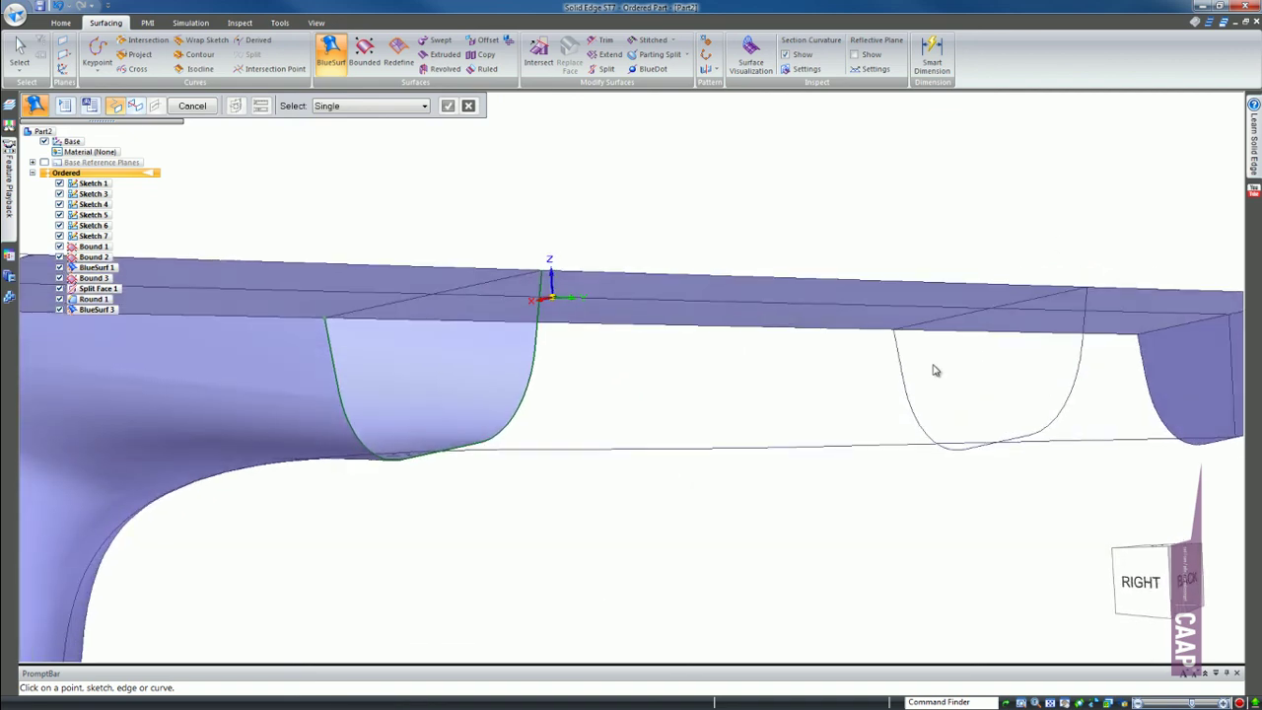
# Step: Chain the next section curves out to the far-right profile curve, previewing the surface
pyautogui.click(899, 352)
pyautogui.click(924, 426)
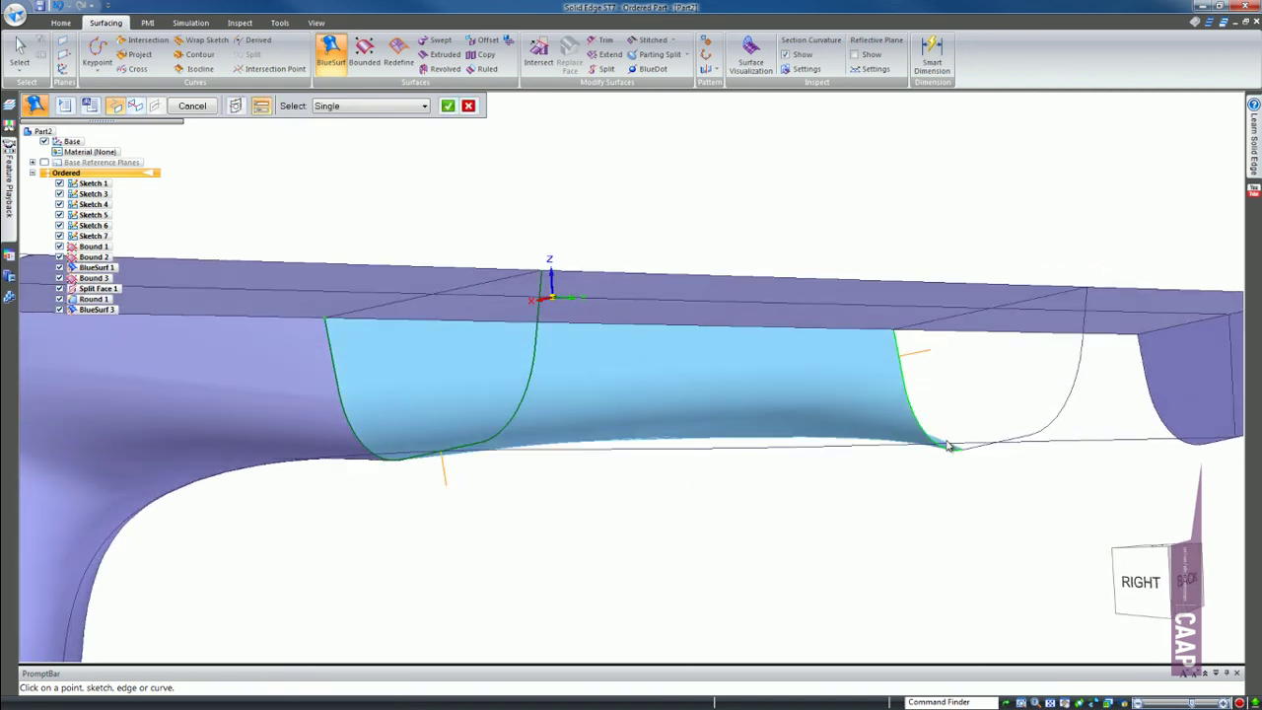
pyautogui.click(976, 449)
pyautogui.click(1060, 421)
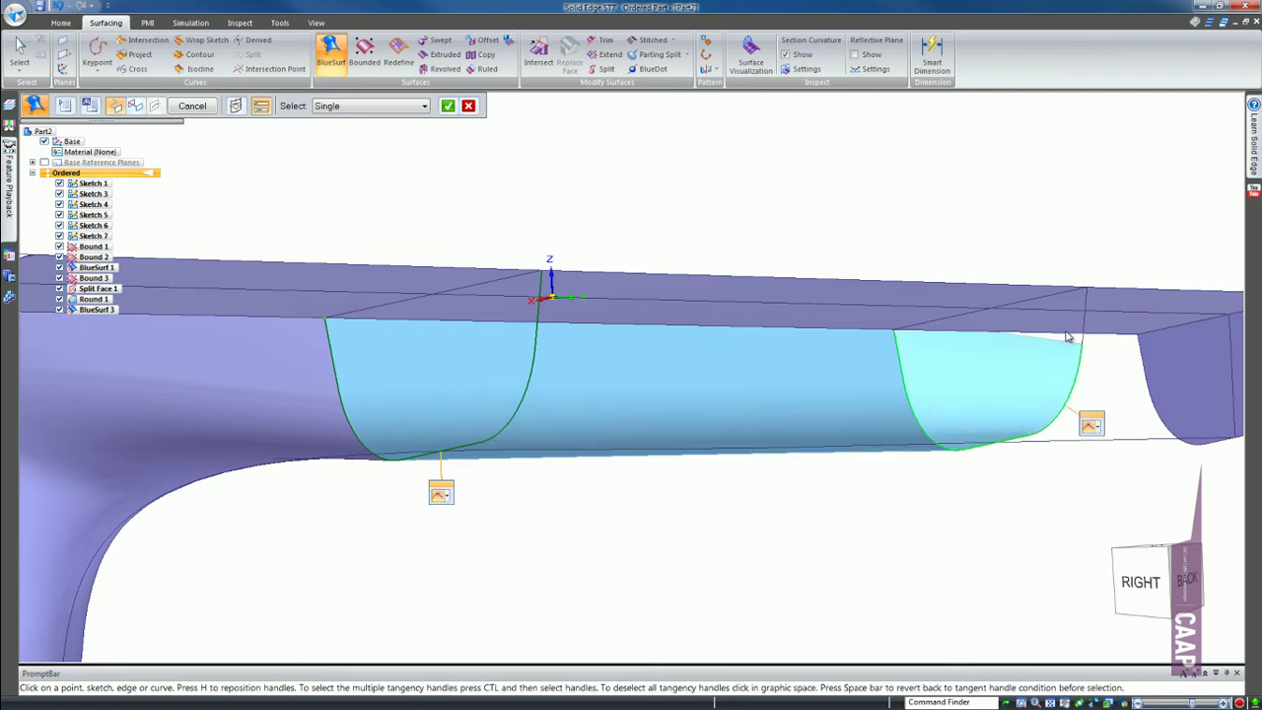
pyautogui.scroll(-2, 874, 352)
pyautogui.scroll(-2, 1113, 338)
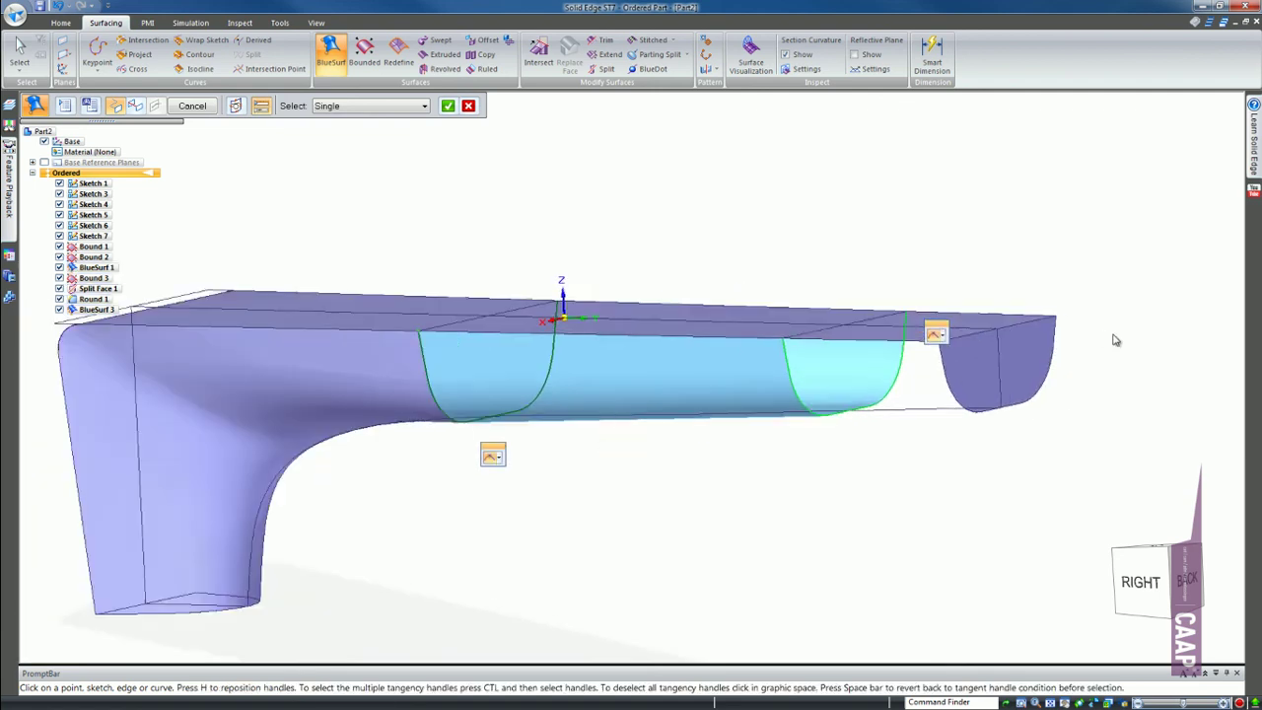
pyautogui.scroll(4, 862, 334)
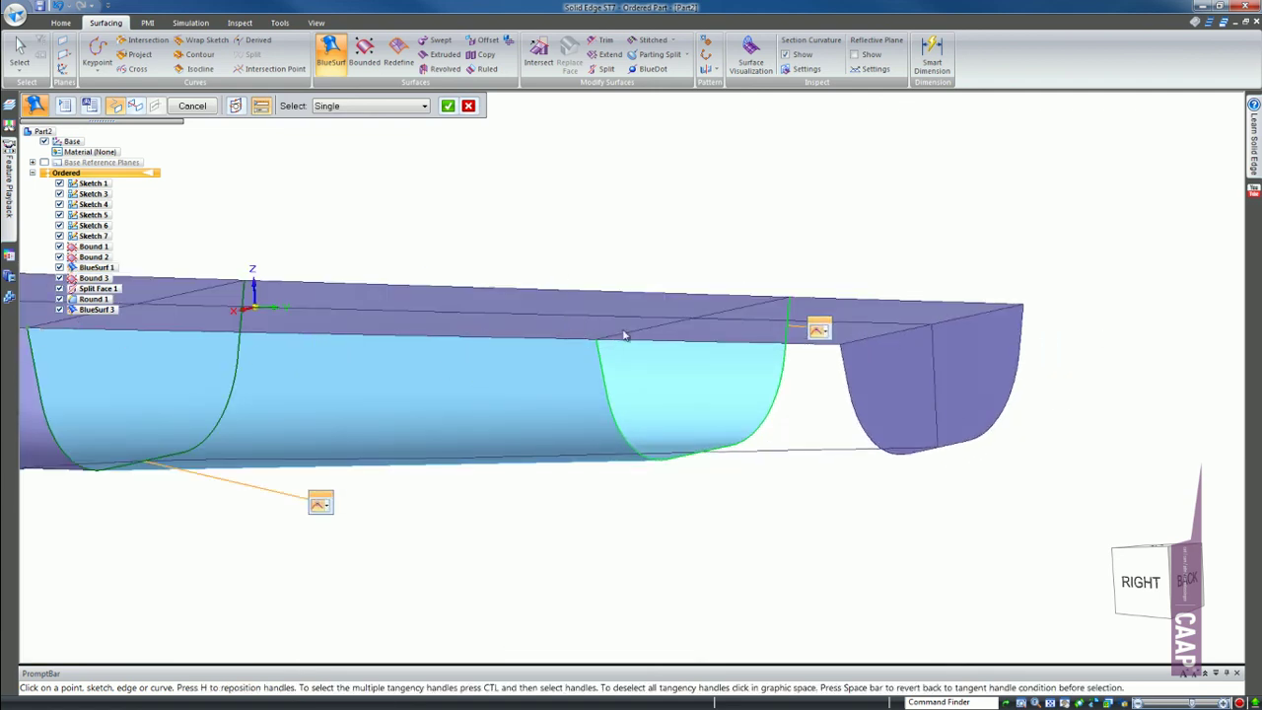
pyautogui.scroll(-2, 538, 365)
pyautogui.scroll(3, 582, 395)
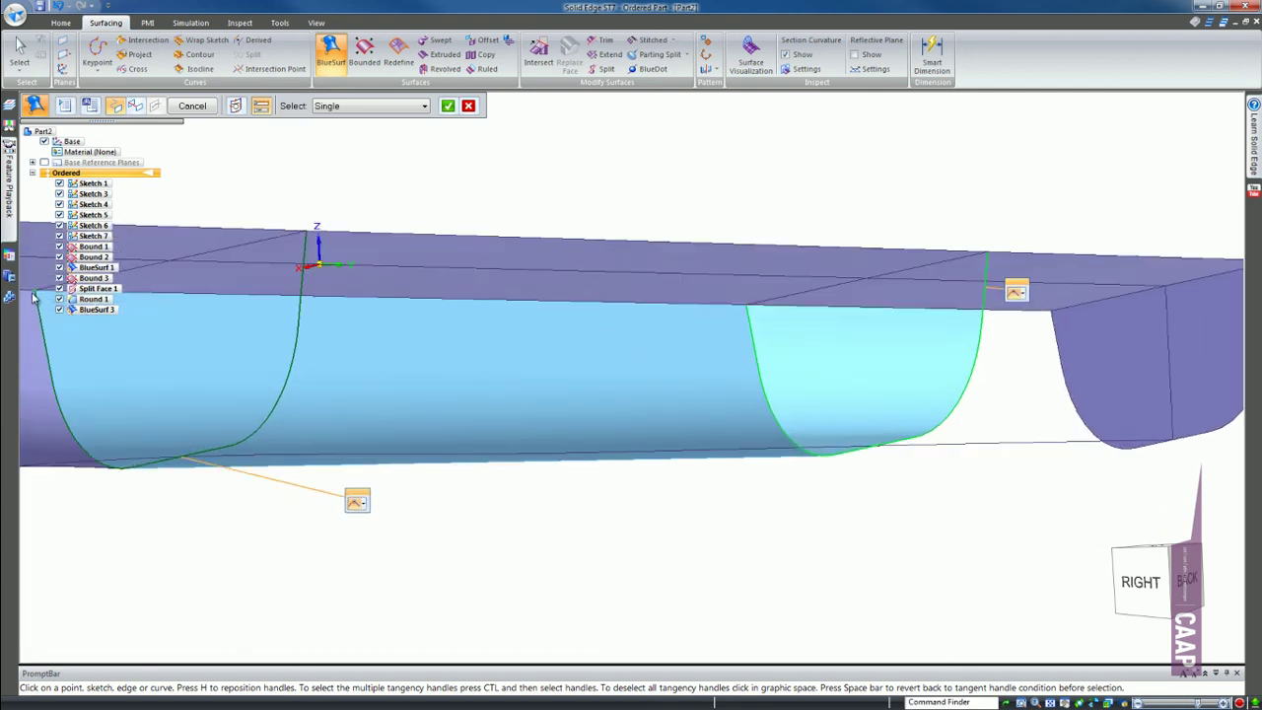
pyautogui.scroll(-1, 513, 385)
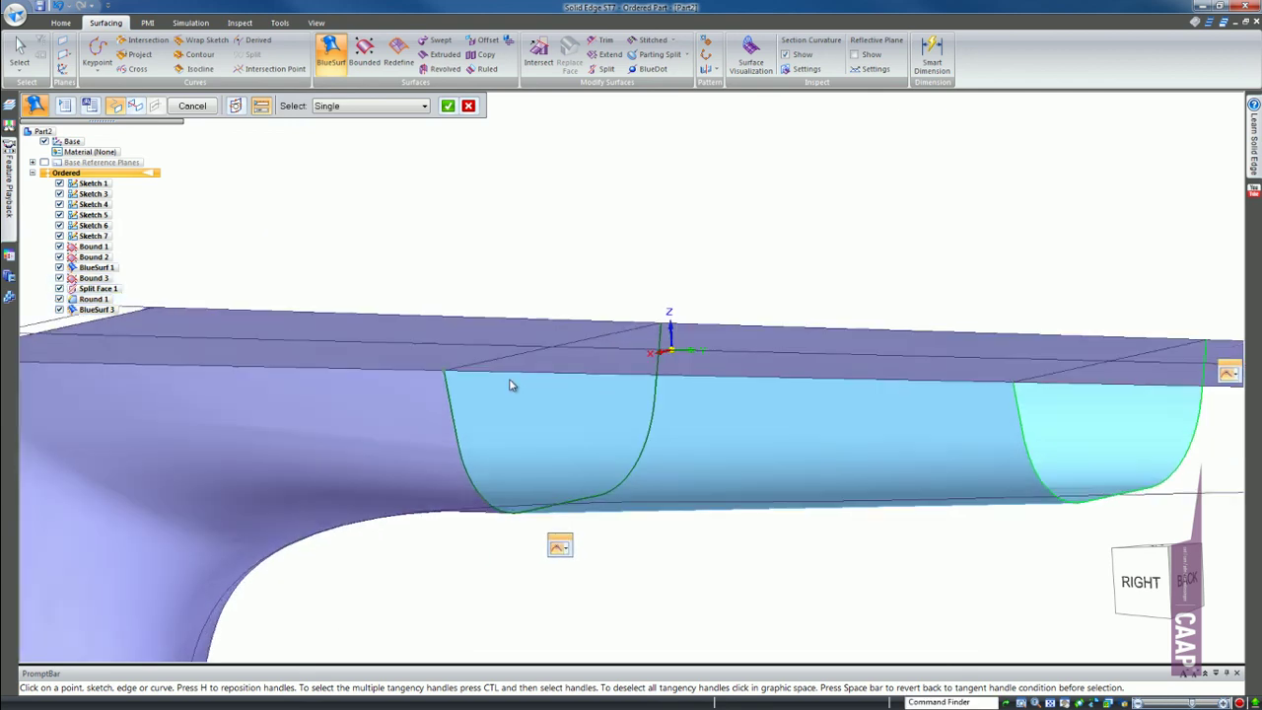
pyautogui.scroll(3, 521, 386)
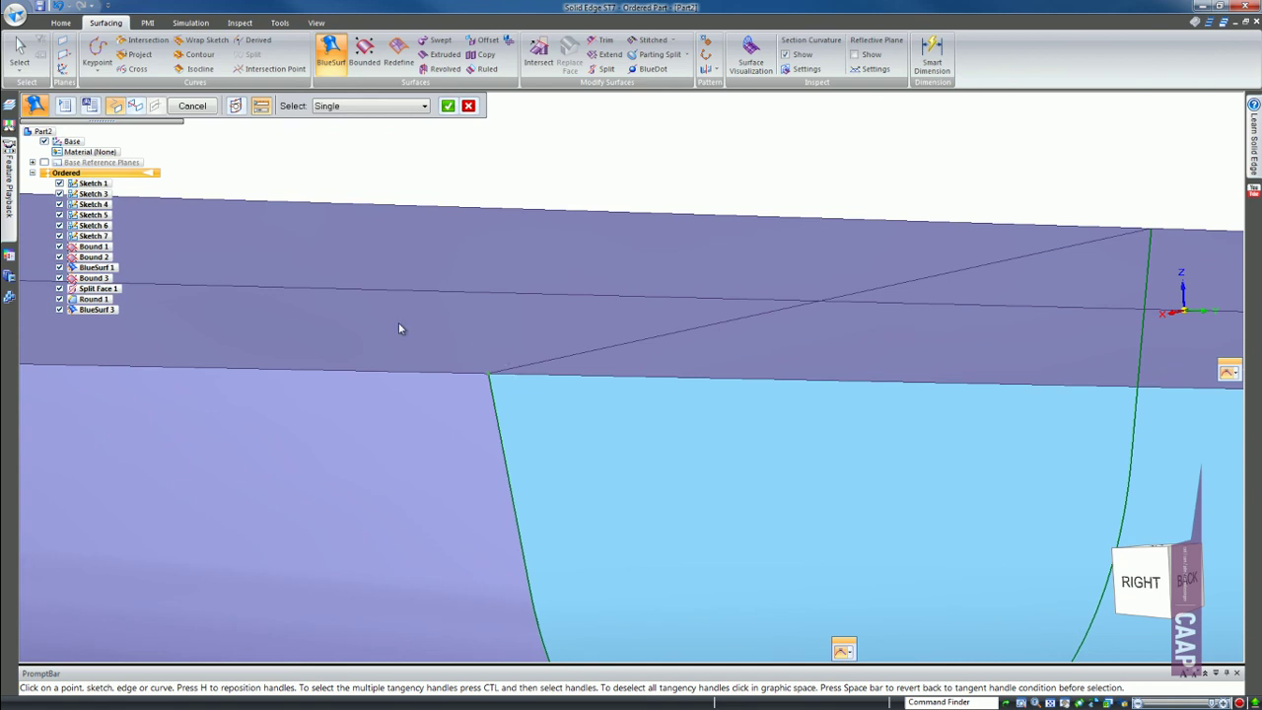
pyautogui.scroll(-3, 399, 329)
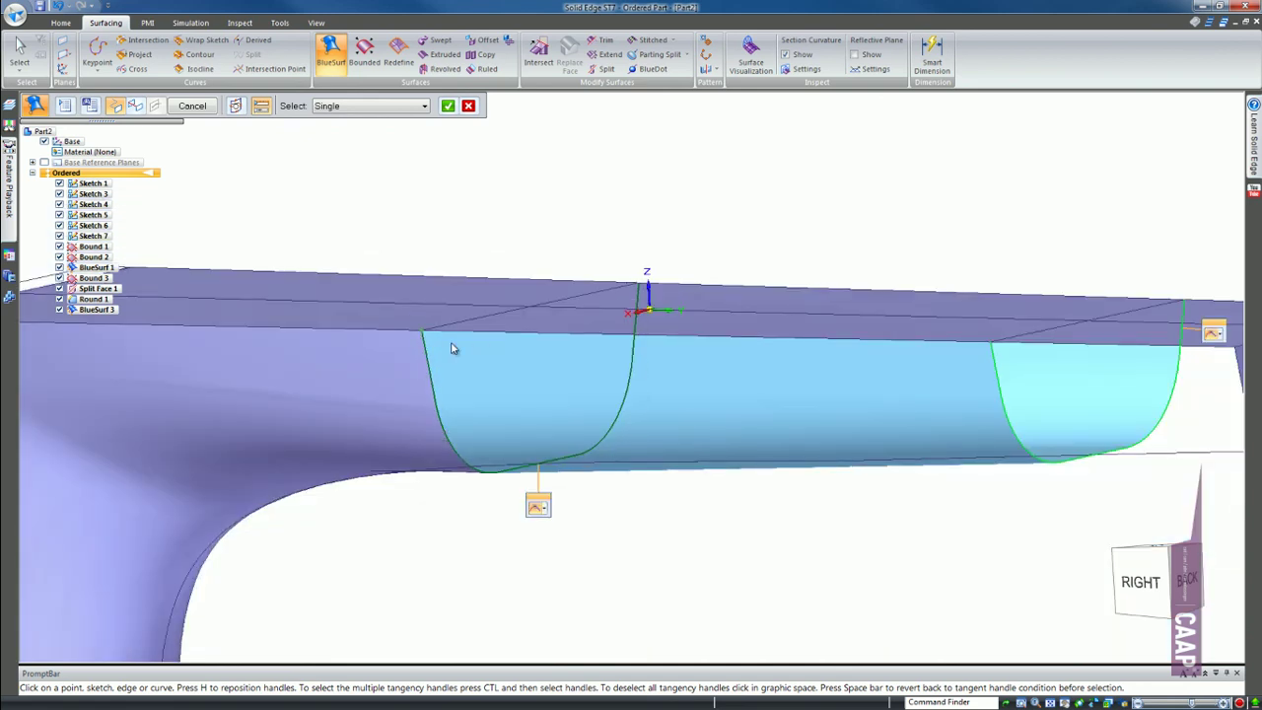
pyautogui.scroll(-3, 452, 348)
pyautogui.scroll(2, 621, 345)
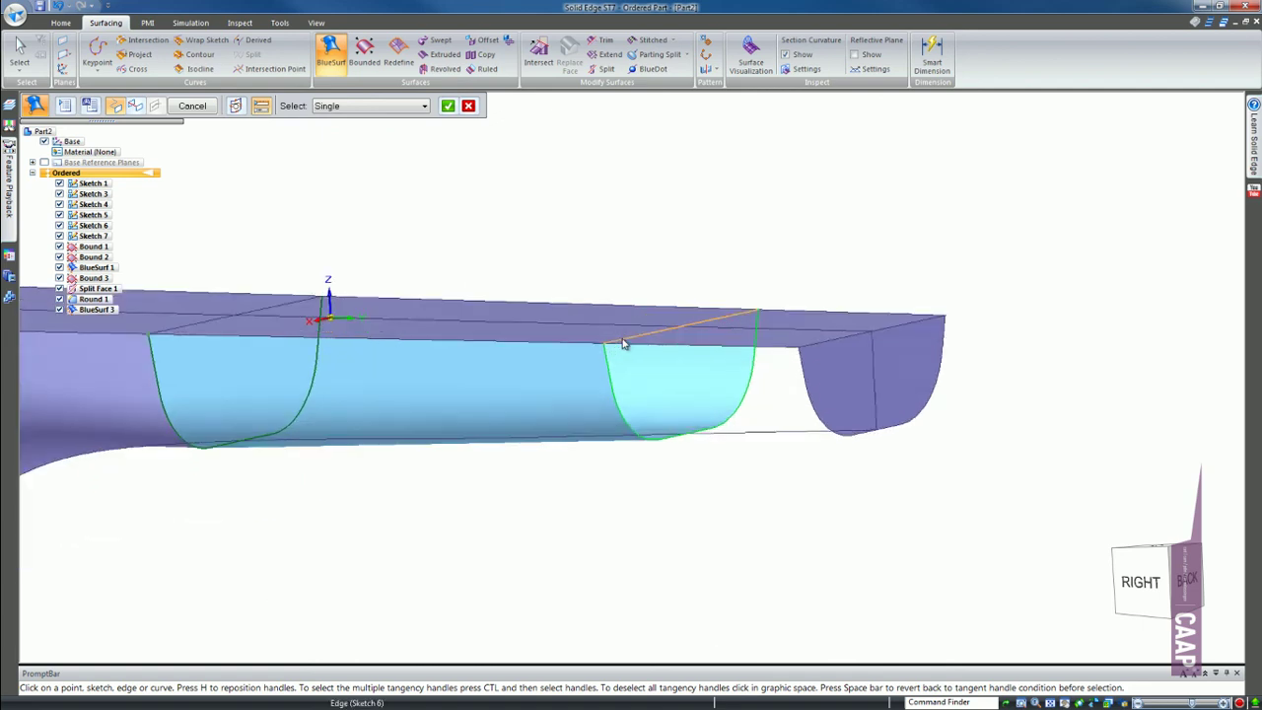
pyautogui.scroll(1, 625, 345)
pyautogui.scroll(2, 841, 300)
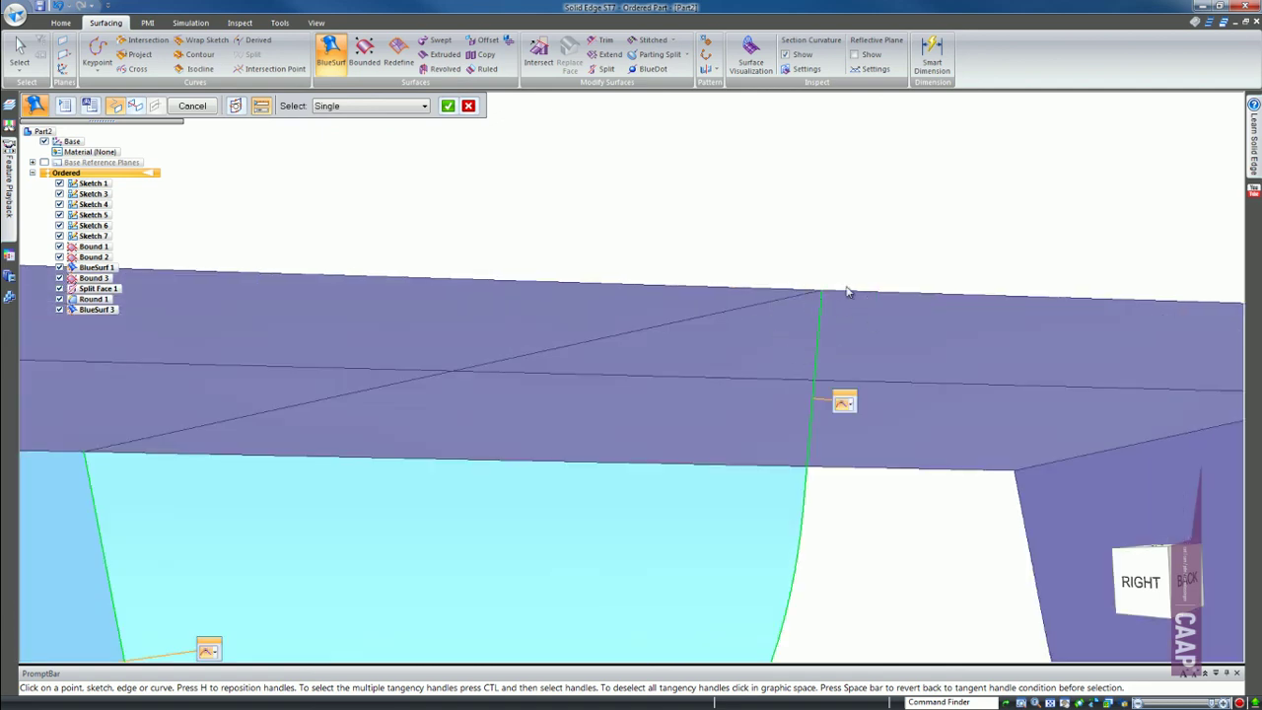
pyautogui.scroll(-2, 838, 301)
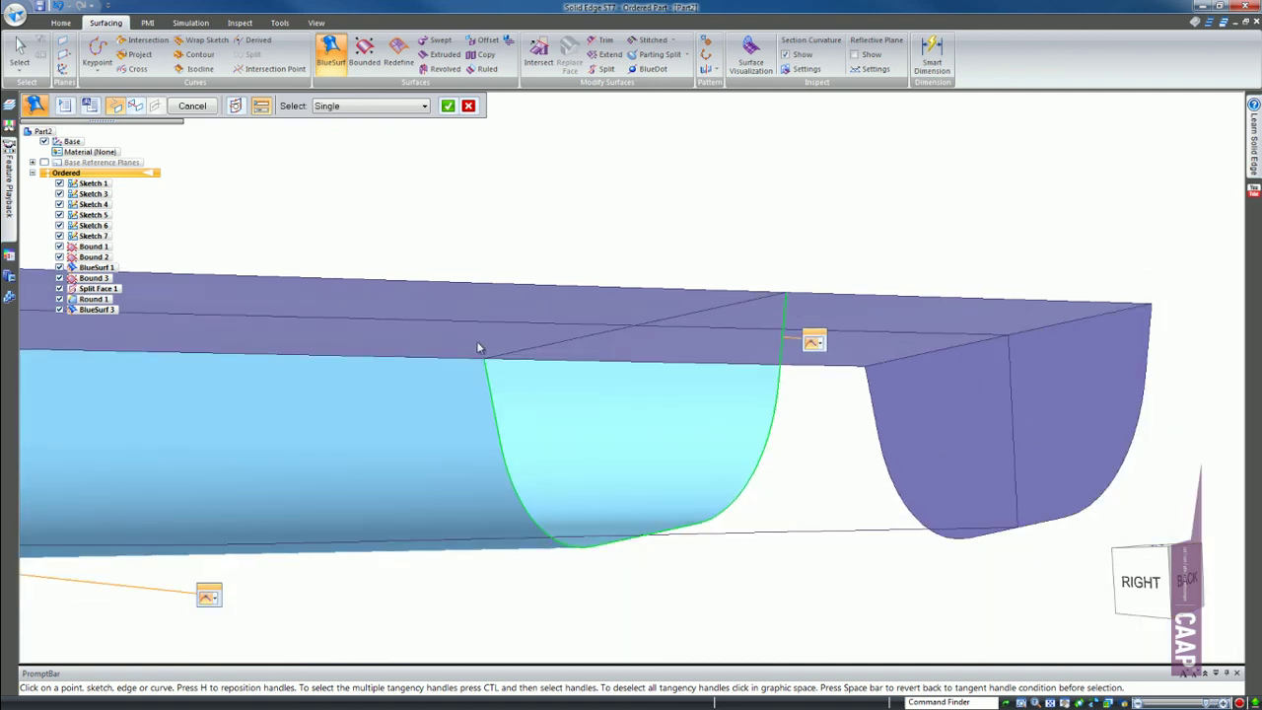
pyautogui.scroll(-2, 795, 331)
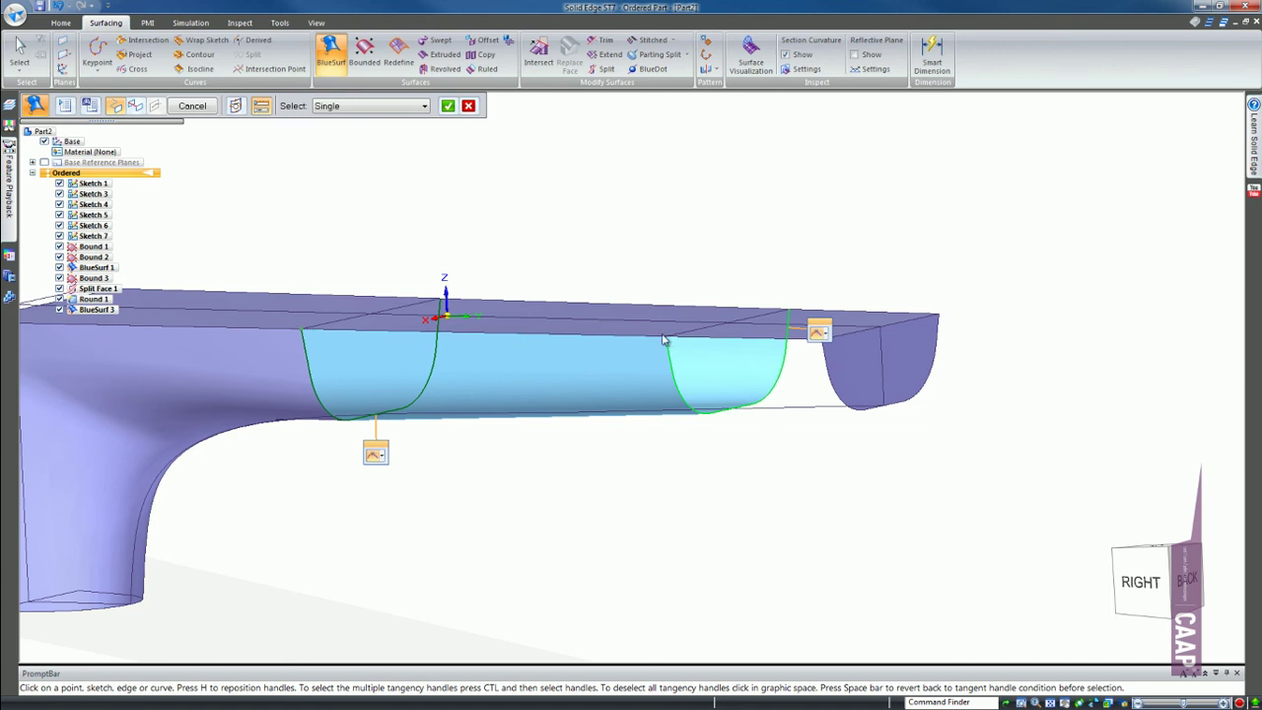
pyautogui.scroll(2, 972, 332)
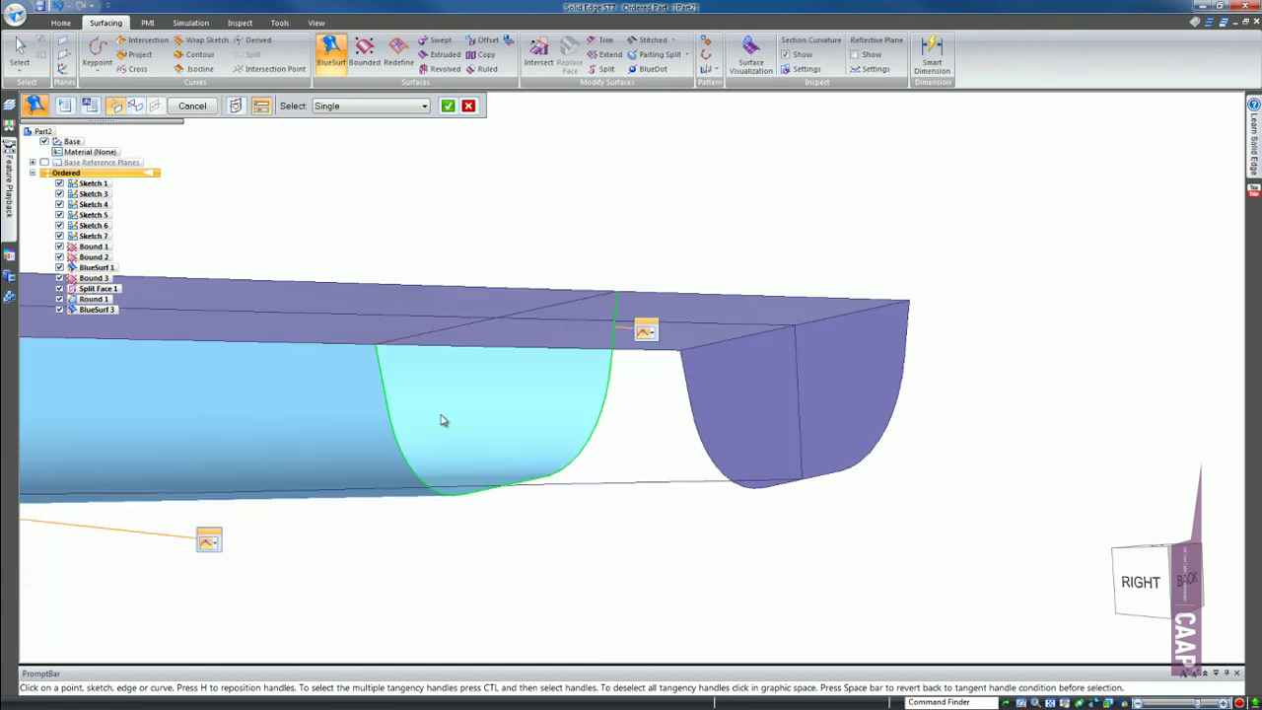
# Step: Chain Bound 2's curved edges as the closing section and create BlueSurf 4
pyautogui.click(684, 361)
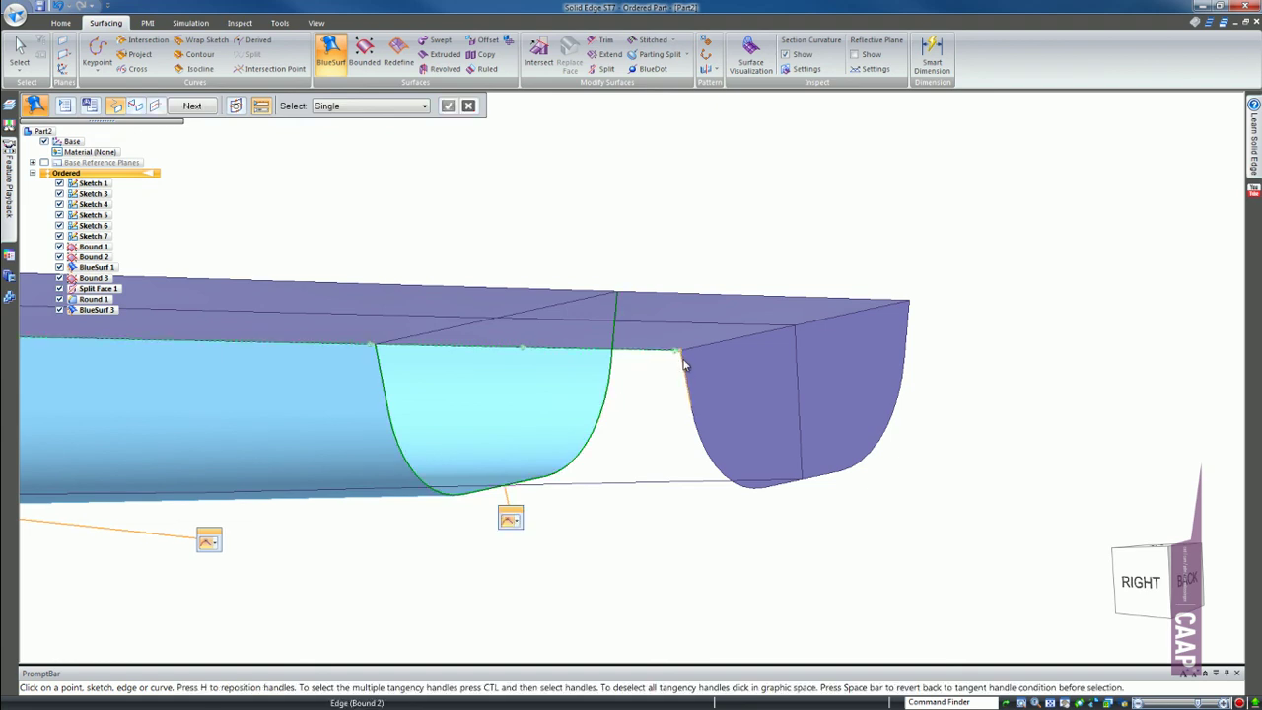
pyautogui.click(706, 452)
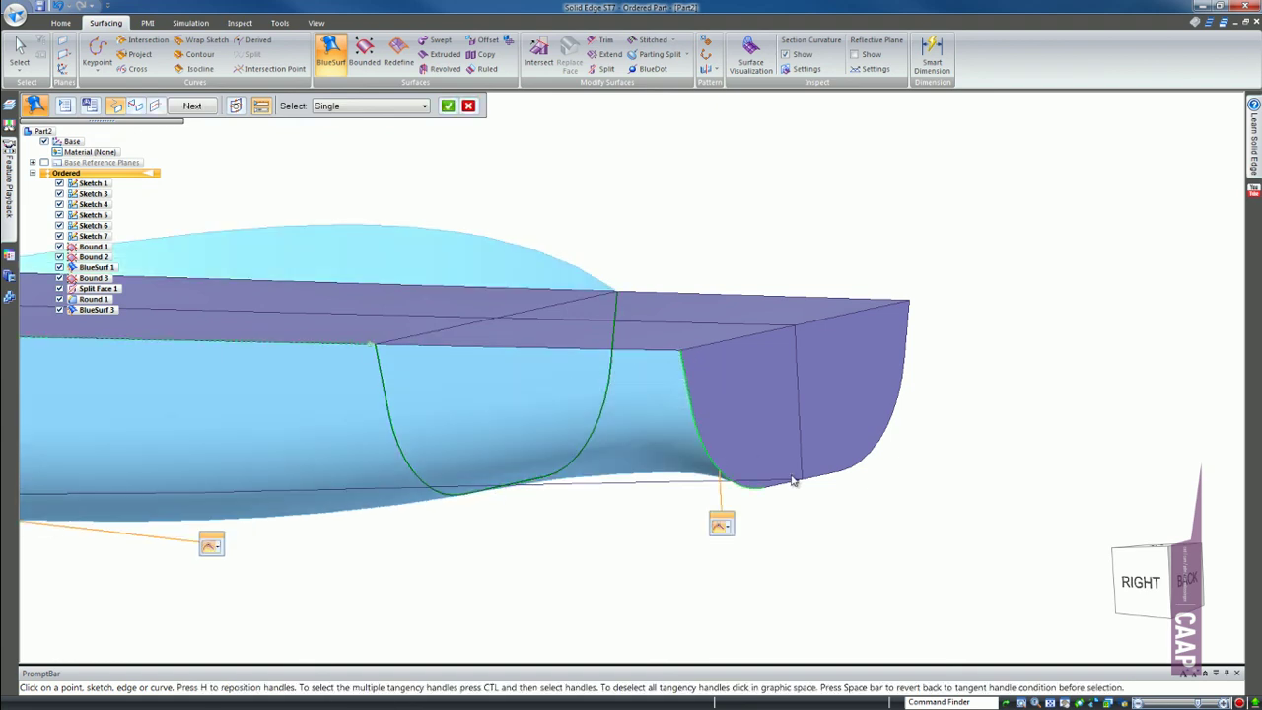
pyautogui.click(794, 488)
pyautogui.click(864, 463)
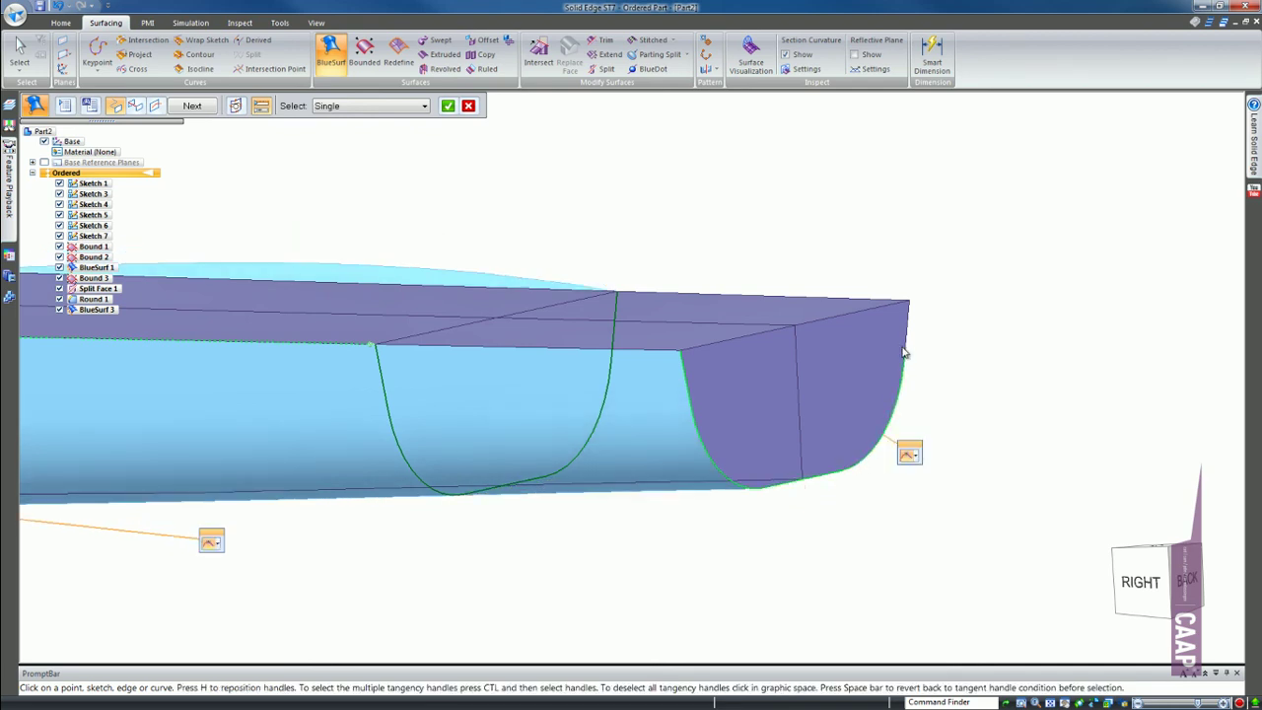
pyautogui.moveTo(657, 375); pyautogui.dragTo(508, 351, button='middle')
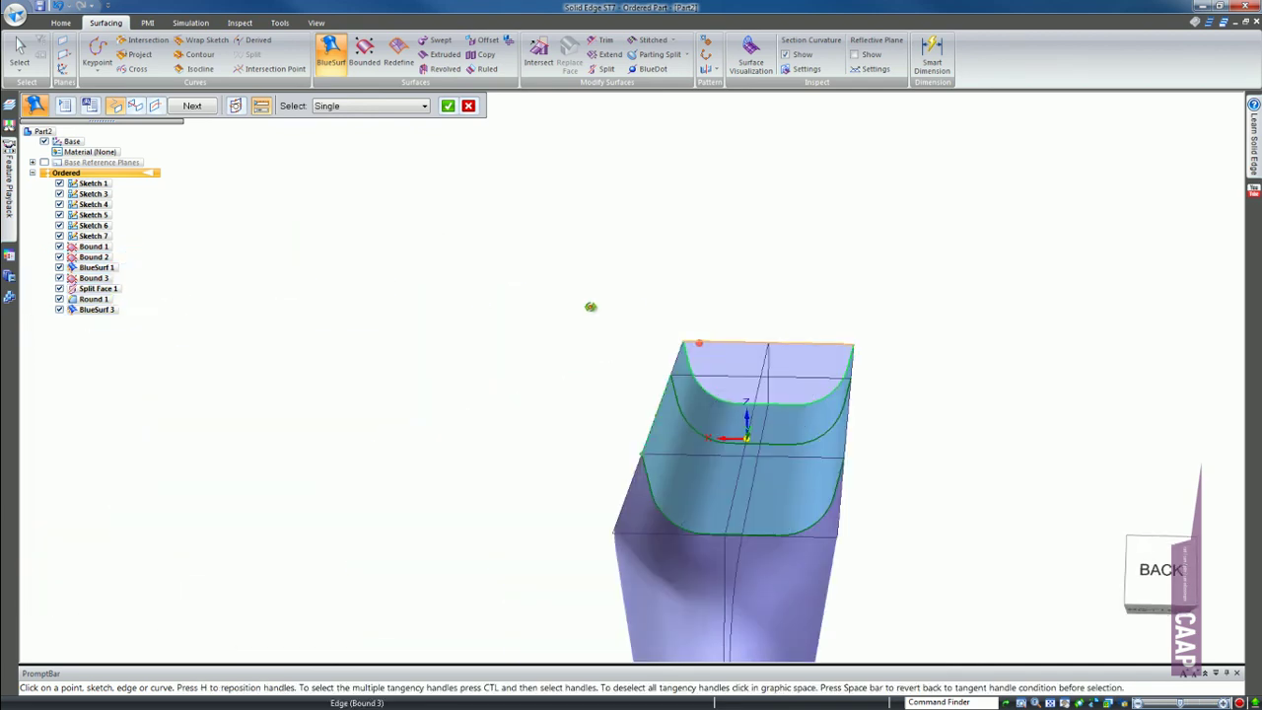
pyautogui.rightClick(470, 441)
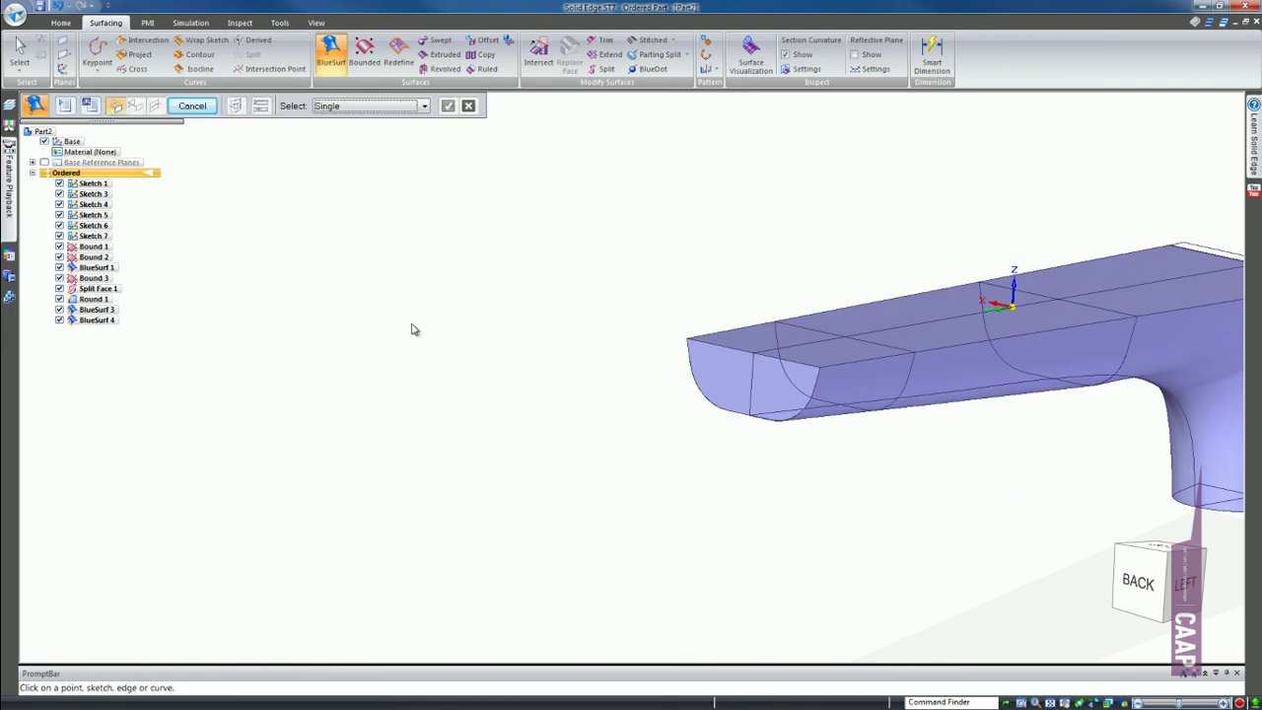
# Step: Orbit around to inspect the enclosed hull shell, then exit the BlueSurf command
pyautogui.scroll(-5, 387, 275)
pyautogui.scroll(3, 631, 315)
pyautogui.moveTo(455, 351); pyautogui.dragTo(854, 280, button='middle')
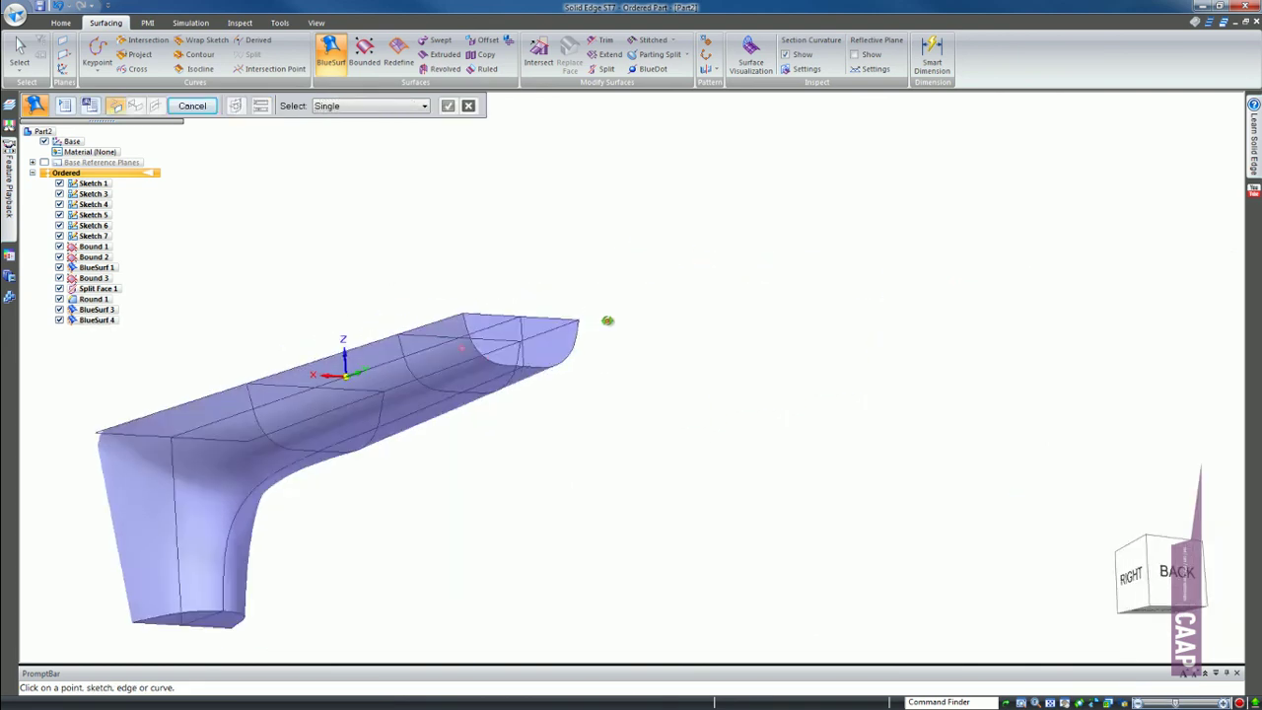
pyautogui.scroll(3, 490, 271)
pyautogui.moveTo(485, 336)
pyautogui.mouseDown(button='middle')
pyautogui.moveTo(628, 254)
pyautogui.moveTo(707, 164)
pyautogui.moveTo(785, 361)
pyautogui.mouseUp(button='middle')
pyautogui.scroll(-3, 786, 361)
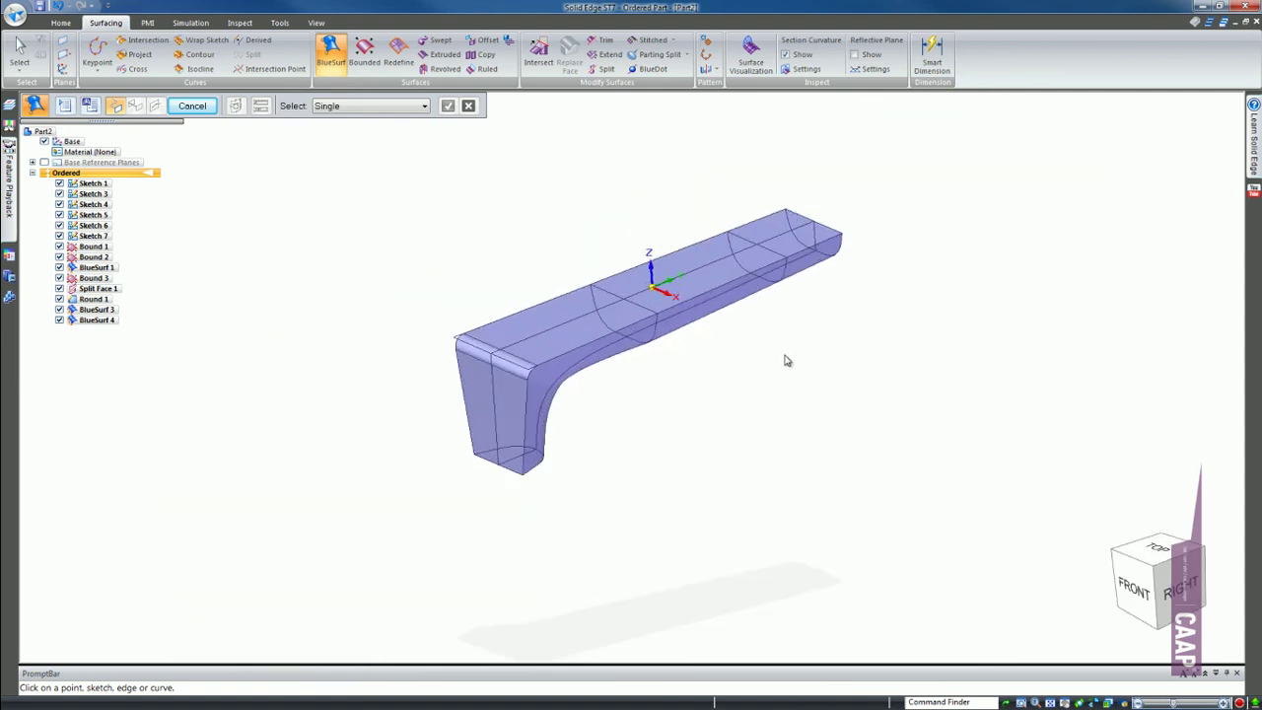
pyautogui.click(192, 106)
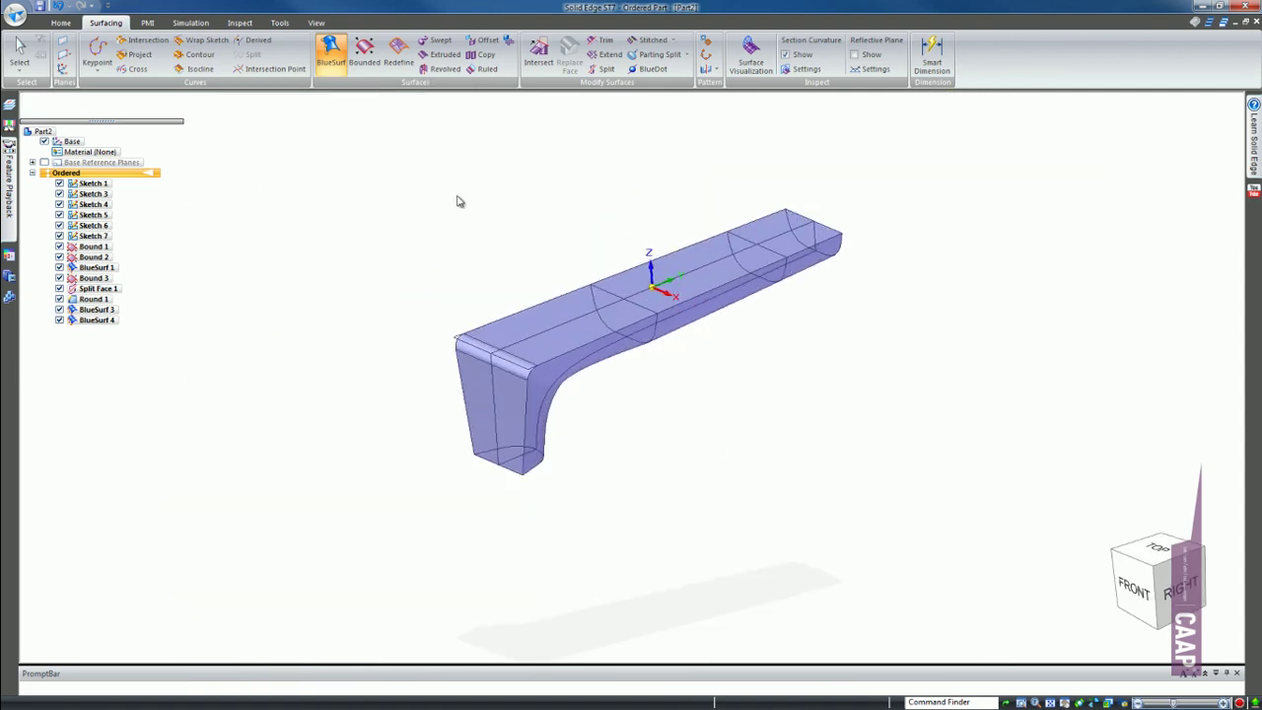
# Step: Stitch all box-selected hull surfaces into Stitch 1 and make it the base feature
pyautogui.click(646, 44)
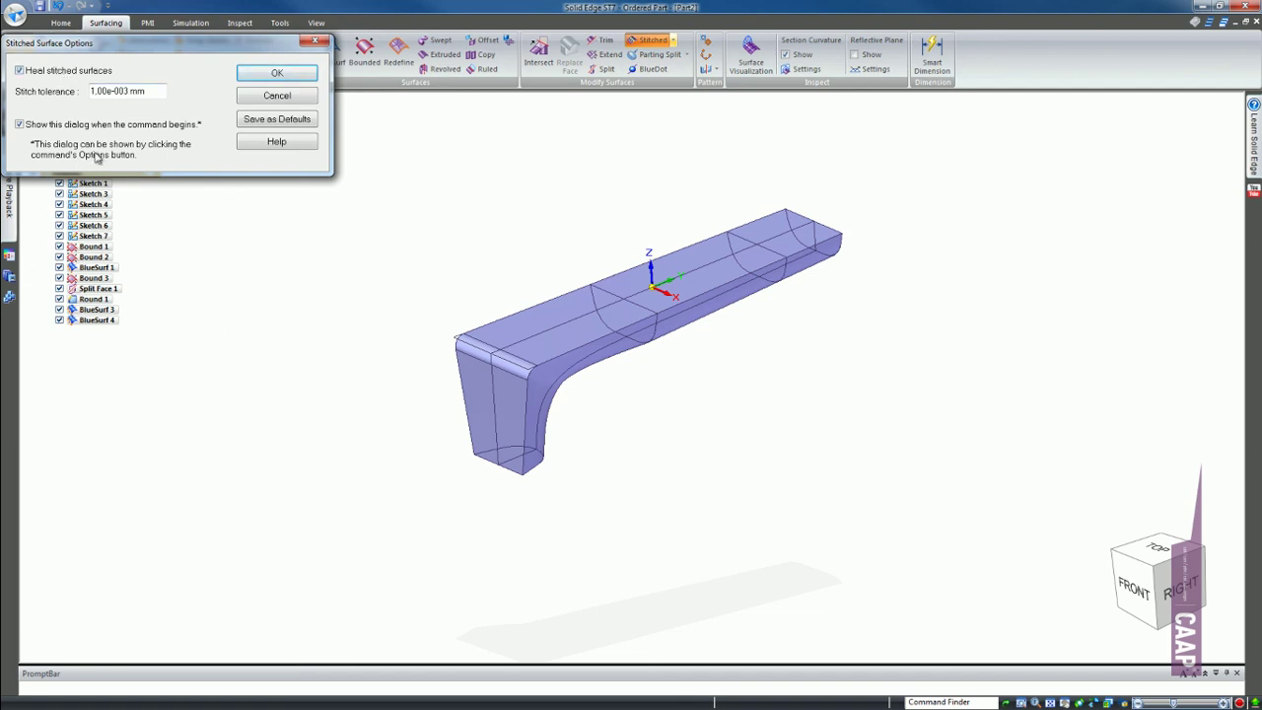
pyautogui.click(276, 74)
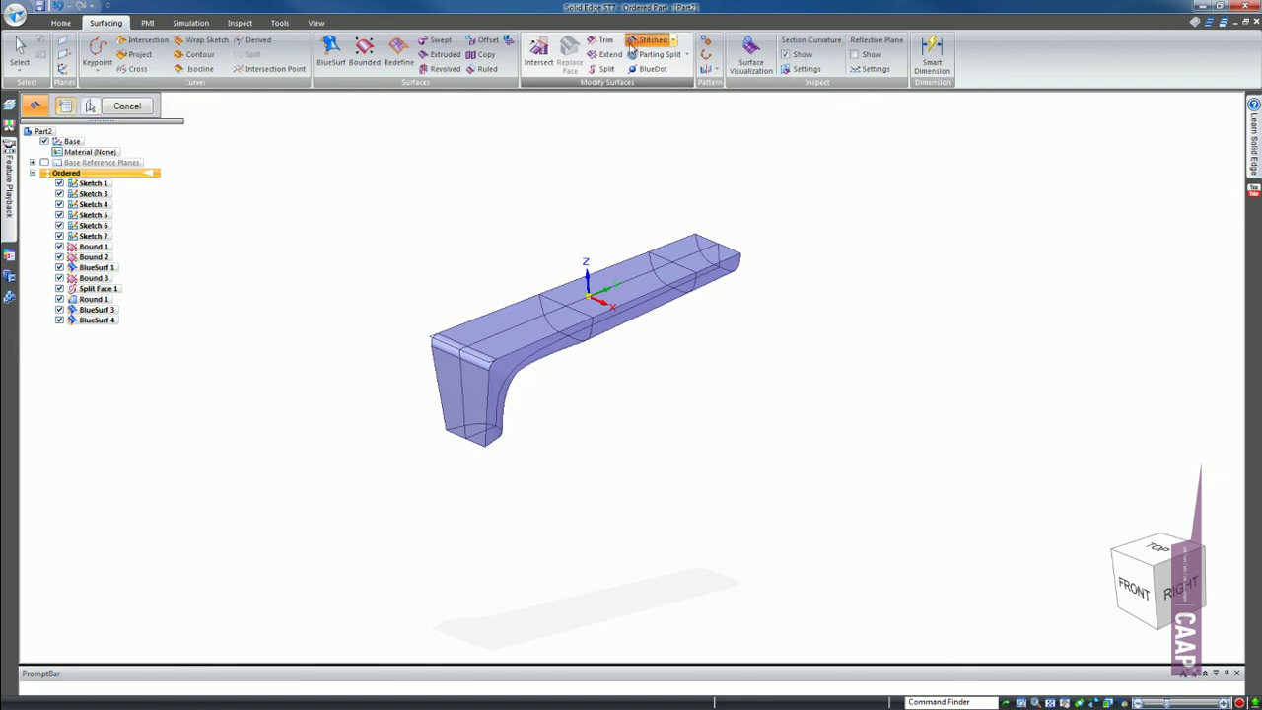
pyautogui.click(64, 105)
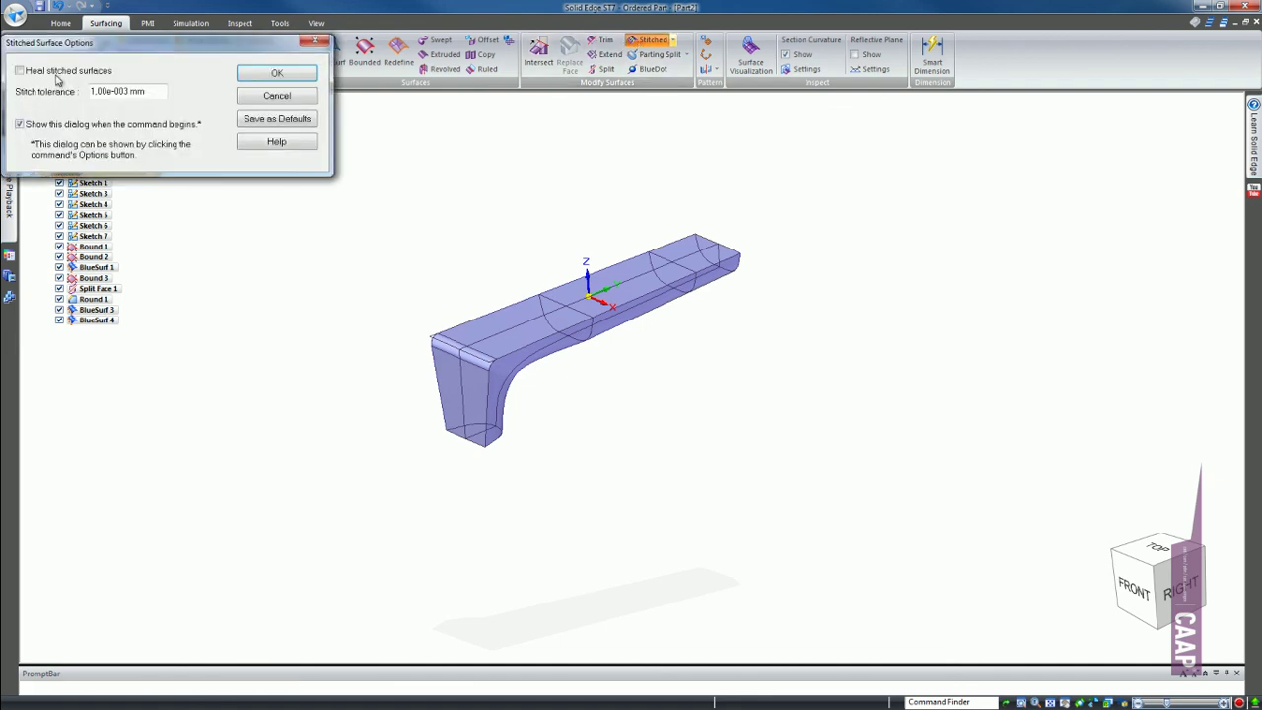
pyautogui.click(277, 74)
pyautogui.moveTo(371, 217); pyautogui.dragTo(856, 570)
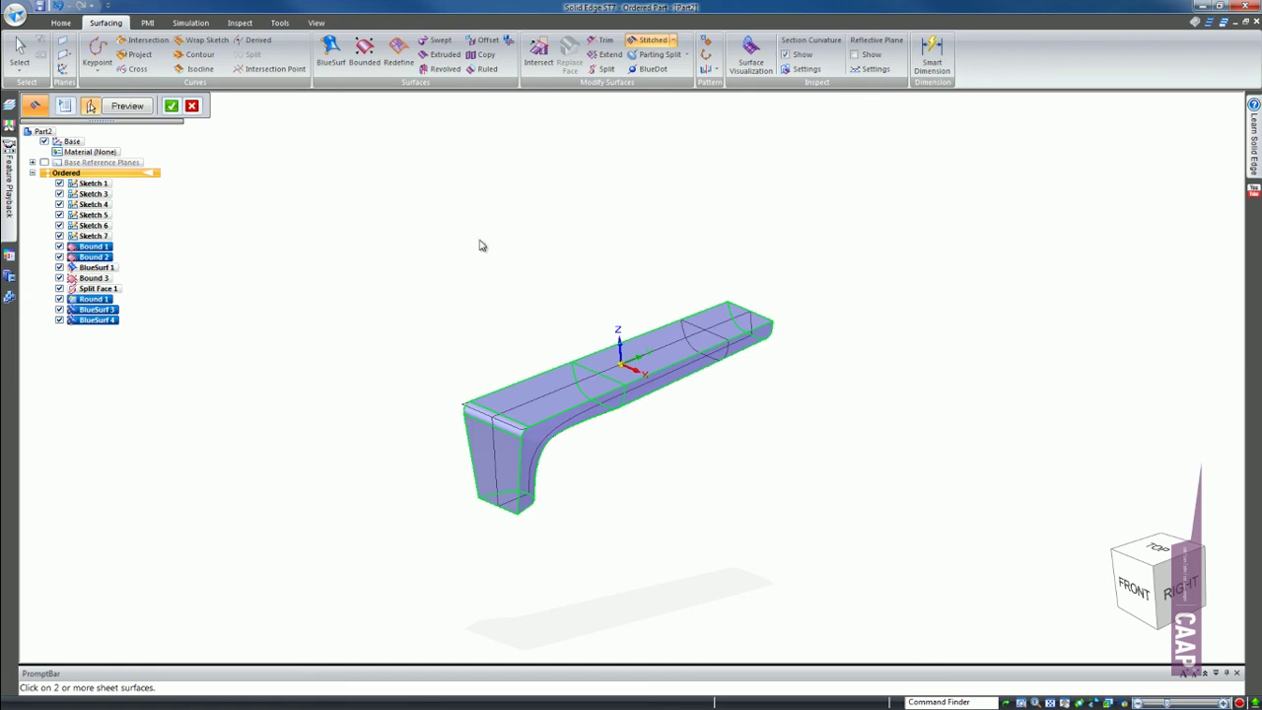
pyautogui.click(171, 106)
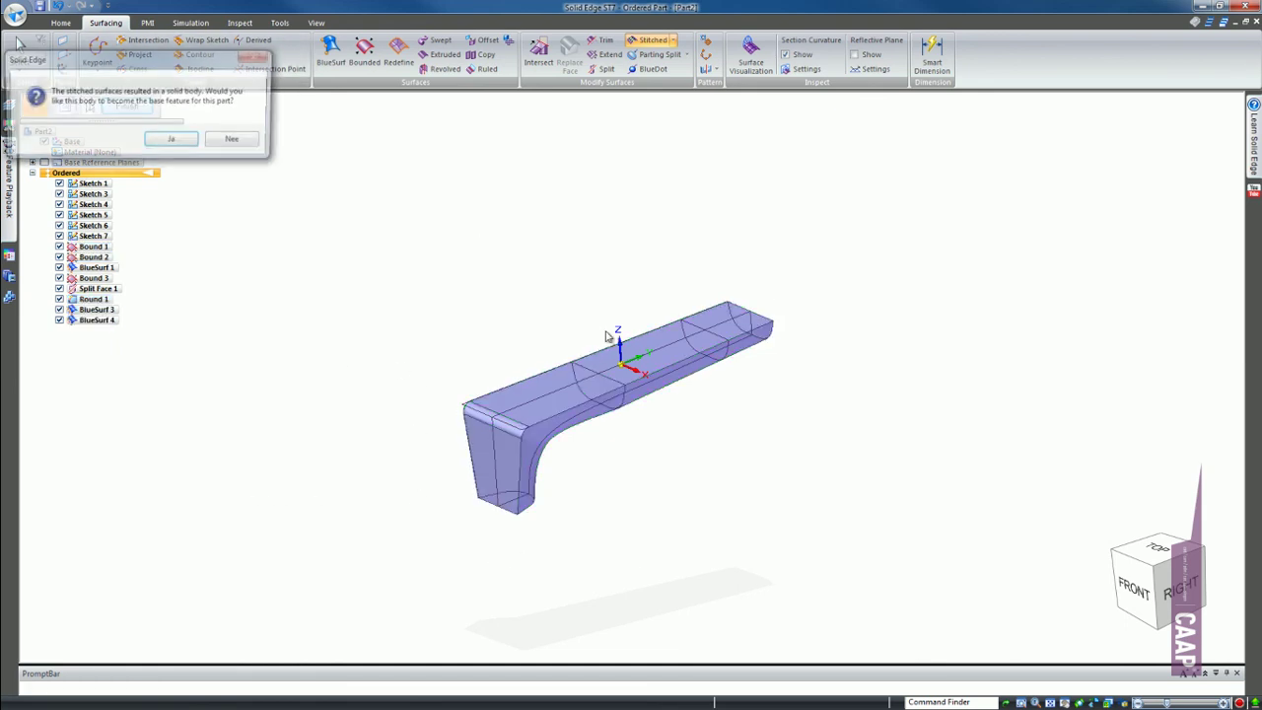
pyautogui.click(174, 141)
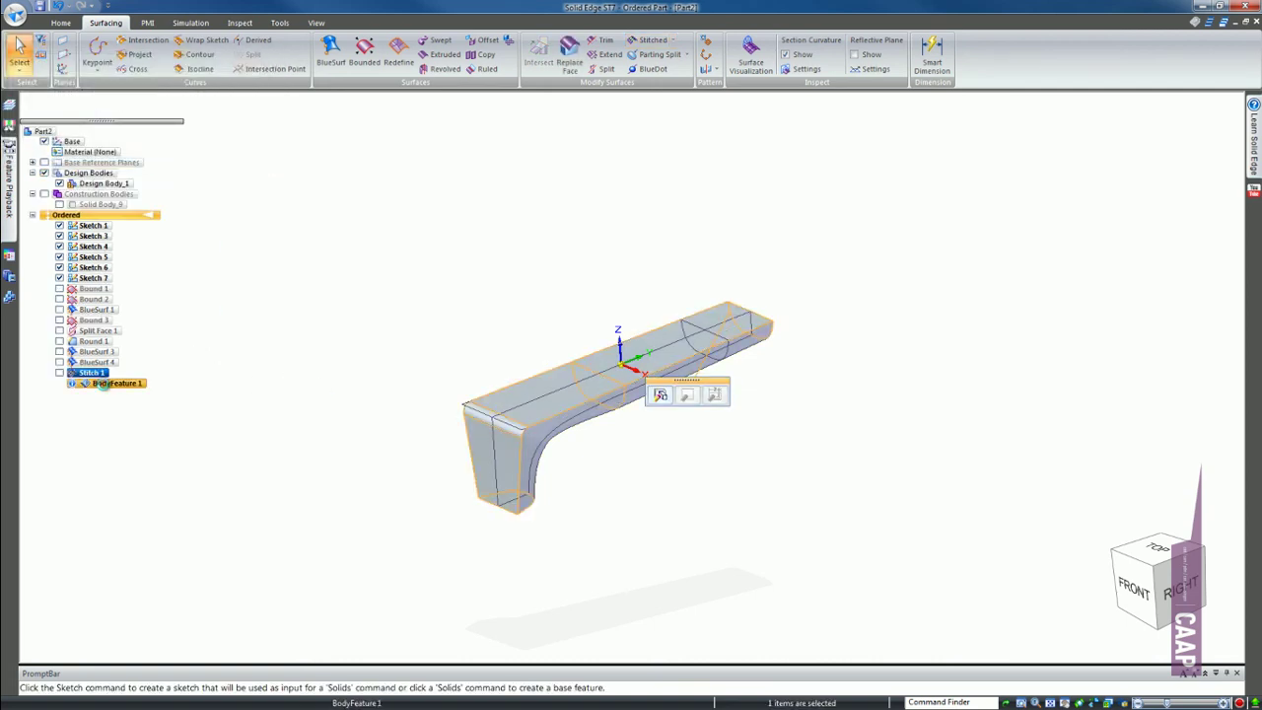
pyautogui.click(105, 383)
pyautogui.moveTo(394, 406)
pyautogui.mouseDown(button='middle')
pyautogui.moveTo(376, 404)
pyautogui.moveTo(586, 315)
pyautogui.moveTo(575, 203)
pyautogui.moveTo(600, 381)
pyautogui.moveTo(191, 361)
pyautogui.mouseUp(button='middle')
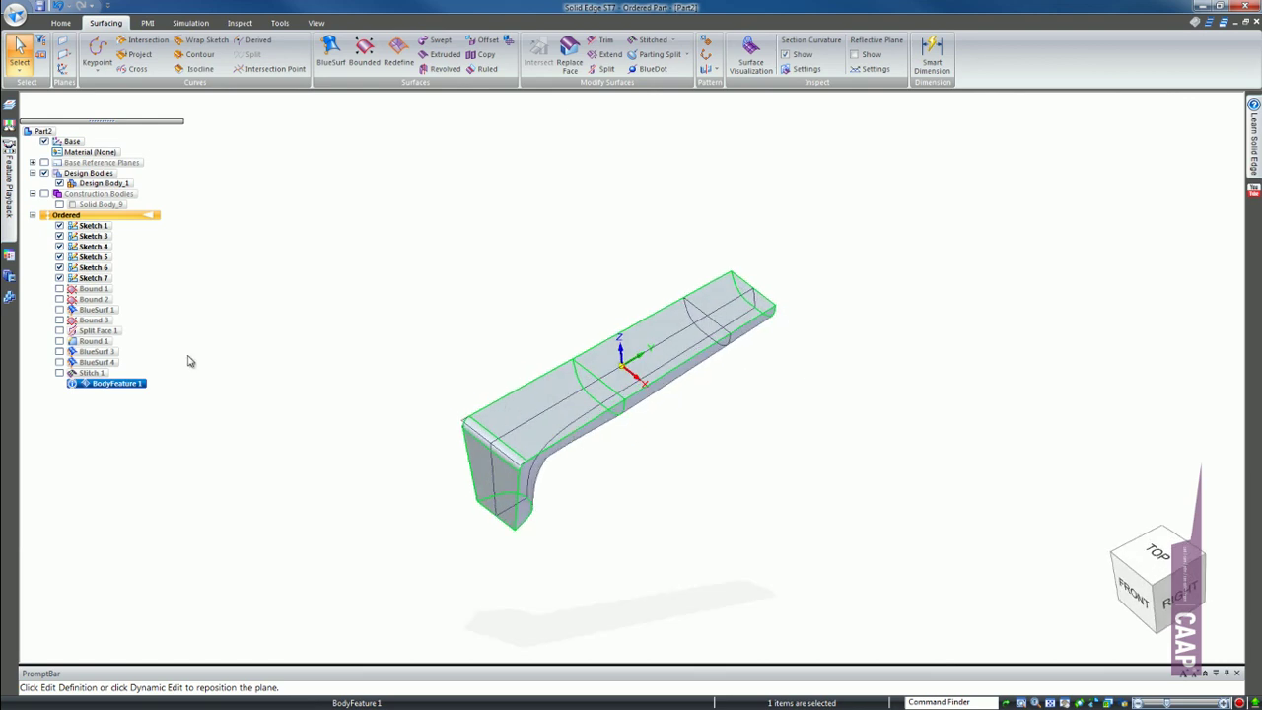
pyautogui.click(43, 172)
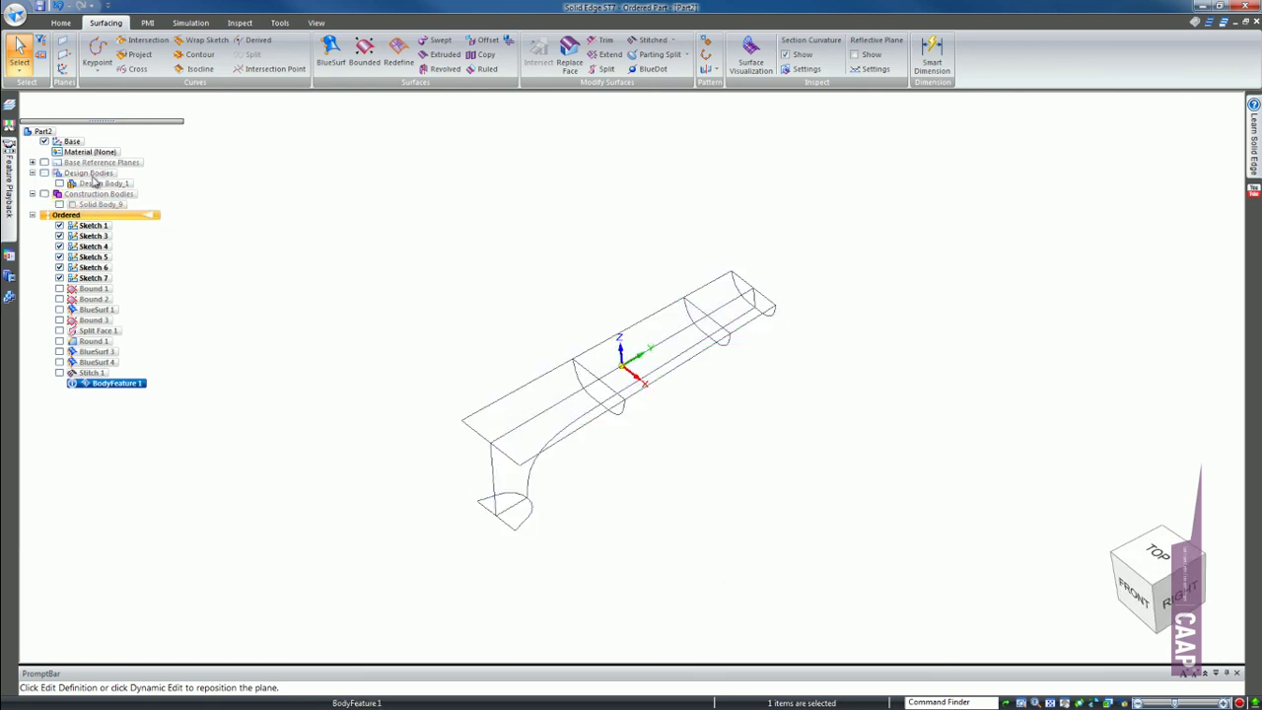
pyautogui.click(44, 173)
pyautogui.scroll(5, 386, 457)
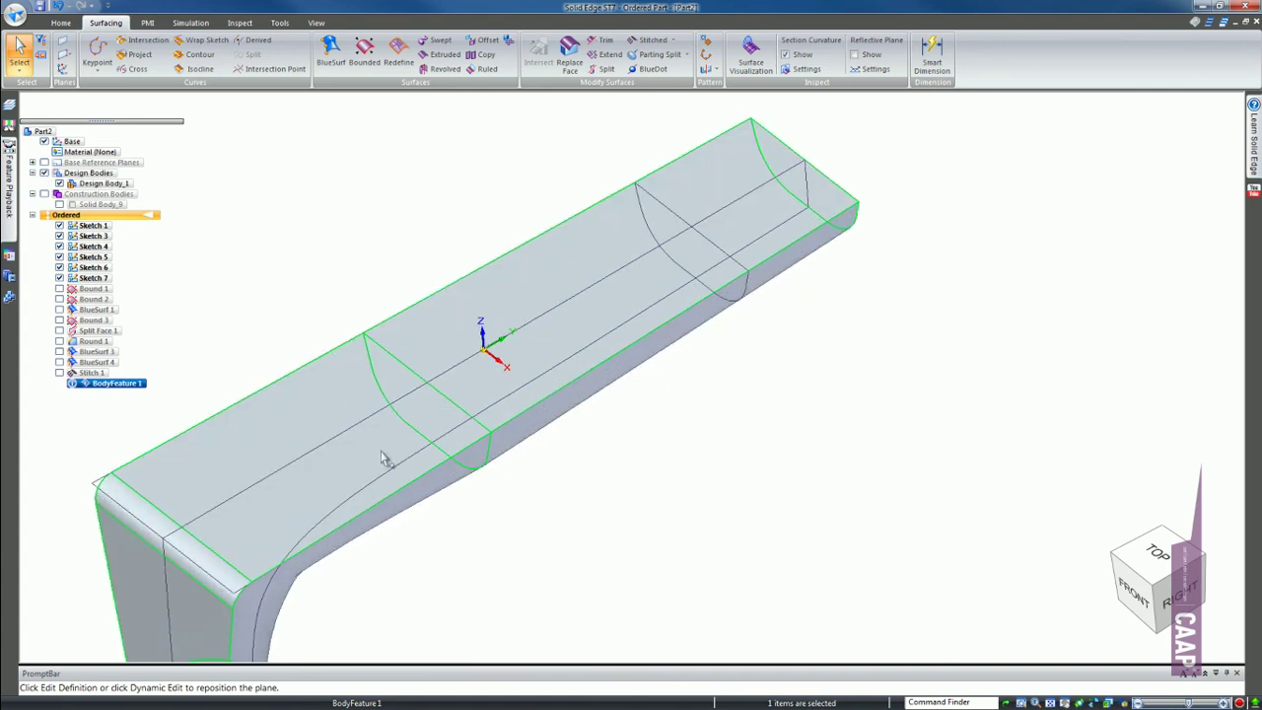
pyautogui.scroll(-2, 381, 443)
pyautogui.scroll(3, 451, 427)
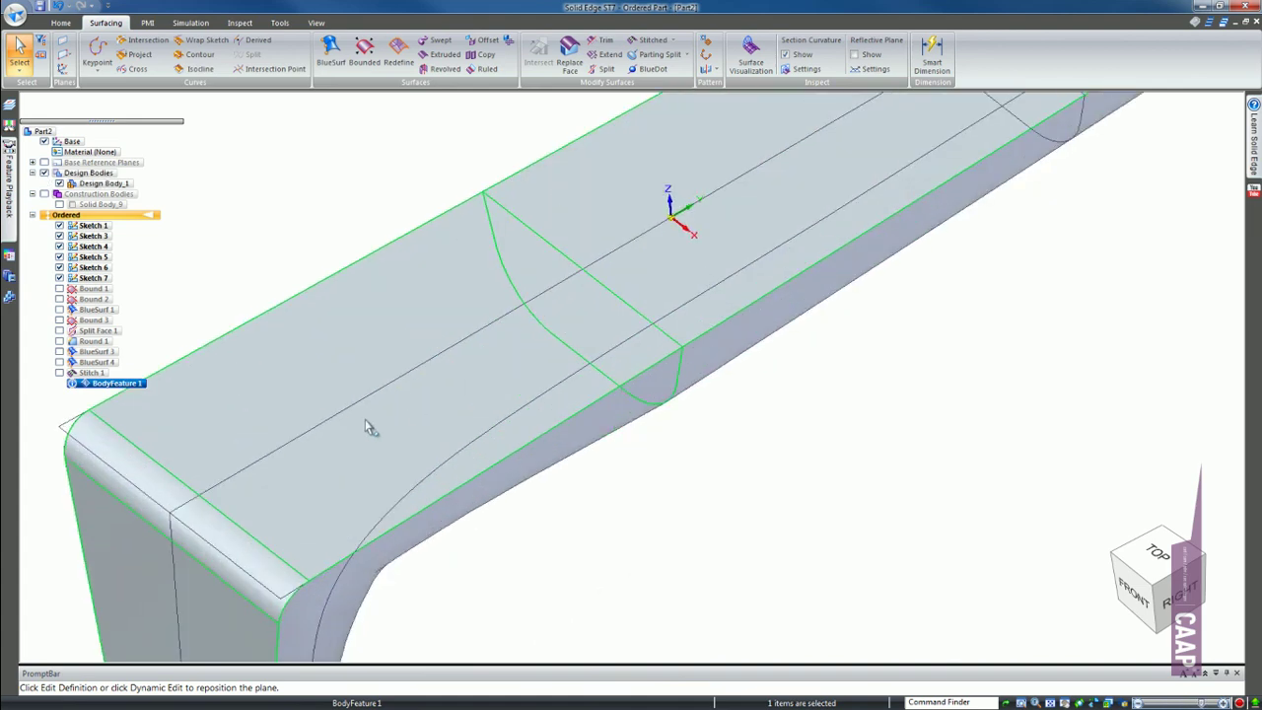
pyautogui.scroll(-3, 365, 424)
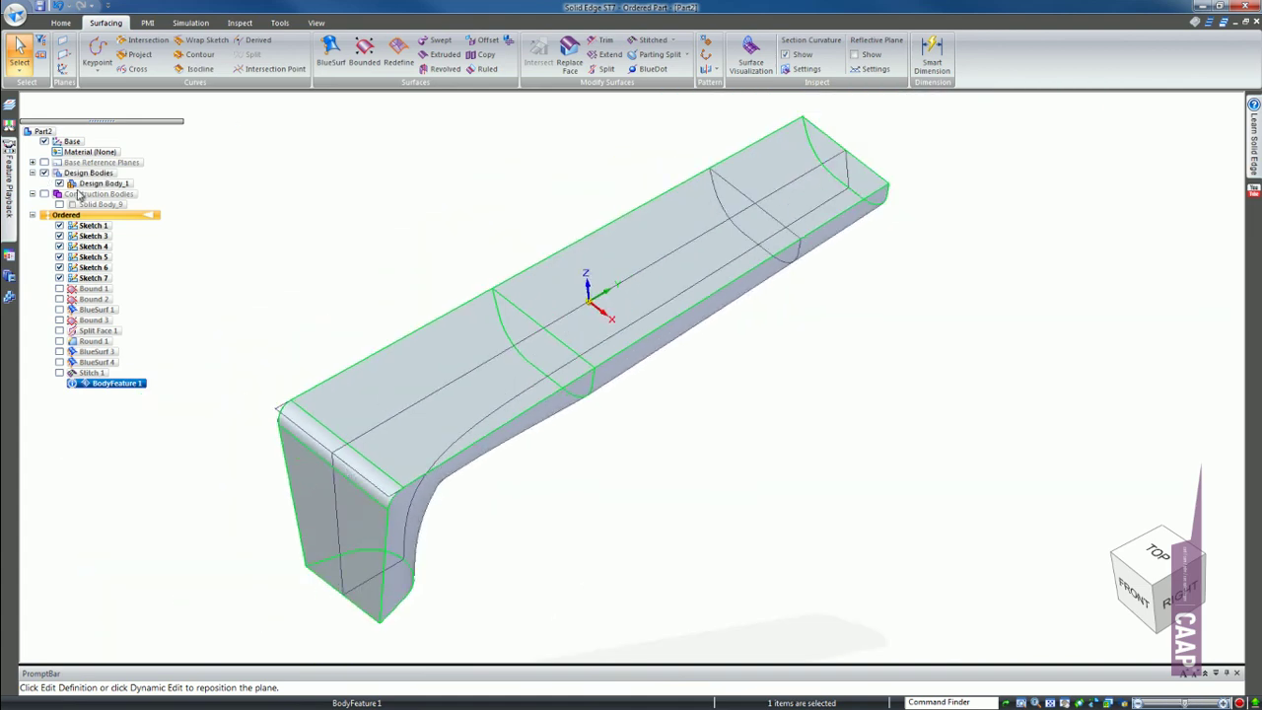
pyautogui.click(59, 183)
pyautogui.click(43, 194)
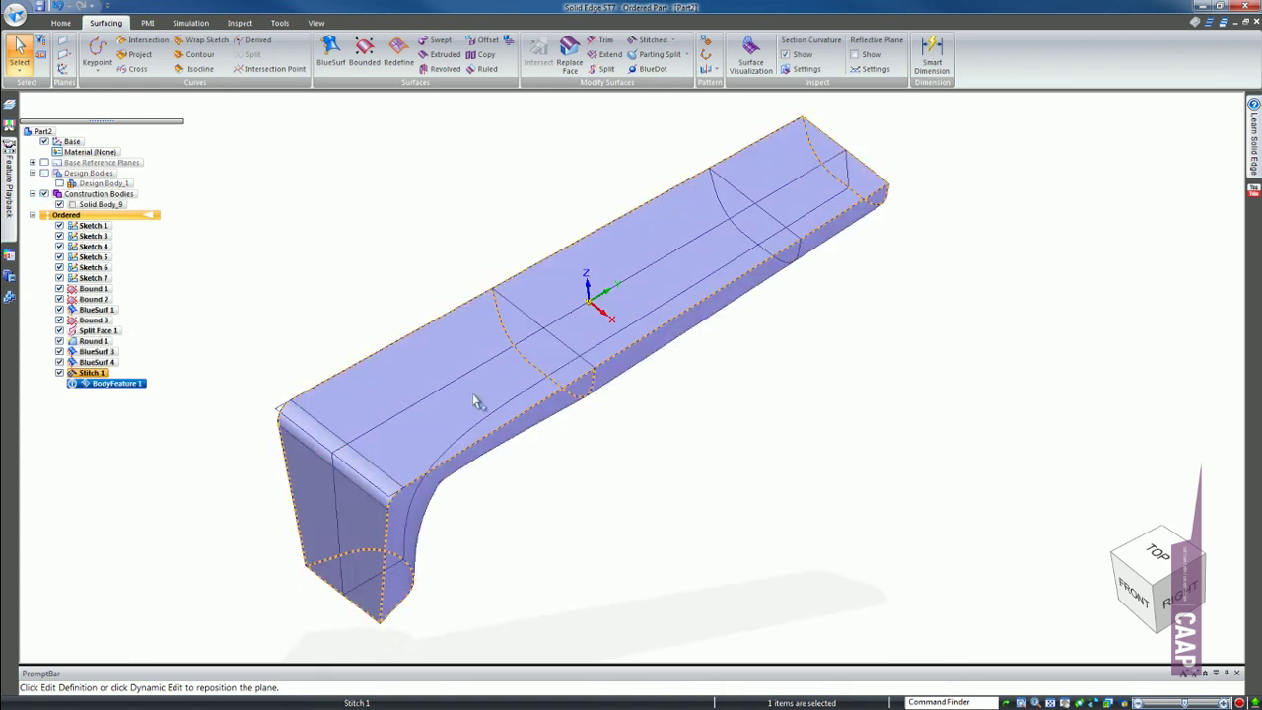
pyautogui.moveTo(472, 394)
pyautogui.mouseDown(button='middle')
pyautogui.moveTo(455, 265)
pyautogui.moveTo(332, 493)
pyautogui.mouseUp(button='middle')
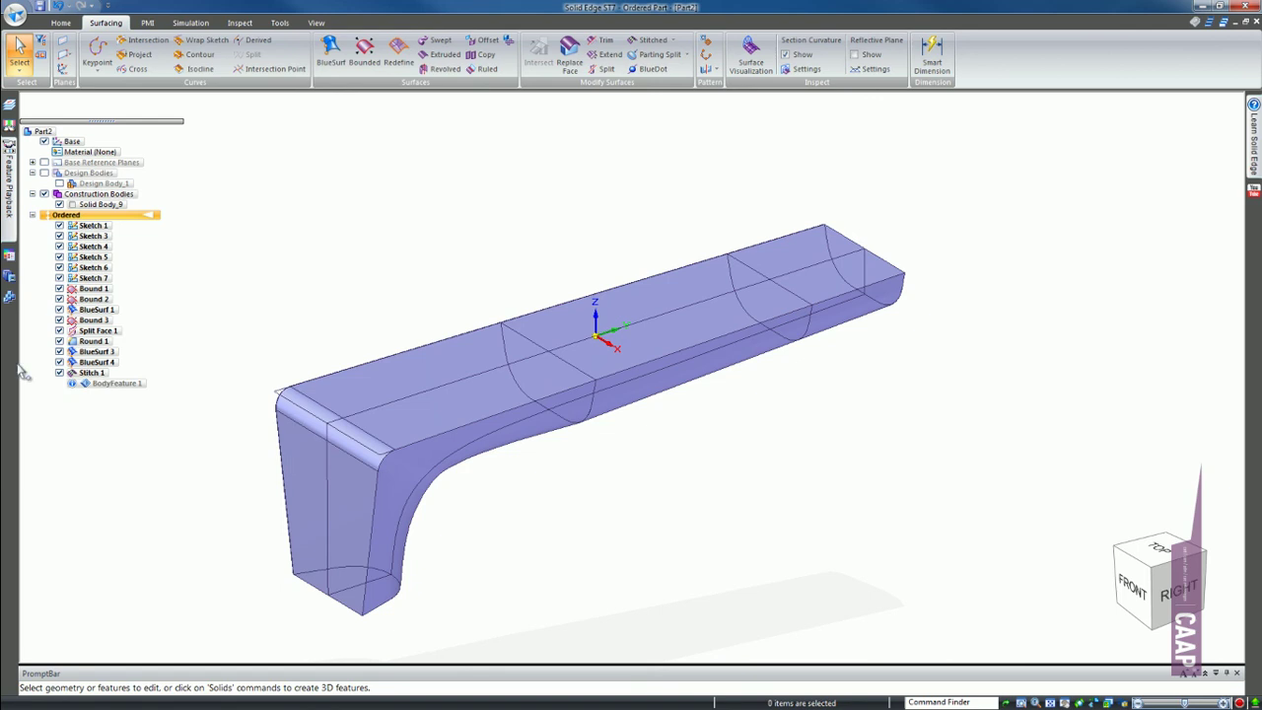
pyautogui.click(59, 183)
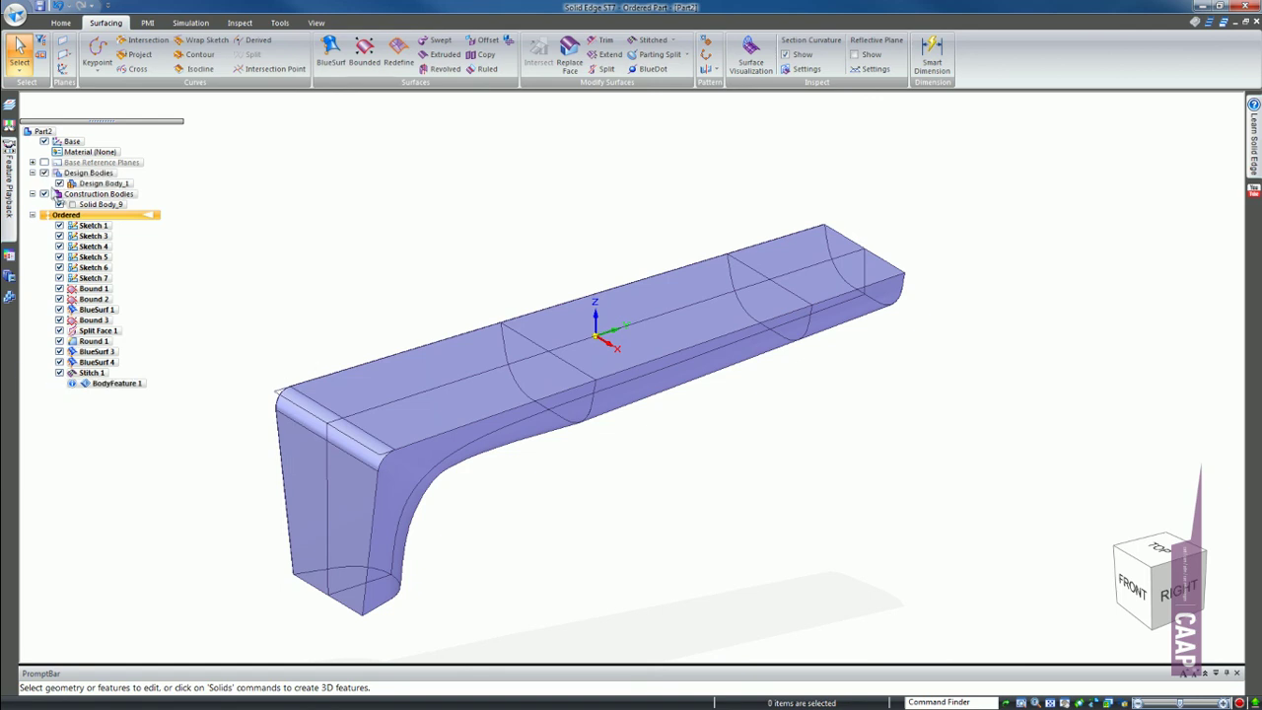